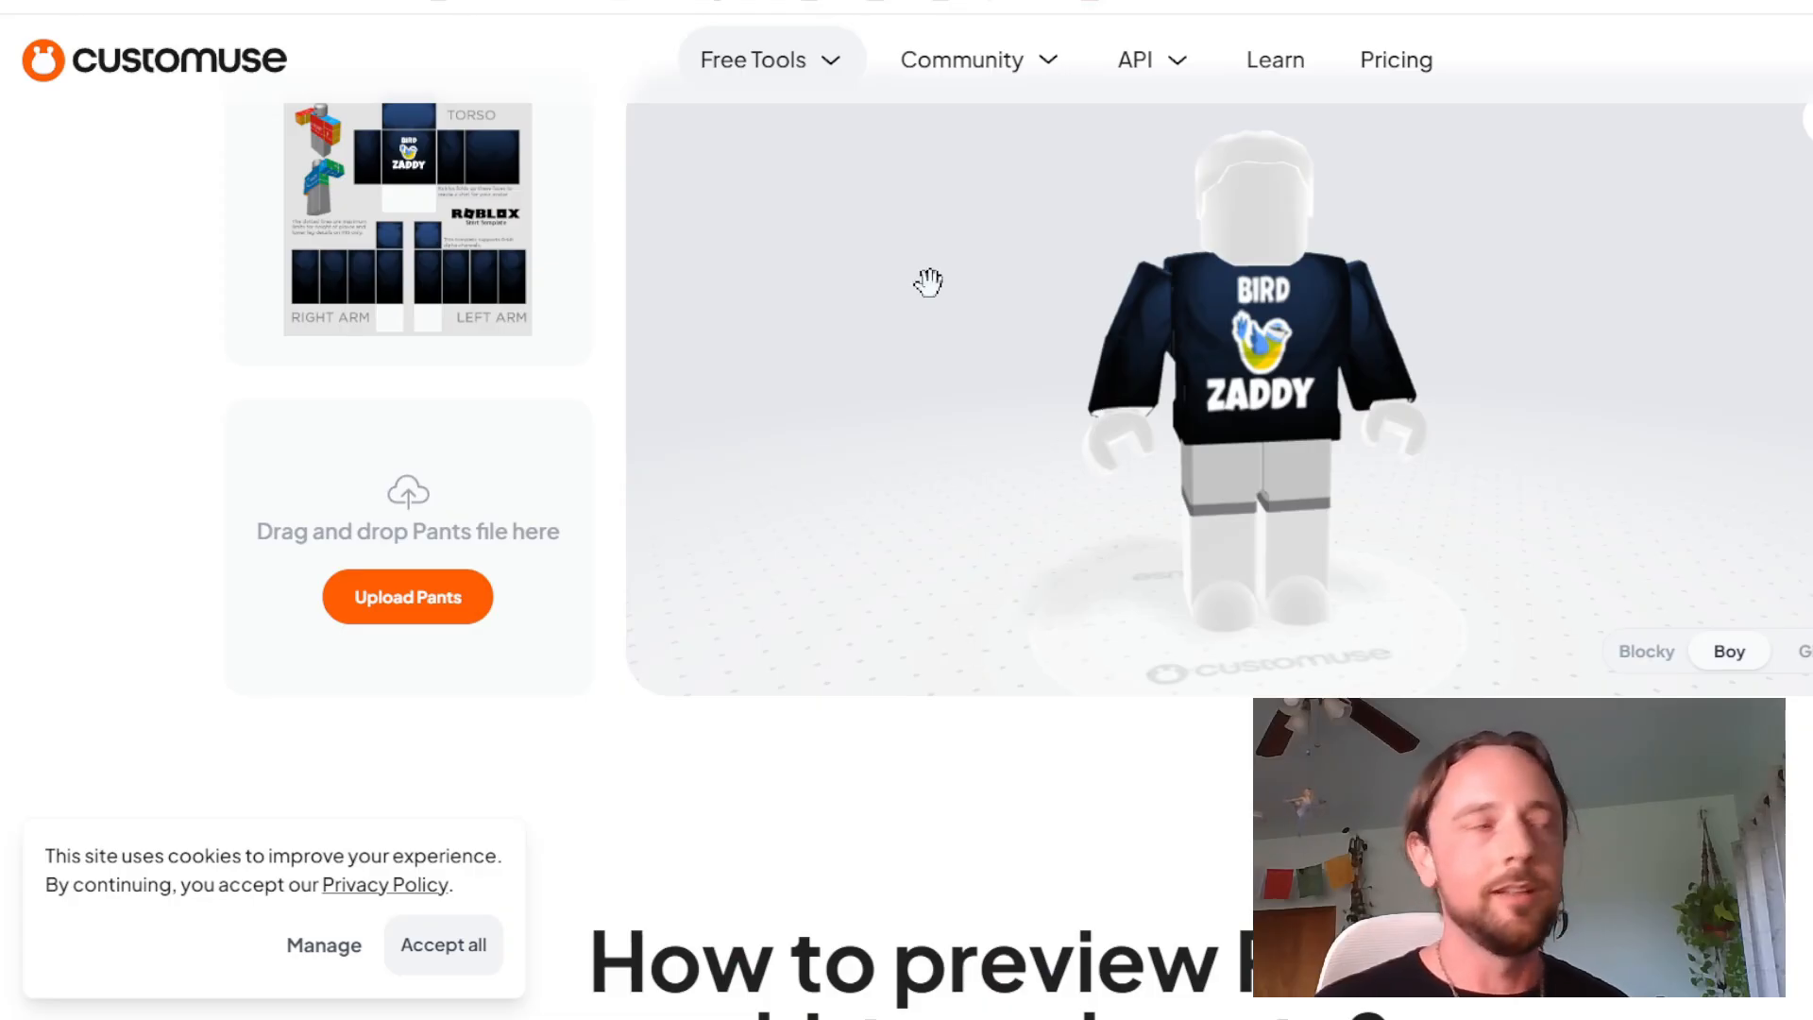
Rotate the shirt preview slightly, then switch to the blue tit vector on Pixabay and view the available media type filters
{"action": "mouse_move", "coordinate": [1307, 425]}
{"action": "left_mouse_down"}
{"action": "mouse_move", "coordinate": [1213, 425]}
{"action": "mouse_move", "coordinate": [1369, 393]}
{"action": "mouse_move", "coordinate": [1317, 441]}
{"action": "mouse_move", "coordinate": [1174, 437]}
{"action": "mouse_move", "coordinate": [1329, 401]}
{"action": "mouse_move", "coordinate": [1363, 409]}
{"action": "mouse_move", "coordinate": [1364, 429]}
{"action": "mouse_move", "coordinate": [1363, 396]}
{"action": "mouse_move", "coordinate": [1287, 428]}
{"action": "mouse_move", "coordinate": [1309, 432]}
{"action": "left_mouse_up"}
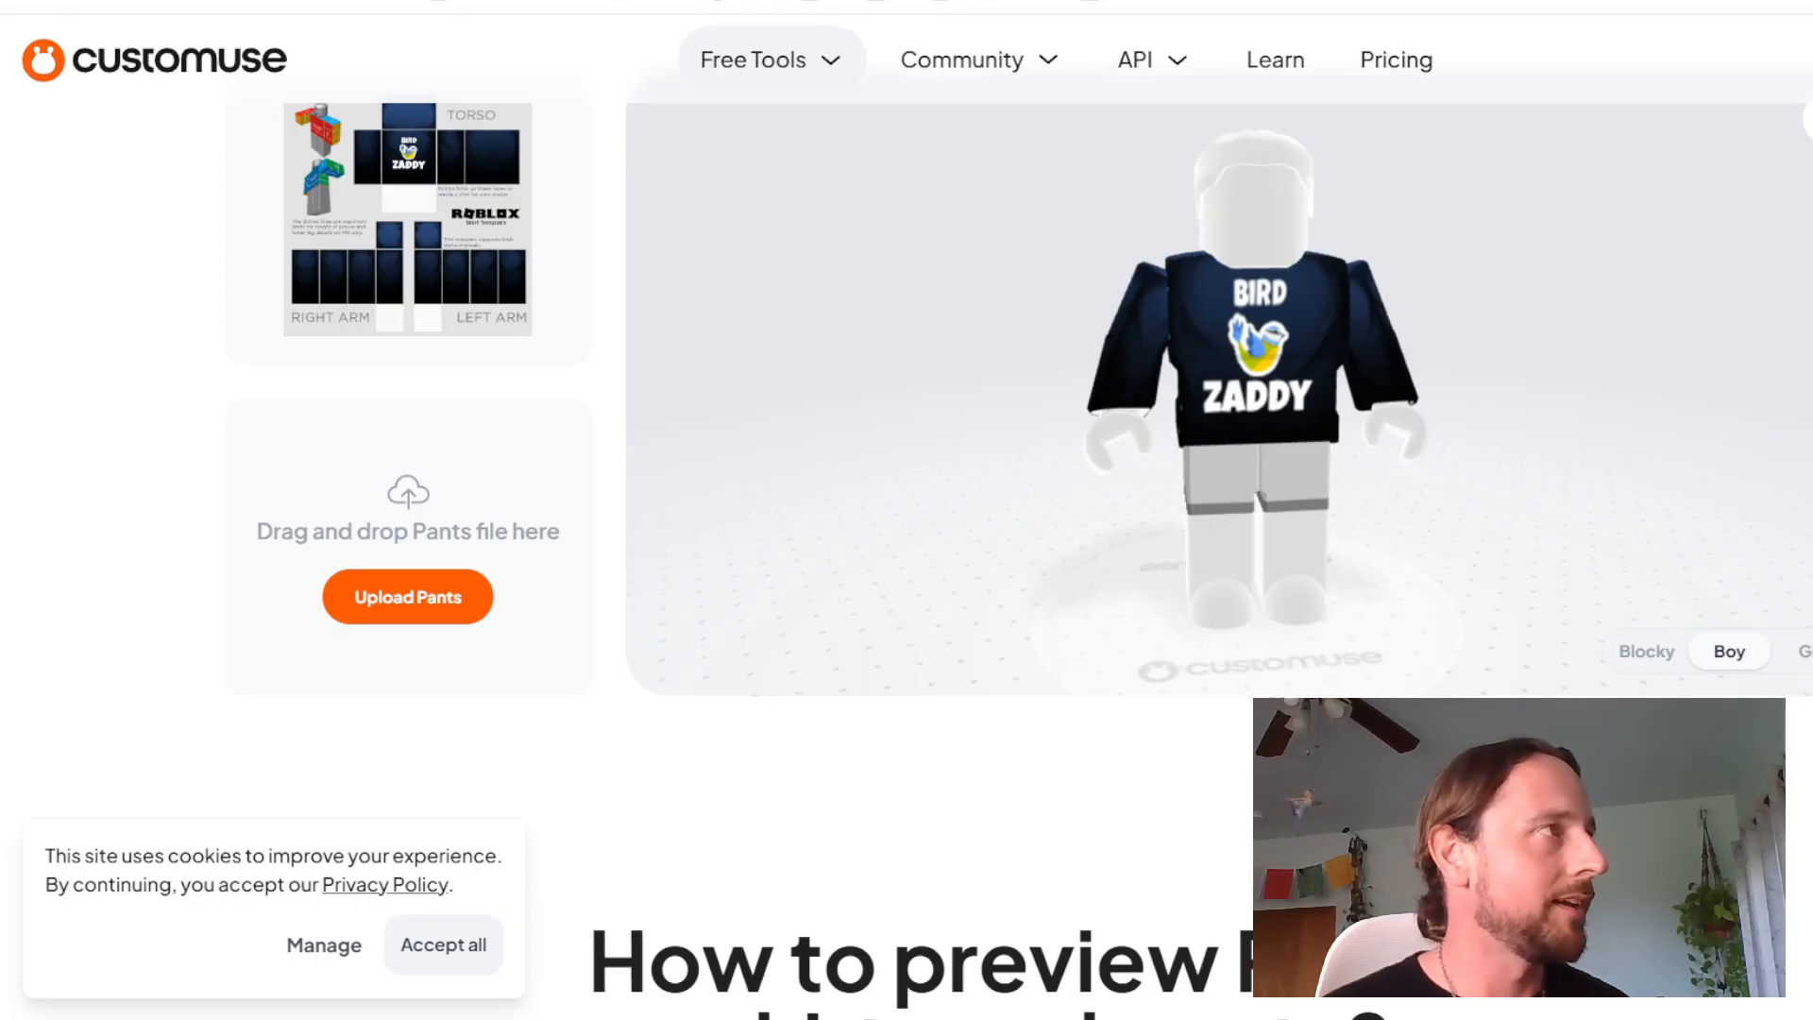
{"action": "left_click", "coordinate": [302, 1]}
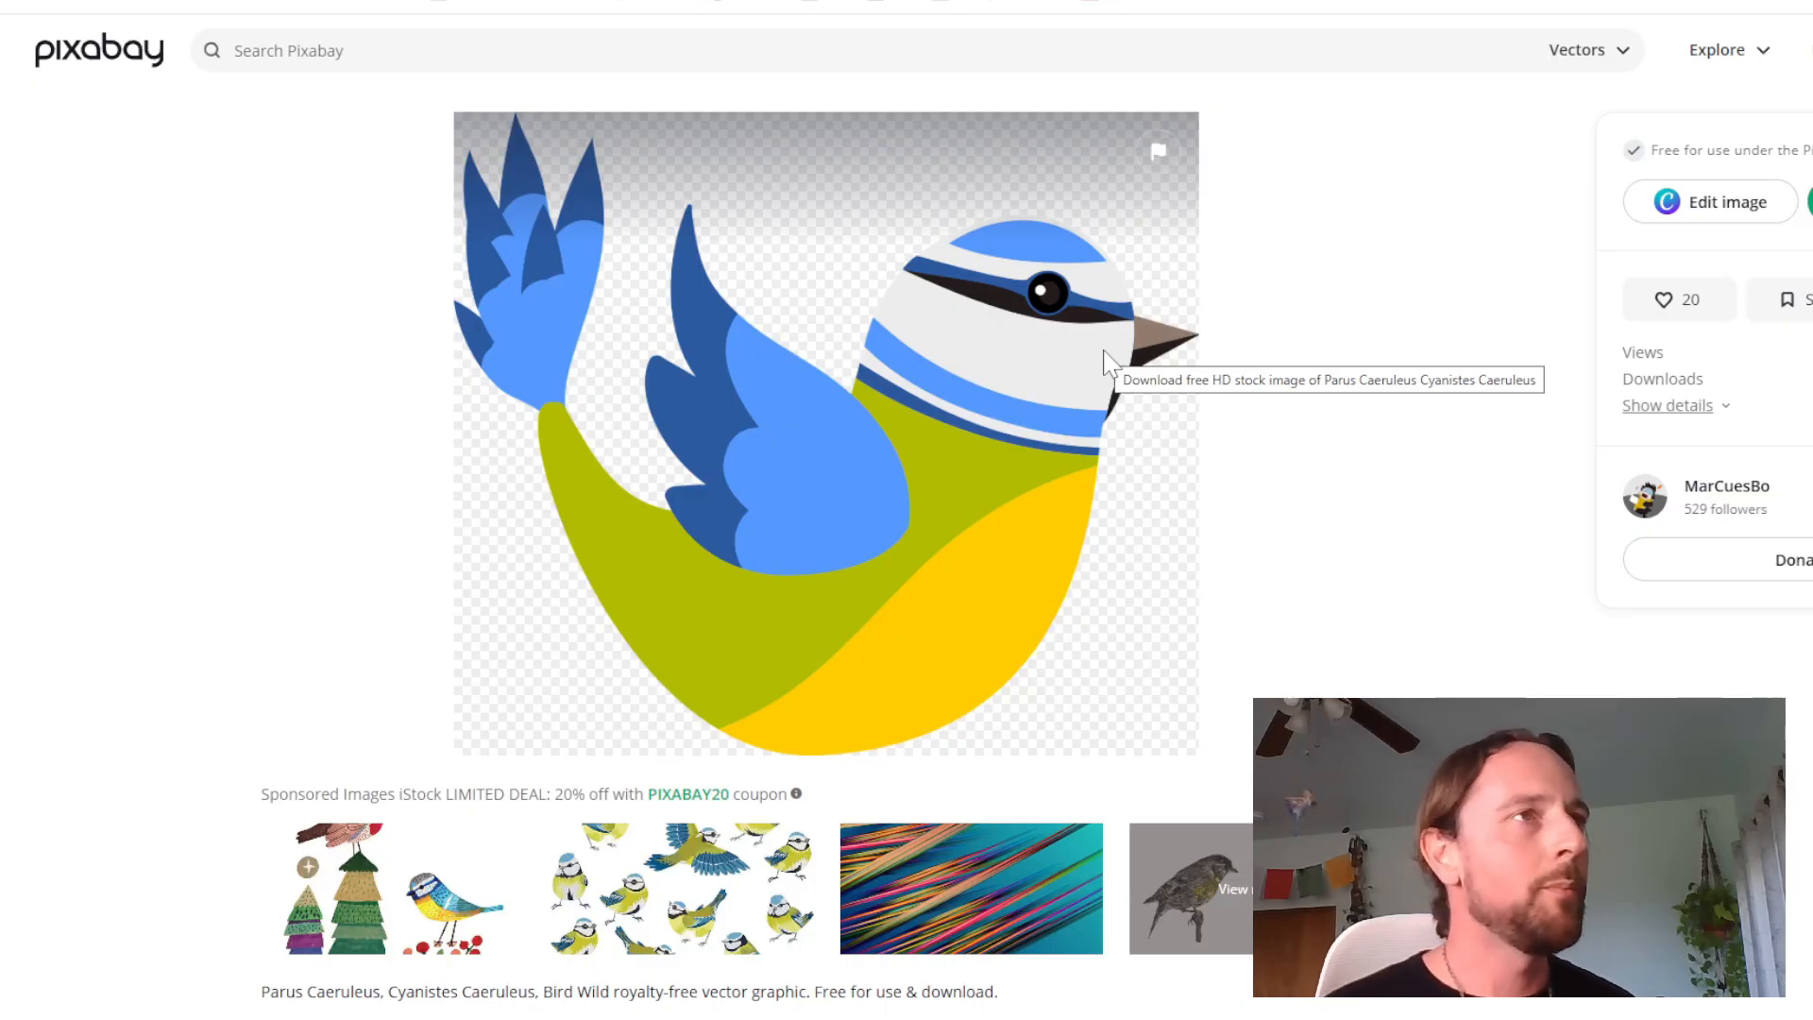
{"action": "left_click", "coordinate": [1580, 59]}
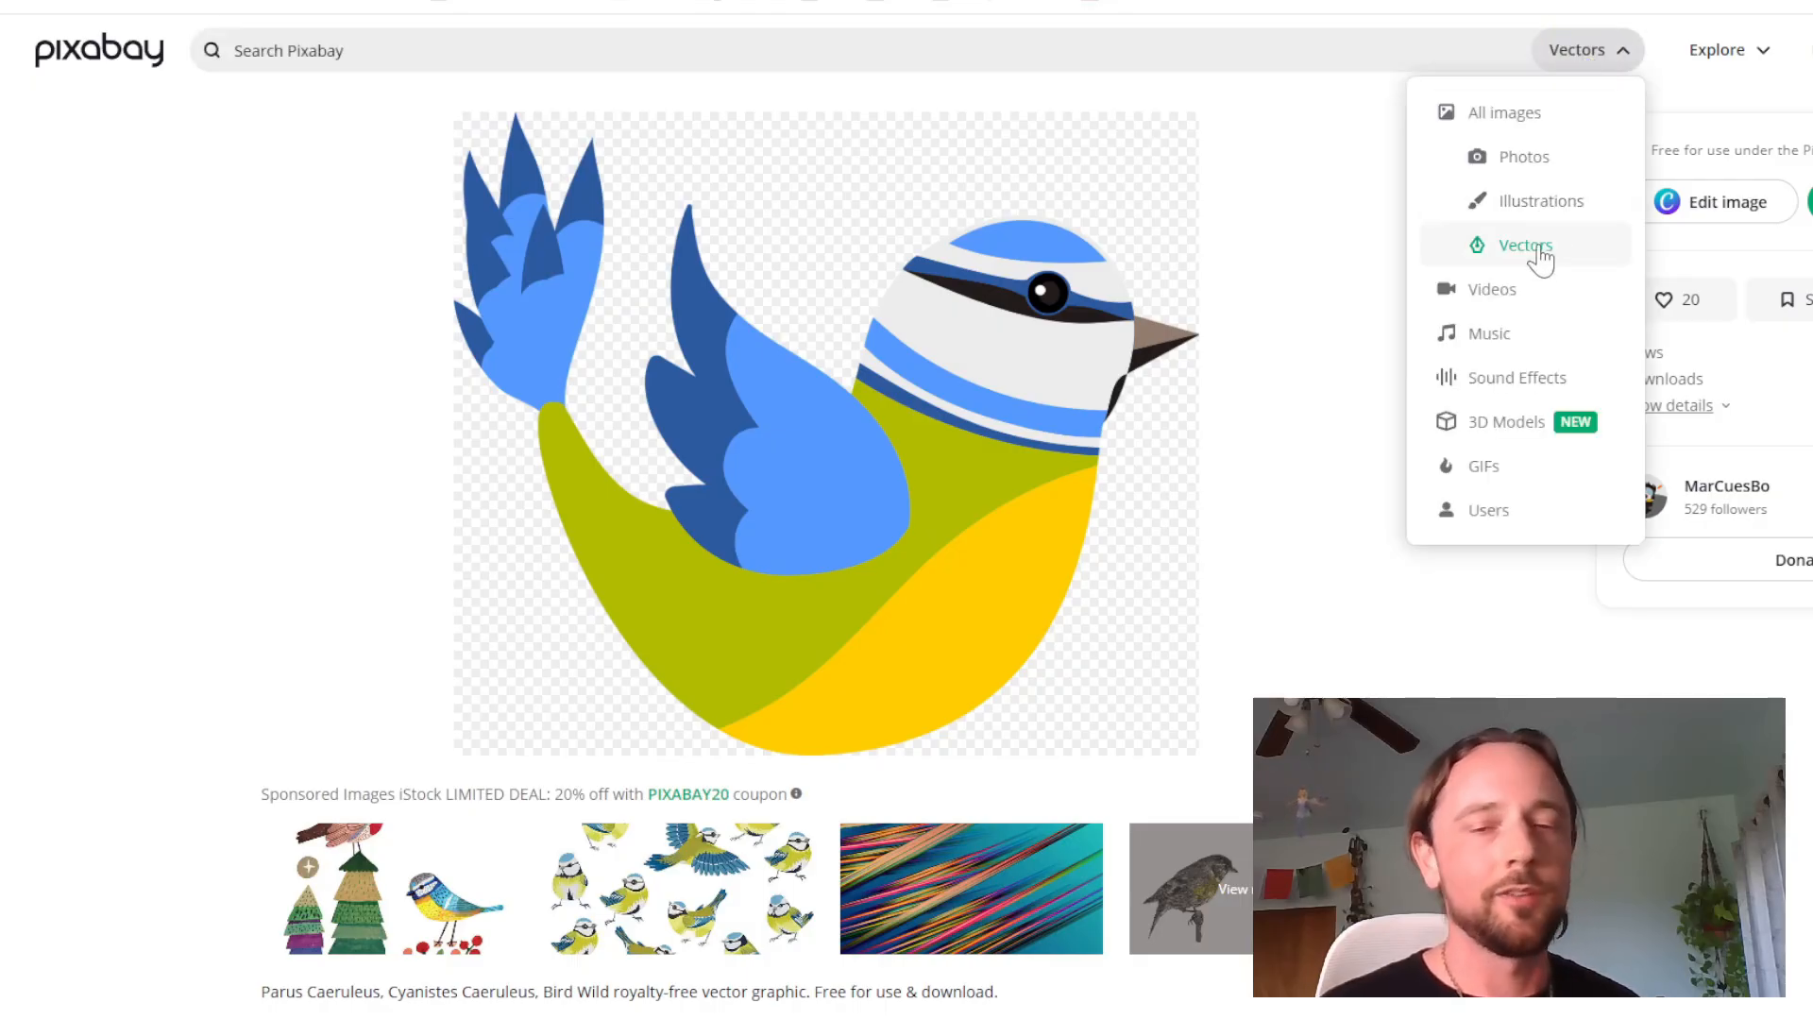
{"action": "left_click", "coordinate": [1335, 210]}
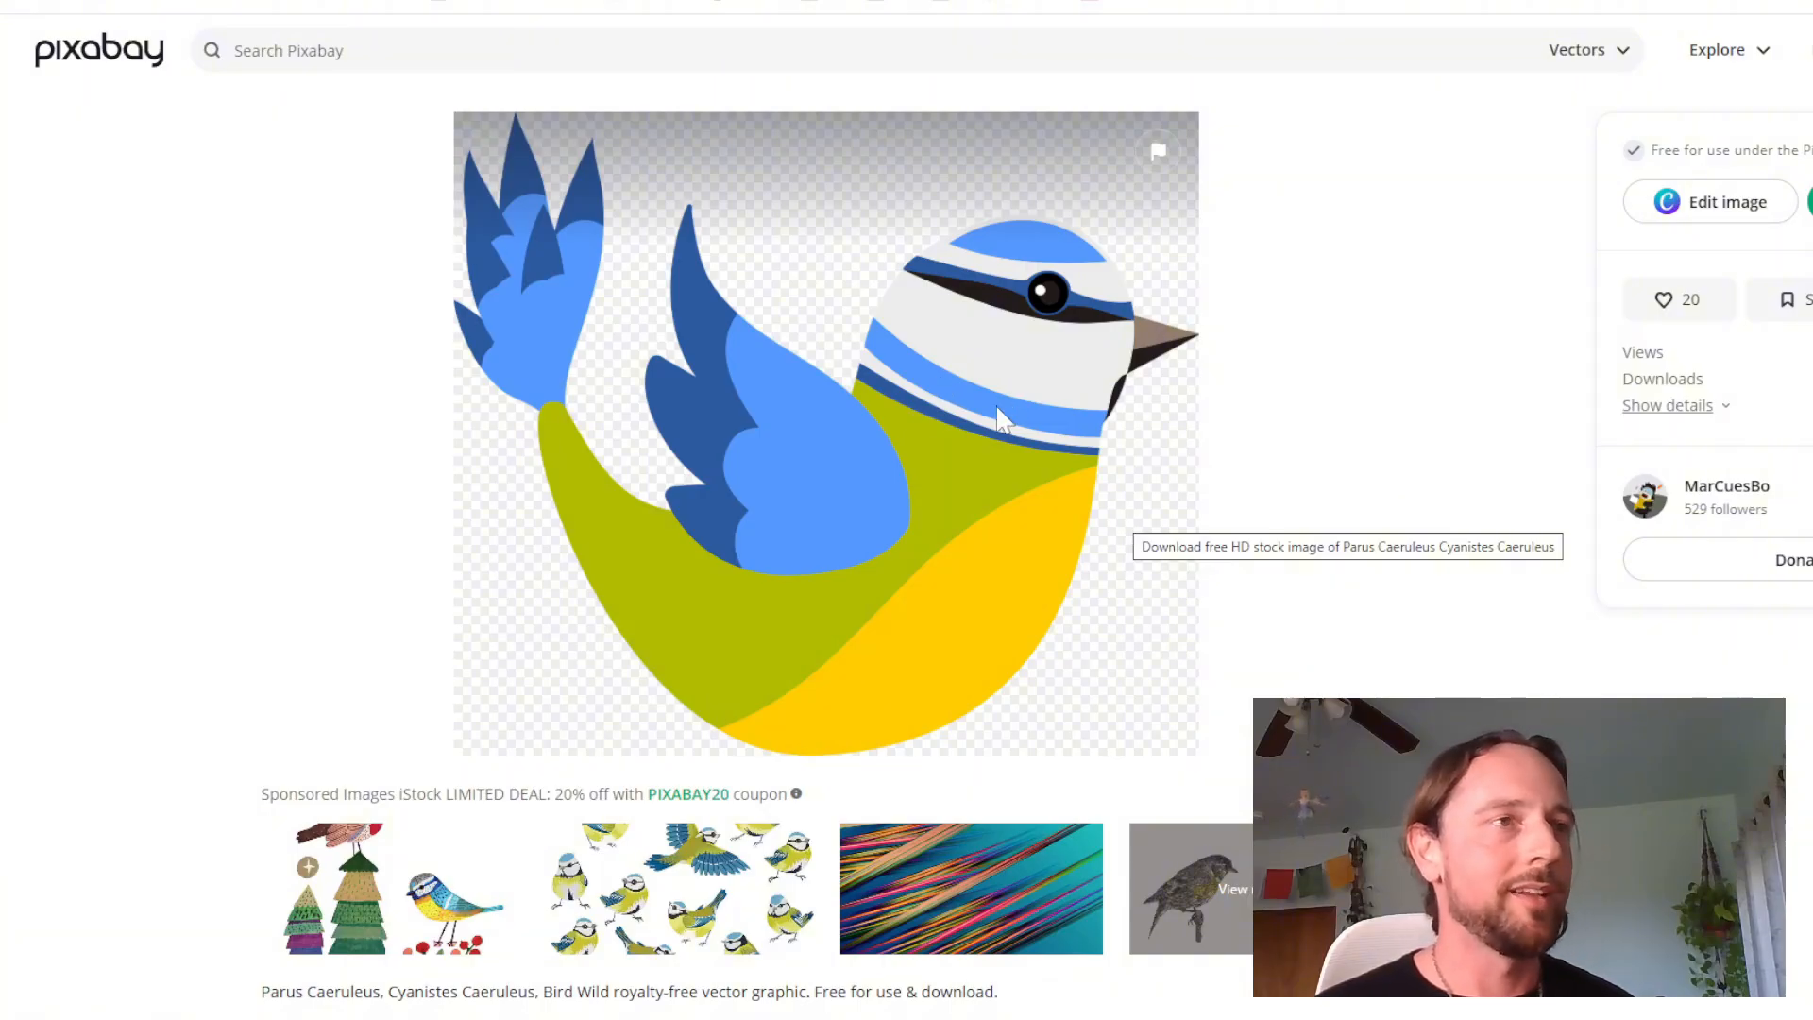
{"action": "left_click", "coordinate": [1598, 66]}
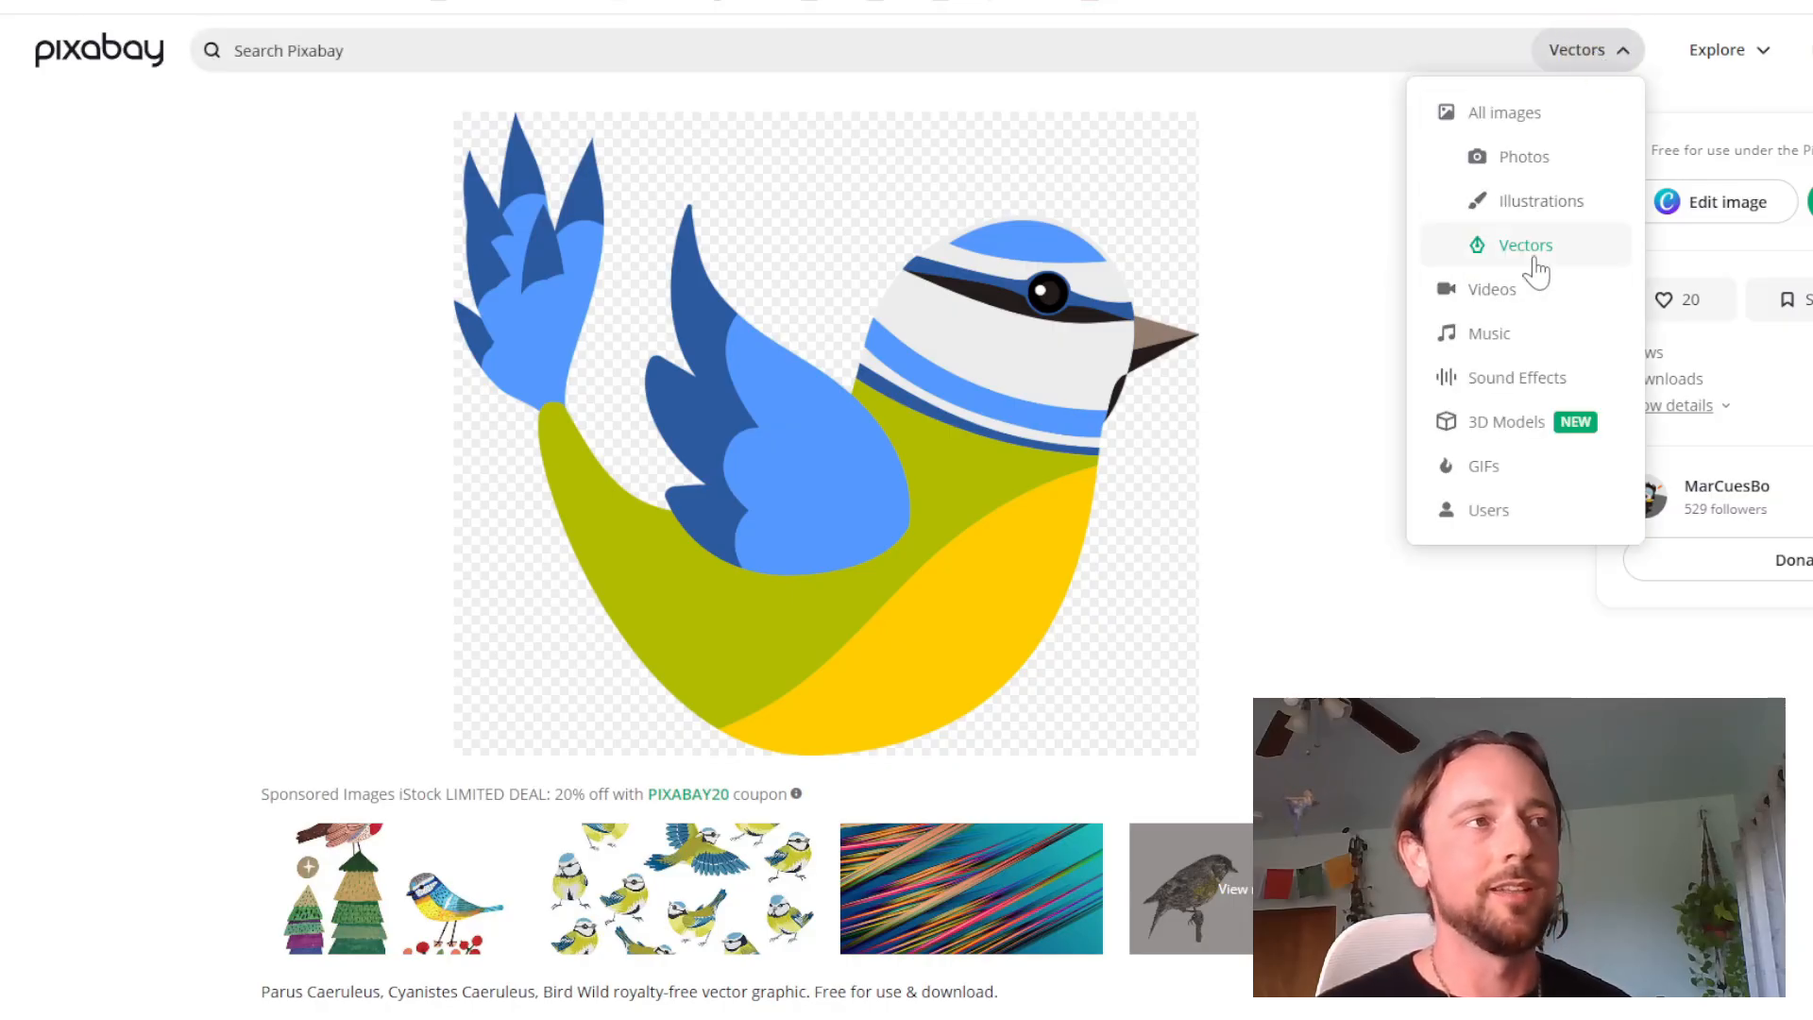
{"action": "left_click", "coordinate": [1361, 224]}
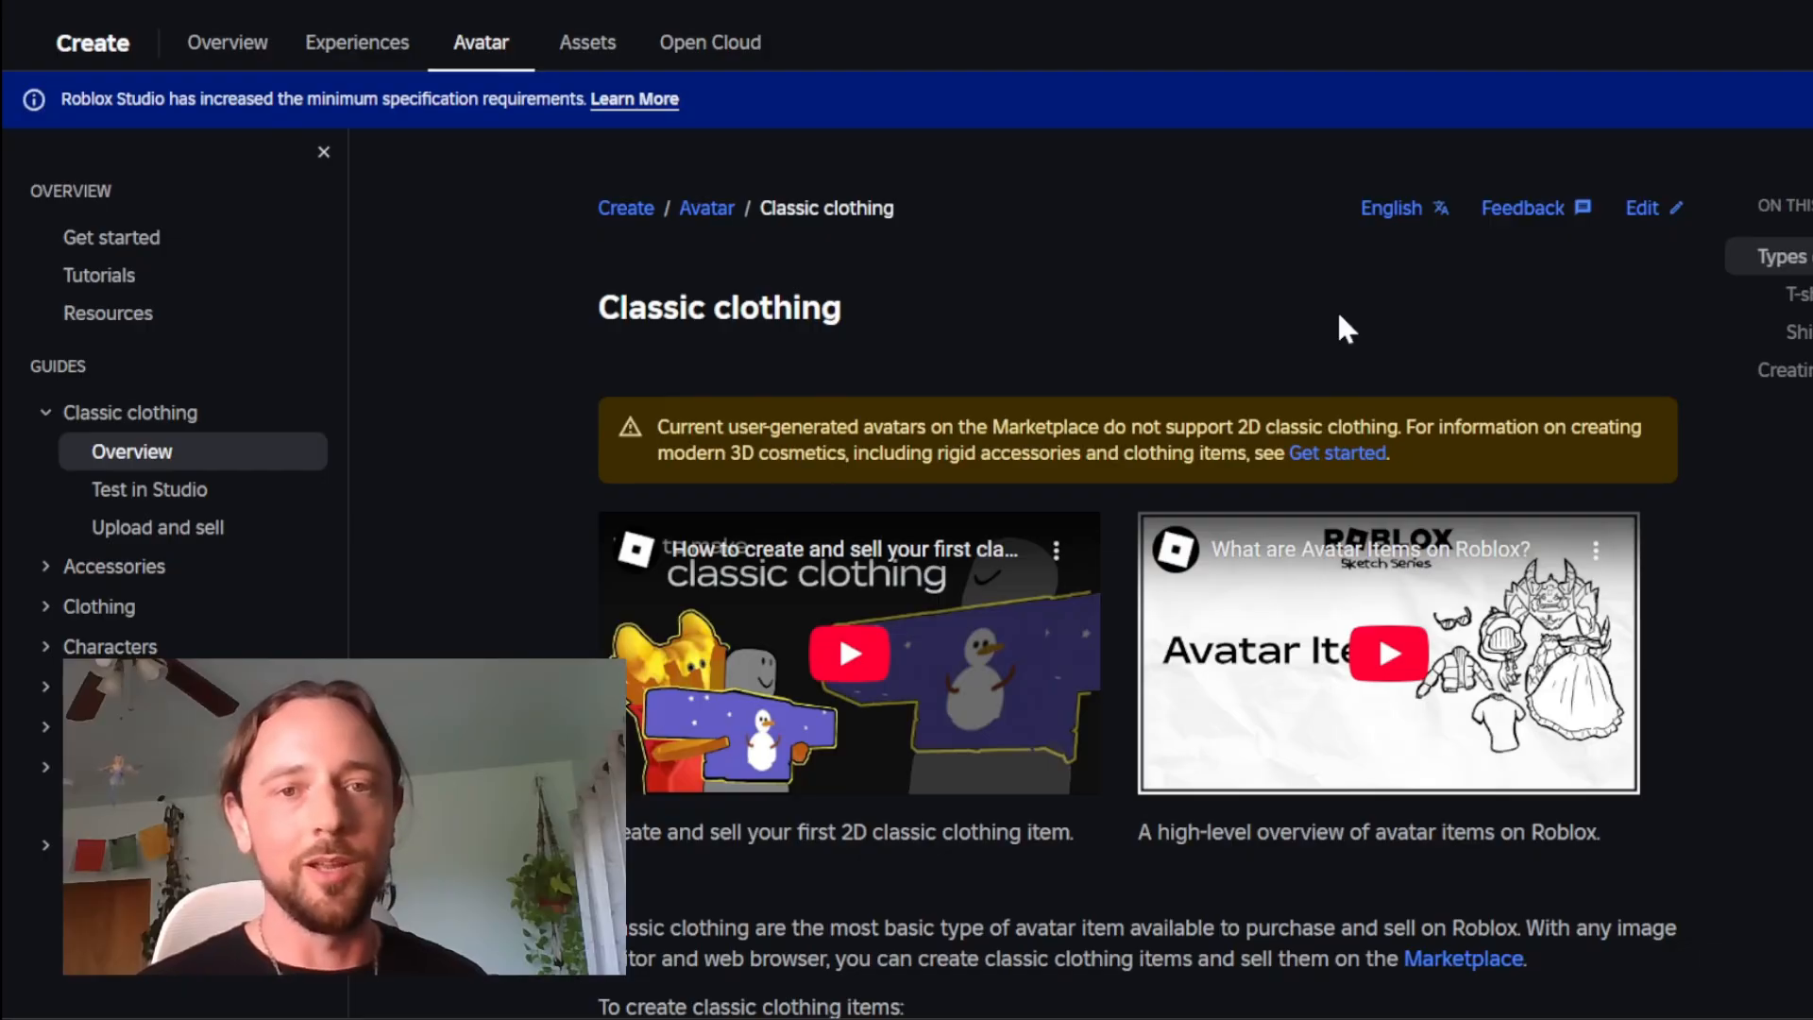
Switch to Photopea and search its template library for "roblox t-shirt"
{"action": "left_click", "coordinate": [1086, 1]}
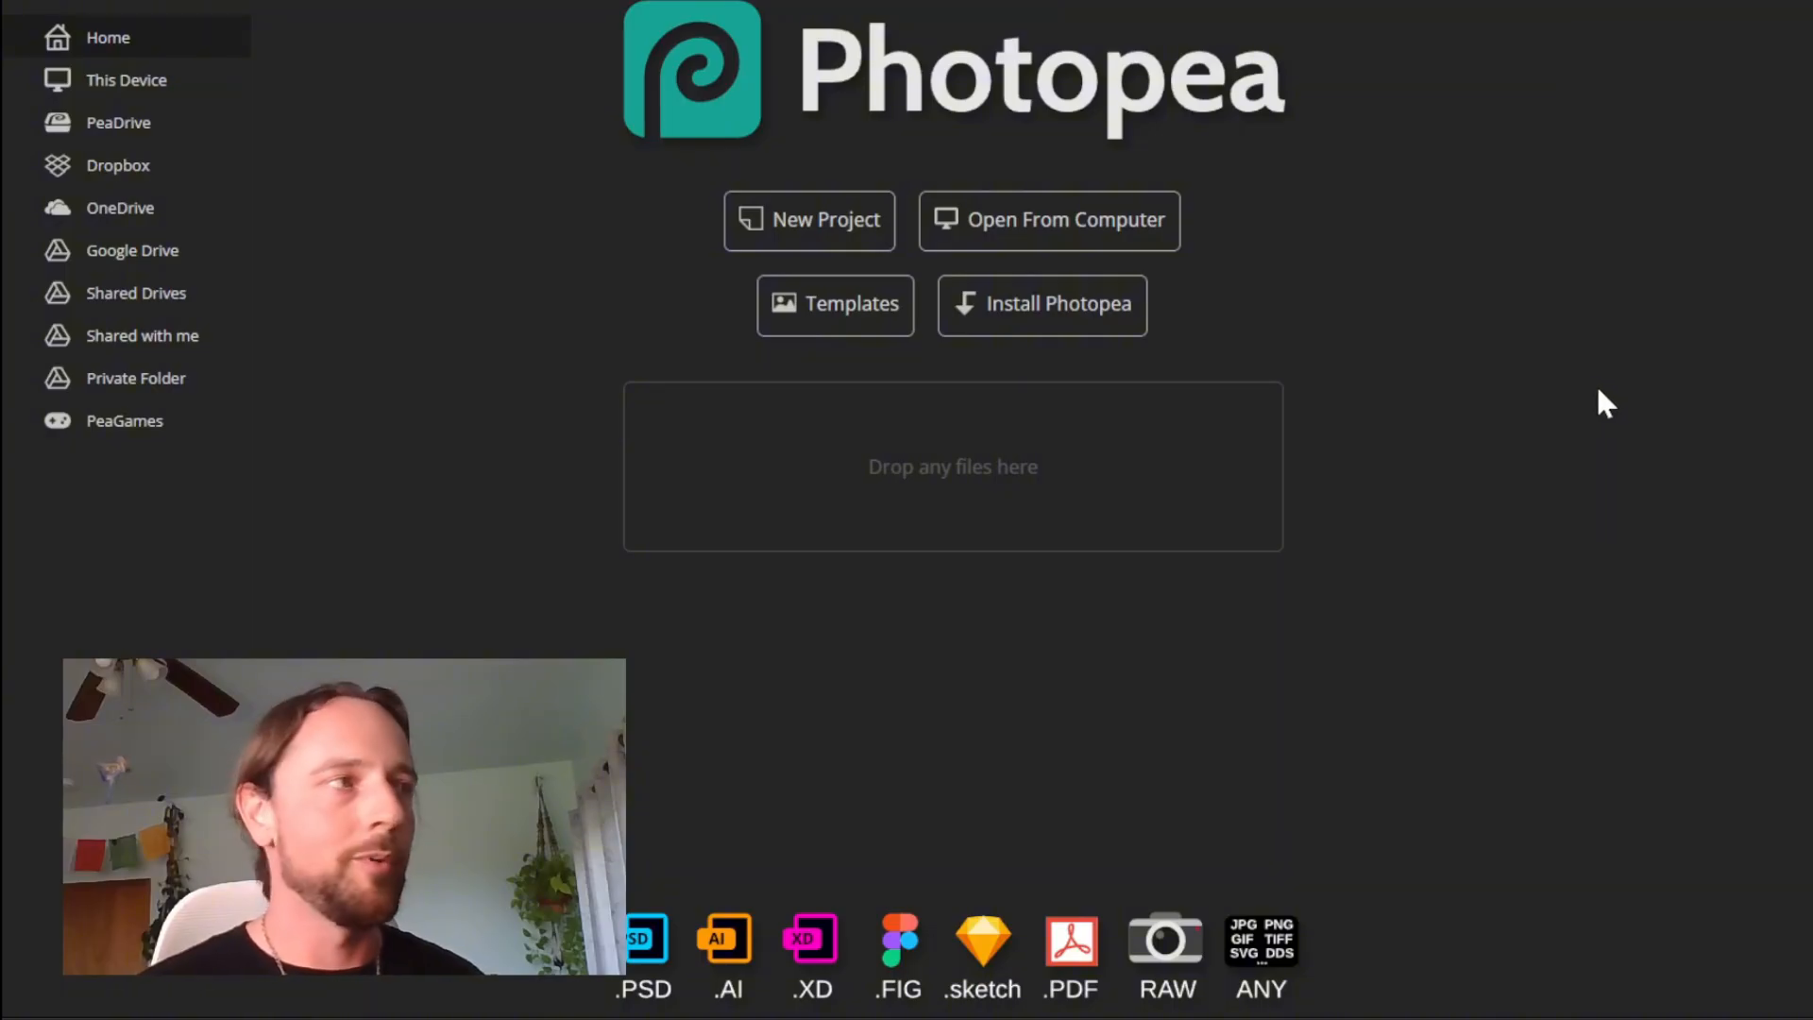
{"action": "left_click", "coordinate": [836, 300]}
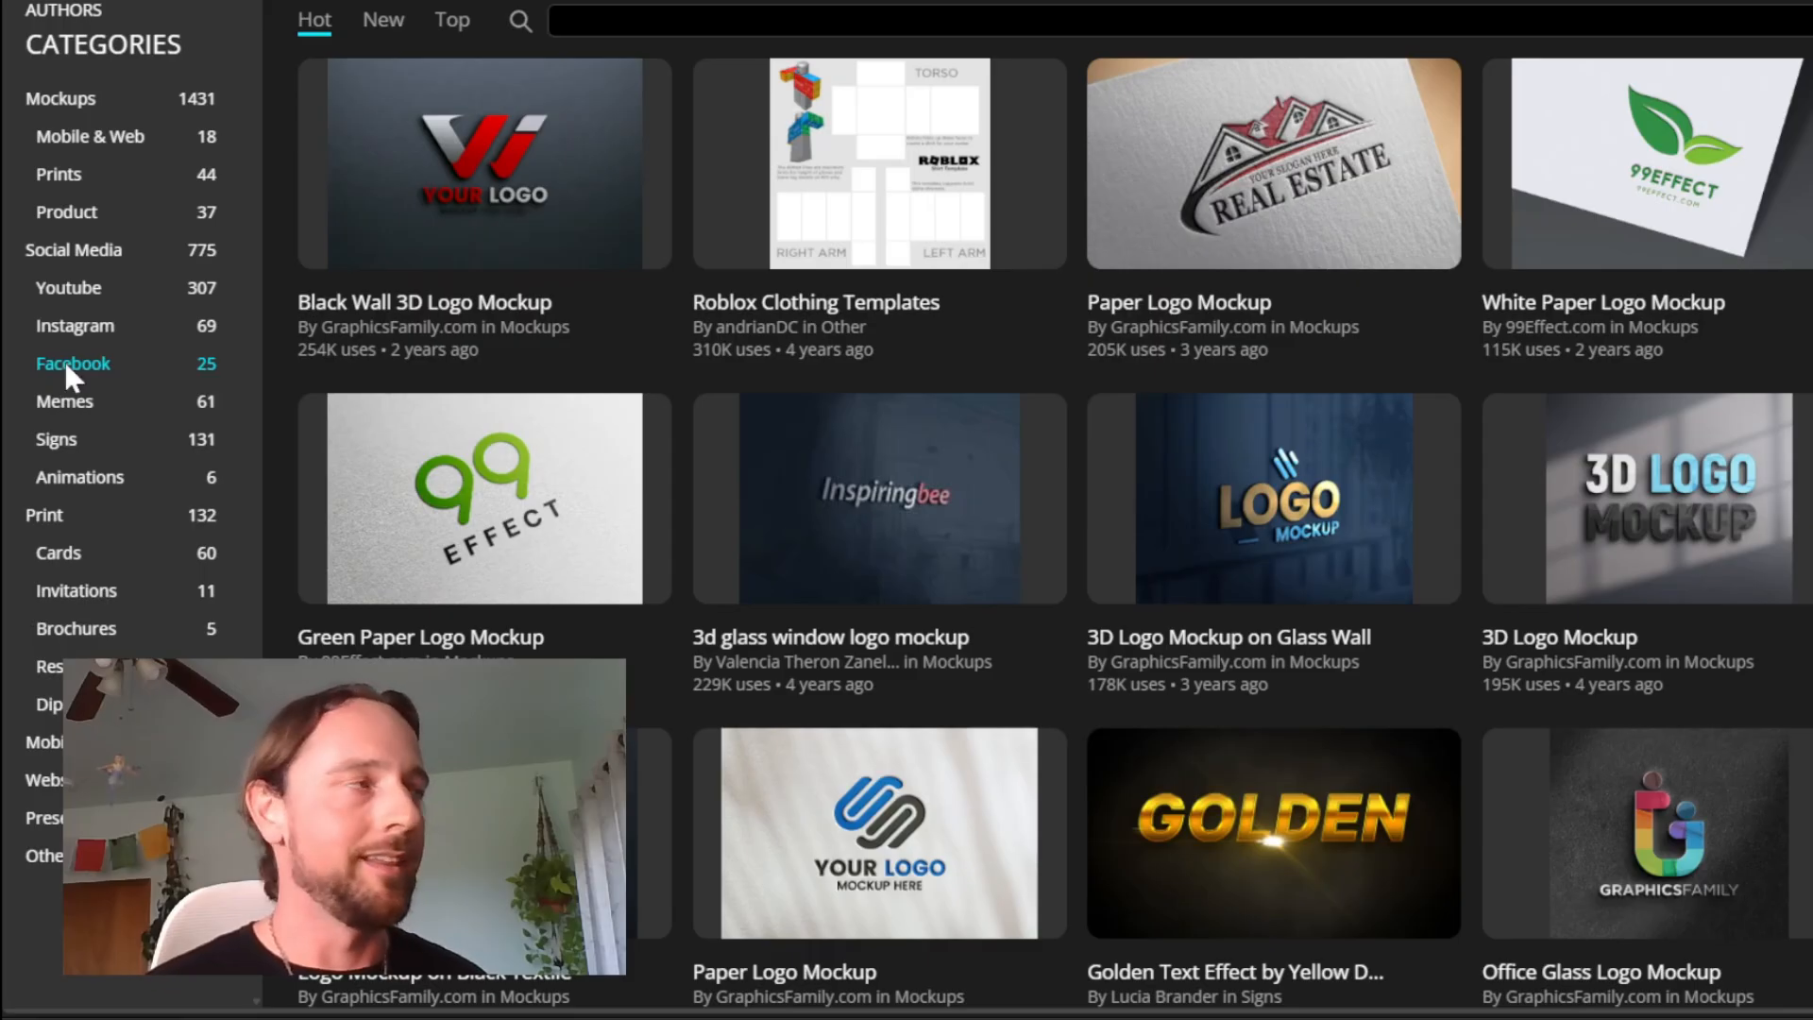
{"action": "left_click", "coordinate": [664, 22]}
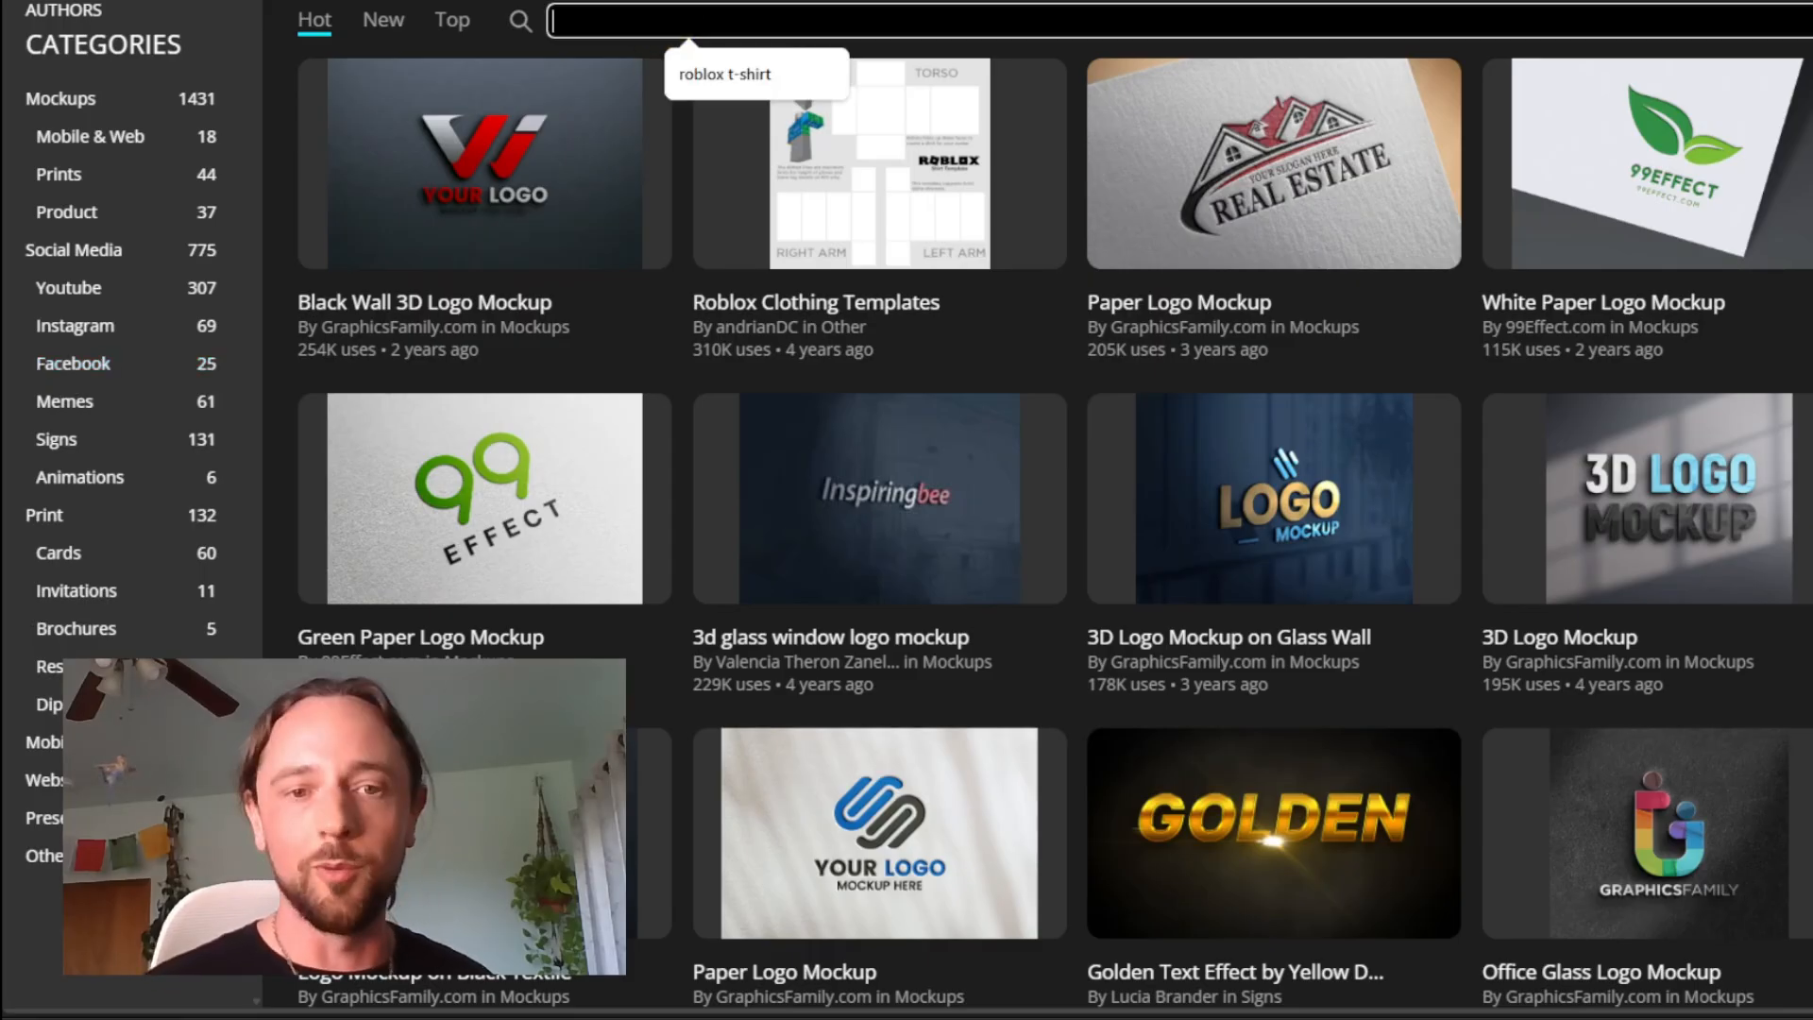
{"action": "left_click", "coordinate": [705, 79]}
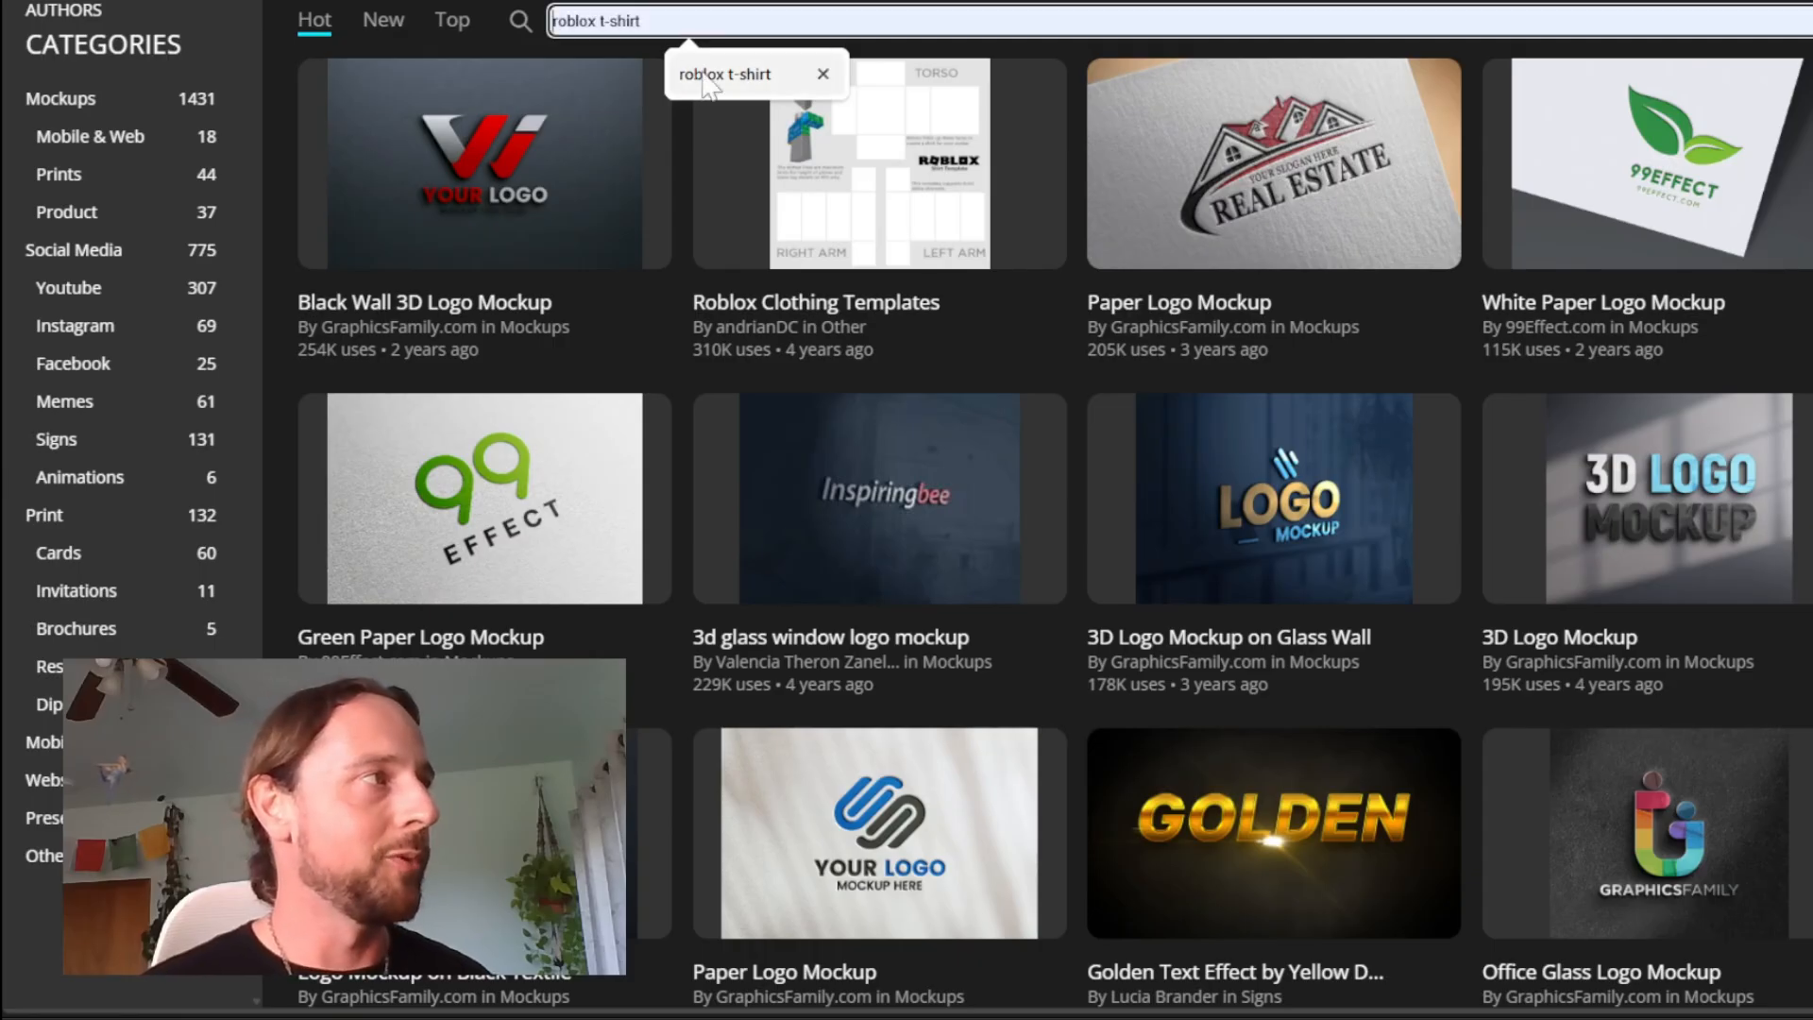
{"action": "left_click", "coordinate": [704, 74]}
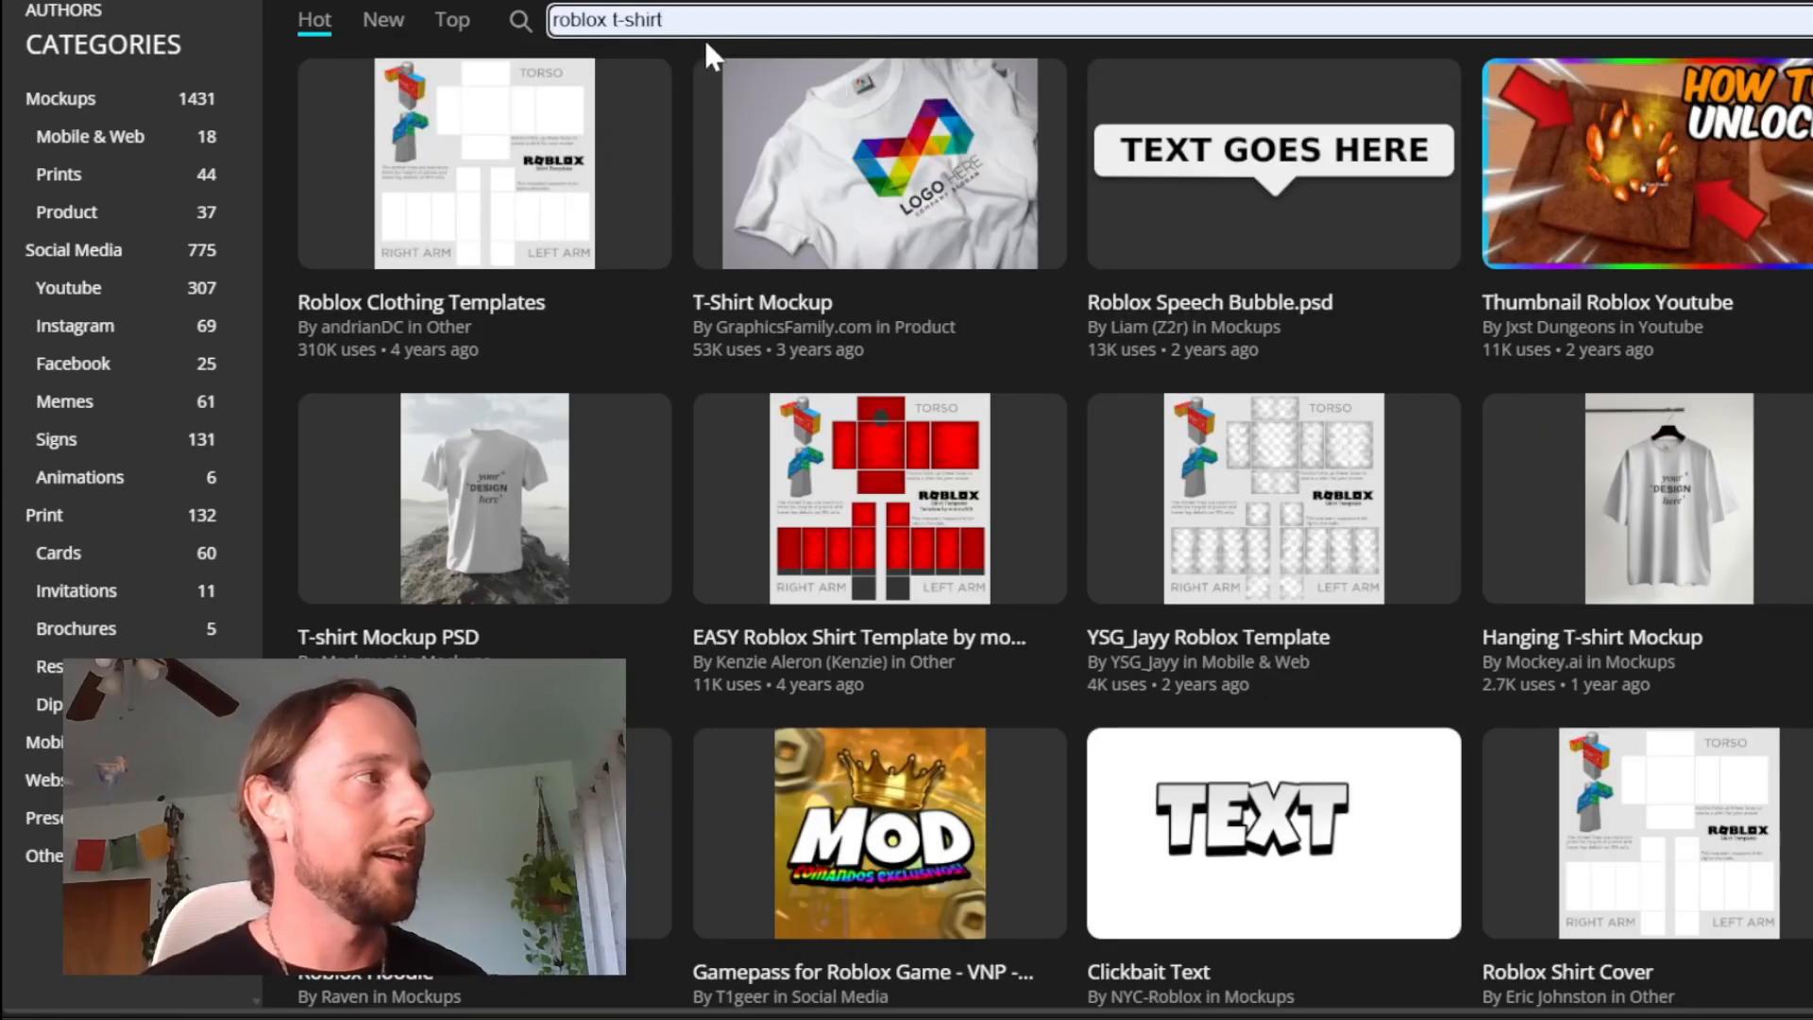
{"action": "left_click", "coordinate": [526, 94]}
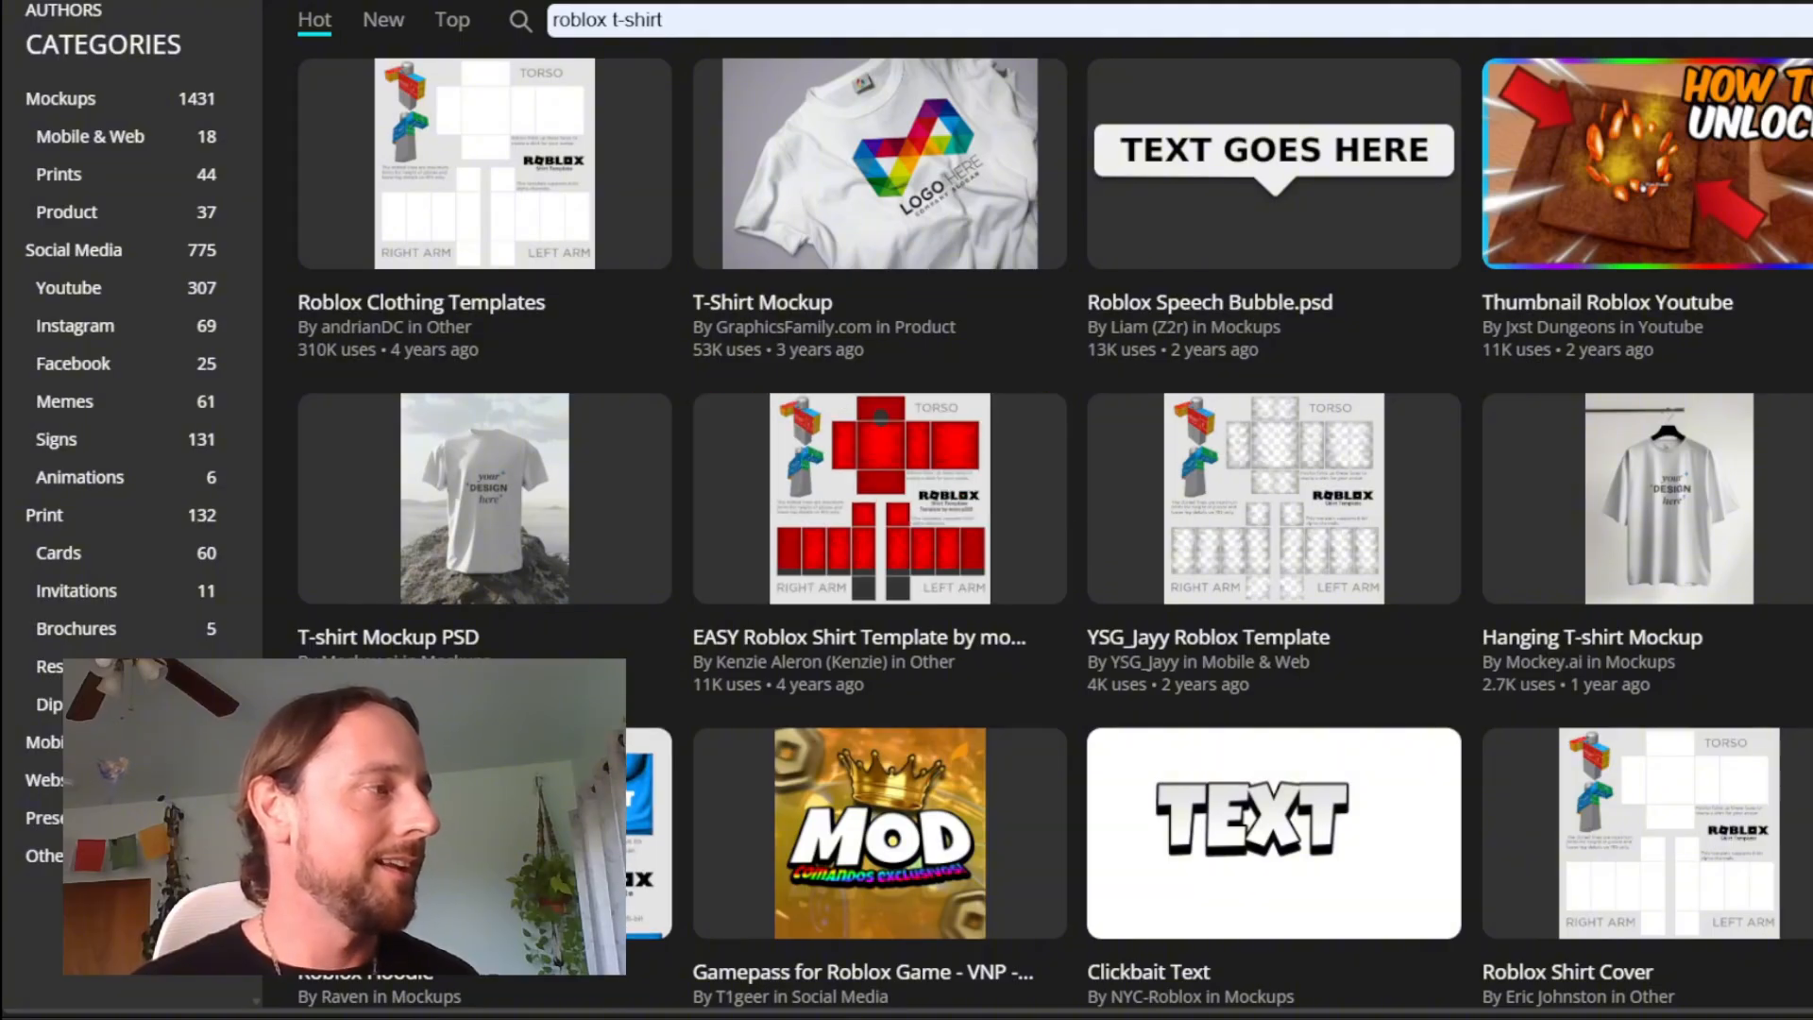
Browse the template search results to compare the available Roblox shirt designs
{"action": "scroll", "coordinate": [529, 651], "scroll_direction": "down", "scroll_amount": 3}
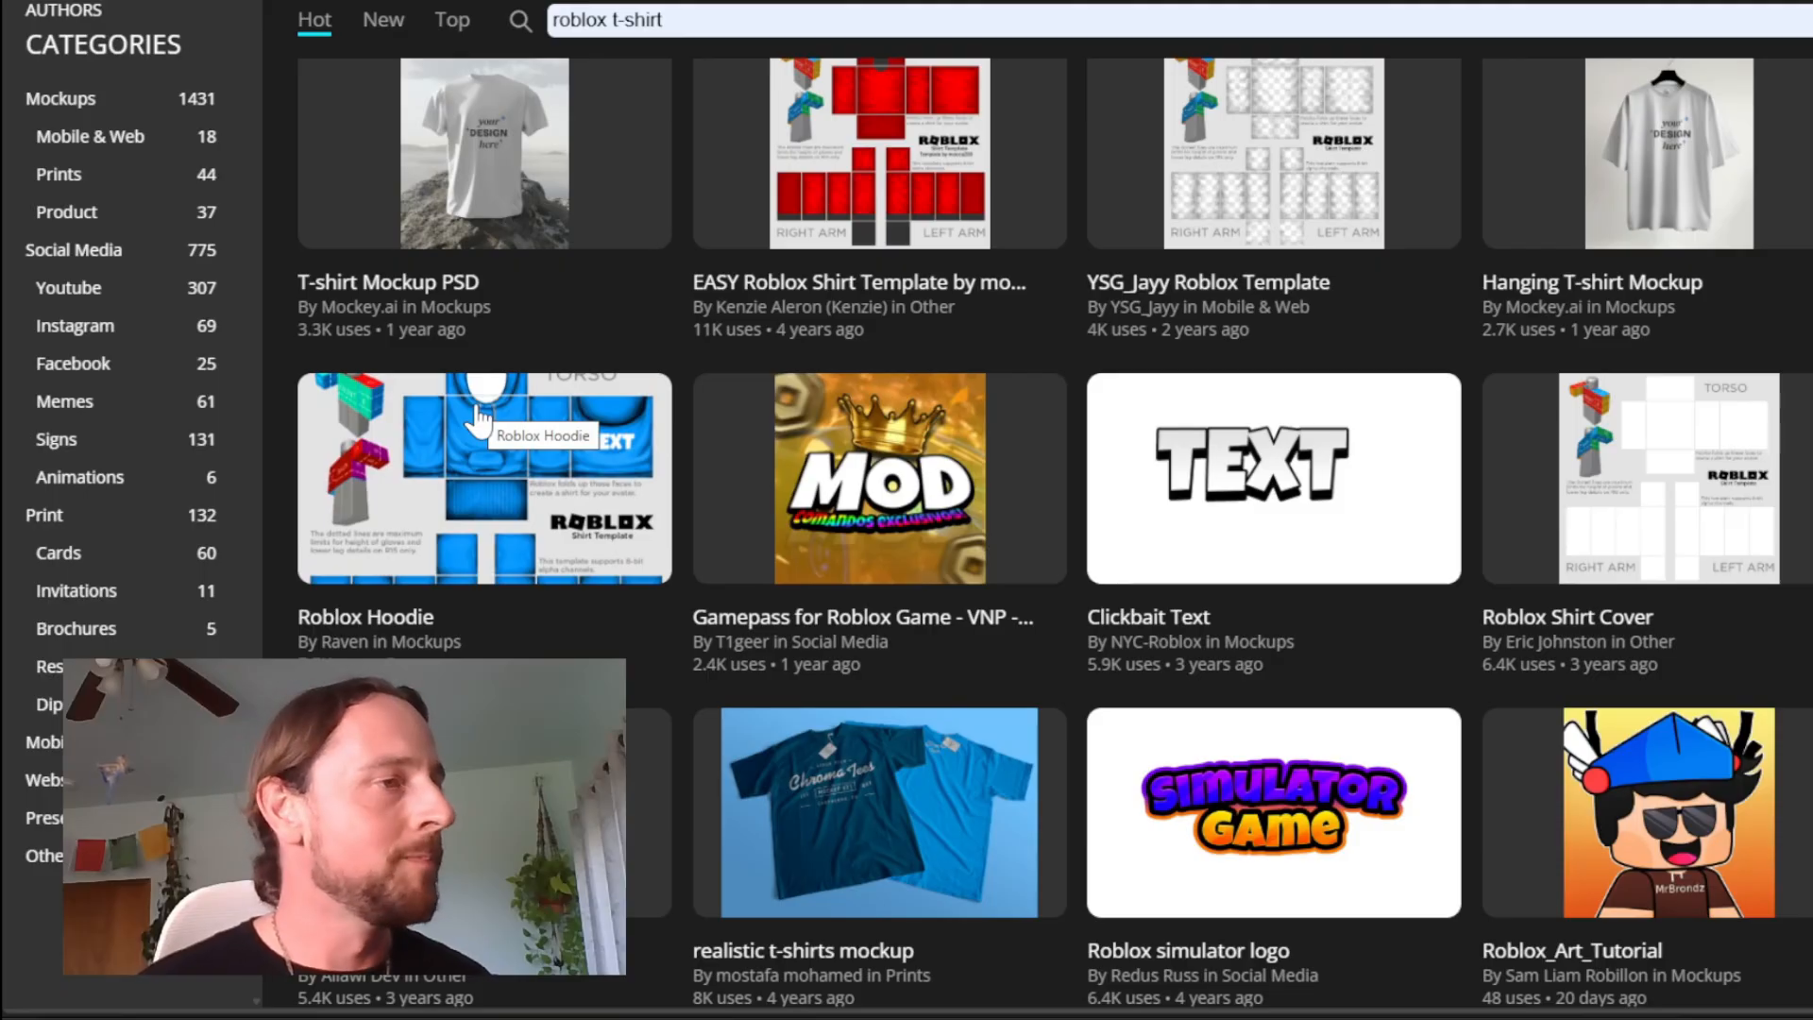
{"action": "scroll", "coordinate": [479, 422], "scroll_direction": "down", "scroll_amount": 8}
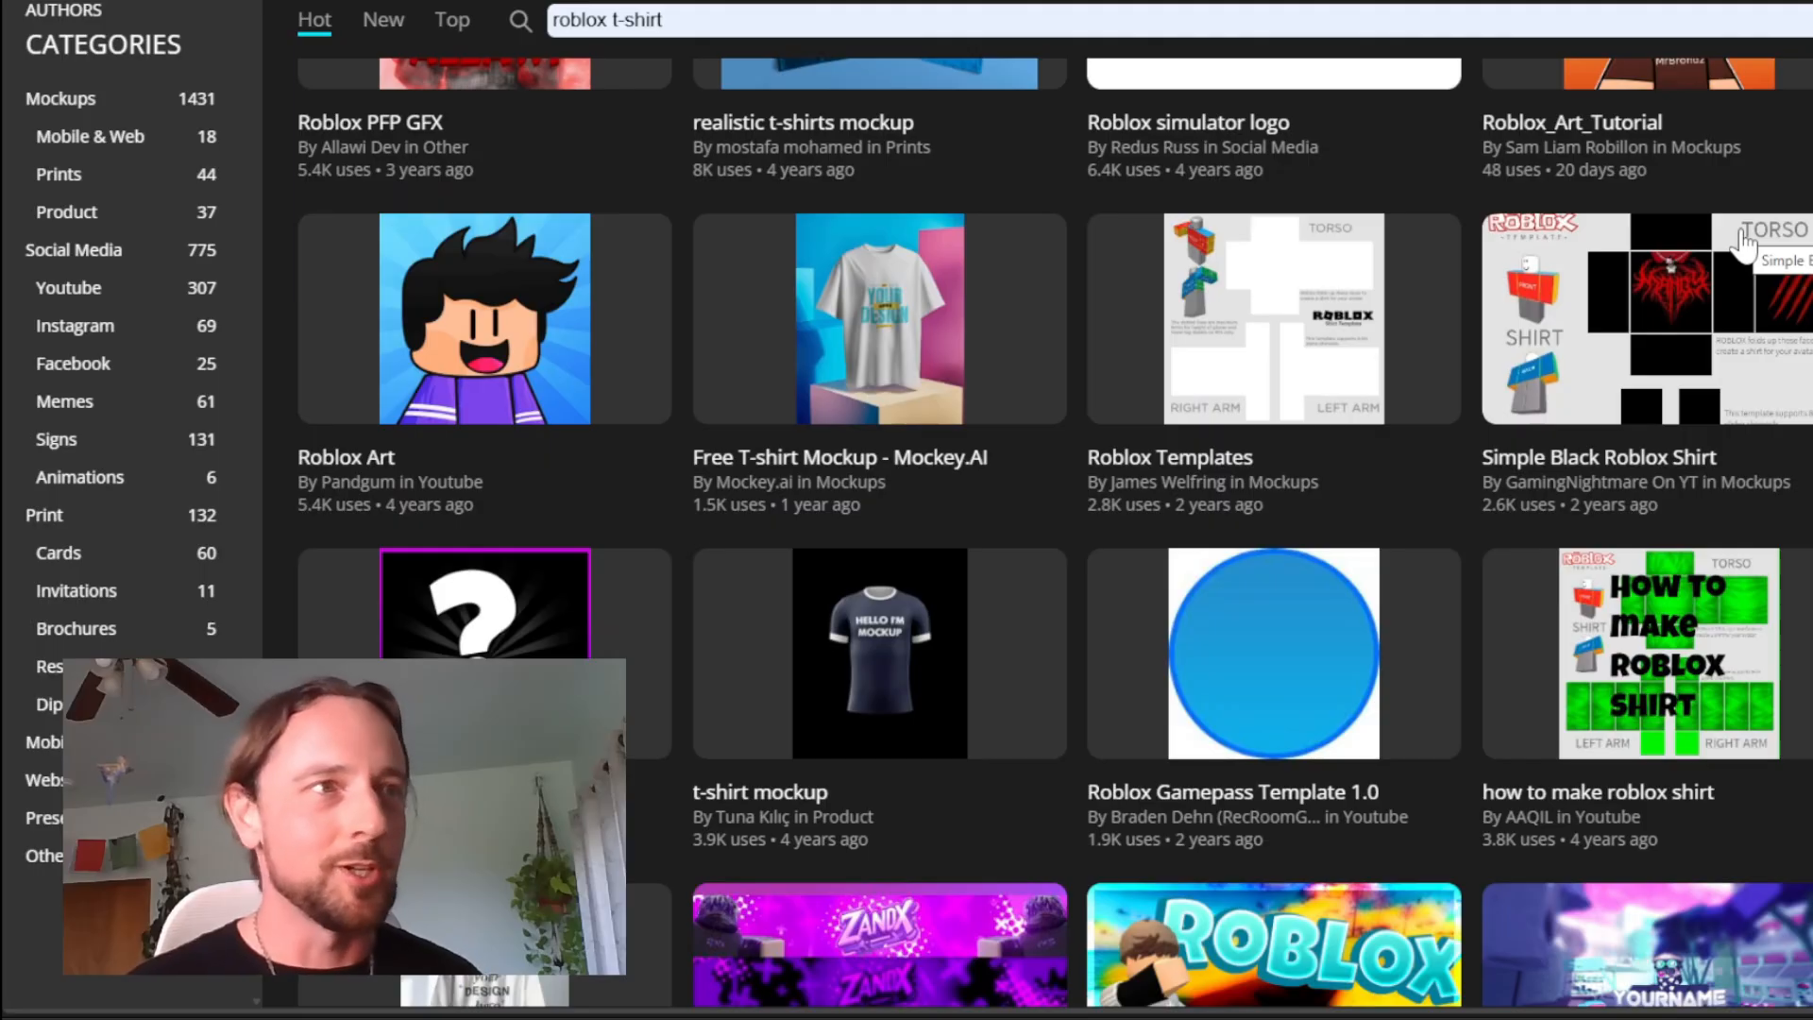
{"action": "scroll", "coordinate": [1743, 242], "scroll_direction": "down", "scroll_amount": 10}
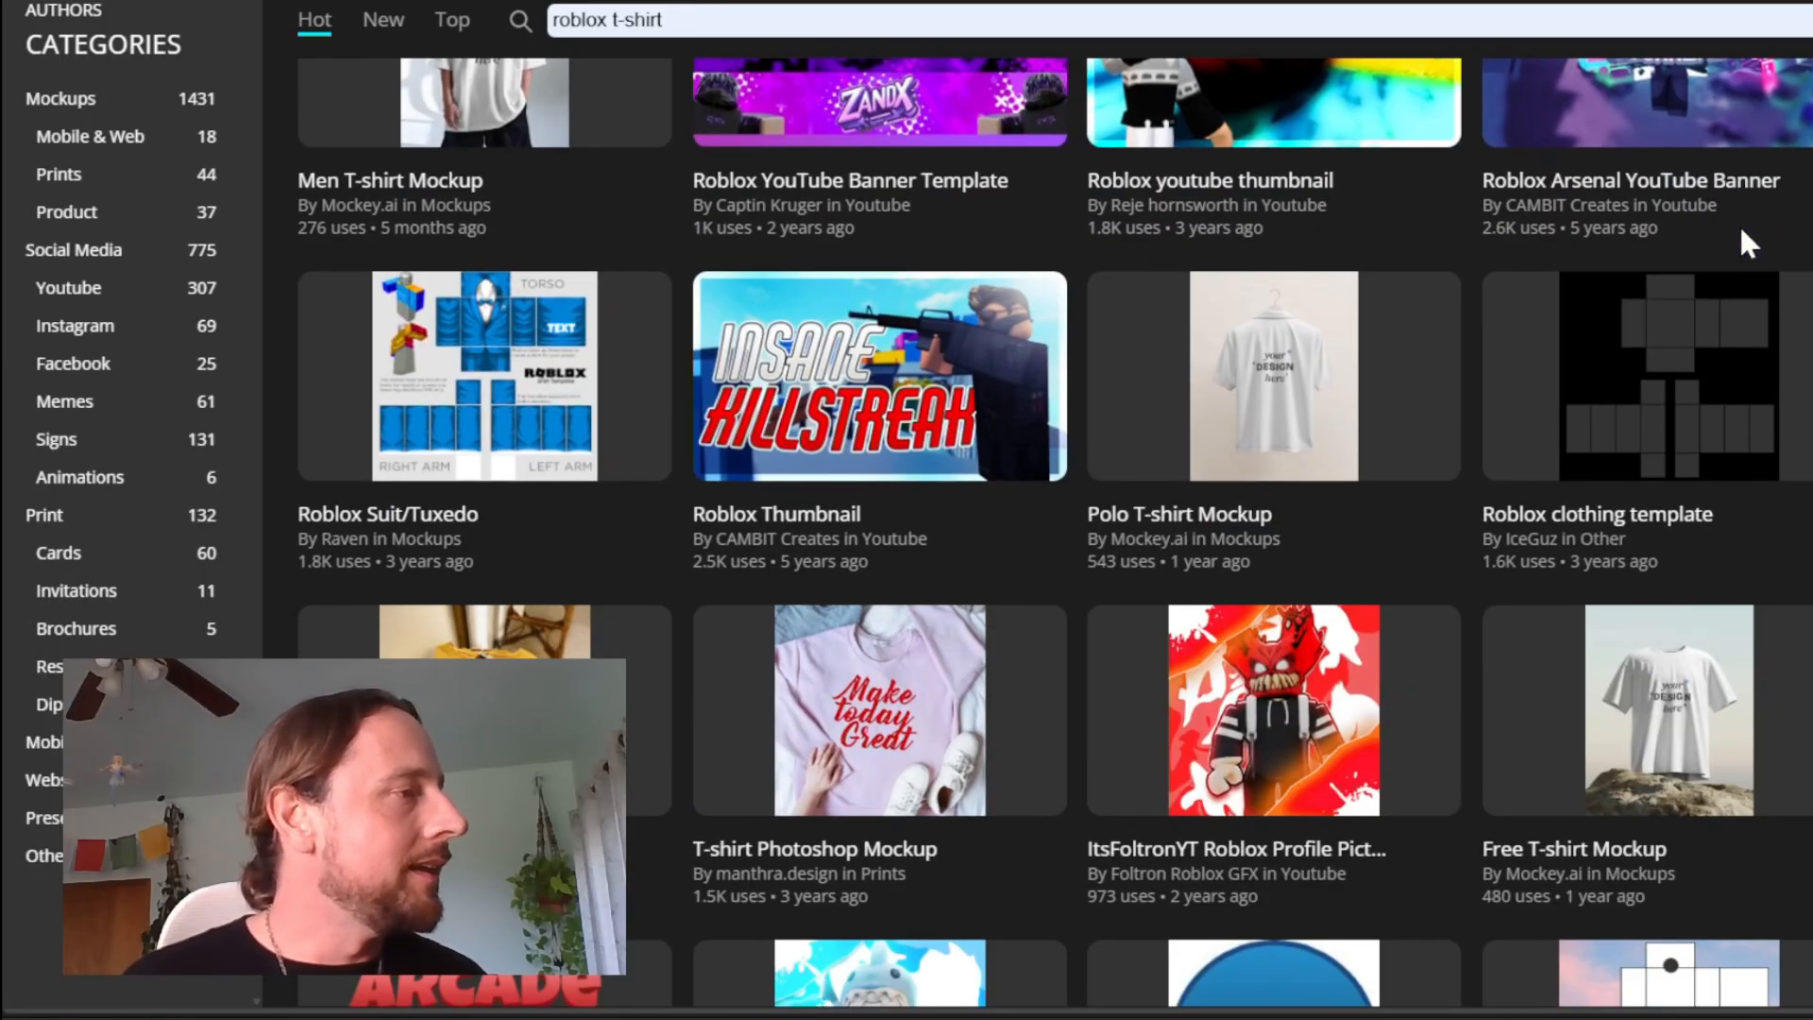
{"action": "scroll", "coordinate": [1745, 244], "scroll_direction": "down", "scroll_amount": 10}
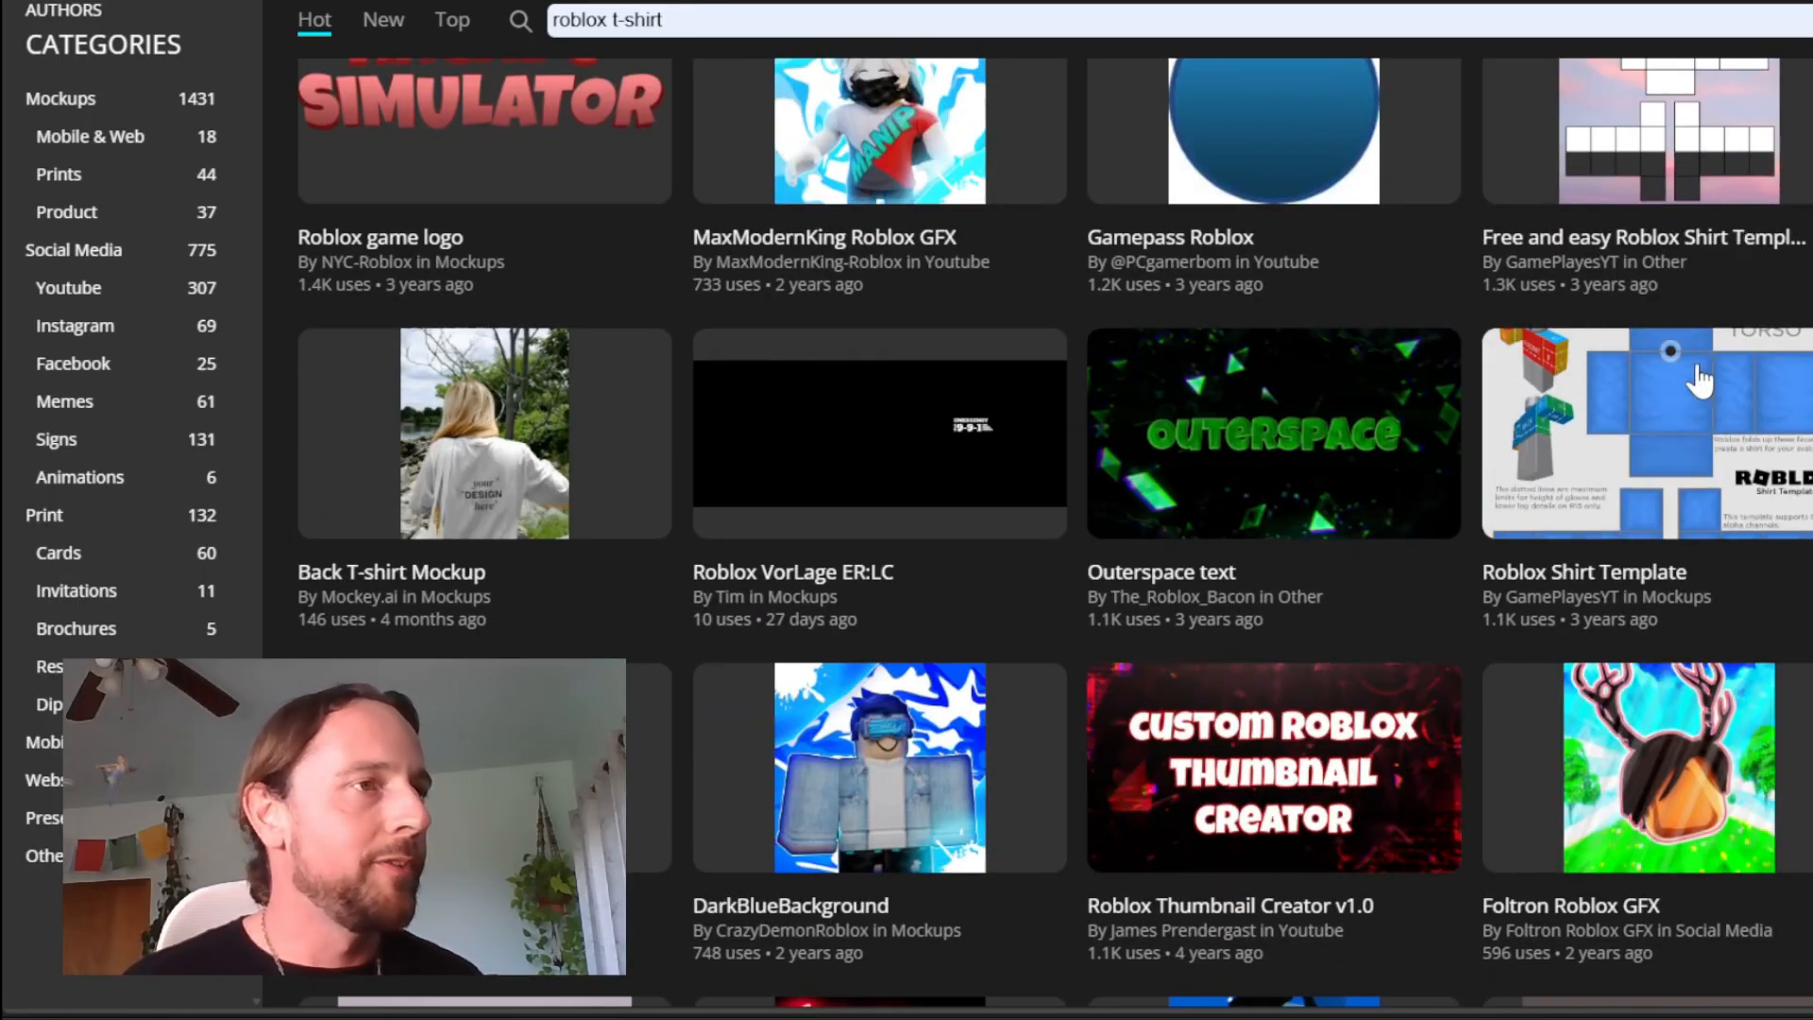
{"action": "scroll", "coordinate": [1696, 389], "scroll_direction": "down", "scroll_amount": 5}
{"action": "scroll", "coordinate": [1696, 388], "scroll_direction": "up", "scroll_amount": 5}
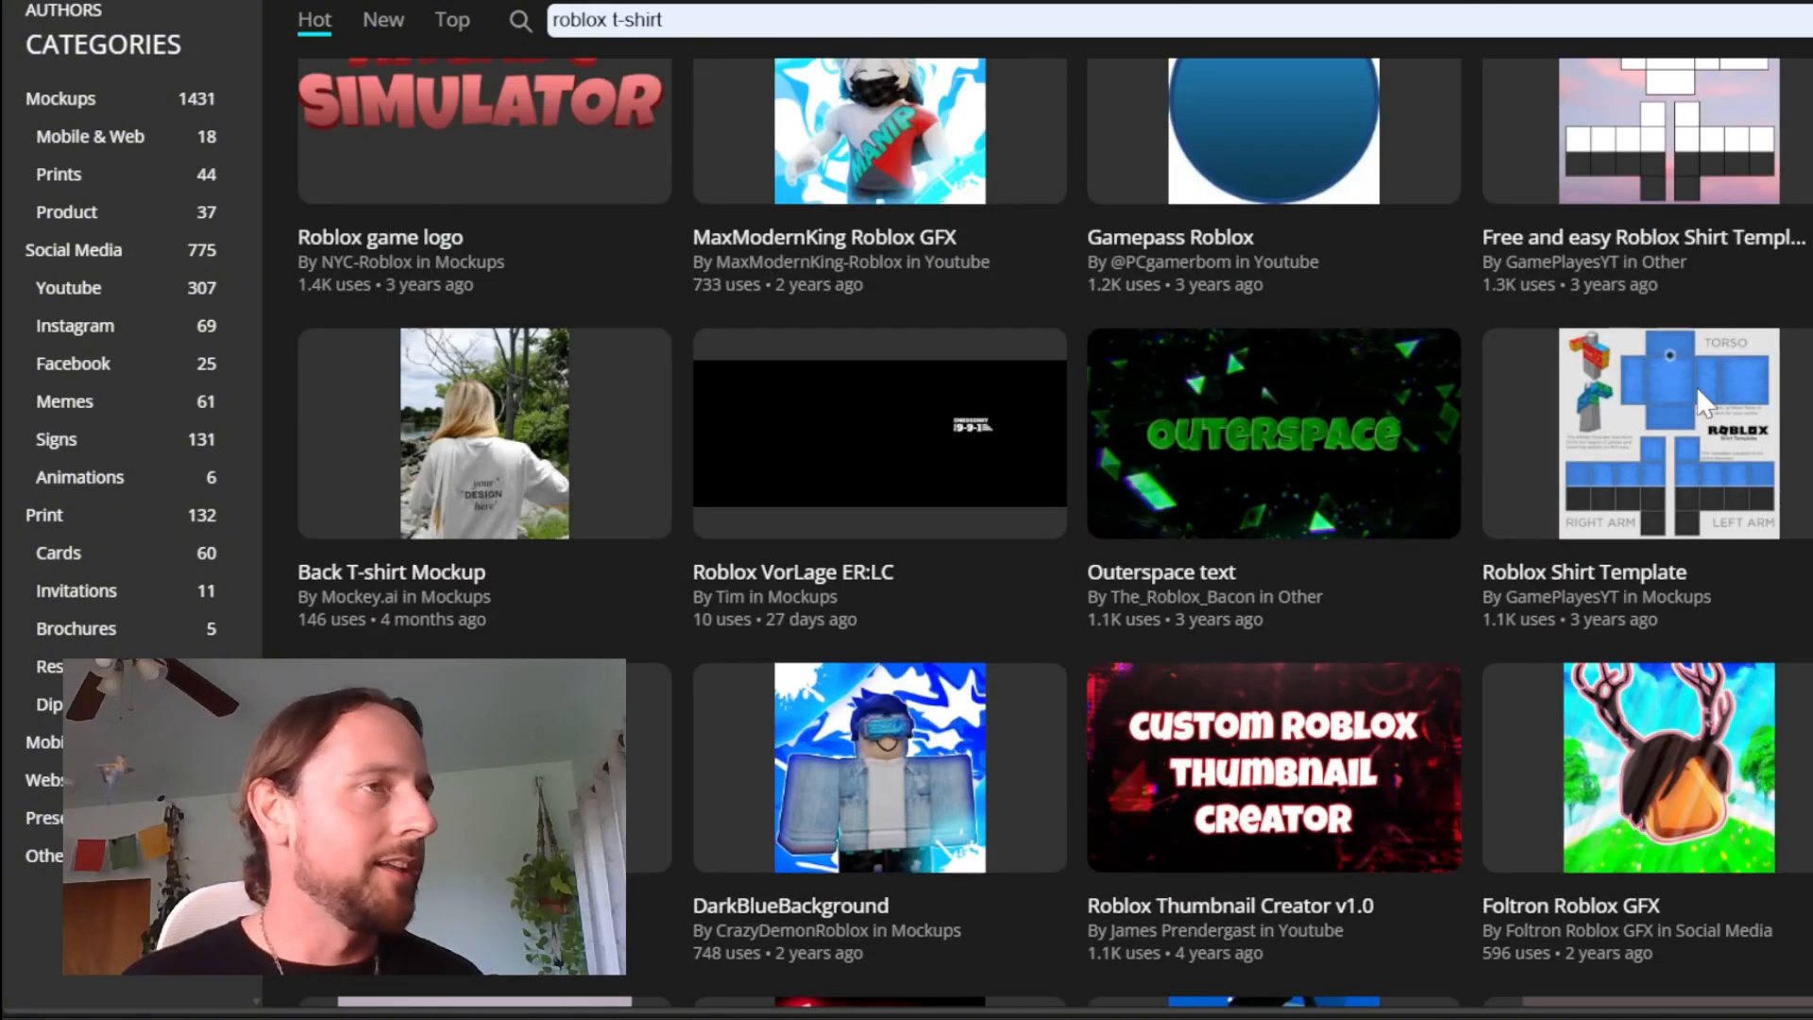
{"action": "scroll", "coordinate": [1696, 388], "scroll_direction": "up", "scroll_amount": 18}
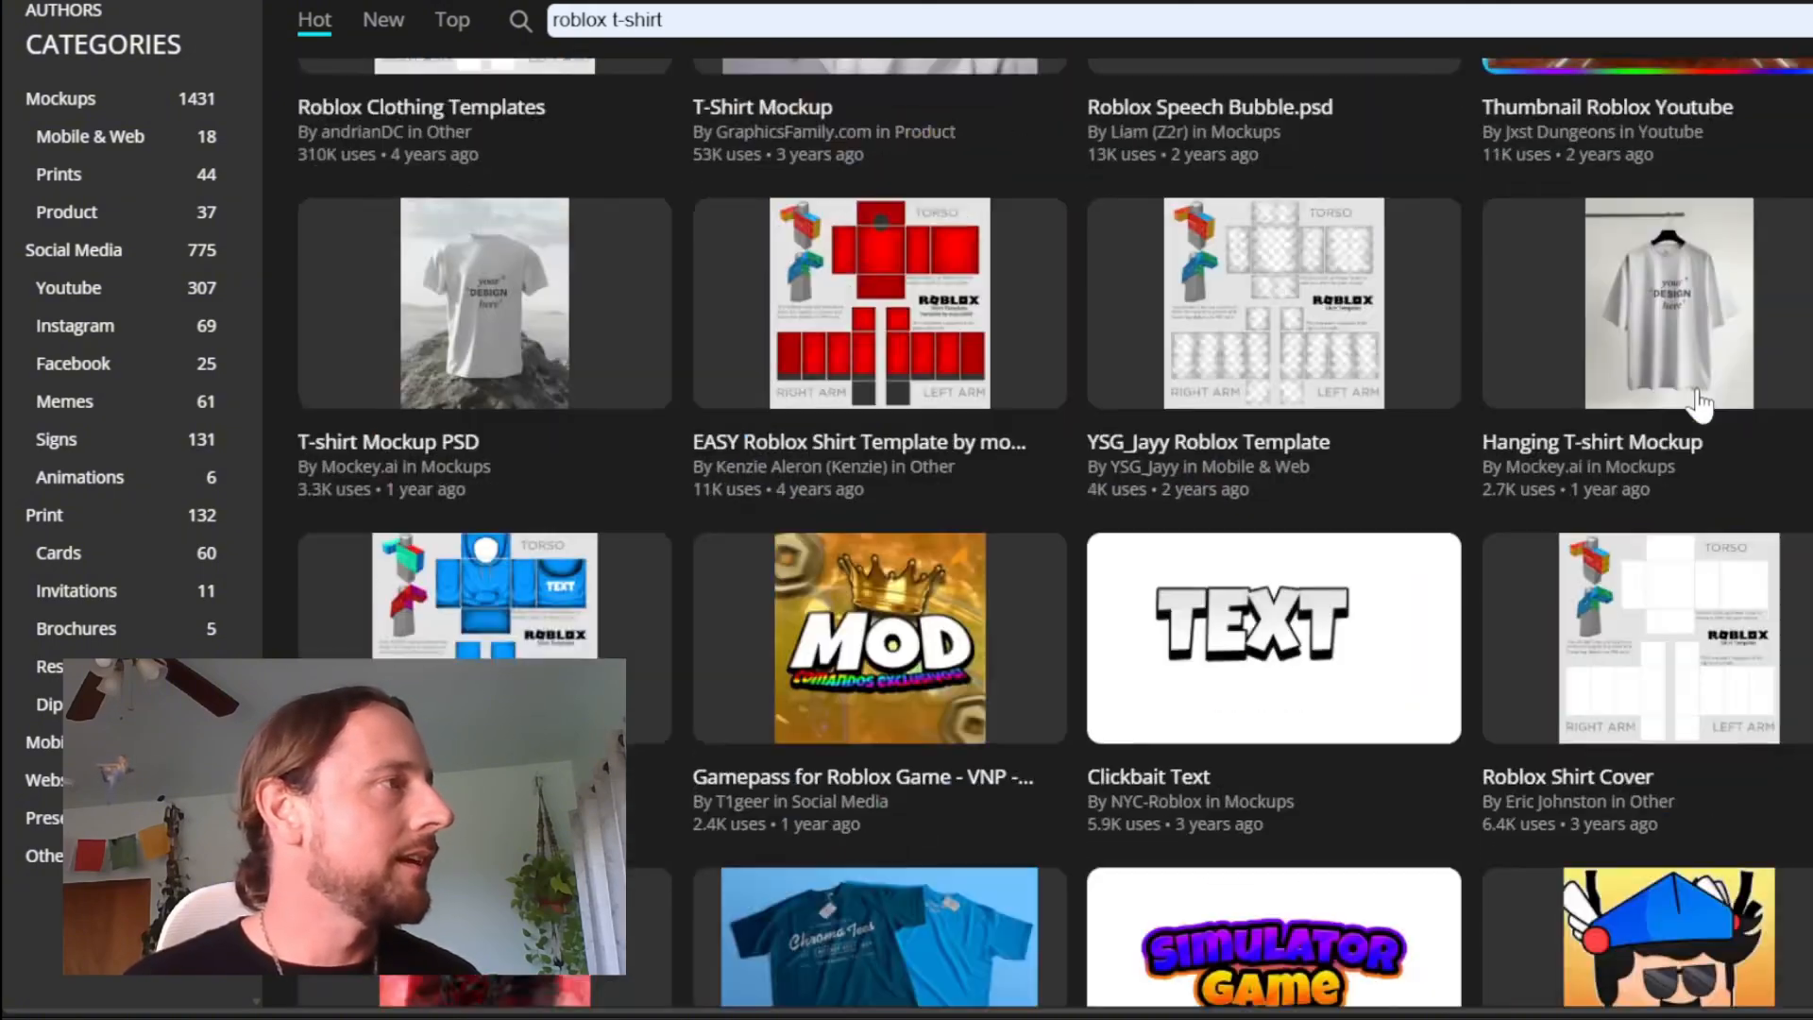
{"action": "scroll", "coordinate": [1696, 404], "scroll_direction": "up", "scroll_amount": 2}
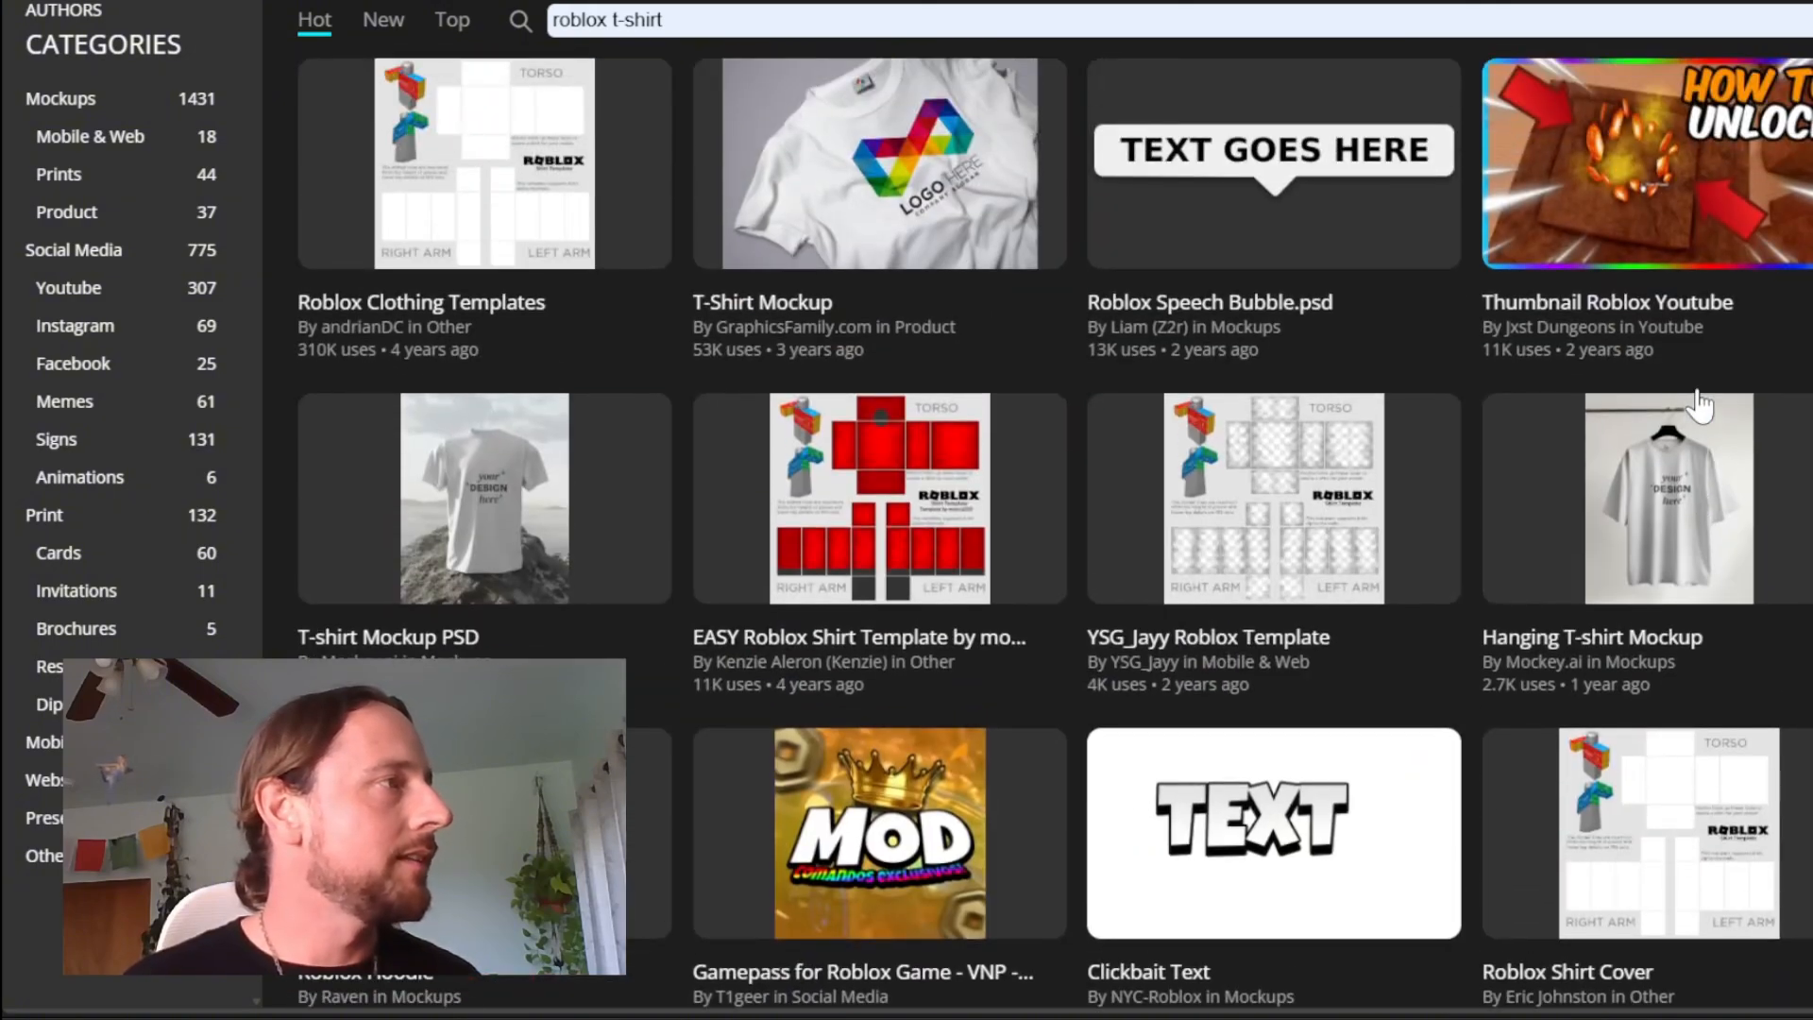
Open the "Roblox Clothing Templates" template from the search results as a new document
{"action": "left_click", "coordinate": [510, 159]}
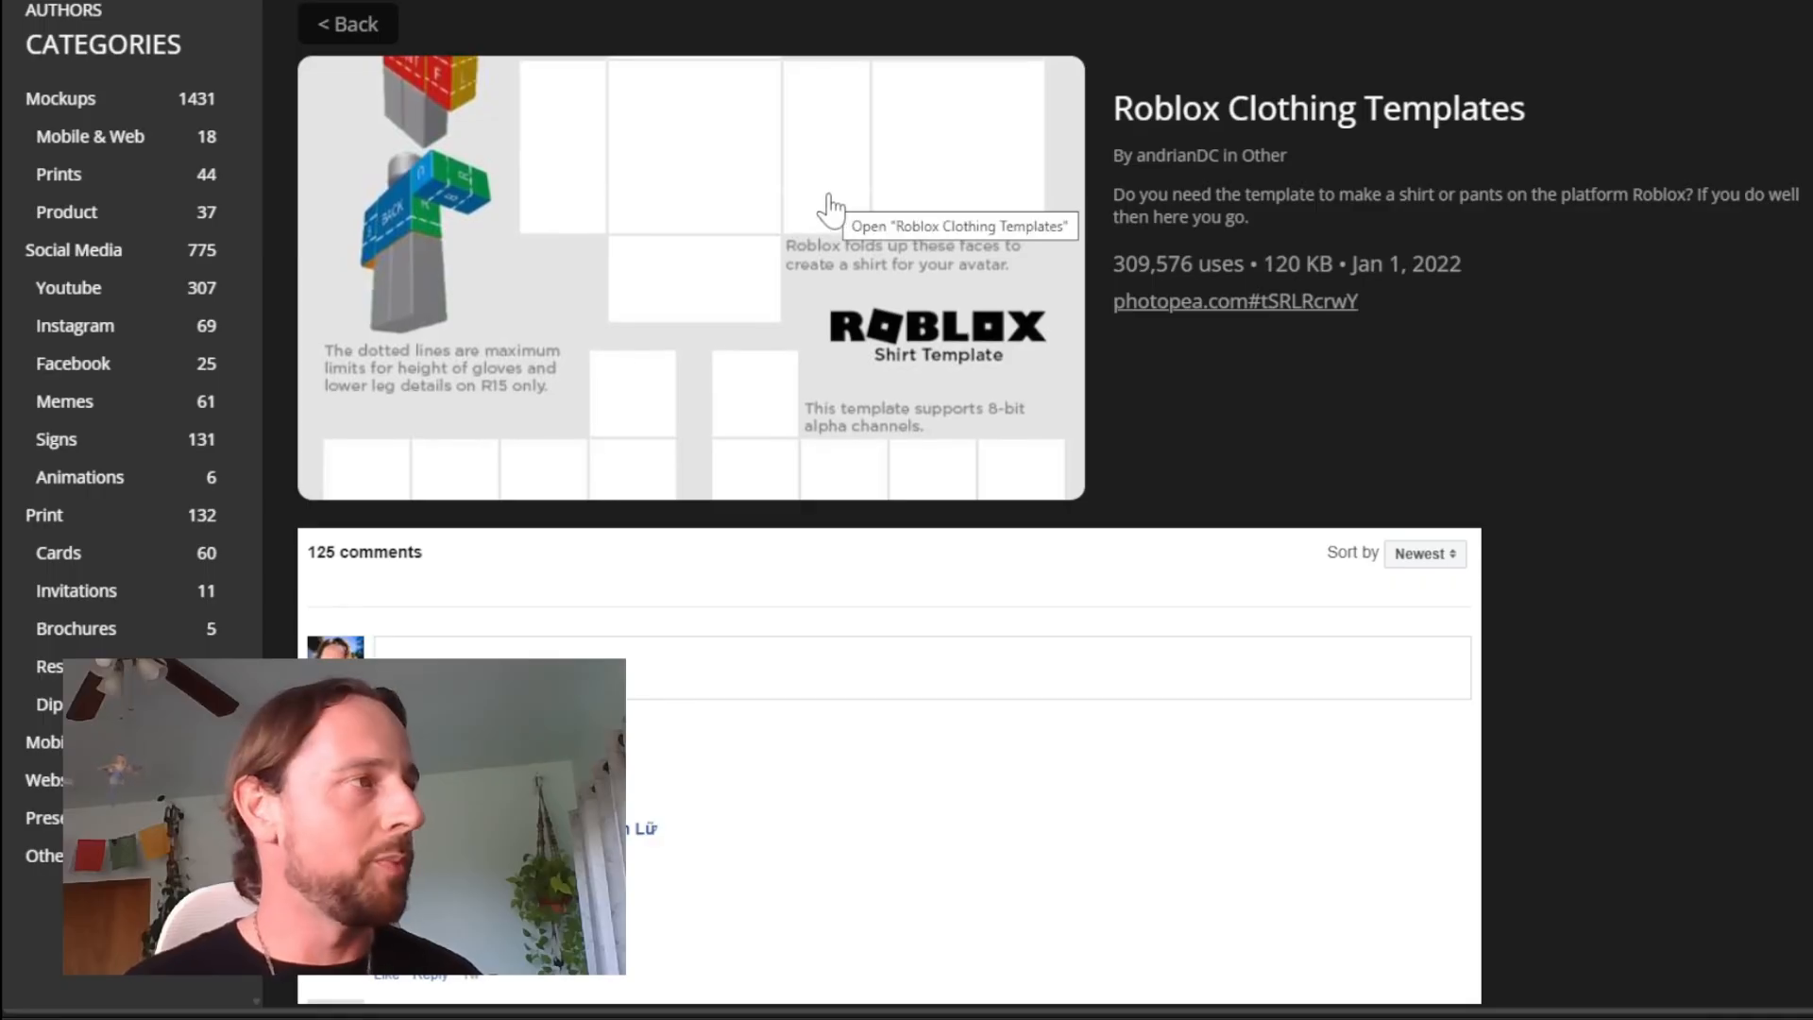
{"action": "left_click", "coordinate": [730, 146]}
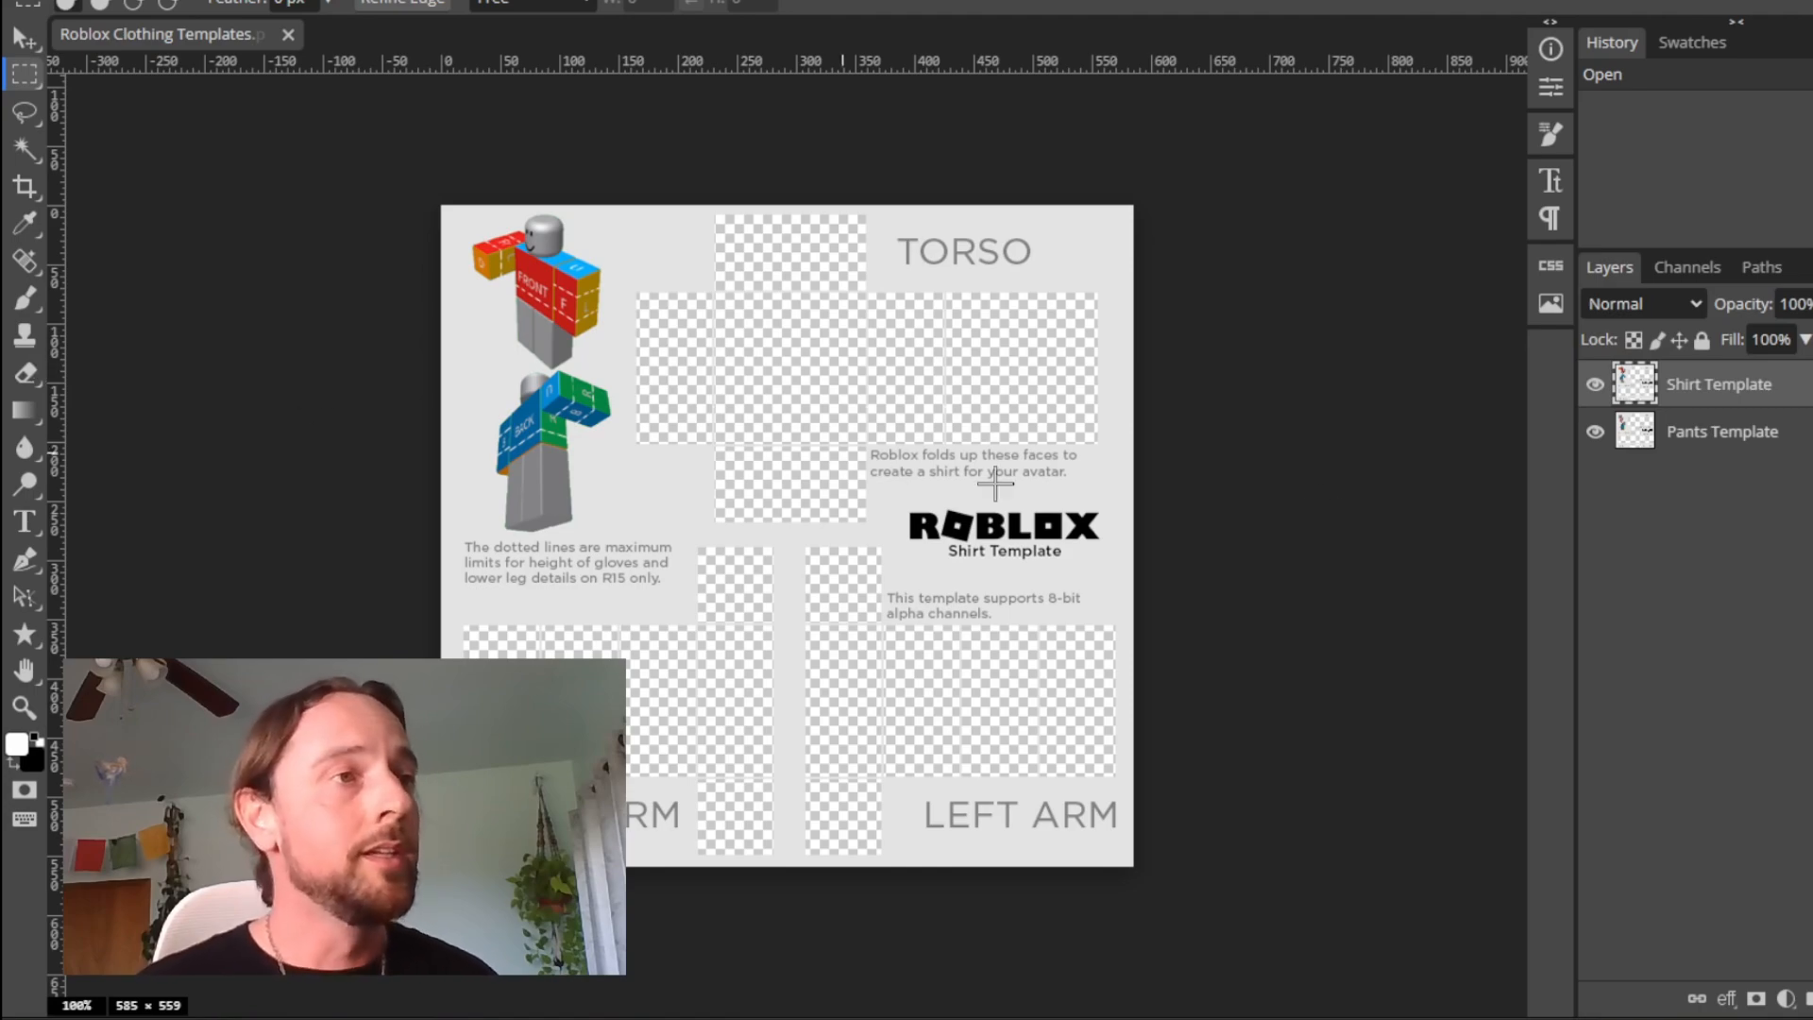
Toggle the Shirt Template layer's visibility to inspect the pants layout beneath, then delete the Pants Template layer
{"action": "left_click", "coordinate": [1595, 387]}
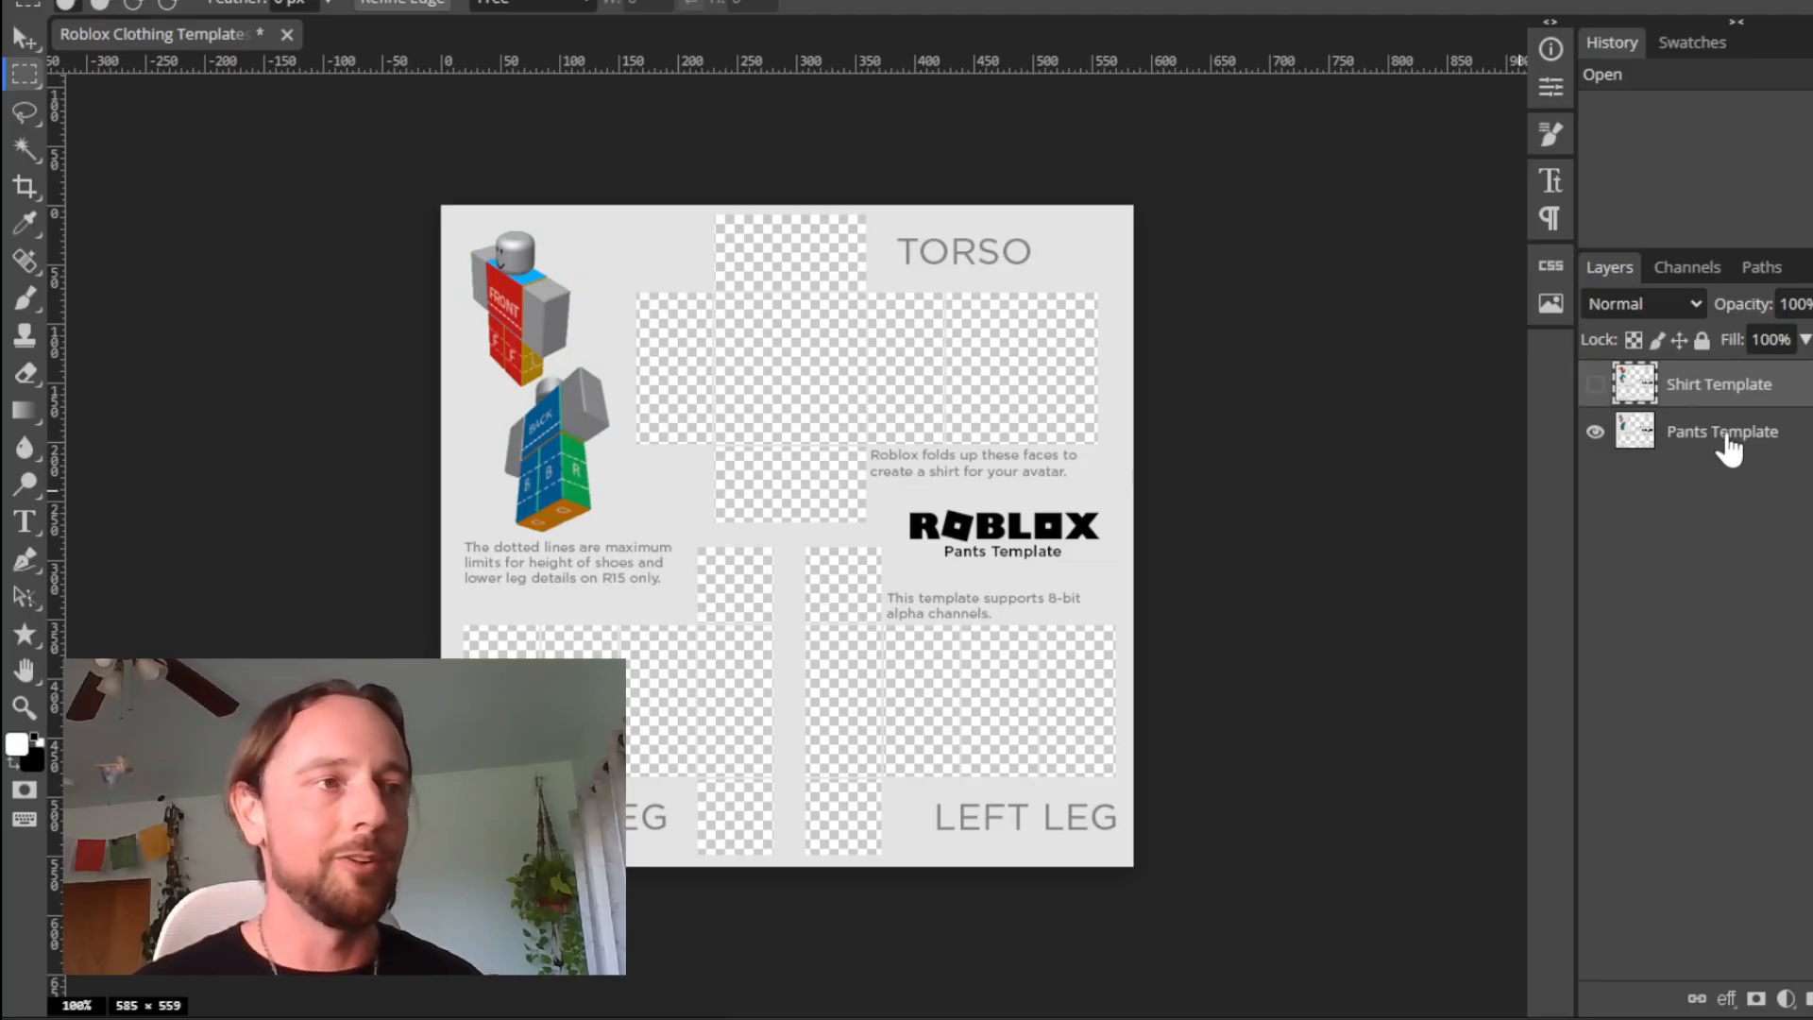
{"action": "left_click", "coordinate": [1594, 388]}
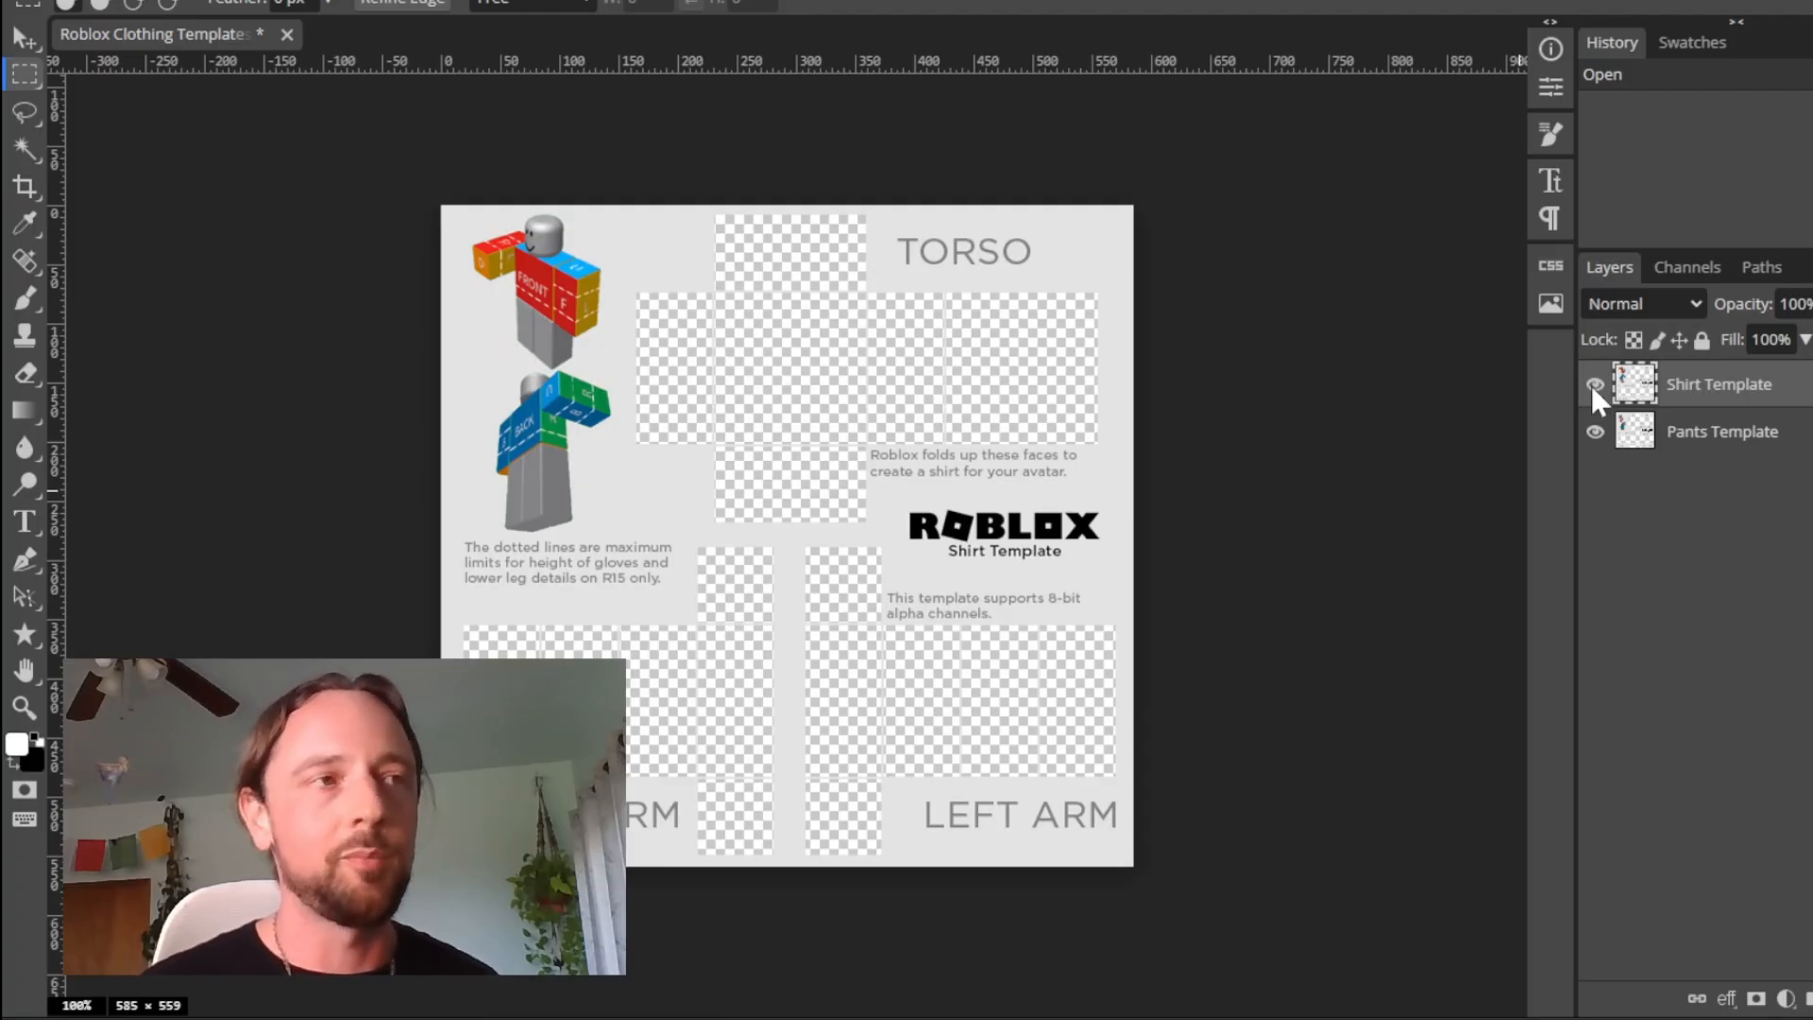
{"action": "left_click", "coordinate": [1688, 444]}
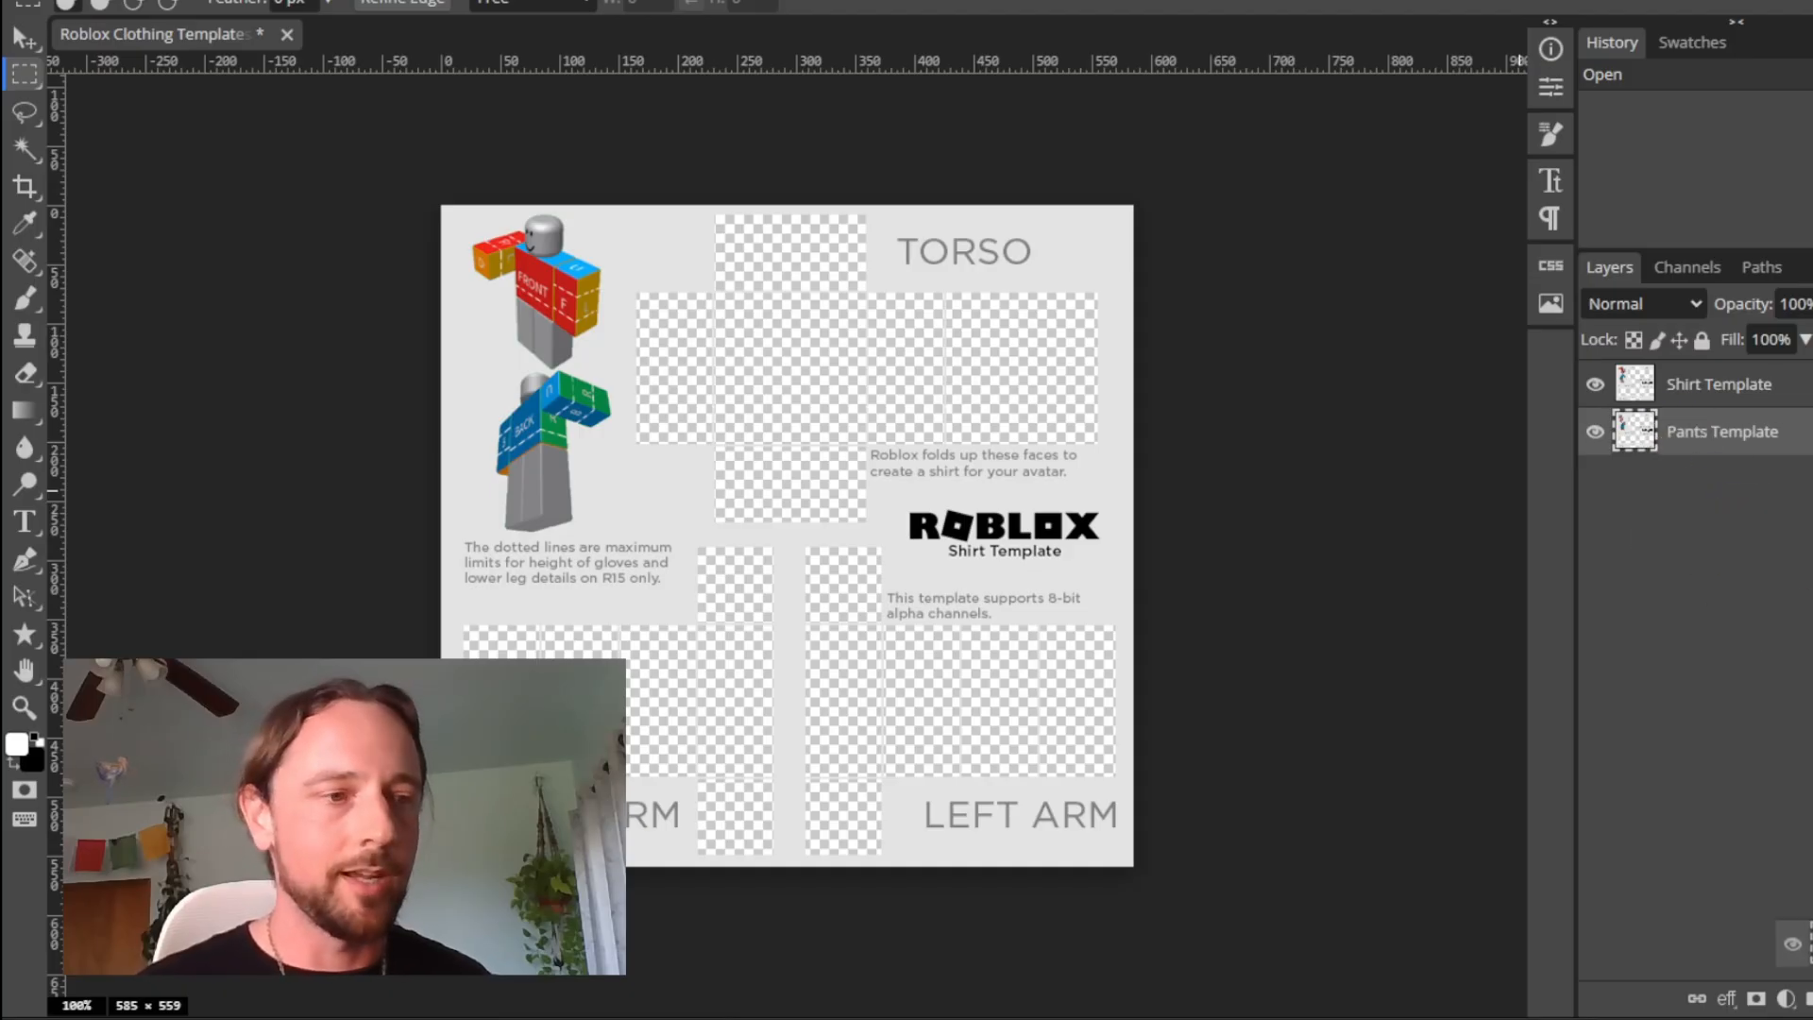
{"action": "left_click", "coordinate": [1787, 998]}
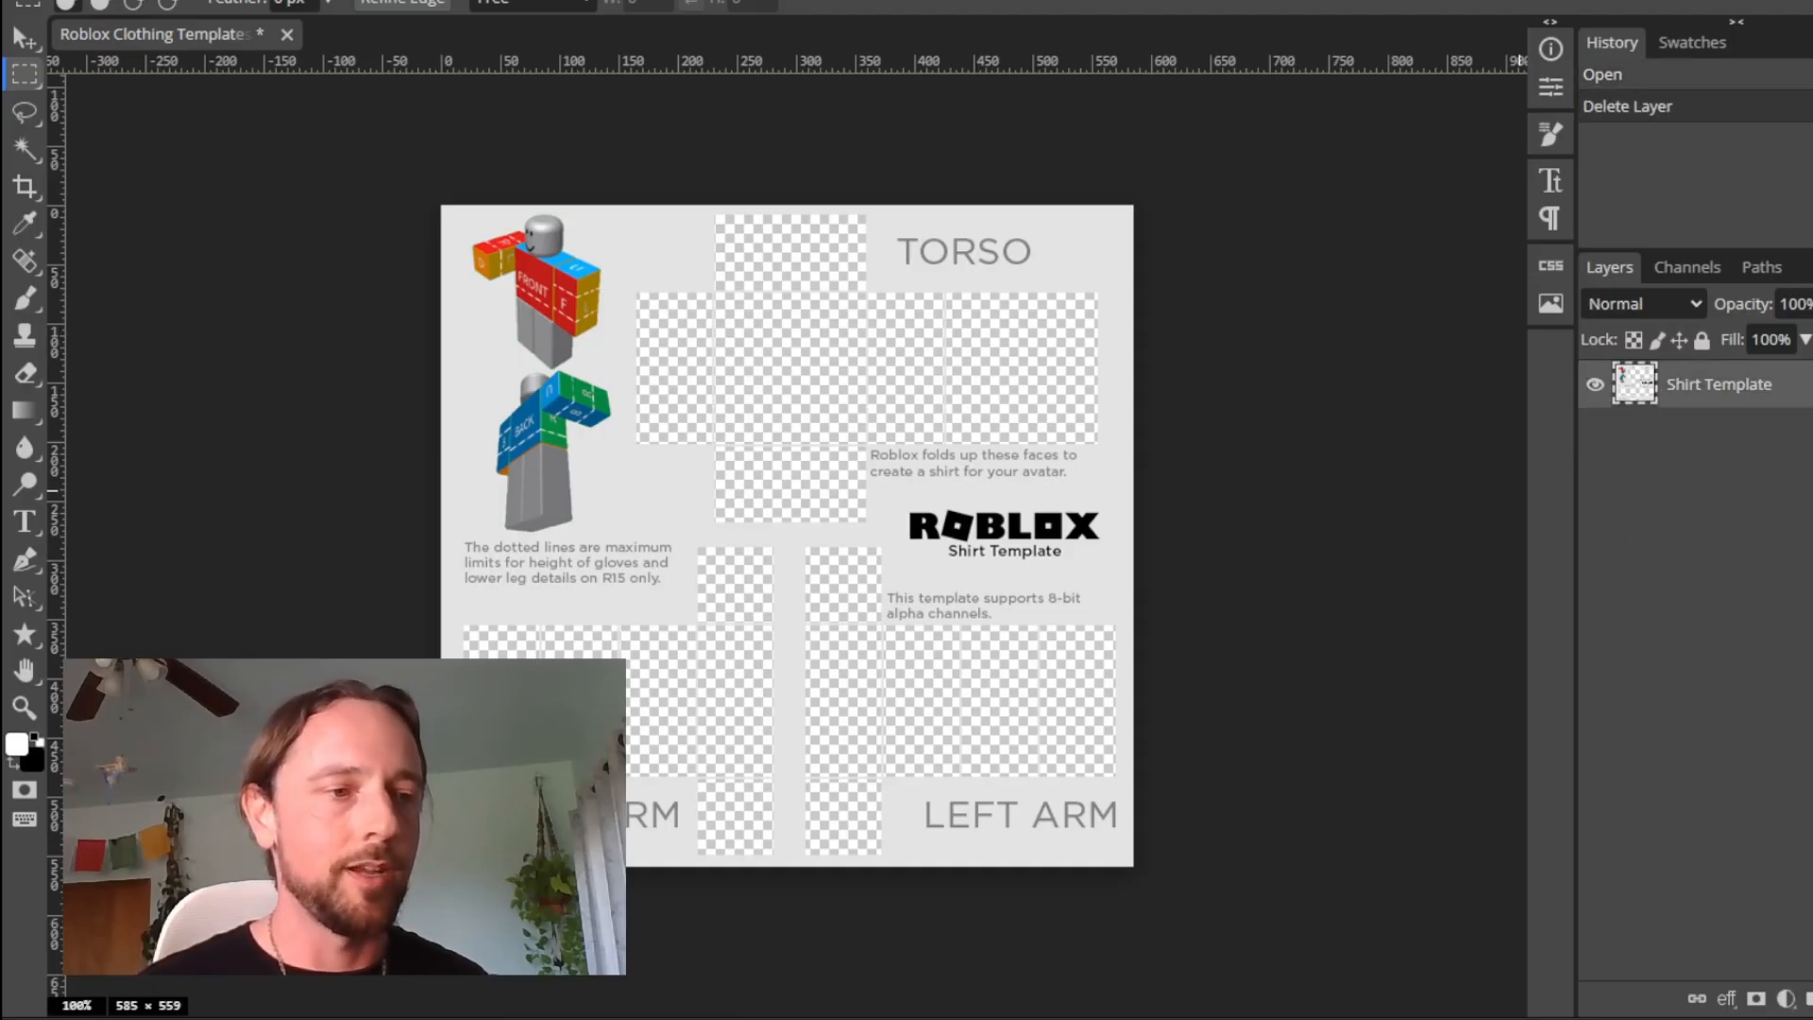
Nudge the Shirt Template layer slightly with the Move tool, then fully lock the layer and deselect it
{"action": "key", "text": "v"}
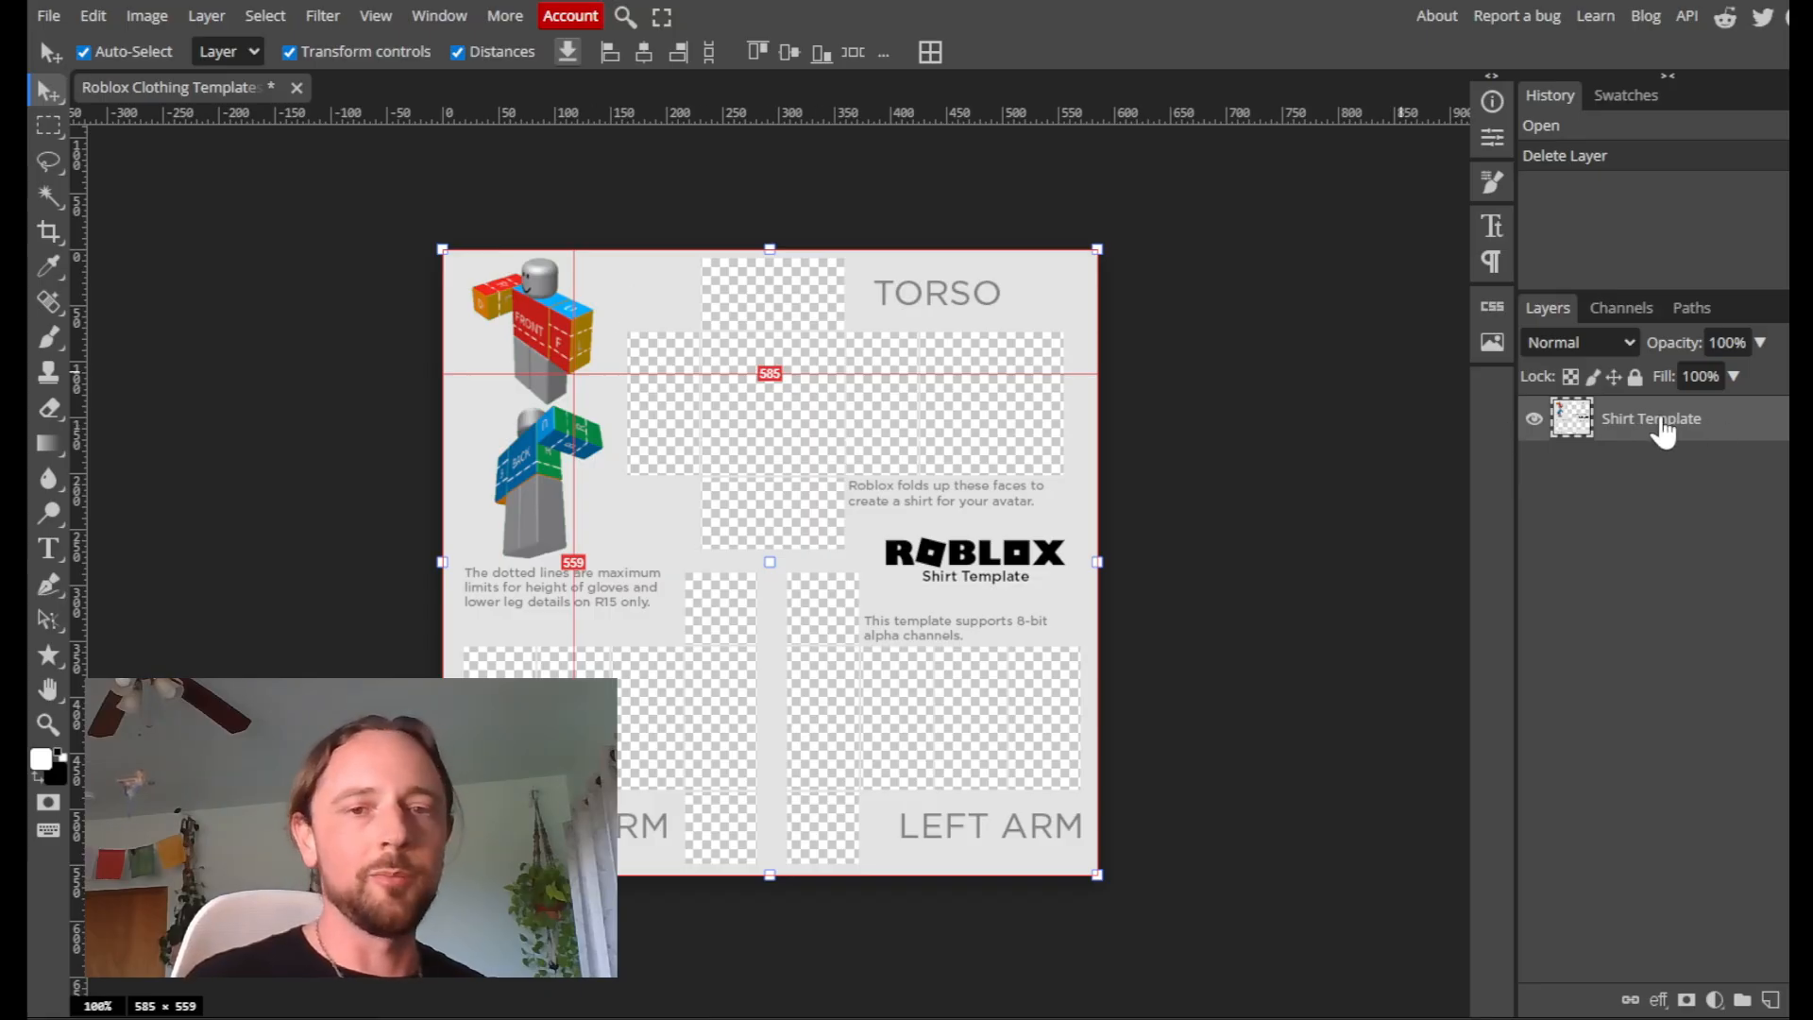
{"action": "left_click", "coordinate": [646, 310]}
{"action": "mouse_move", "coordinate": [653, 314]}
{"action": "left_mouse_down"}
{"action": "mouse_move", "coordinate": [888, 442]}
{"action": "mouse_move", "coordinate": [780, 427]}
{"action": "mouse_move", "coordinate": [631, 359]}
{"action": "mouse_move", "coordinate": [651, 324]}
{"action": "mouse_move", "coordinate": [620, 321]}
{"action": "left_mouse_up"}
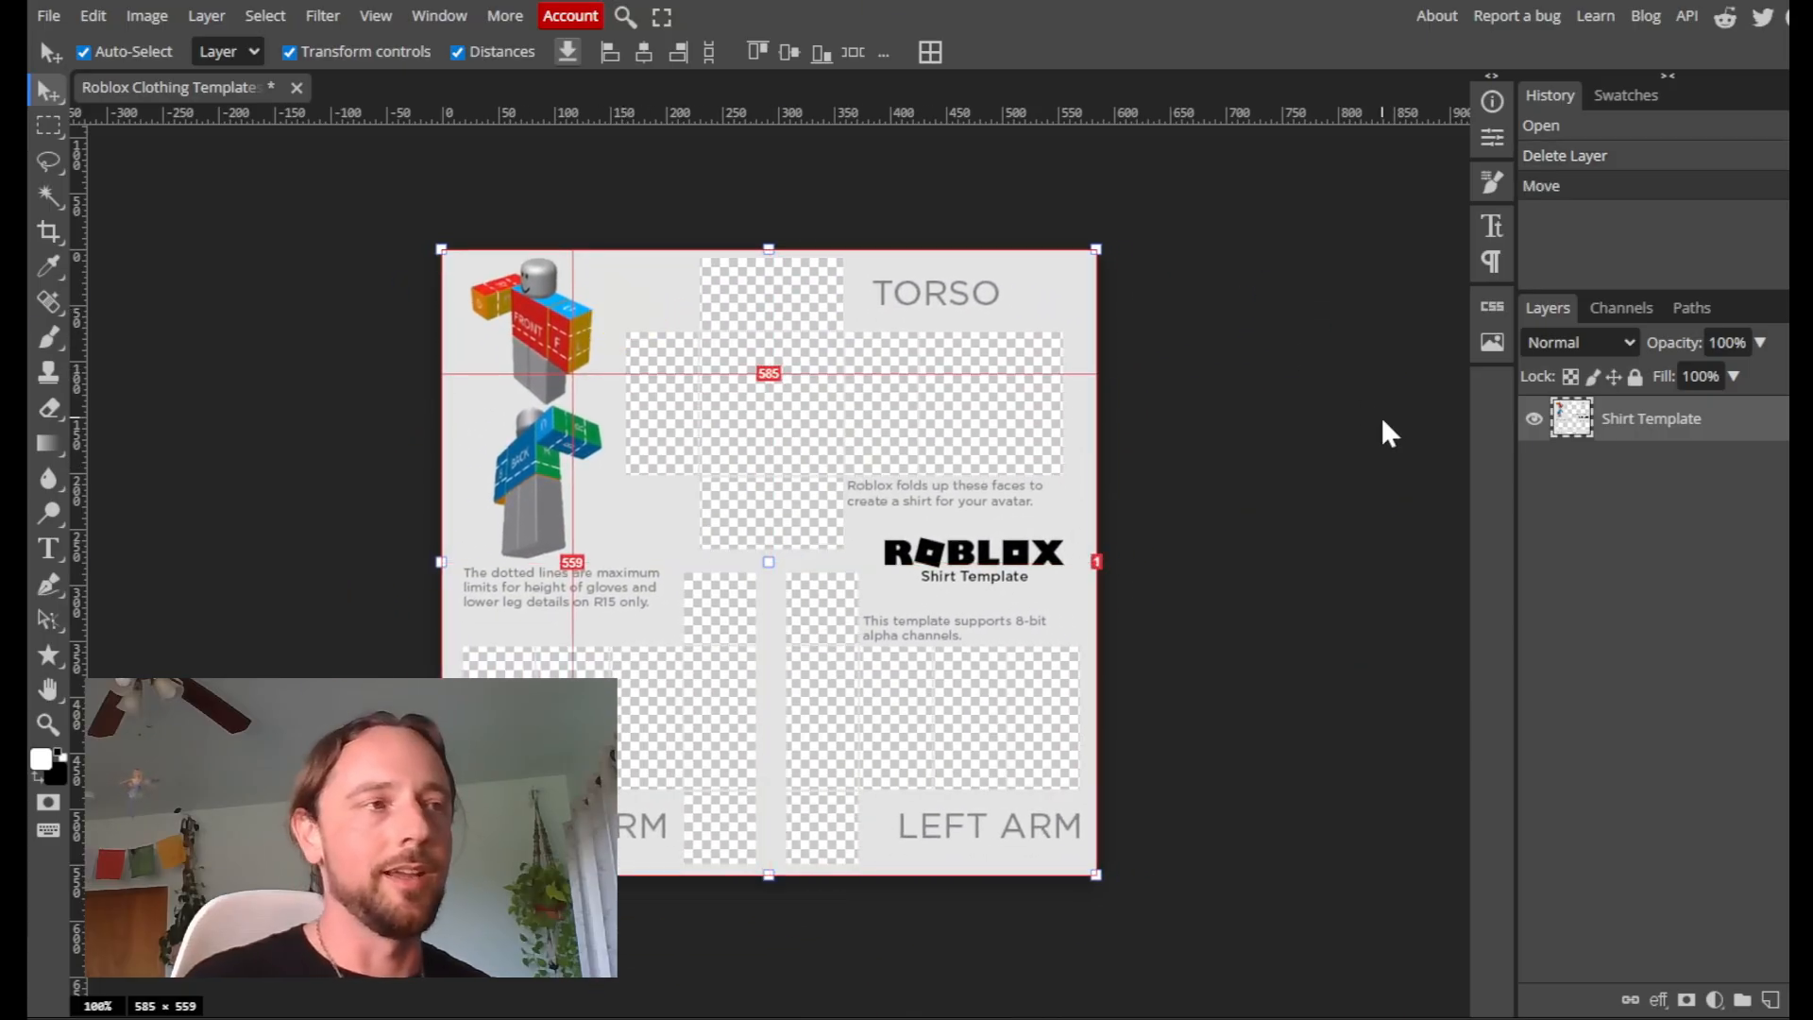
{"action": "left_click", "coordinate": [1635, 377]}
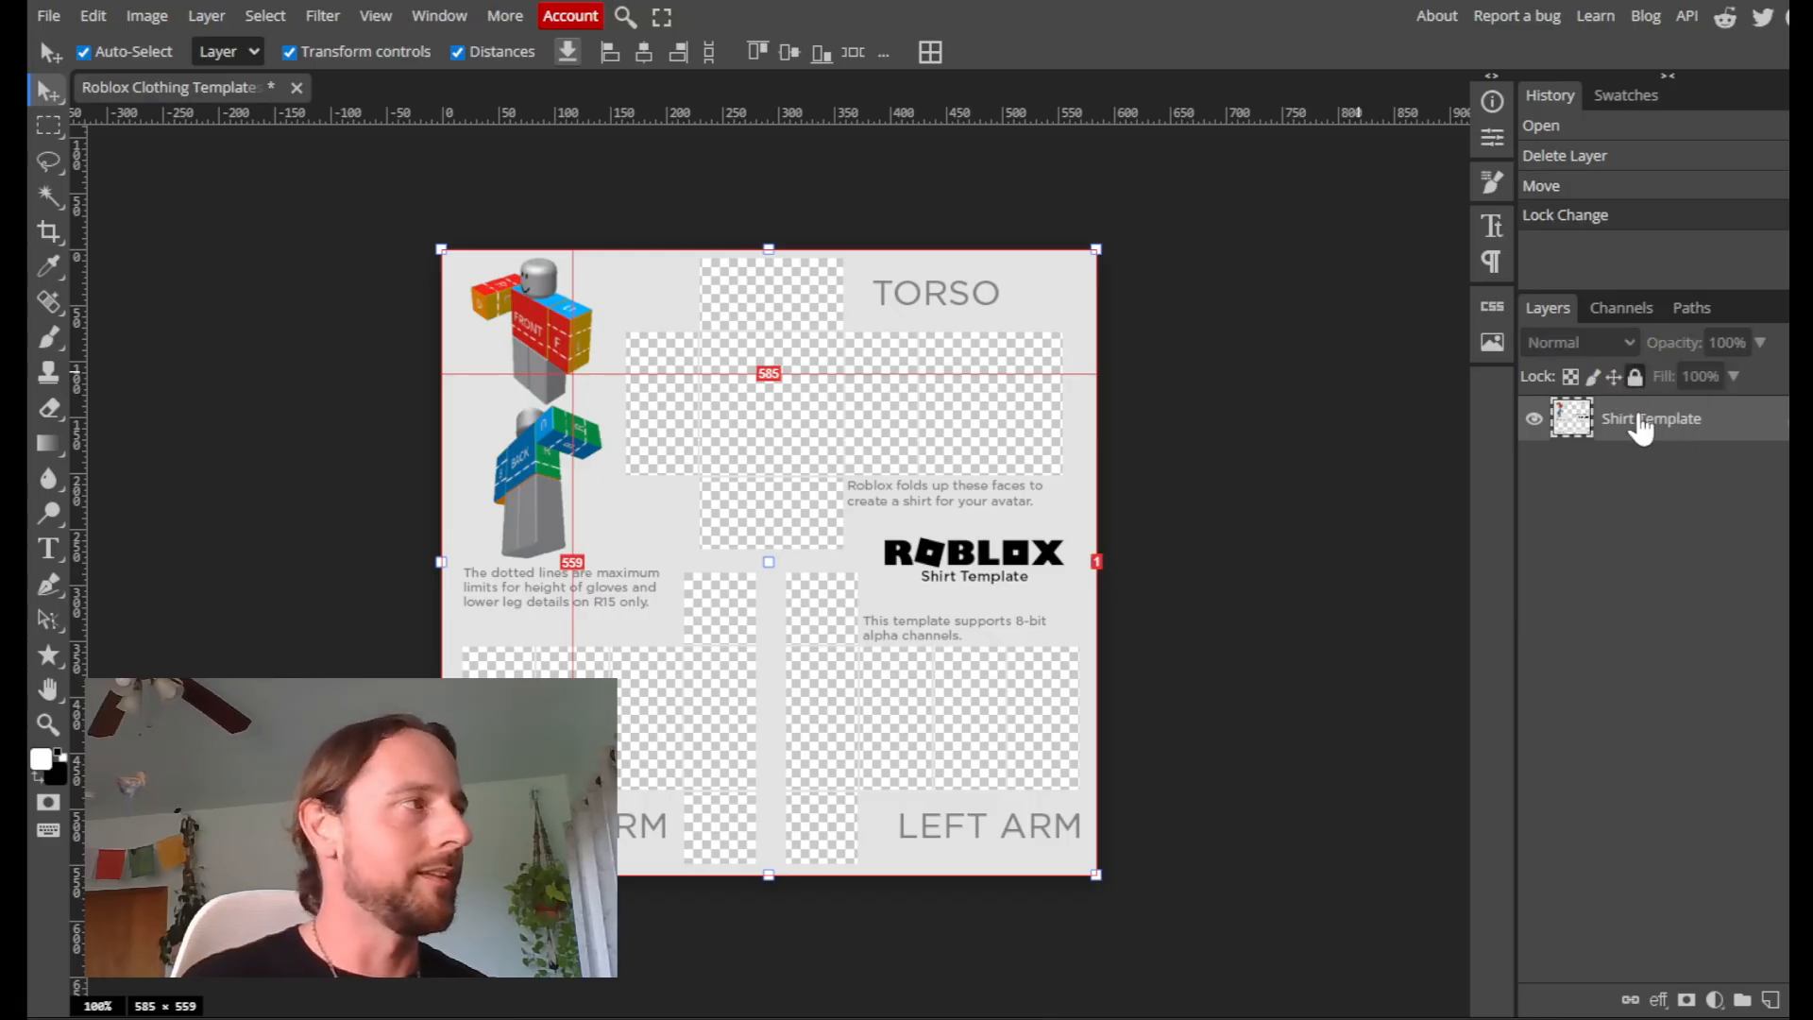
{"action": "left_click", "coordinate": [1268, 432]}
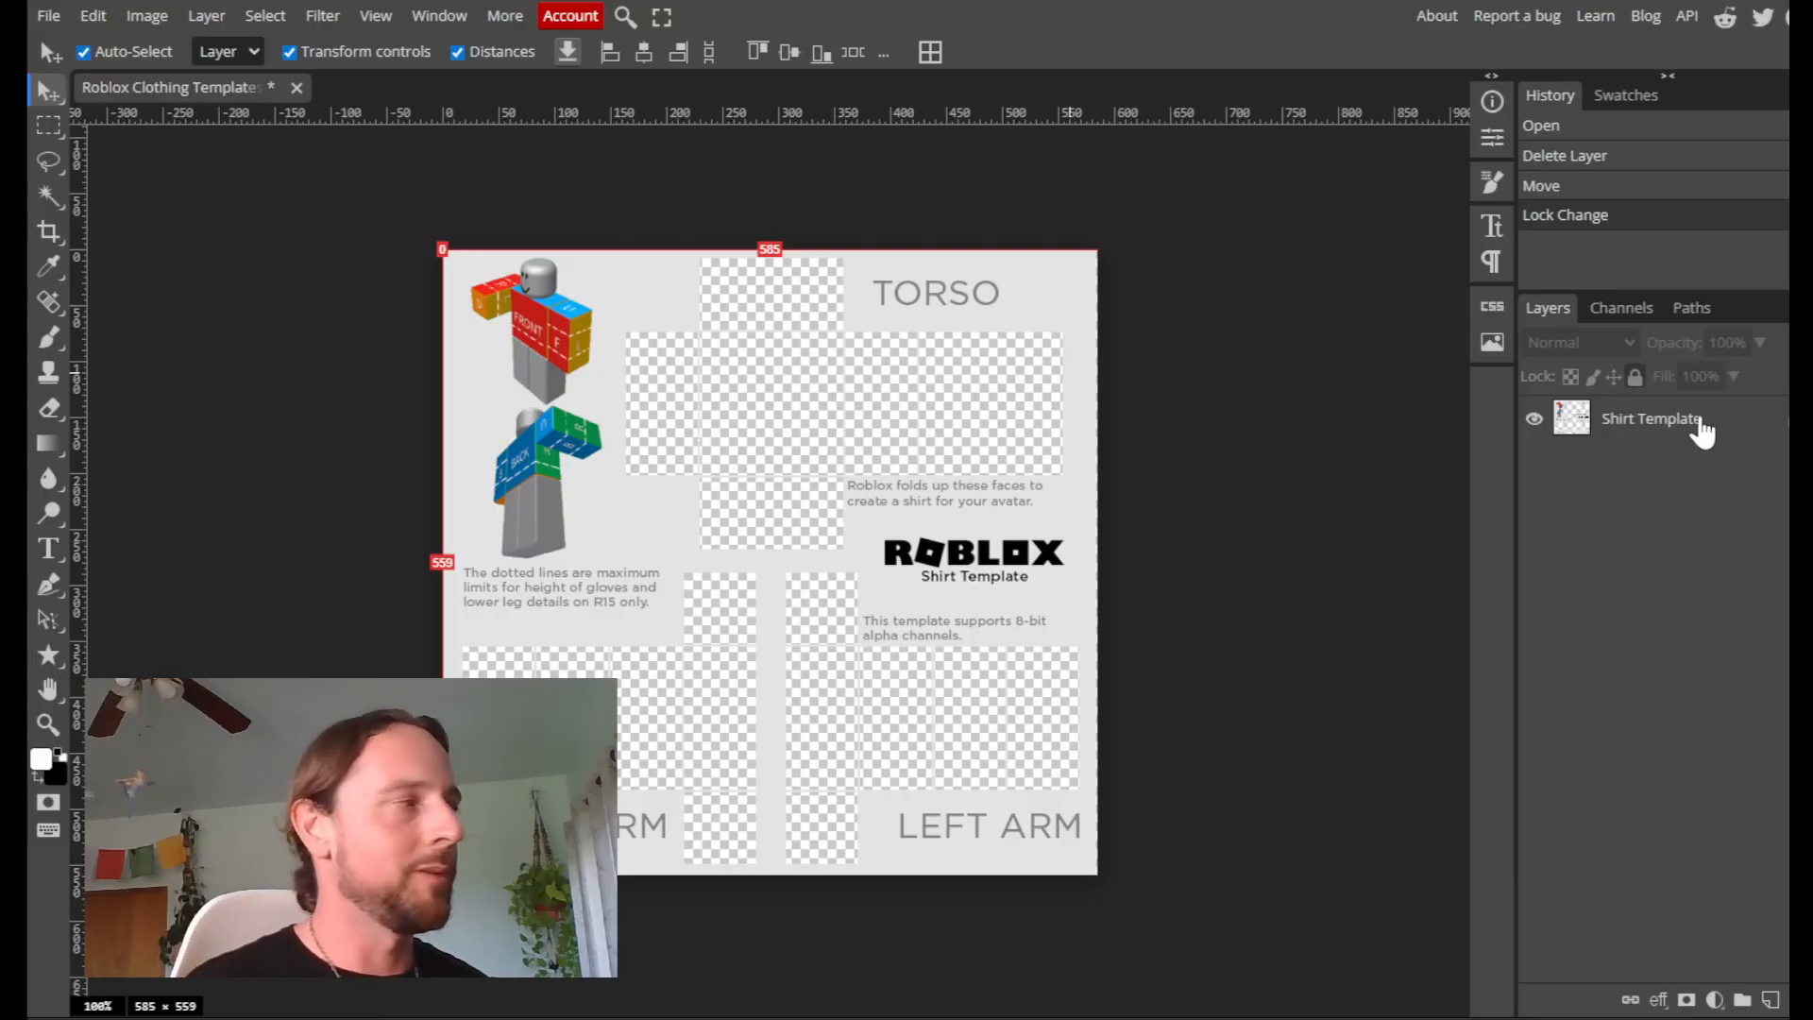
Add the text "sd" in white 24 px Luckiest Guy on the middle of the torso area, then deselect it
{"action": "left_click", "coordinate": [49, 548]}
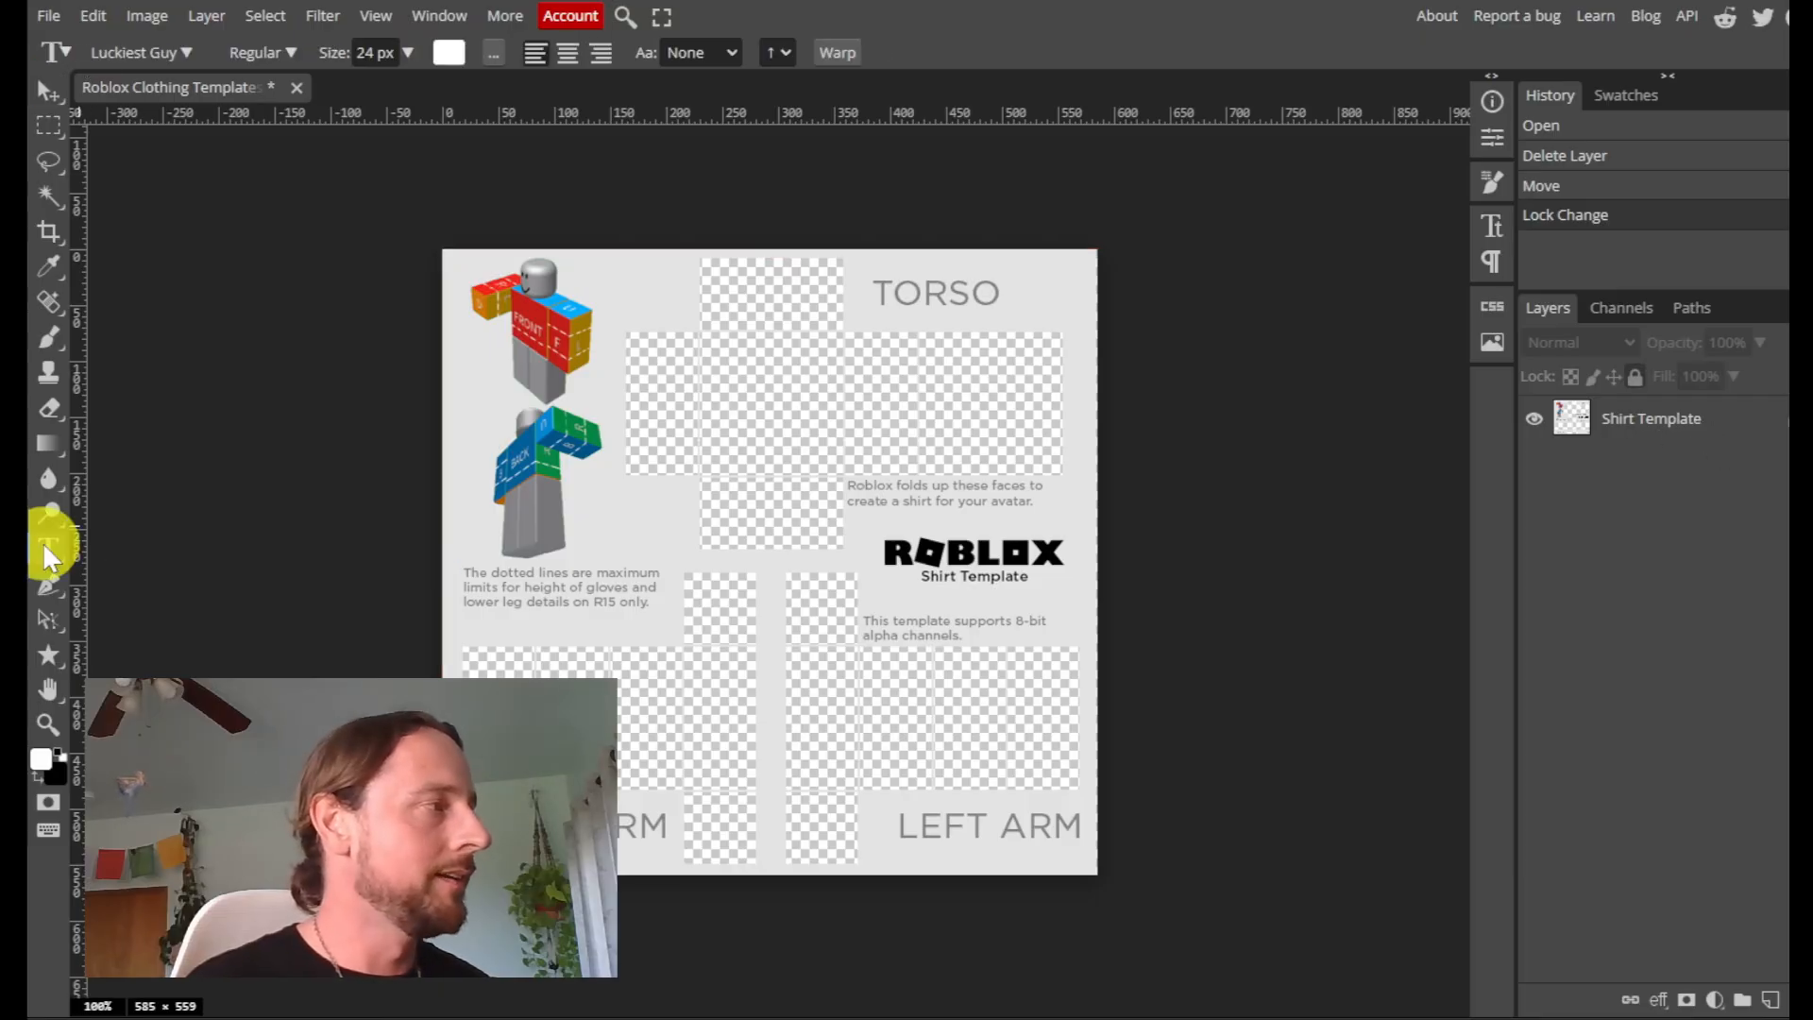
{"action": "left_click", "coordinate": [798, 385]}
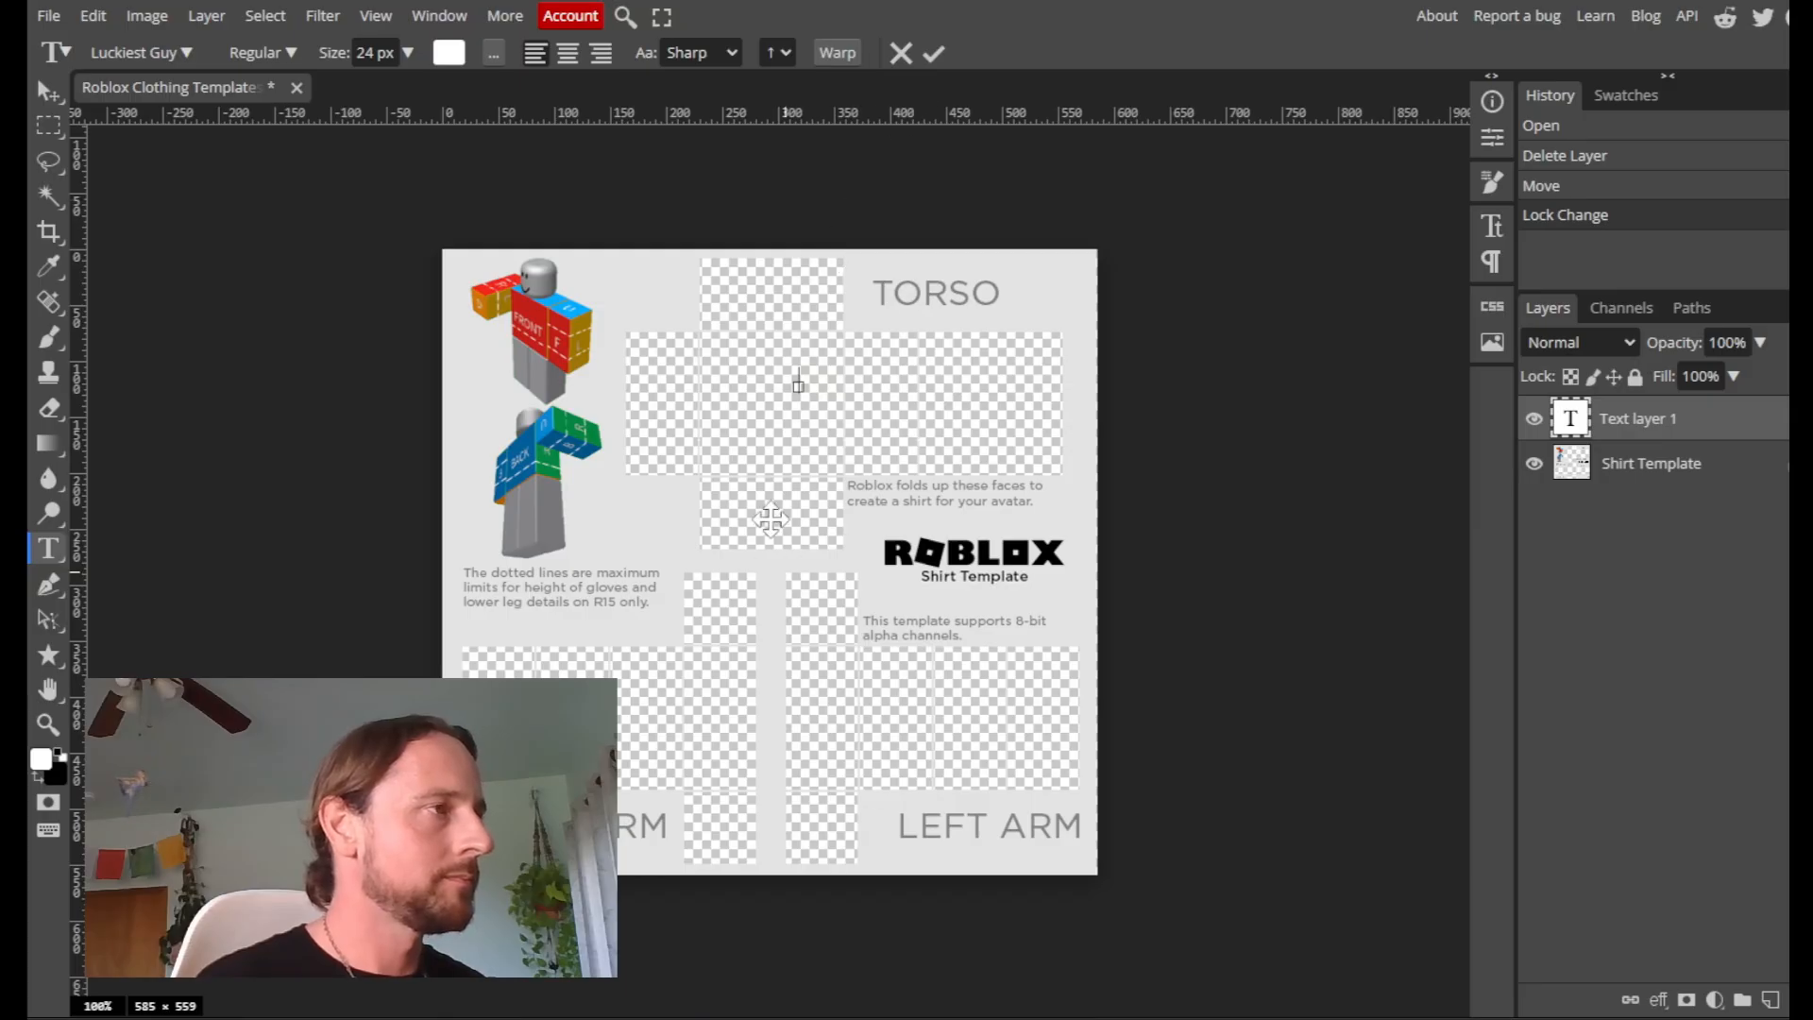
{"action": "left_click", "coordinate": [796, 379]}
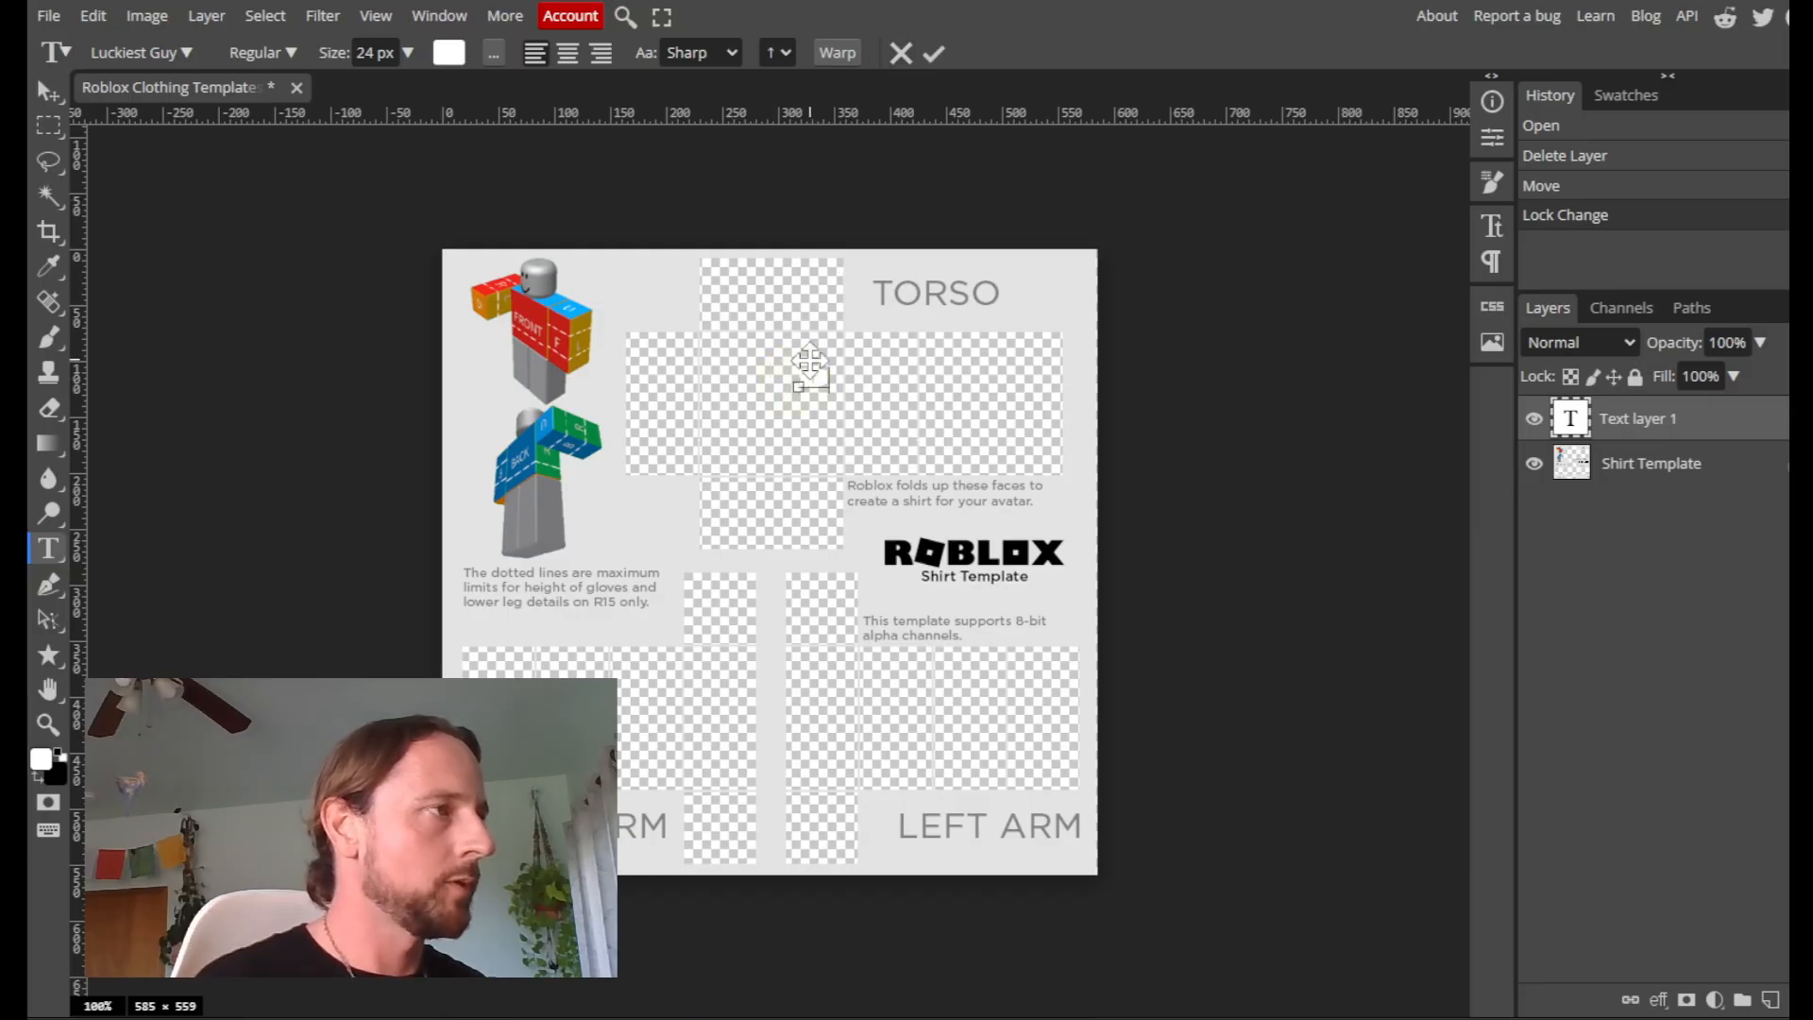
{"action": "left_click", "coordinate": [935, 54]}
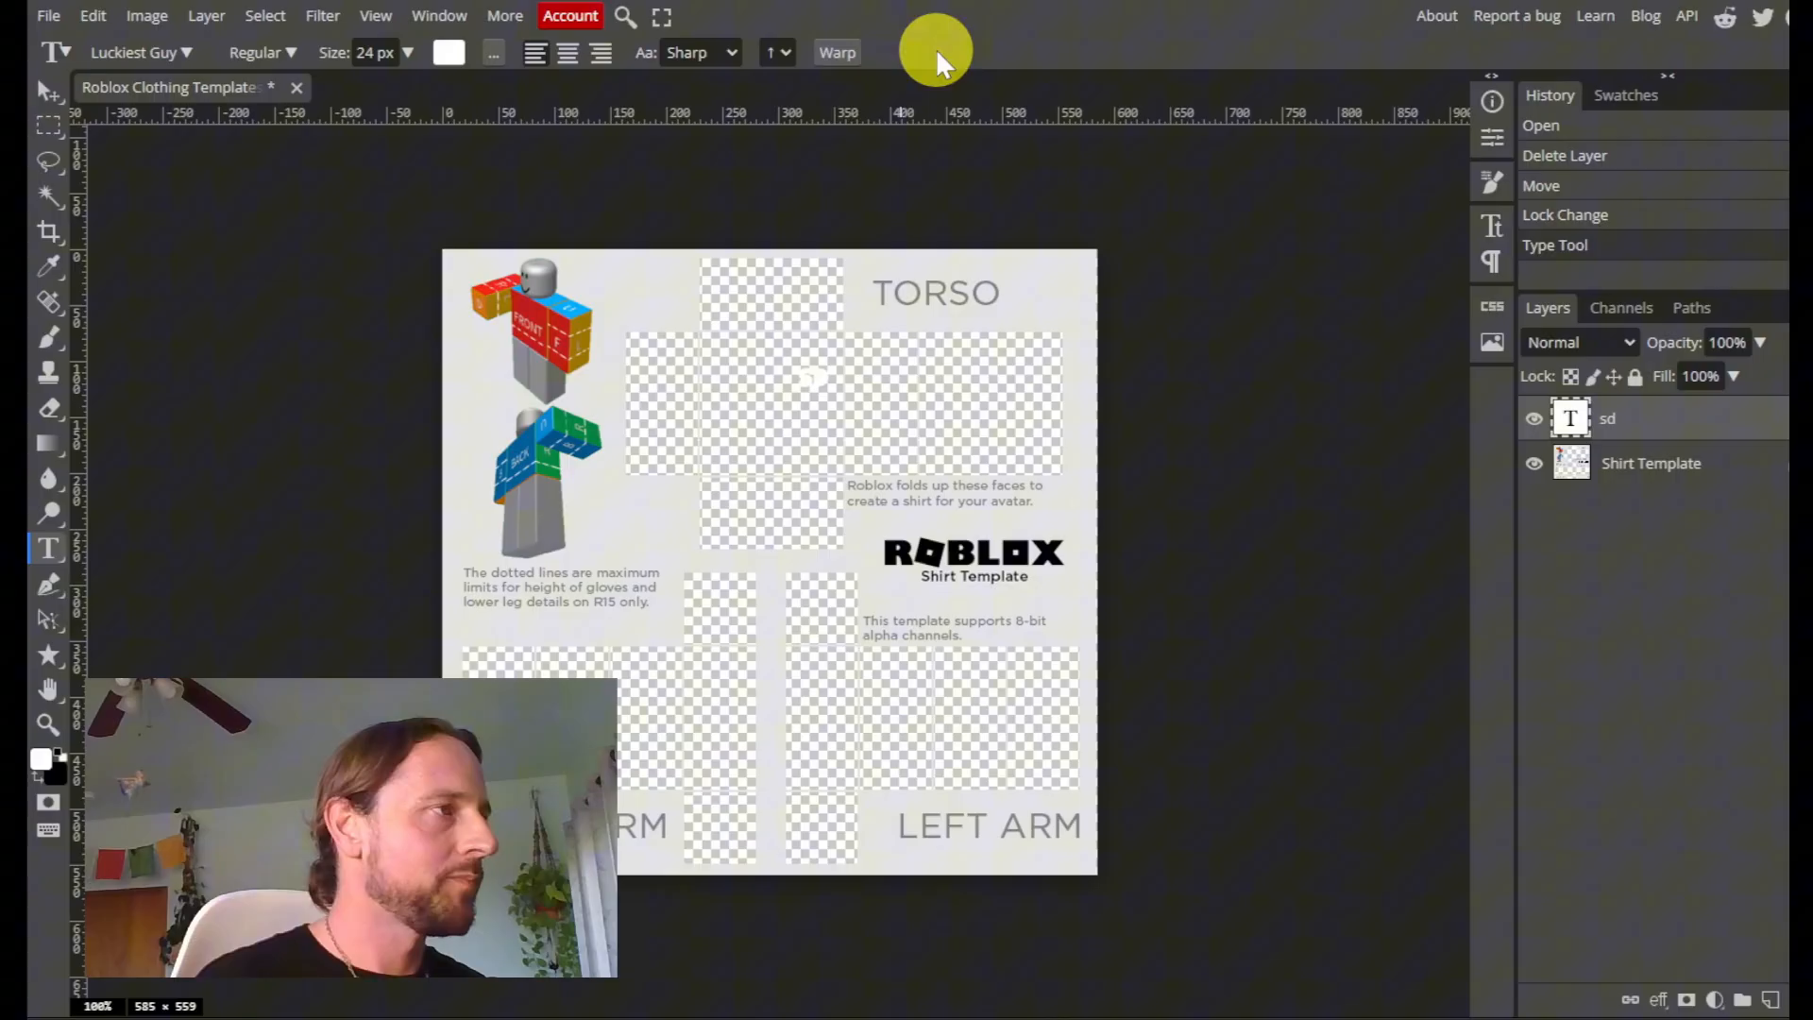
{"action": "left_click", "coordinate": [48, 94]}
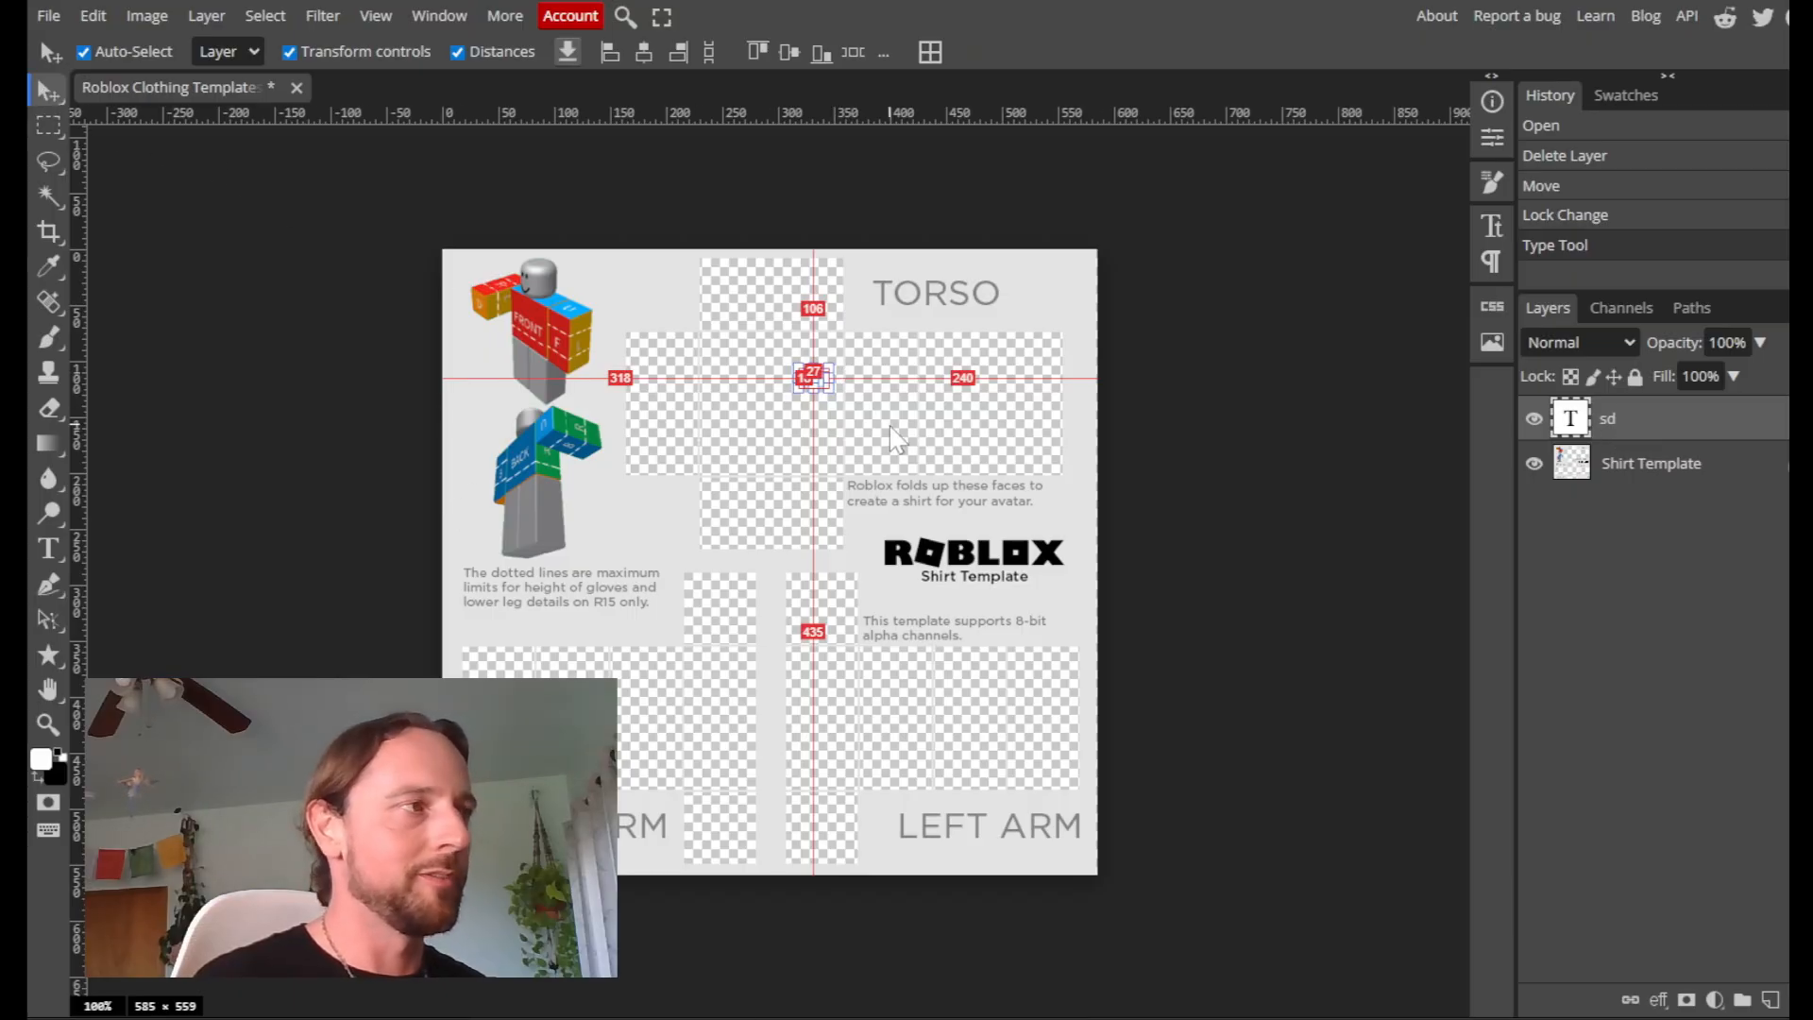
{"action": "left_click", "coordinate": [1060, 598]}
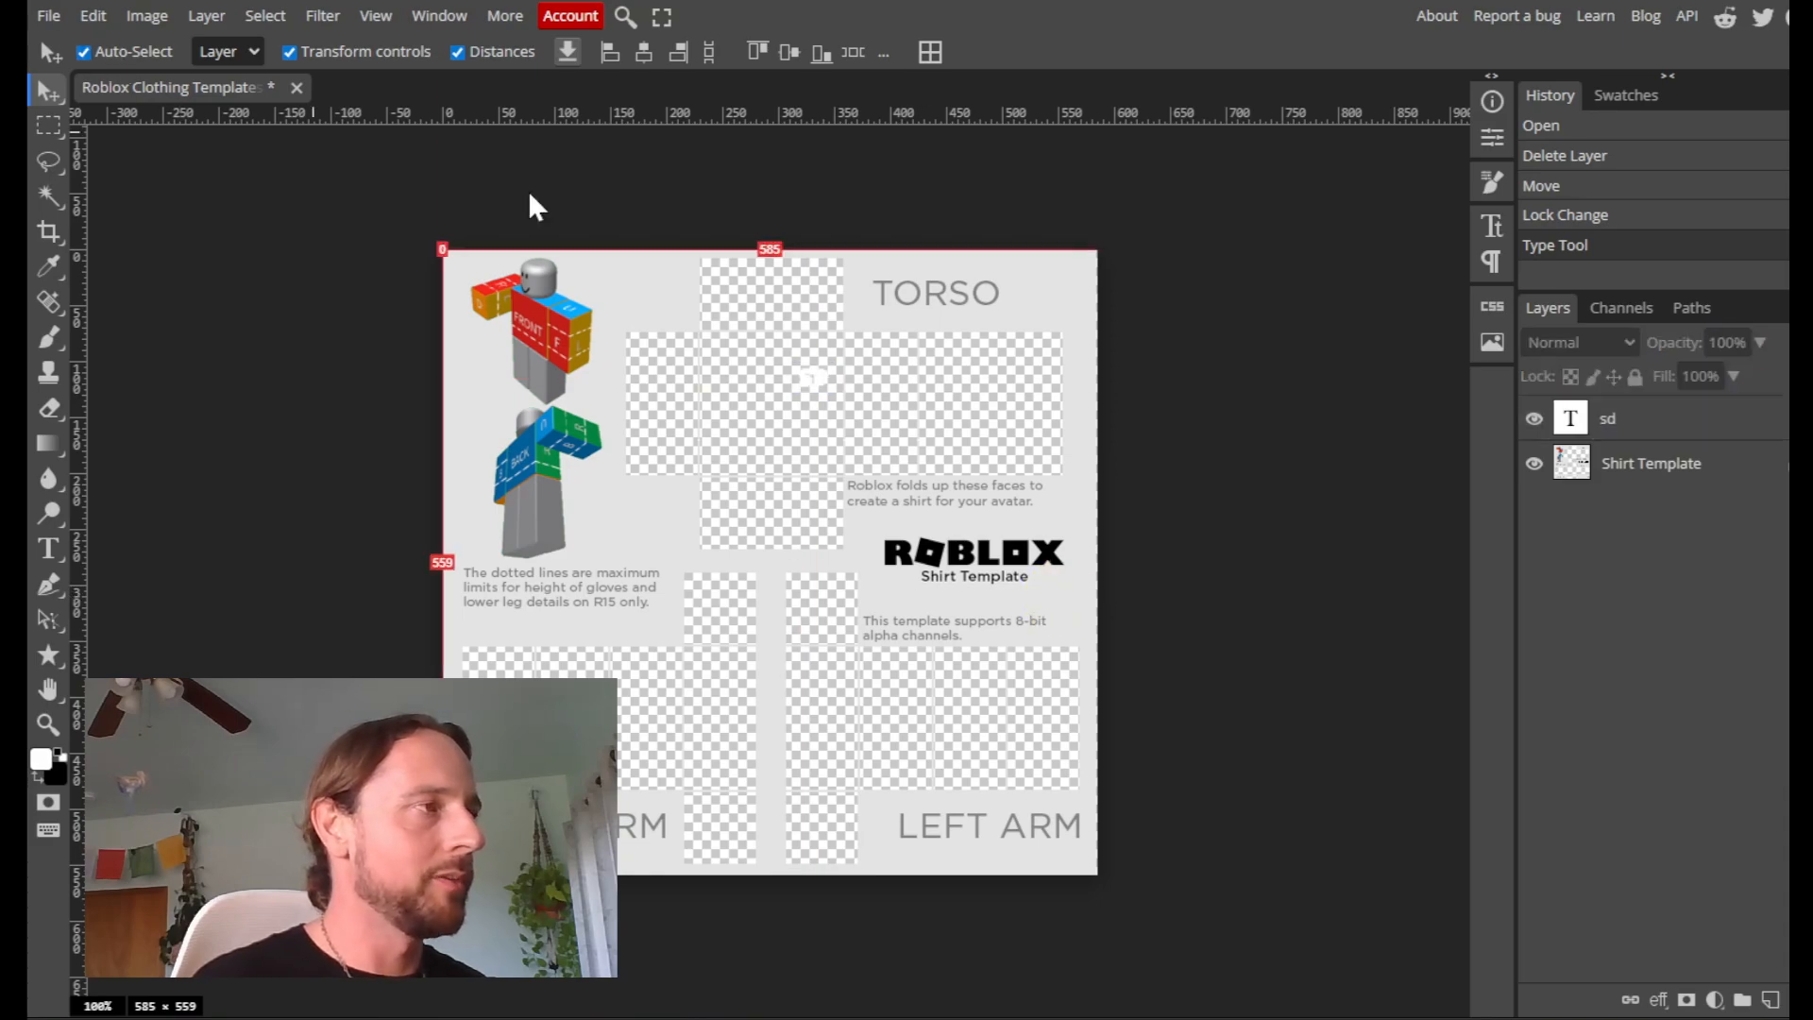
Turn off Auto-Select for the Move tool, alternate between the Shirt Template and sd layers, then delete the sd text layer
{"action": "left_click", "coordinate": [821, 387]}
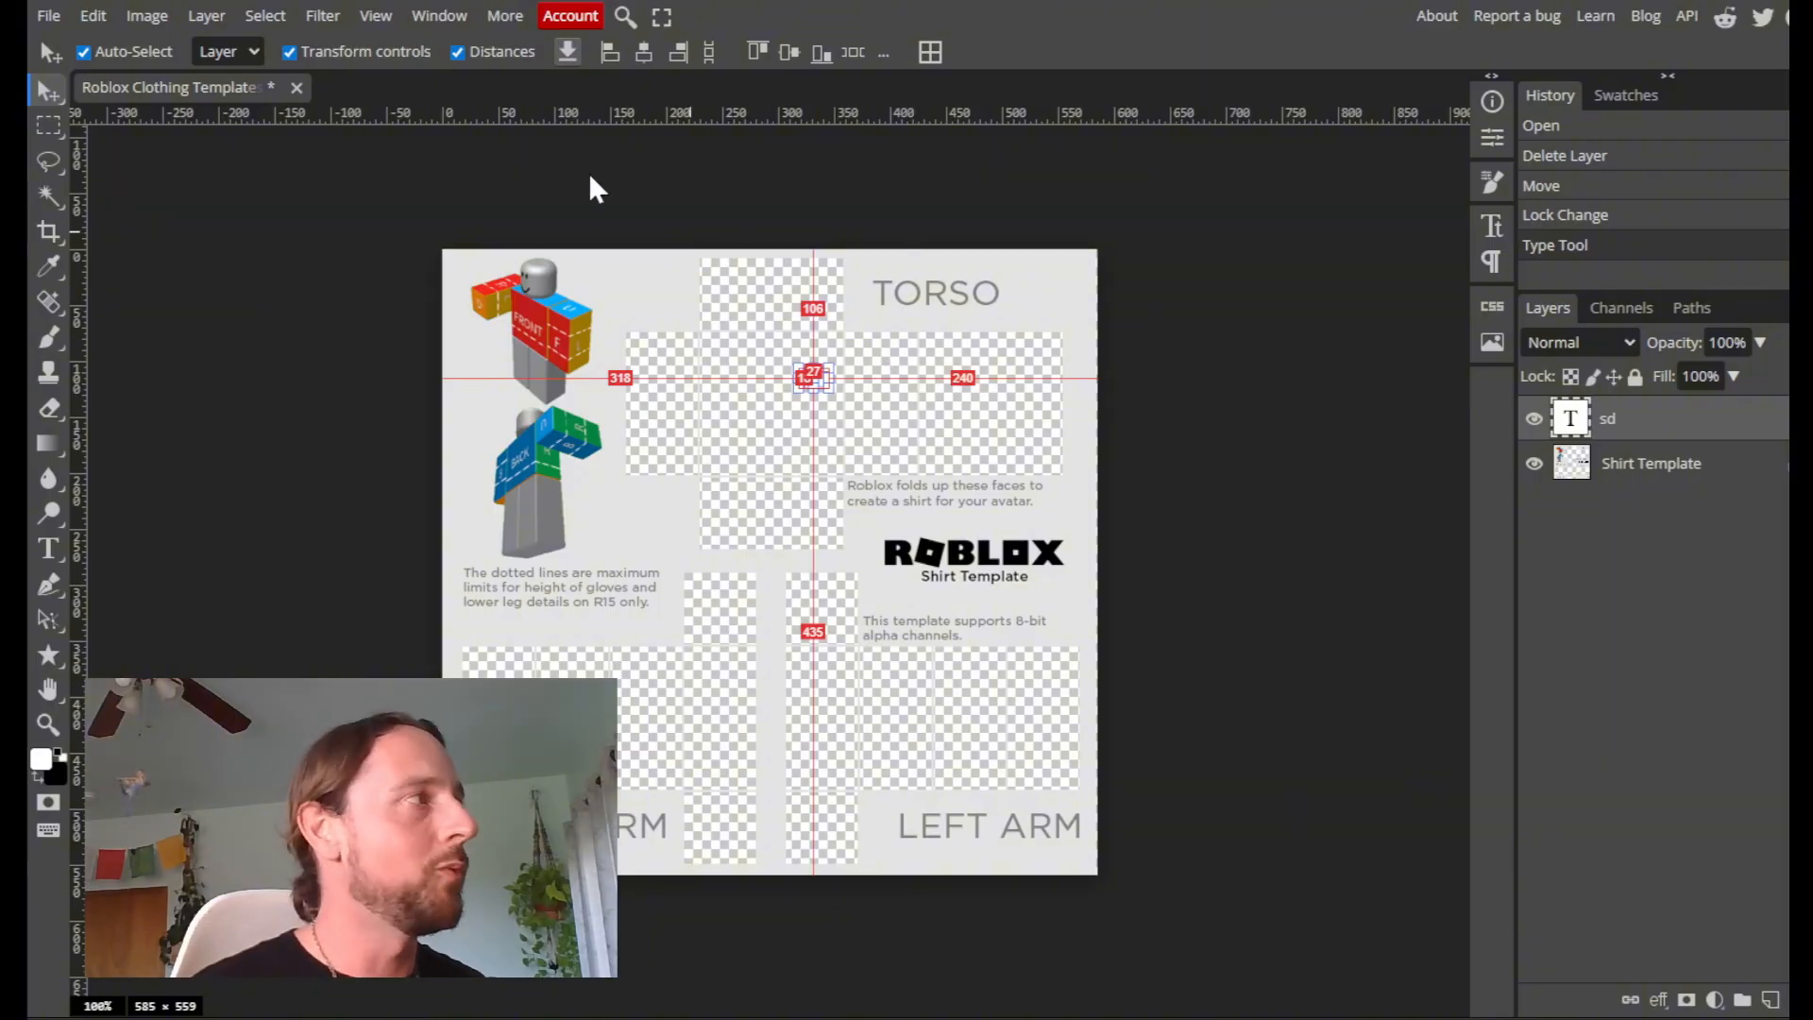
{"action": "left_click", "coordinate": [83, 51]}
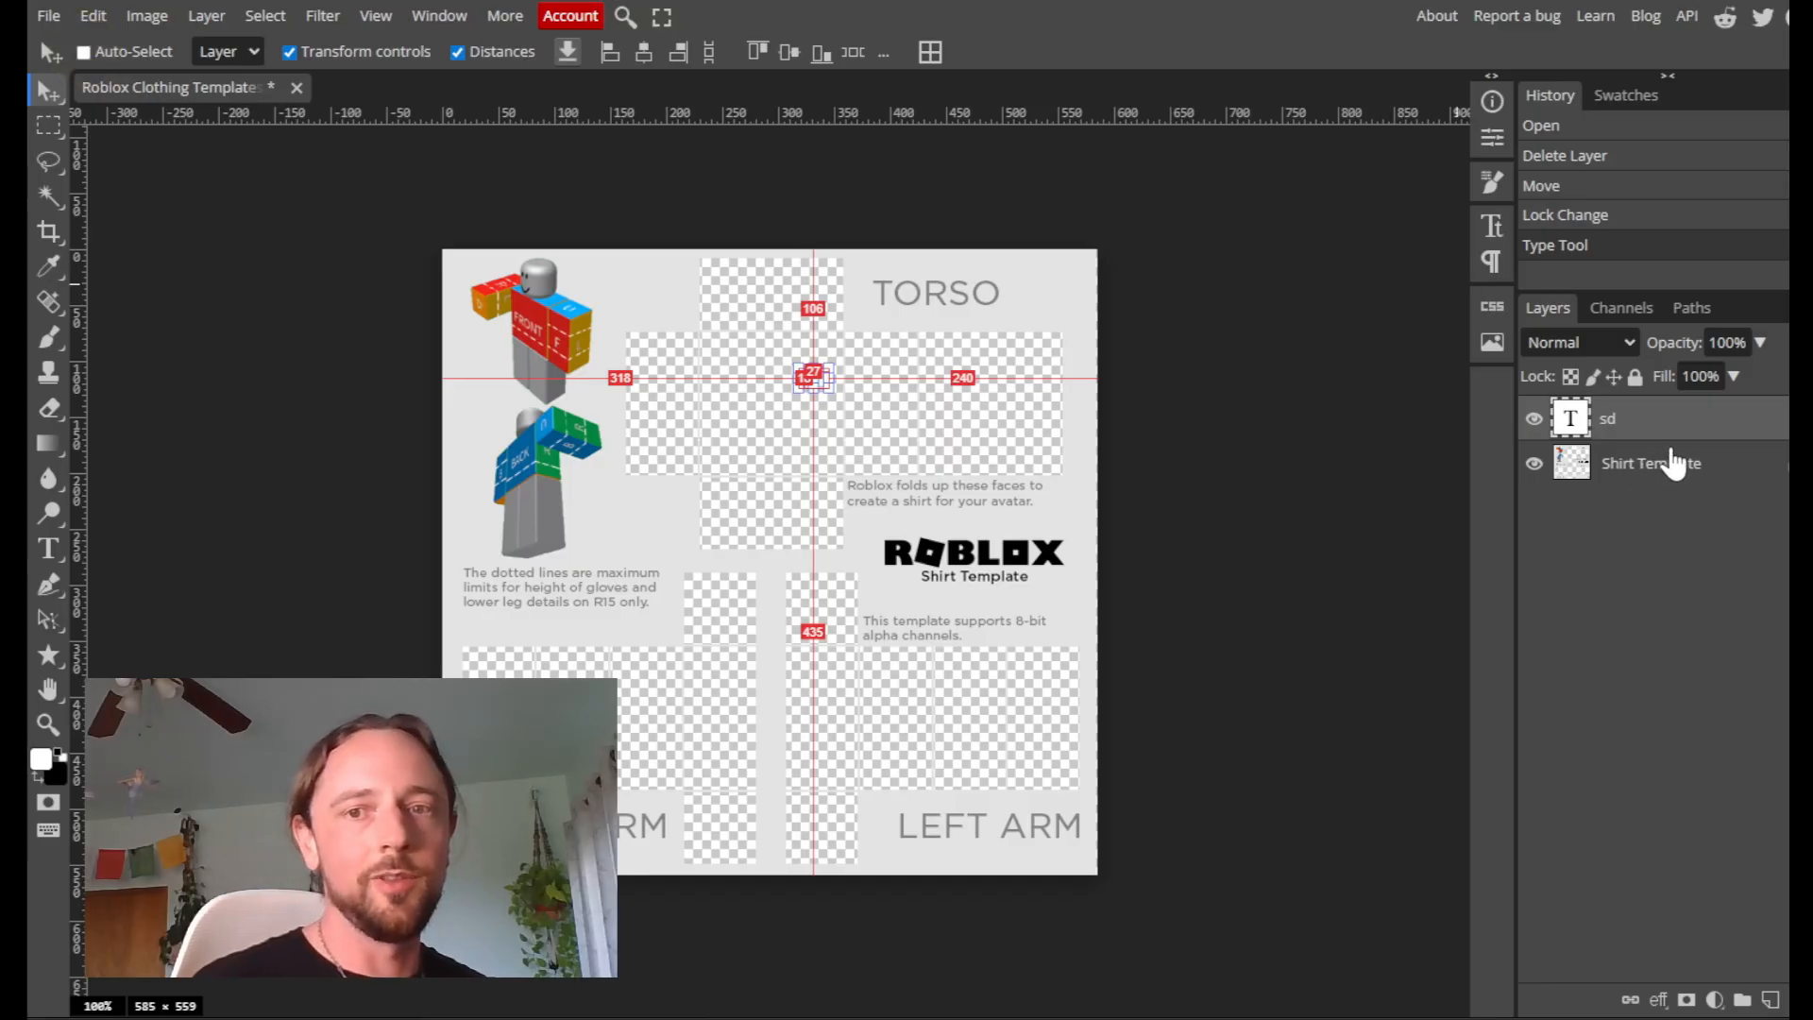
{"action": "left_click", "coordinate": [1671, 473]}
{"action": "left_click", "coordinate": [1657, 416]}
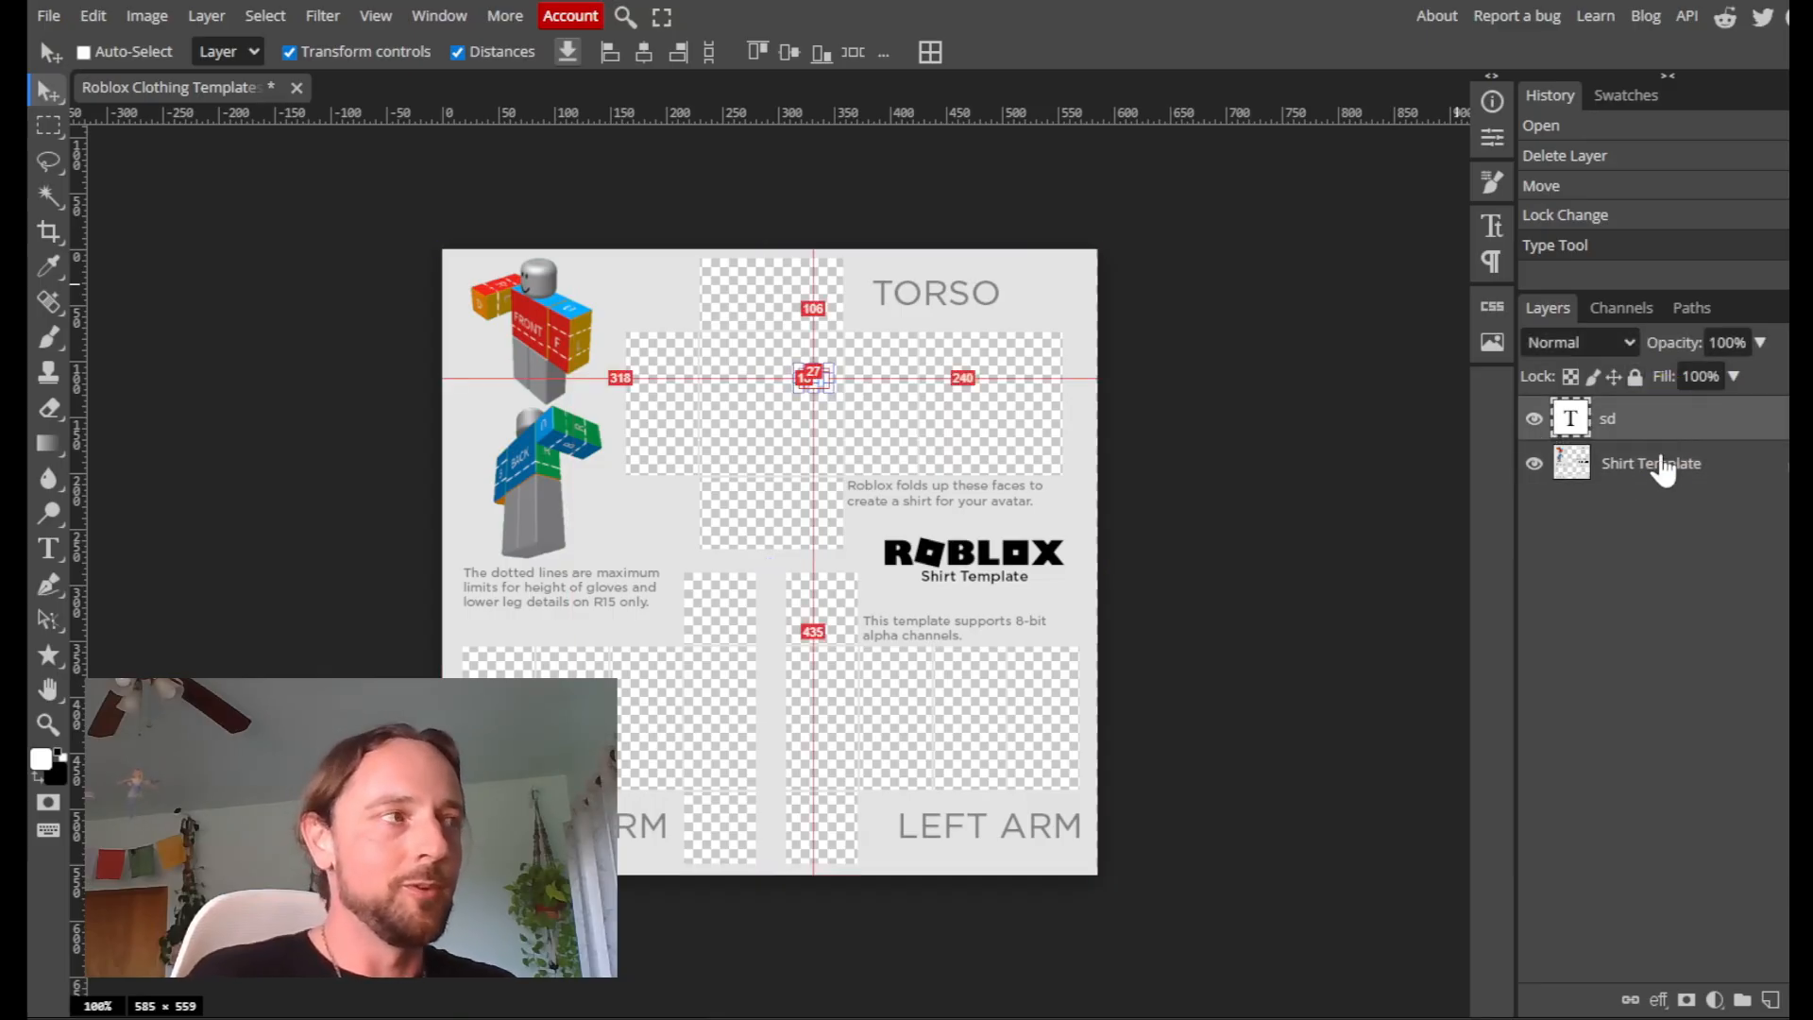
{"action": "left_click", "coordinate": [1660, 460]}
{"action": "left_click", "coordinate": [1659, 410]}
{"action": "left_click", "coordinate": [1652, 467]}
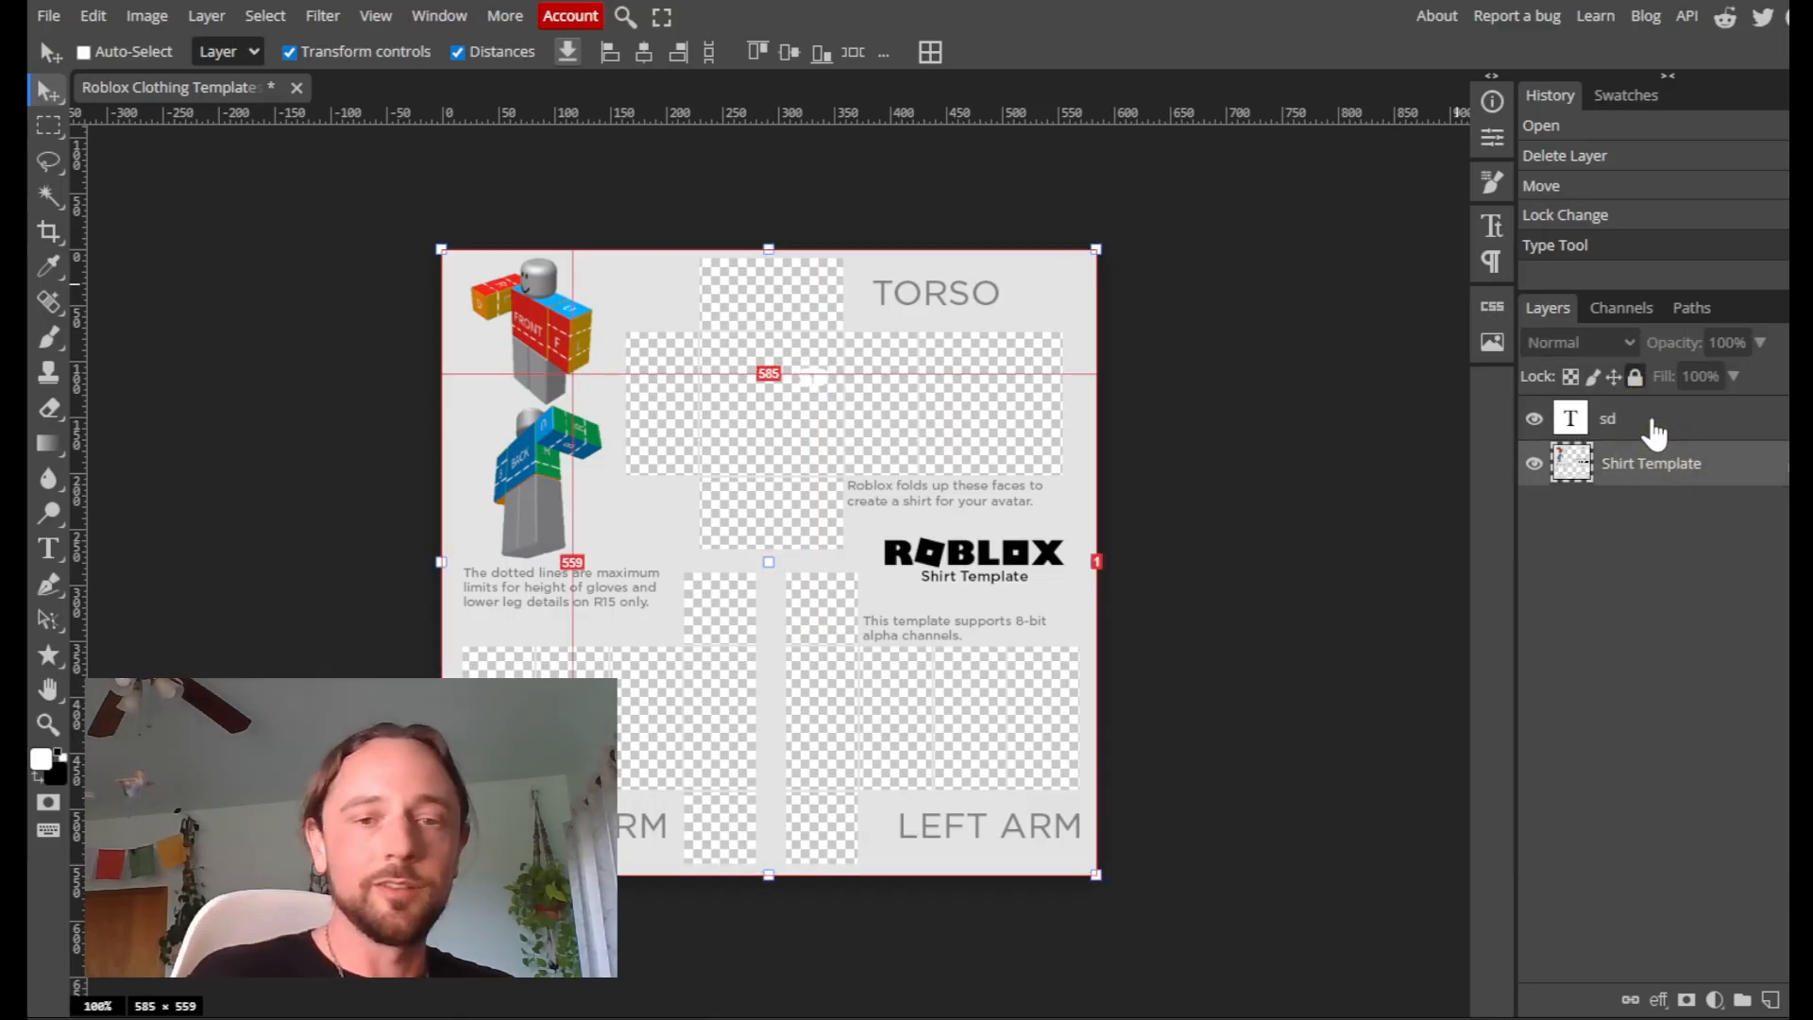
{"action": "left_click", "coordinate": [1654, 430]}
{"action": "left_click", "coordinate": [1657, 472]}
{"action": "left_click", "coordinate": [1659, 418]}
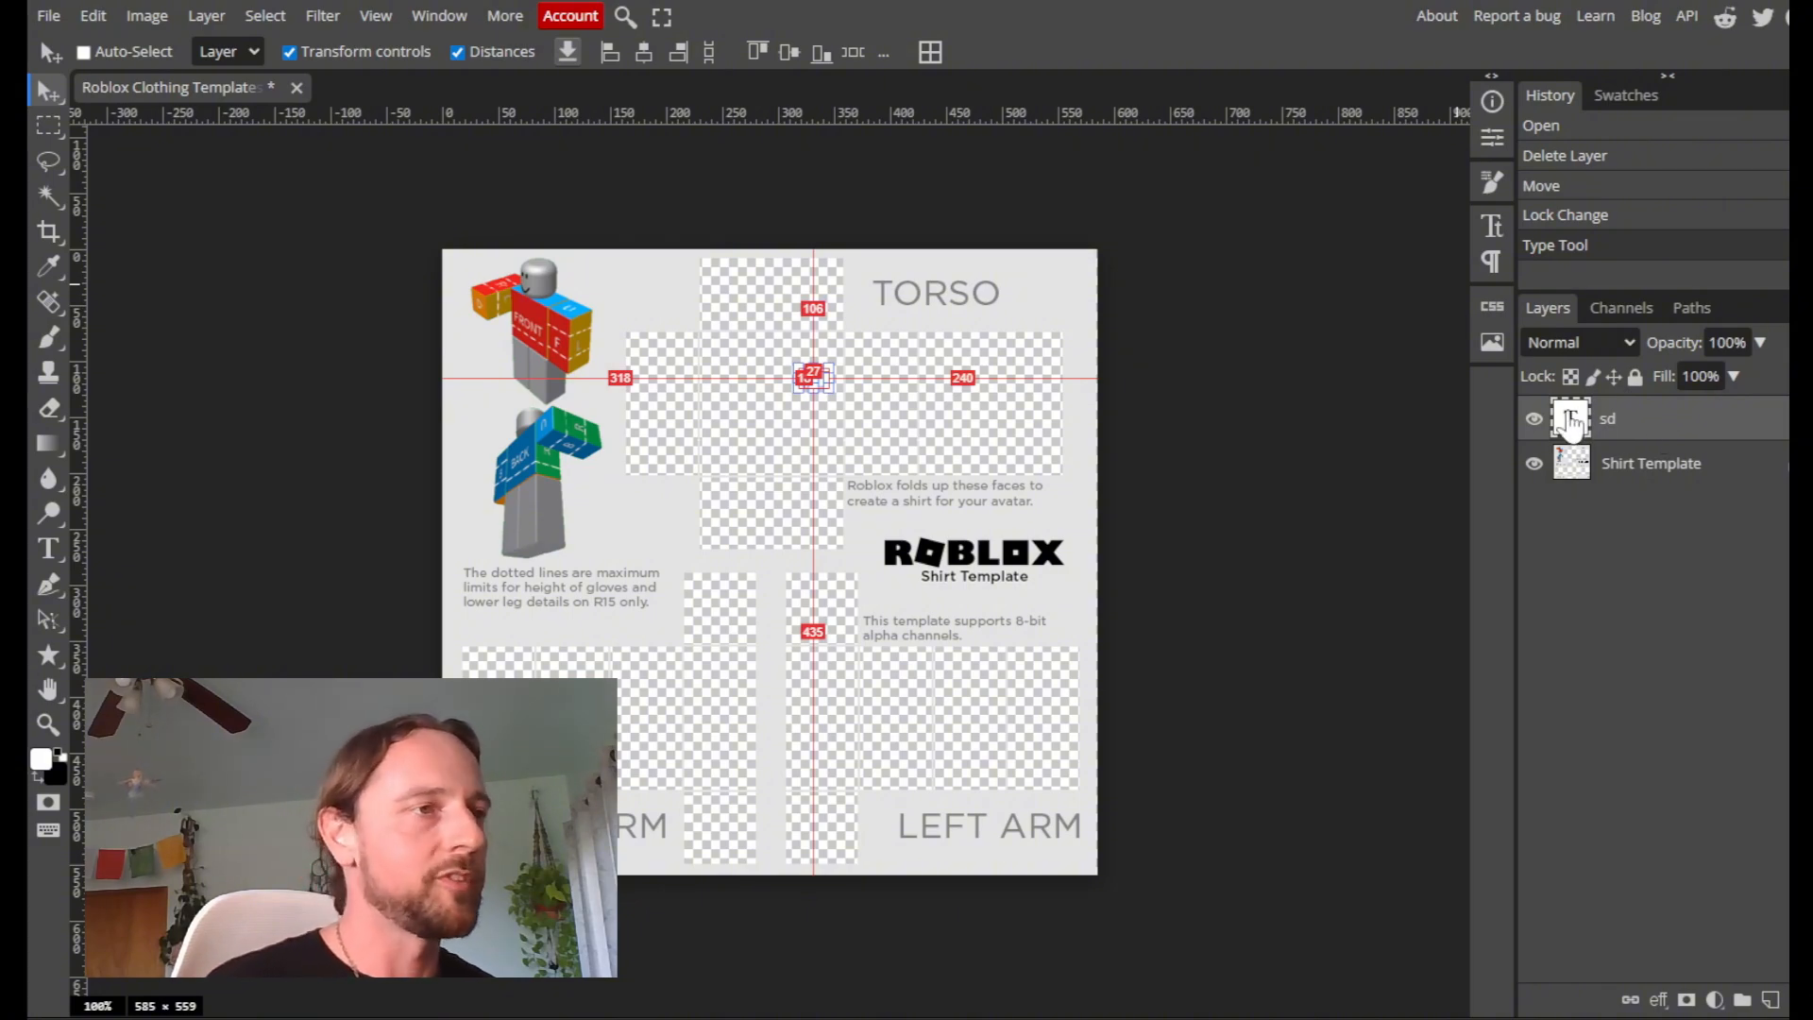
{"action": "left_click_drag", "start_coordinate": [1598, 418], "coordinate": [1770, 999]}
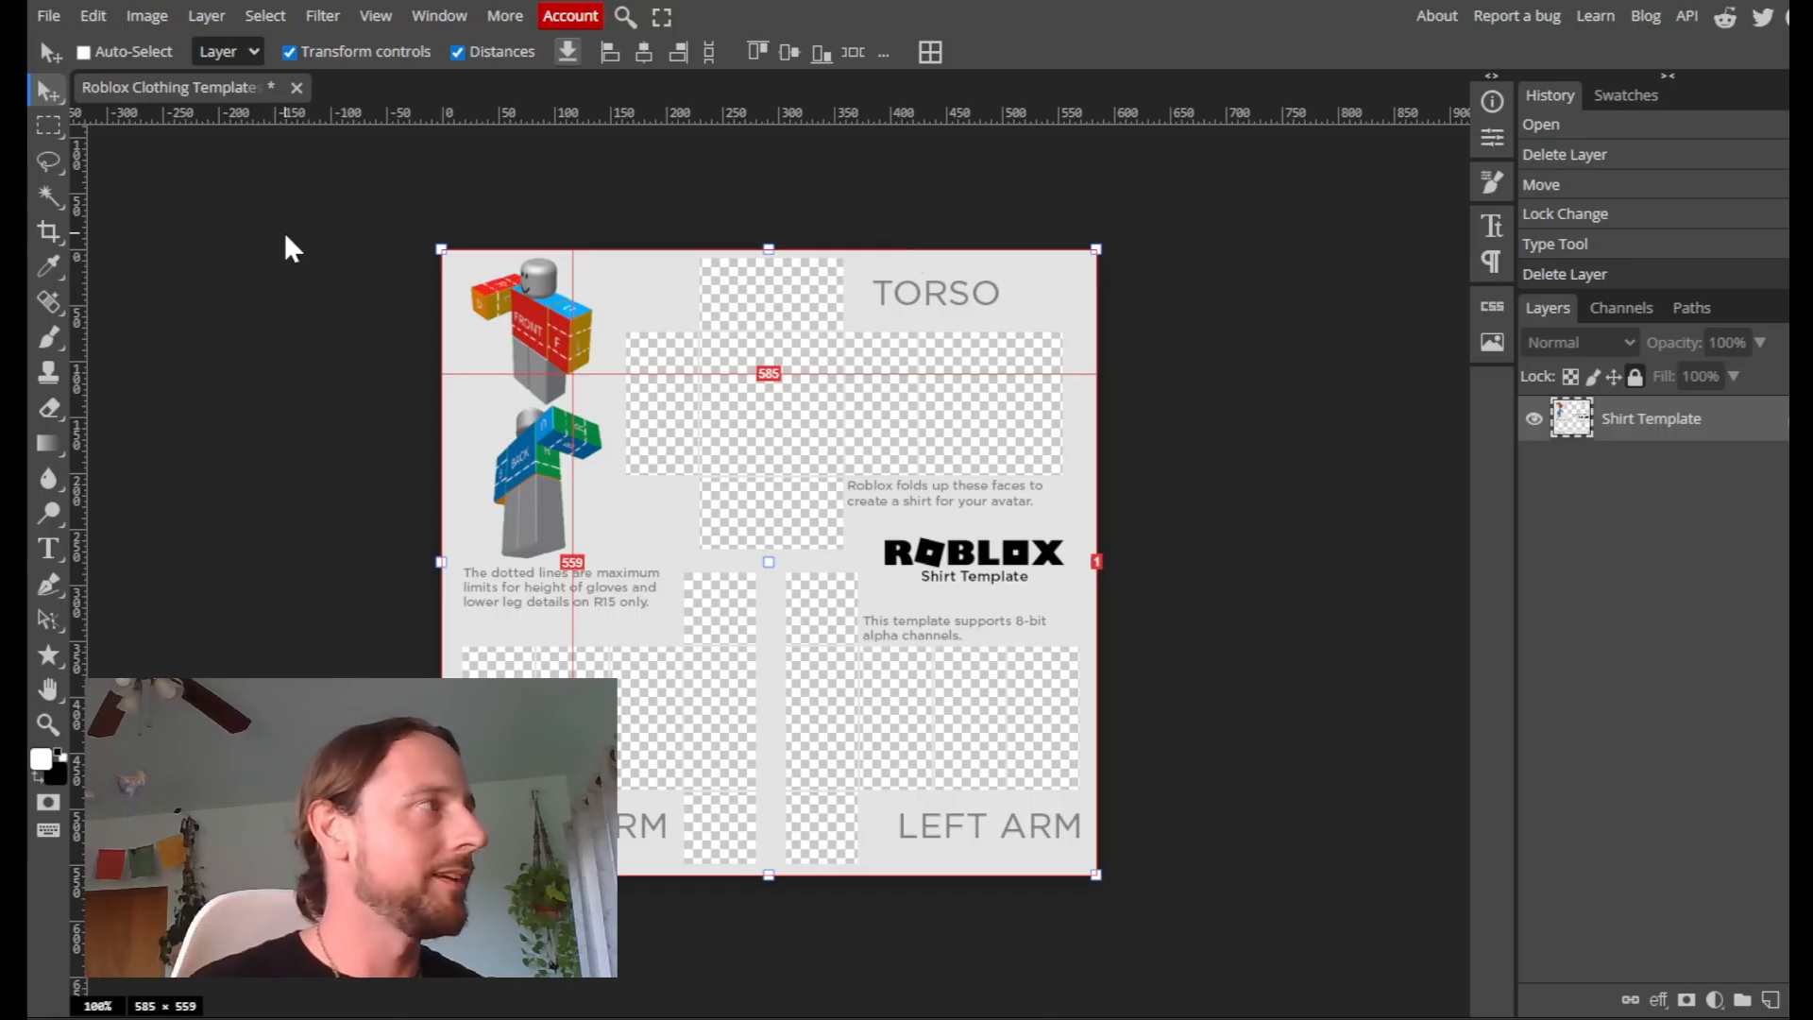
Place Bird.png into the document and move its layer below the Shirt Template layer
{"action": "left_click", "coordinate": [49, 17]}
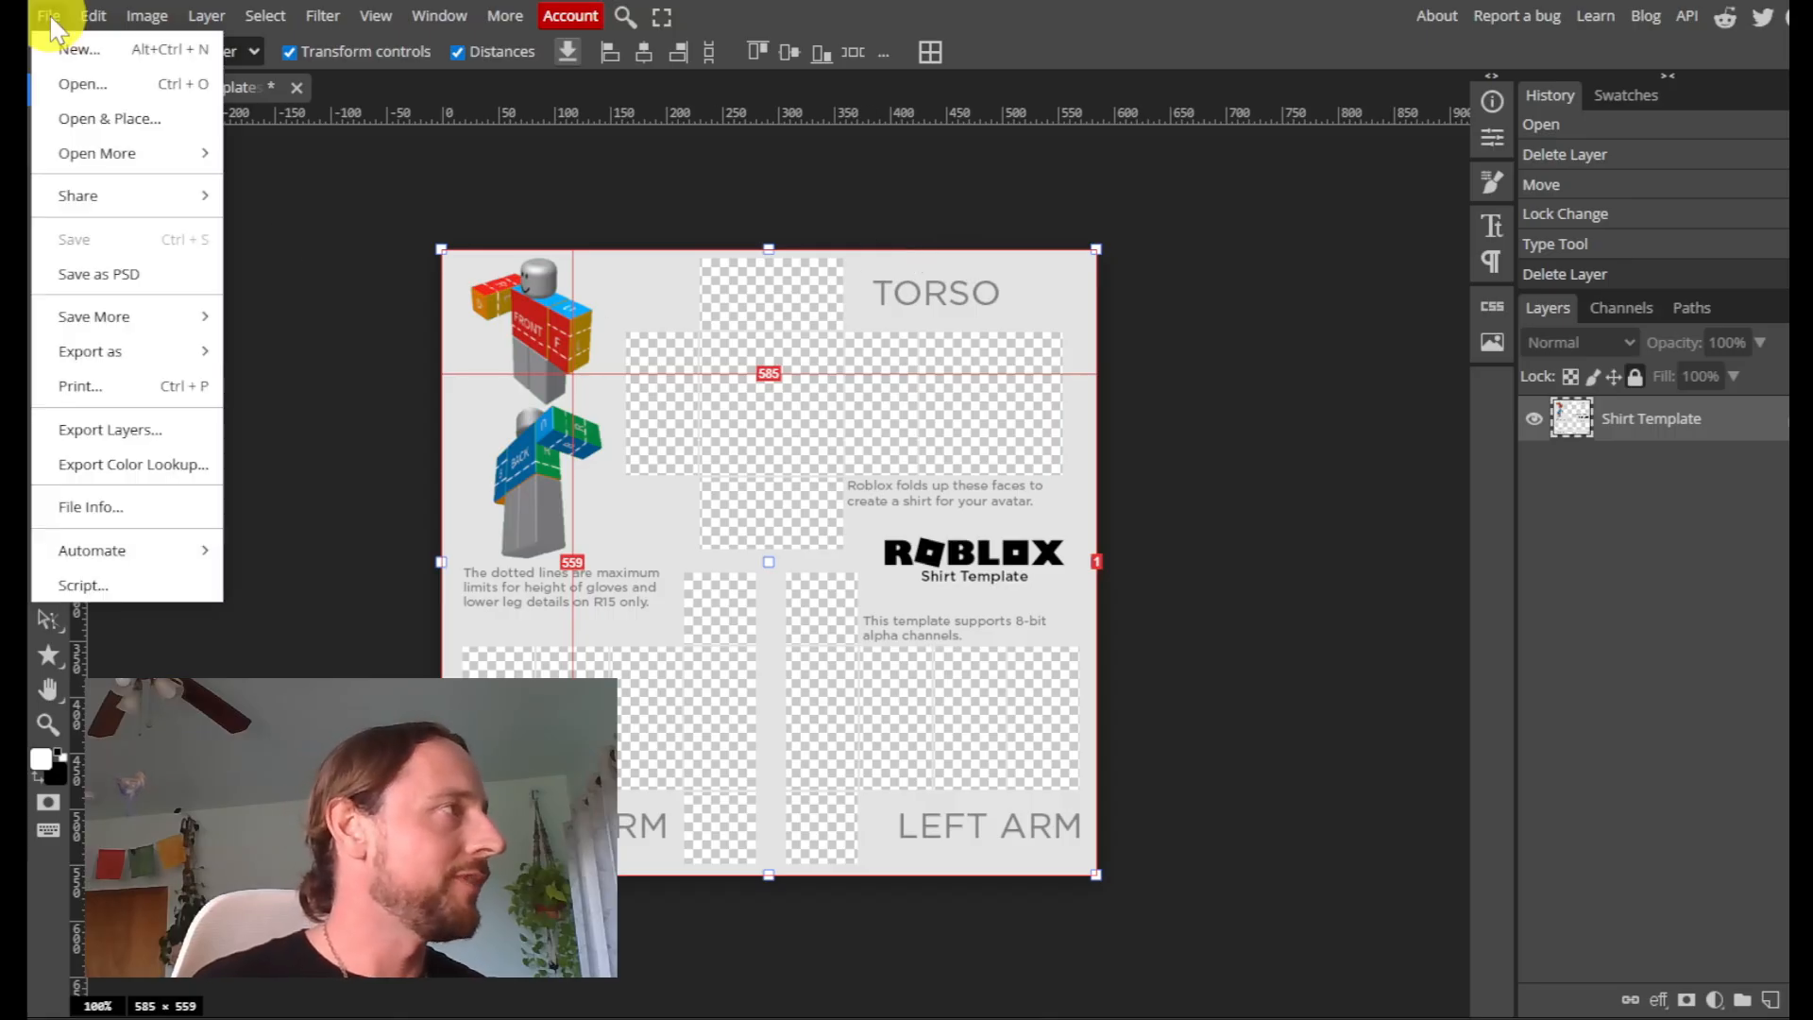
{"action": "left_click", "coordinate": [87, 115]}
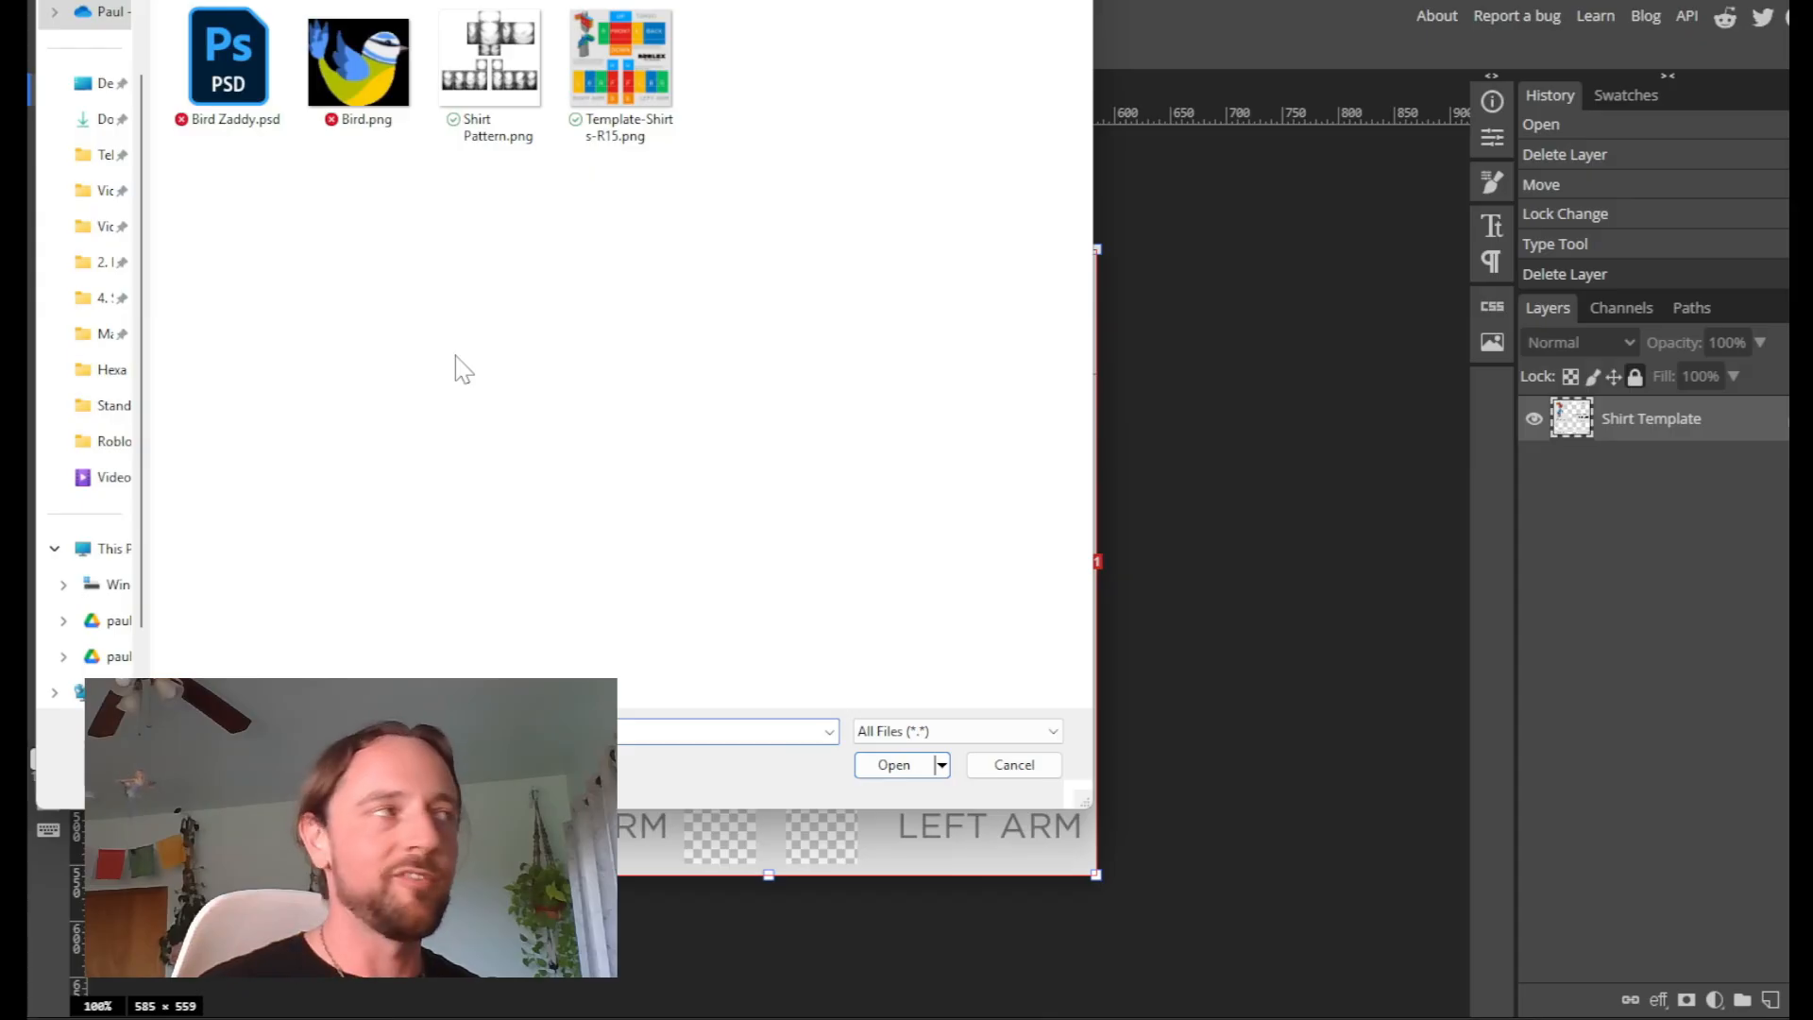
{"action": "left_click", "coordinate": [352, 70]}
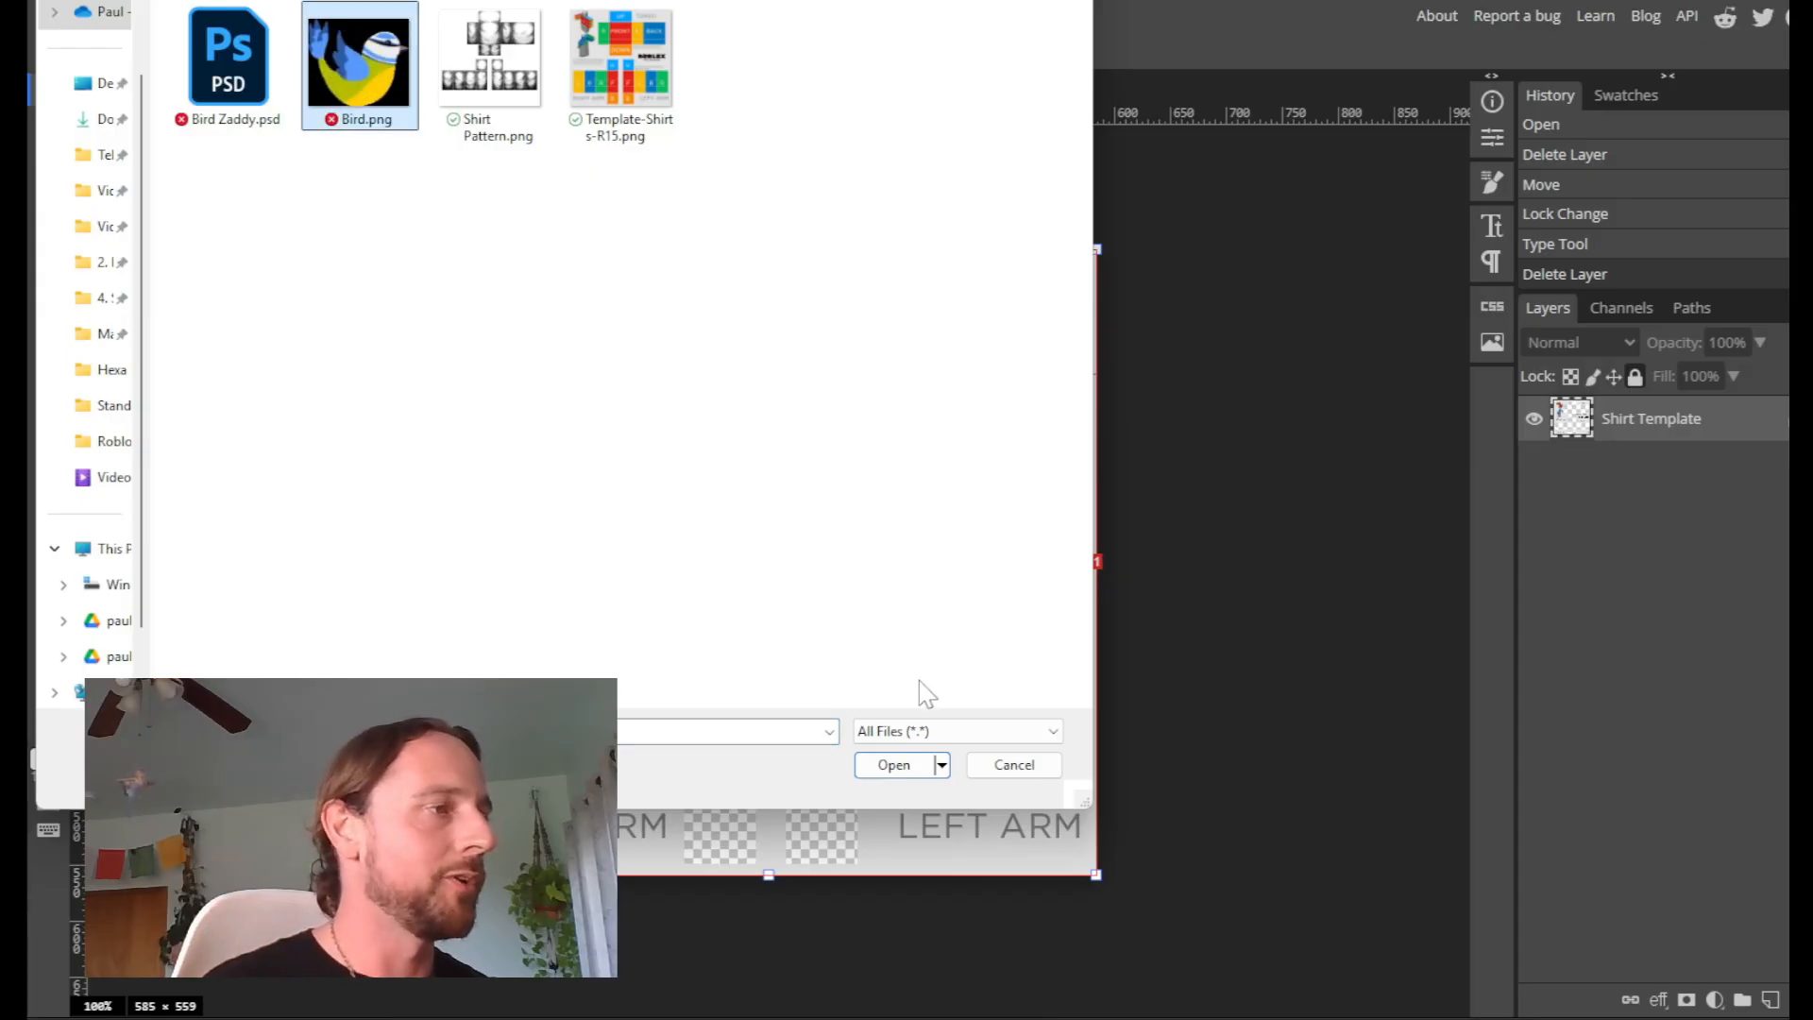
{"action": "left_click", "coordinate": [895, 765]}
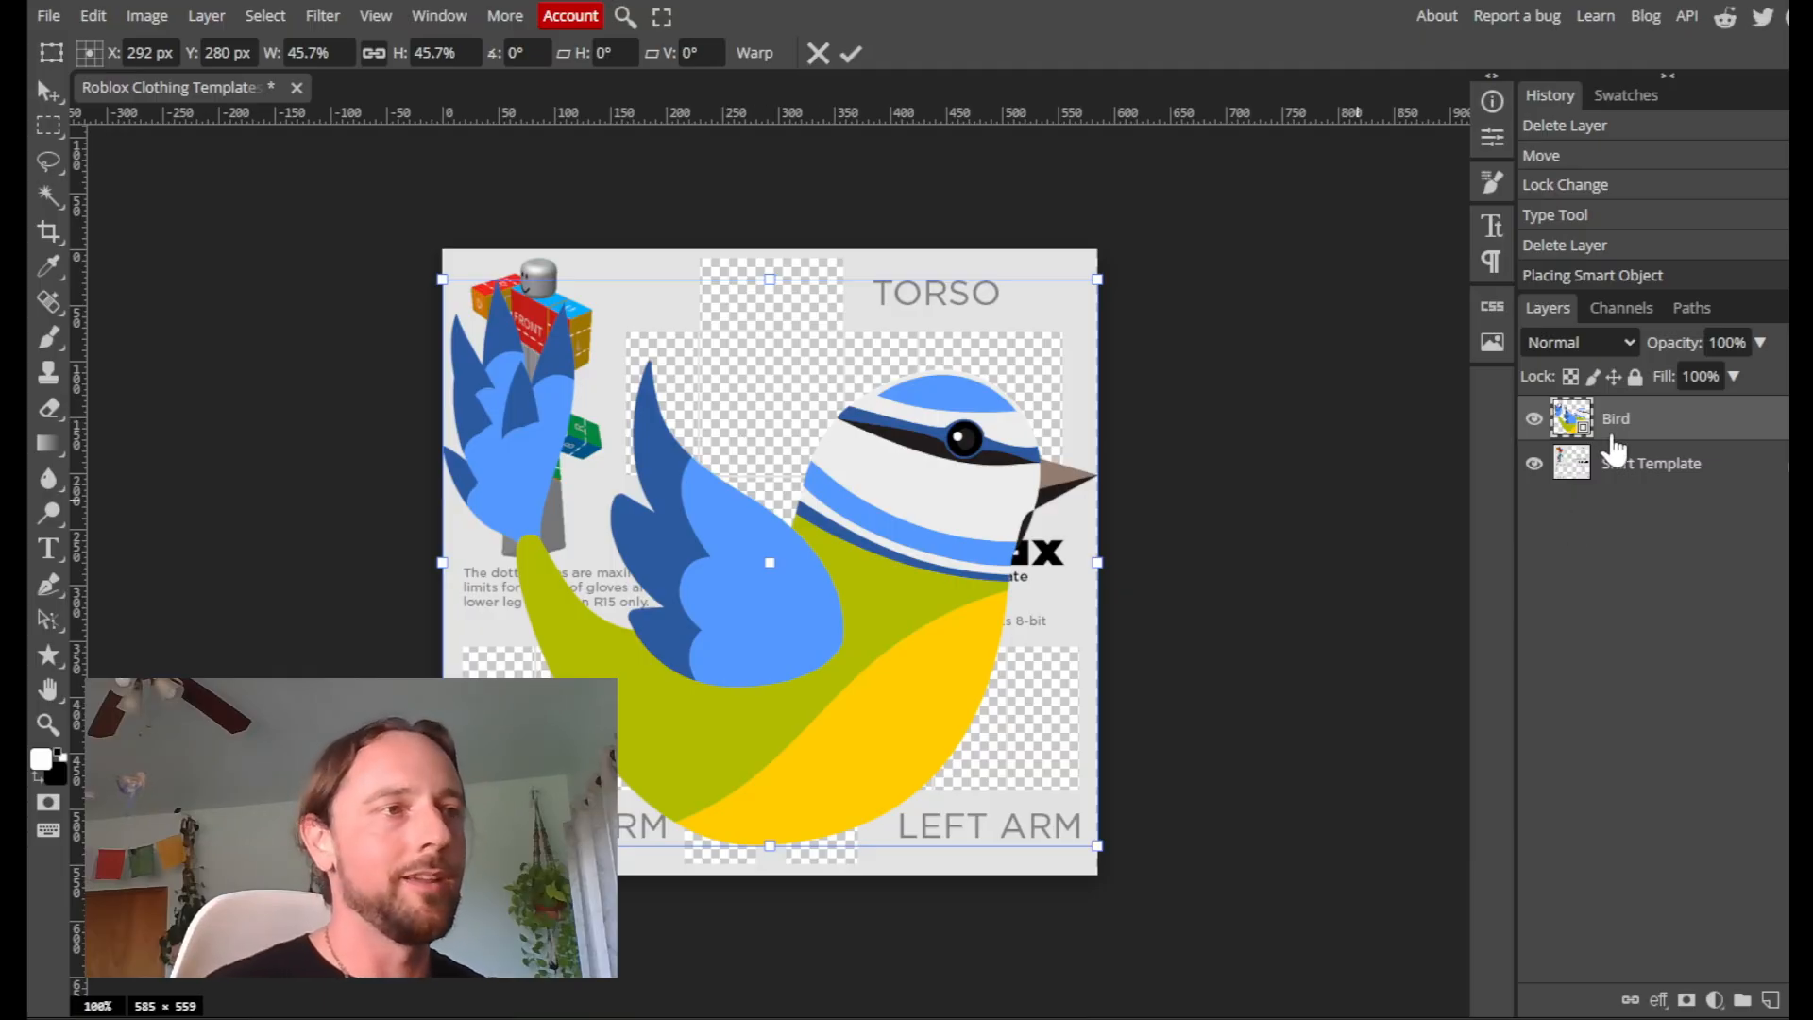
{"action": "left_click_drag", "start_coordinate": [1610, 421], "coordinate": [1613, 467]}
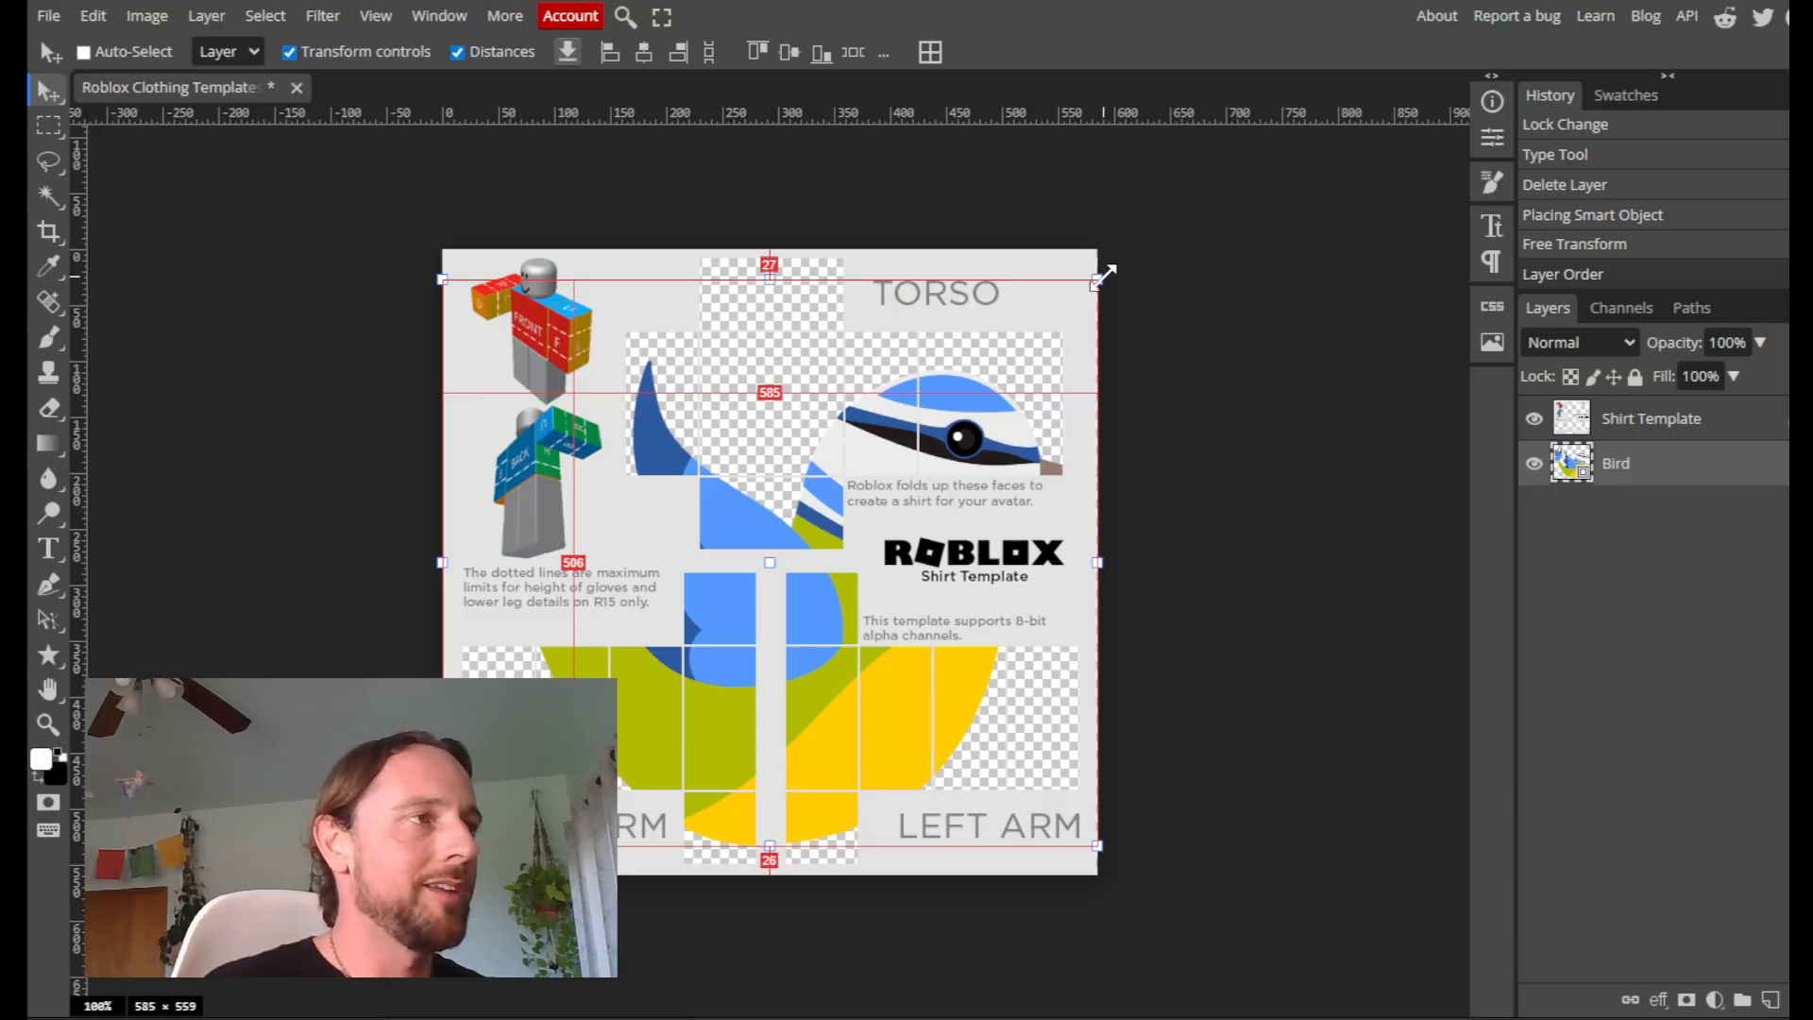
Scale the bird down to about 5.19% and place it on the front torso panel, then apply the transform
{"action": "left_click_drag", "start_coordinate": [1103, 274], "coordinate": [603, 737]}
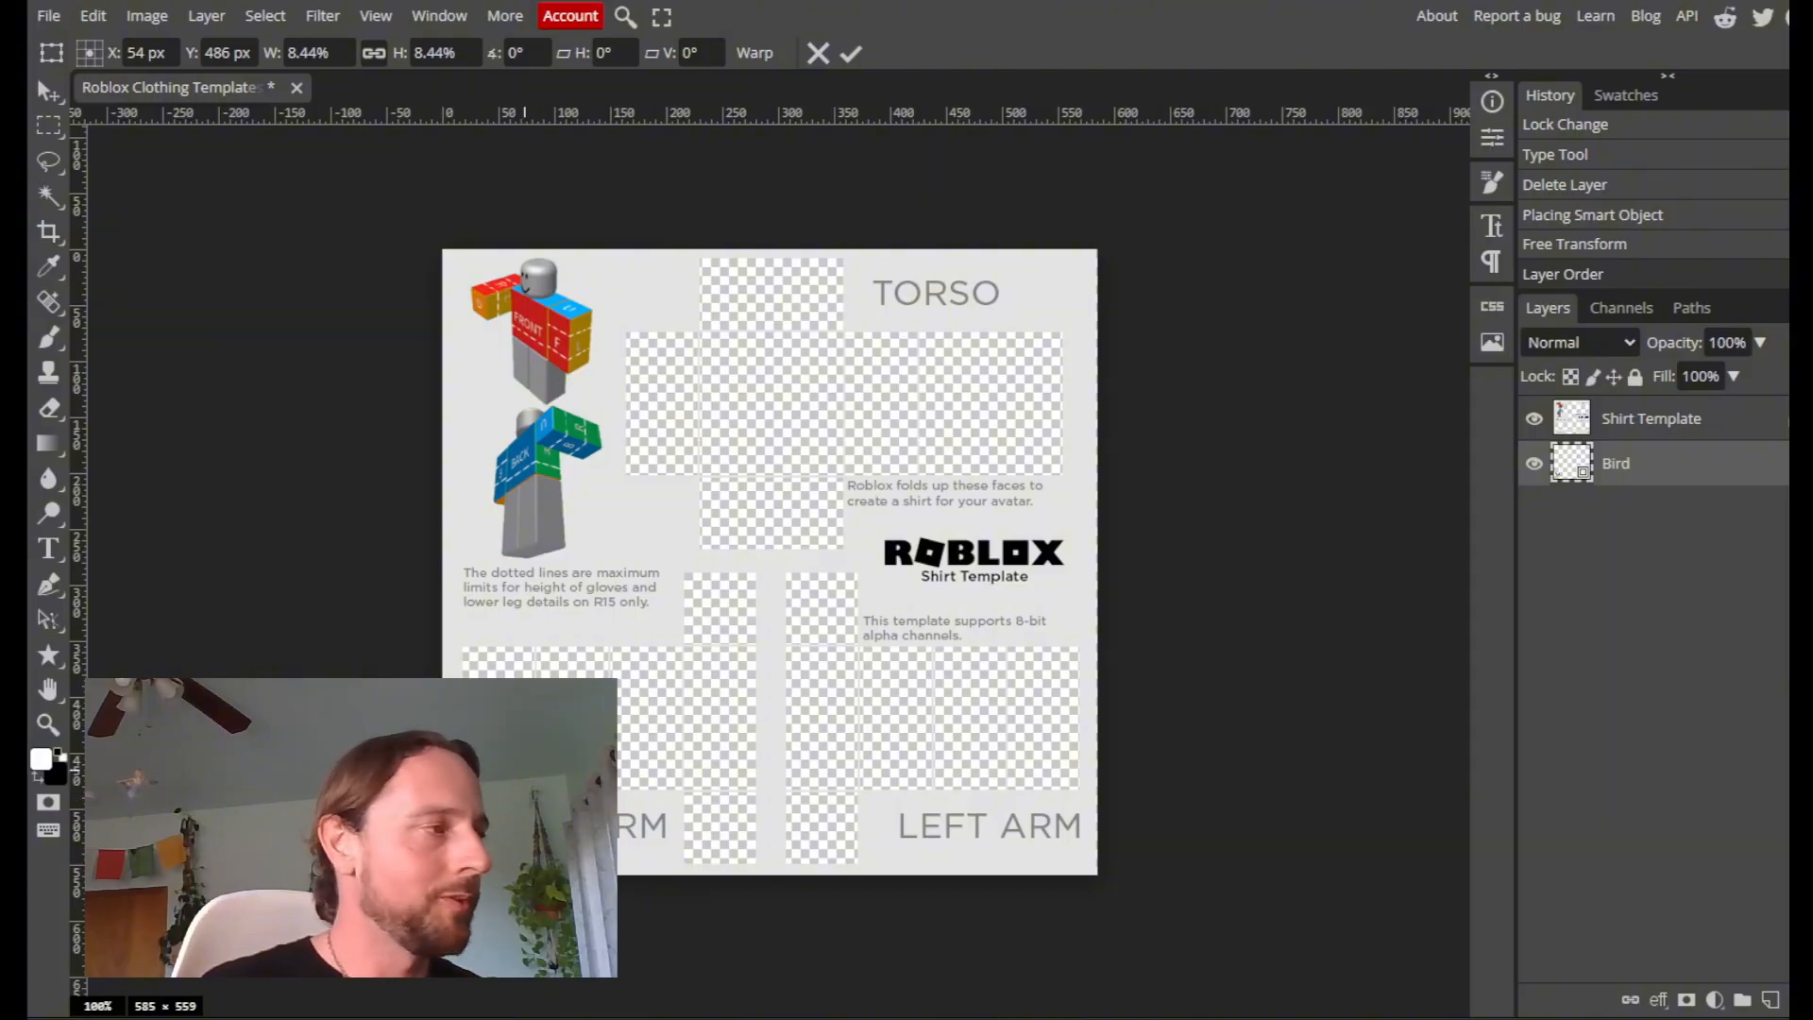
{"action": "left_click_drag", "start_coordinate": [530, 763], "coordinate": [798, 402]}
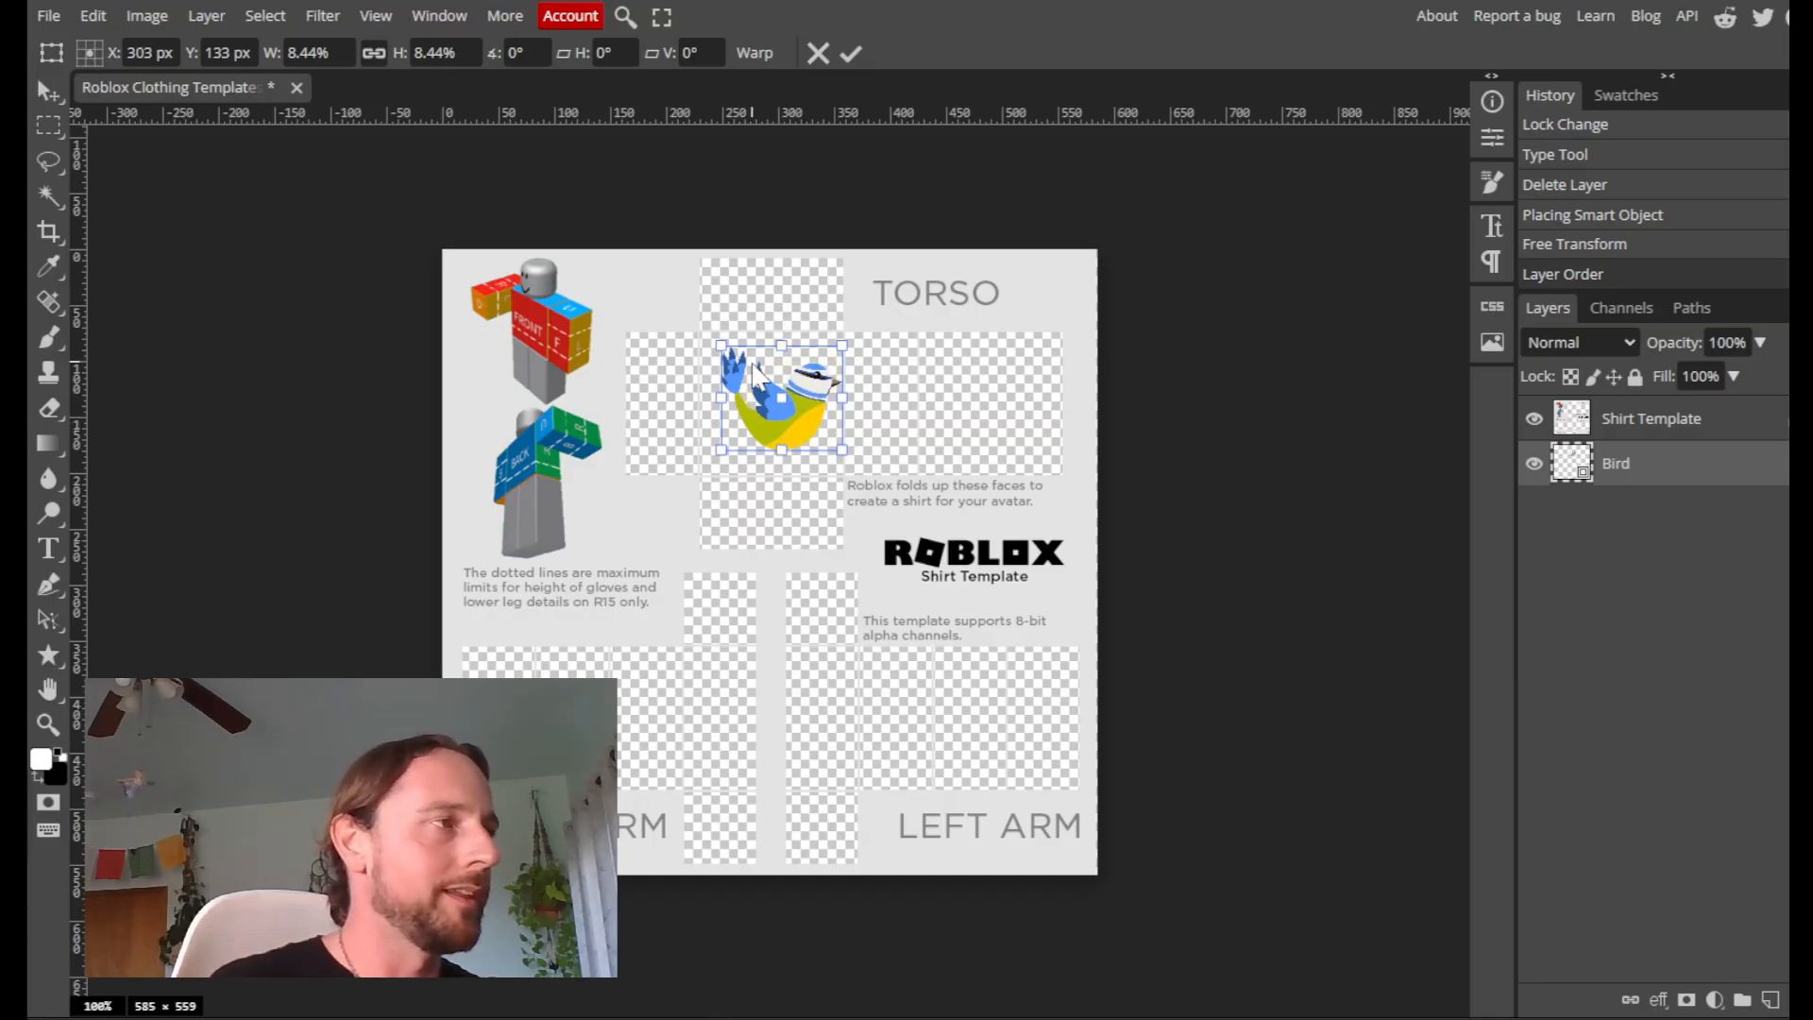
{"action": "mouse_move", "coordinate": [801, 370]}
{"action": "left_mouse_down"}
{"action": "mouse_move", "coordinate": [797, 389]}
{"action": "mouse_move", "coordinate": [789, 371]}
{"action": "left_mouse_up"}
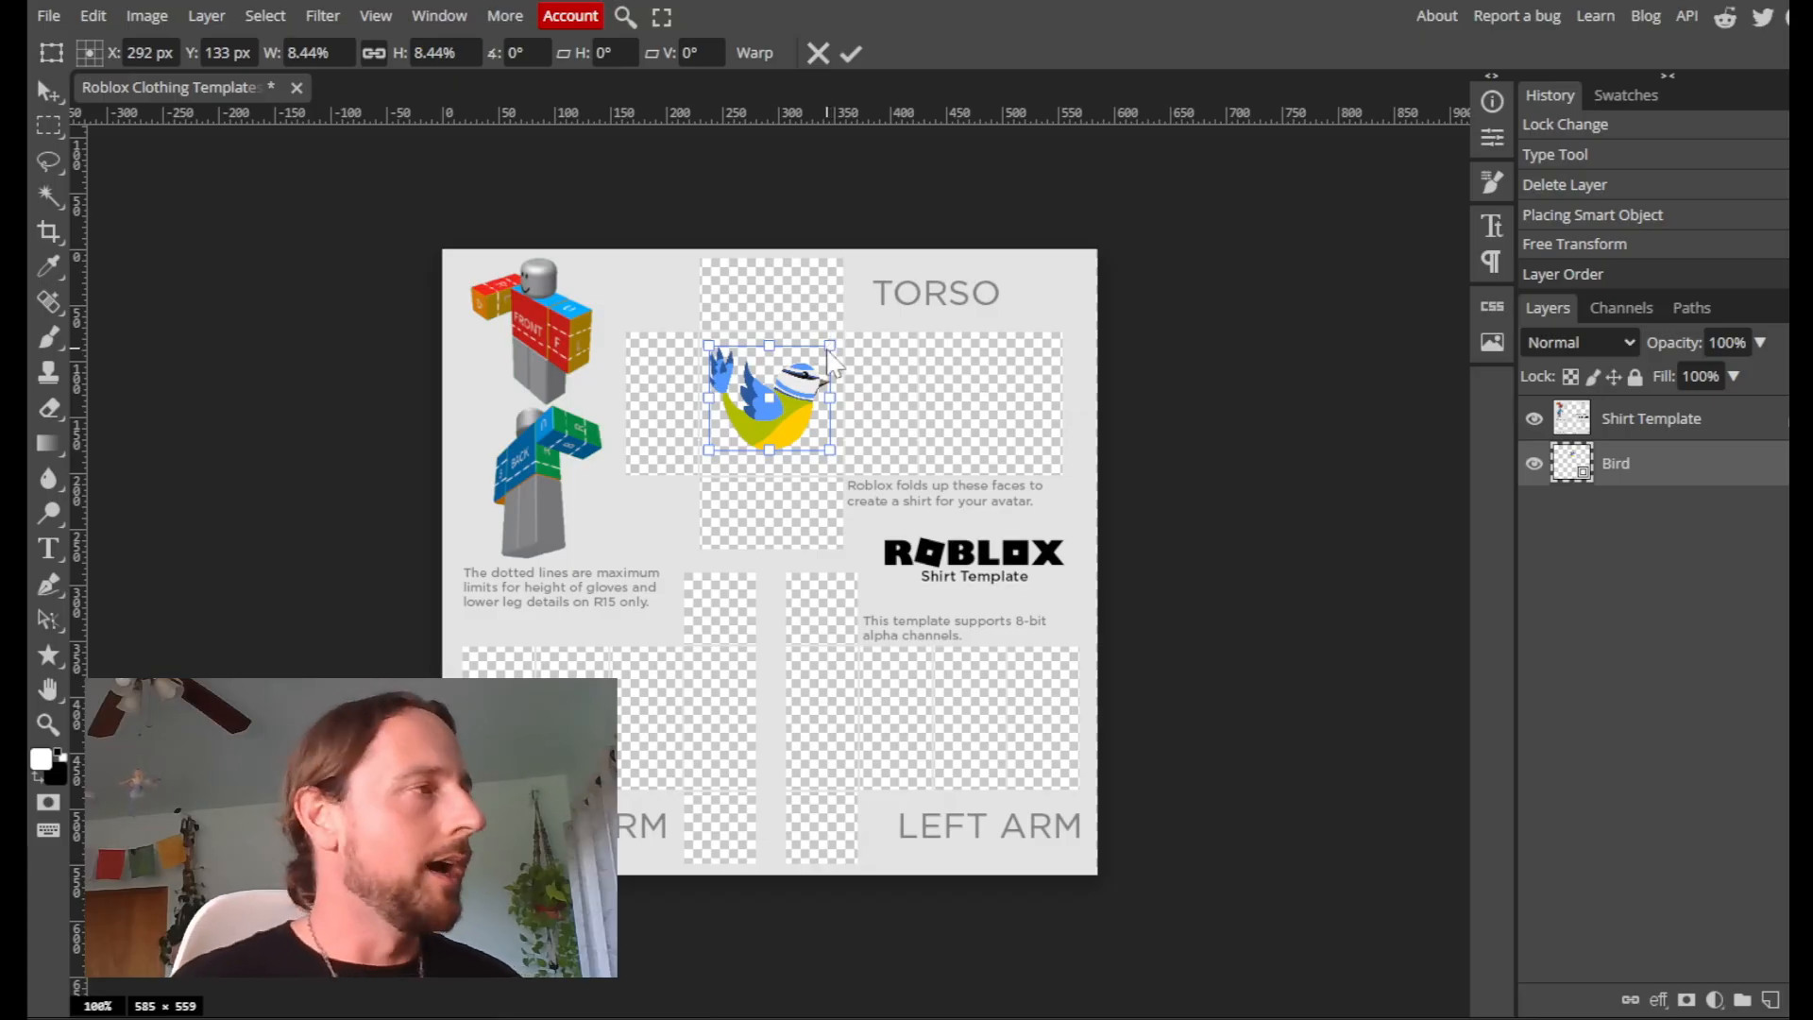
{"action": "left_click_drag", "start_coordinate": [829, 347], "coordinate": [780, 383]}
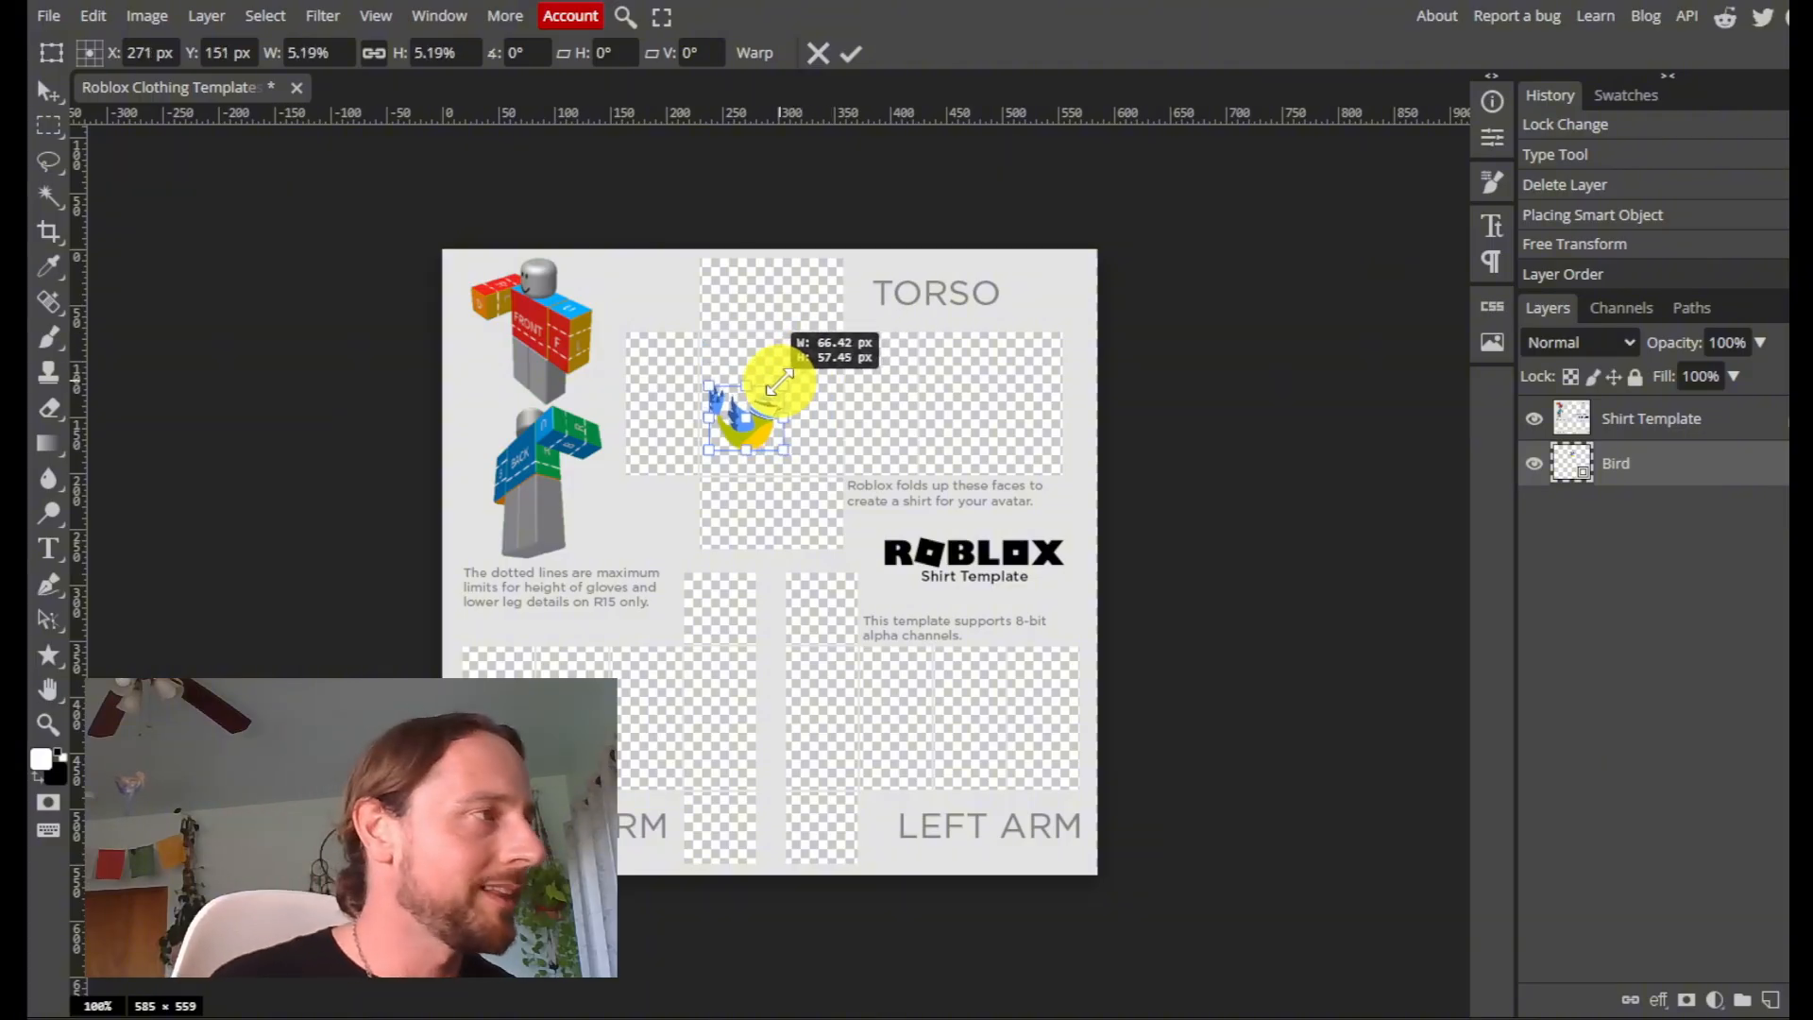
{"action": "left_click", "coordinate": [852, 54]}
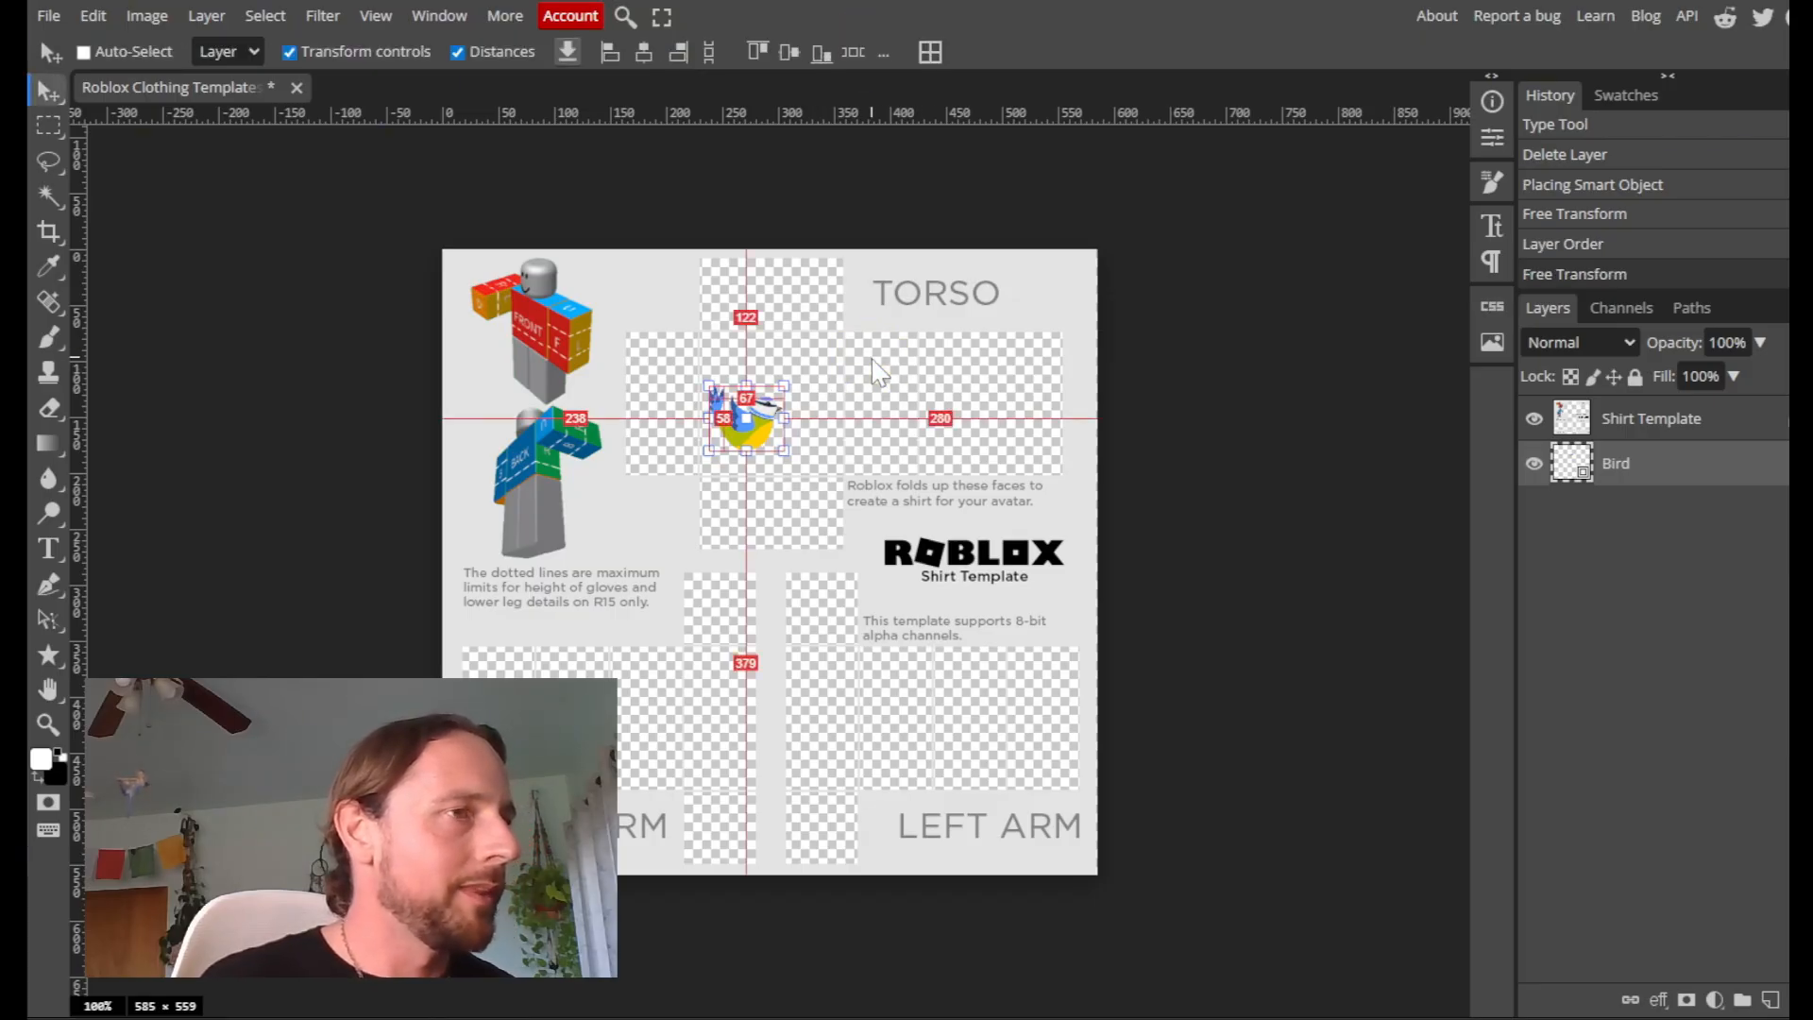
Inspect the bird on the torso panel up close with the Zoom tool, then return to the 100% view
{"action": "left_click", "coordinate": [1619, 416]}
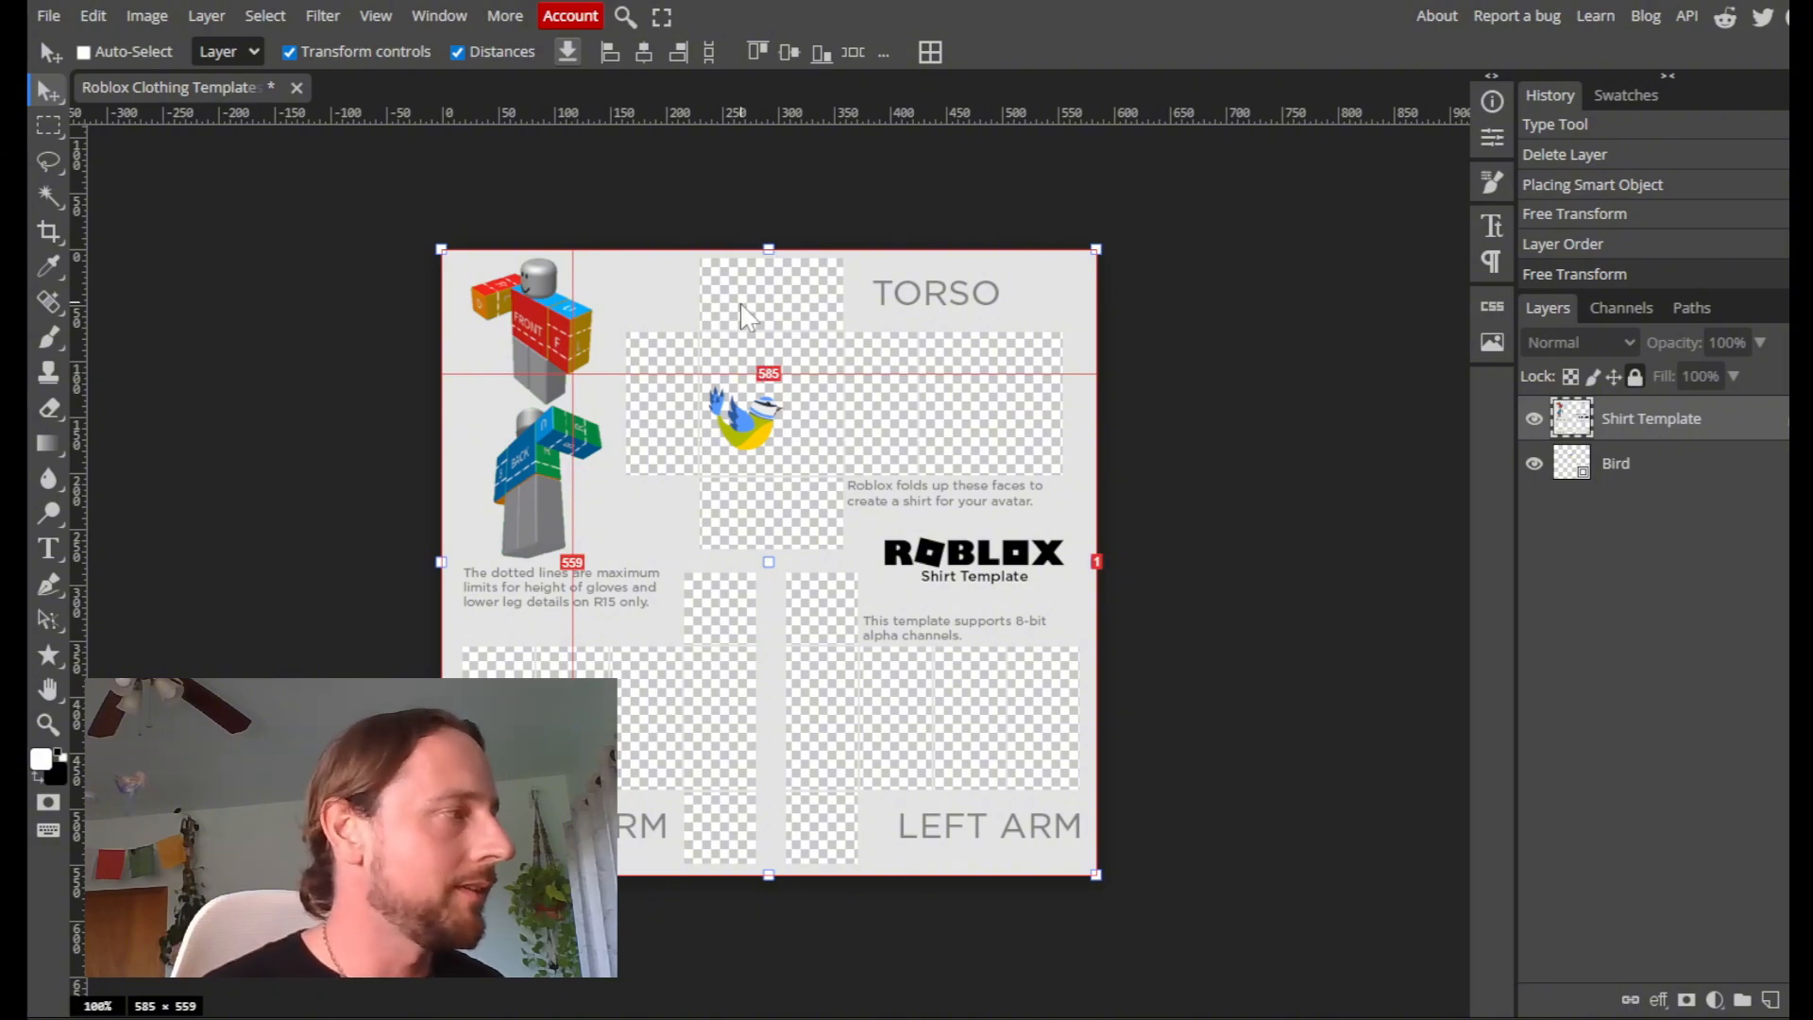
{"action": "left_click", "coordinate": [47, 723]}
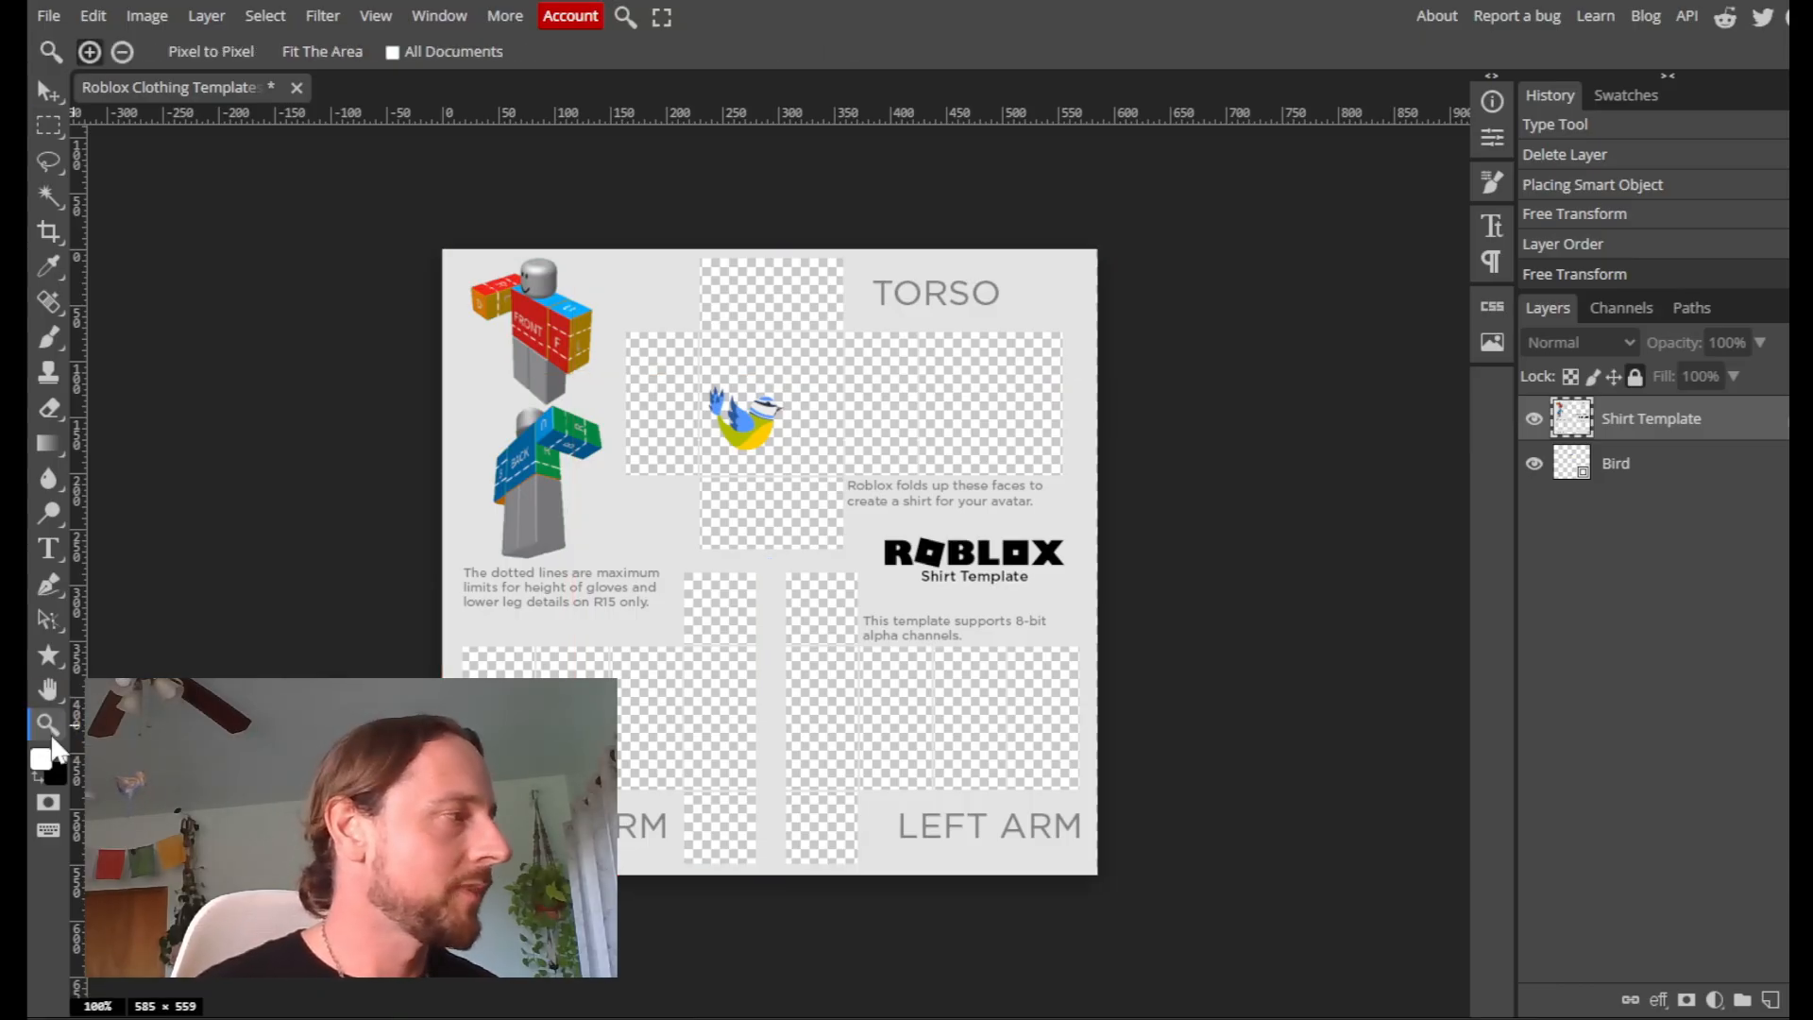
{"action": "left_click", "coordinate": [810, 354]}
{"action": "left_click", "coordinate": [639, 393]}
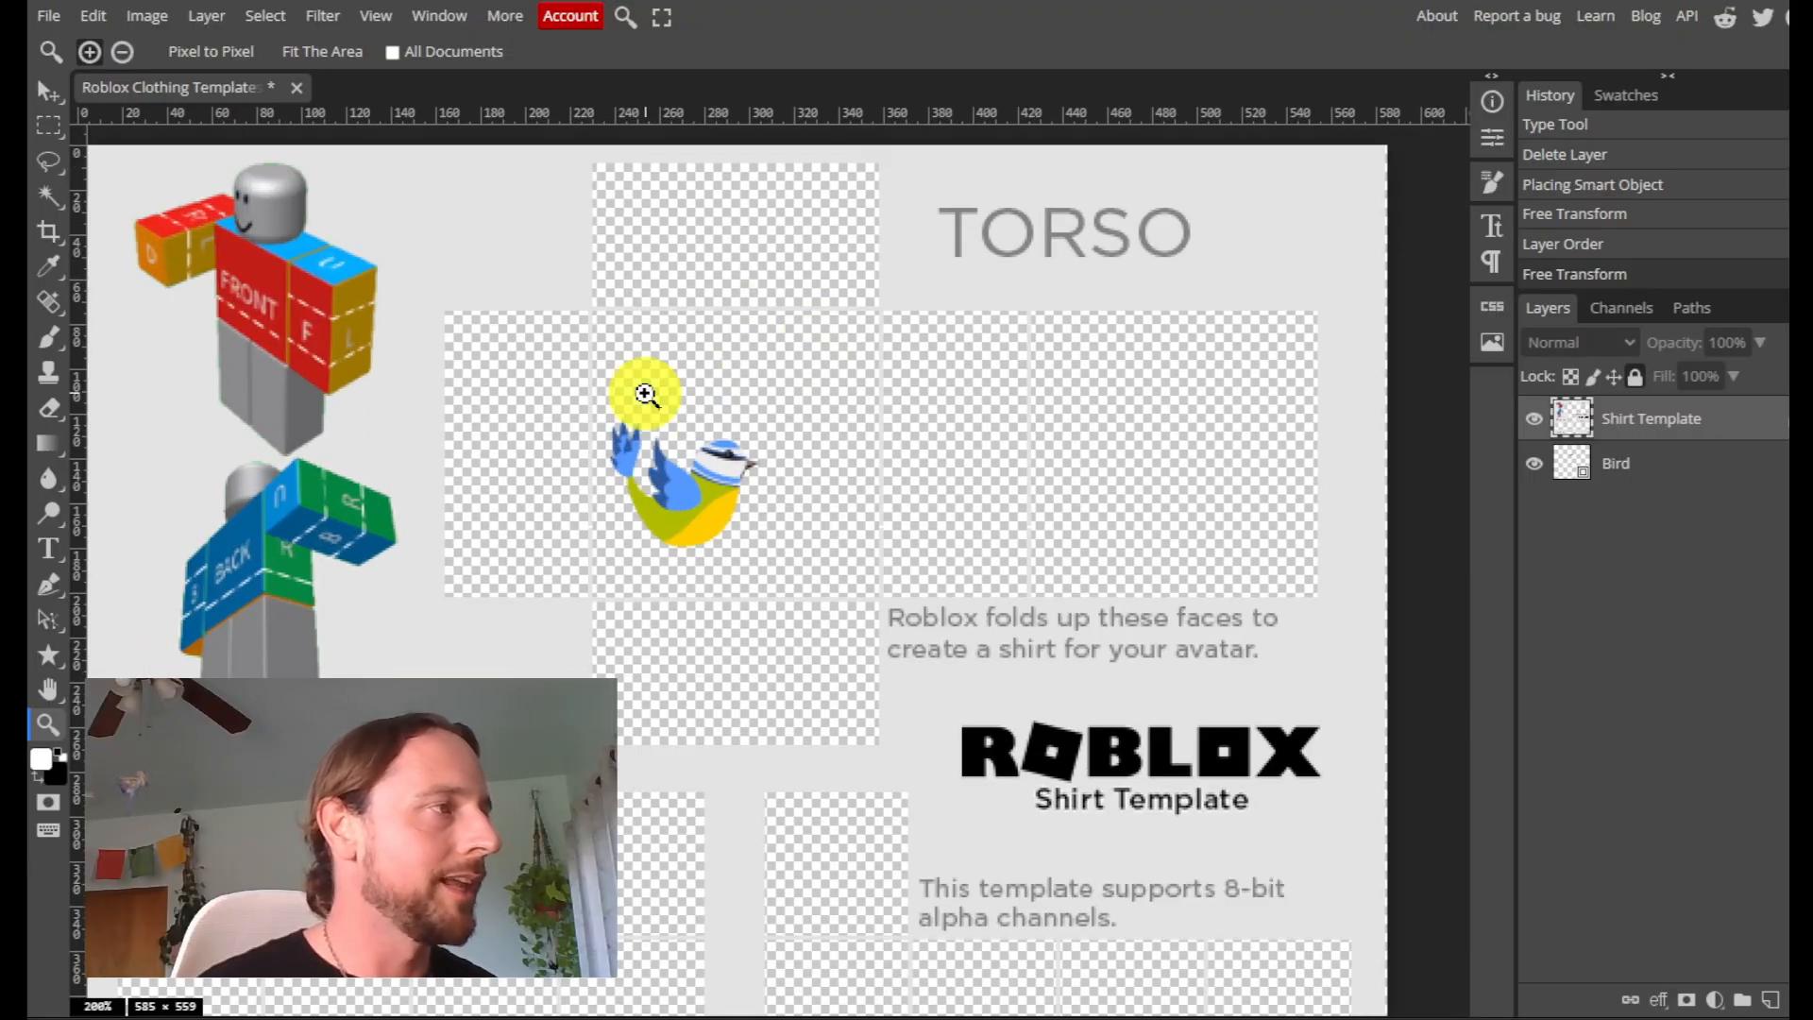
{"action": "left_click", "coordinate": [756, 372]}
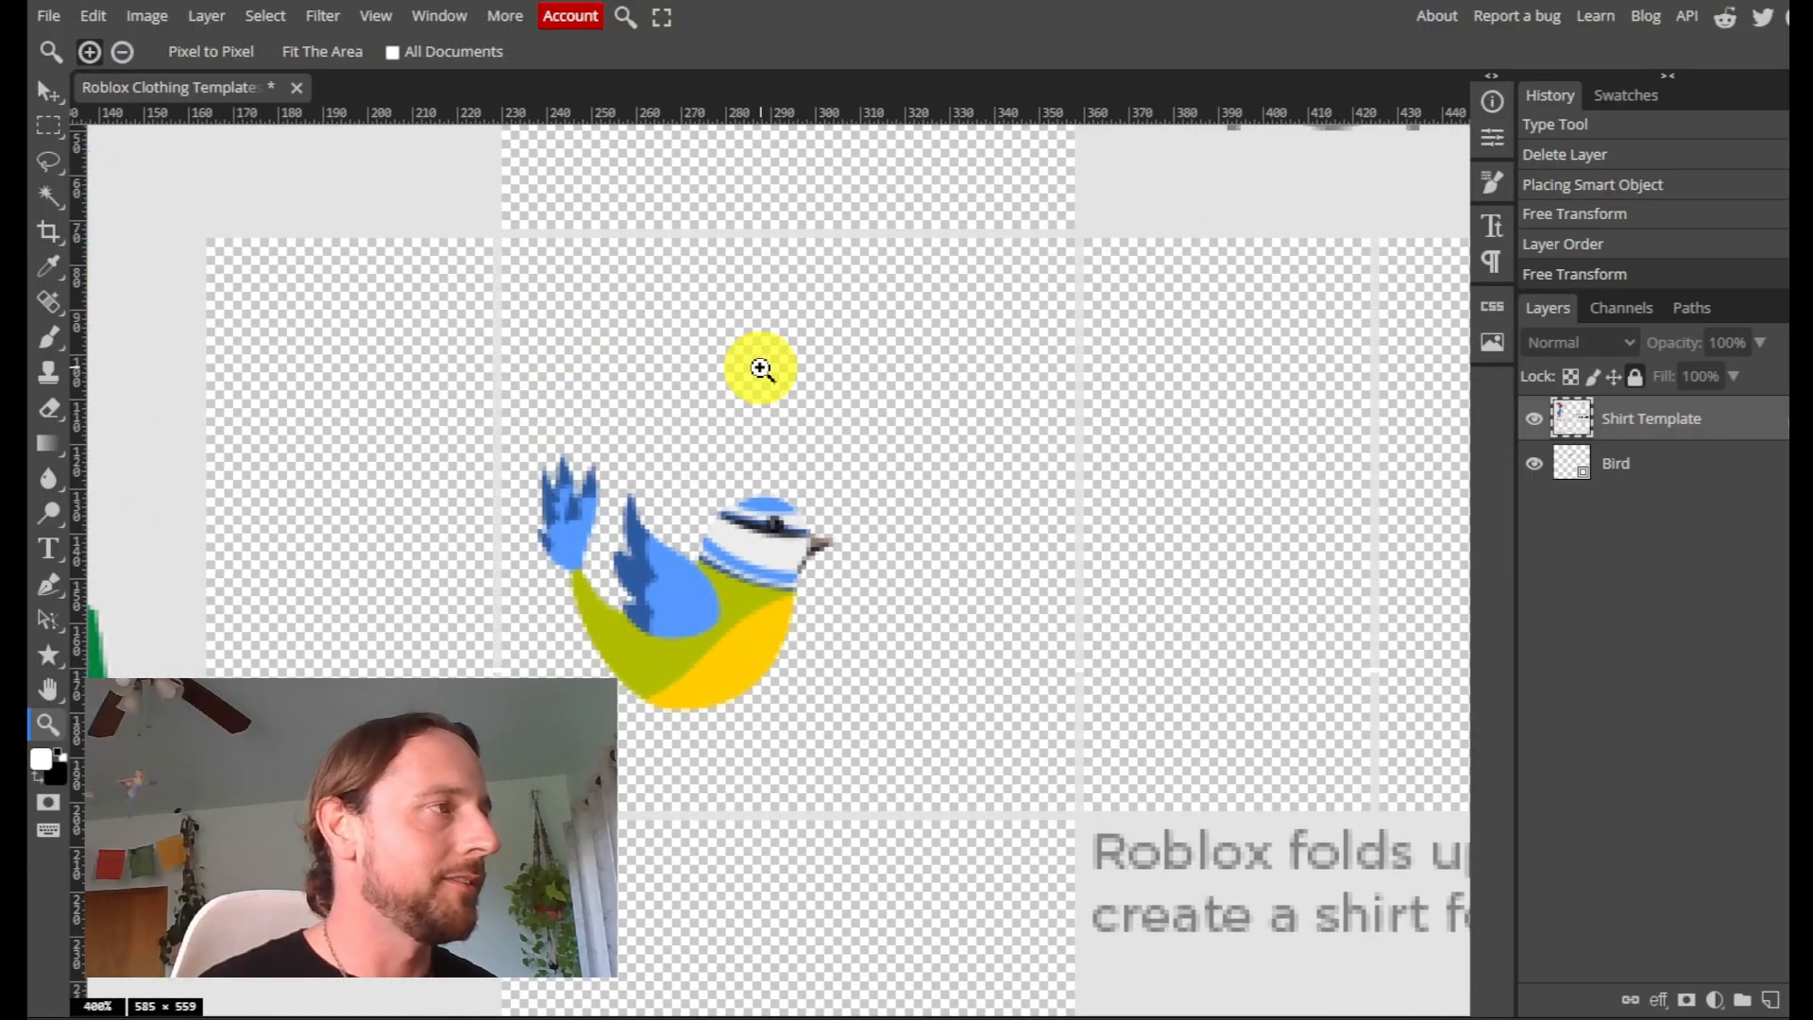
{"action": "right_click", "coordinate": [841, 337]}
{"action": "left_click", "coordinate": [892, 392]}
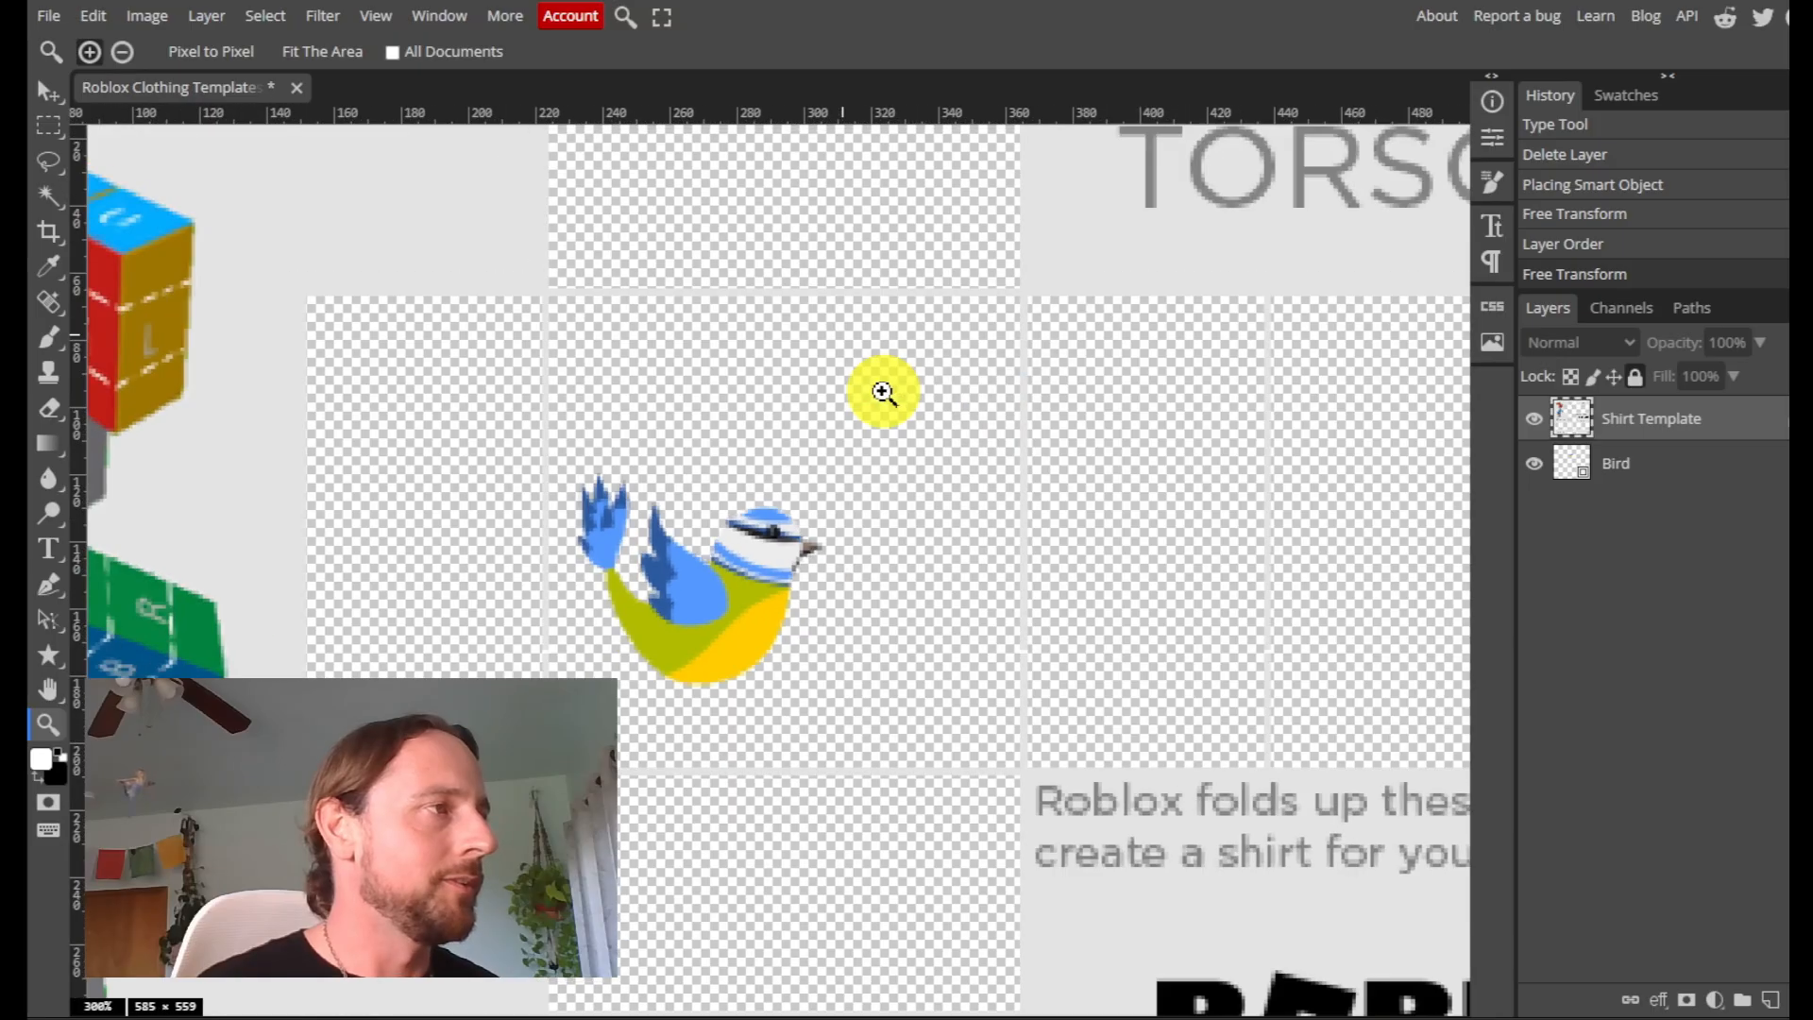
{"action": "right_click", "coordinate": [838, 320]}
{"action": "left_click", "coordinate": [892, 370]}
{"action": "right_click", "coordinate": [838, 429]}
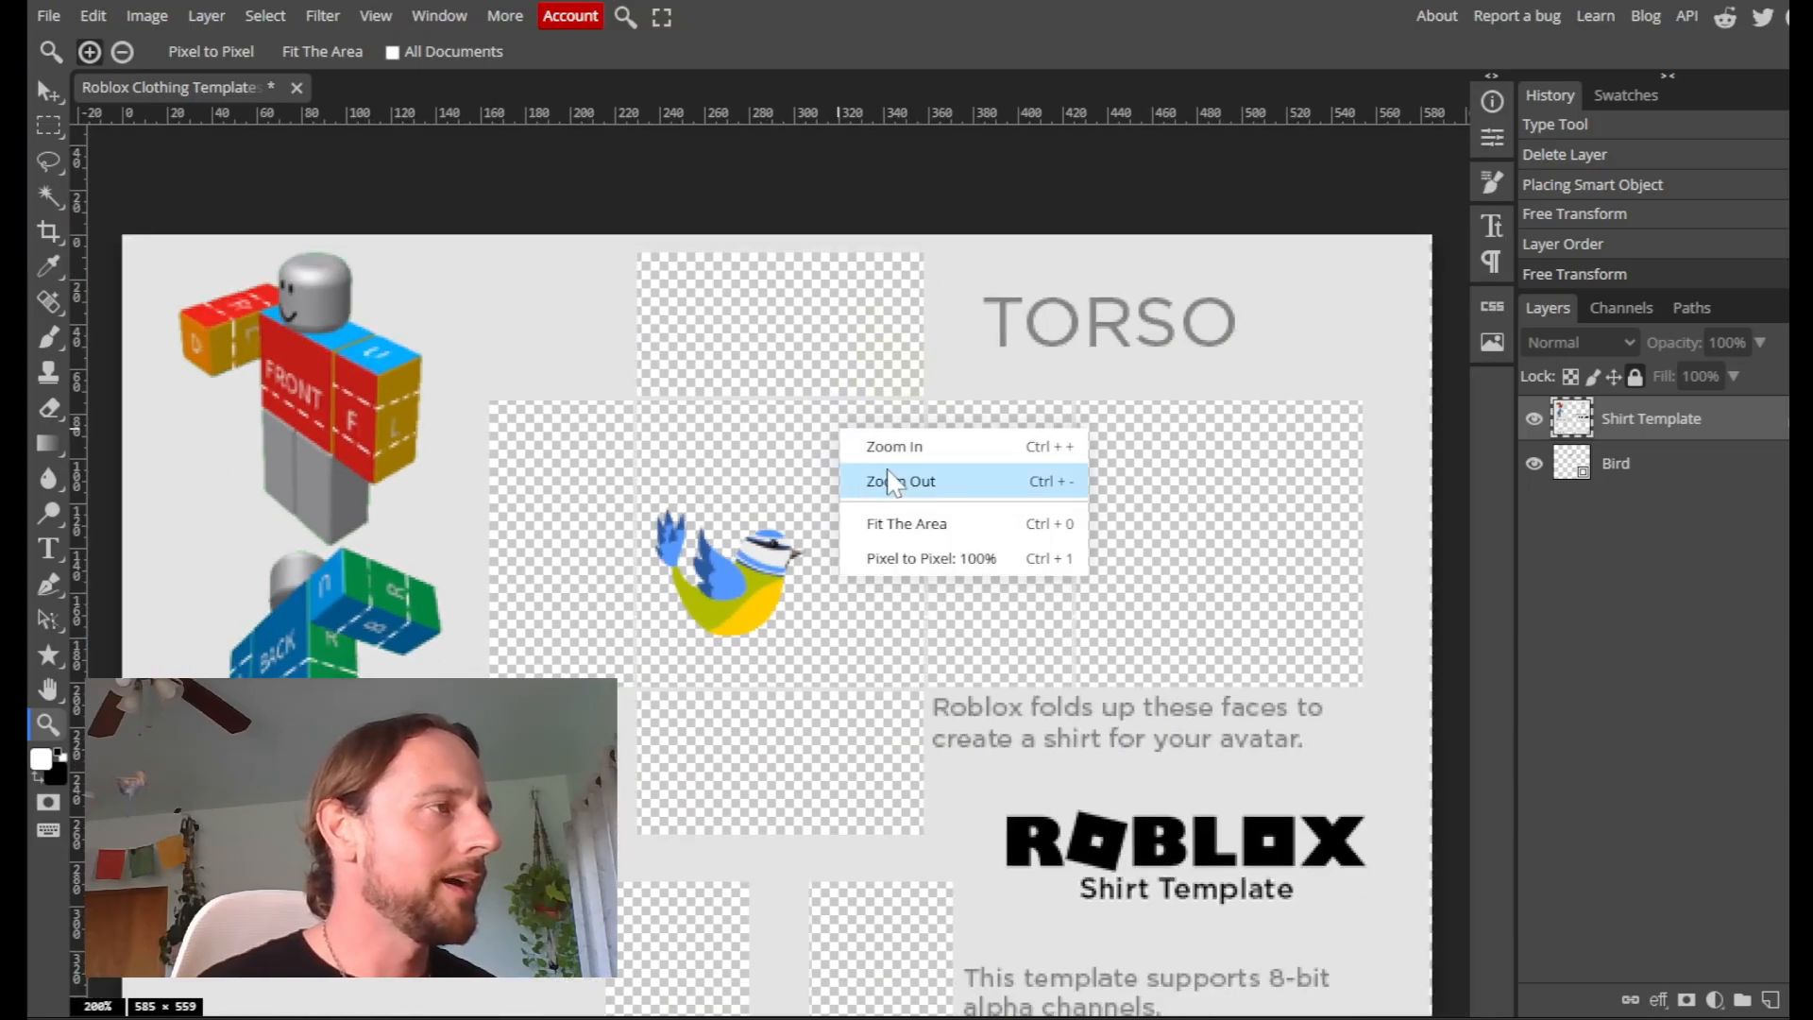
{"action": "left_click", "coordinate": [892, 477]}
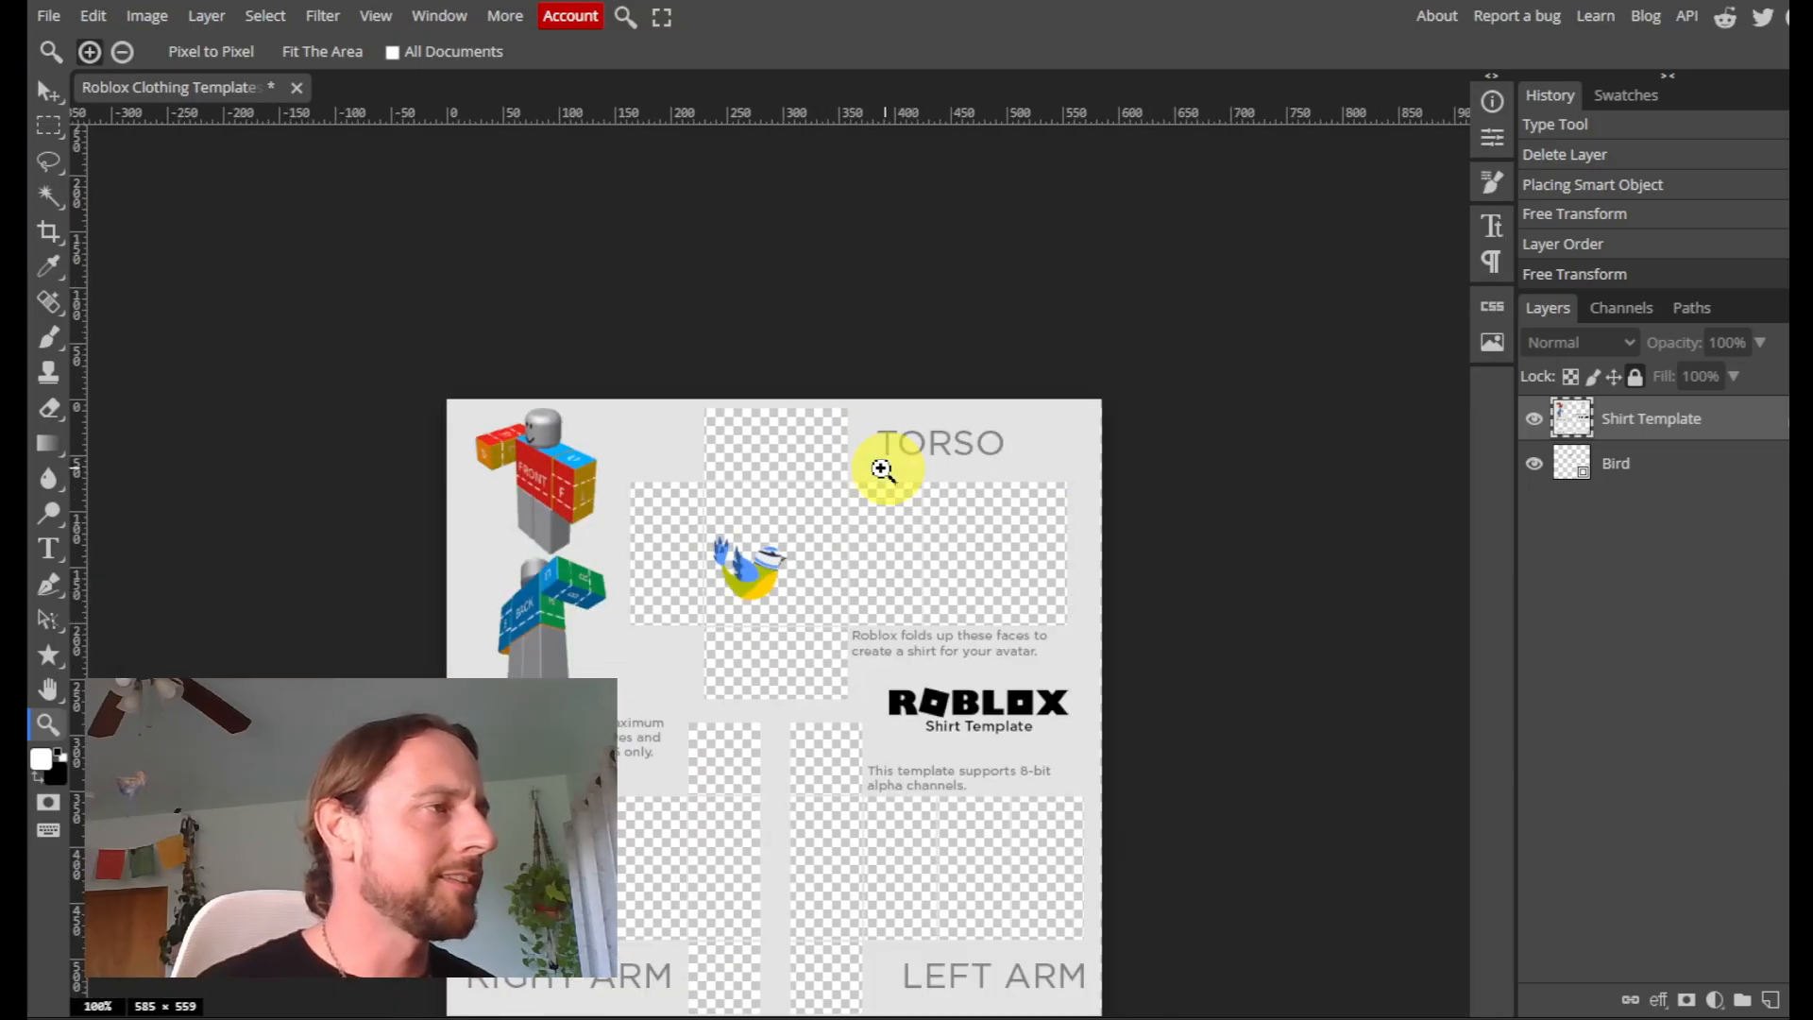
Move the Bird layer to the middle of the front torso panel and scale it down to about 4.28%
{"action": "left_click", "coordinate": [44, 92]}
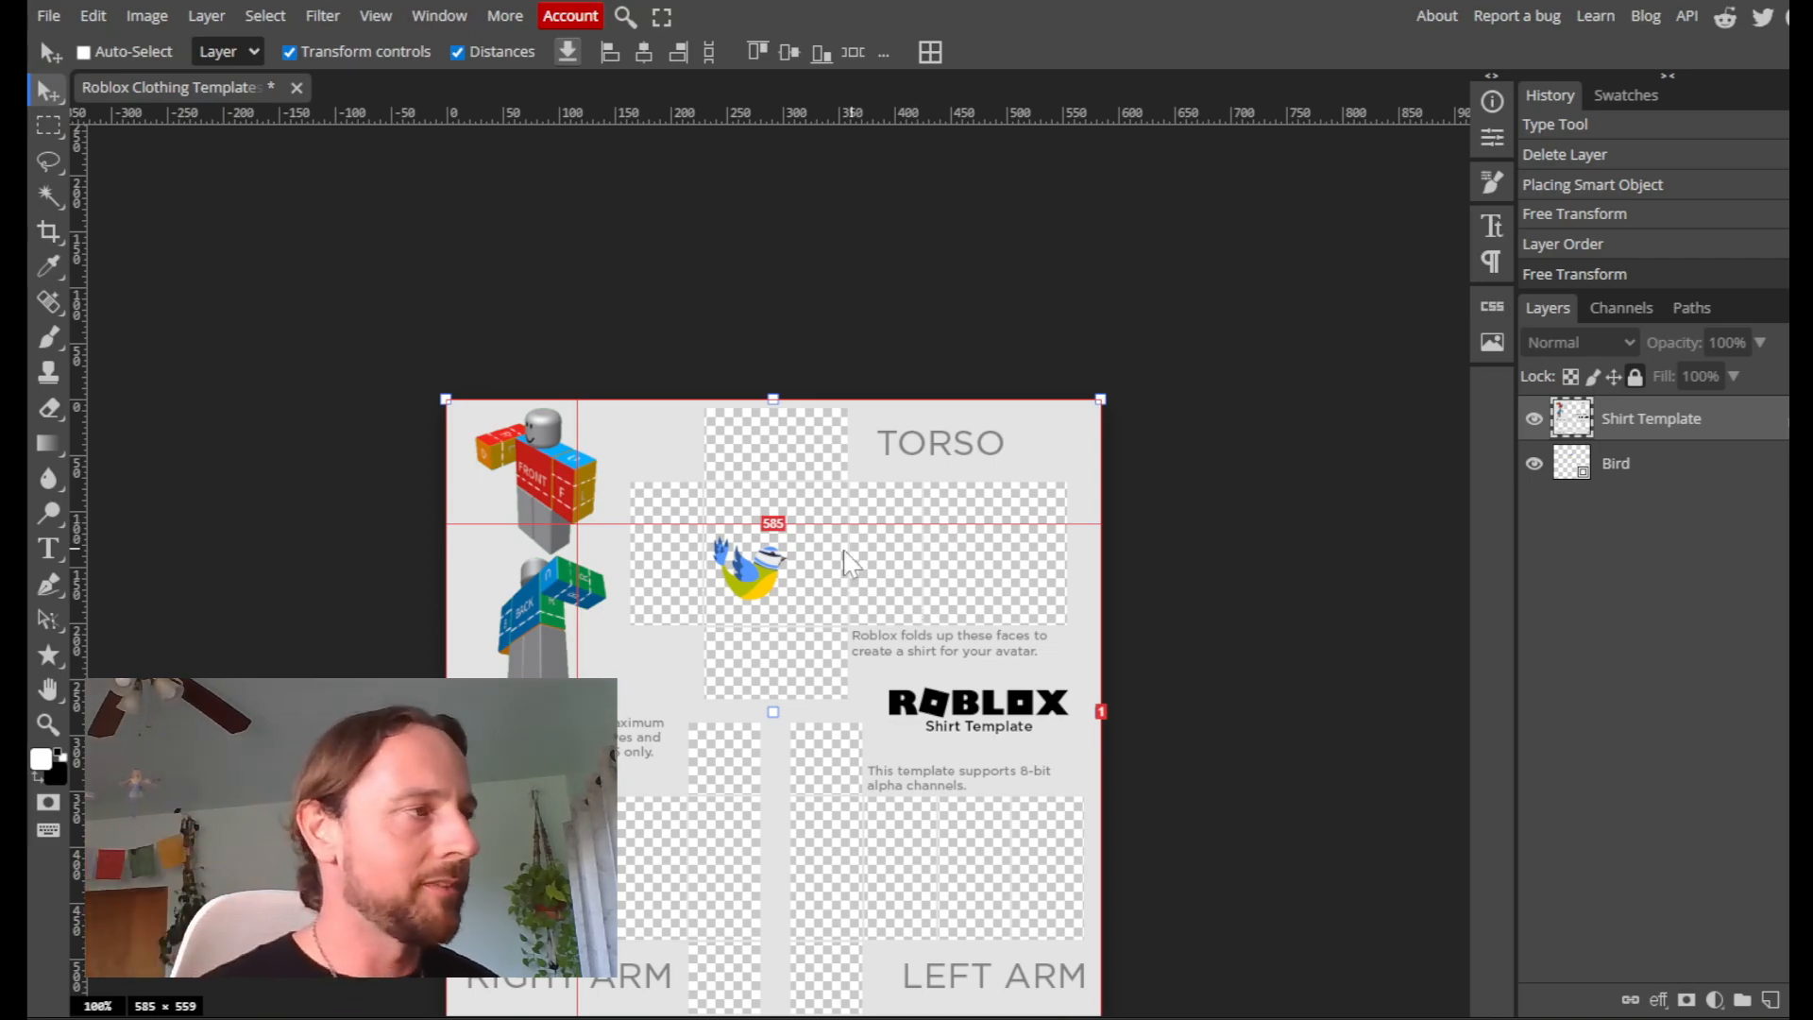
{"action": "scroll", "coordinate": [839, 555], "scroll_direction": "left", "scroll_amount": 2}
{"action": "scroll", "coordinate": [950, 554], "scroll_direction": "left", "scroll_amount": 2}
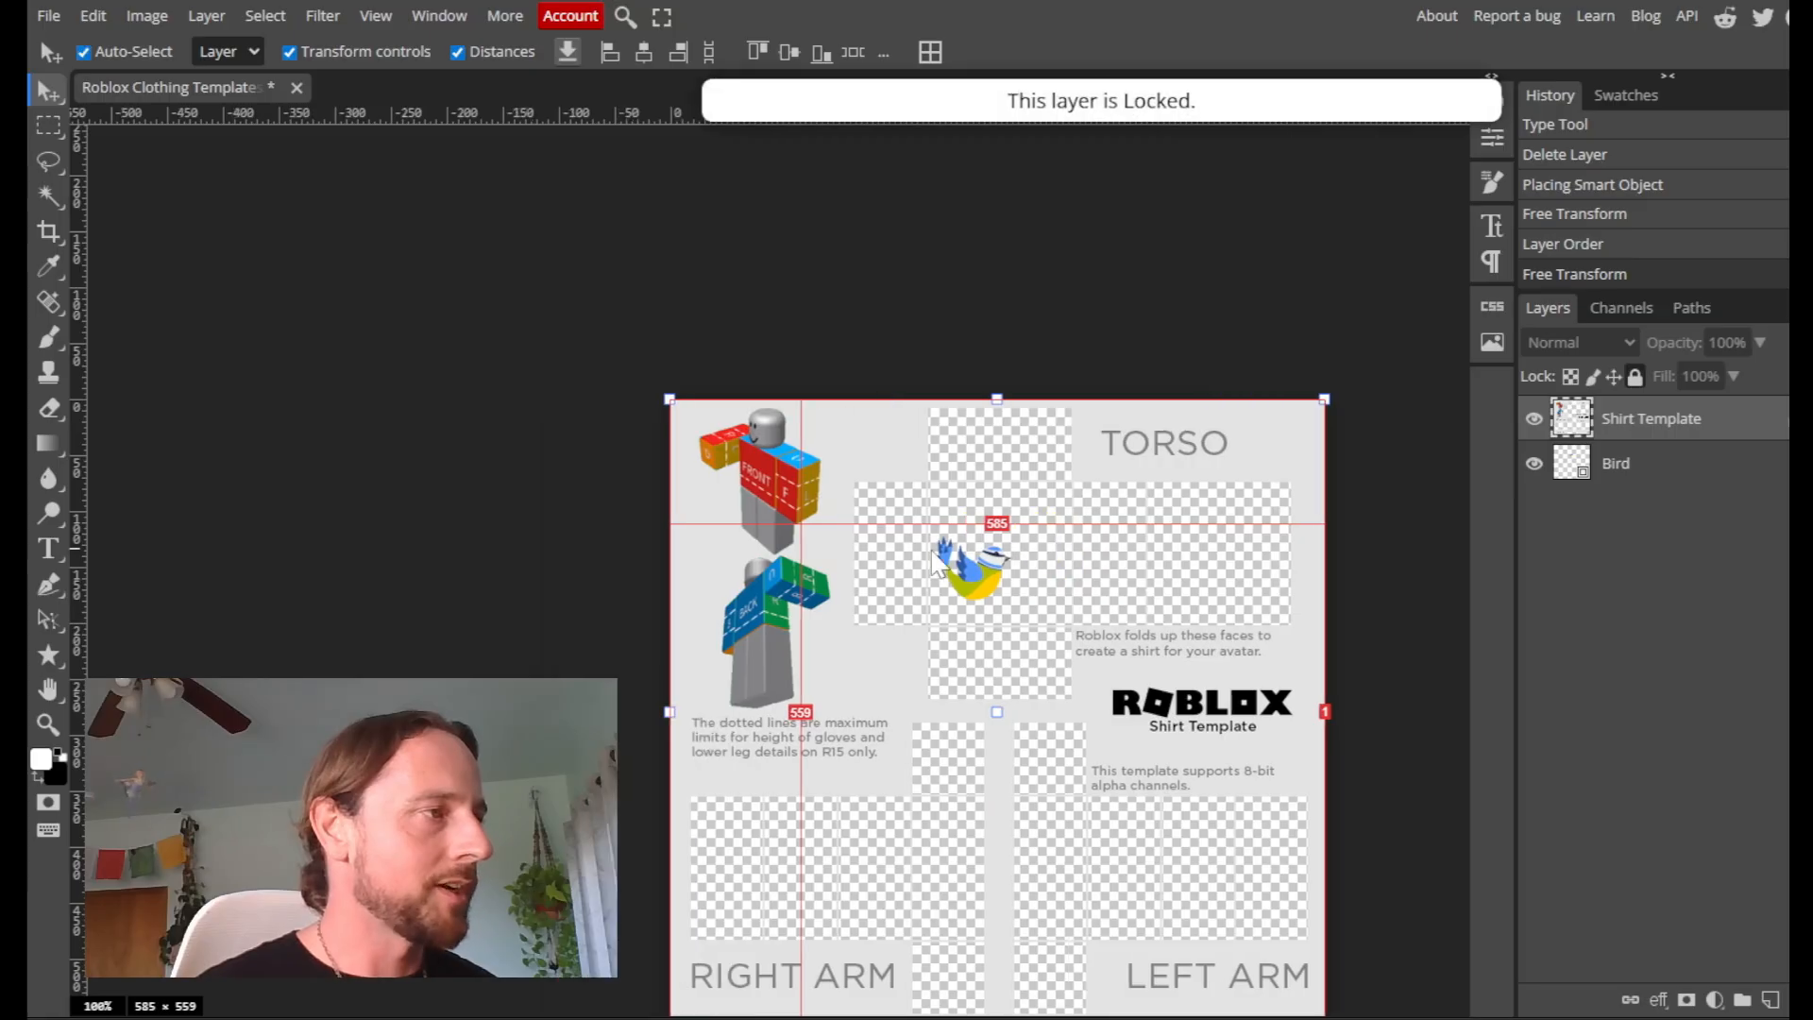
{"action": "scroll", "coordinate": [950, 553], "scroll_direction": "right", "scroll_amount": 2}
{"action": "left_click", "coordinate": [1634, 464]}
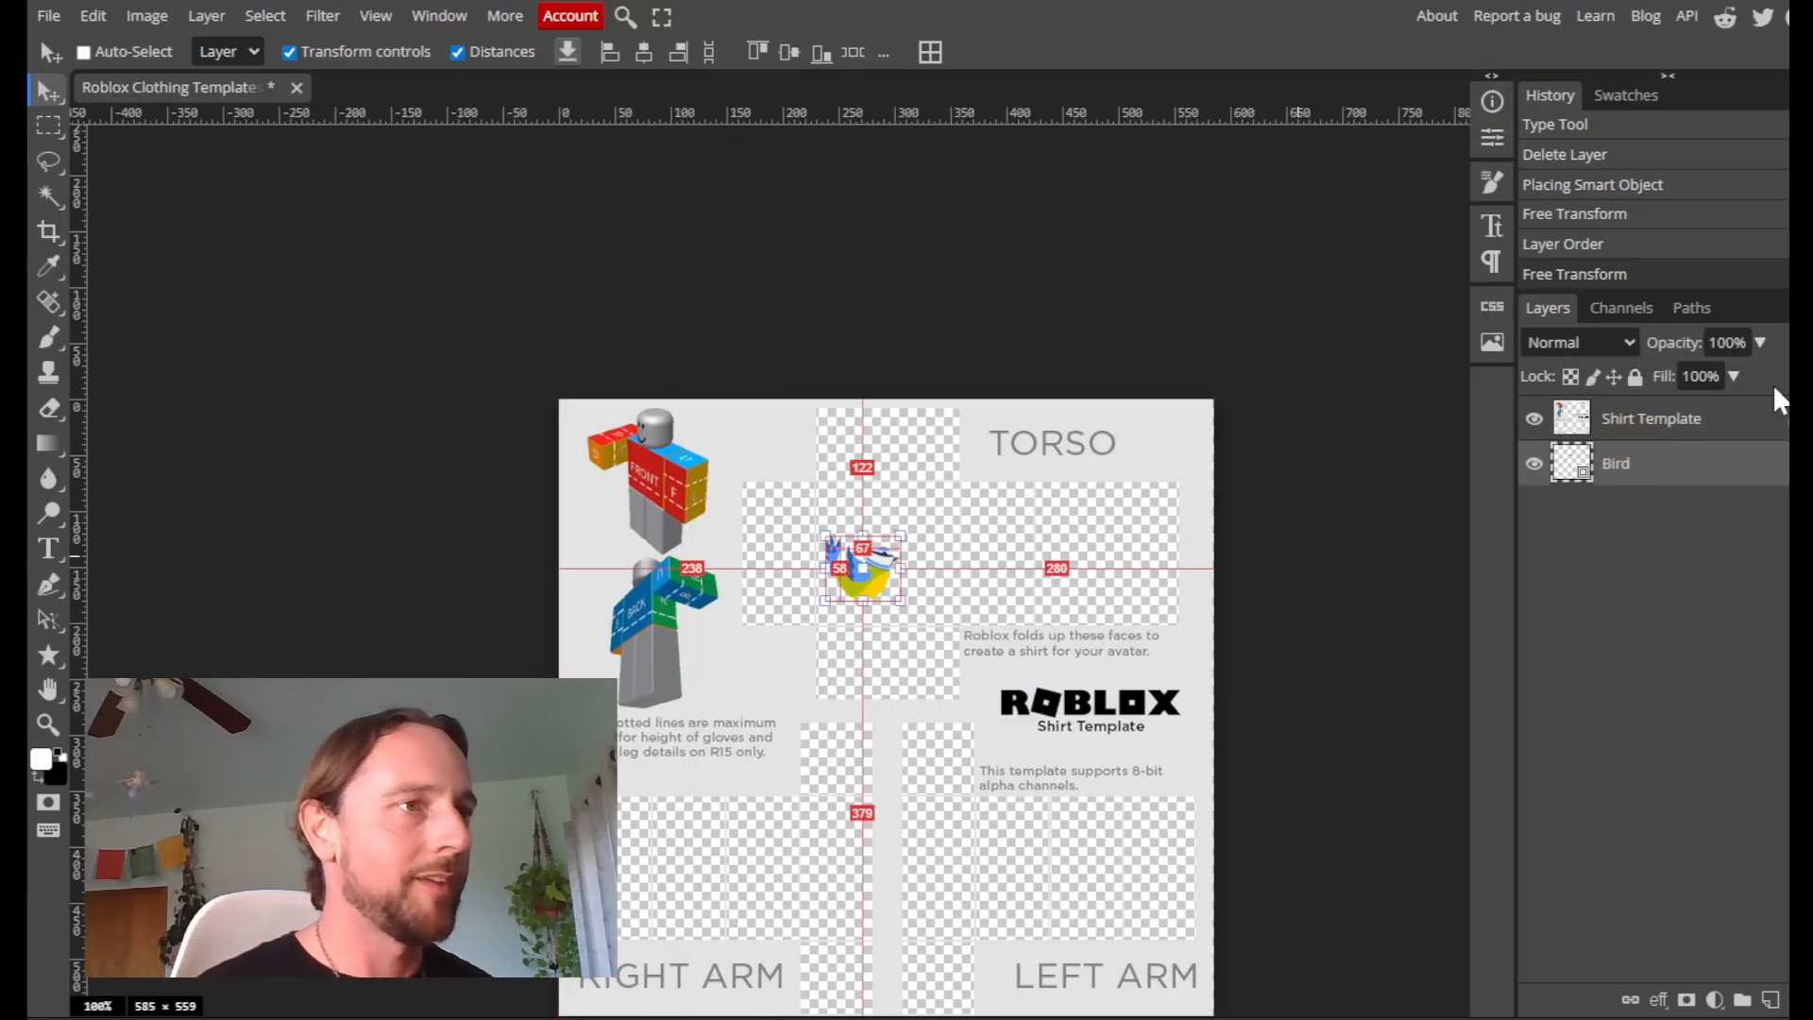
{"action": "scroll", "coordinate": [878, 534], "scroll_direction": "up", "scroll_amount": 3}
{"action": "scroll", "coordinate": [1122, 510], "scroll_direction": "up", "scroll_amount": 3}
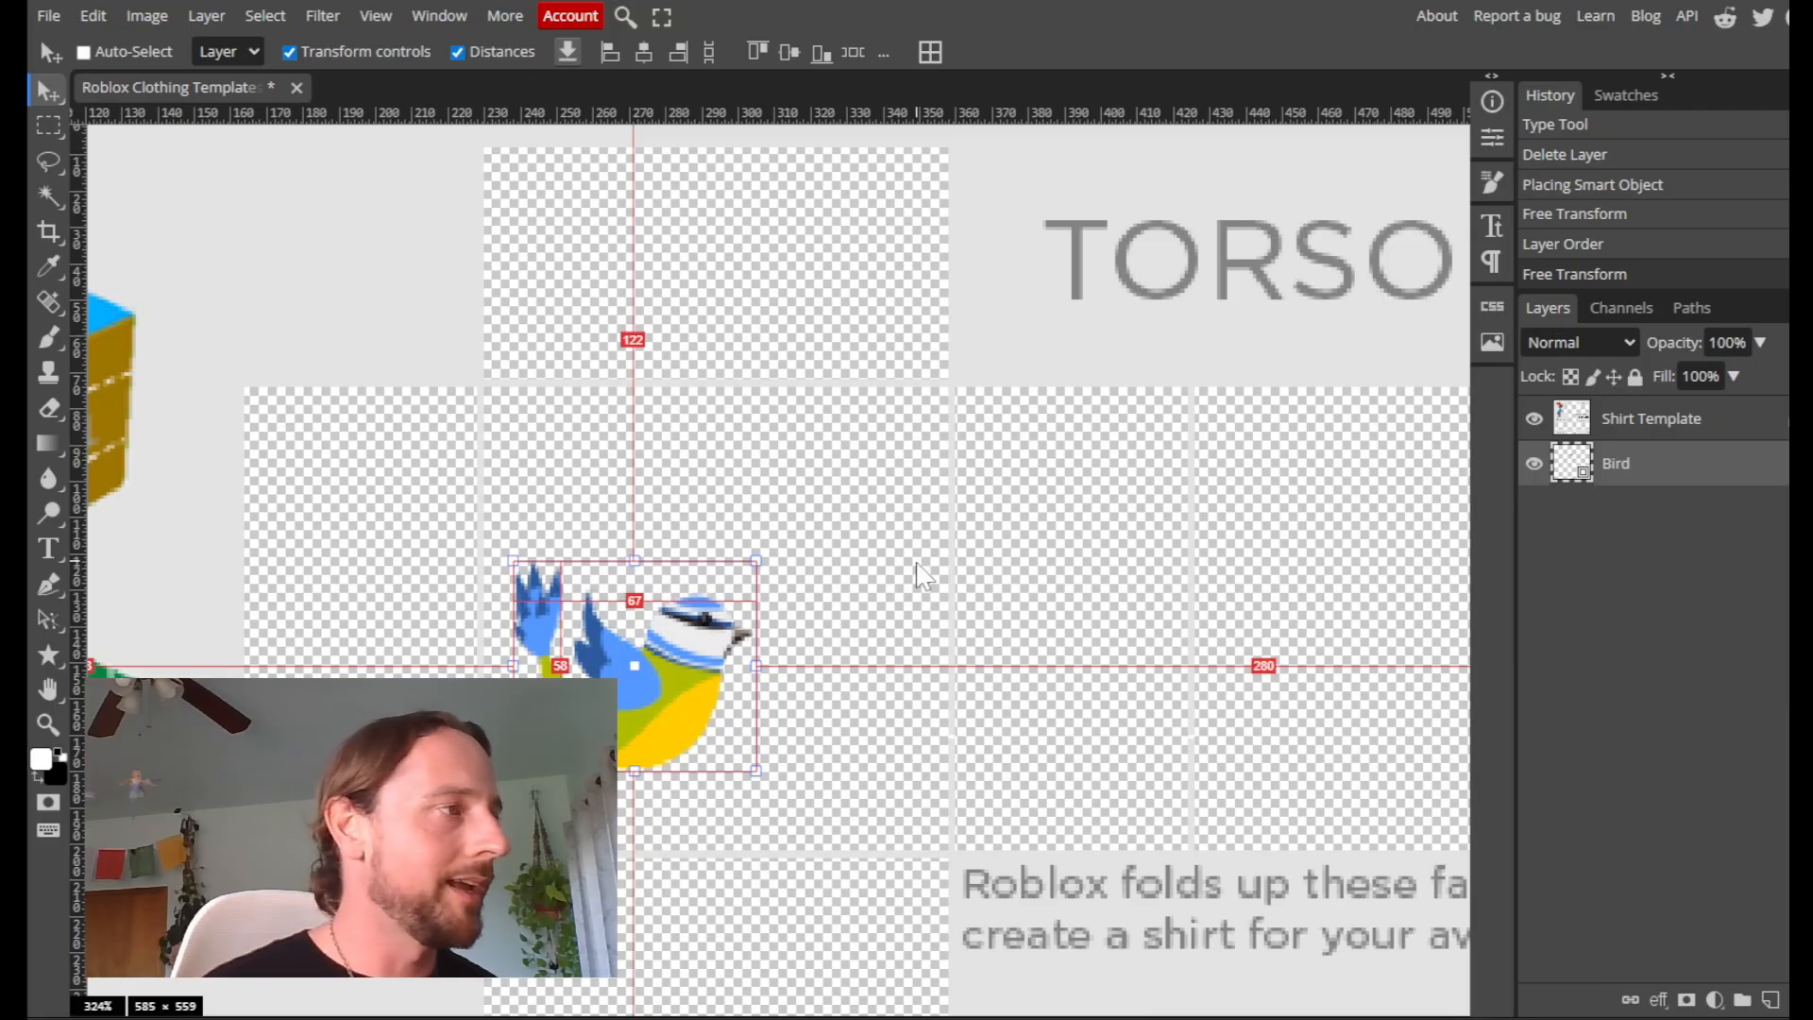
{"action": "scroll", "coordinate": [916, 576], "scroll_direction": "up", "scroll_amount": 2}
{"action": "scroll", "coordinate": [916, 576], "scroll_direction": "down", "scroll_amount": 4}
{"action": "scroll", "coordinate": [864, 650], "scroll_direction": "up", "scroll_amount": 3}
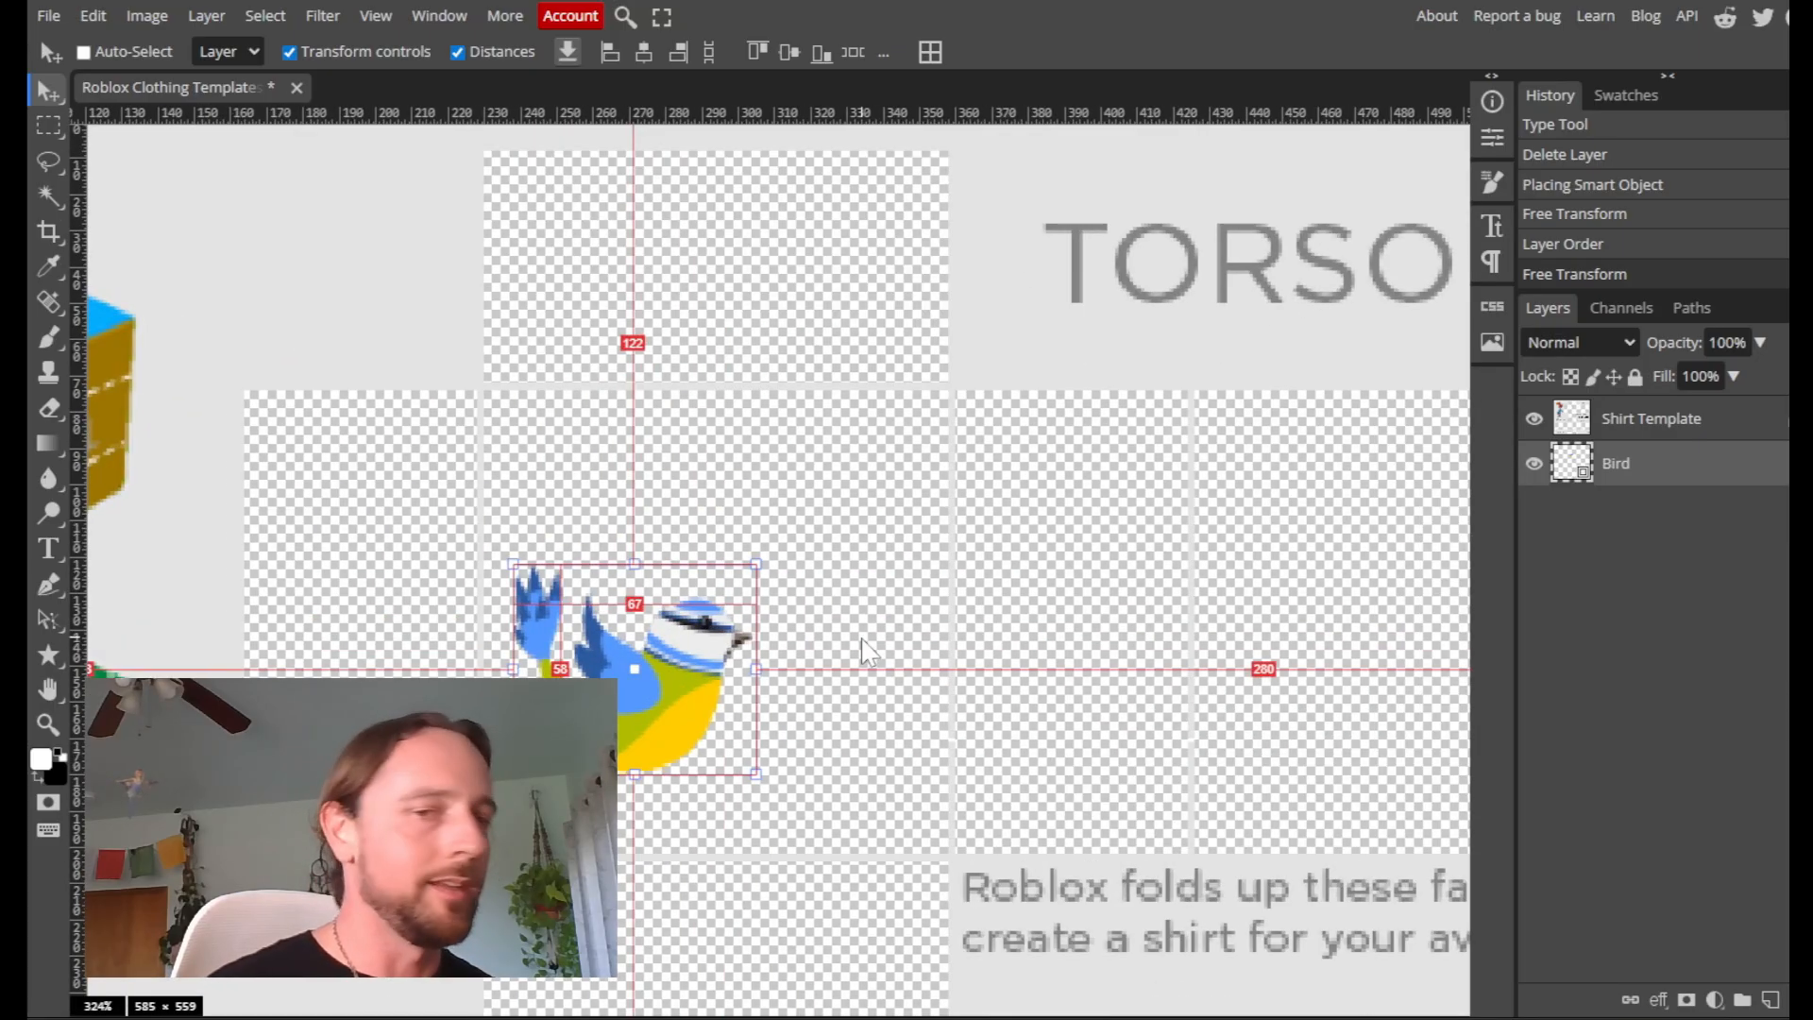
{"action": "scroll", "coordinate": [833, 603], "scroll_direction": "down", "scroll_amount": 3}
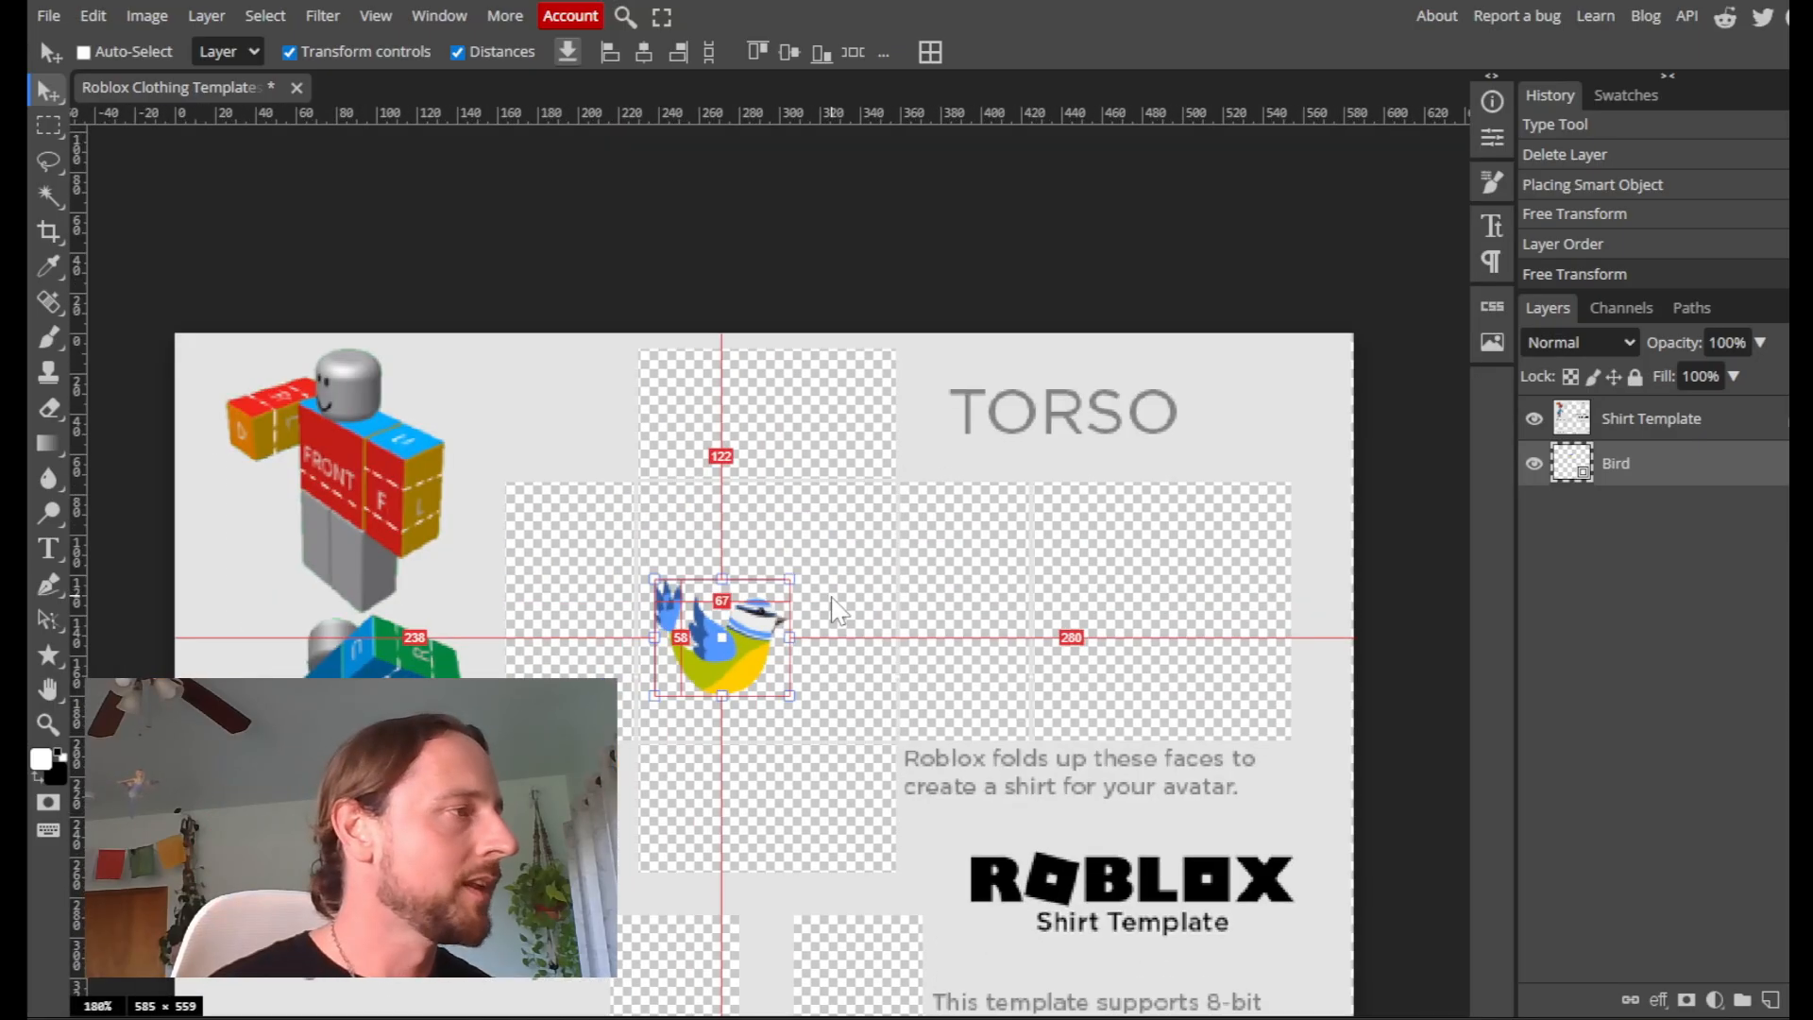
{"action": "scroll", "coordinate": [832, 600], "scroll_direction": "up", "scroll_amount": 3}
{"action": "scroll", "coordinate": [836, 609], "scroll_direction": "left", "scroll_amount": 4}
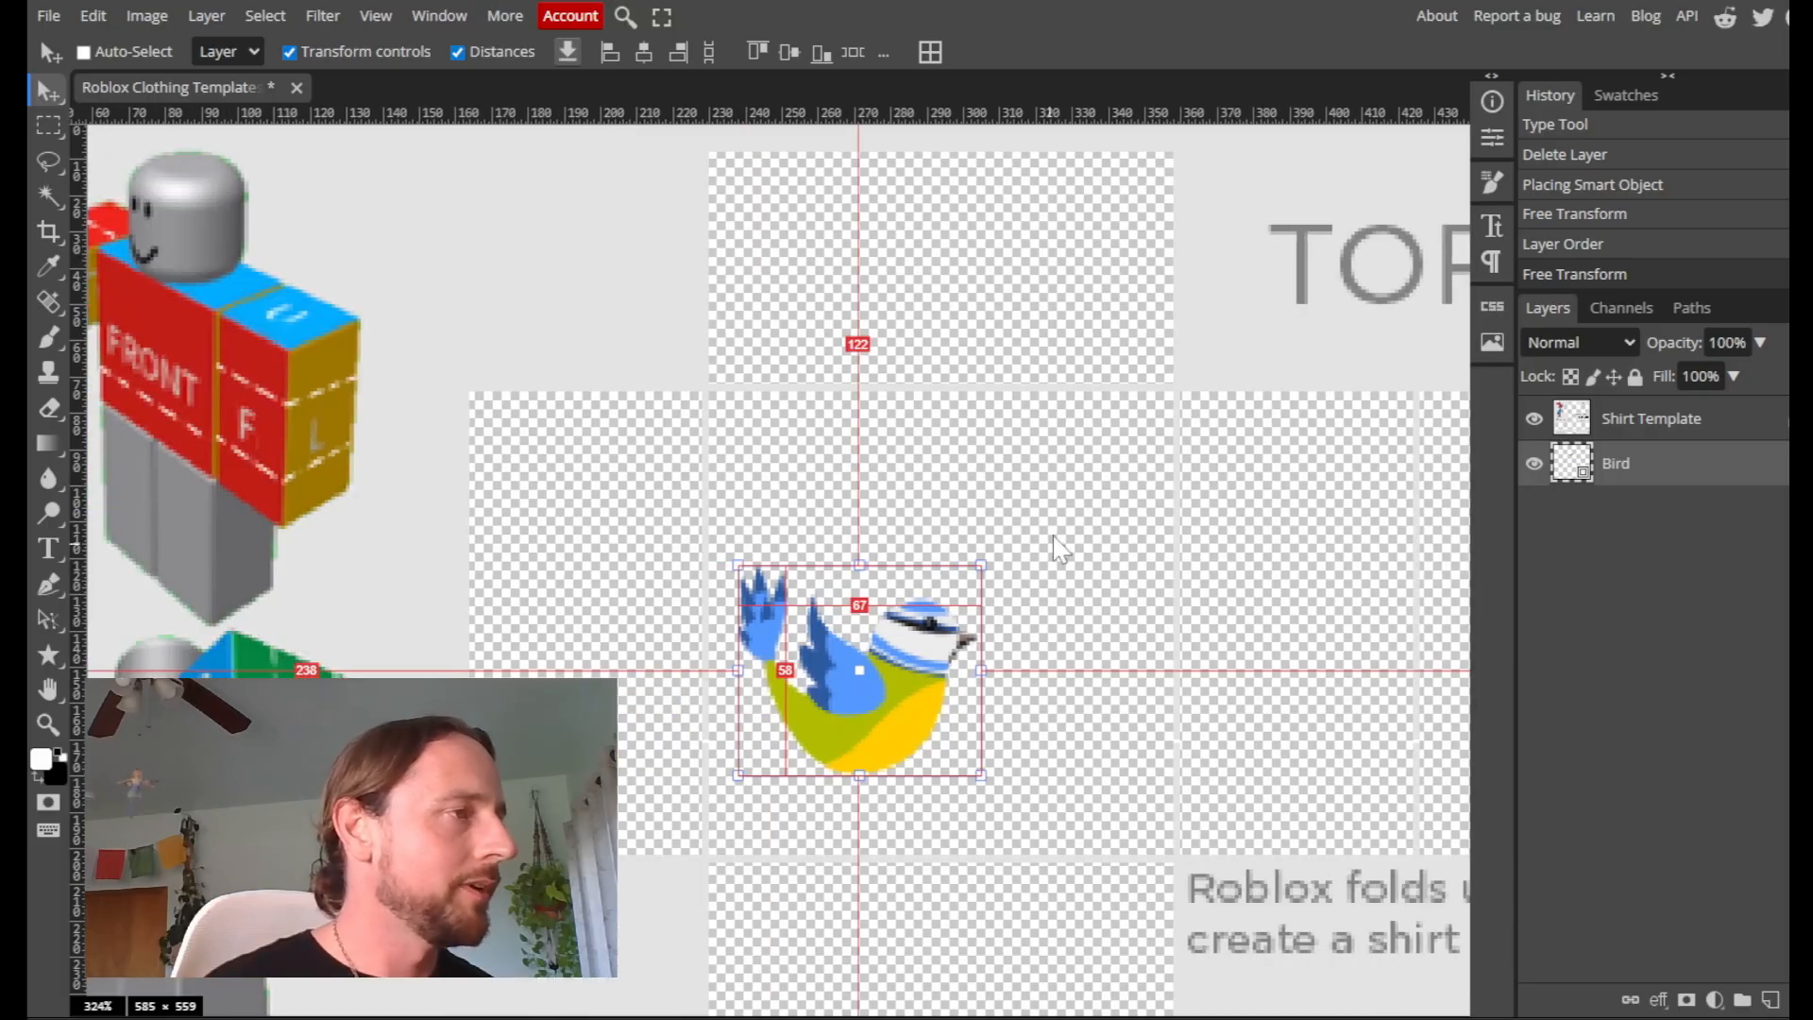
{"action": "left_click_drag", "start_coordinate": [877, 638], "coordinate": [963, 672]}
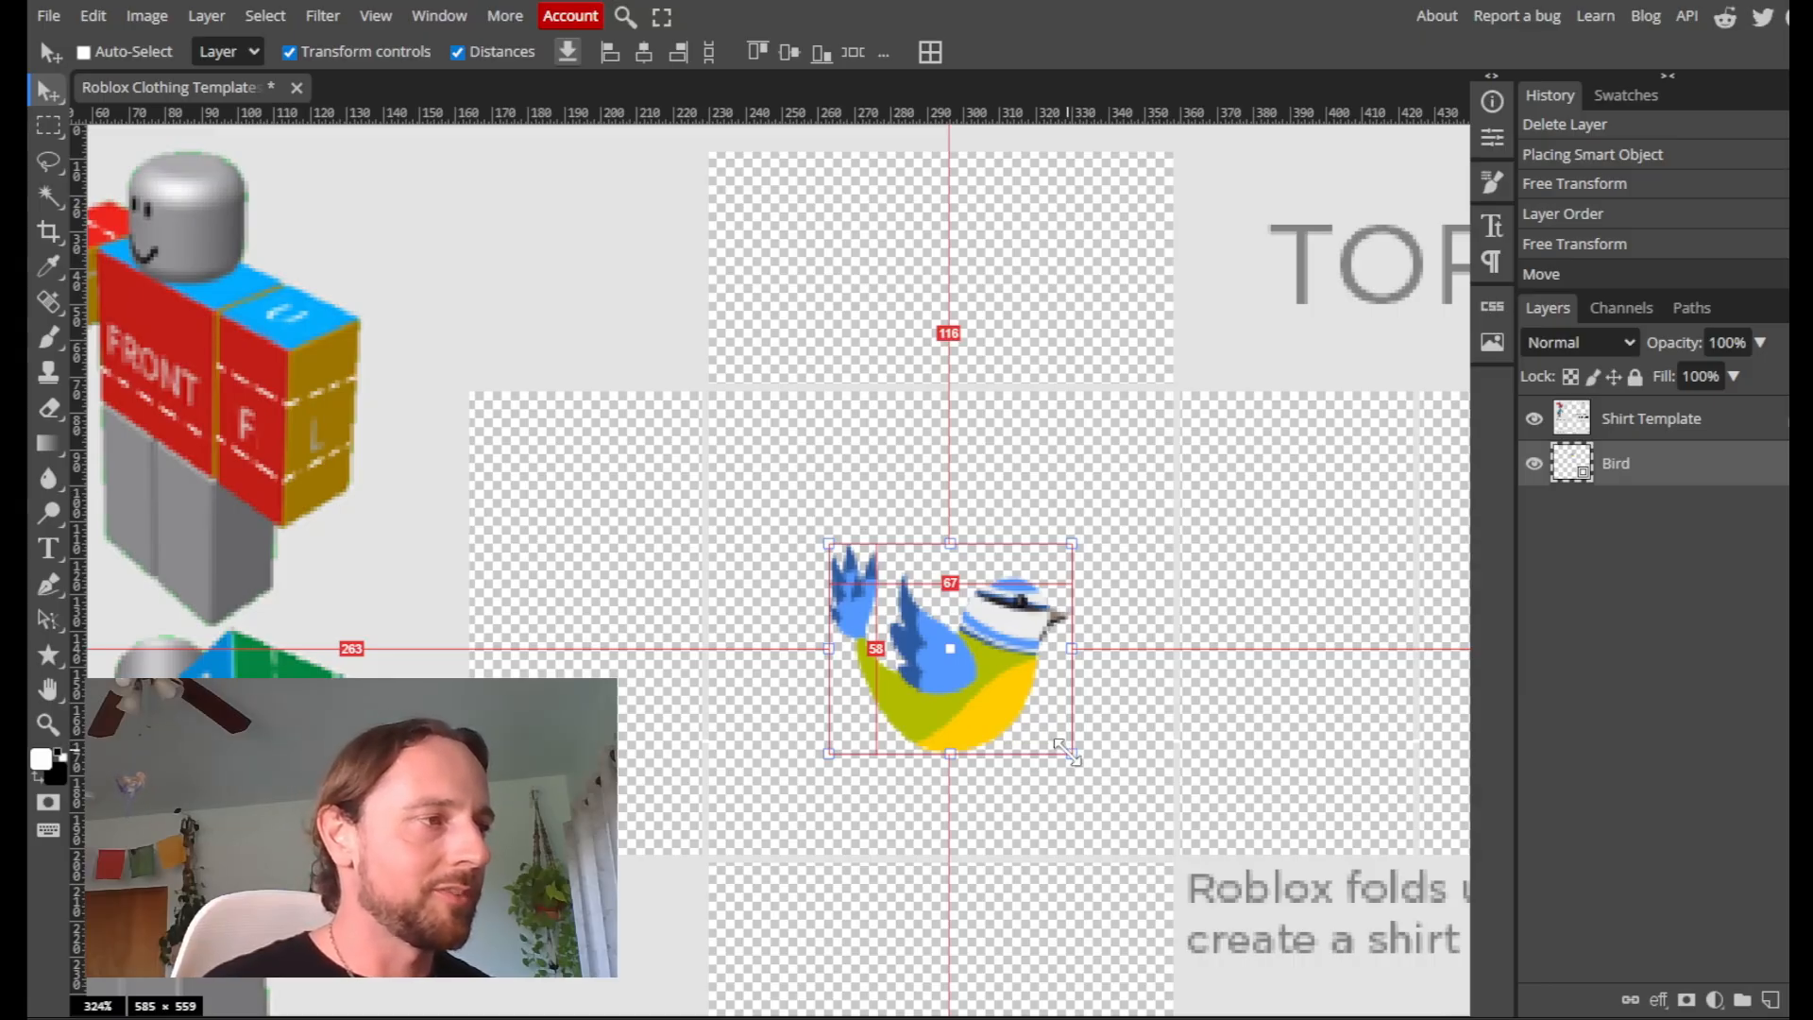
{"action": "left_click_drag", "start_coordinate": [1071, 752], "coordinate": [1009, 752]}
{"action": "left_click_drag", "start_coordinate": [961, 663], "coordinate": [974, 644]}
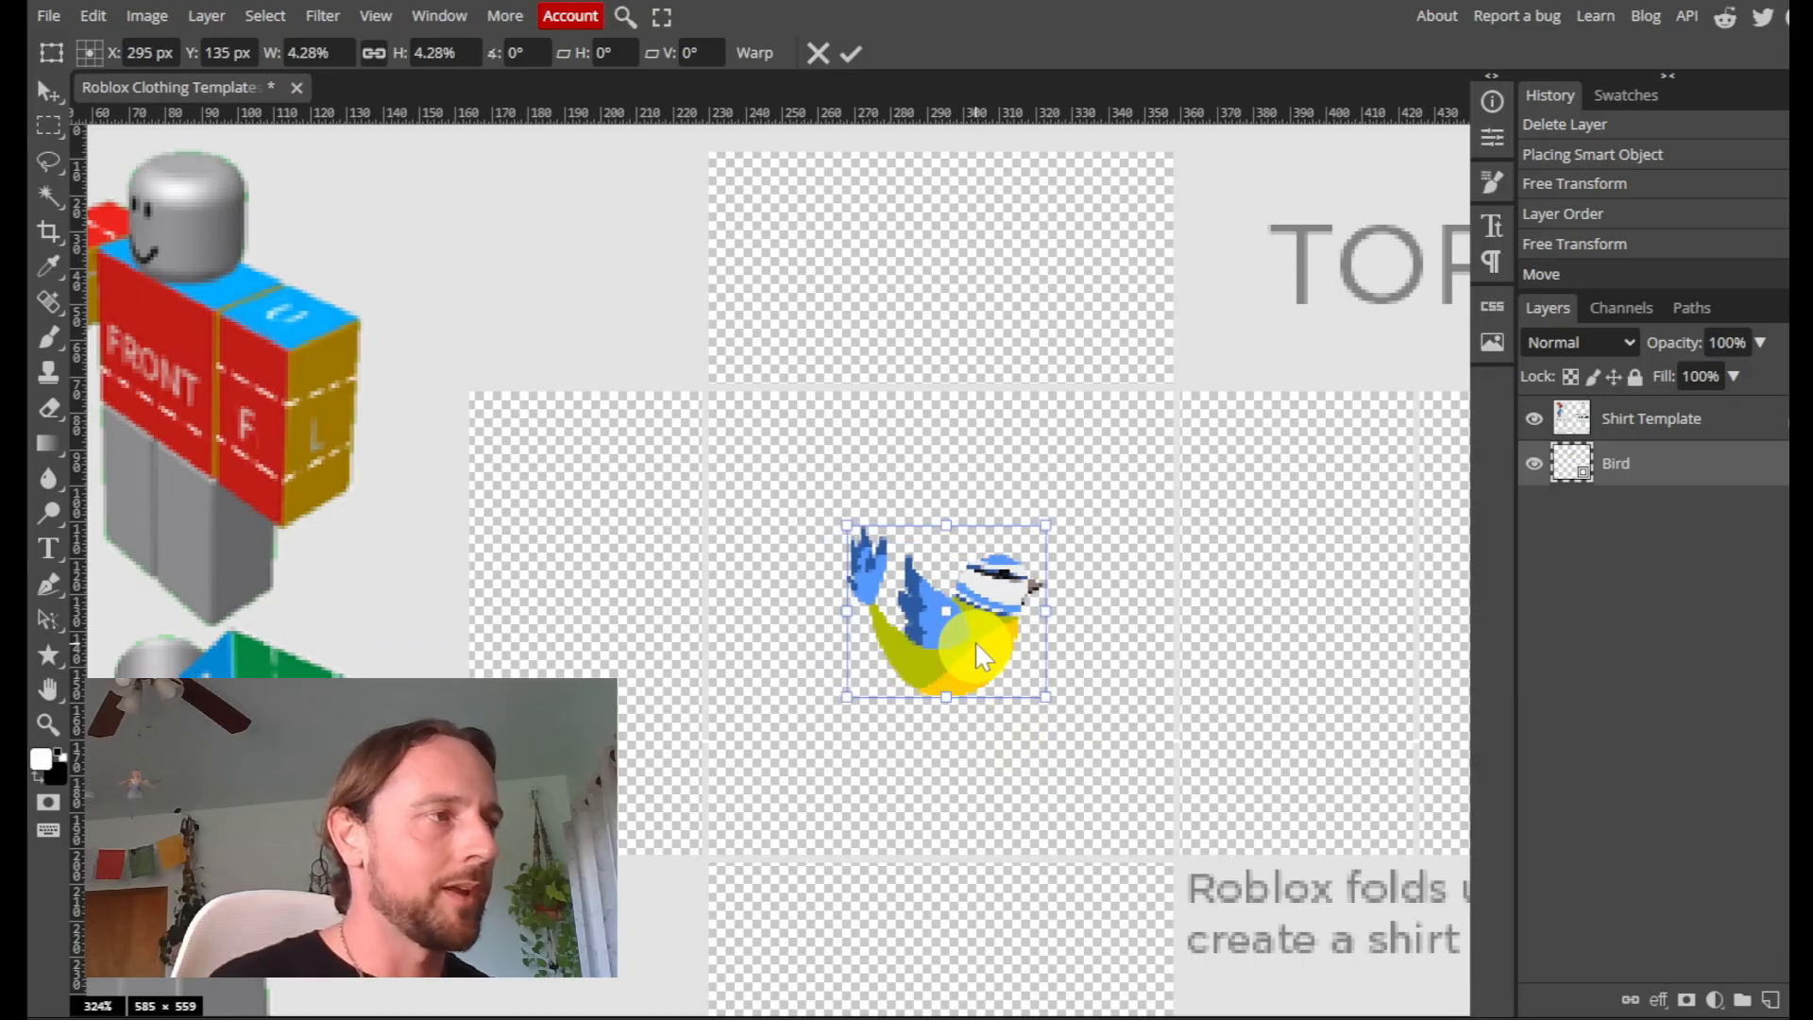
{"action": "left_click", "coordinate": [860, 52]}
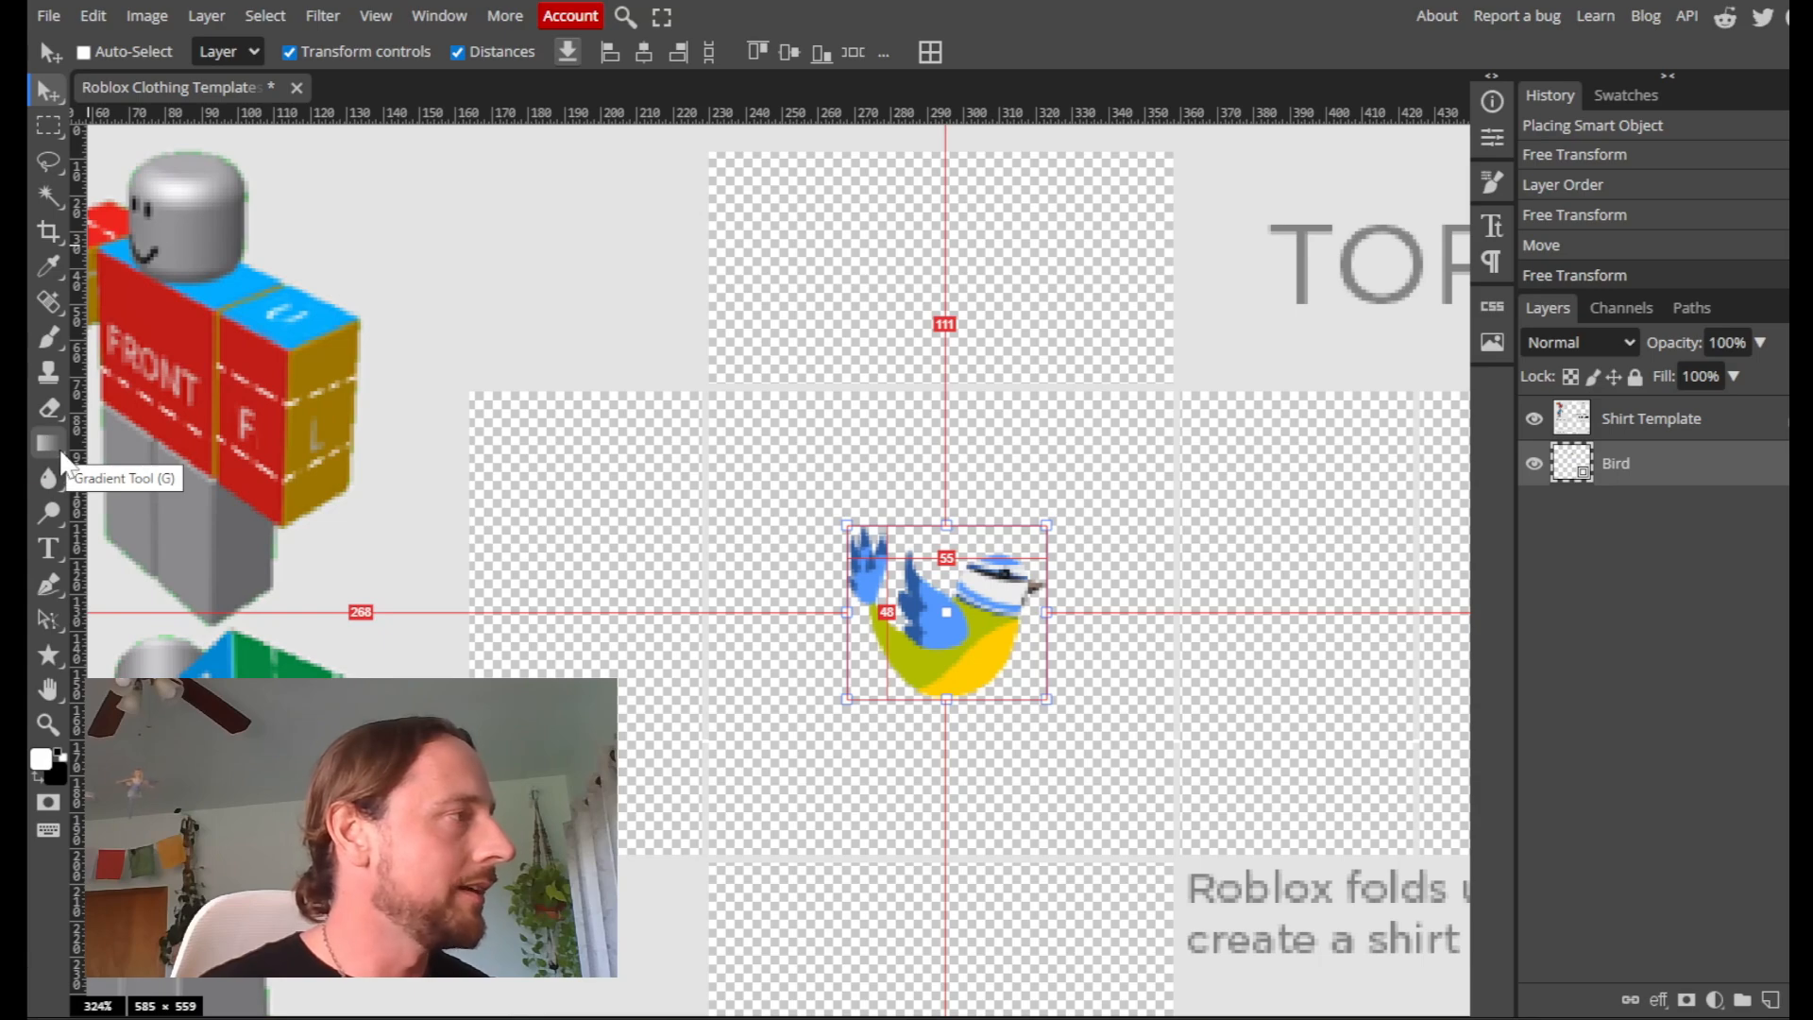
{"action": "right_click", "coordinate": [60, 452]}
{"action": "left_click", "coordinate": [113, 457]}
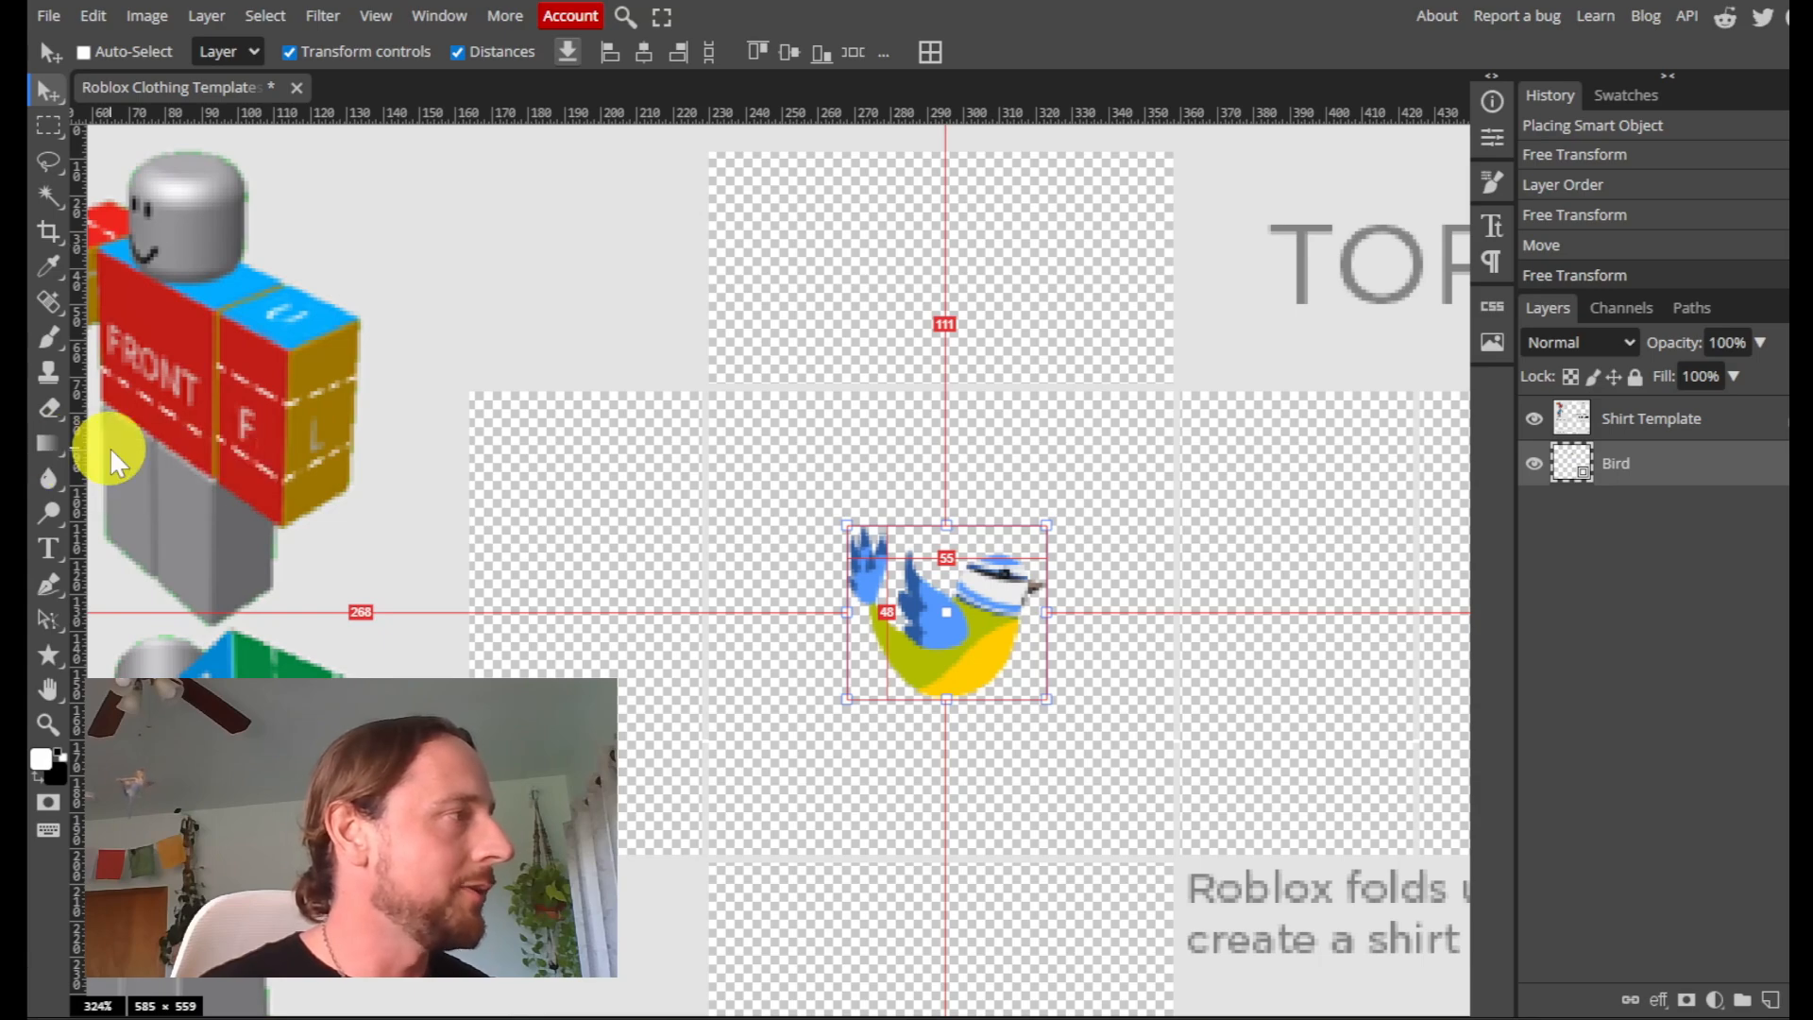
{"action": "left_click", "coordinate": [52, 451]}
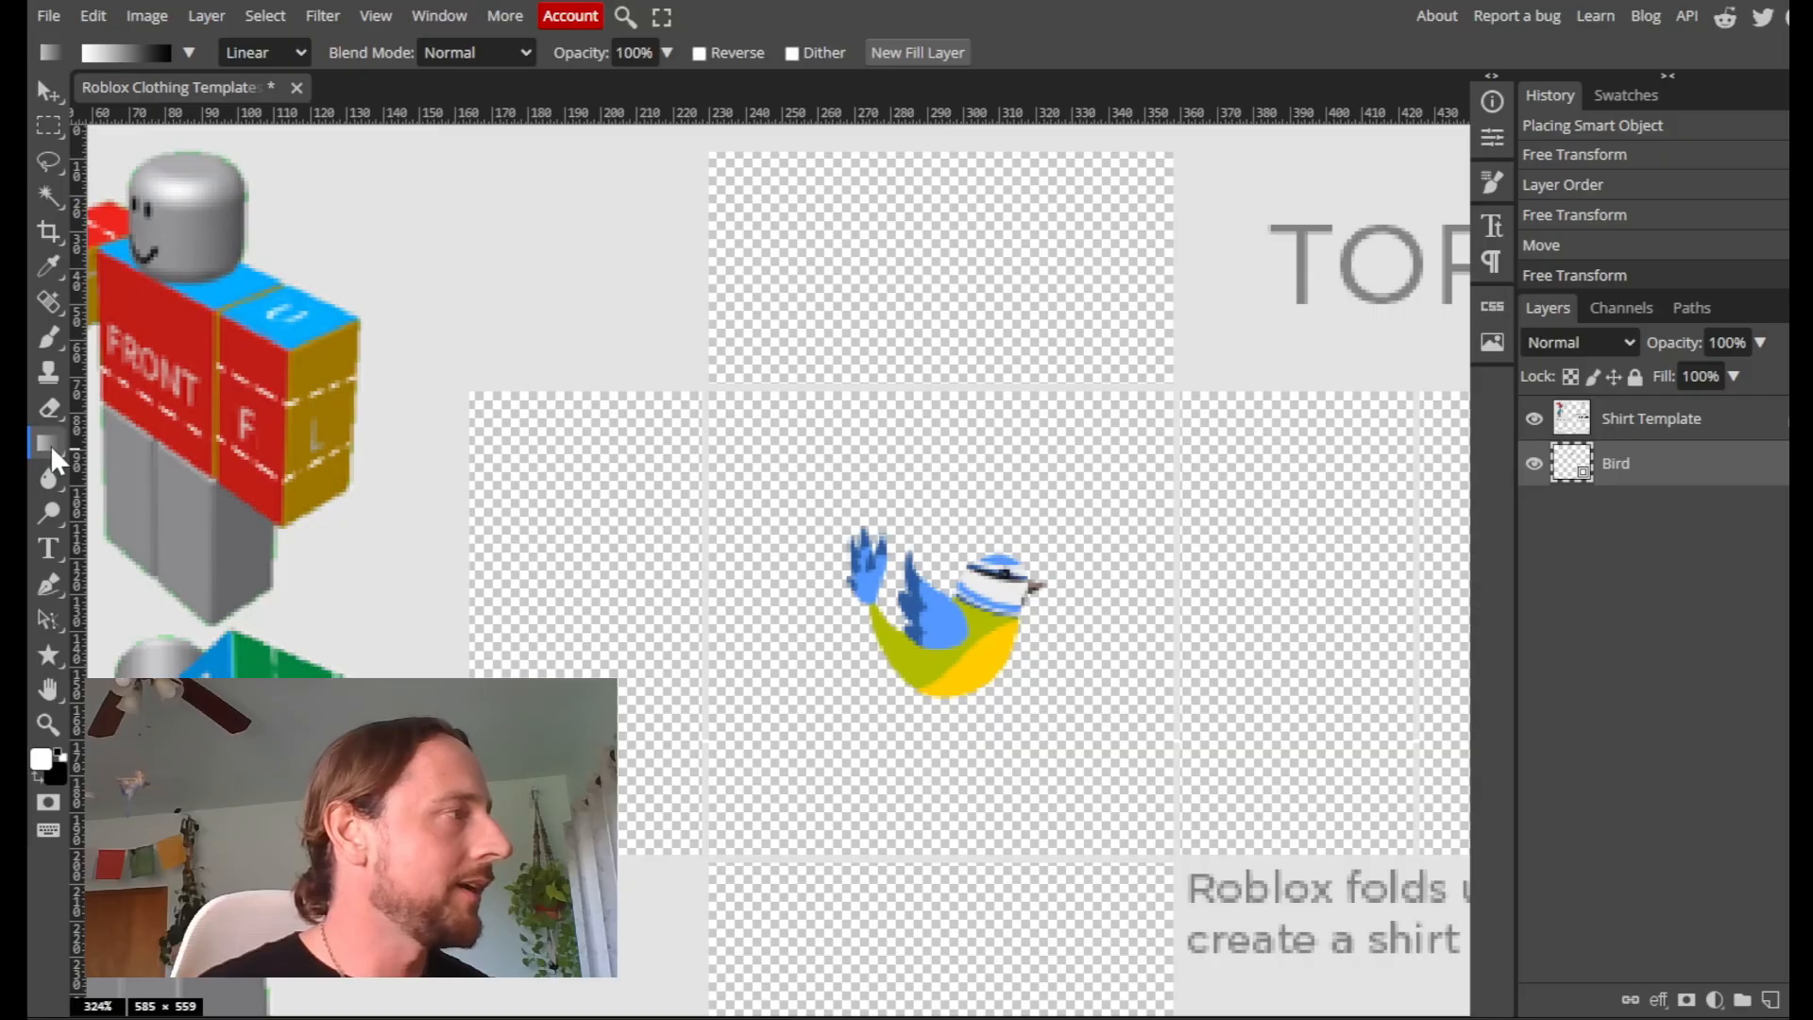
{"action": "right_click", "coordinate": [60, 444]}
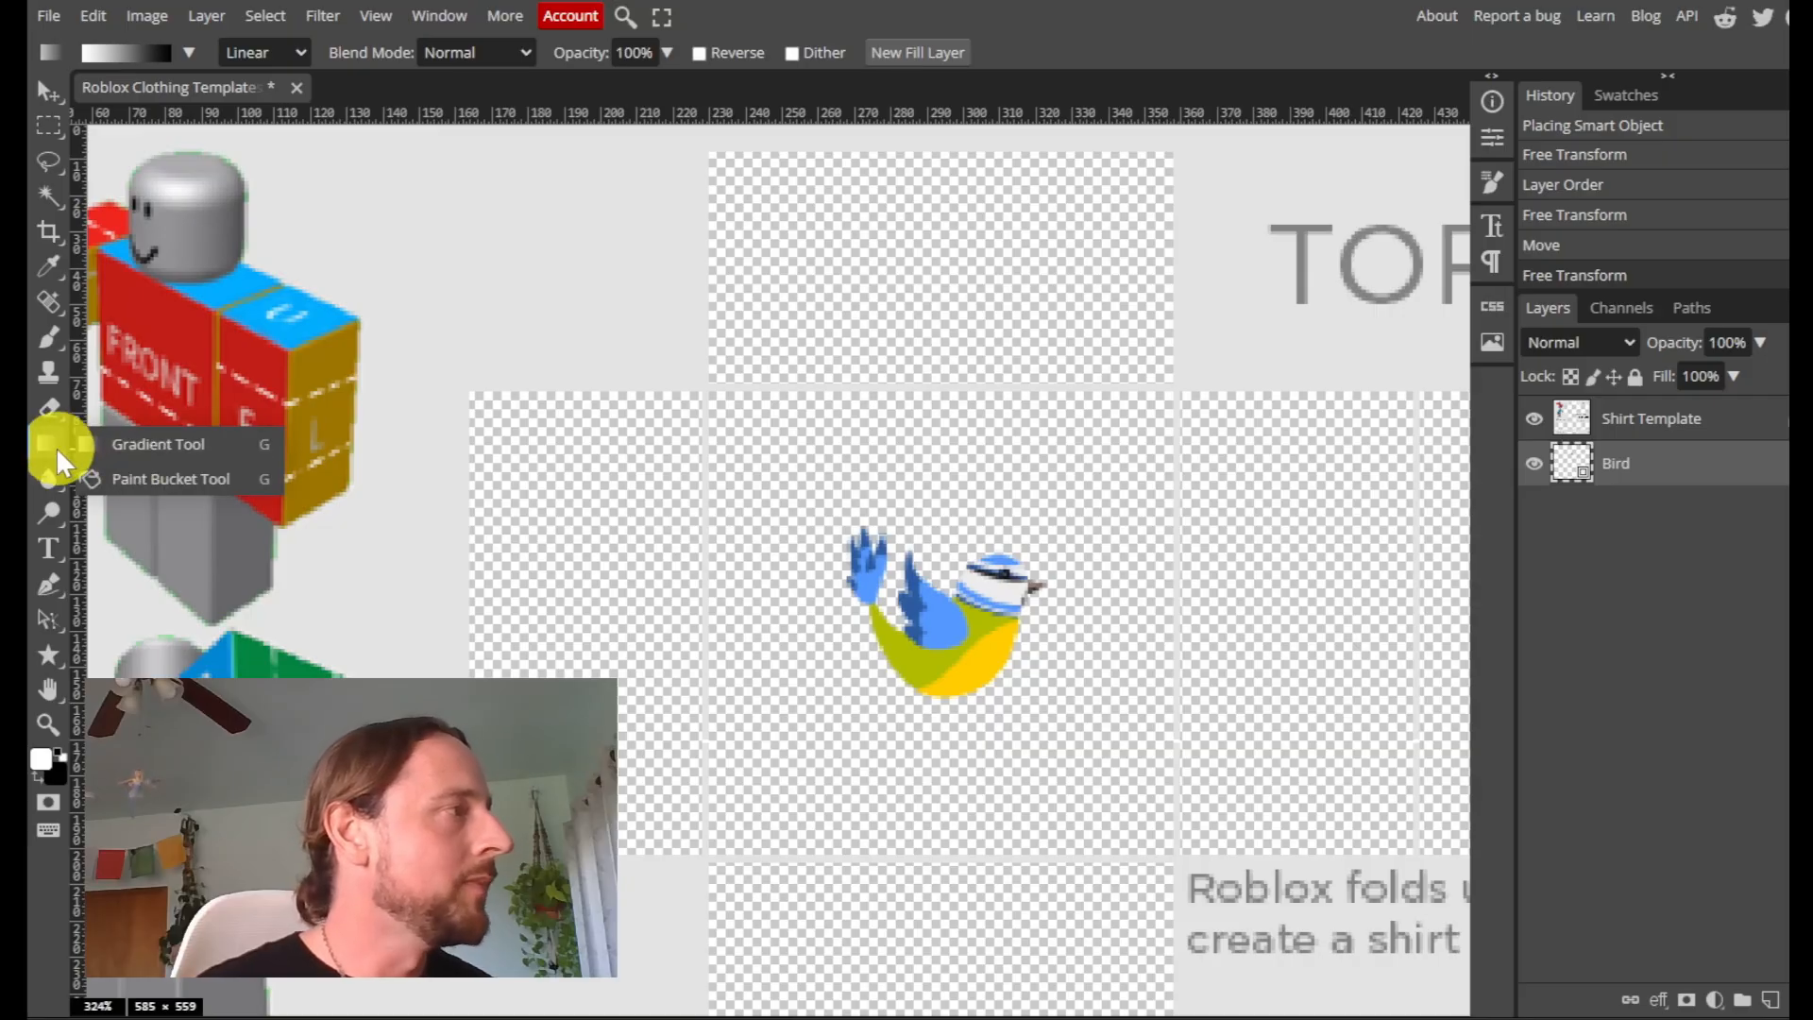
{"action": "left_click", "coordinate": [60, 170]}
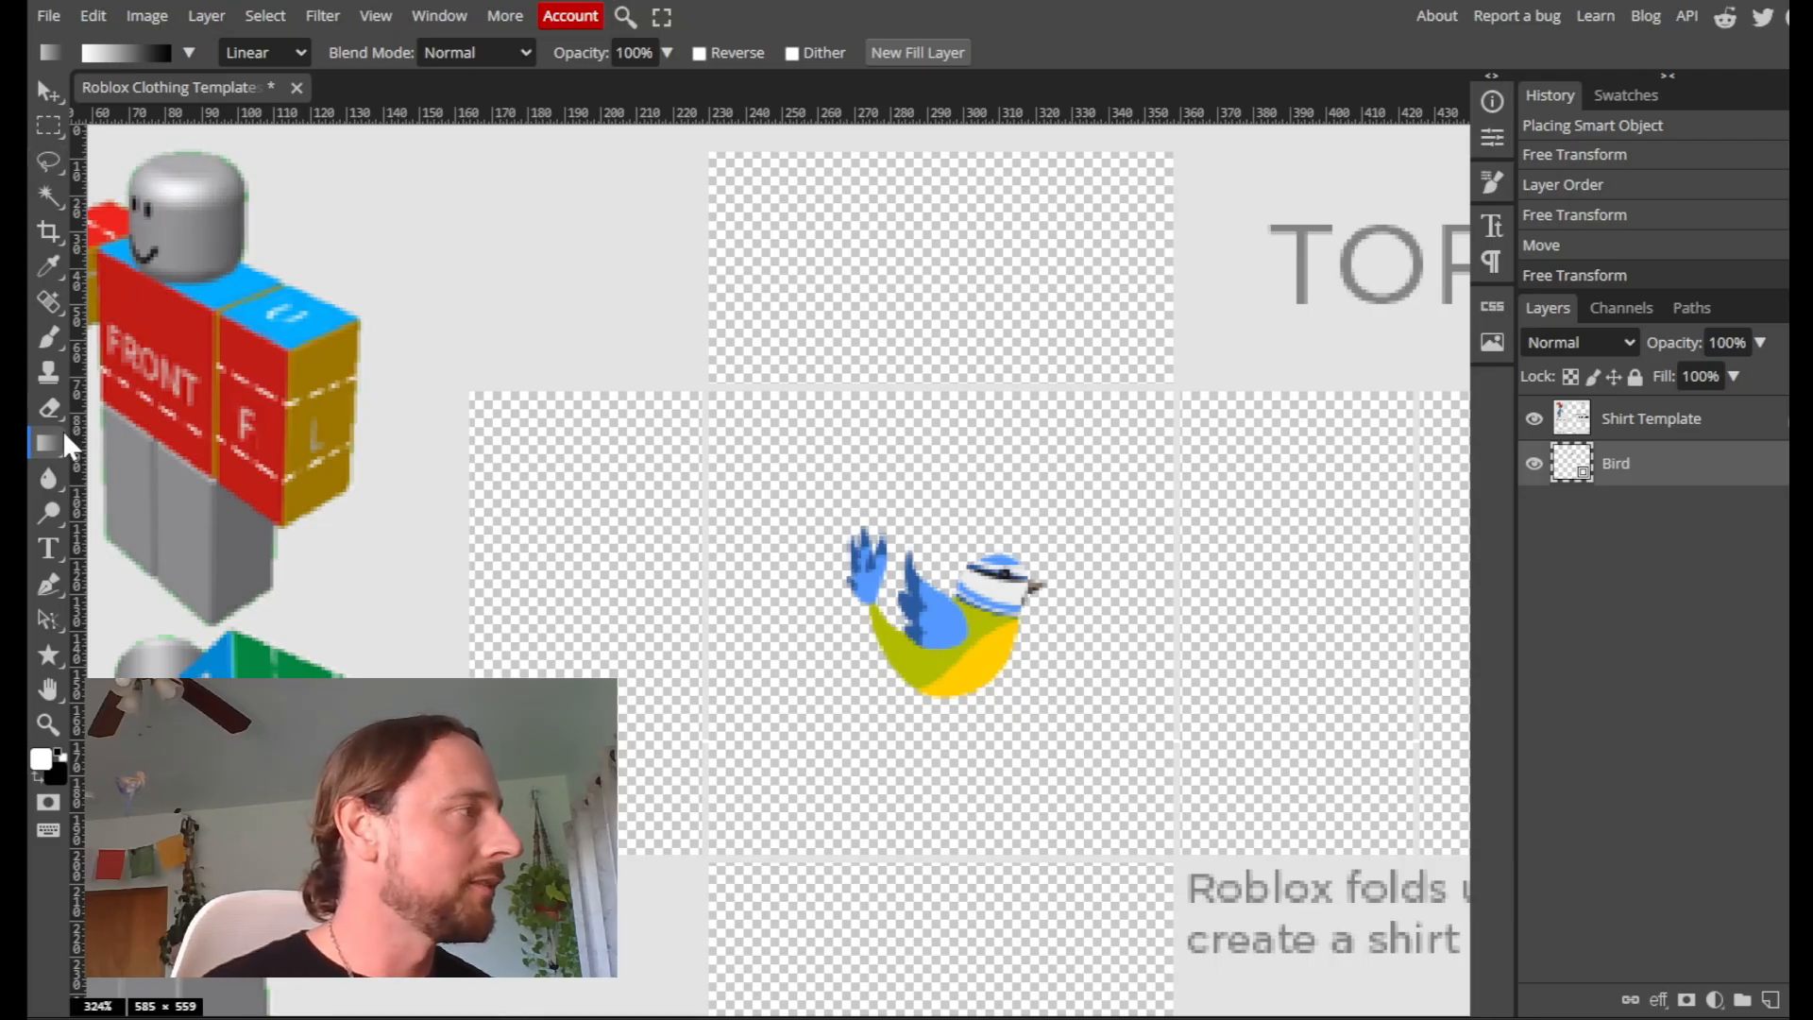
{"action": "mouse_move", "coordinate": [58, 452]}
{"action": "left_mouse_down"}
{"action": "mouse_move", "coordinate": [145, 467]}
{"action": "mouse_move", "coordinate": [150, 445]}
{"action": "mouse_move", "coordinate": [59, 450]}
{"action": "mouse_move", "coordinate": [123, 451]}
{"action": "left_mouse_up"}
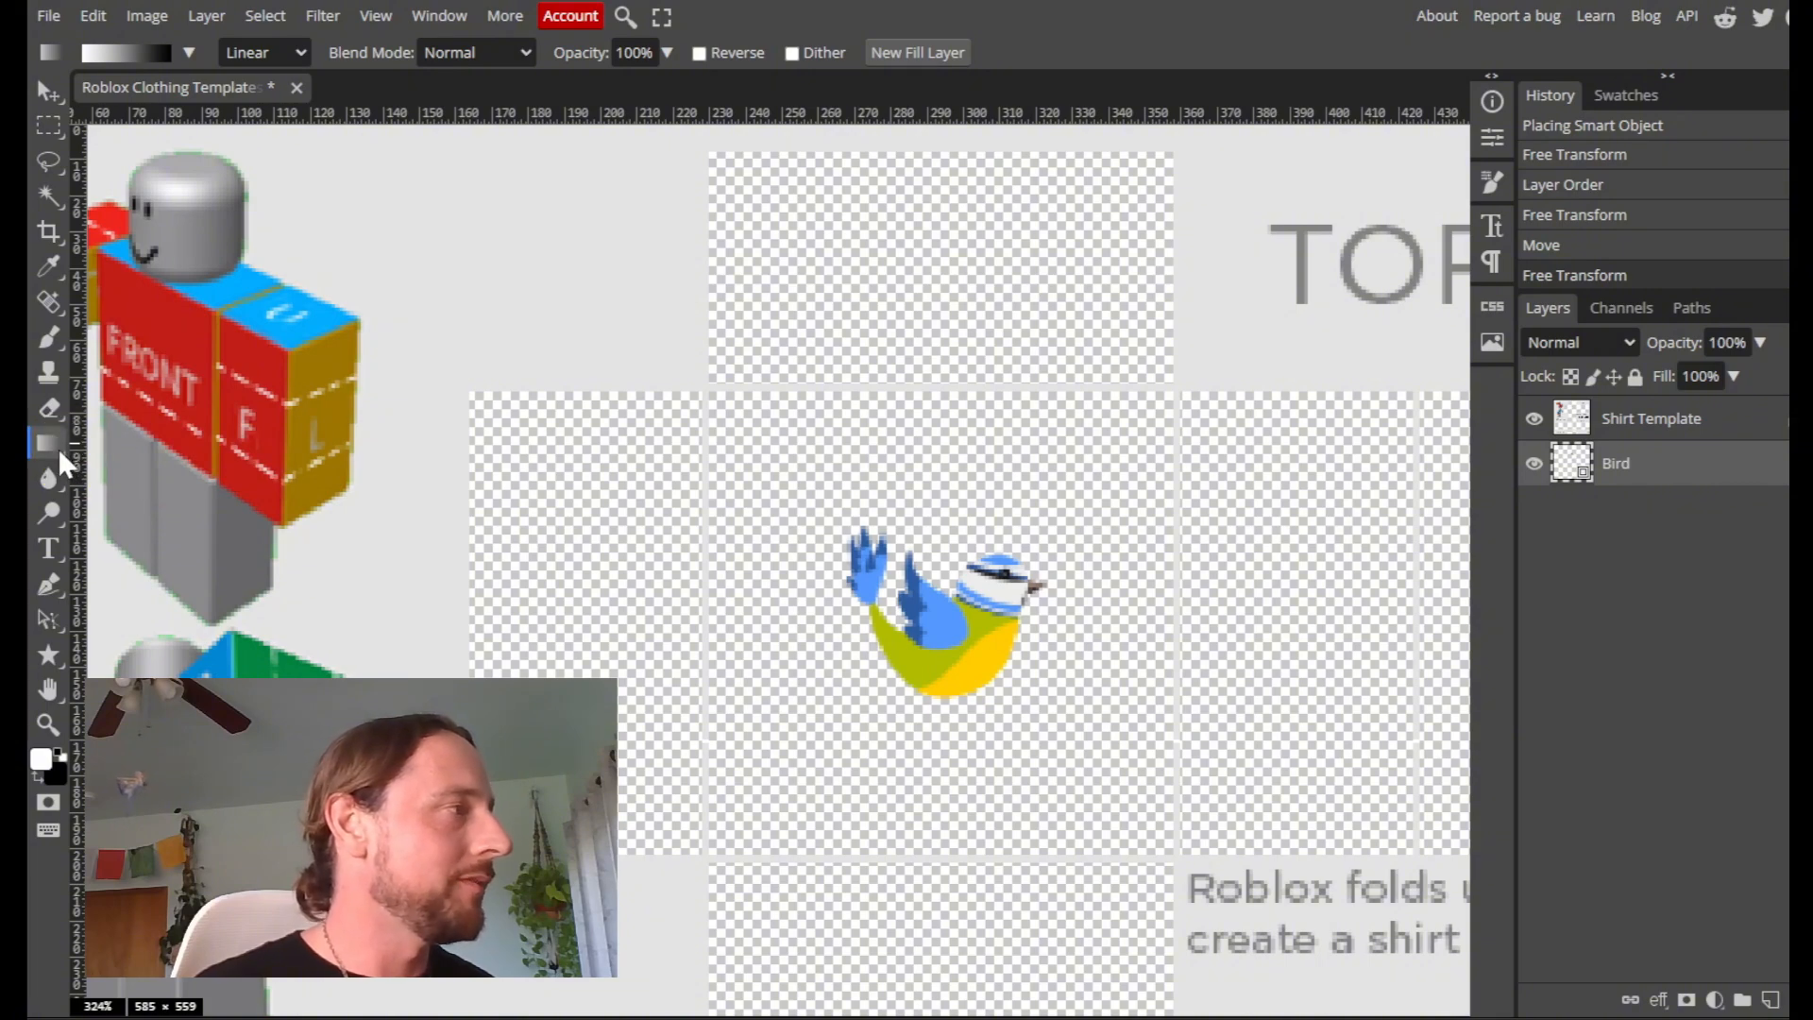
{"action": "left_click_drag", "start_coordinate": [58, 447], "coordinate": [102, 434]}
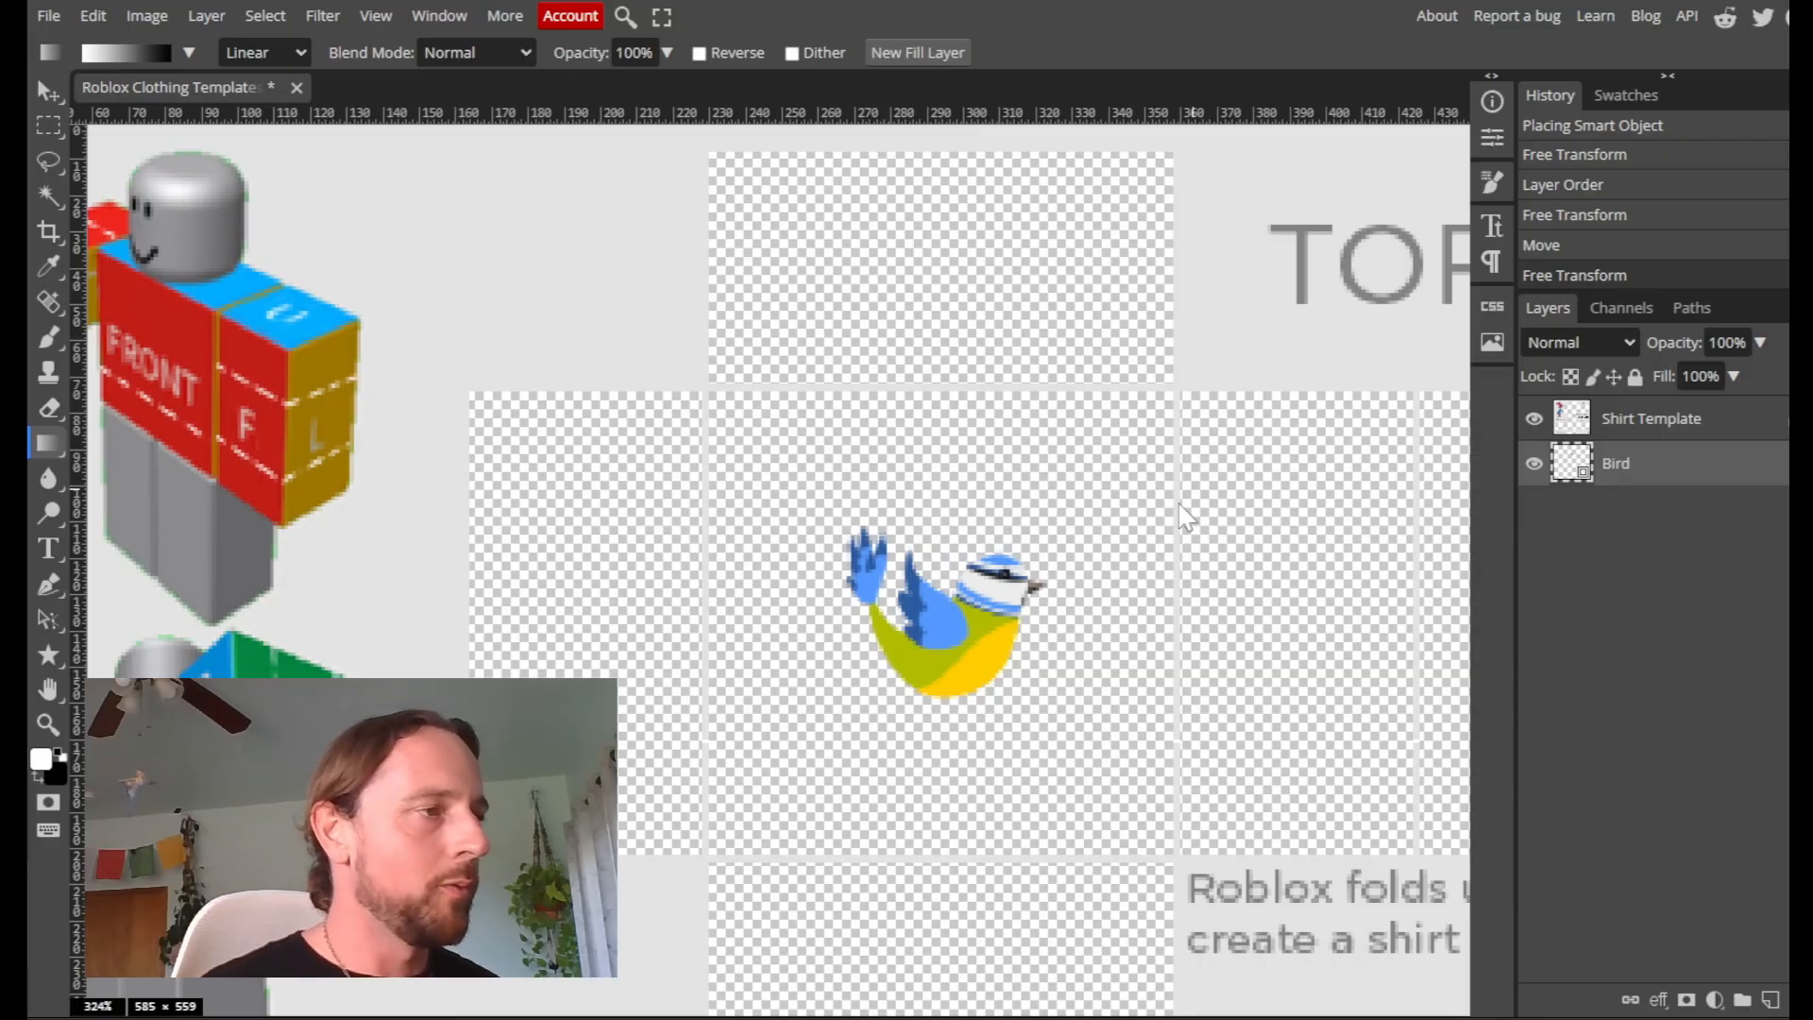
Make a rectangular selection enclosing all the torso panels of the shirt template
{"action": "scroll", "coordinate": [1071, 514], "scroll_direction": "down", "scroll_amount": 5}
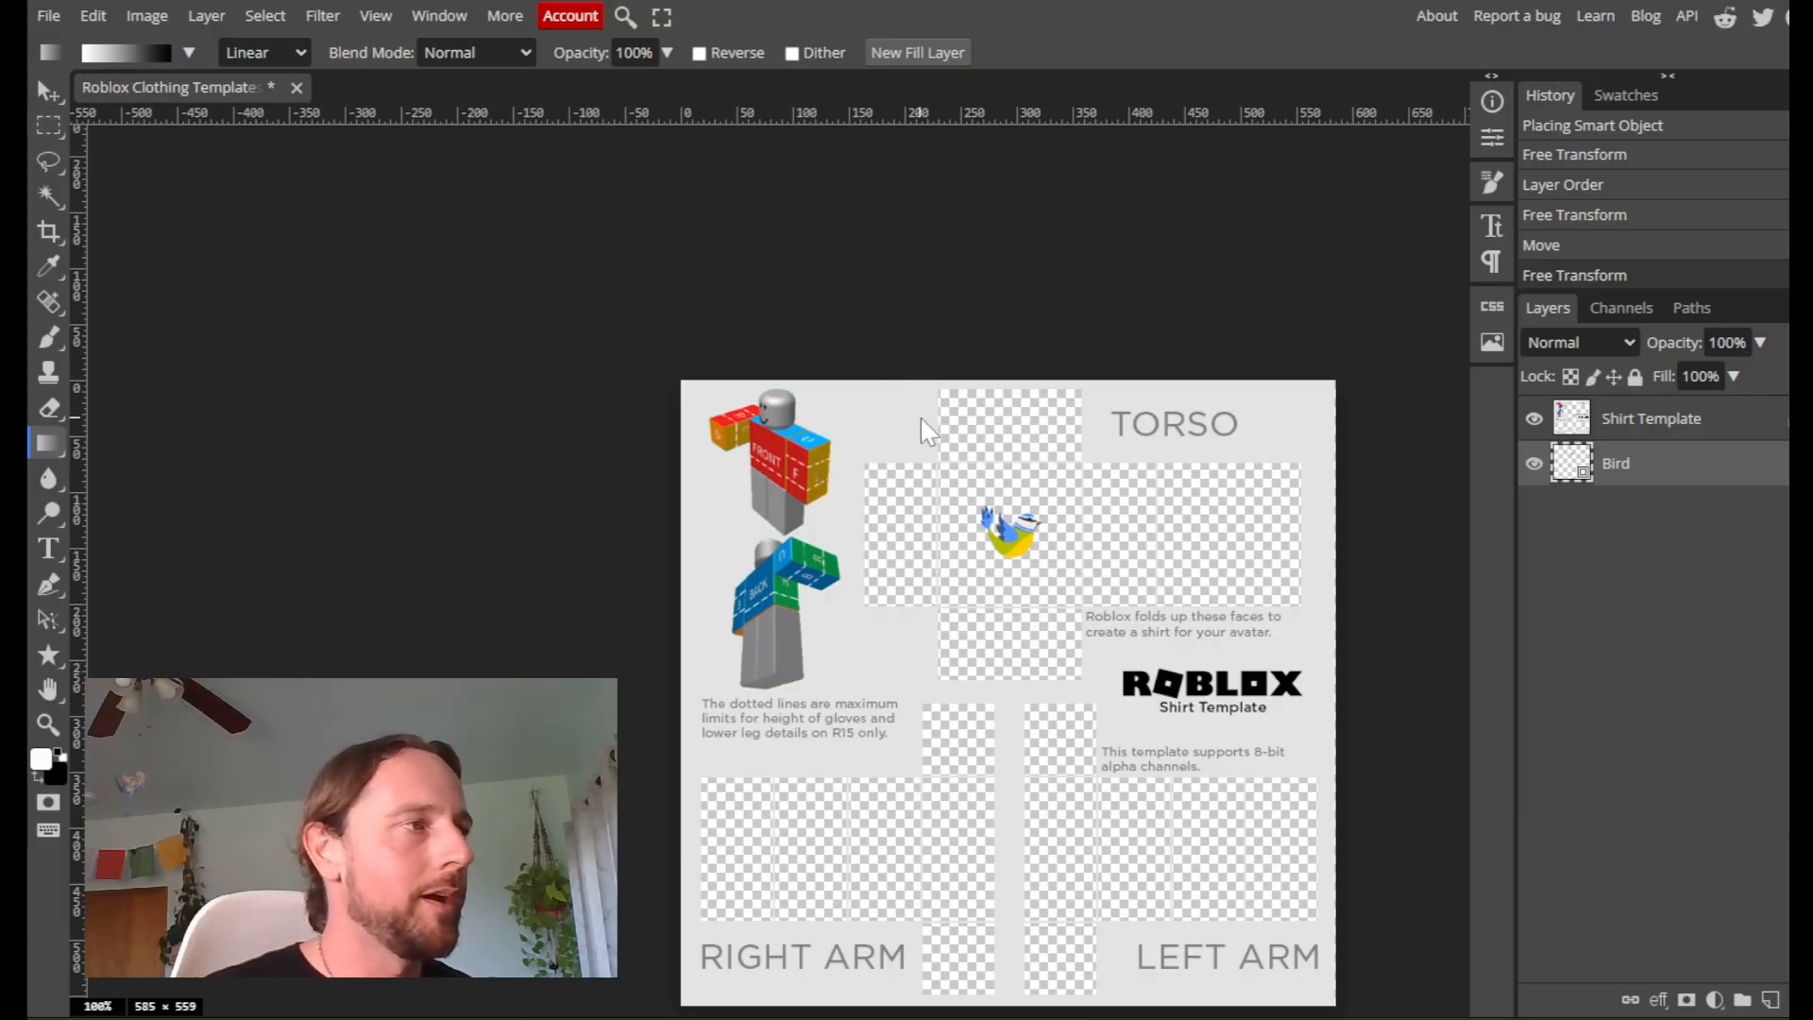
{"action": "left_click", "coordinate": [50, 128]}
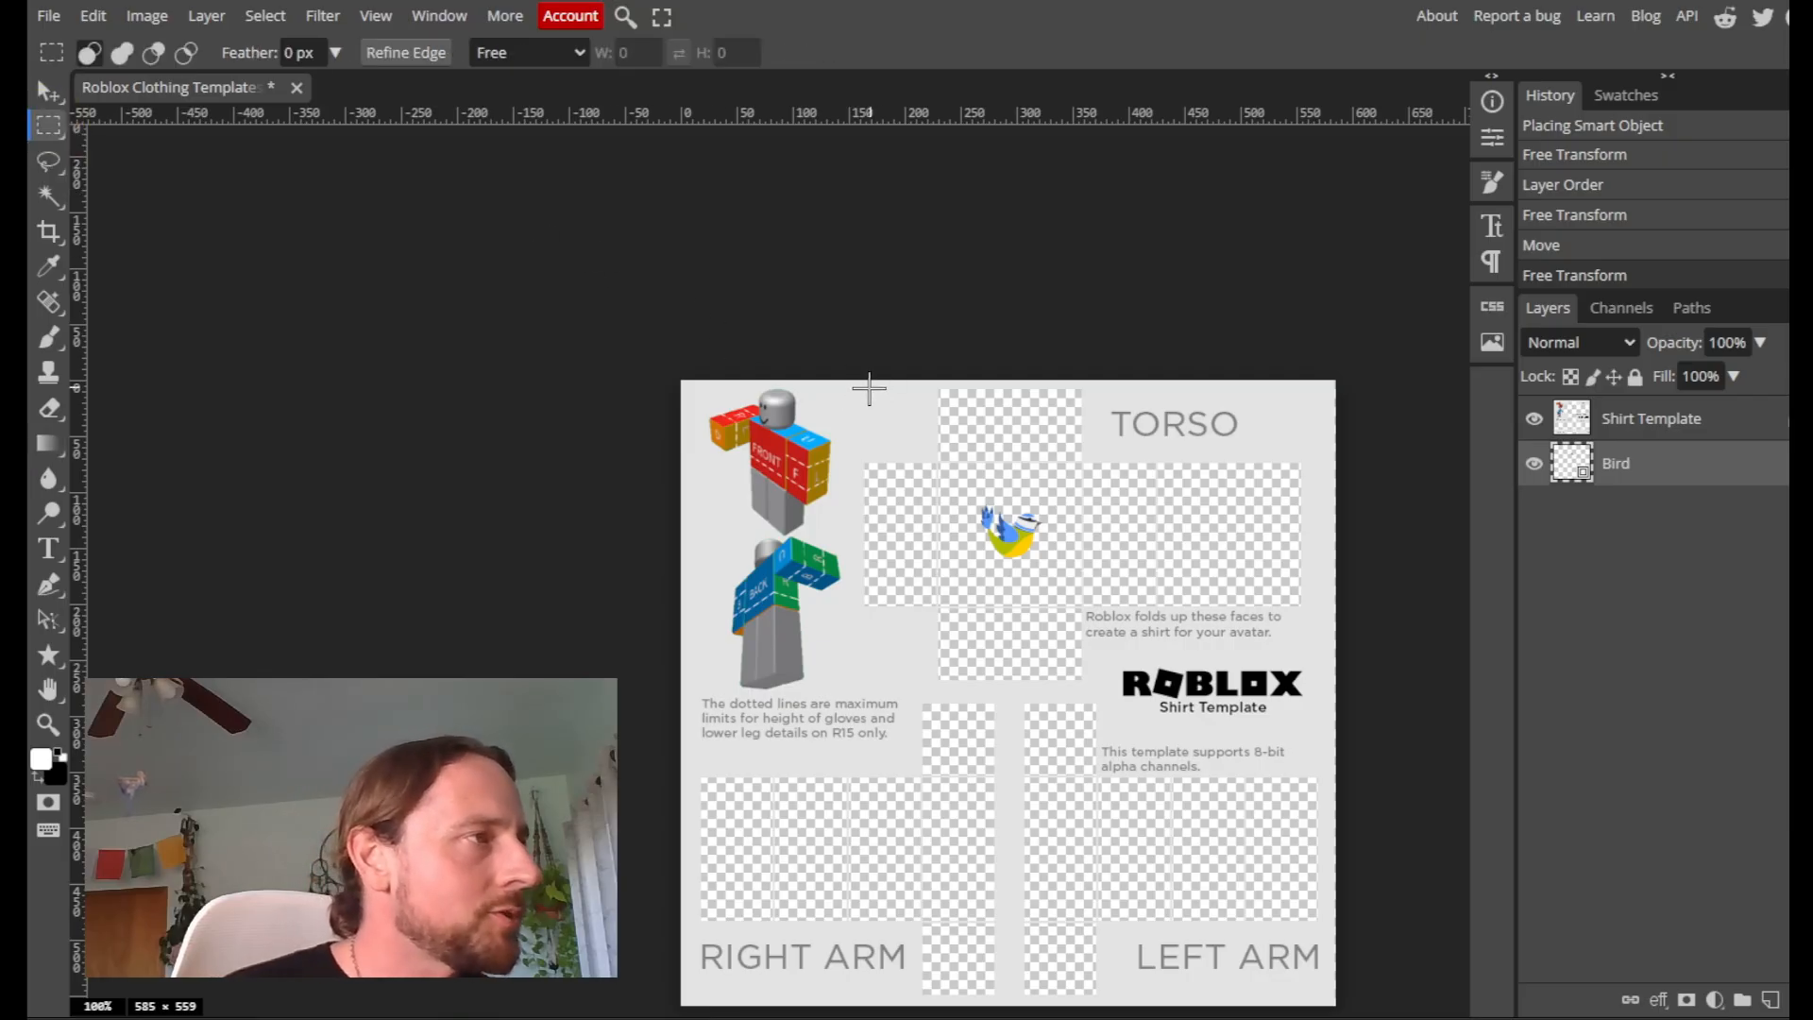
{"action": "left_click_drag", "start_coordinate": [864, 383], "coordinate": [1304, 680]}
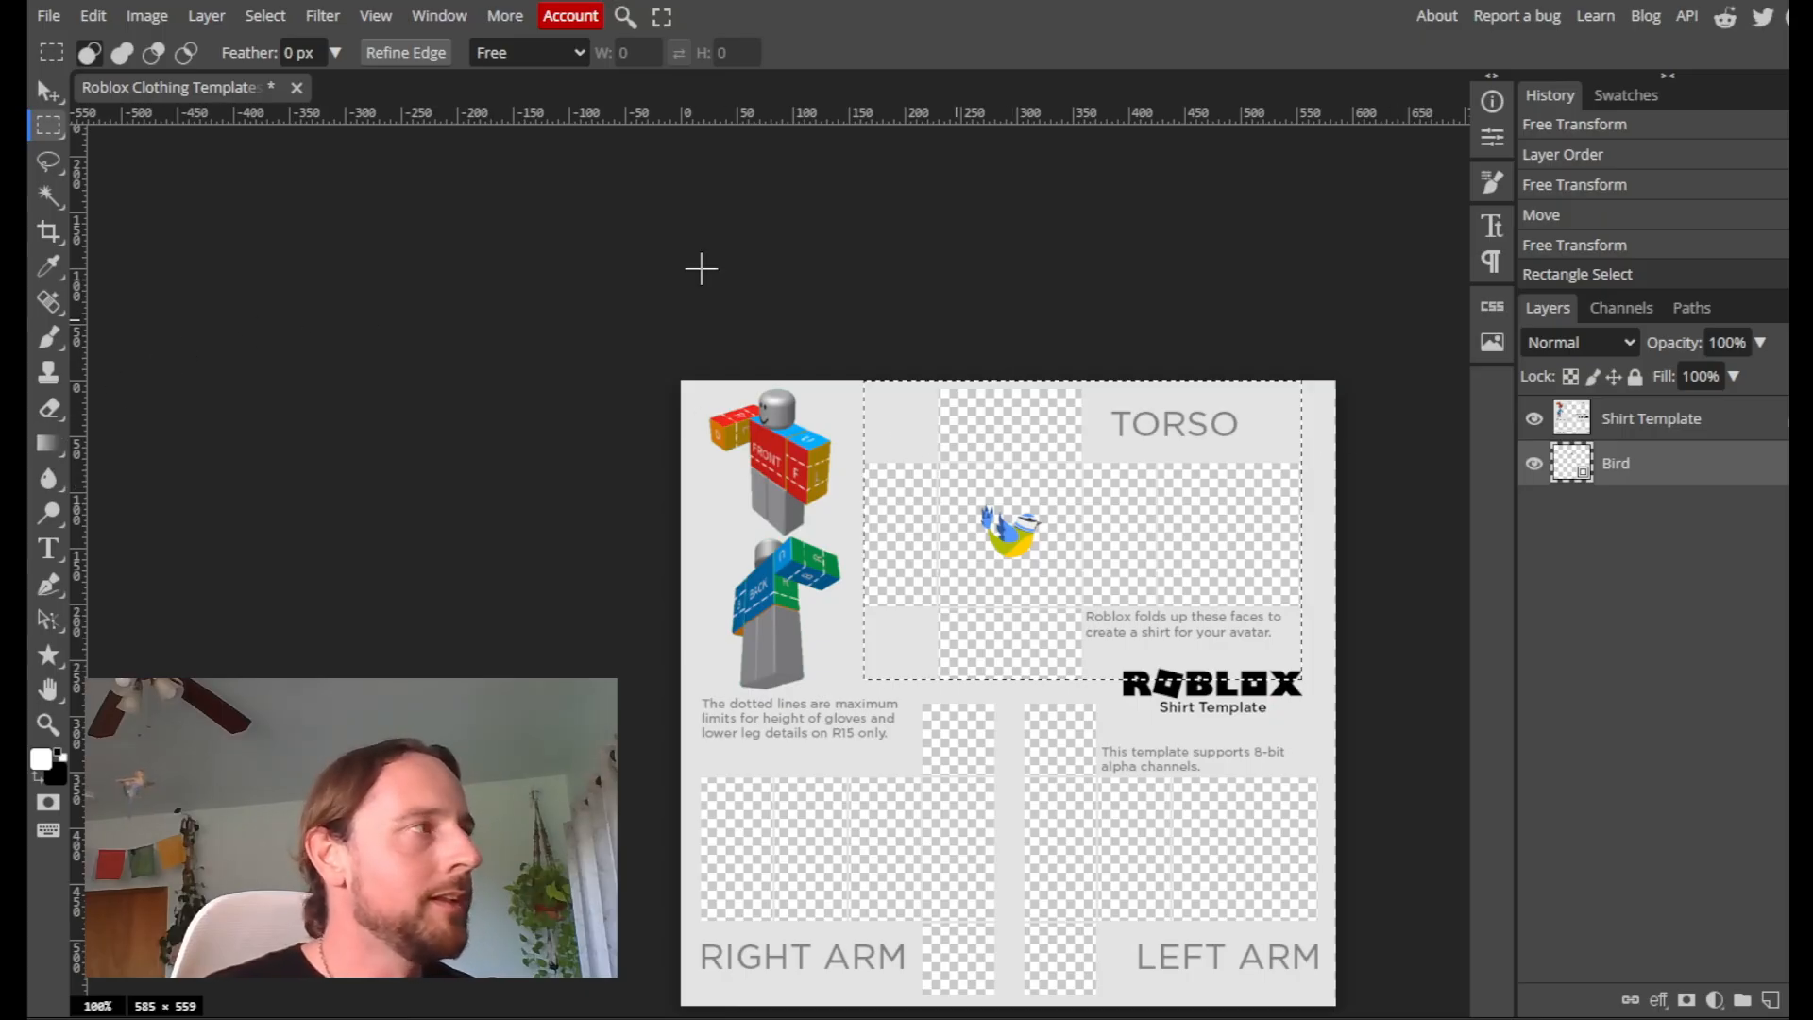
{"action": "right_click", "coordinate": [57, 132]}
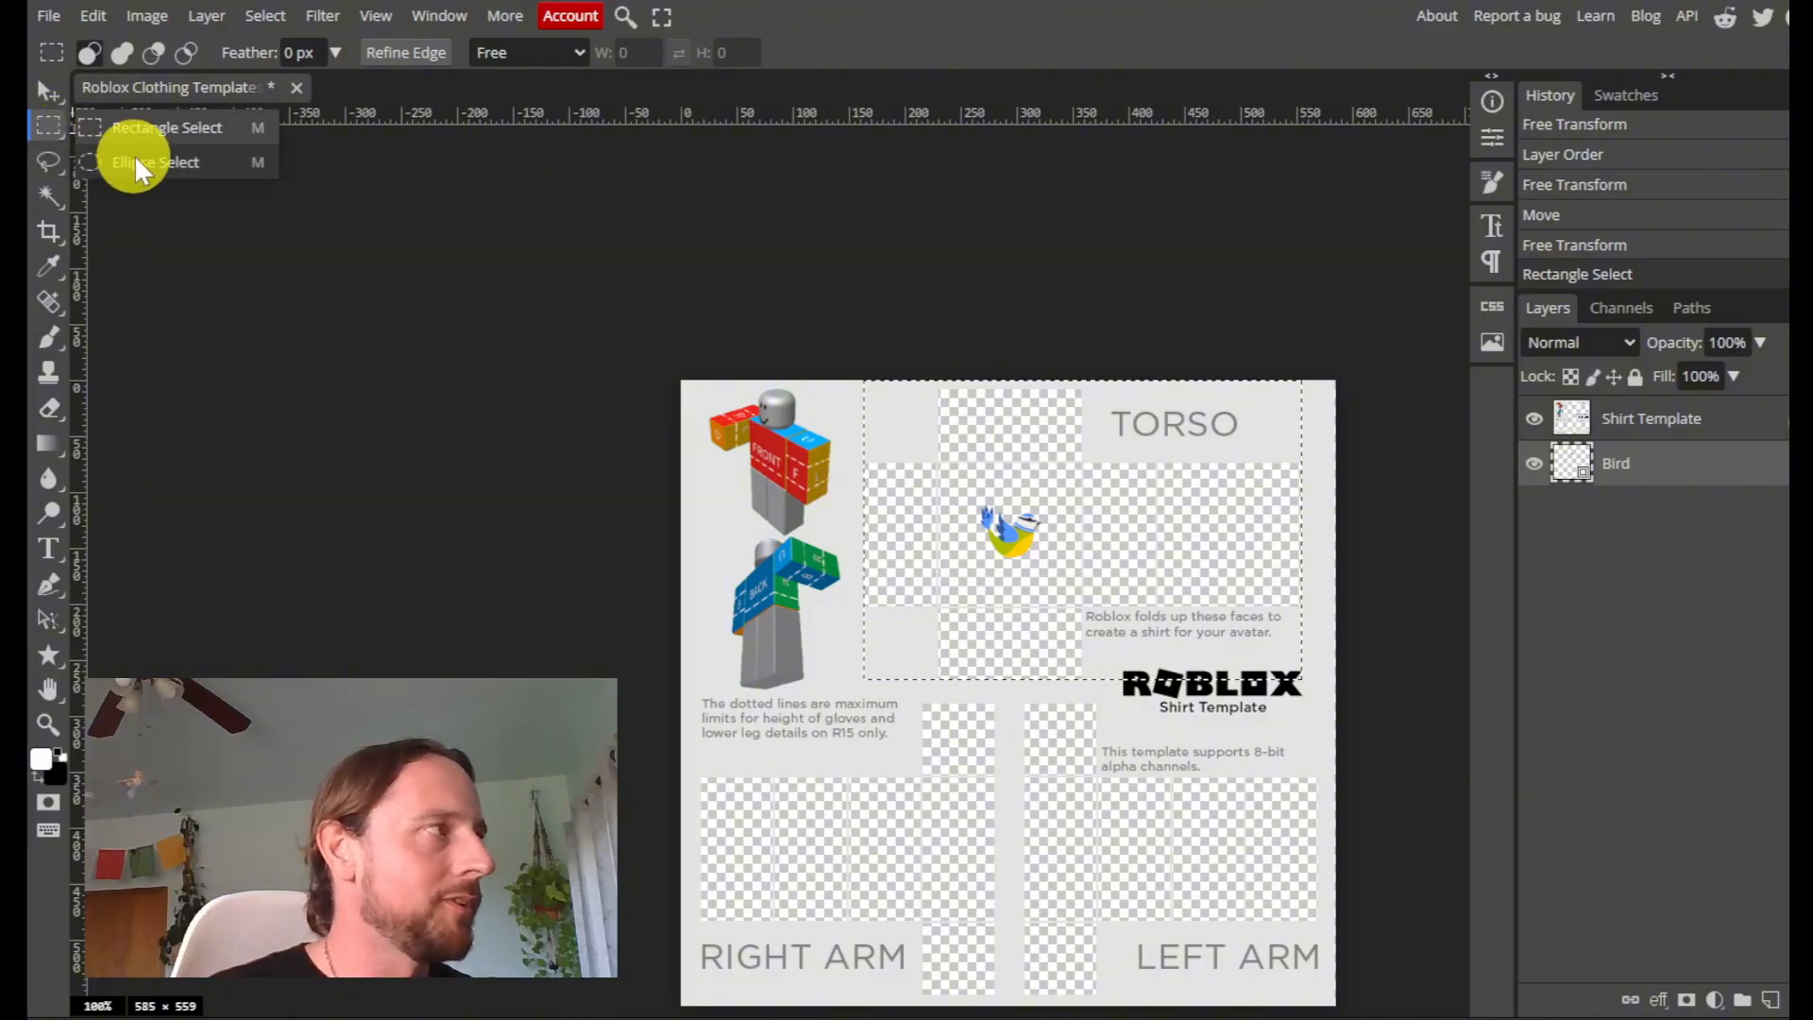
{"action": "left_click", "coordinate": [130, 161]}
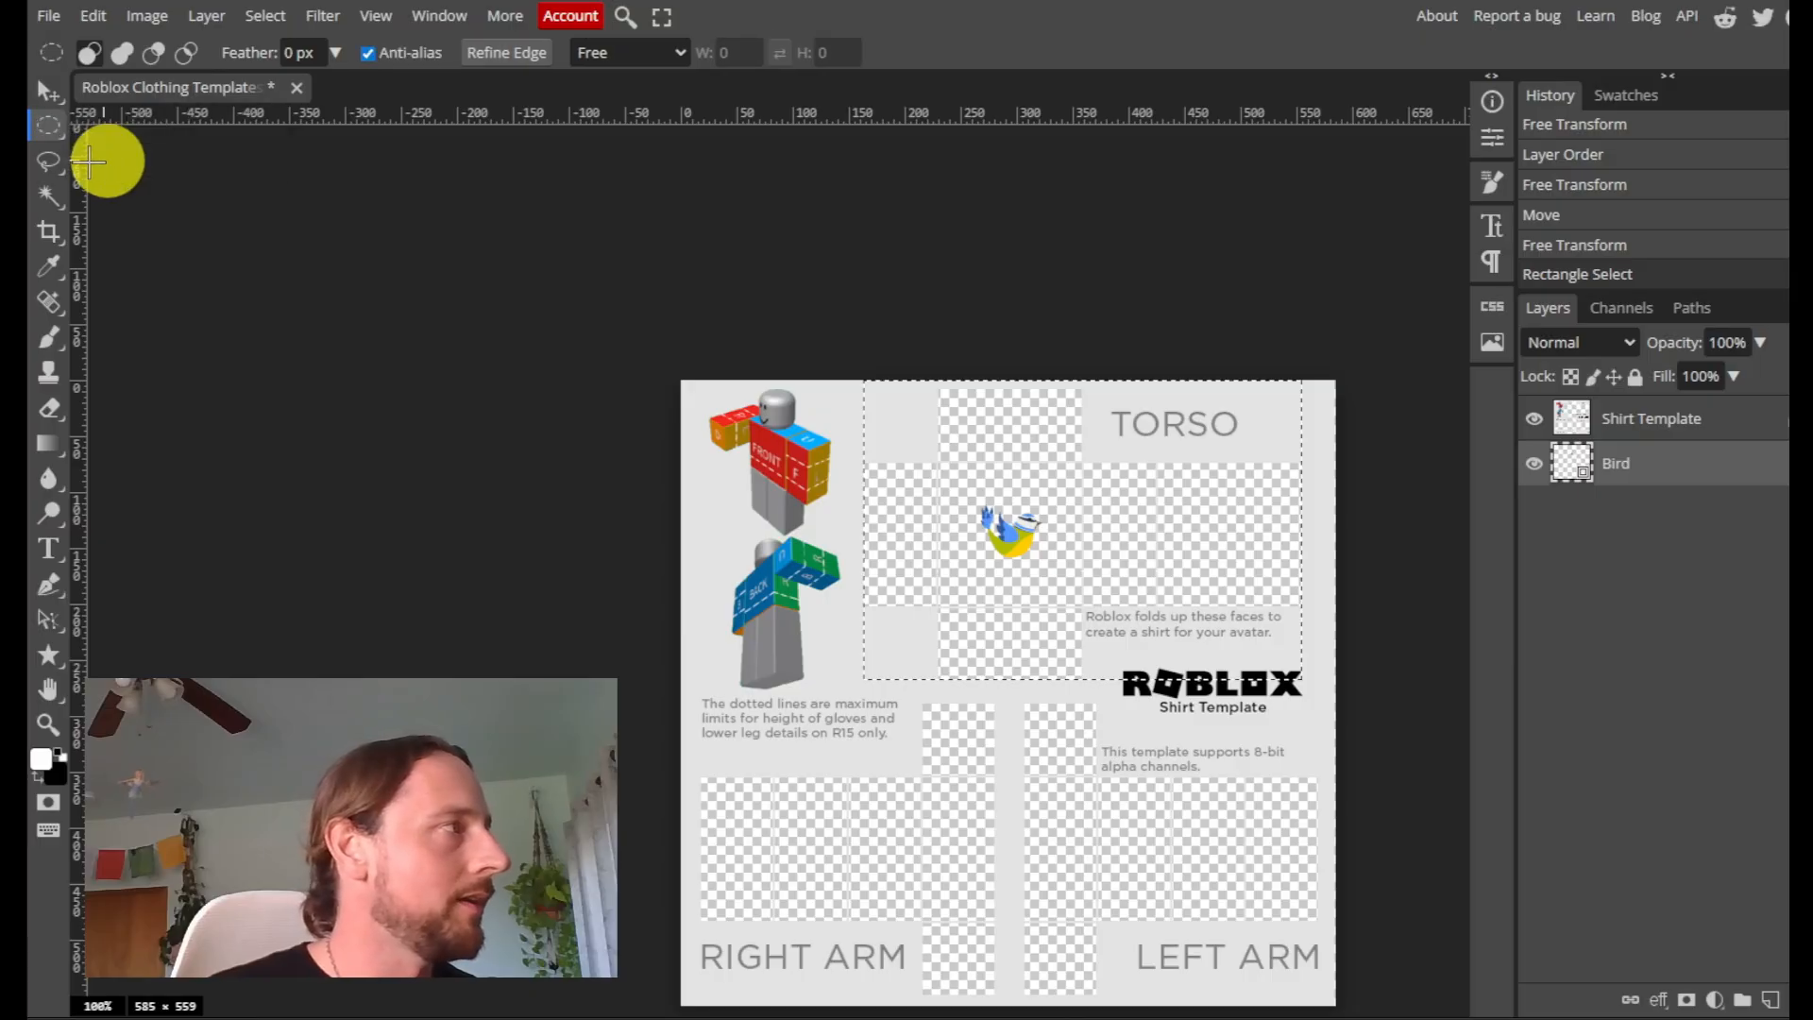
{"action": "right_click", "coordinate": [53, 164]}
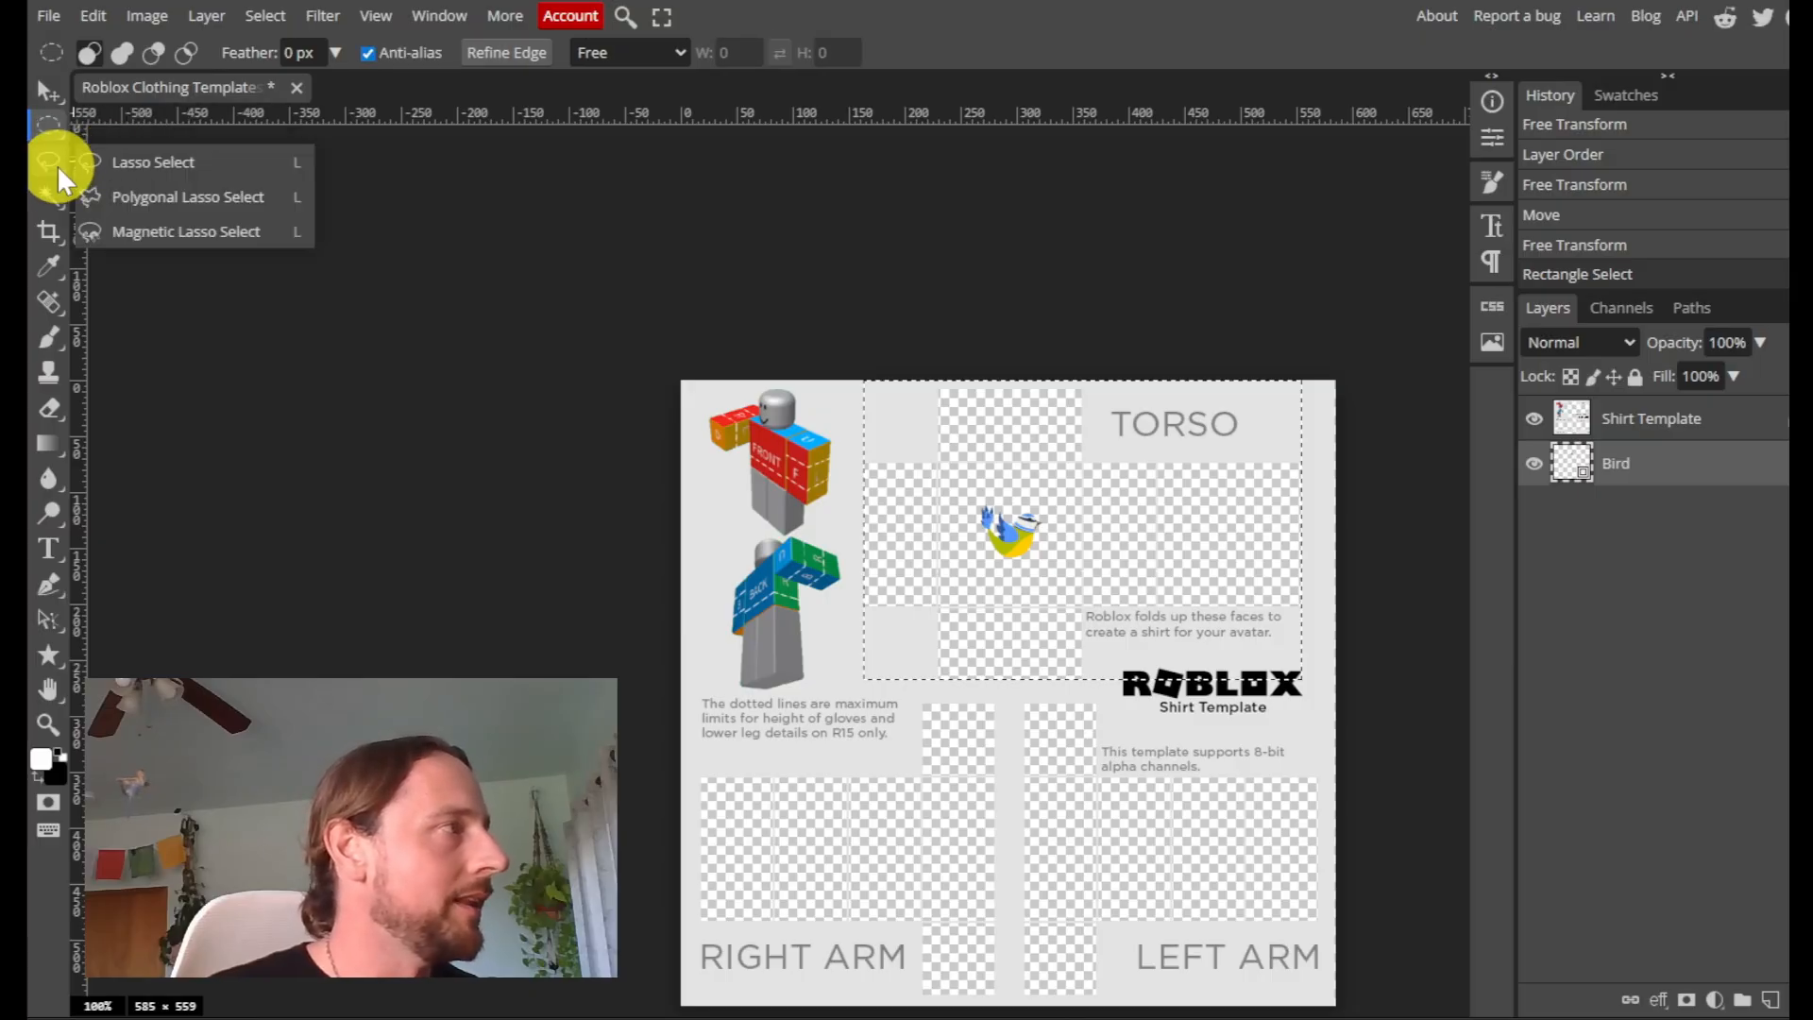
{"action": "left_click", "coordinate": [110, 163]}
{"action": "left_click_drag", "start_coordinate": [65, 166], "coordinate": [90, 189]}
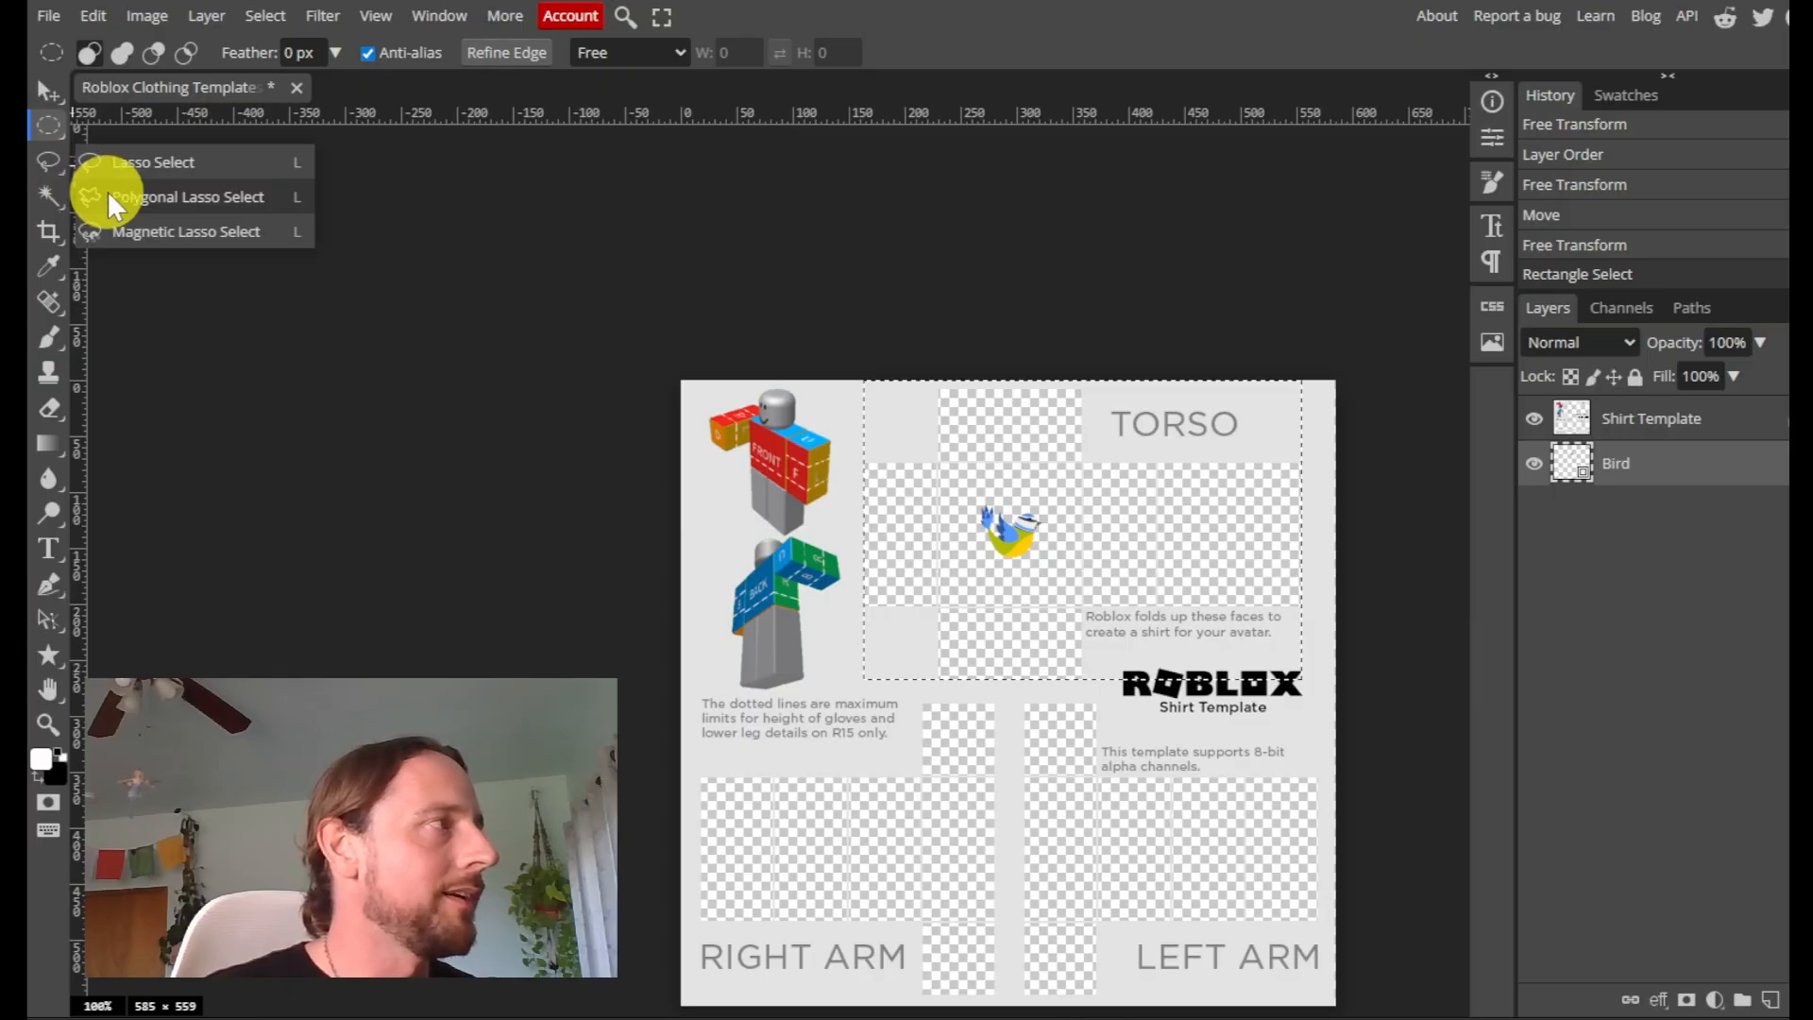
{"action": "right_click", "coordinate": [57, 129]}
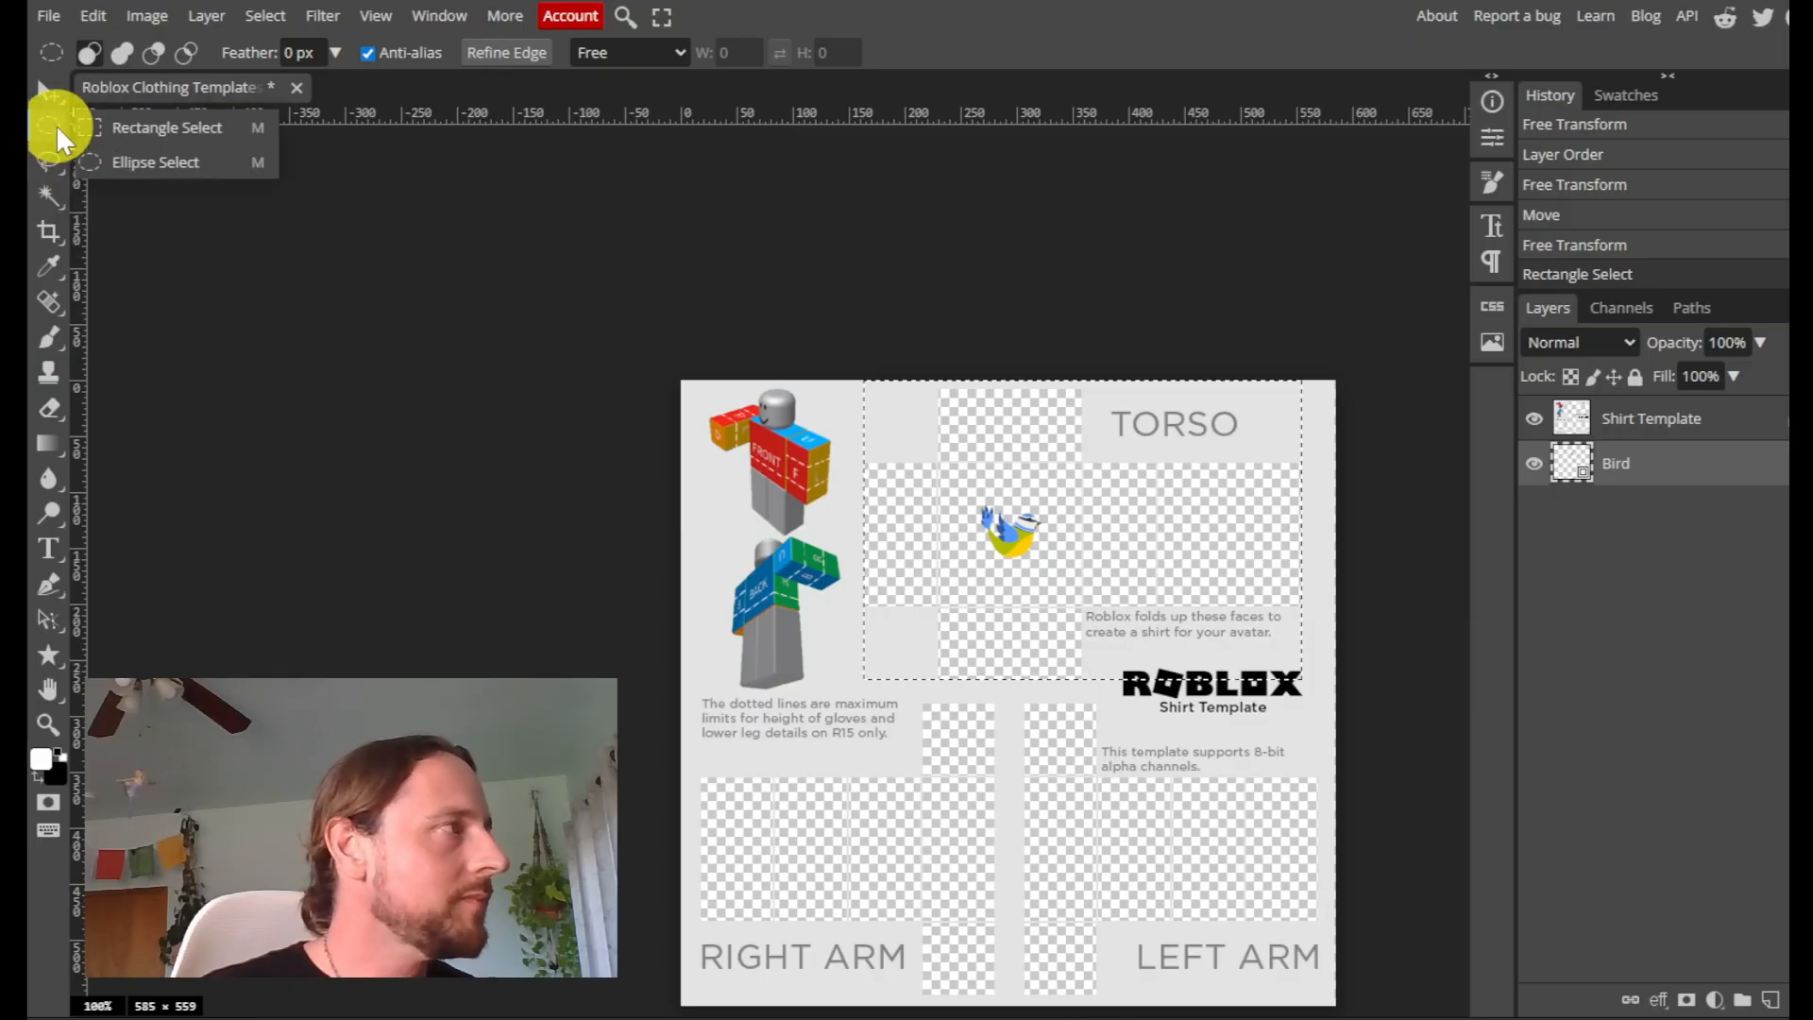
{"action": "left_click", "coordinate": [151, 128]}
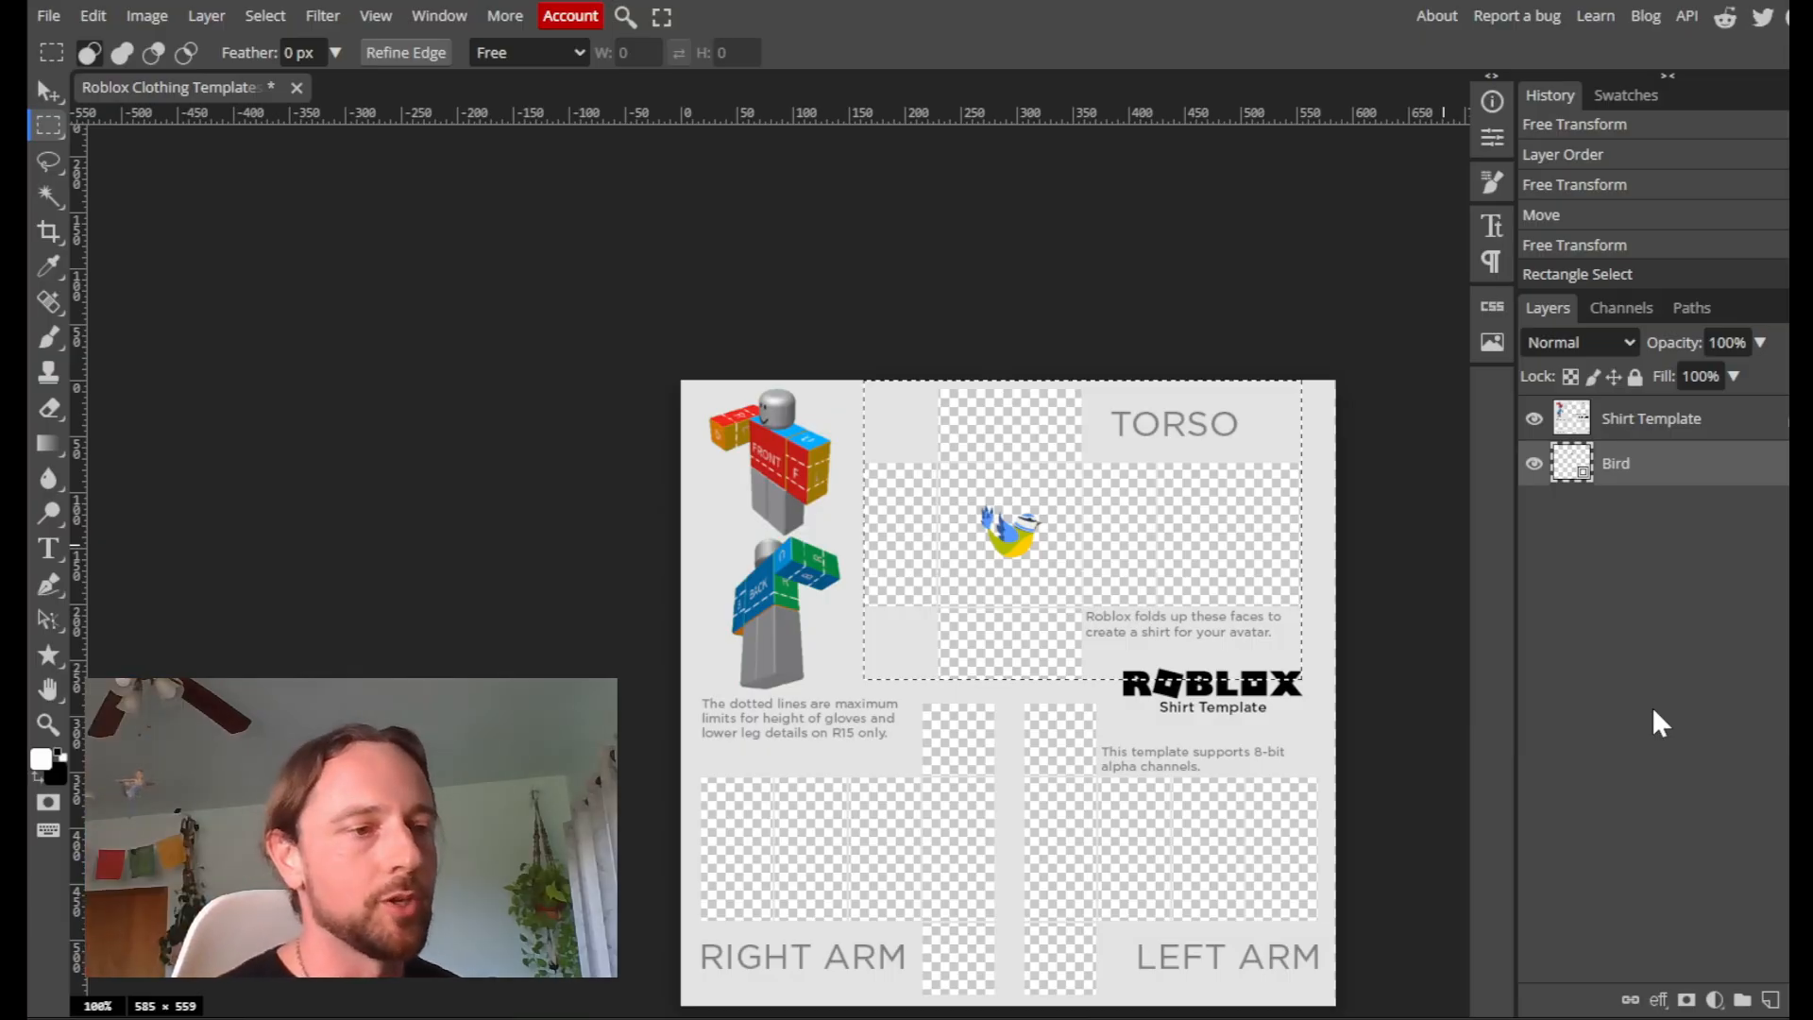
Add a new layer named BG Color, arrange the Bird layer above it, and make BG Color the active layer
{"action": "left_click", "coordinate": [1770, 999]}
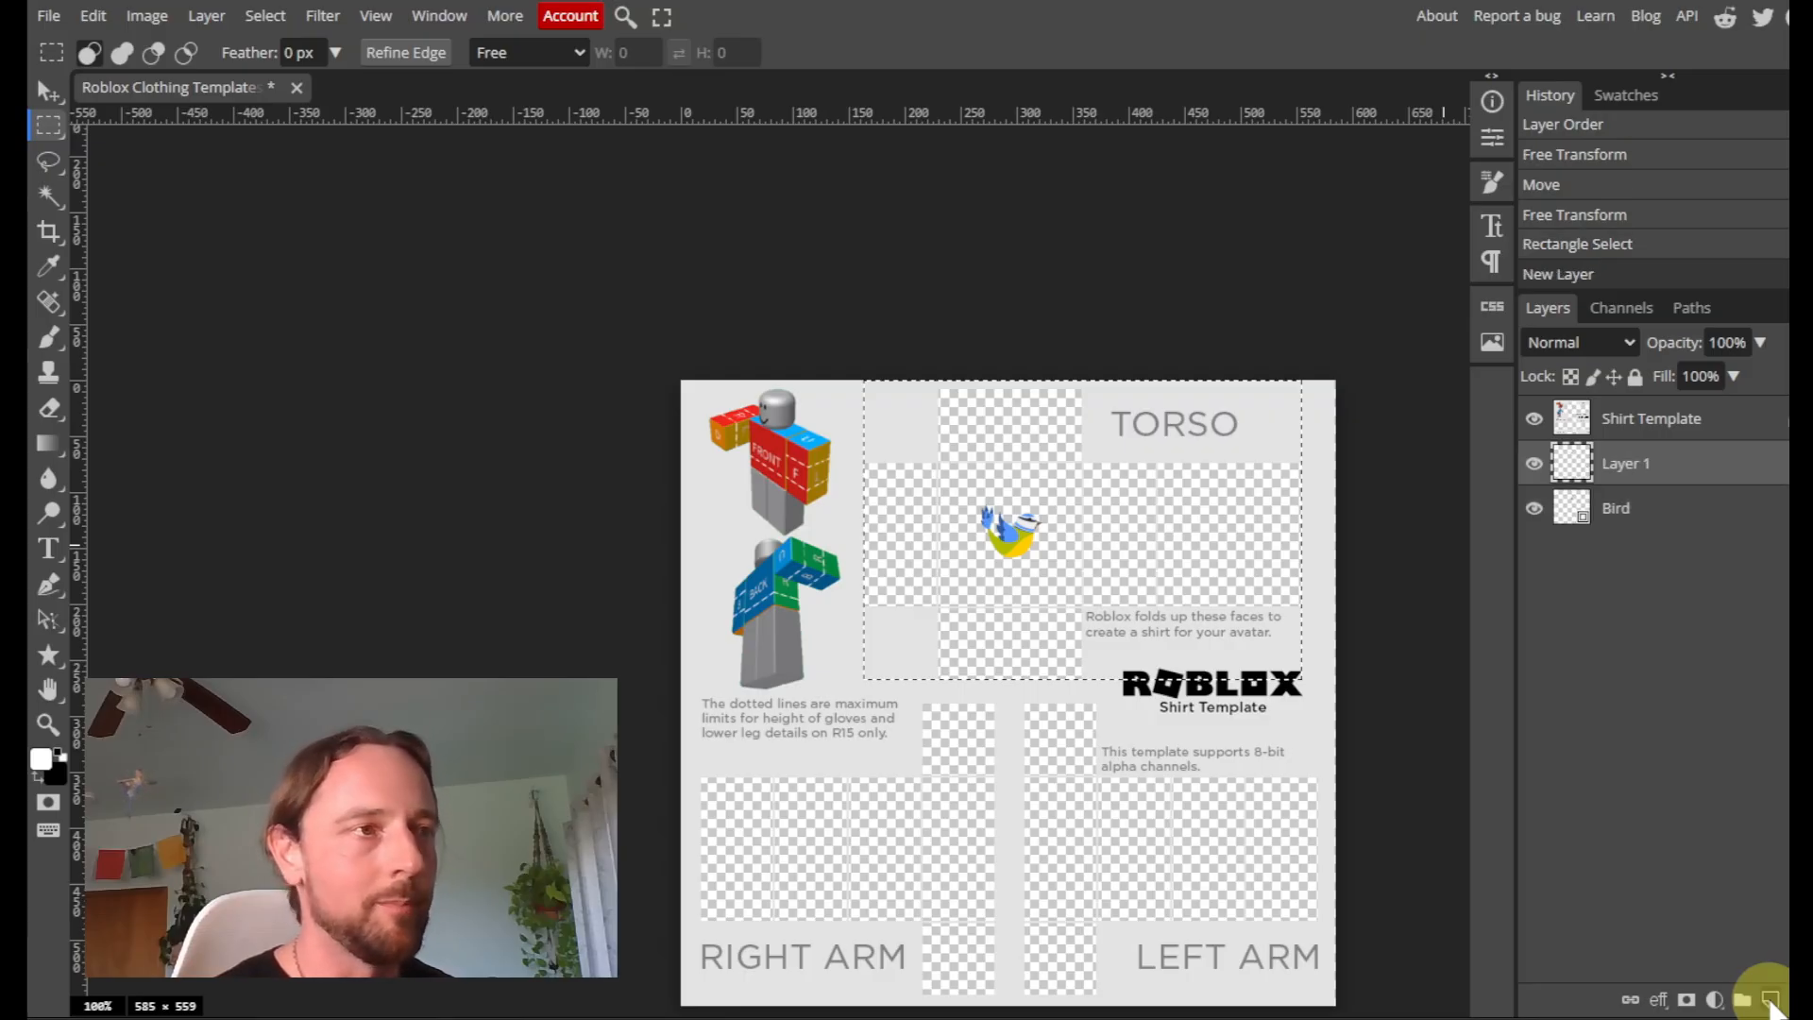
{"action": "double_click", "coordinate": [1620, 467]}
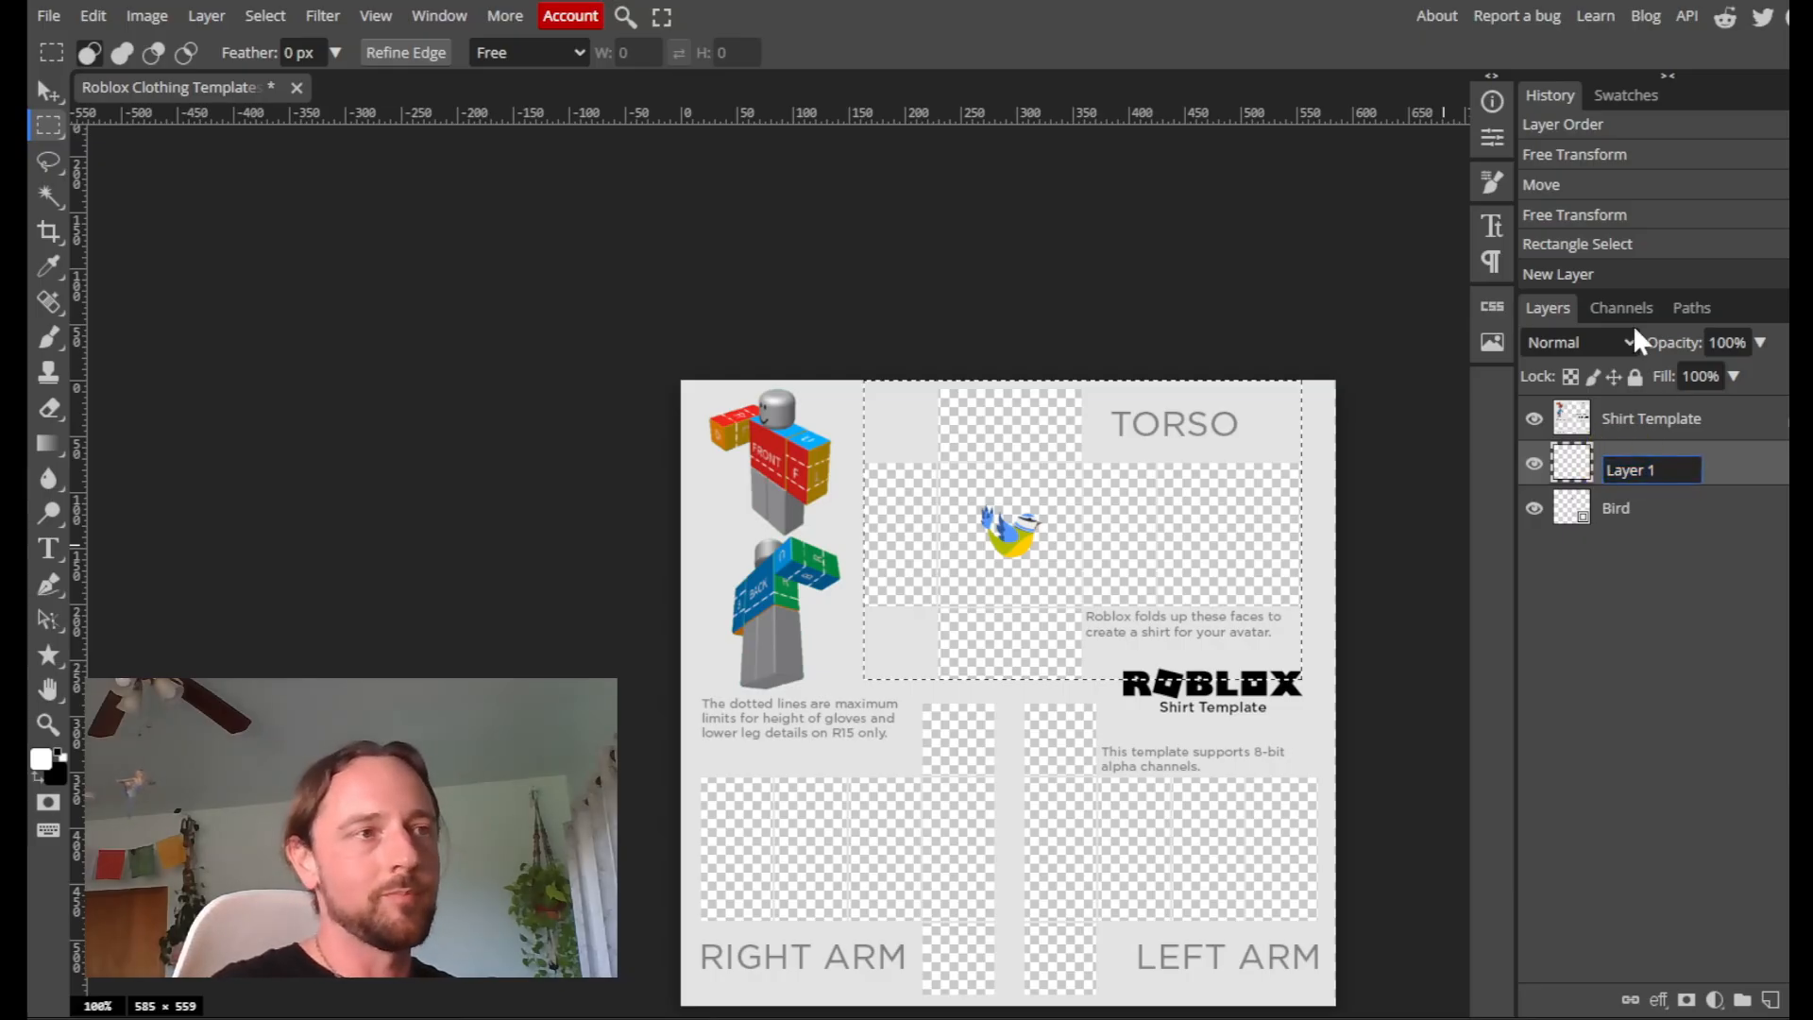
{"action": "left_click", "coordinate": [1666, 470]}
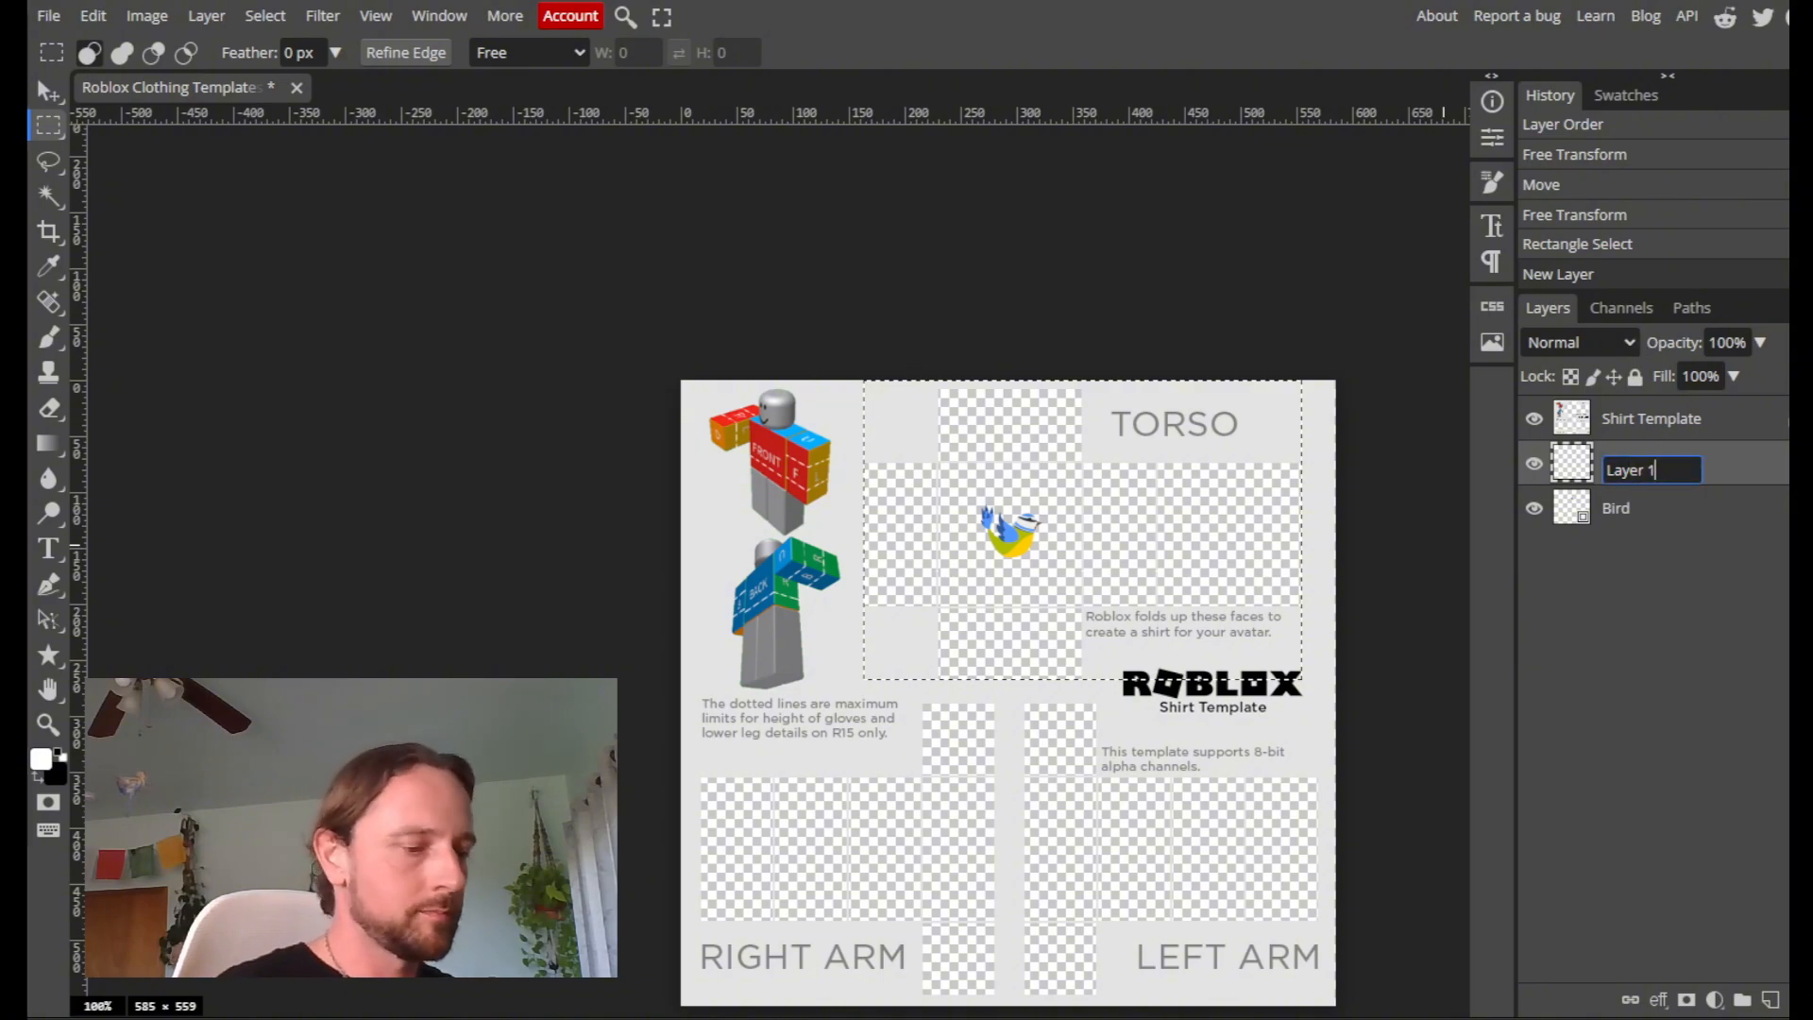
{"action": "key", "text": "BackSpace"}
{"action": "key", "text": "BackSpace"}
{"action": "key", "text": "BackSpace"}
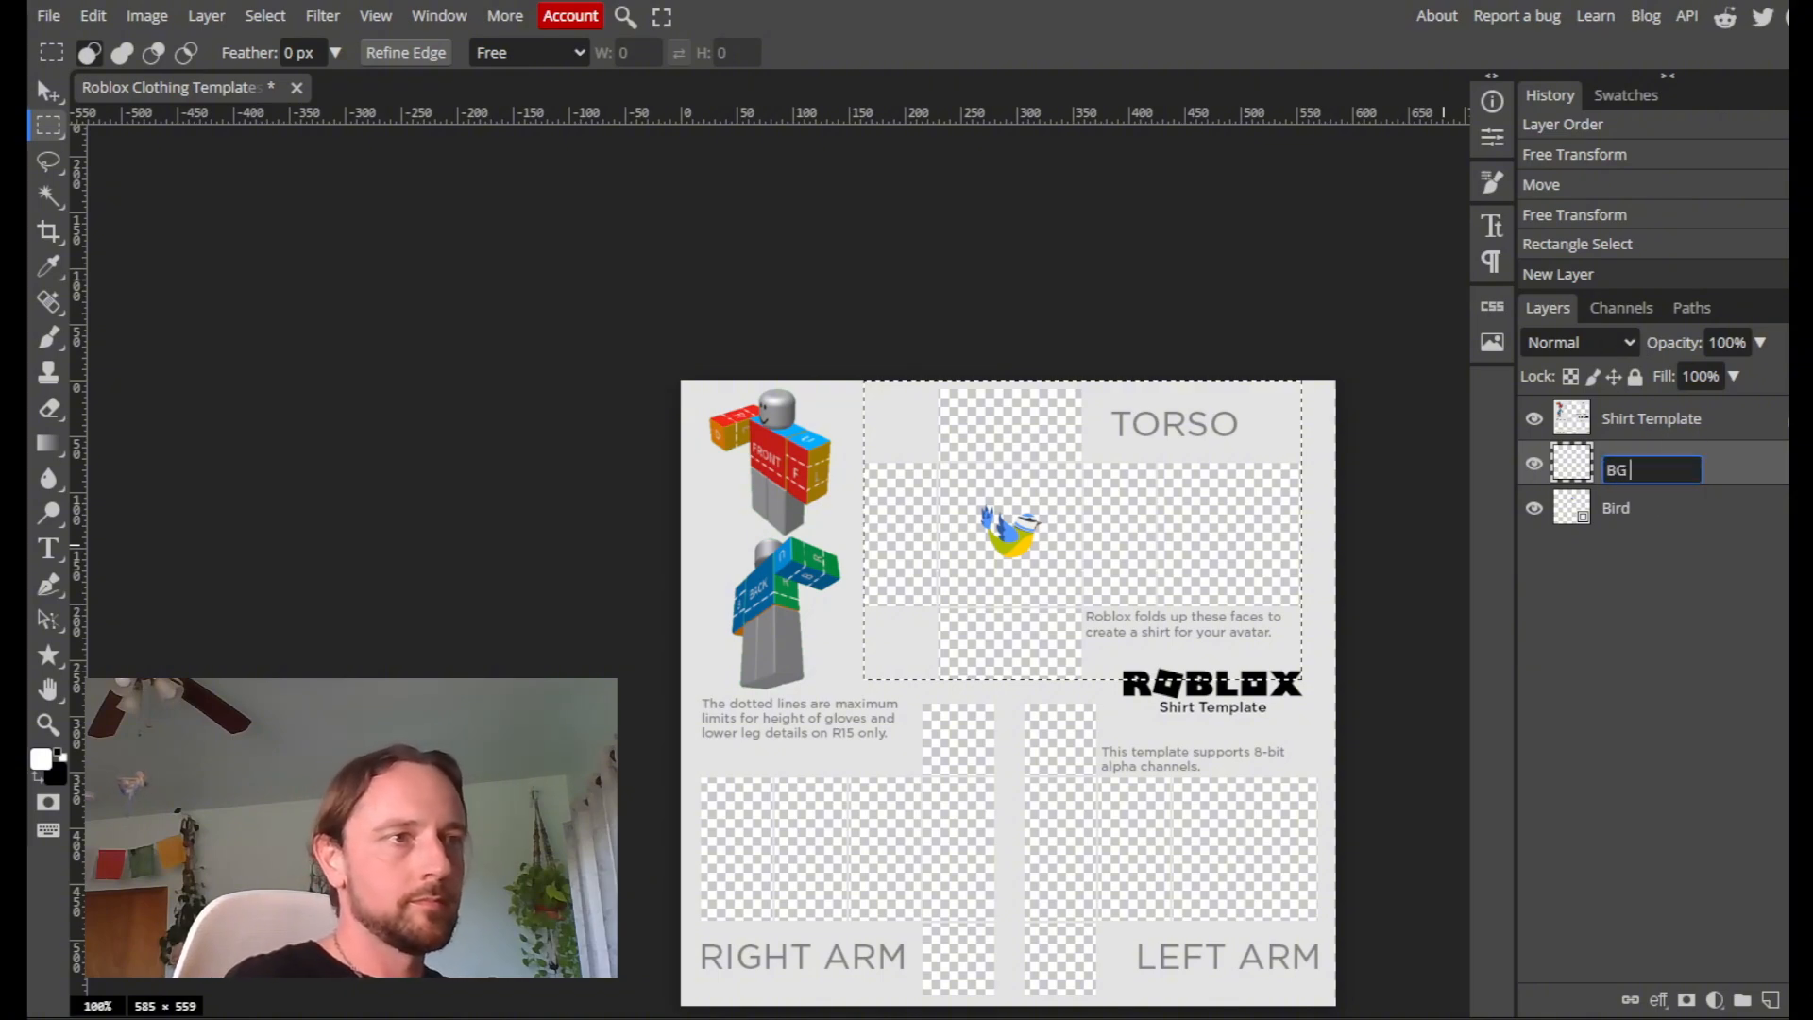
{"action": "type", "text": "BG Color"}
{"action": "key", "text": "Return"}
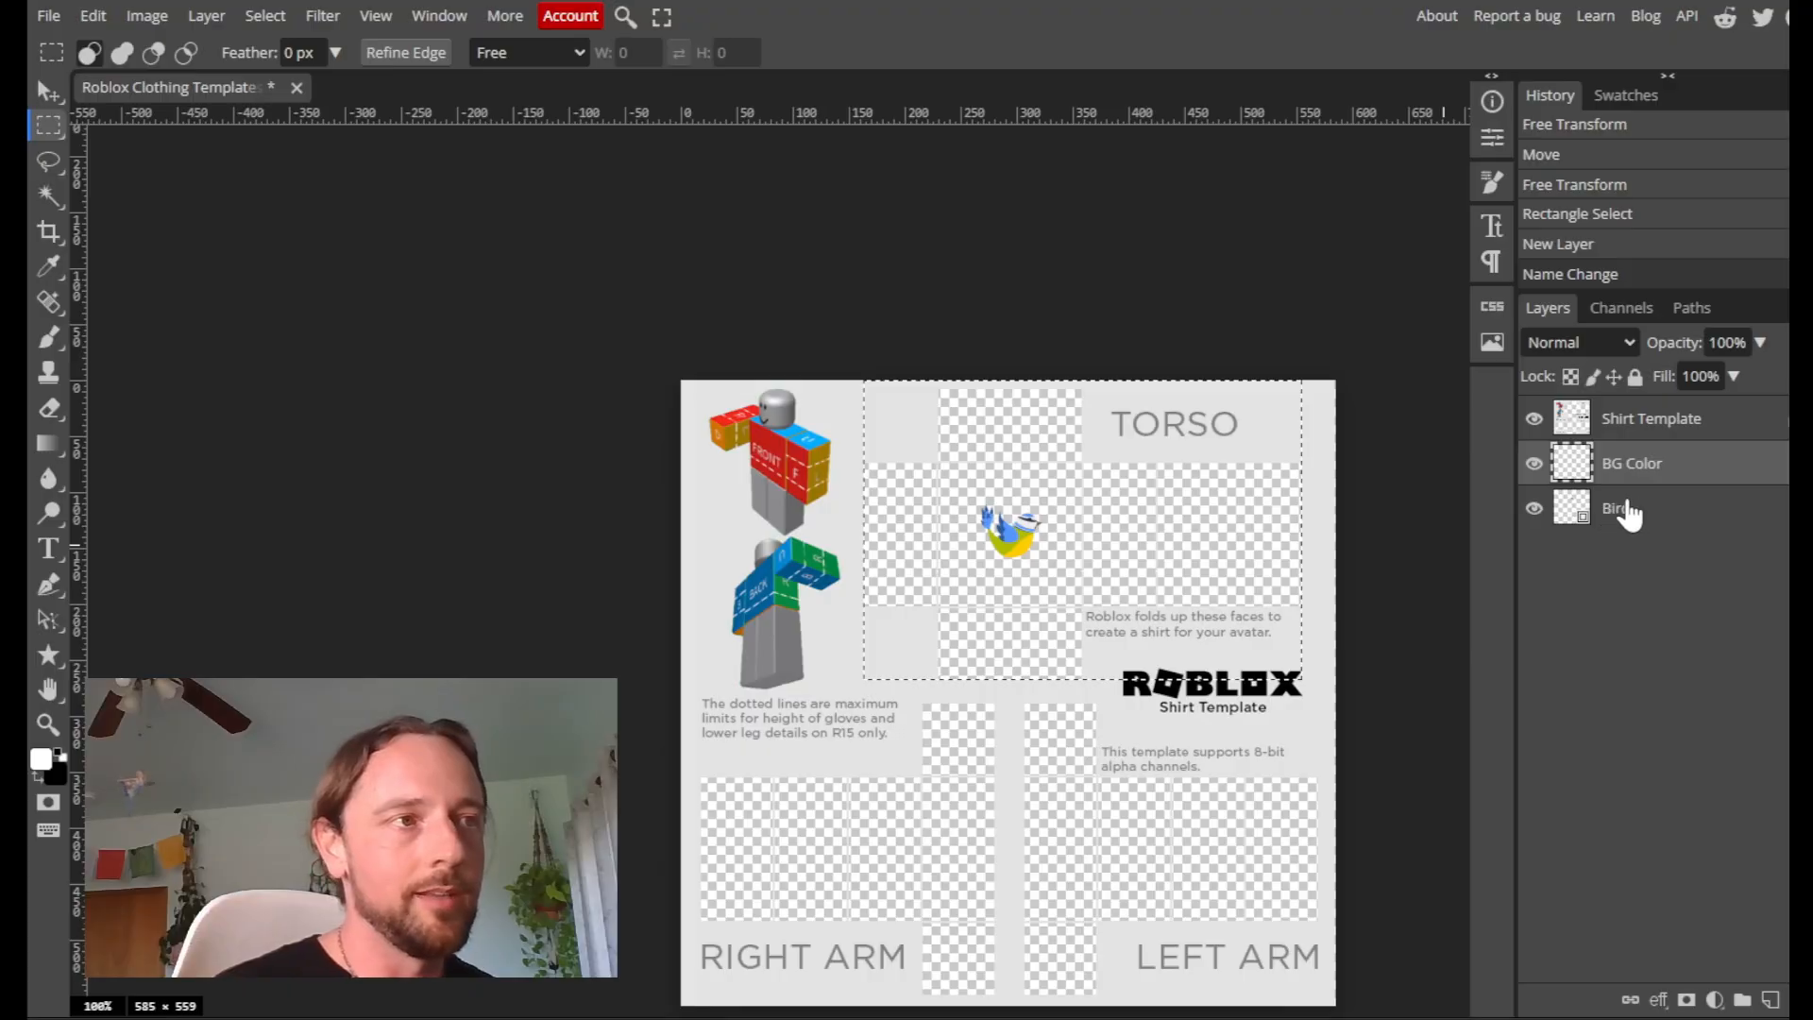
{"action": "left_click_drag", "start_coordinate": [1616, 501], "coordinate": [1631, 448]}
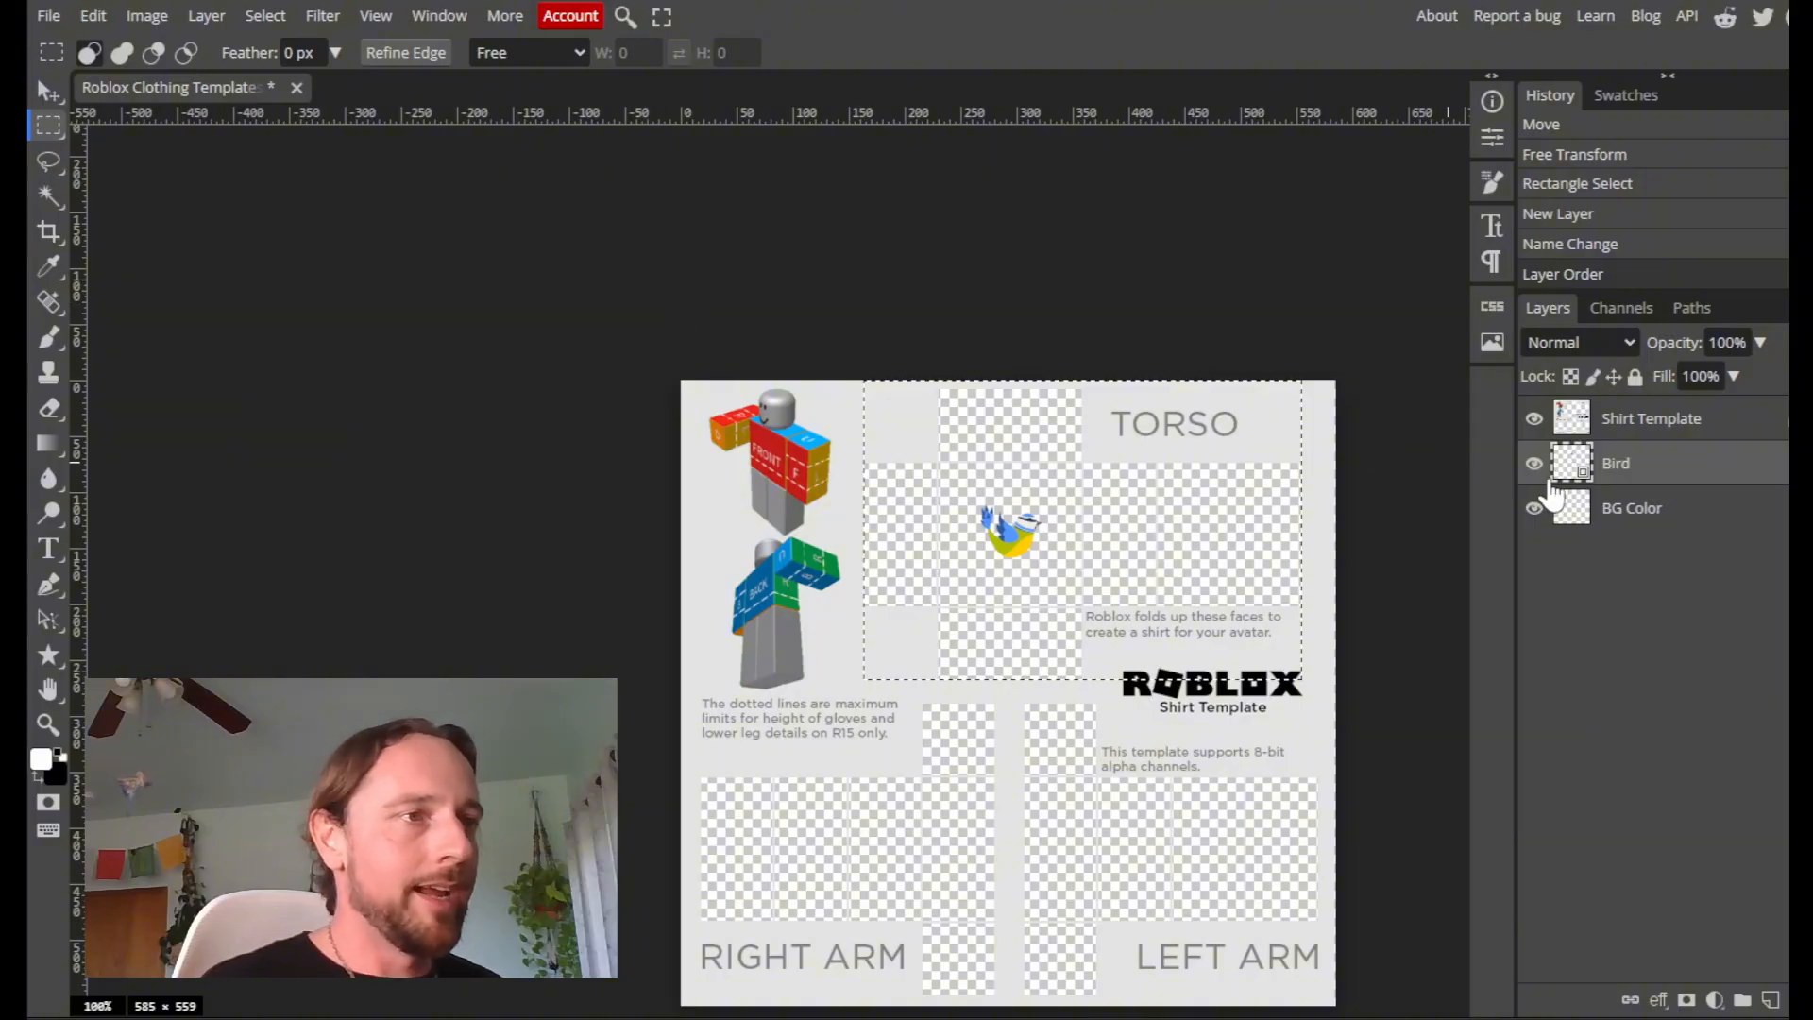
{"action": "left_click", "coordinate": [1638, 510]}
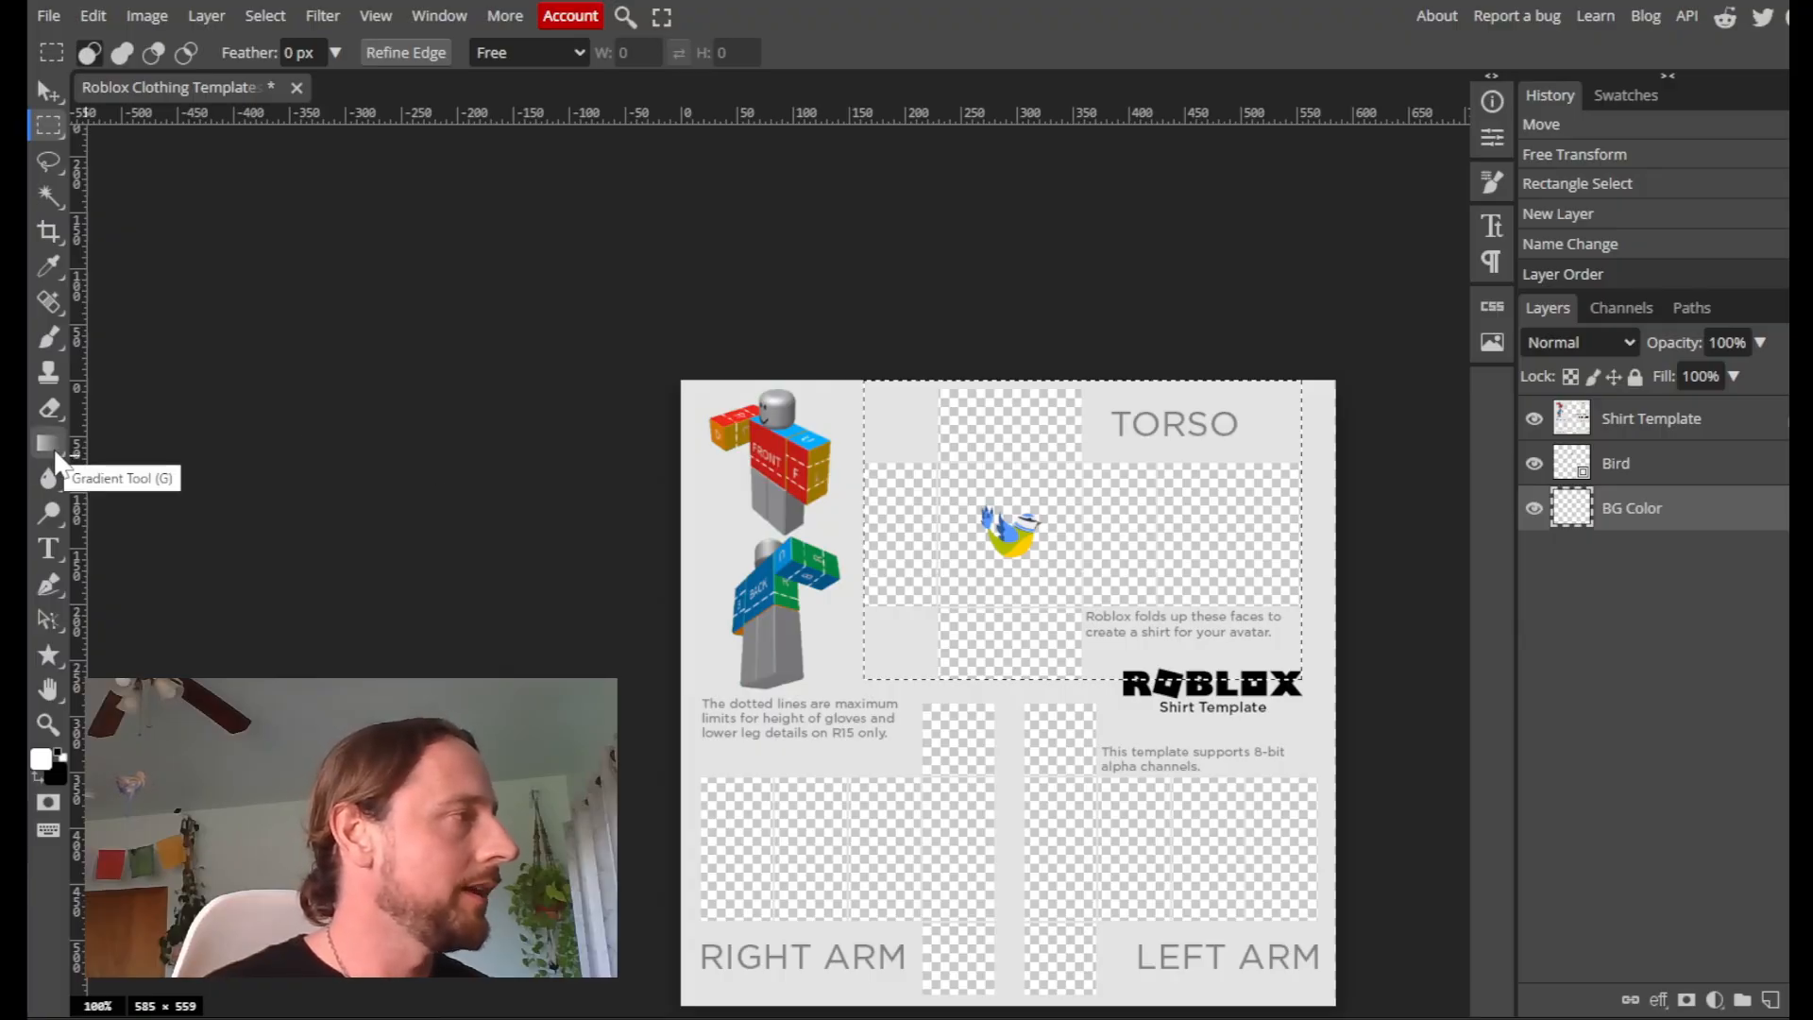
Set the Gradient tool to the default orange-yellow-orange gradient preset
{"action": "left_click", "coordinate": [53, 446]}
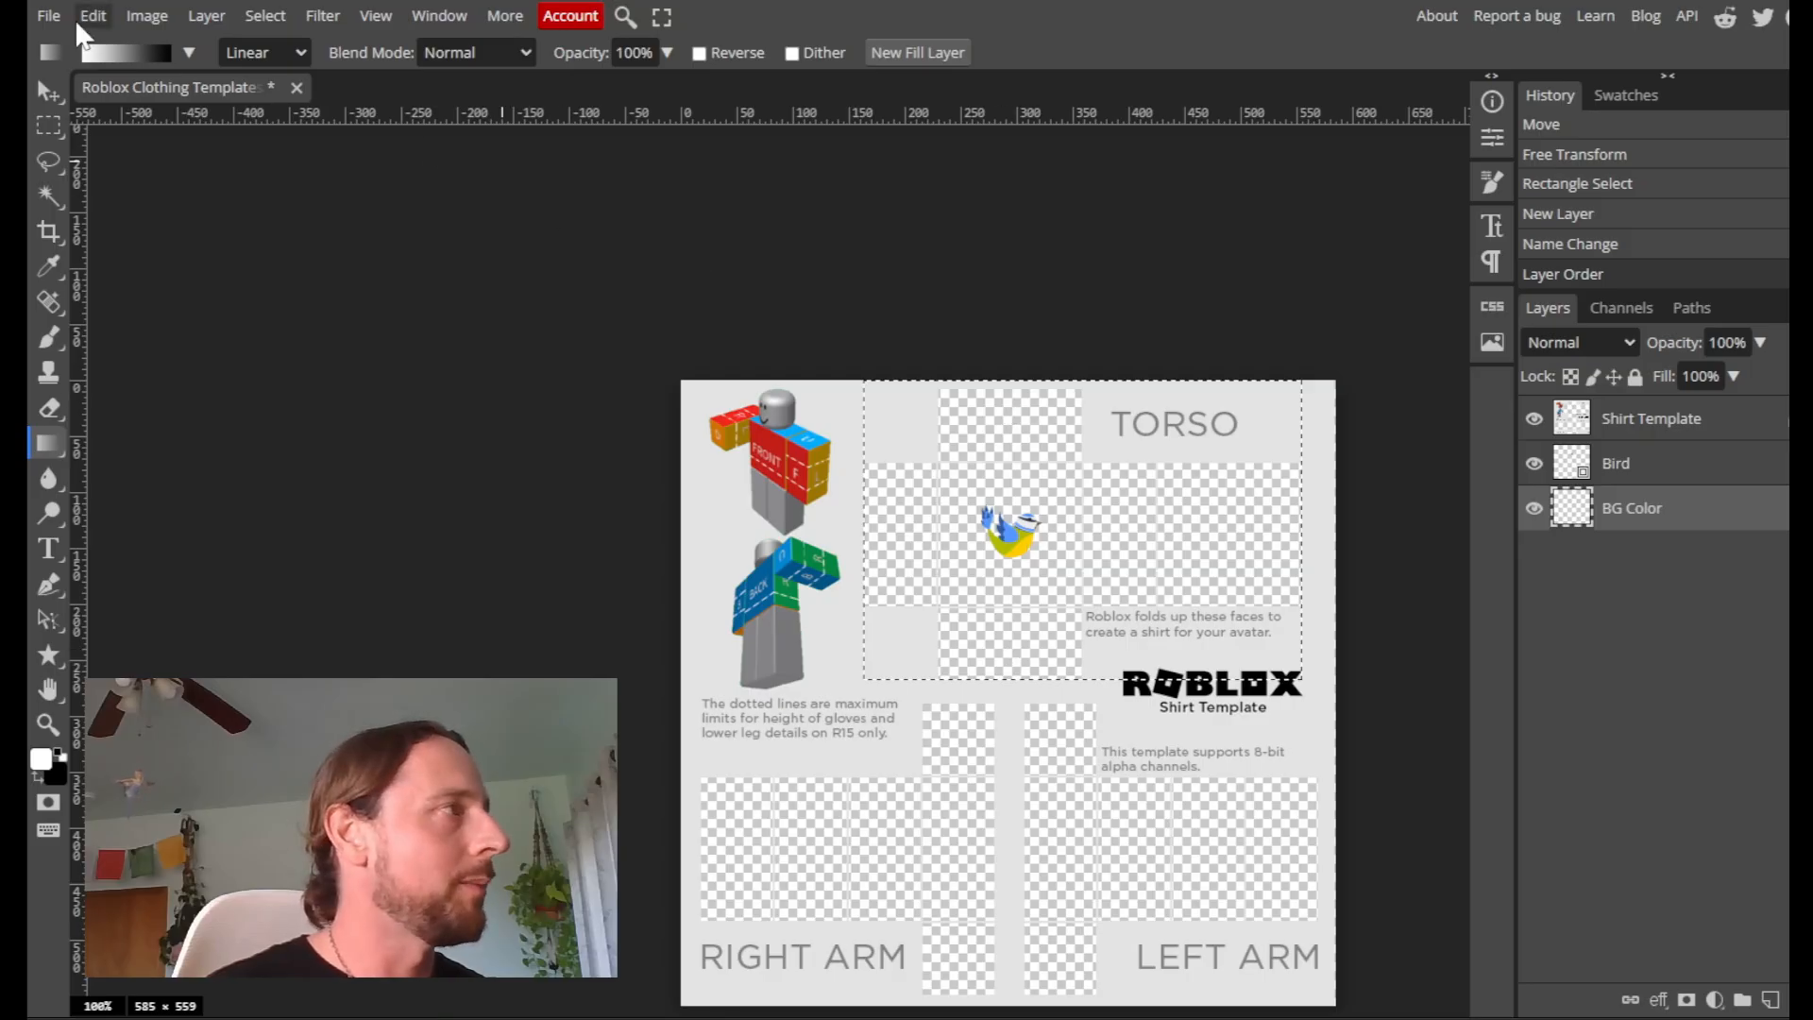
{"action": "left_click", "coordinate": [189, 52]}
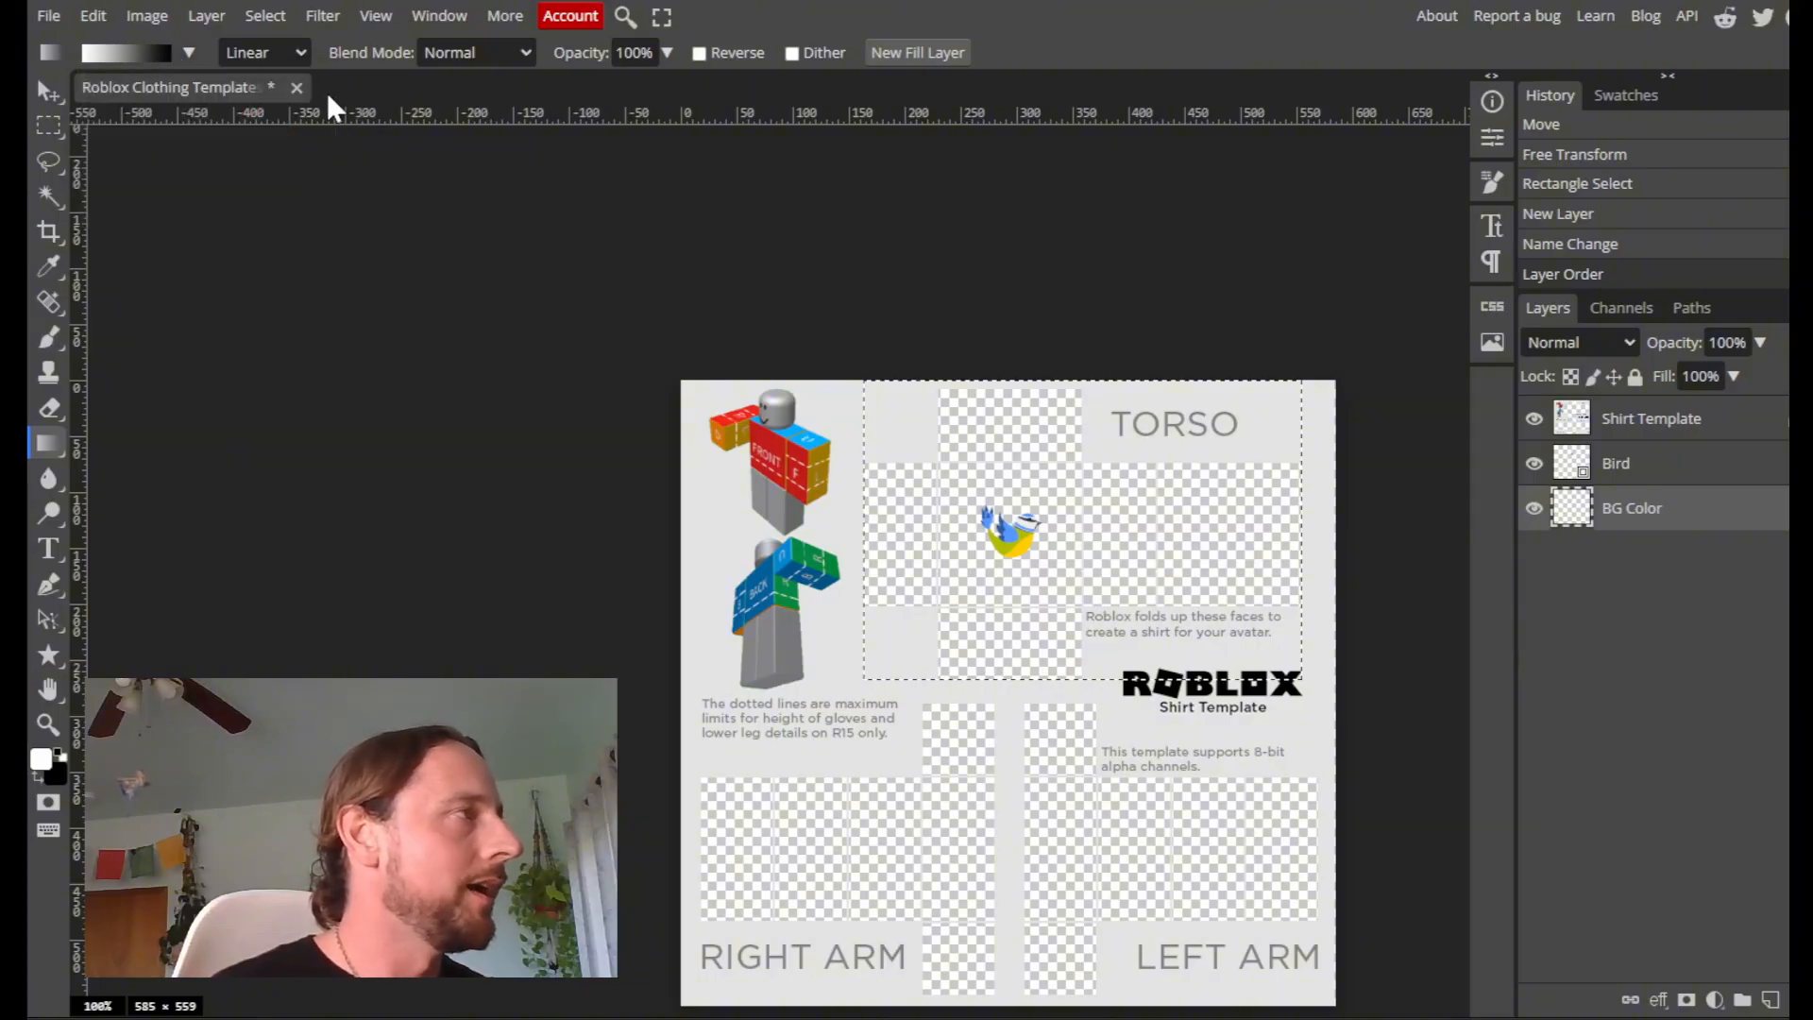
{"action": "left_click", "coordinate": [187, 51]}
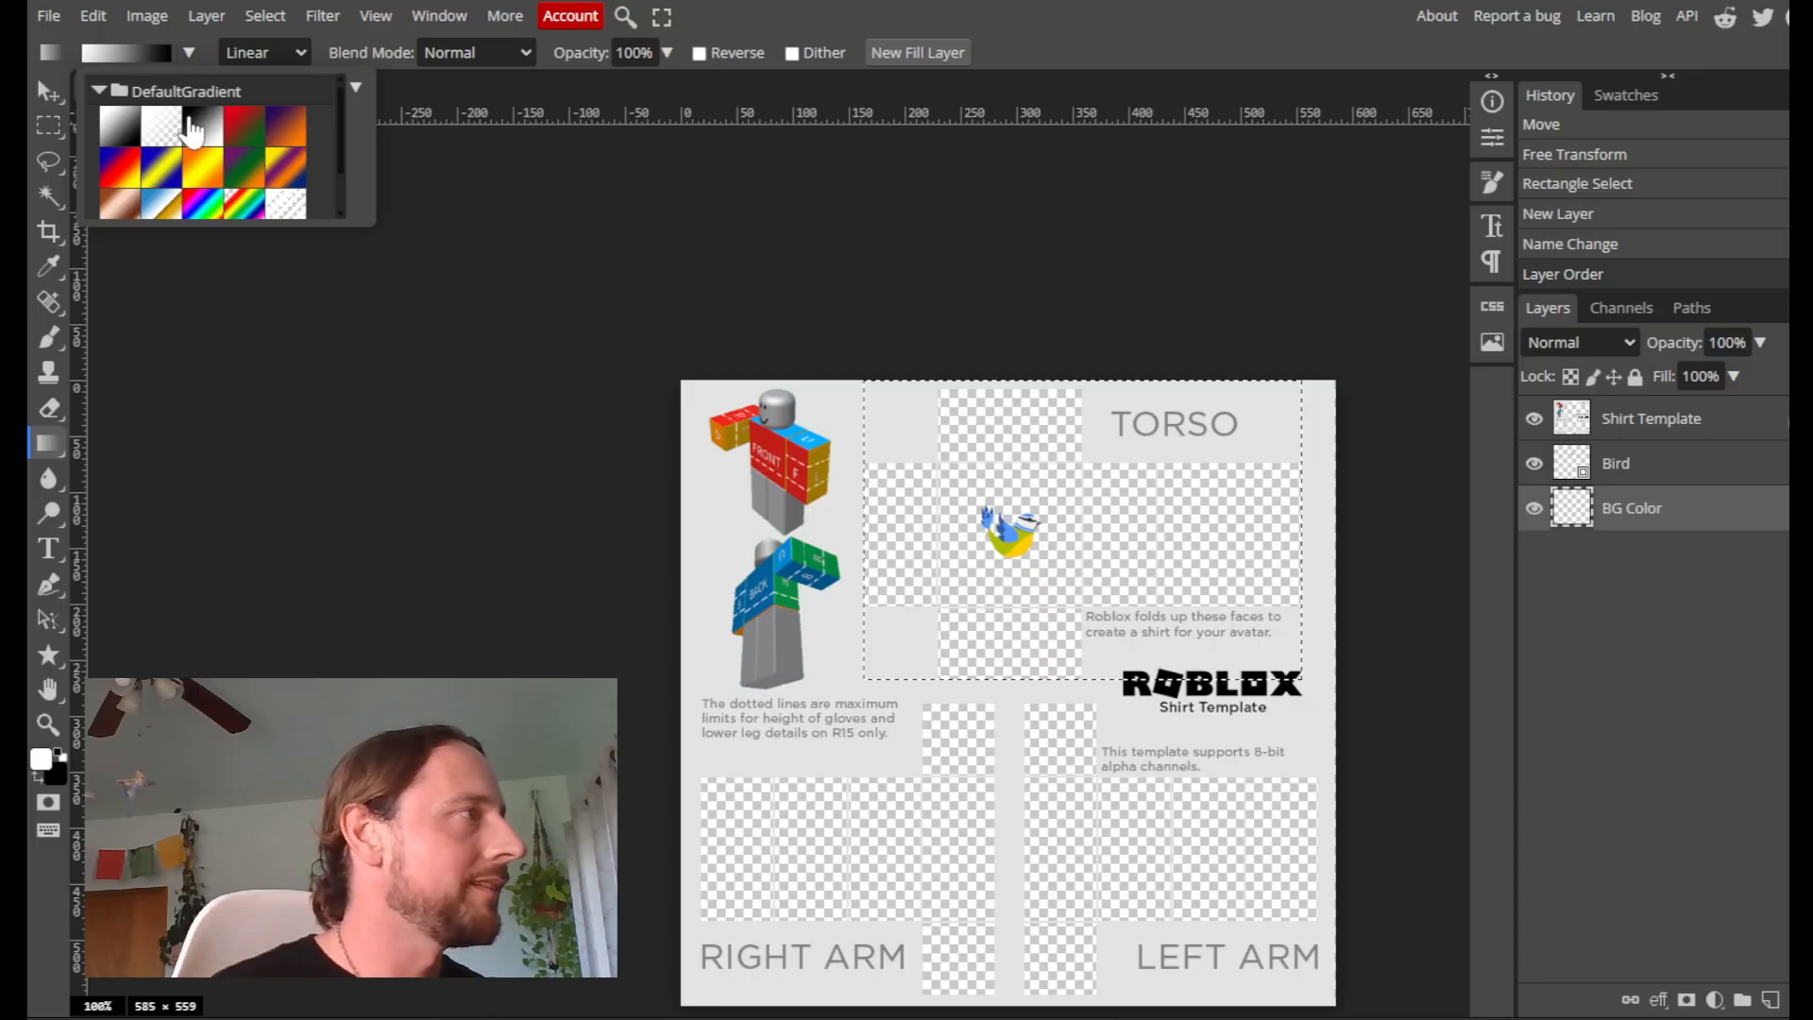
{"action": "left_click", "coordinate": [200, 183]}
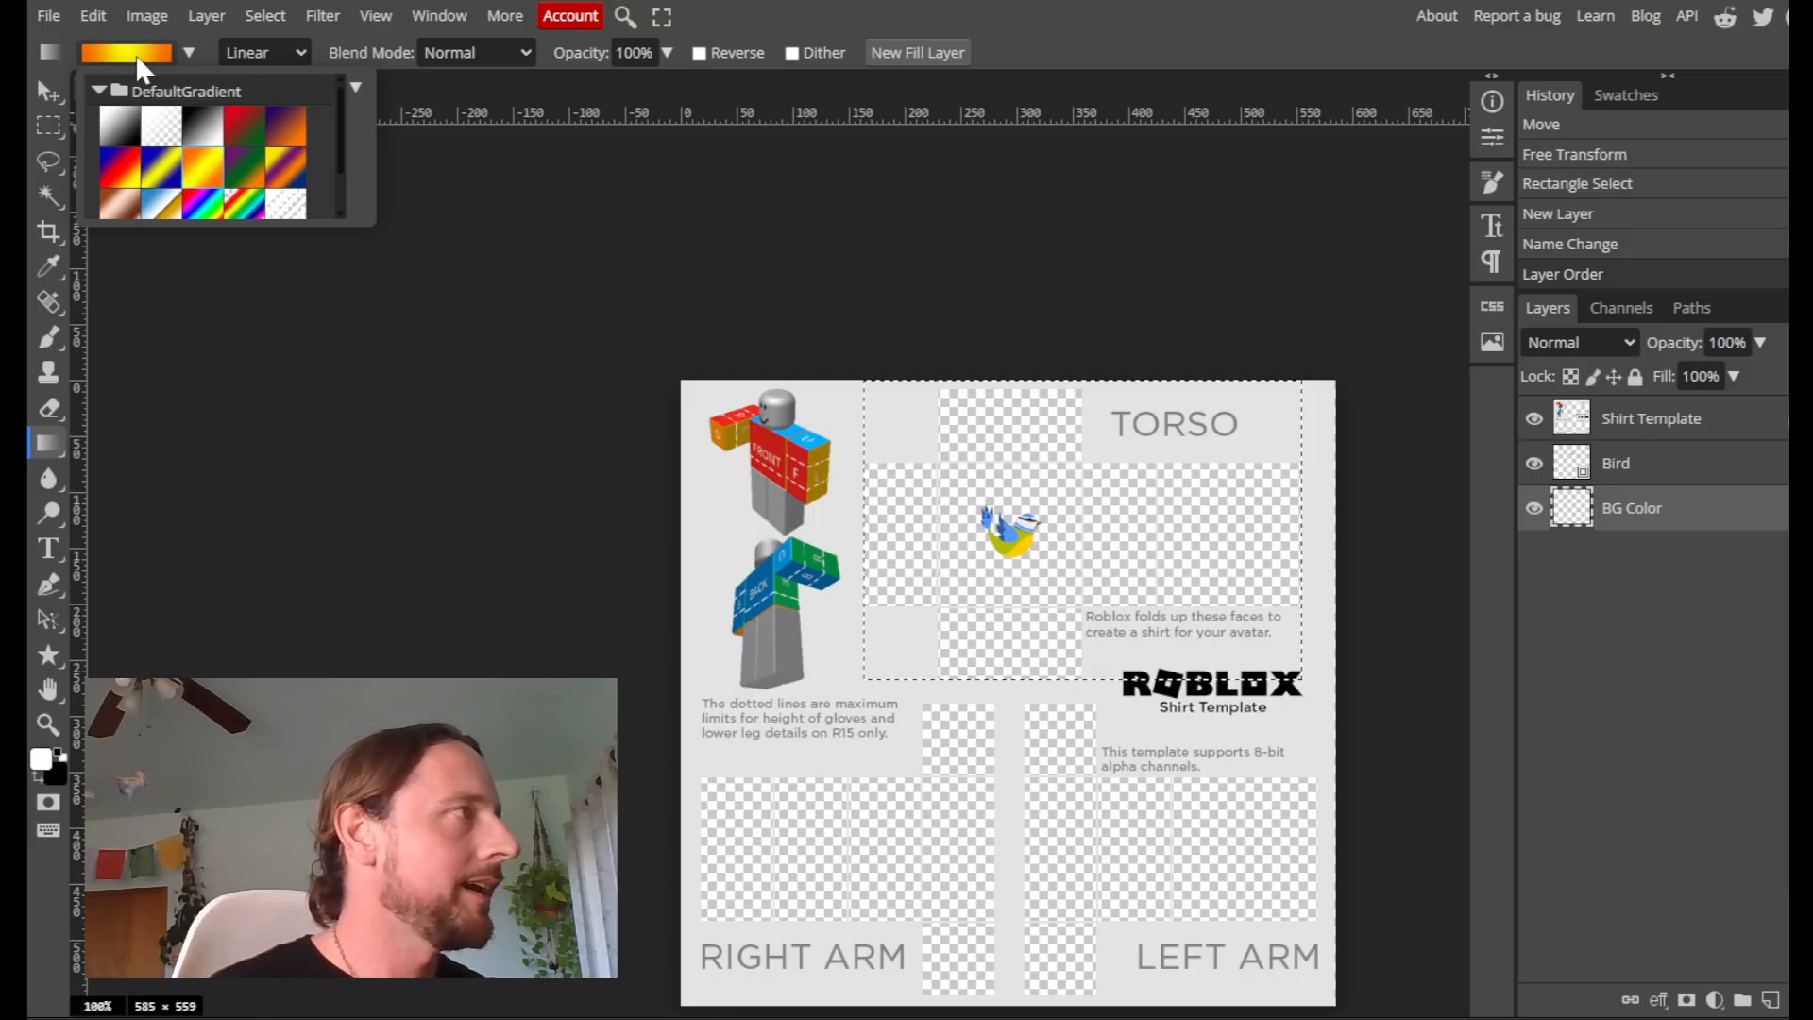
{"action": "left_click", "coordinate": [1062, 45]}
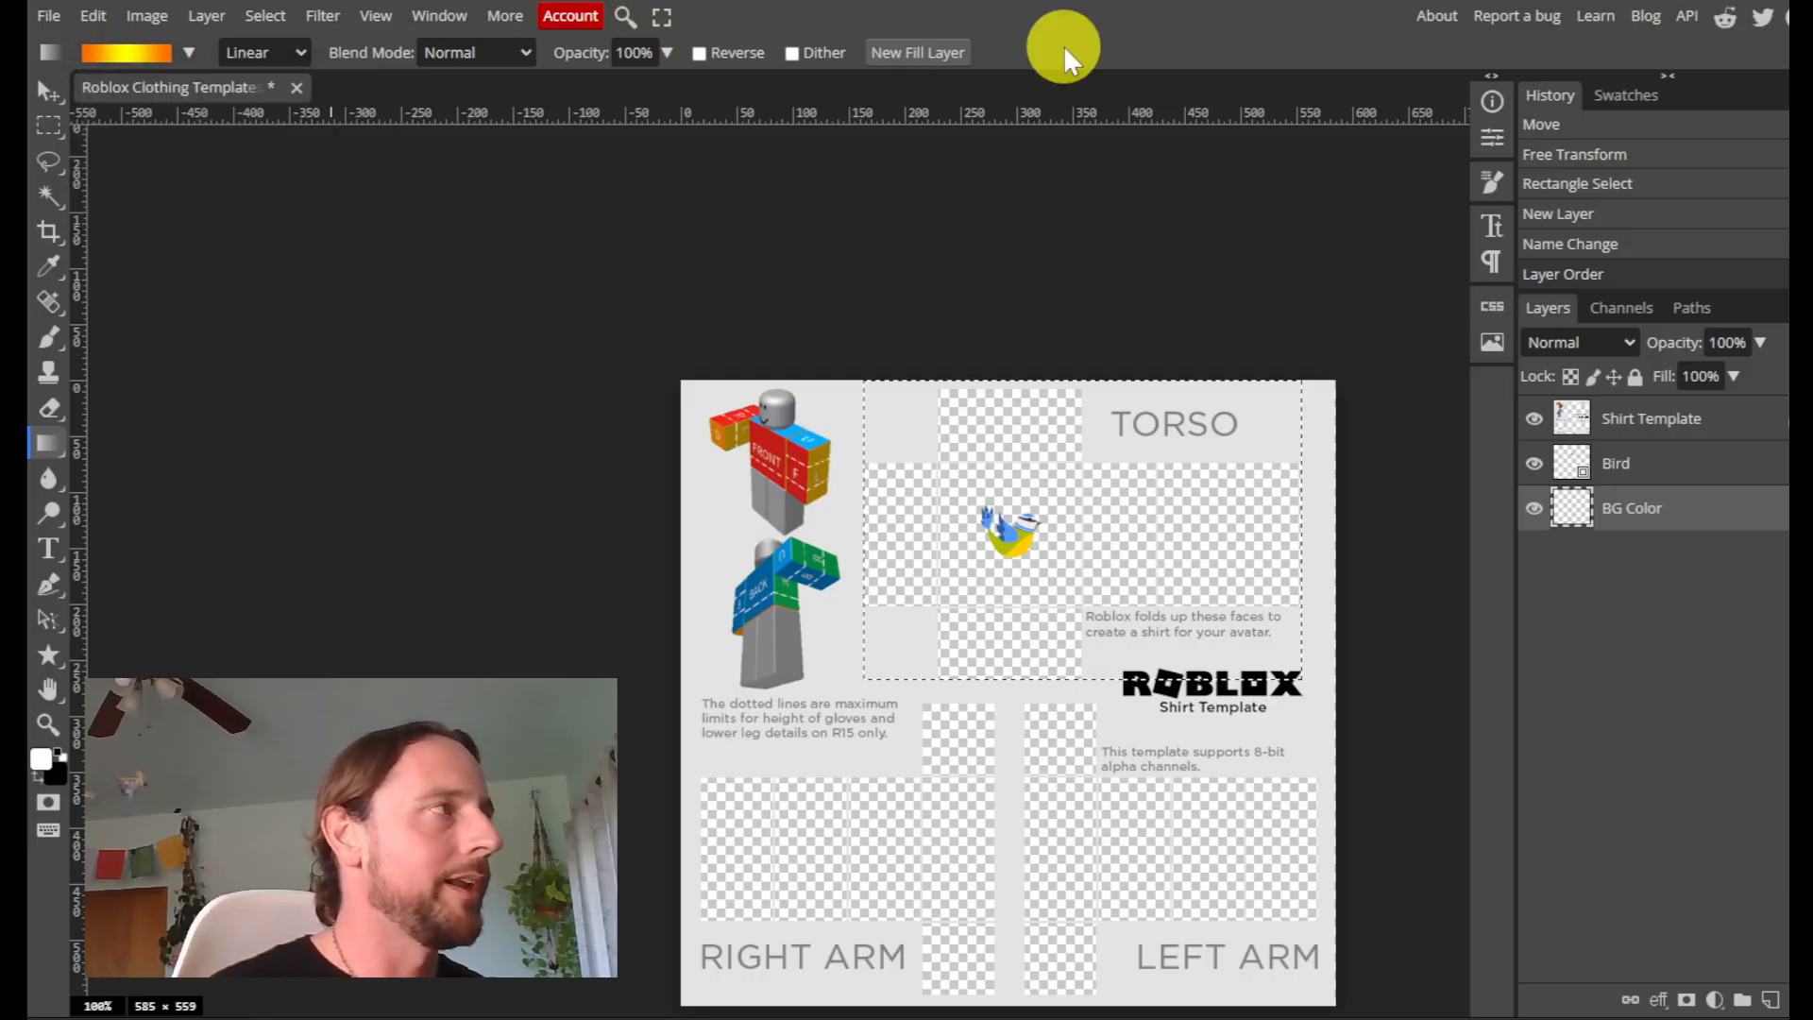
{"action": "left_click", "coordinate": [105, 55]}
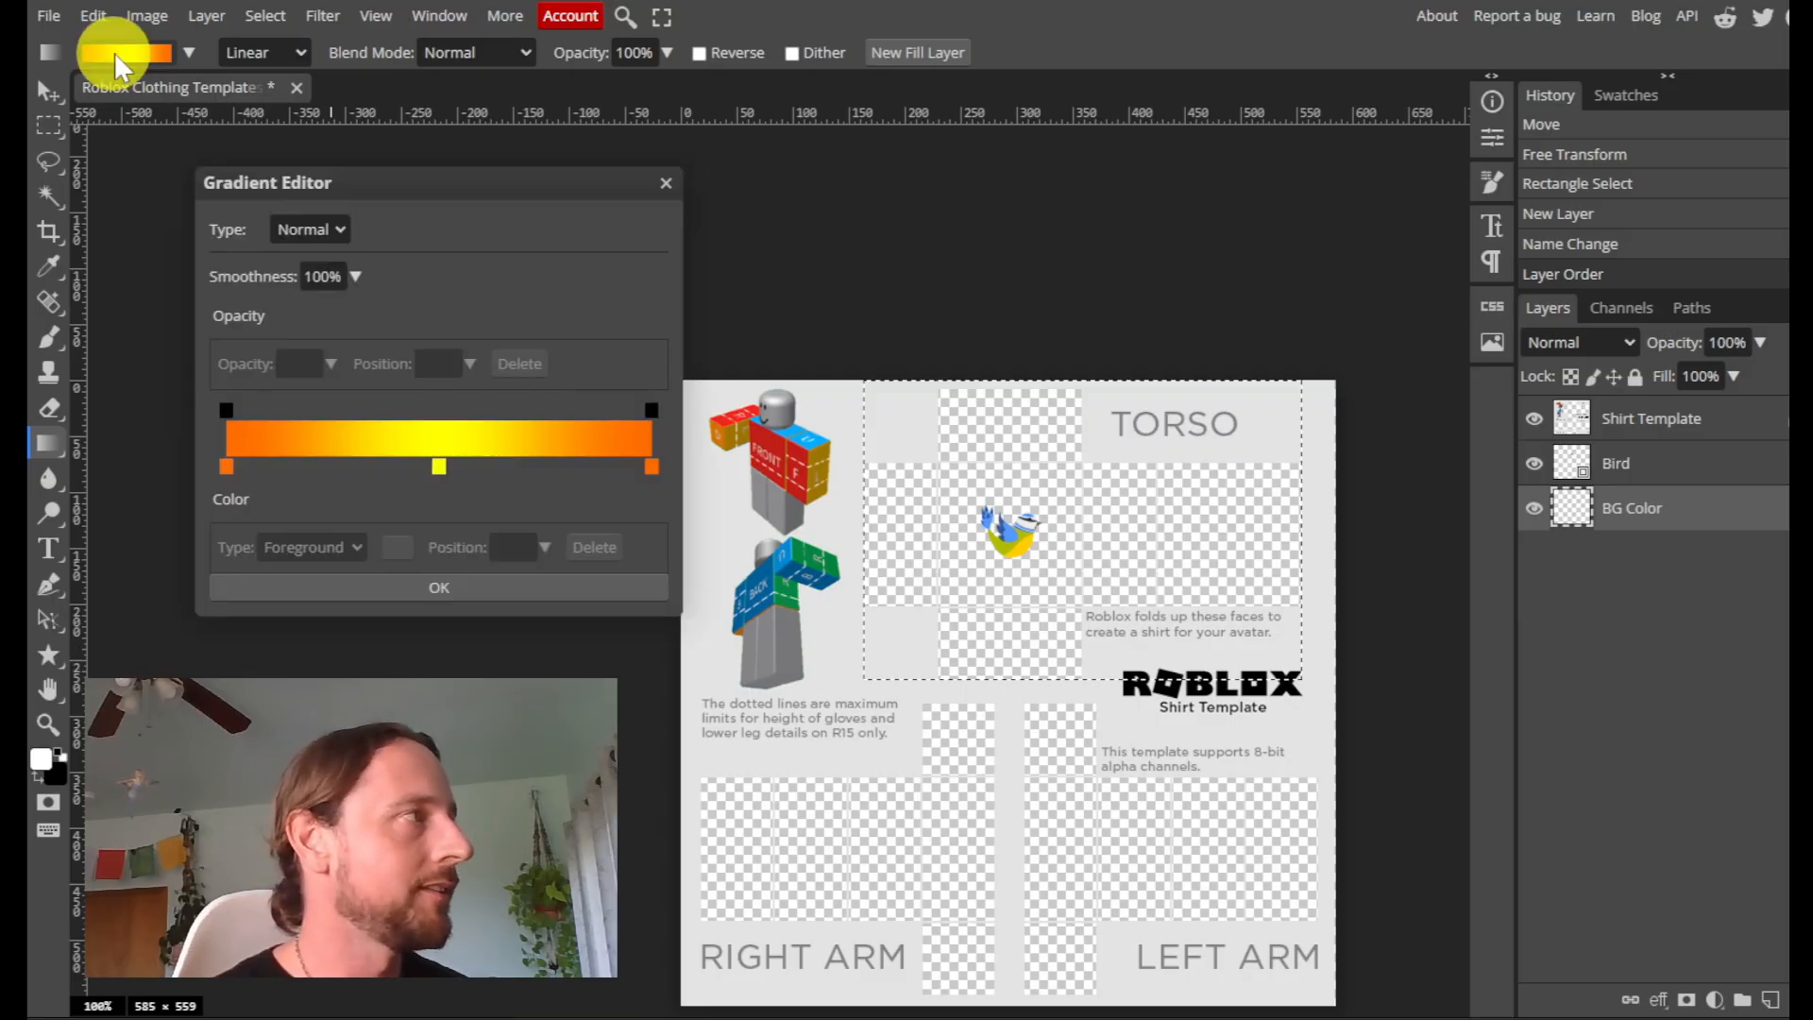
{"action": "left_click", "coordinate": [225, 464]}
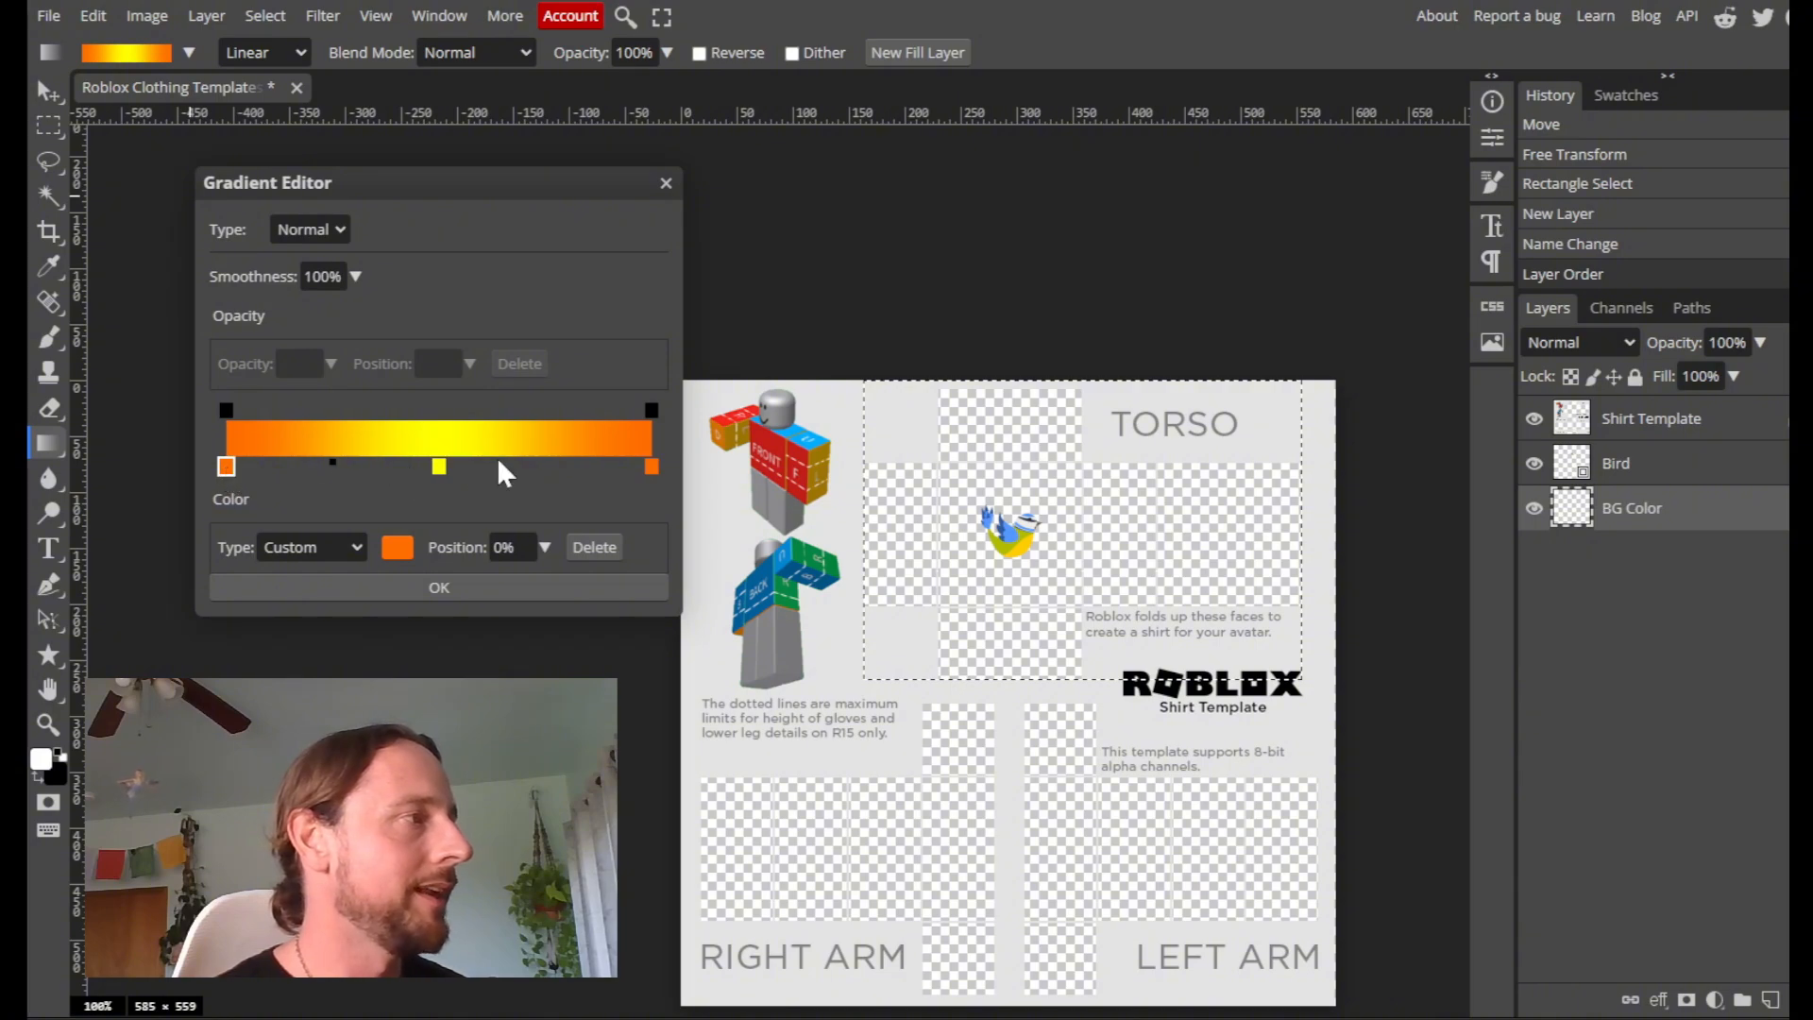
{"action": "mouse_move", "coordinate": [439, 466]}
{"action": "left_mouse_down"}
{"action": "mouse_move", "coordinate": [533, 468]}
{"action": "mouse_move", "coordinate": [381, 474]}
{"action": "mouse_move", "coordinate": [452, 472]}
{"action": "left_mouse_up"}
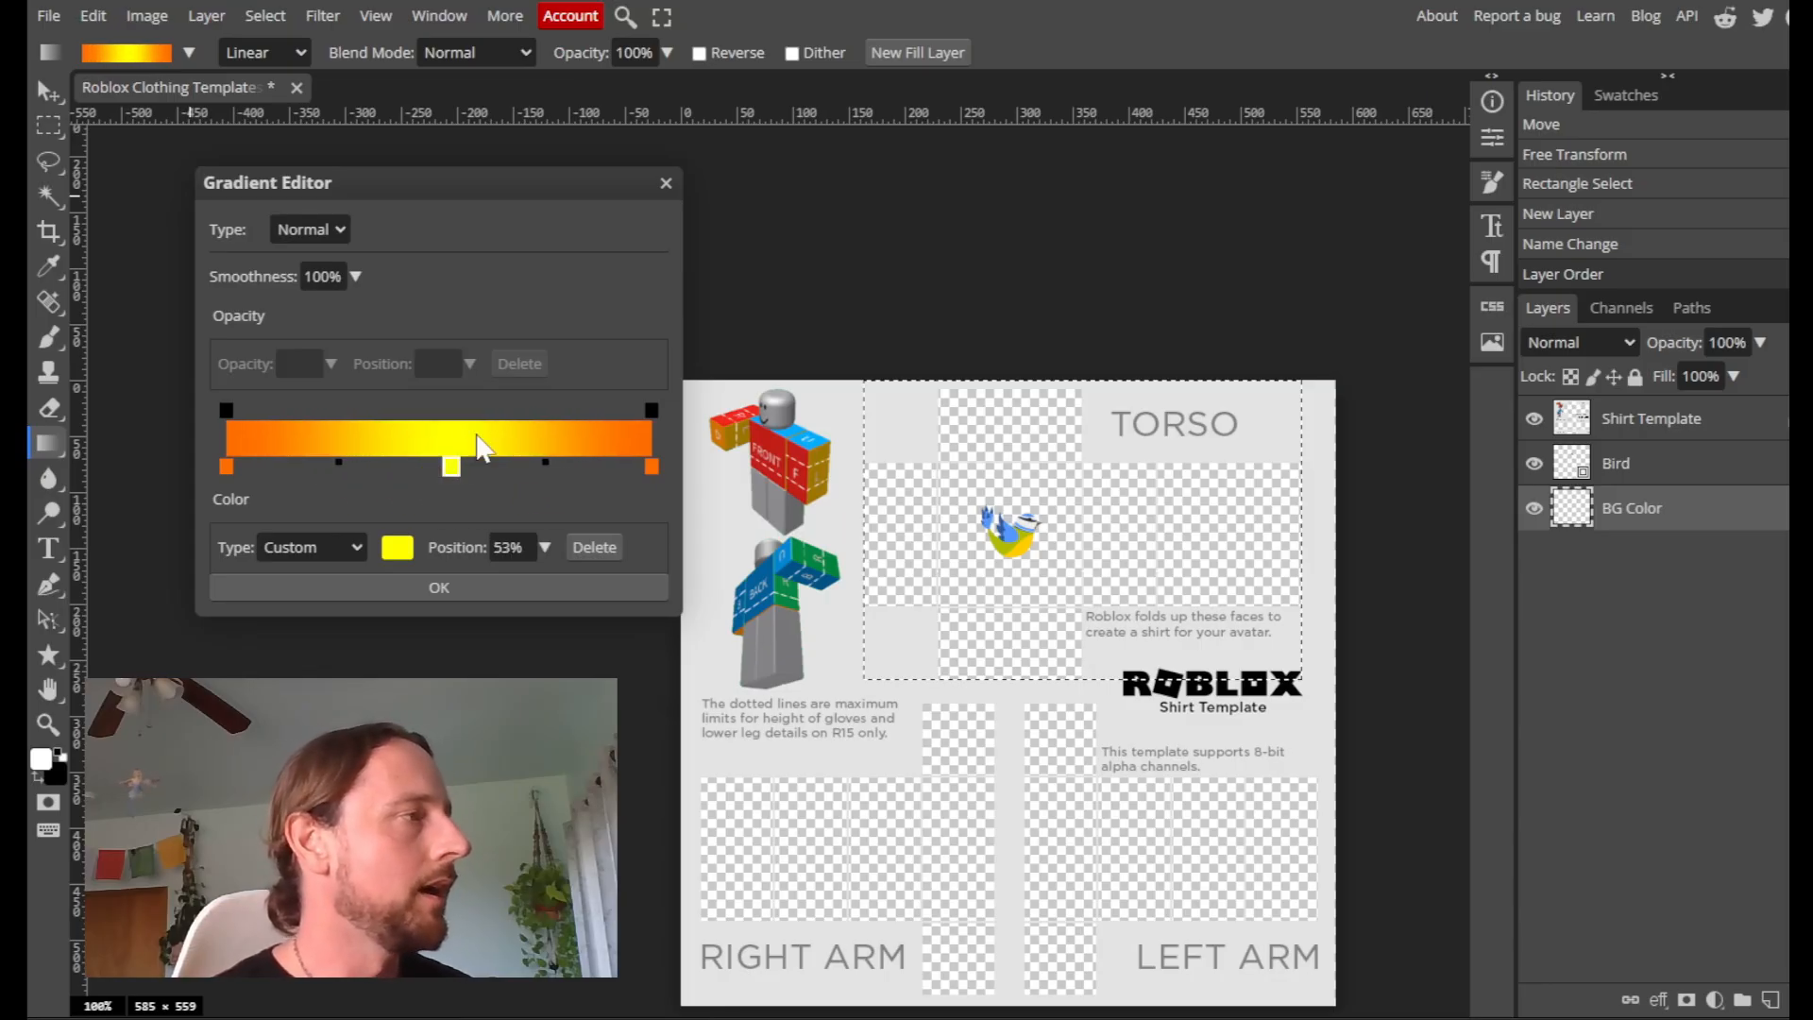
{"action": "left_click", "coordinate": [666, 183]}
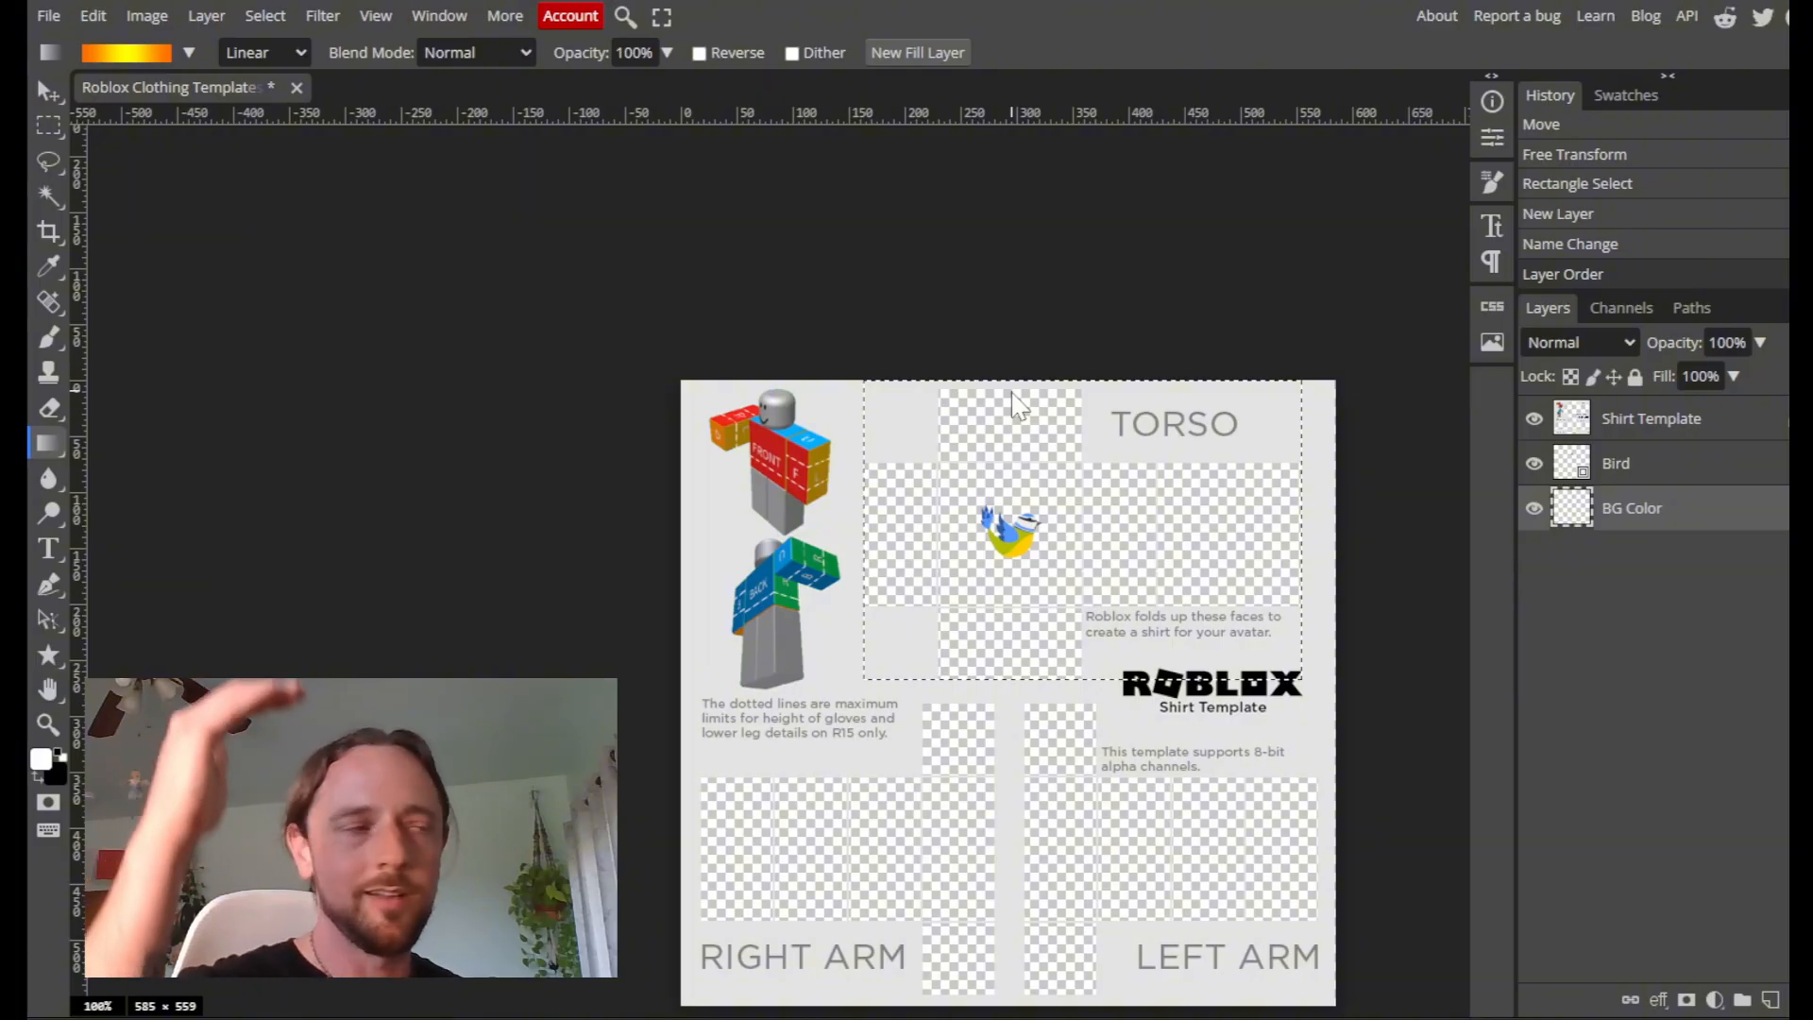
Fill the torso selection on the BG Color layer with a vertical linear gradient from top to bottom, and deselect
{"action": "left_click_drag", "start_coordinate": [1007, 391], "coordinate": [1005, 685]}
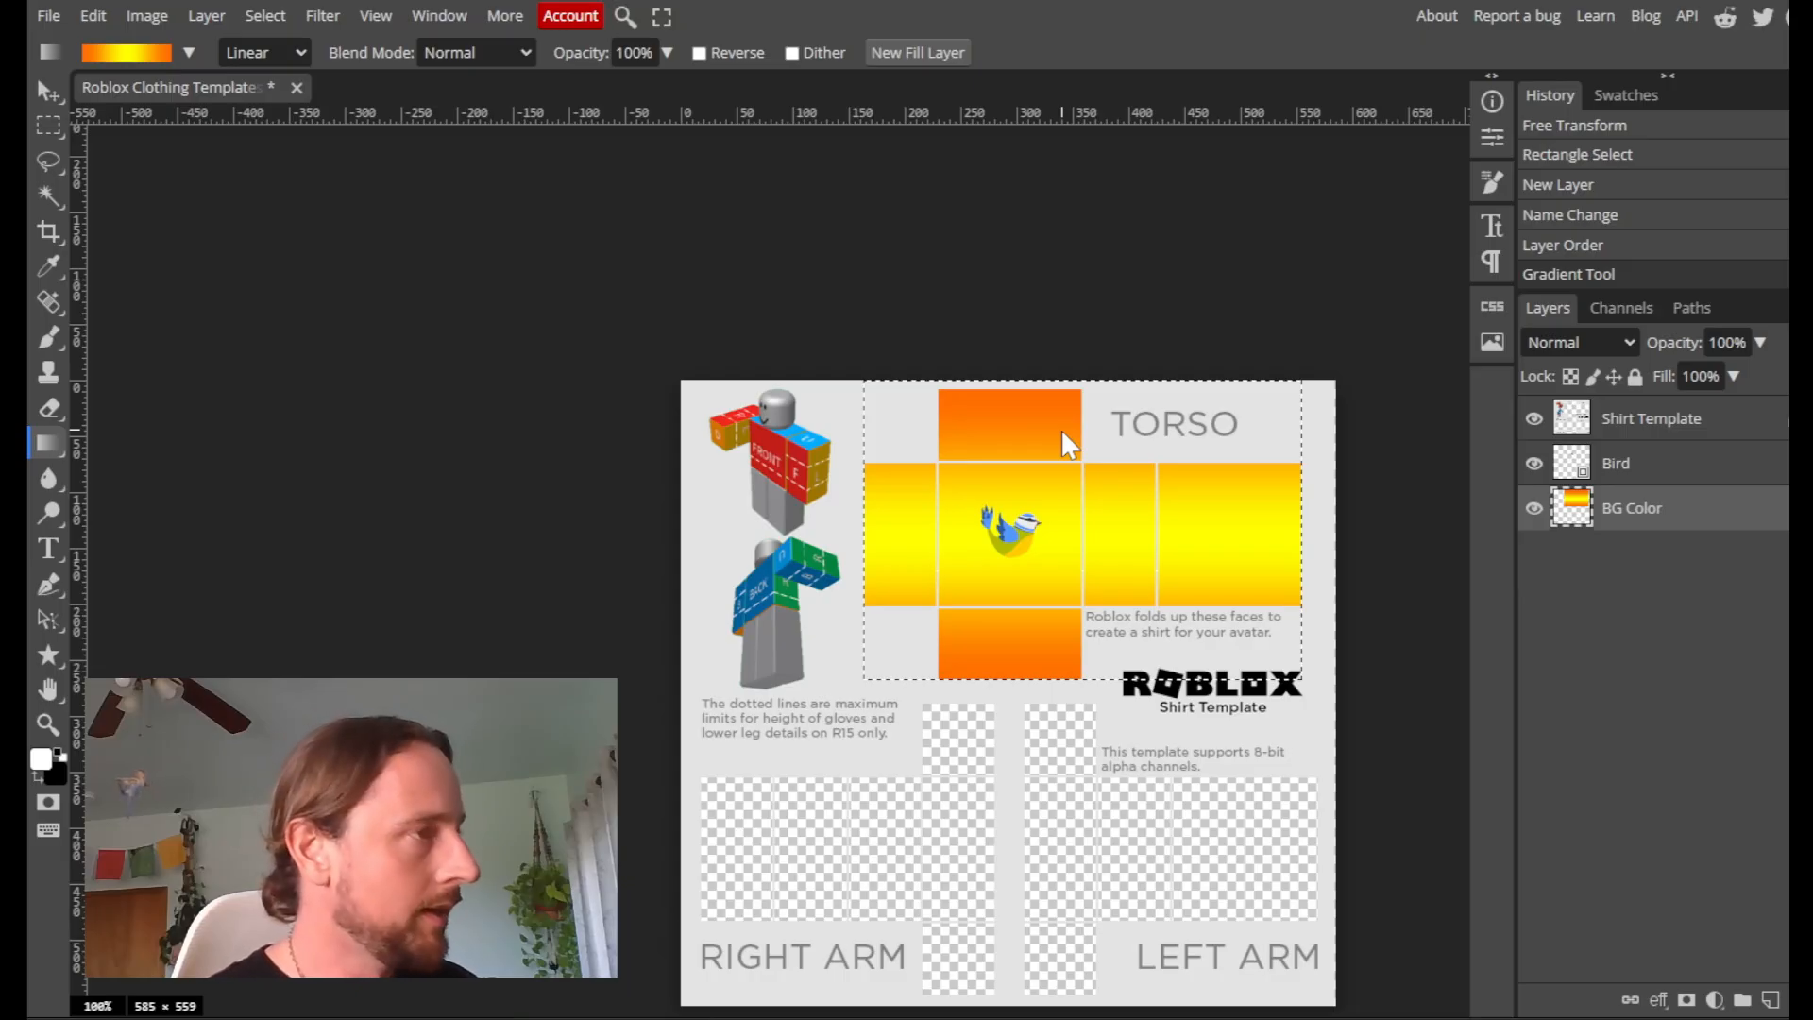
{"action": "key", "text": "ctrl+d"}
{"action": "left_click", "coordinate": [1732, 163]}
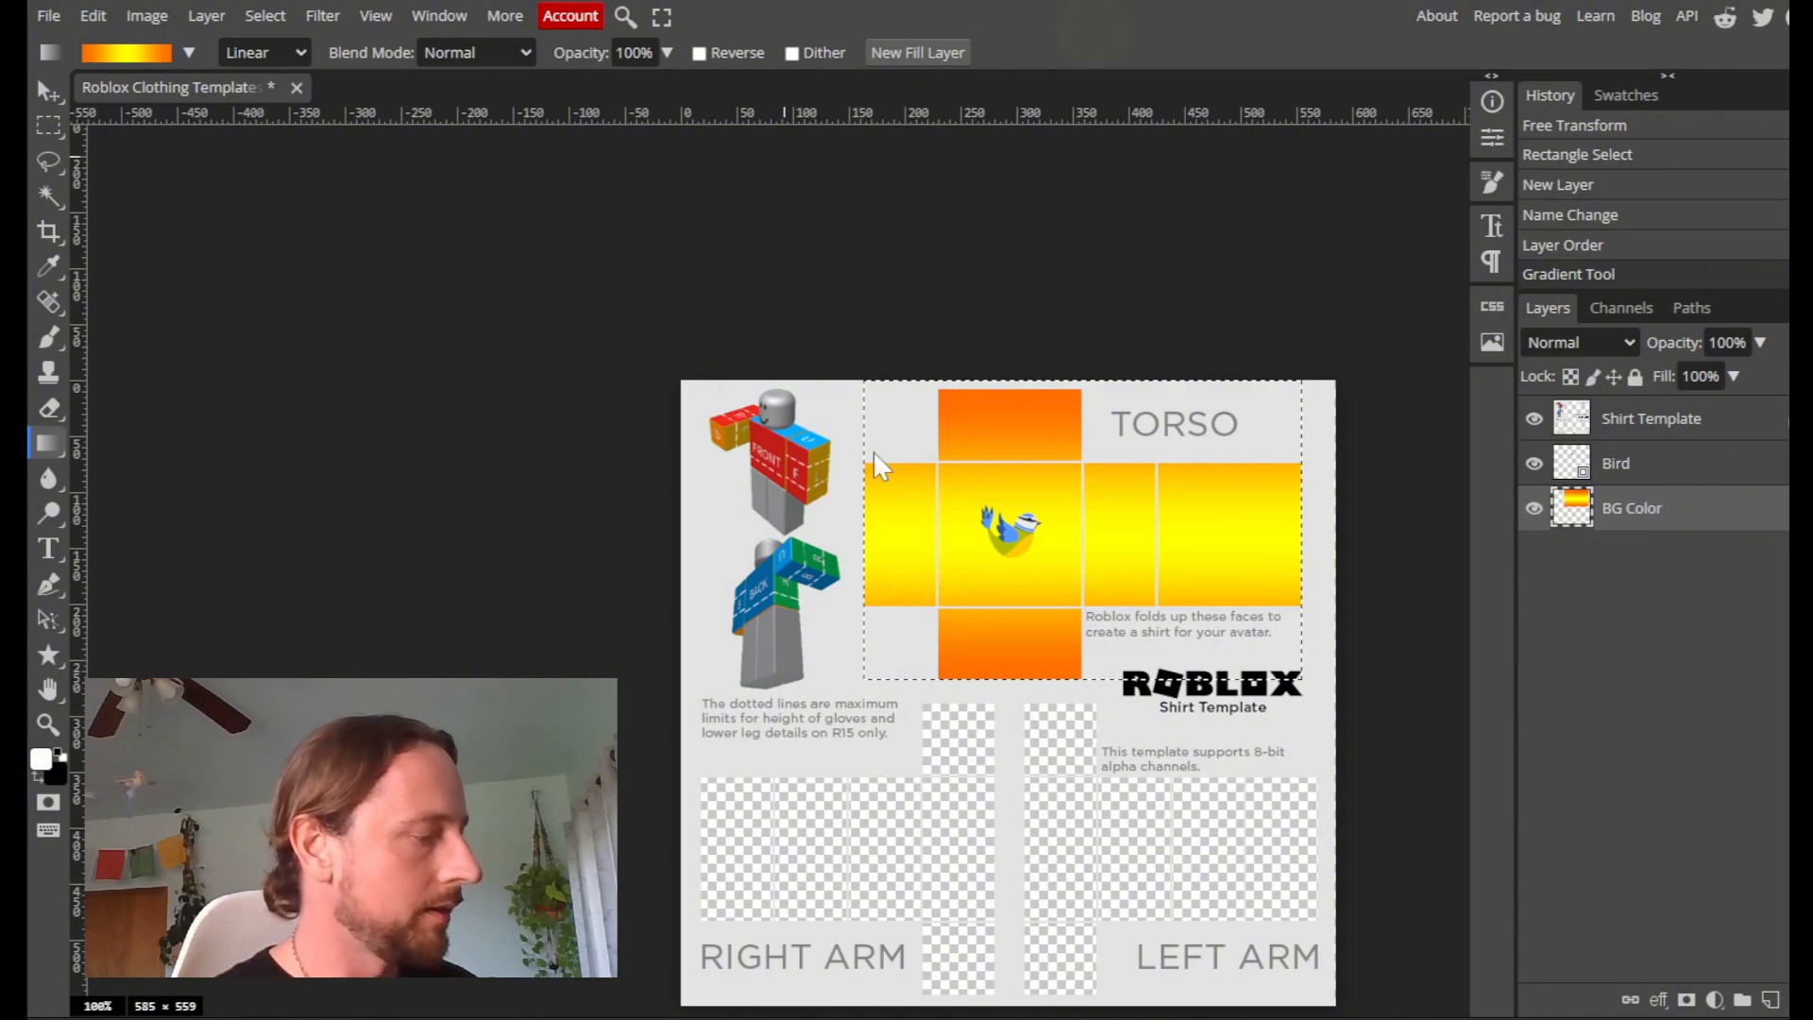
{"action": "key", "text": "ctrl+d"}
{"action": "key", "text": "ctrl+f"}
{"action": "left_click", "coordinate": [1260, 39]}
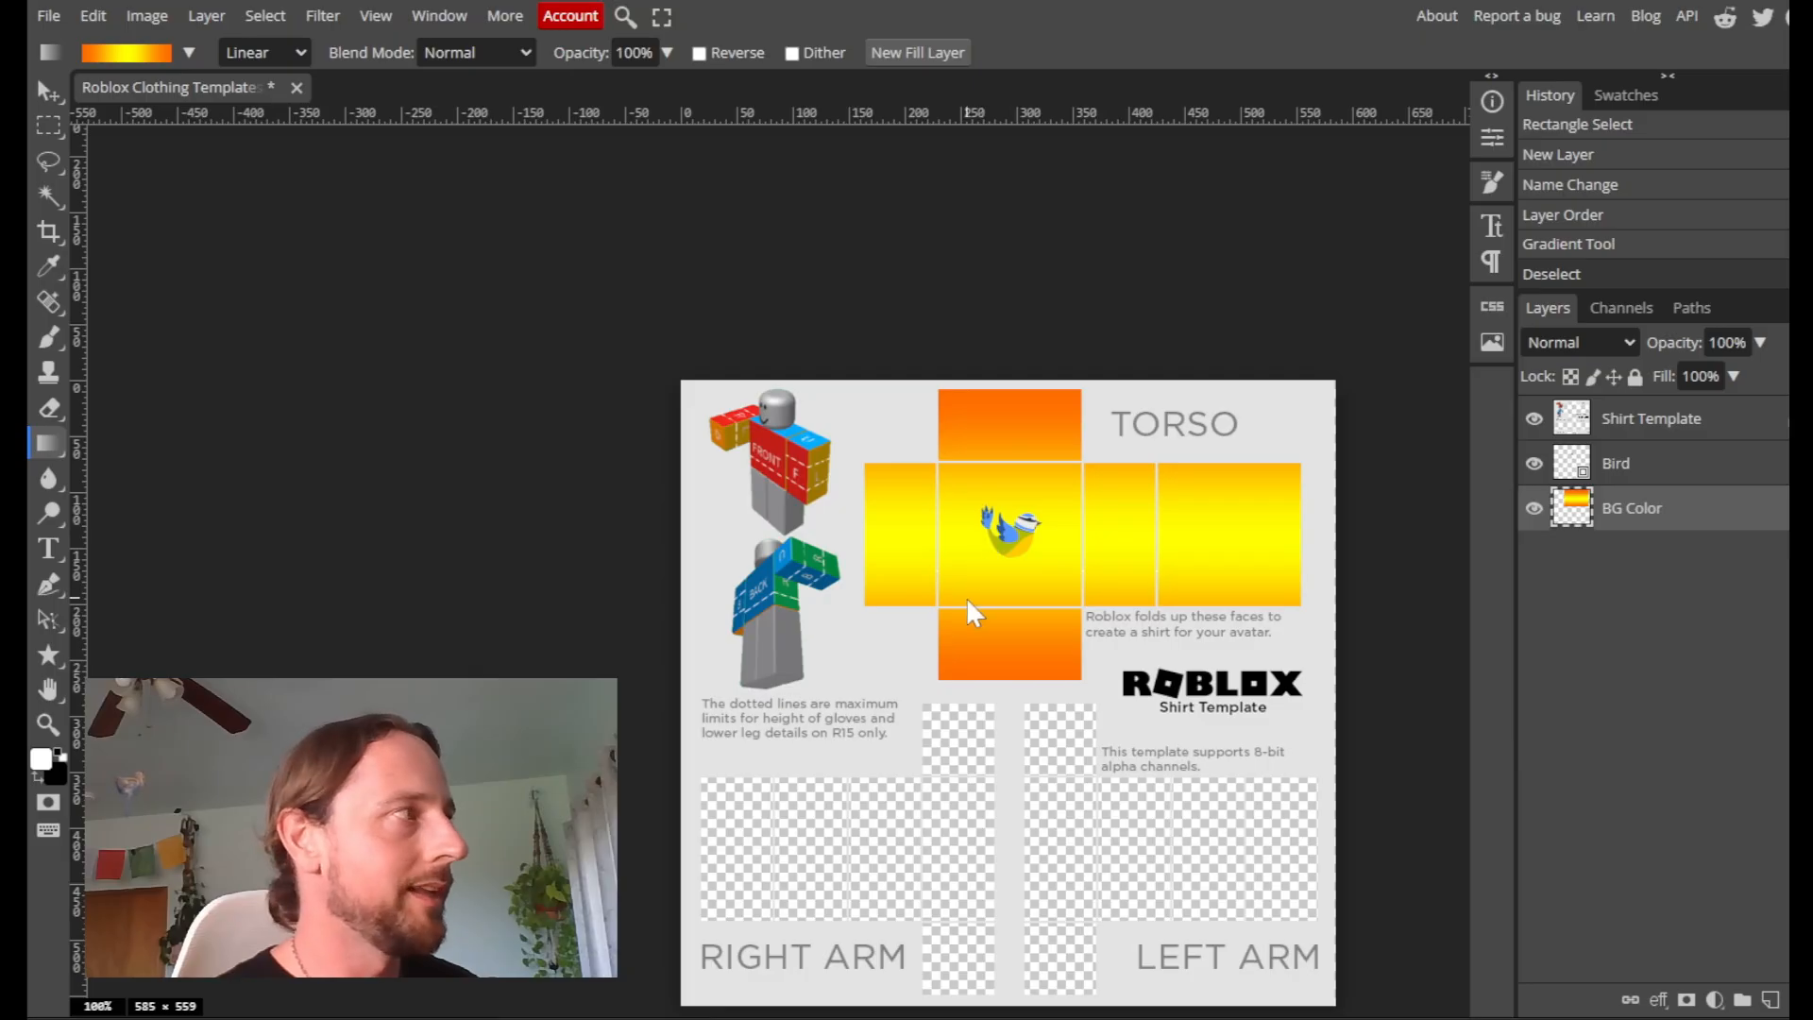
{"action": "left_click", "coordinate": [51, 125]}
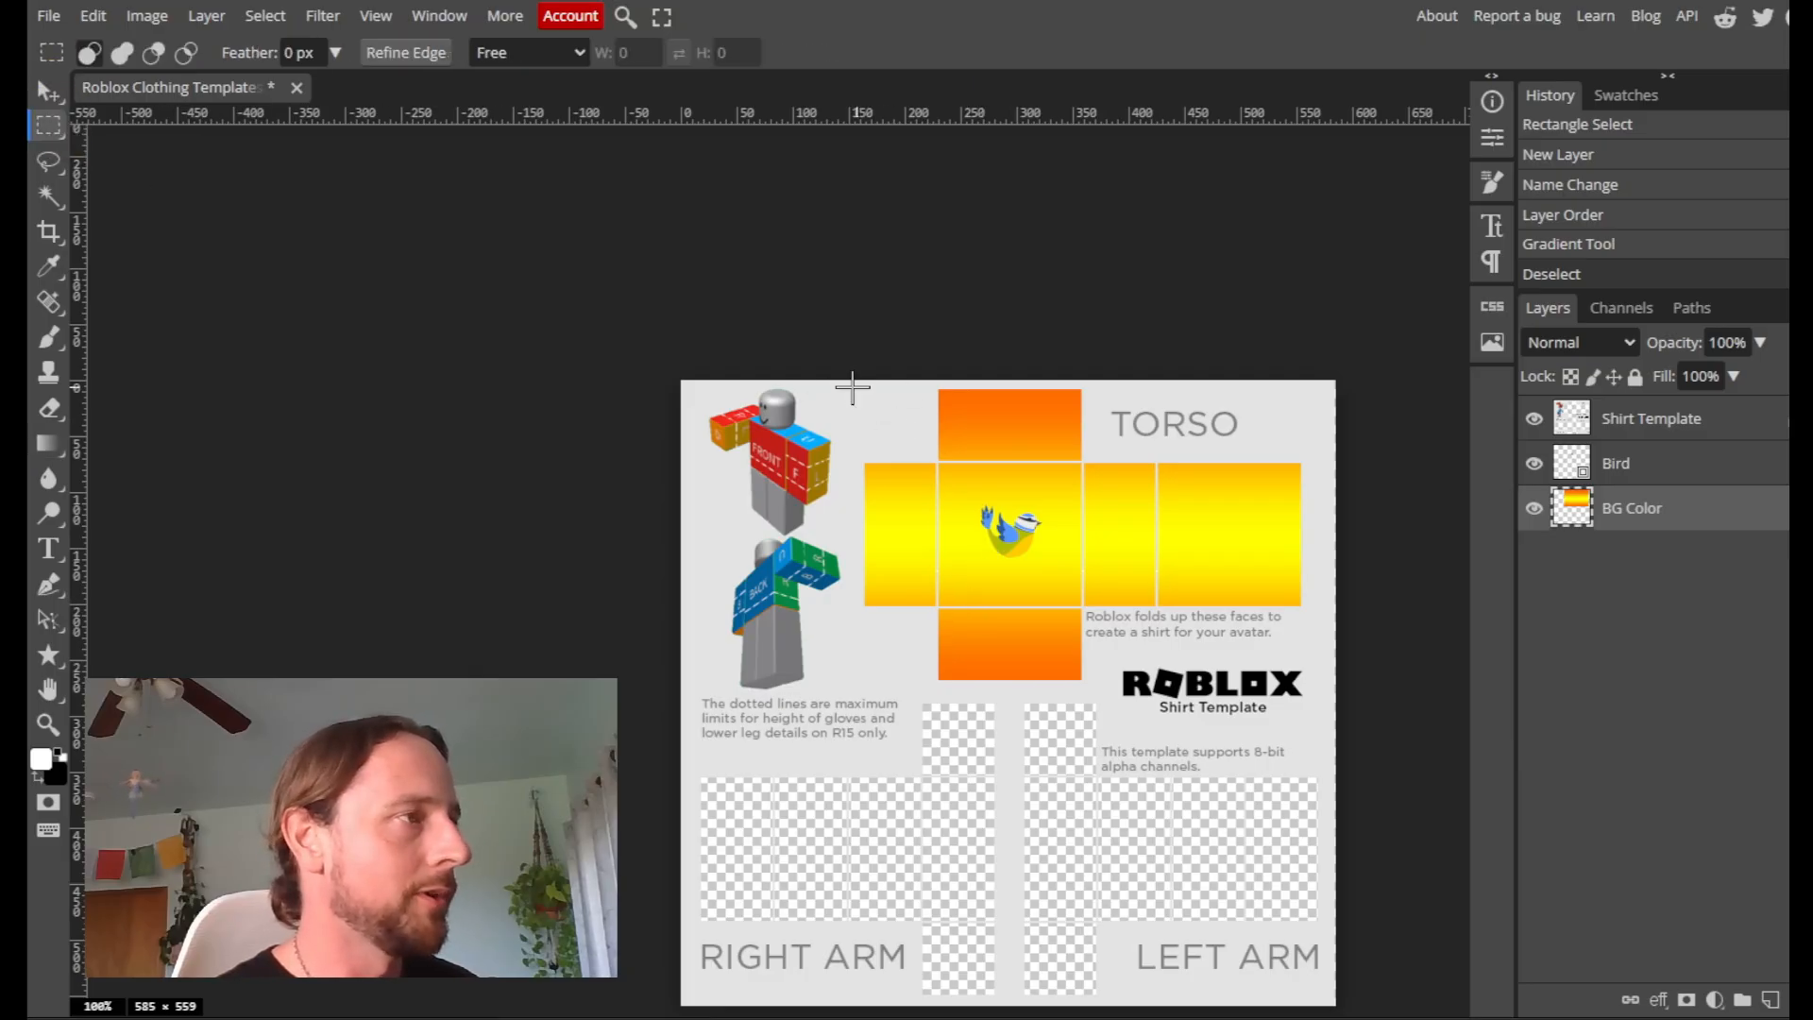
{"action": "left_click_drag", "start_coordinate": [850, 386], "coordinate": [1312, 700]}
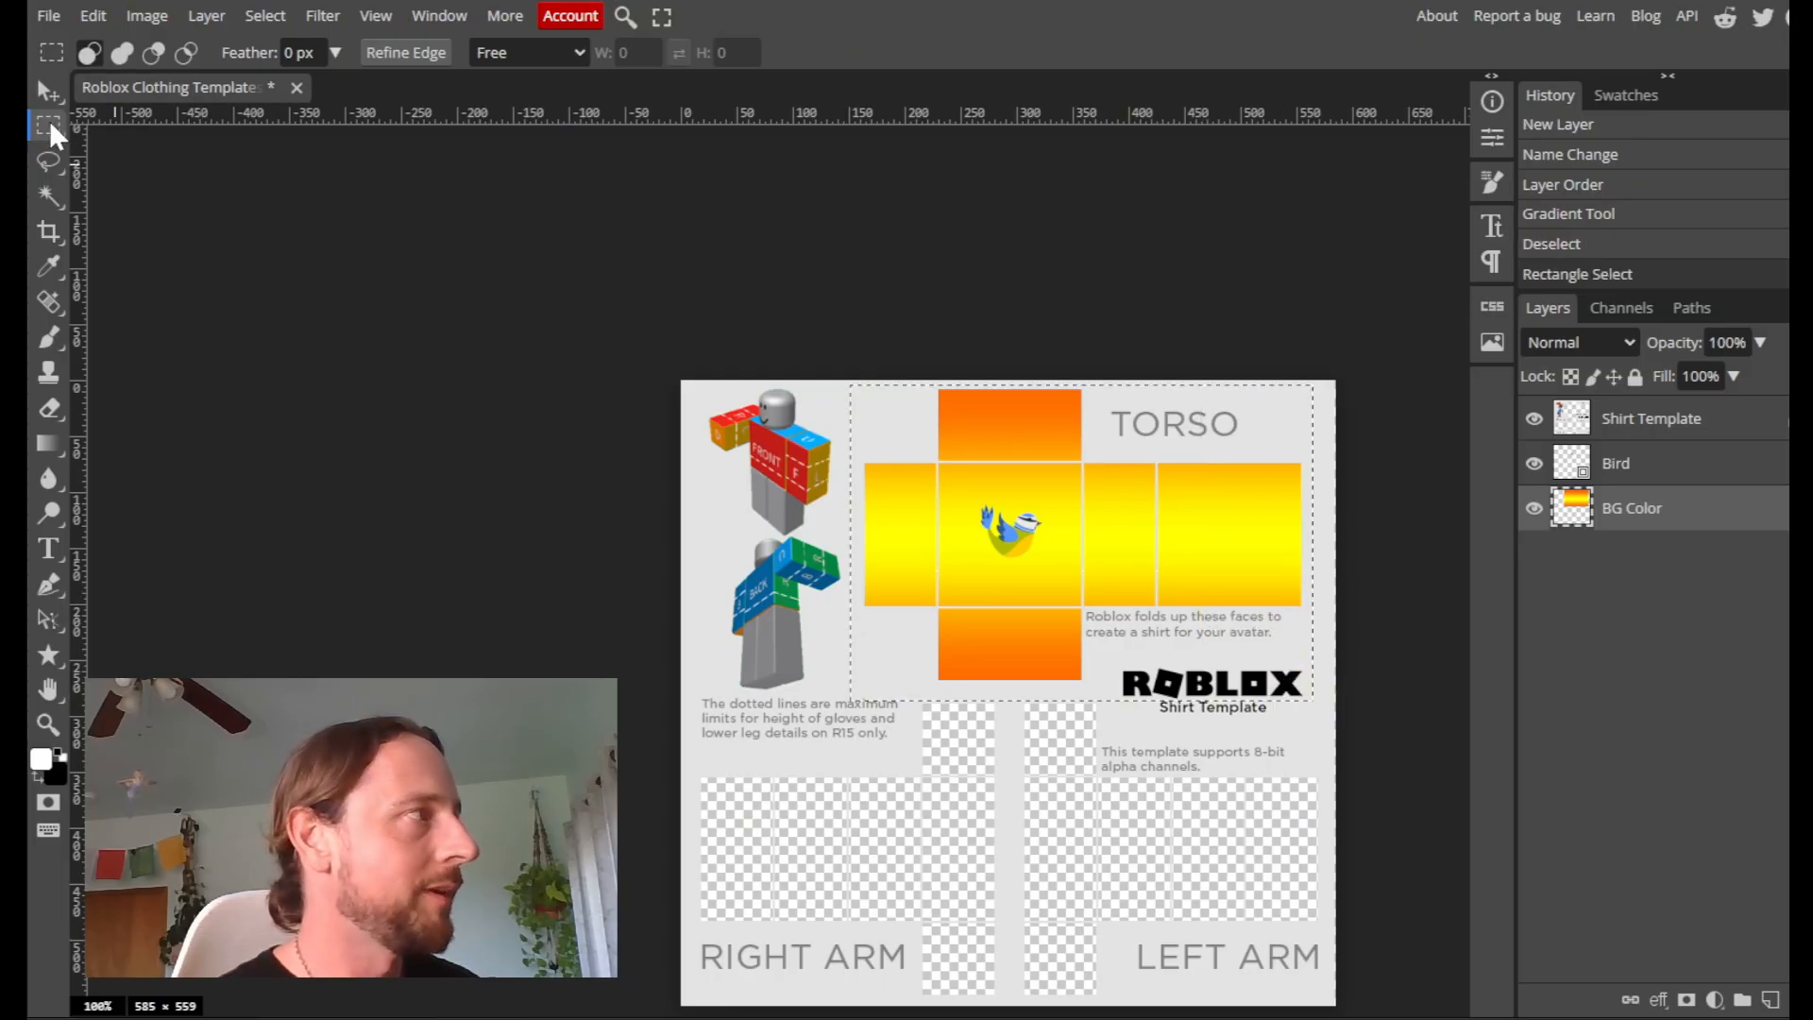
{"action": "left_click", "coordinate": [726, 401]}
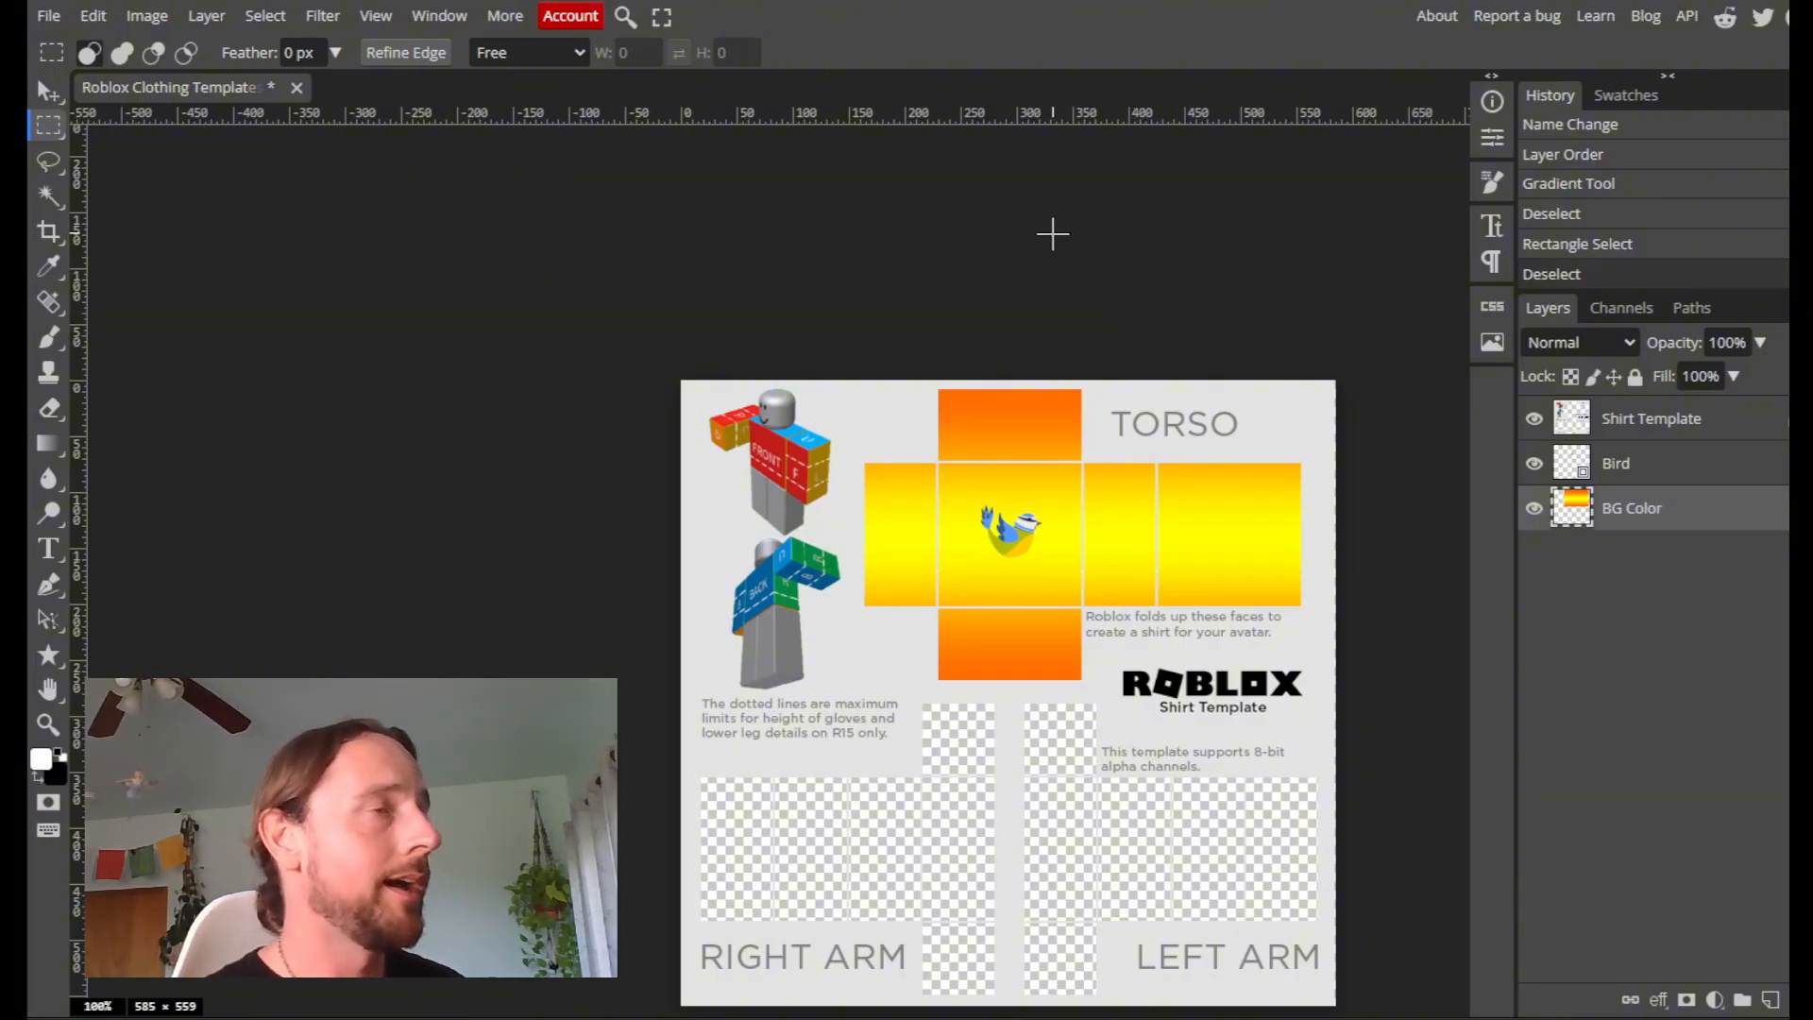
Look up the selection commands in the keyboard shortcuts list and close it
{"action": "left_click", "coordinate": [499, 21]}
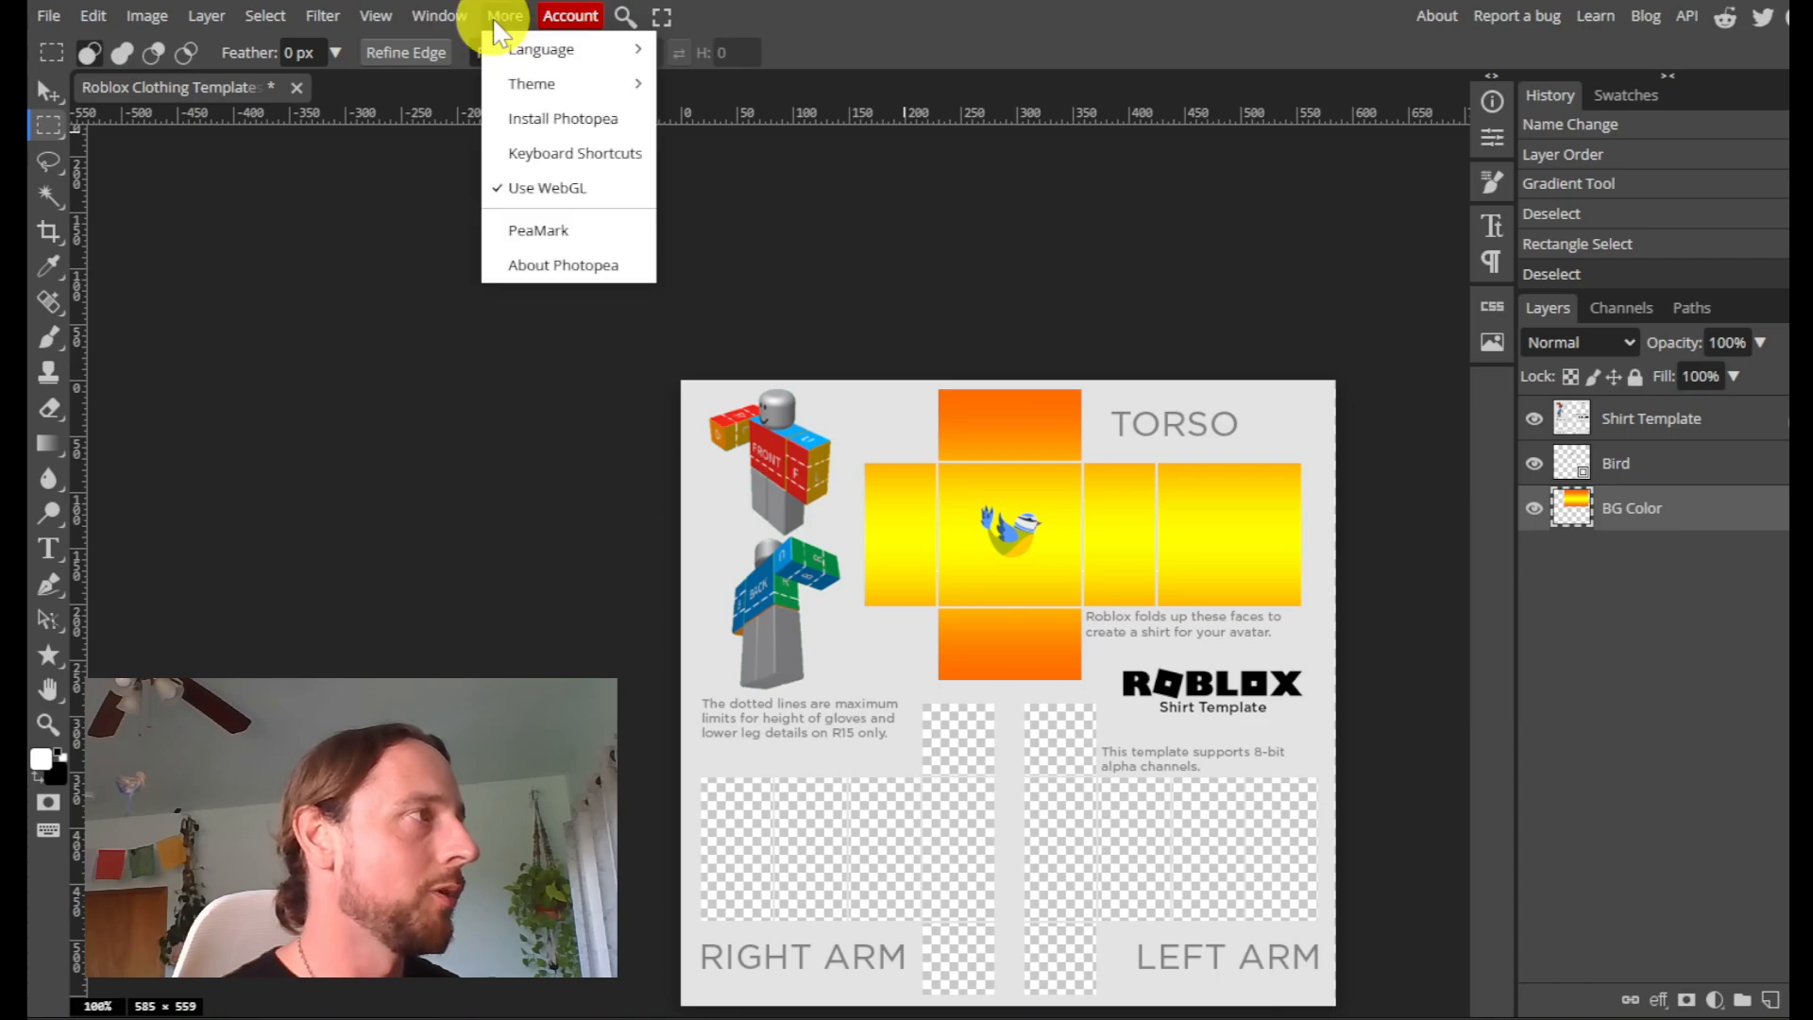
{"action": "left_click", "coordinate": [539, 153]}
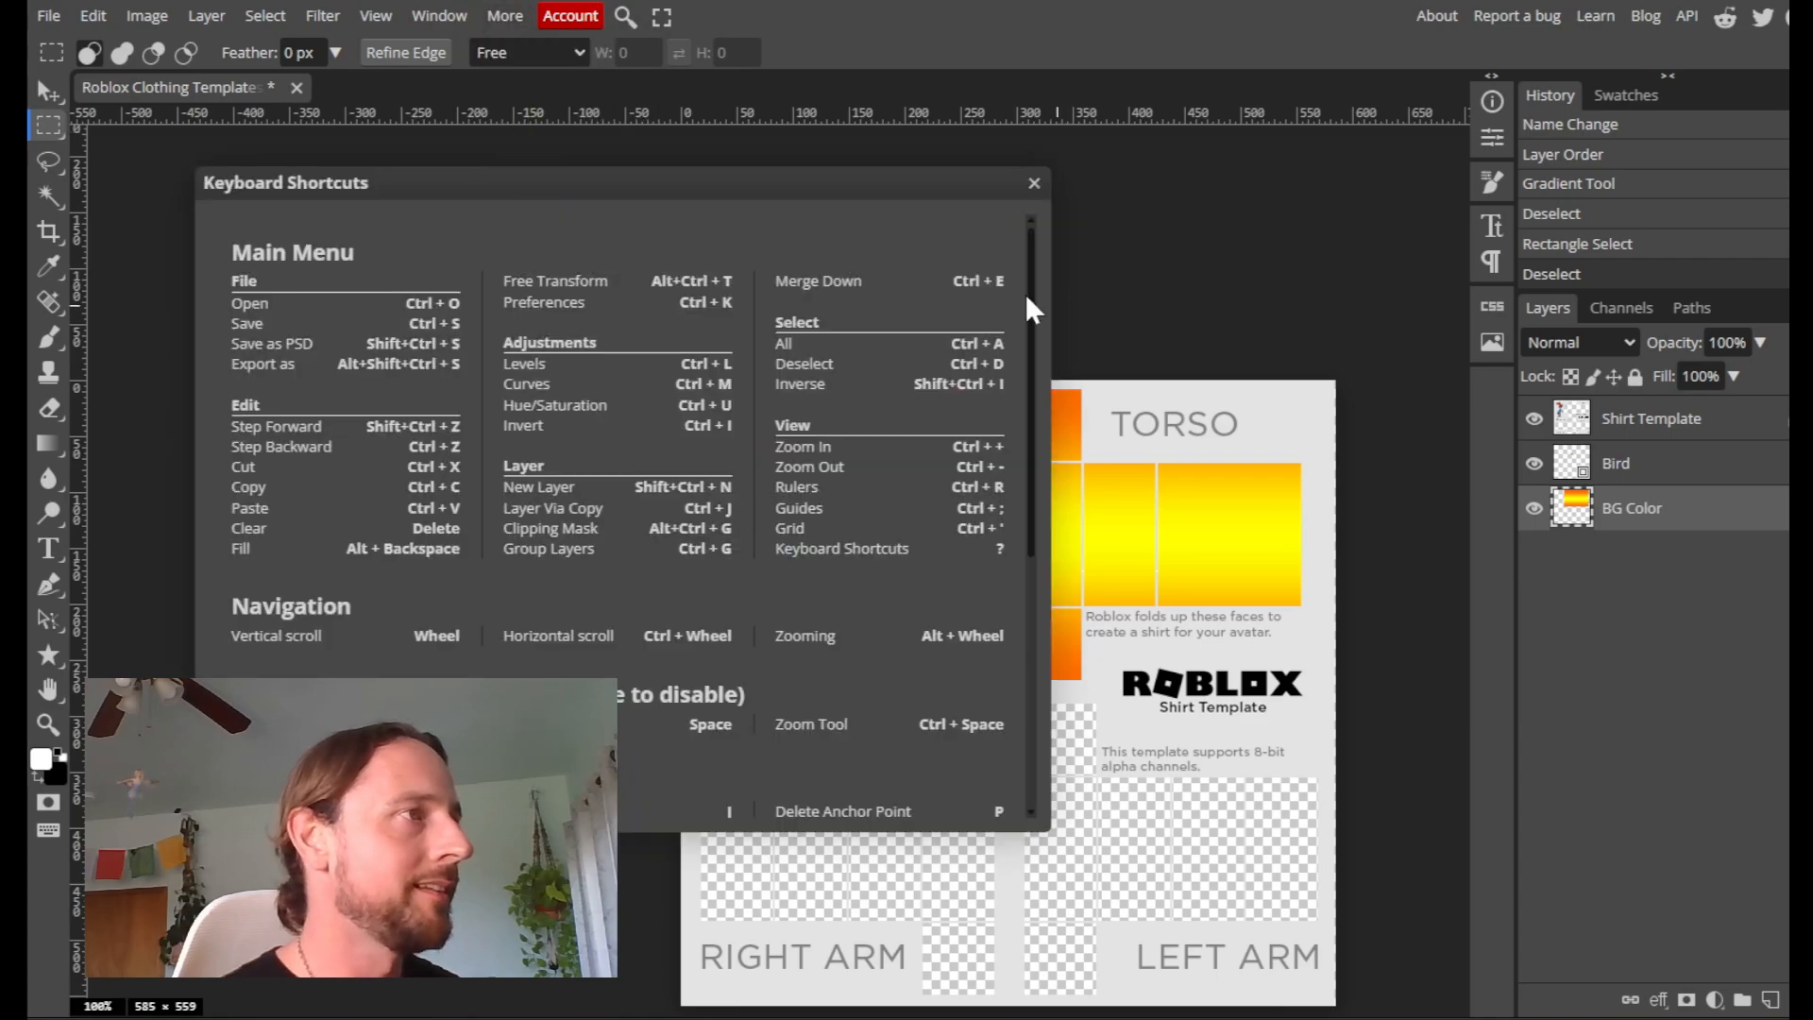
{"action": "left_click_drag", "start_coordinate": [1029, 270], "coordinate": [1028, 231]}
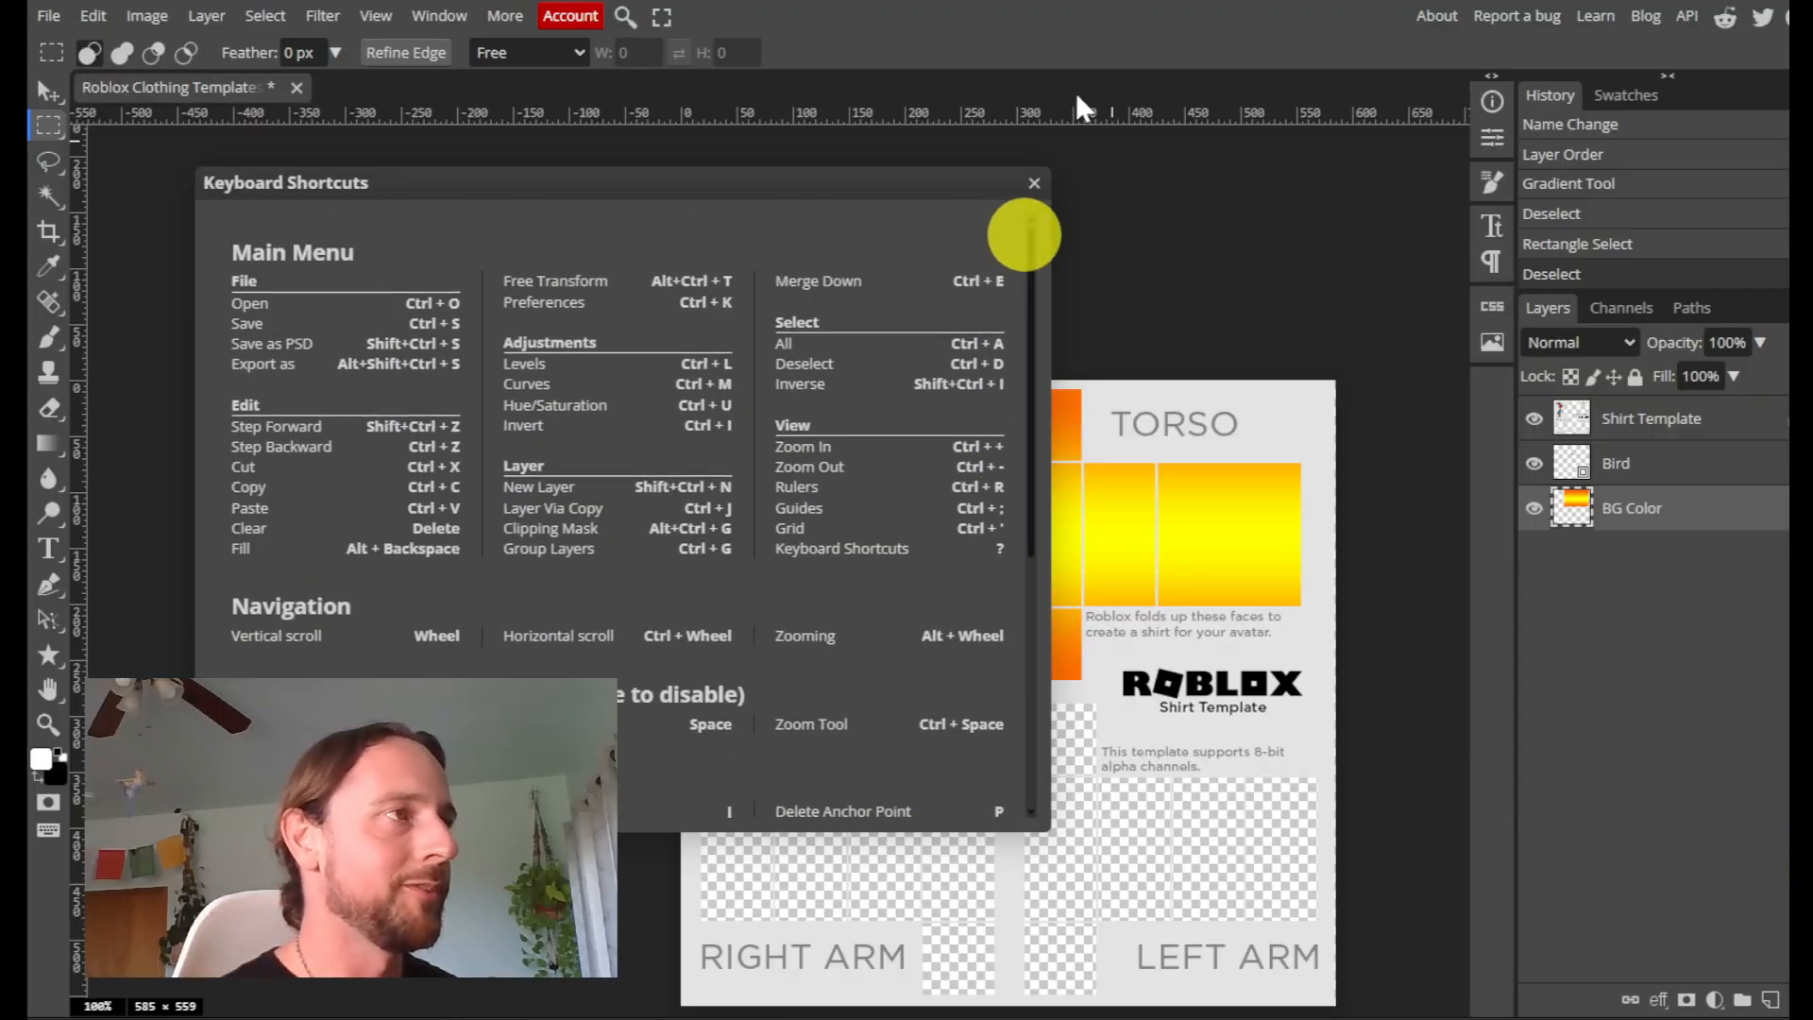
{"action": "left_click", "coordinate": [1032, 182]}
Make a rectangular selection enclosing all the right arm and left arm panels of the shirt template
{"action": "scroll", "coordinate": [1162, 510], "scroll_direction": "down", "scroll_amount": 2}
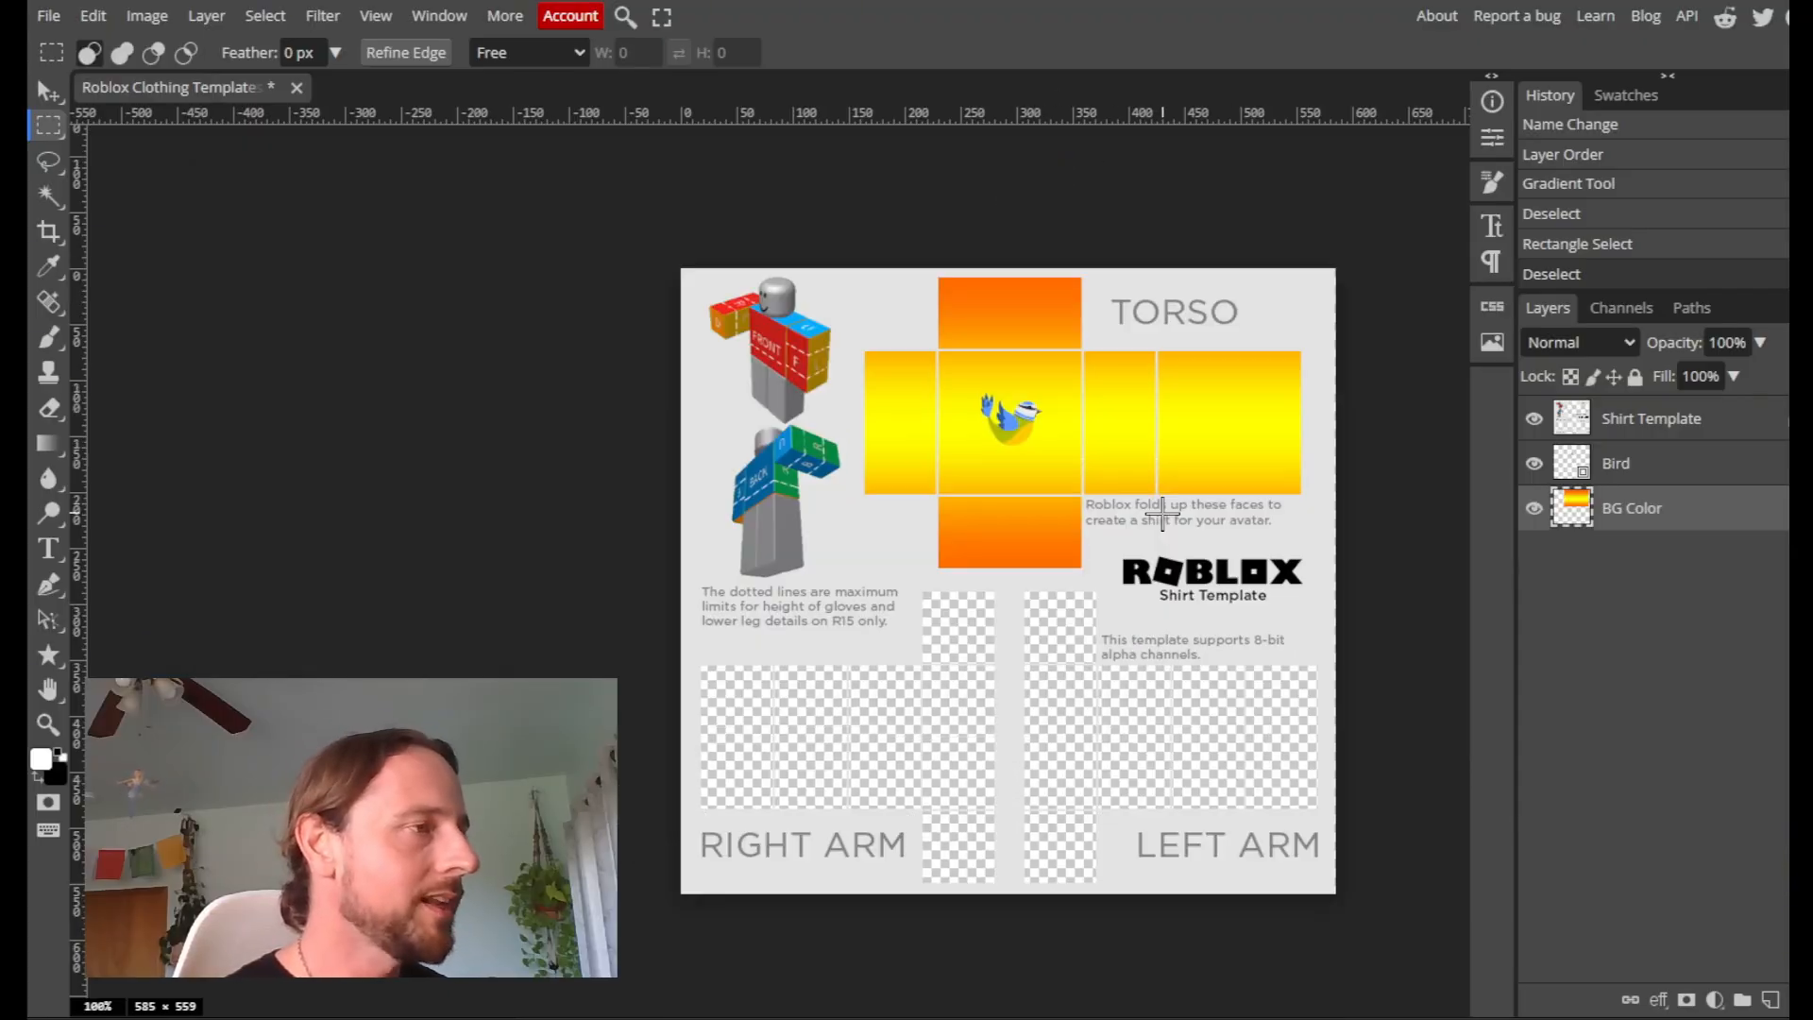
{"action": "scroll", "coordinate": [1163, 514], "scroll_direction": "down", "scroll_amount": 2}
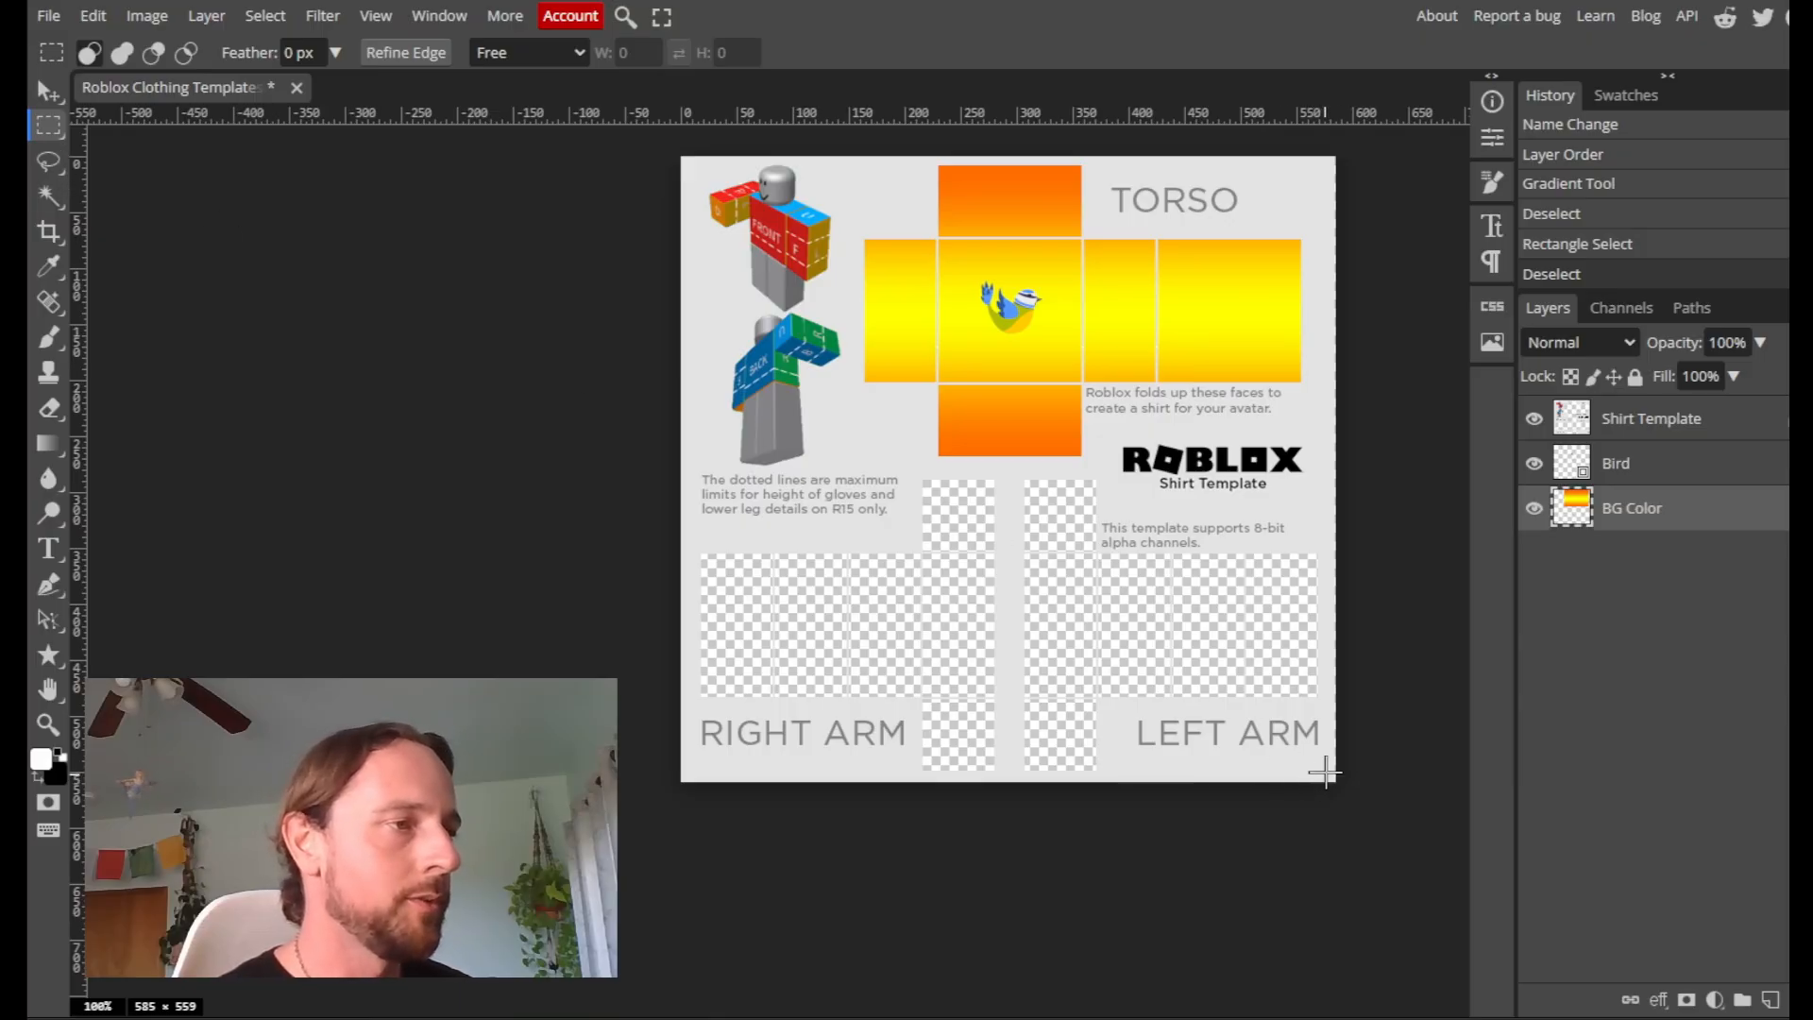
{"action": "left_click_drag", "start_coordinate": [1322, 773], "coordinate": [699, 475]}
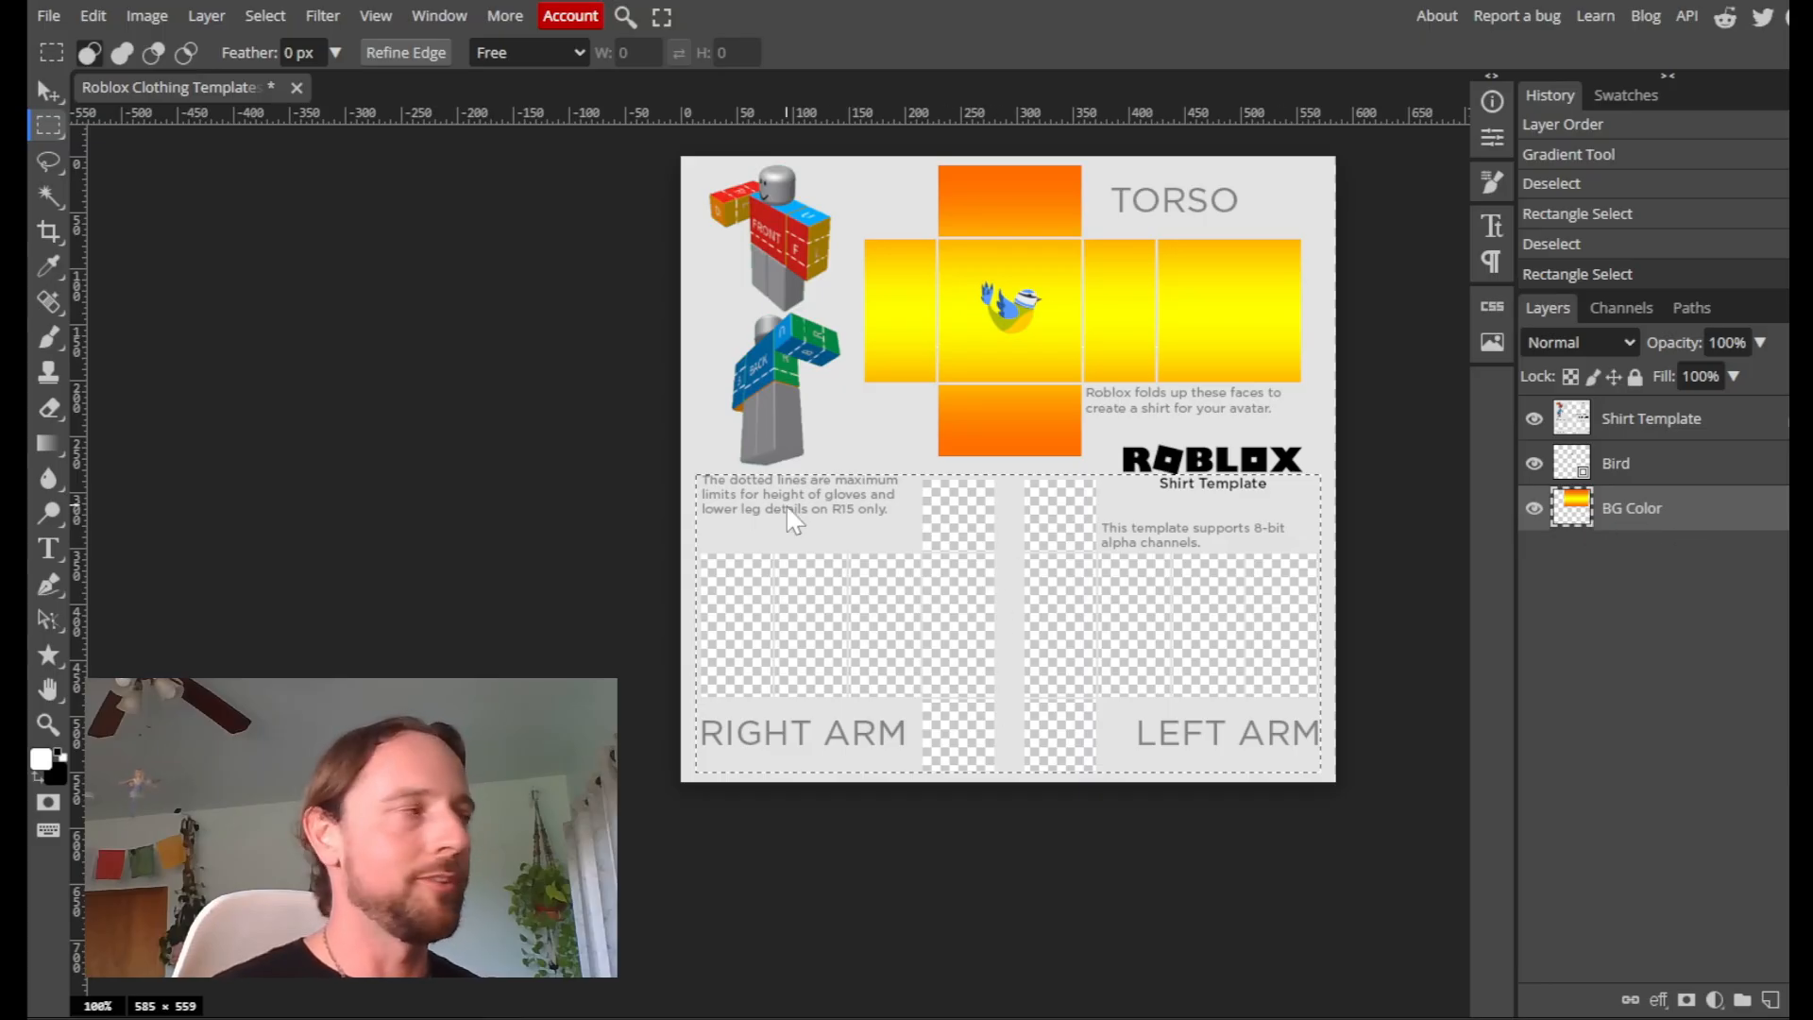
Fill the arm selection on the BG Color layer with a vertical orange-yellow-orange linear gradient from top to bottom, and deselect
{"action": "left_click", "coordinate": [46, 453]}
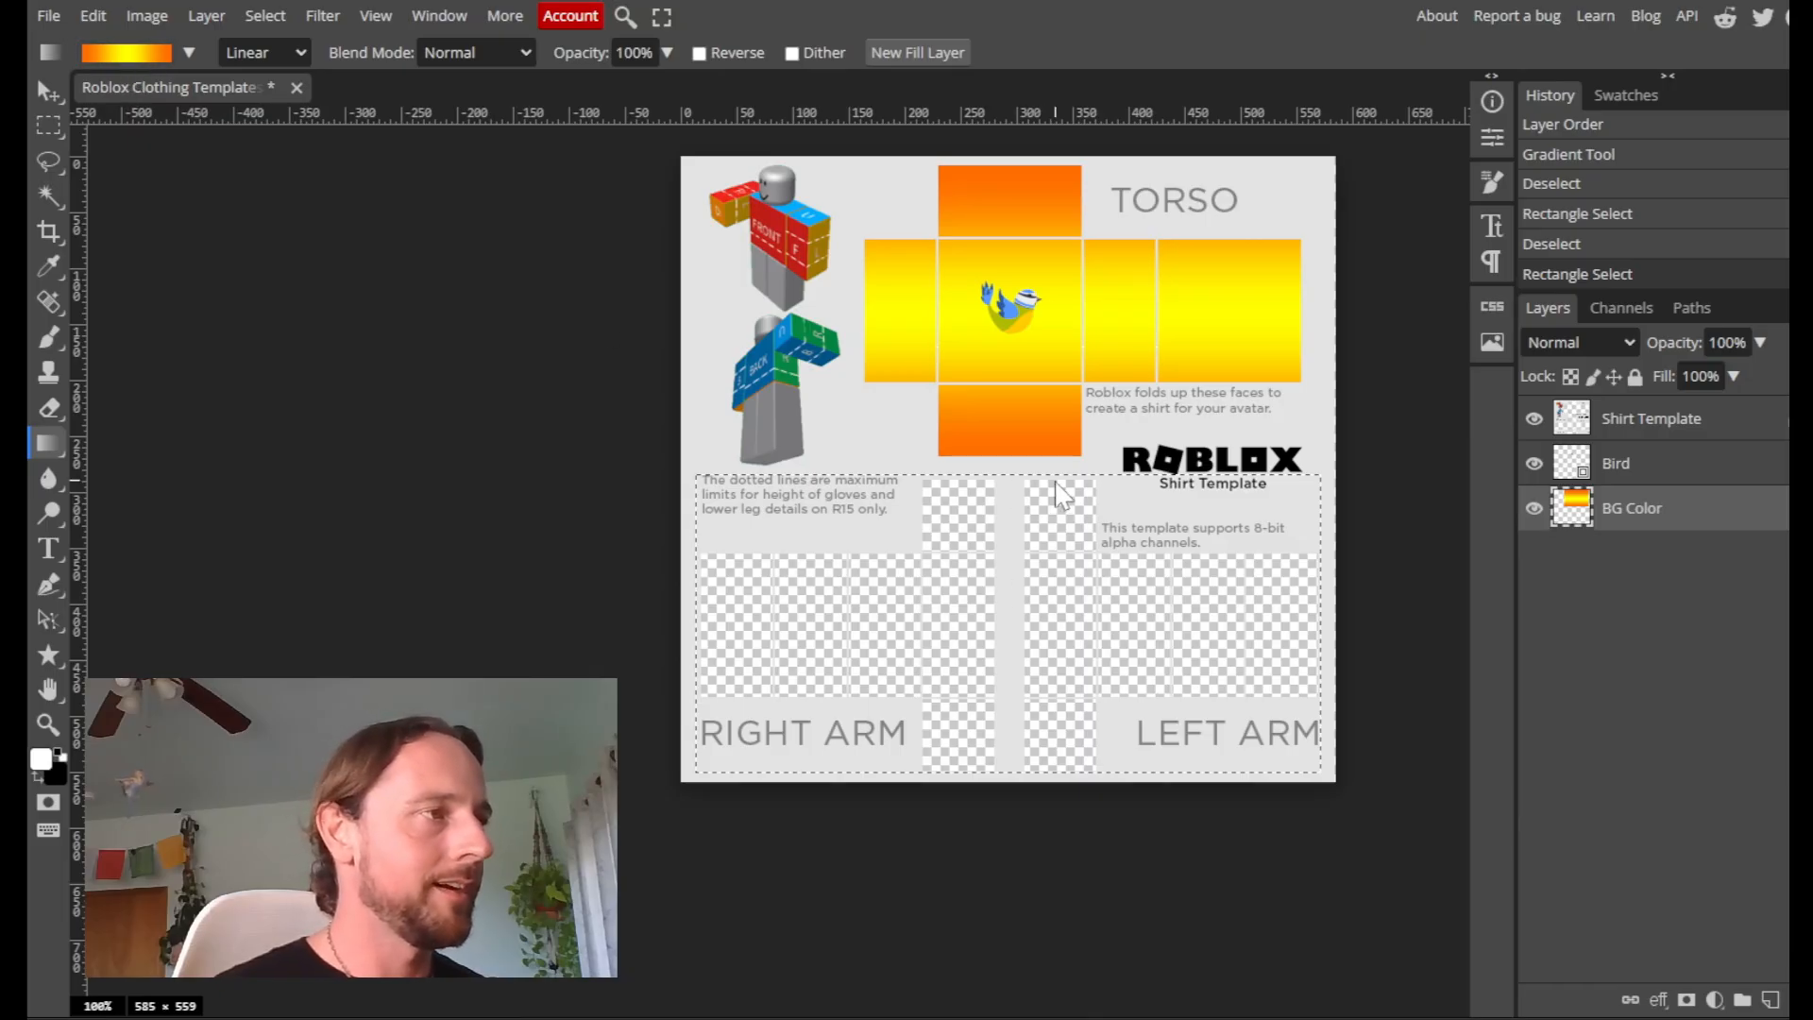
{"action": "left_click_drag", "start_coordinate": [1053, 482], "coordinate": [1055, 769]}
{"action": "key", "text": "ctrl+d"}
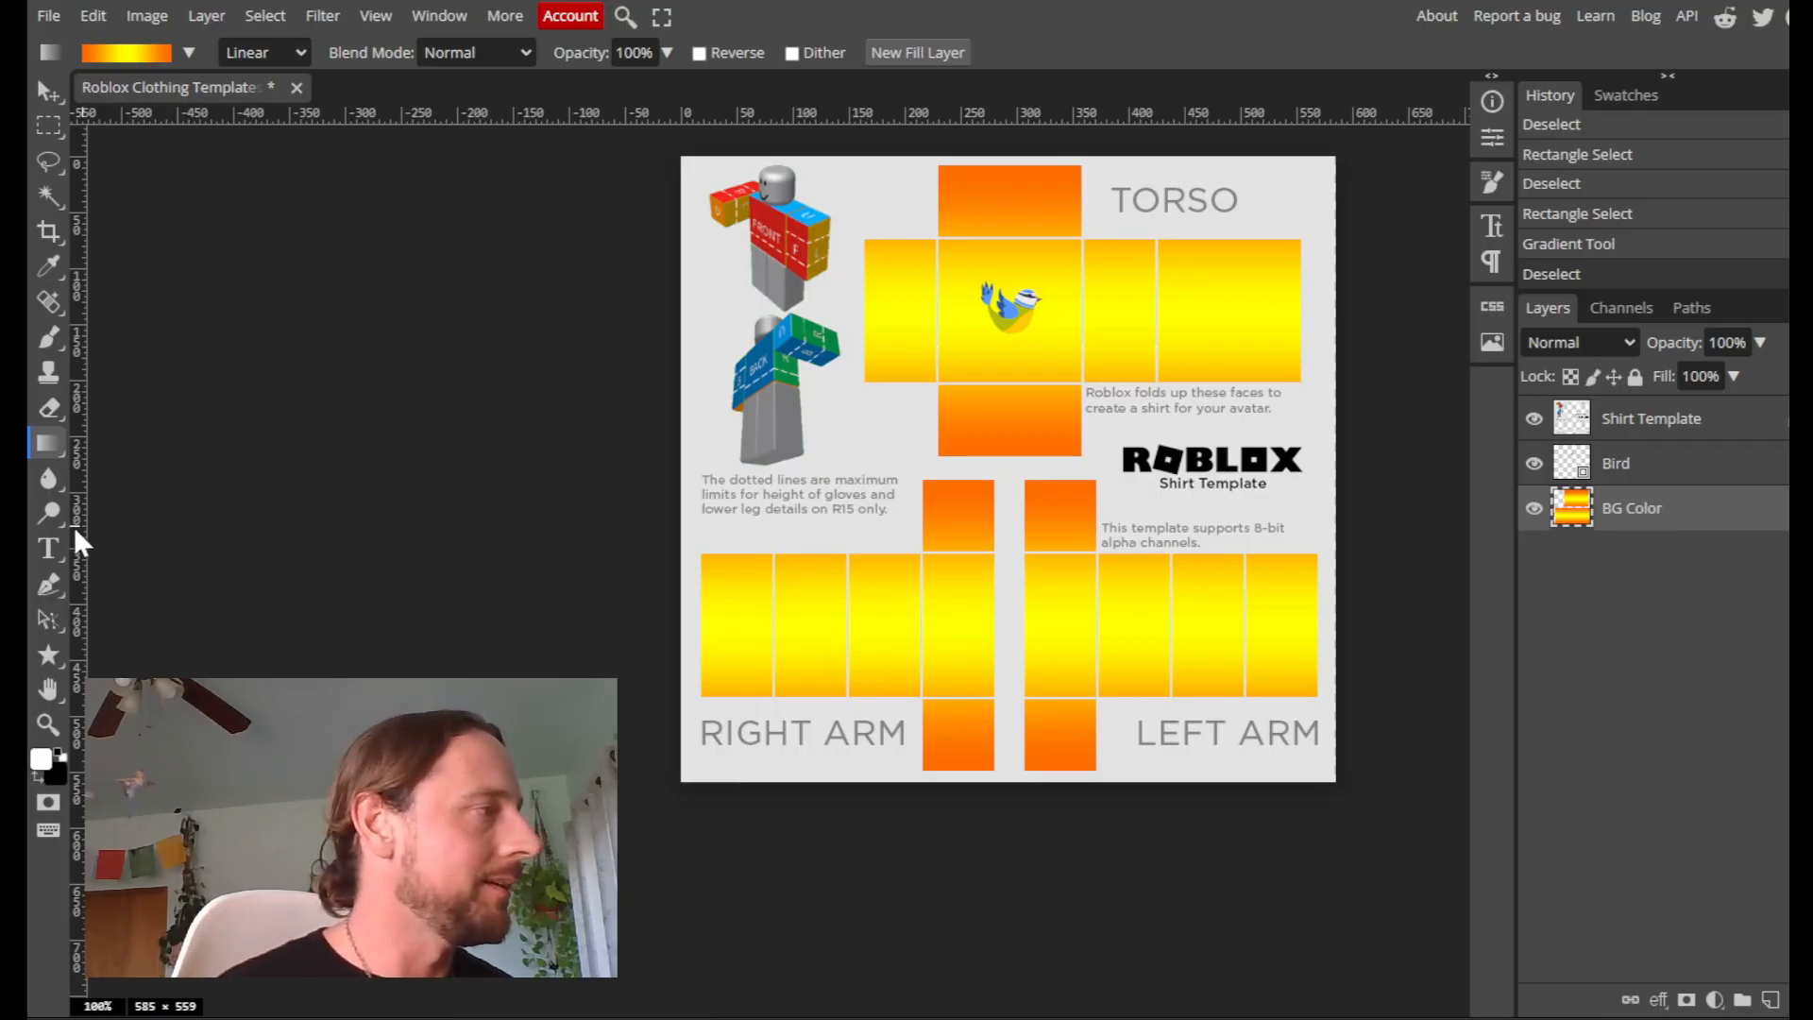
Add the text BIRD in white 24 px Luckiest Guy above the bird on the torso's front panel
{"action": "left_click", "coordinate": [48, 550]}
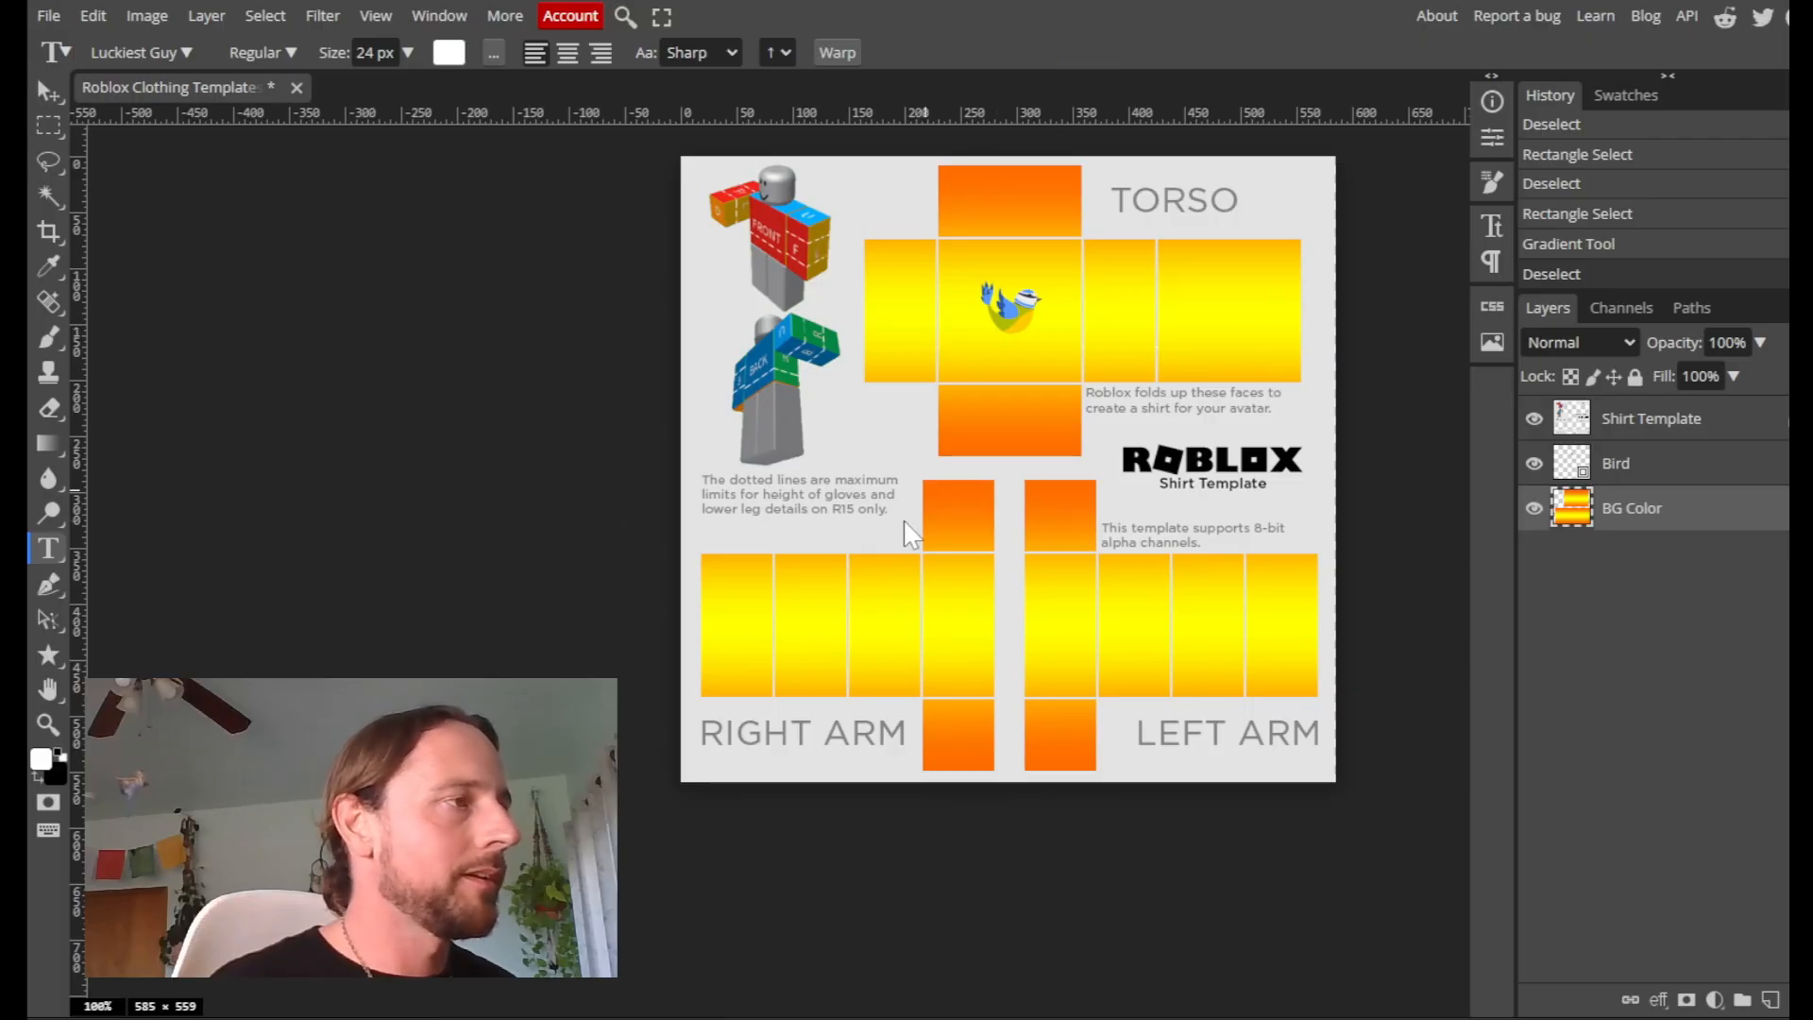
{"action": "left_click", "coordinate": [961, 259]}
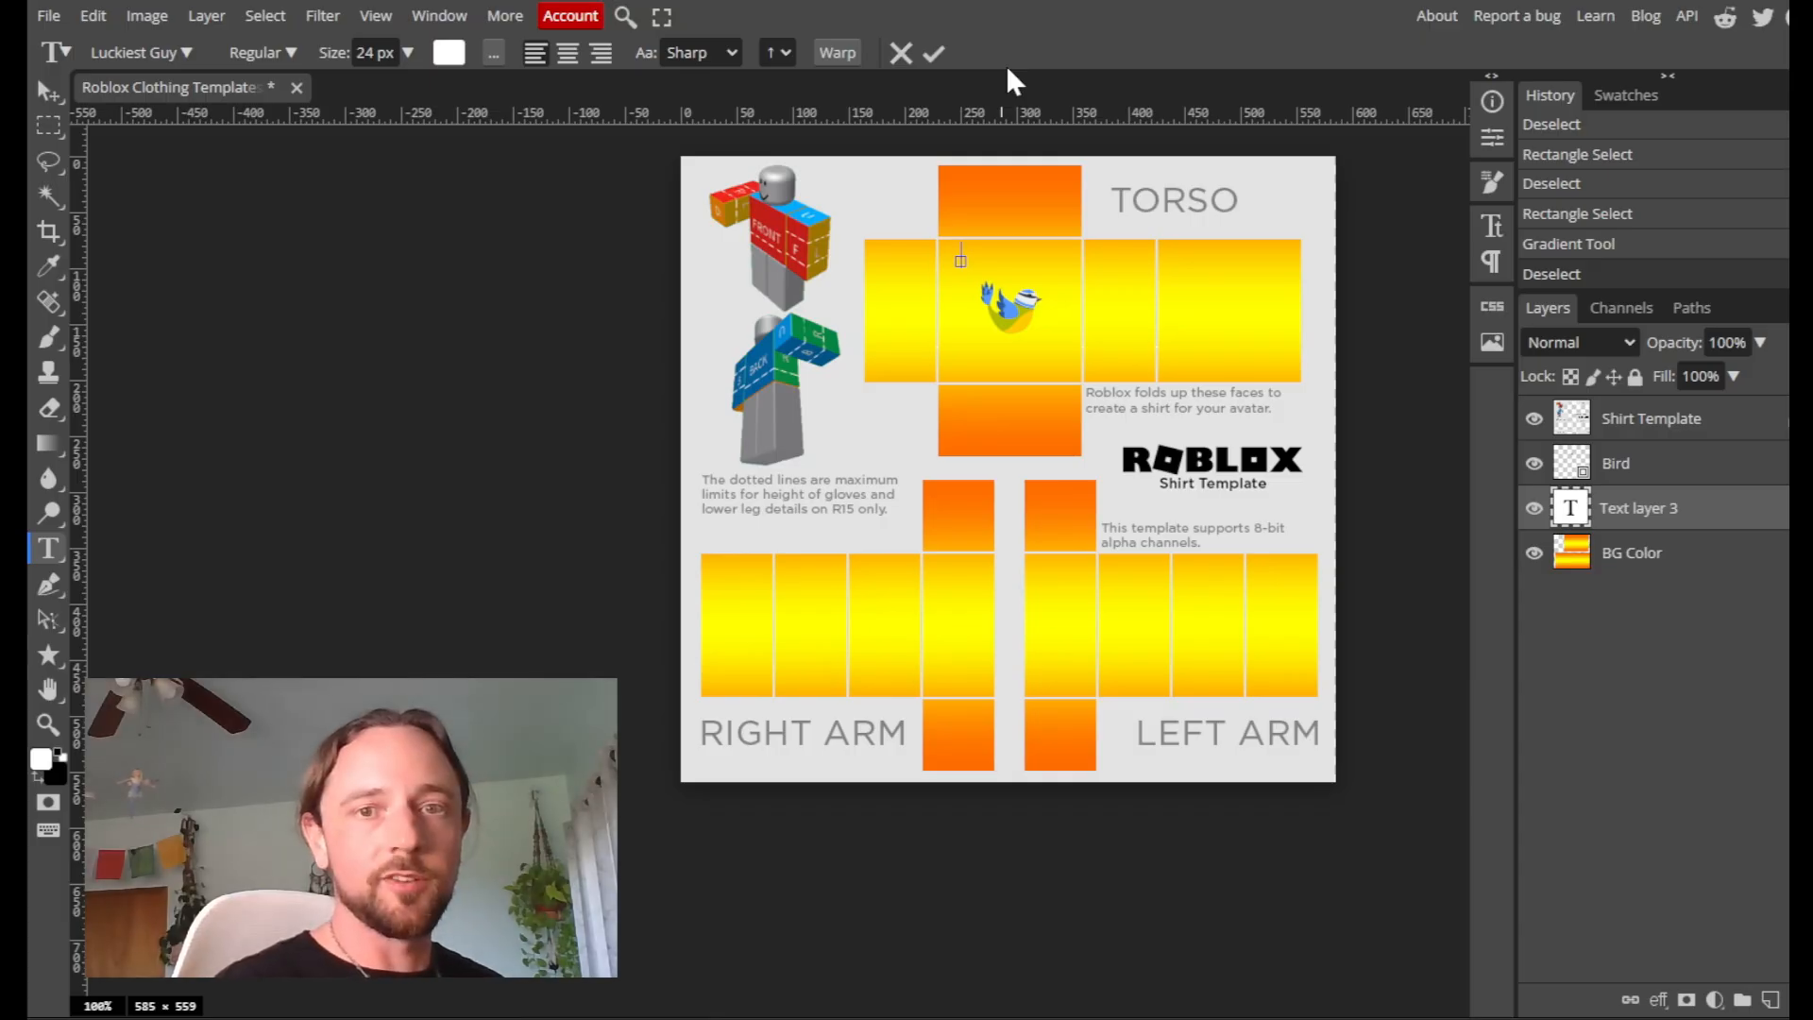
{"action": "type", "text": "BIRD"}
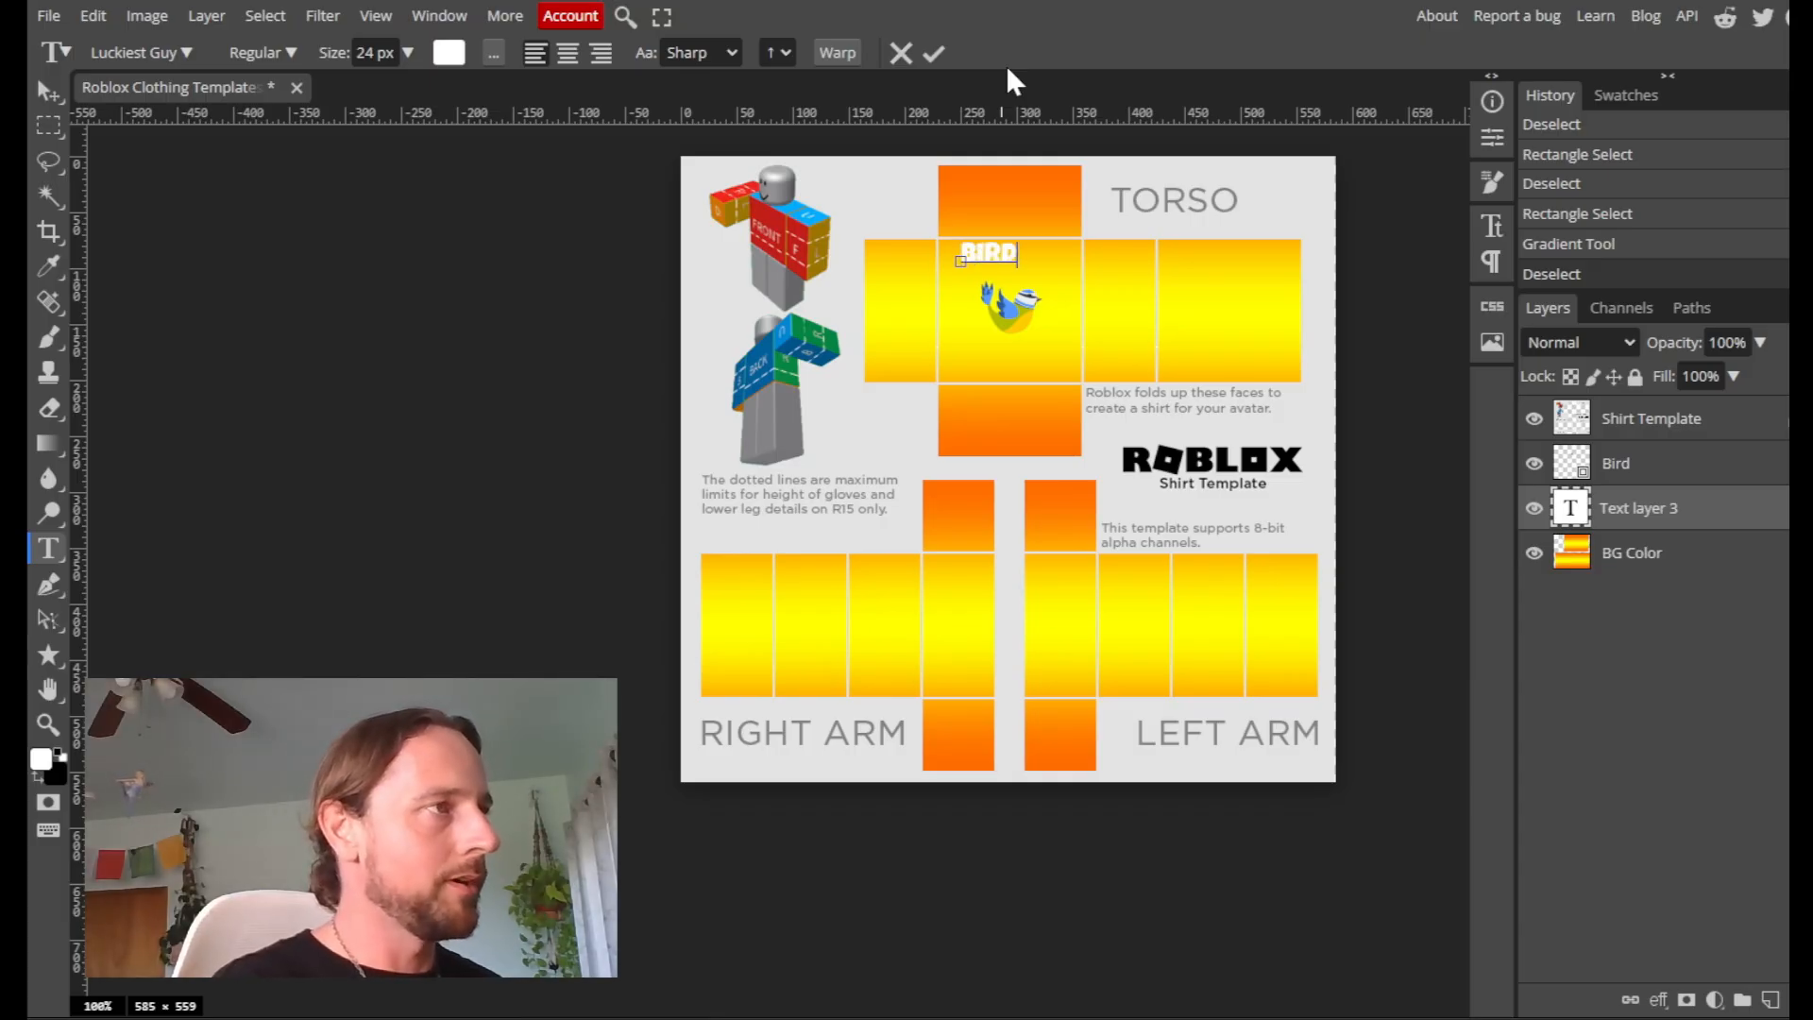
{"action": "left_click", "coordinate": [930, 56]}
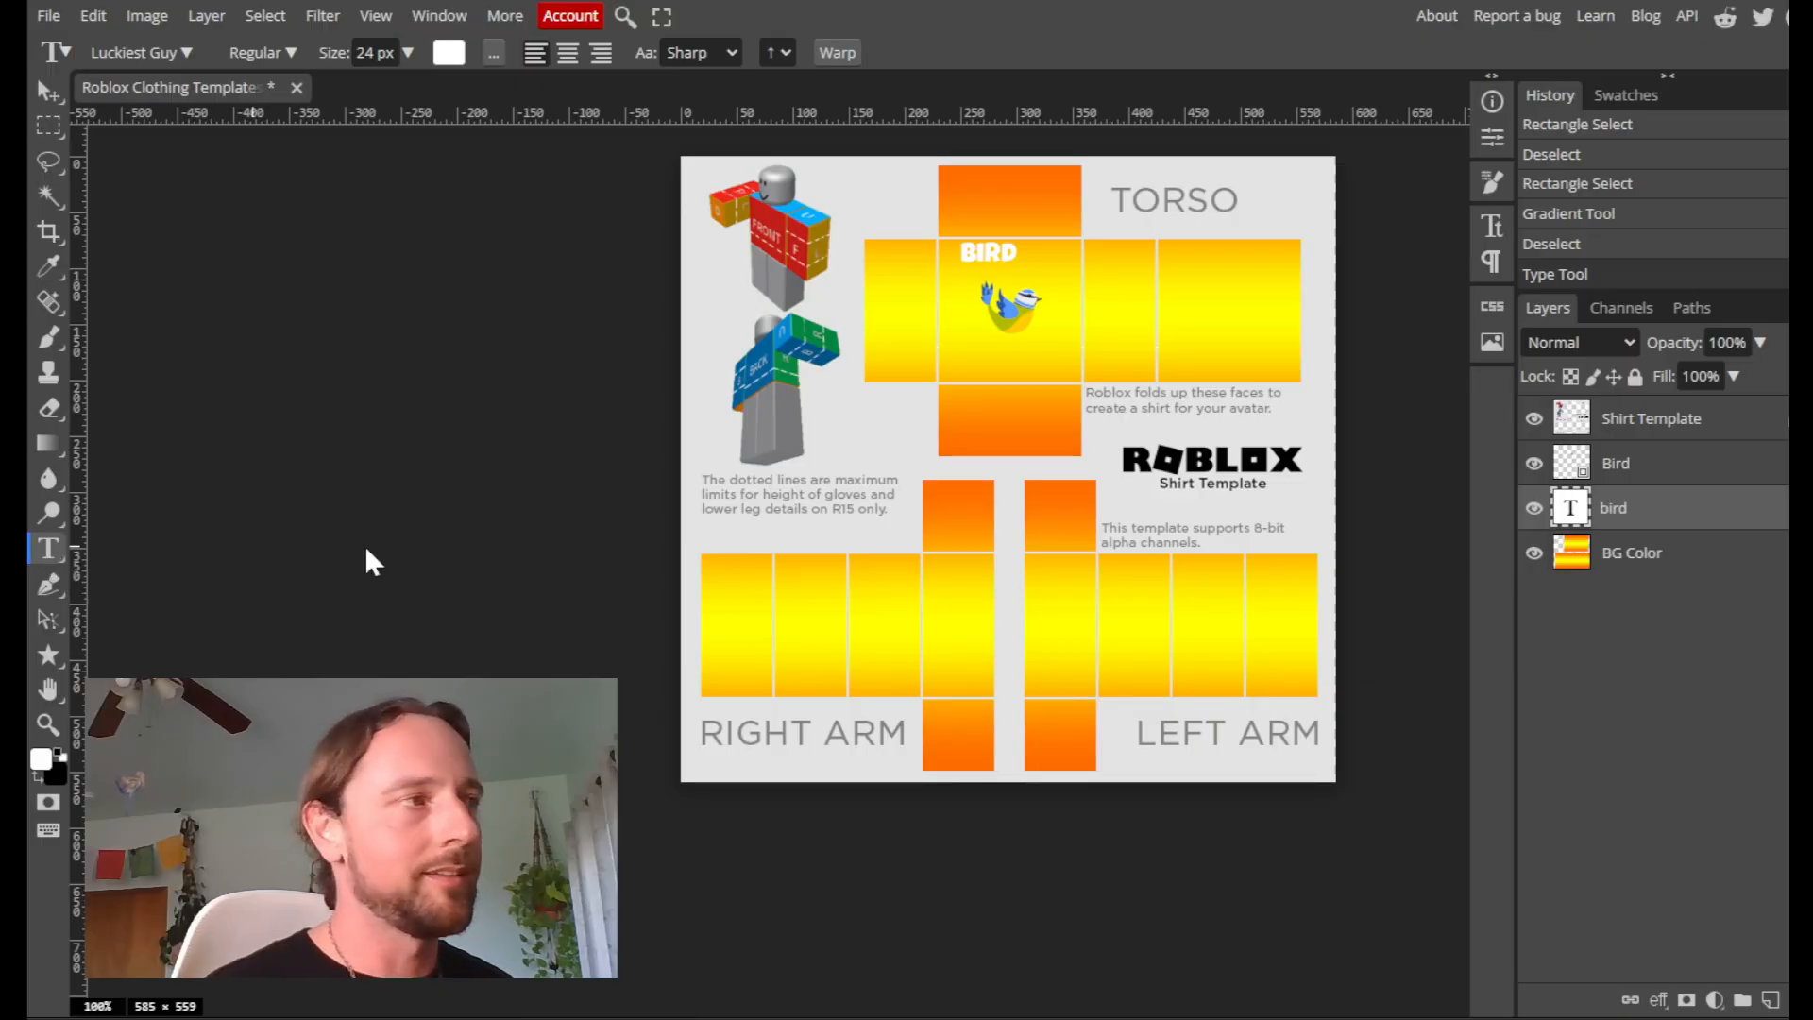
Add the text ZADDY in white 24 px Luckiest Guy below the bird on the torso's front panel
{"action": "left_click", "coordinate": [973, 360]}
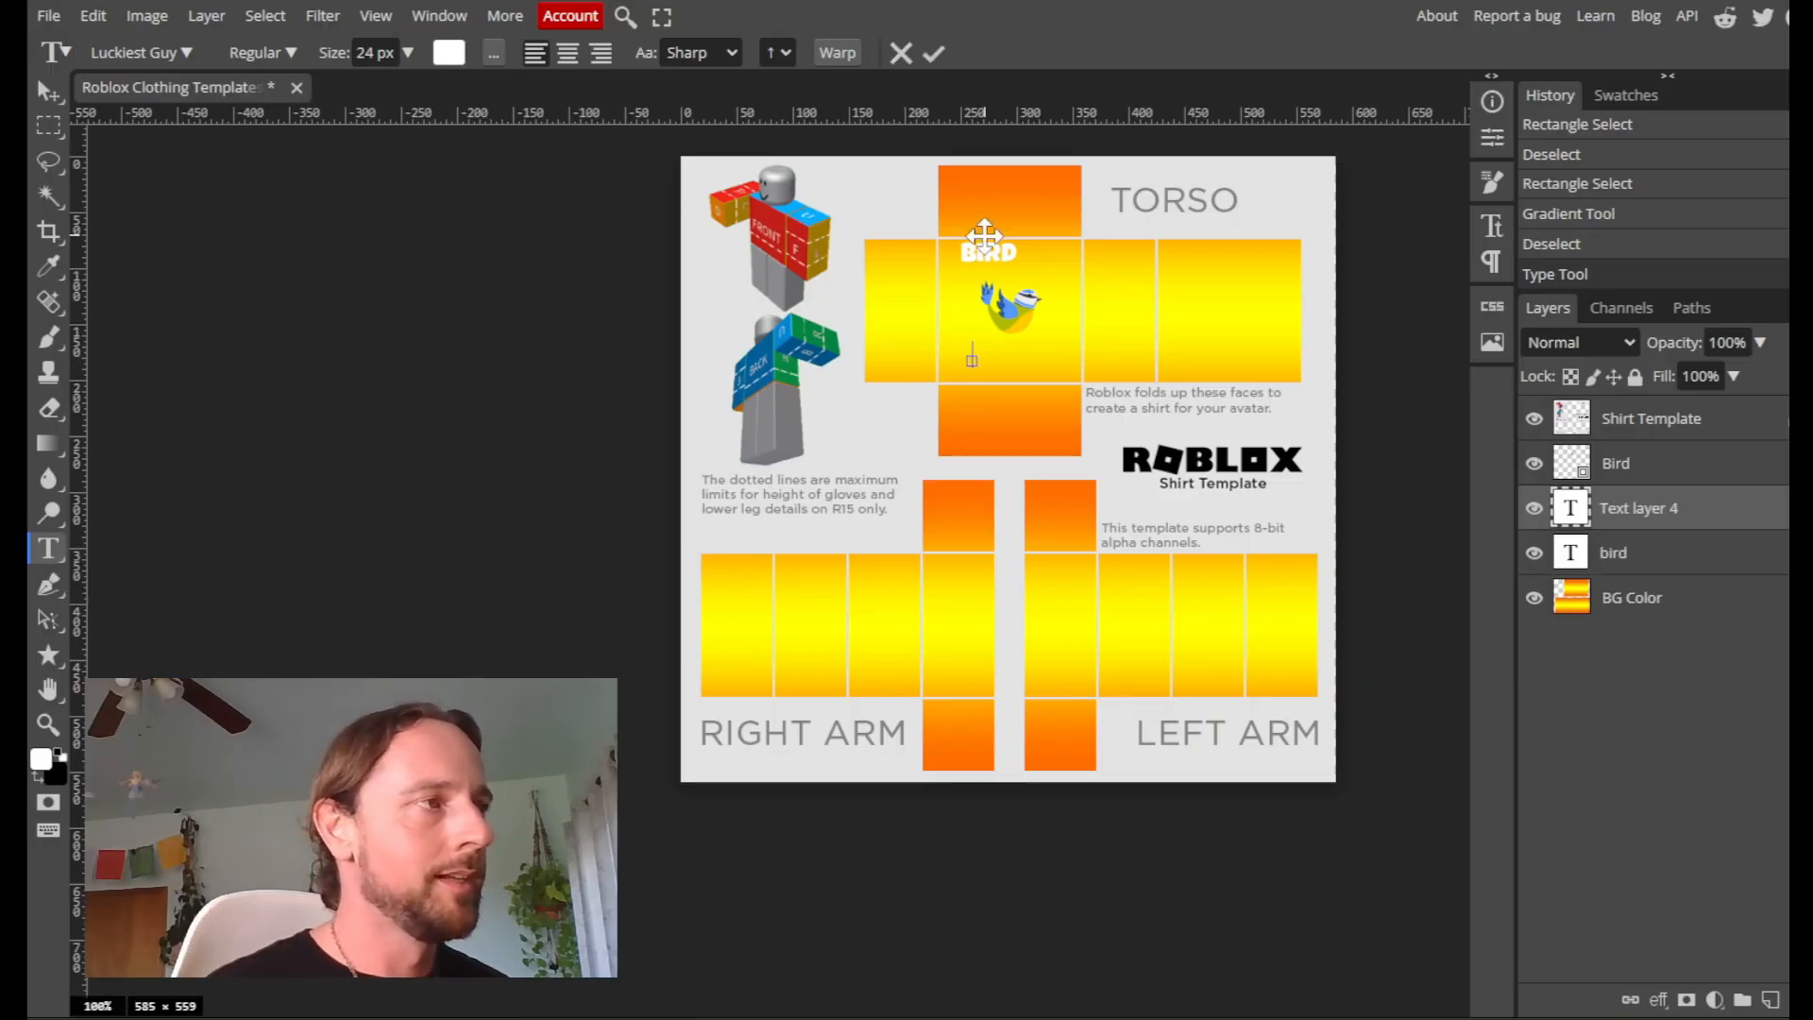
{"action": "type", "text": "ZADDY"}
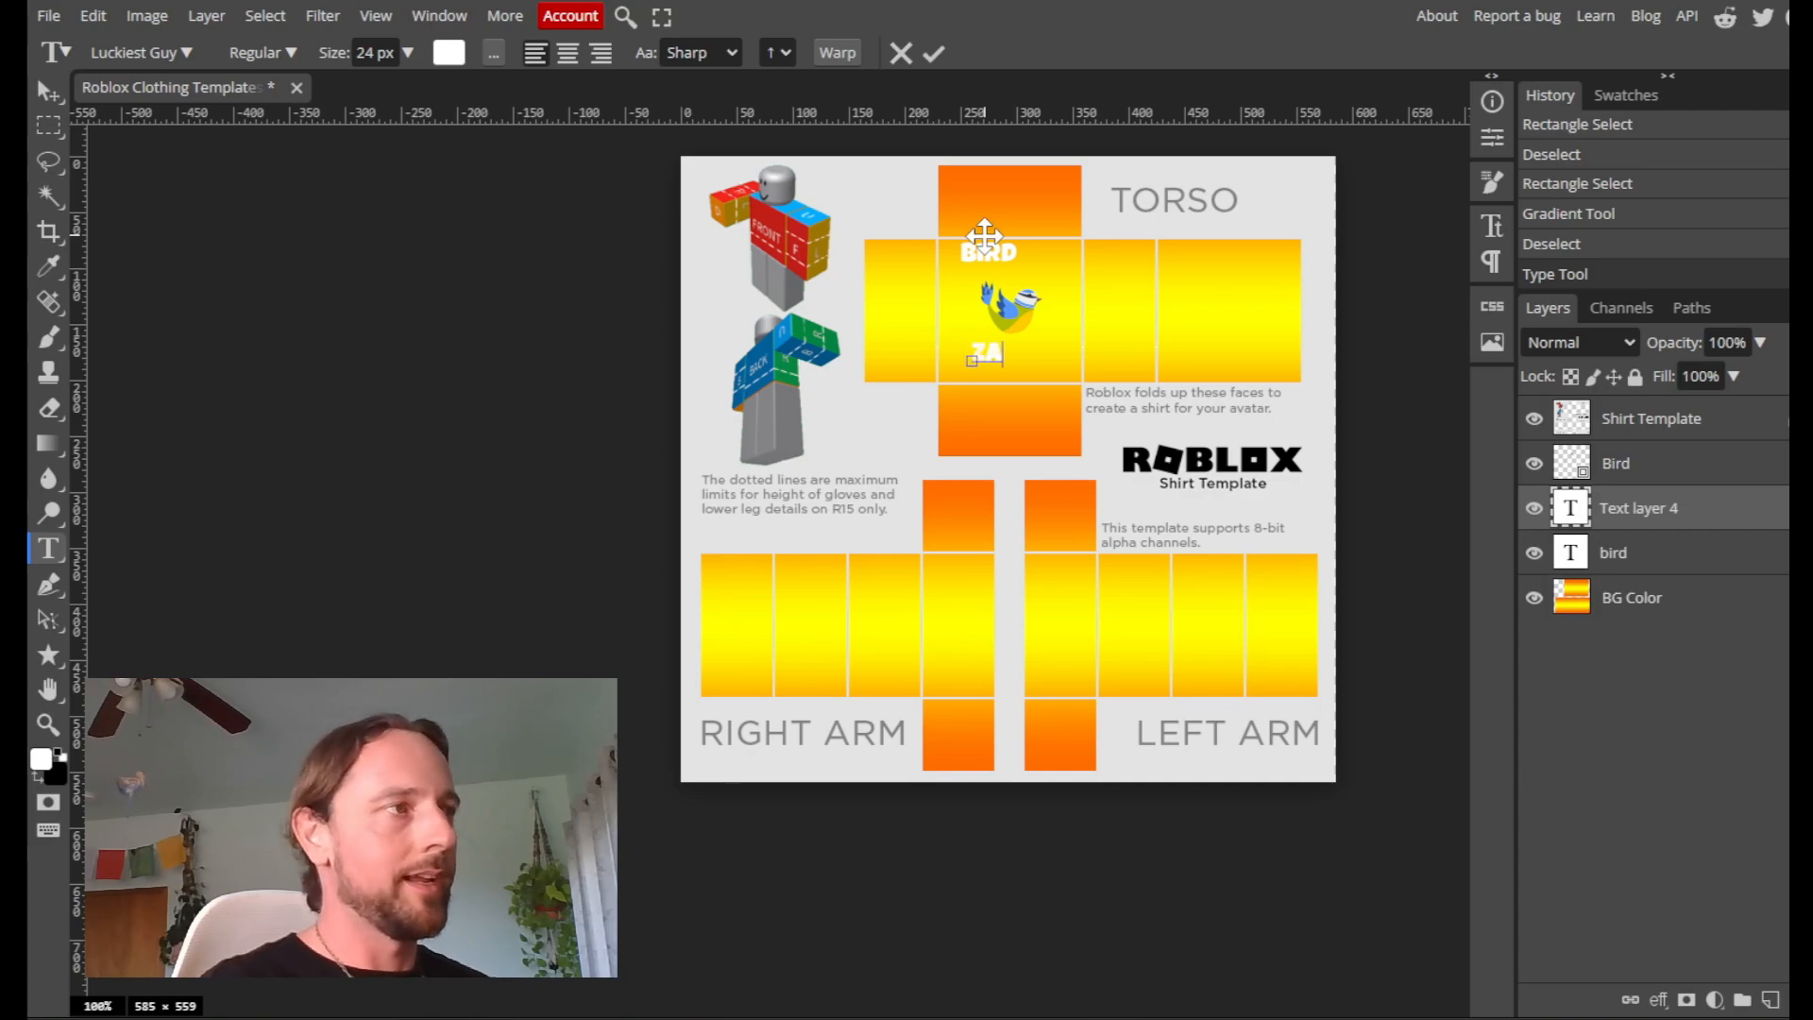
{"action": "left_click", "coordinate": [933, 54]}
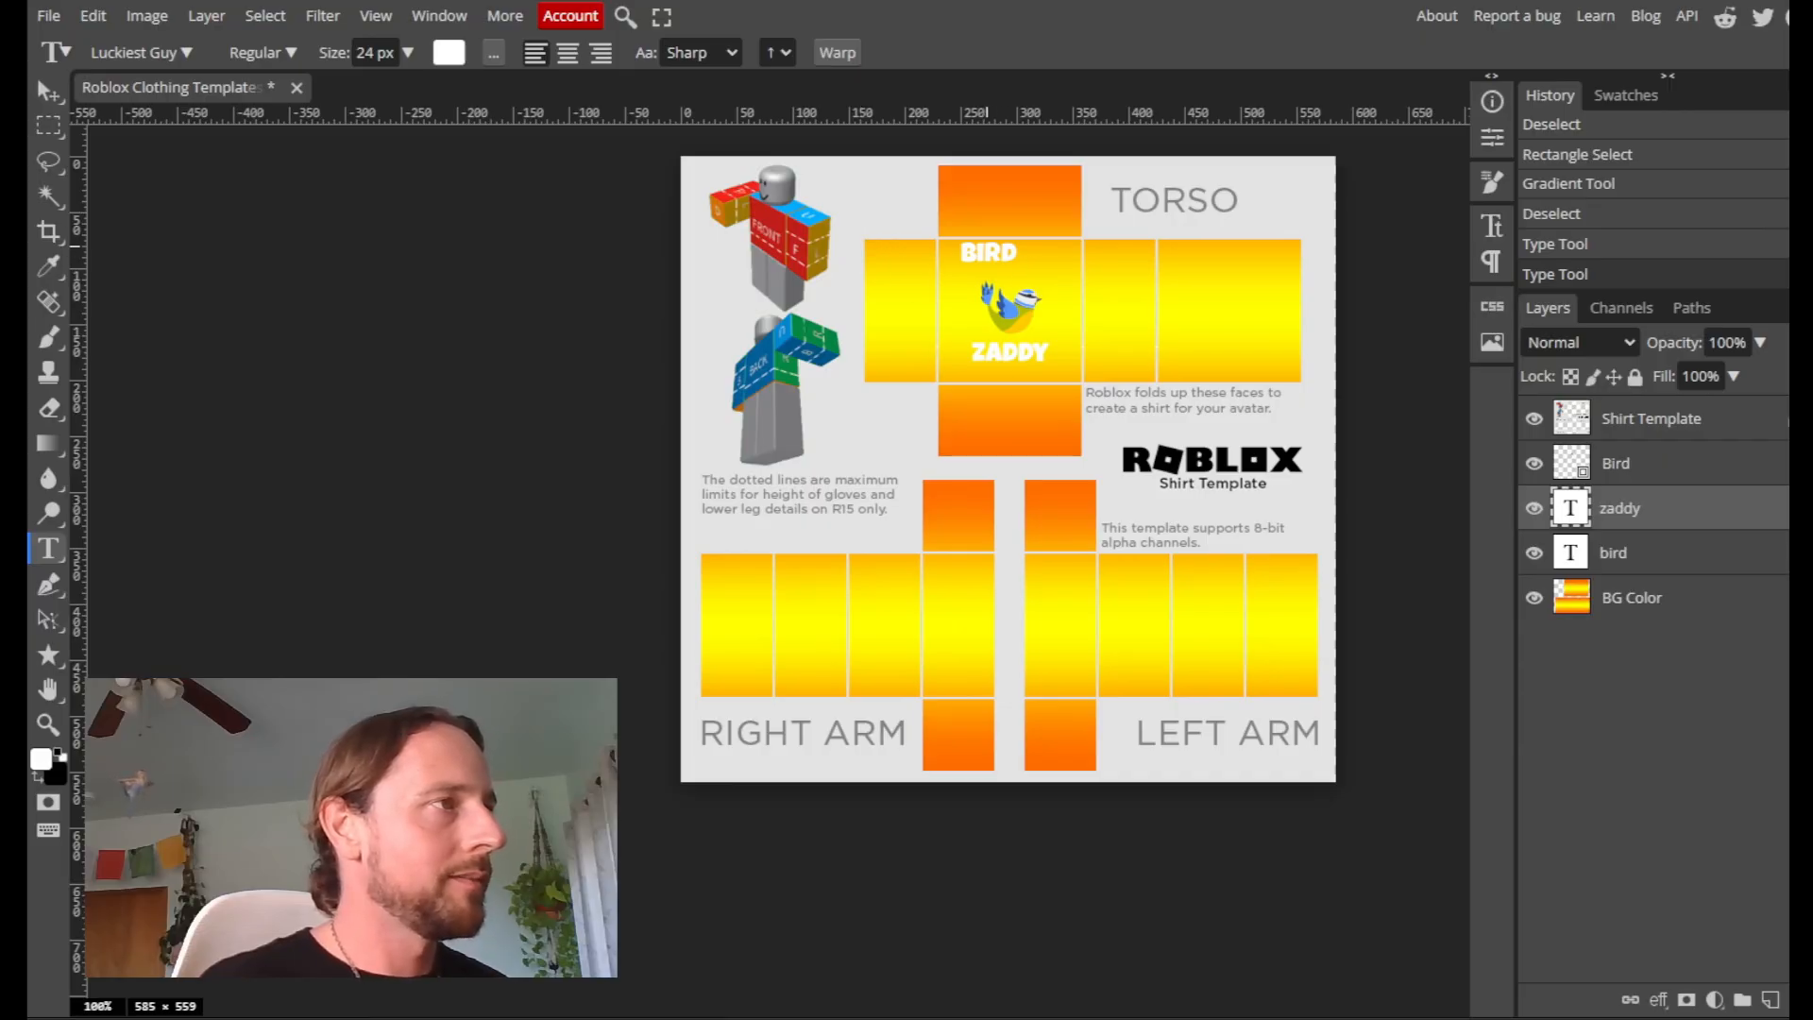
Enable Auto-Select for the Move tool and shift the BIRD and ZADDY texts to line up with the bird on the front panel
{"action": "left_click", "coordinate": [45, 92]}
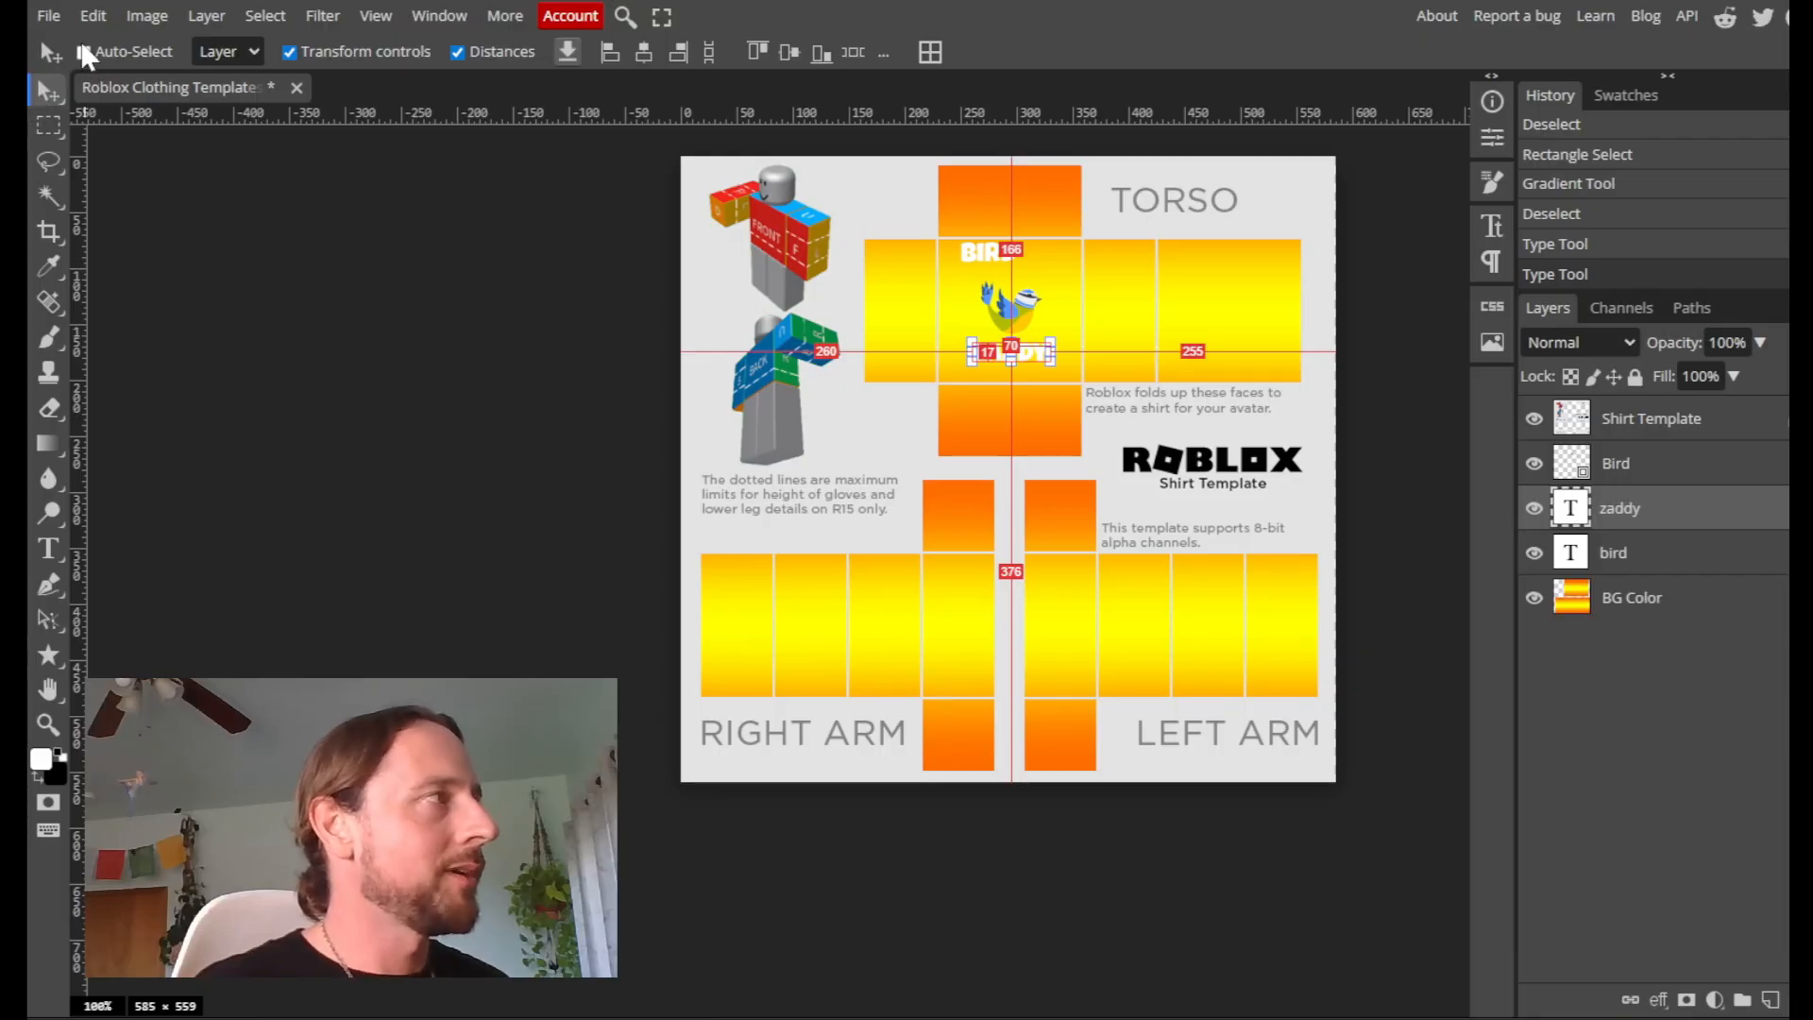
{"action": "left_click", "coordinate": [991, 250]}
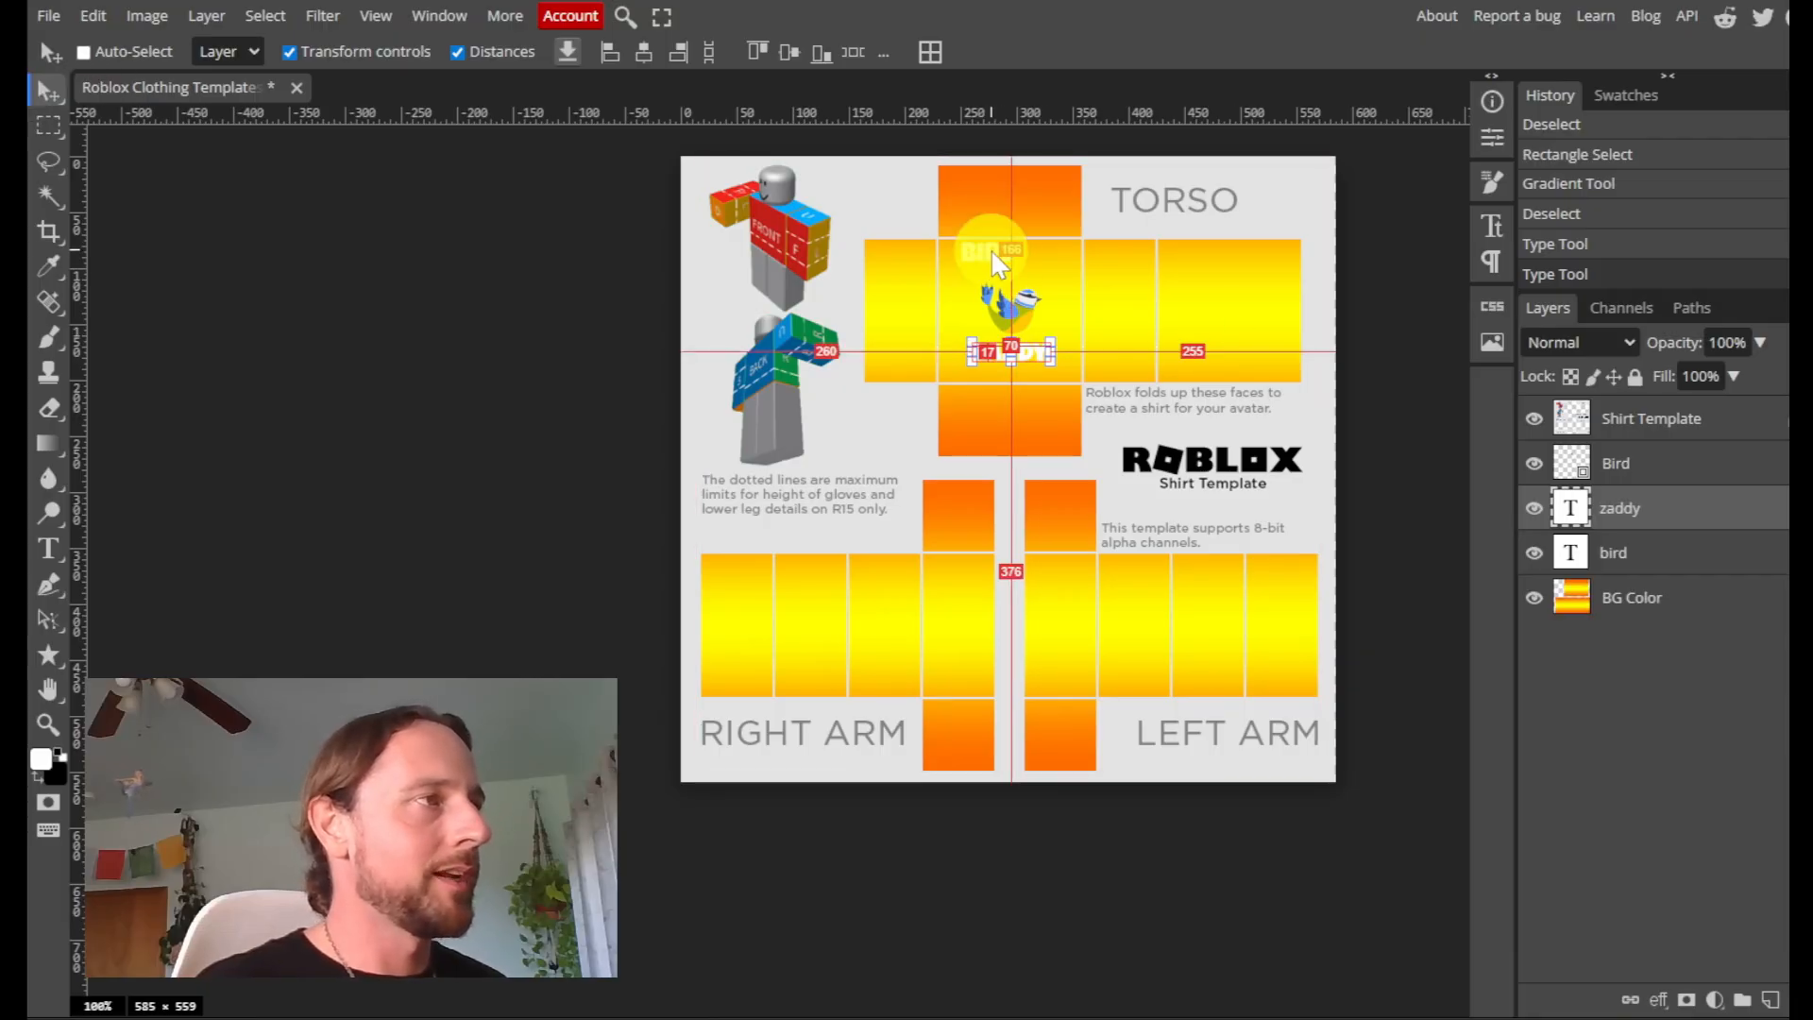
{"action": "left_click", "coordinate": [84, 53]}
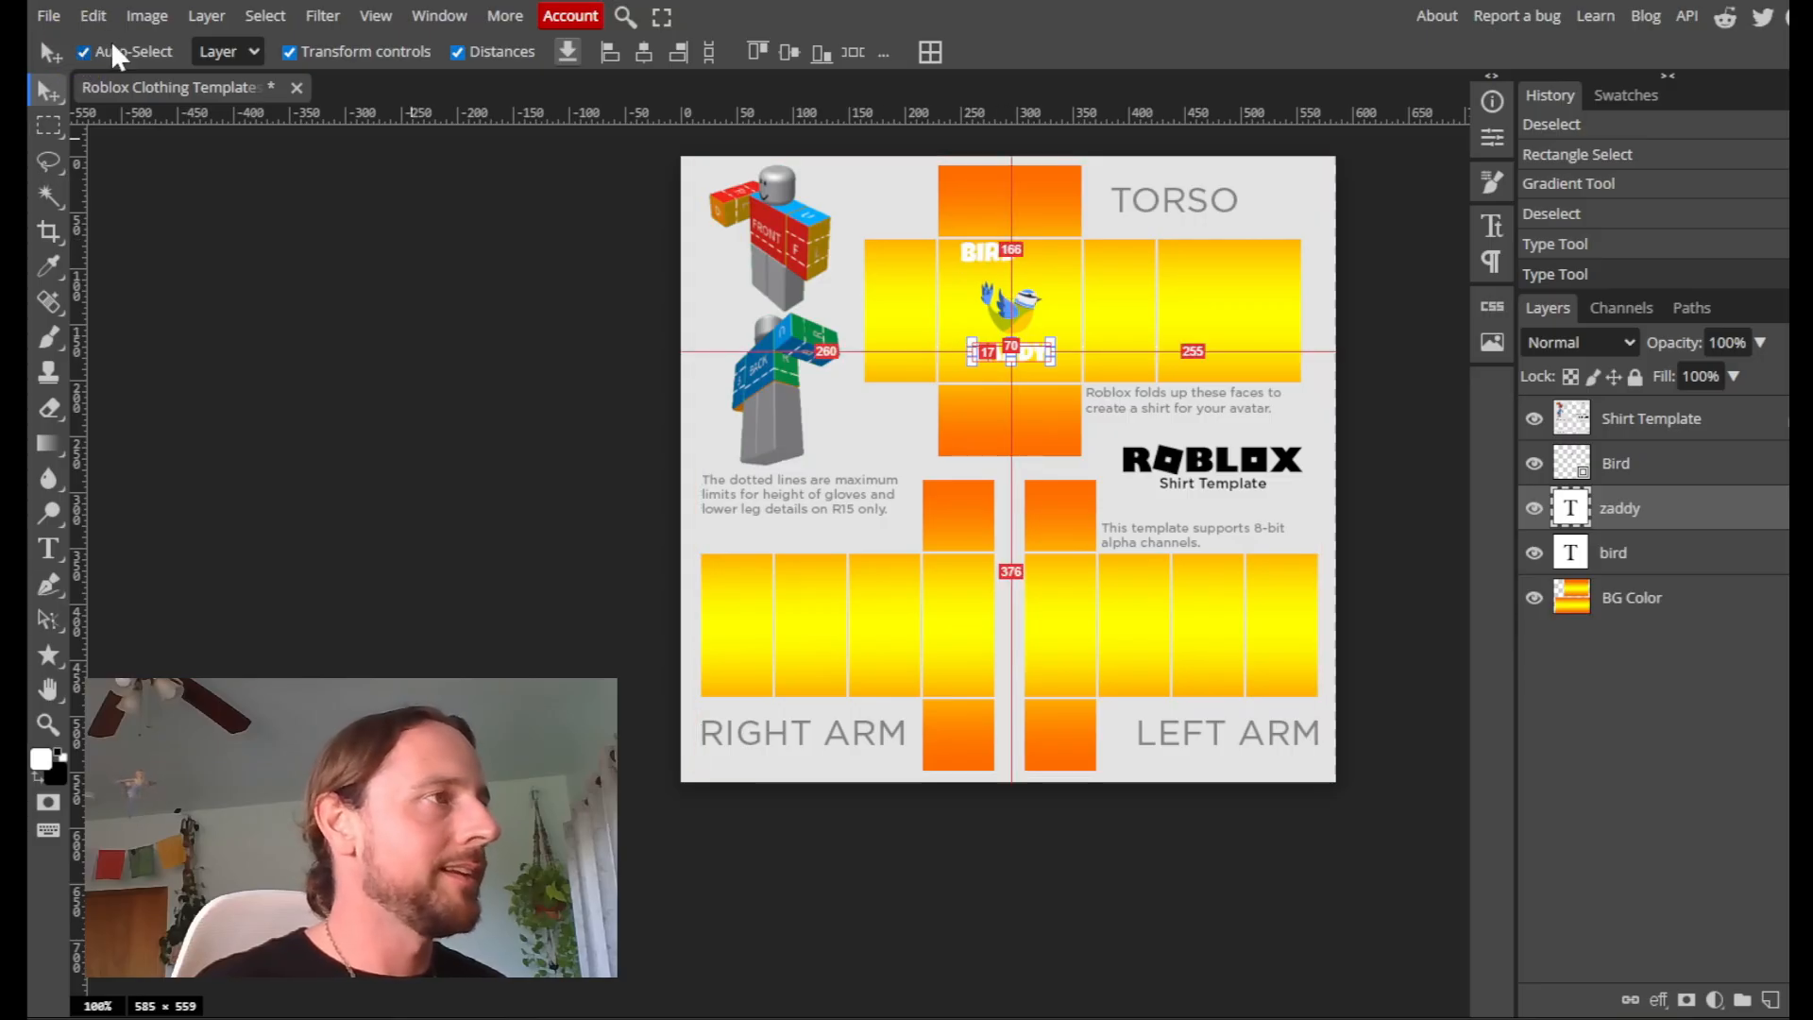
{"action": "left_click_drag", "start_coordinate": [998, 253], "coordinate": [1018, 269]}
{"action": "left_click_drag", "start_coordinate": [1011, 357], "coordinate": [1023, 350]}
{"action": "left_click_drag", "start_coordinate": [1017, 265], "coordinate": [1020, 269]}
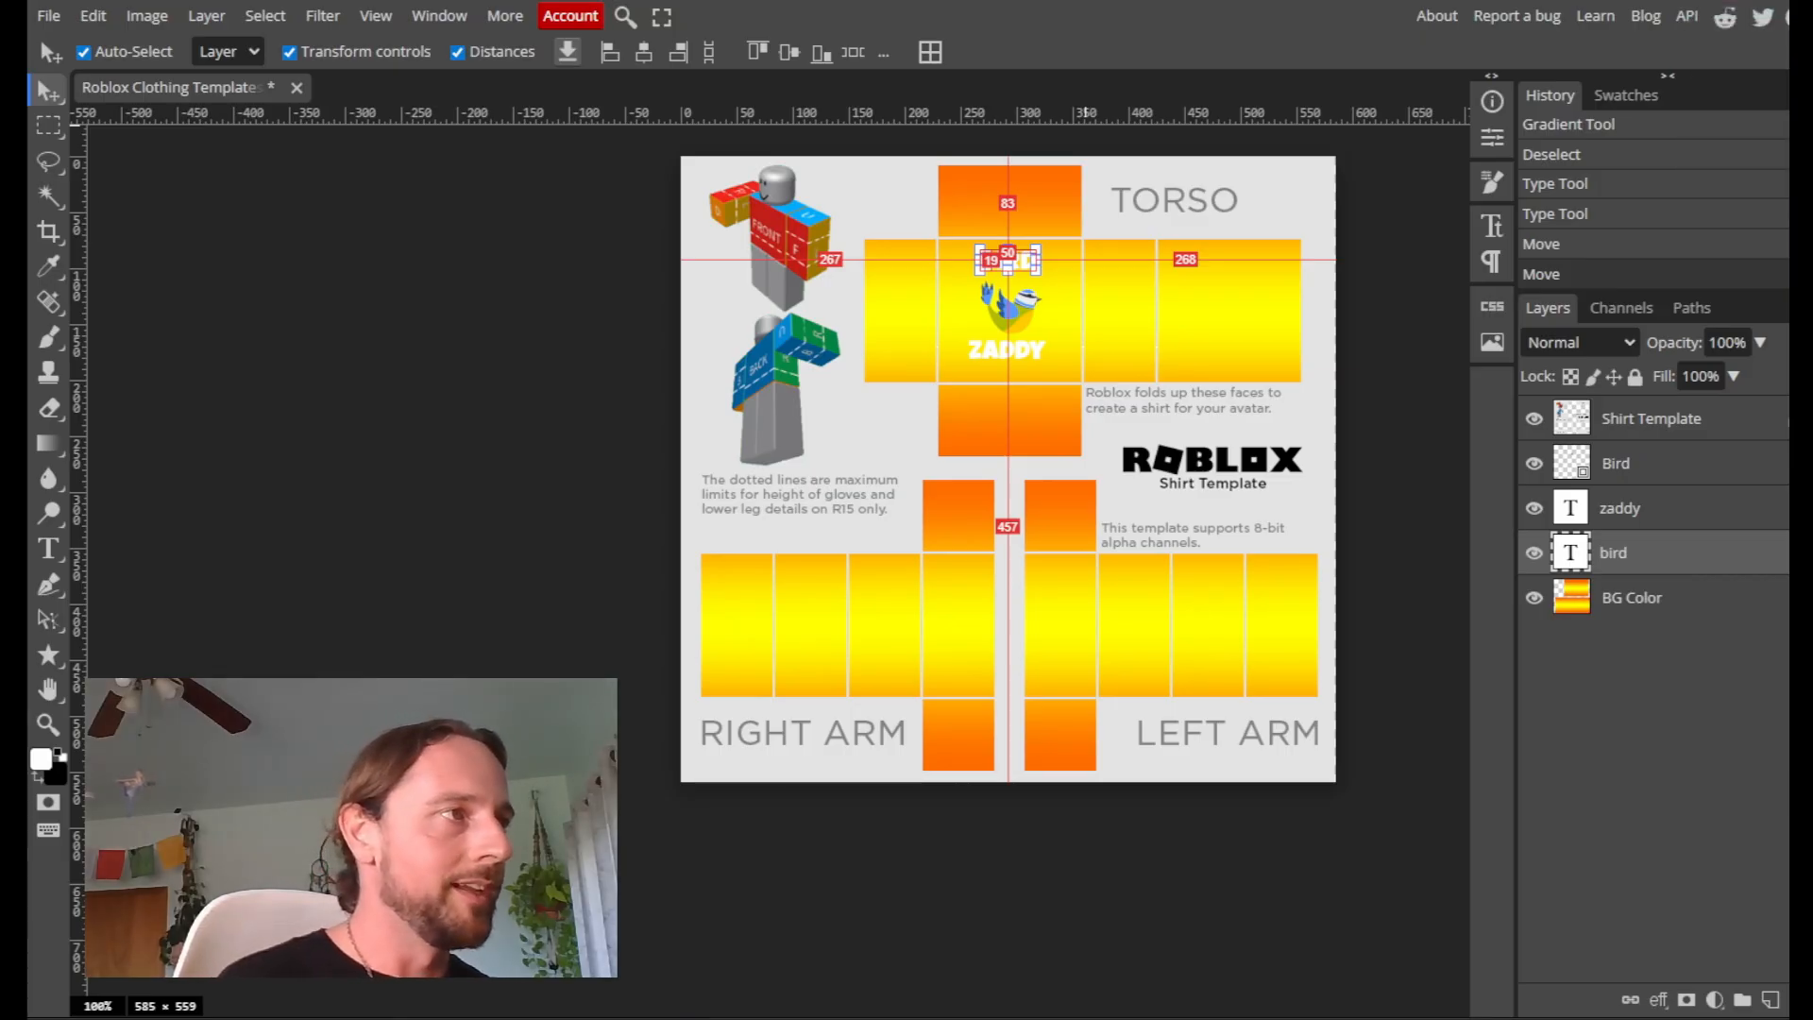
Nudge the BIRD text layer in small increments about 3 px down and 1 px left
{"action": "left_click", "coordinate": [1604, 511]}
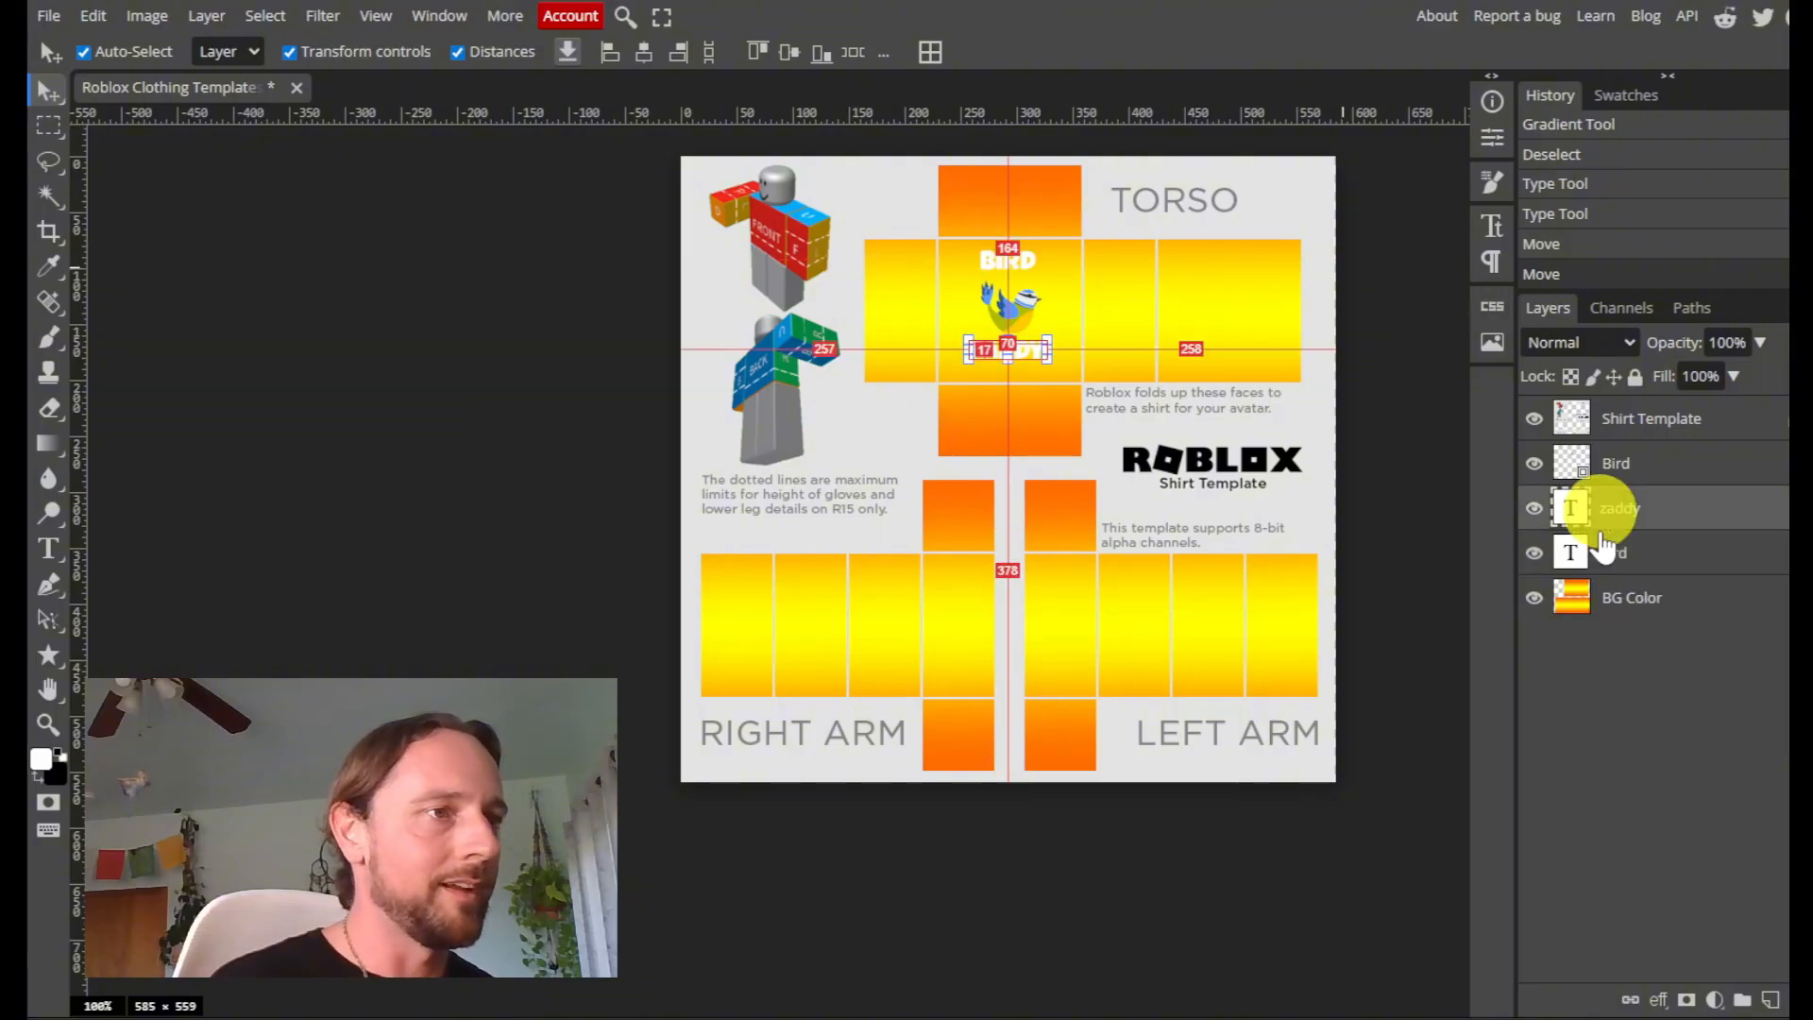
{"action": "left_click", "coordinate": [1626, 554]}
{"action": "key", "text": "Down"}
{"action": "key", "text": "Down"}
{"action": "key", "text": "Down"}
{"action": "key", "text": "Down"}
{"action": "key", "text": "Down"}
{"action": "key", "text": "Down"}
{"action": "key", "text": "Down"}
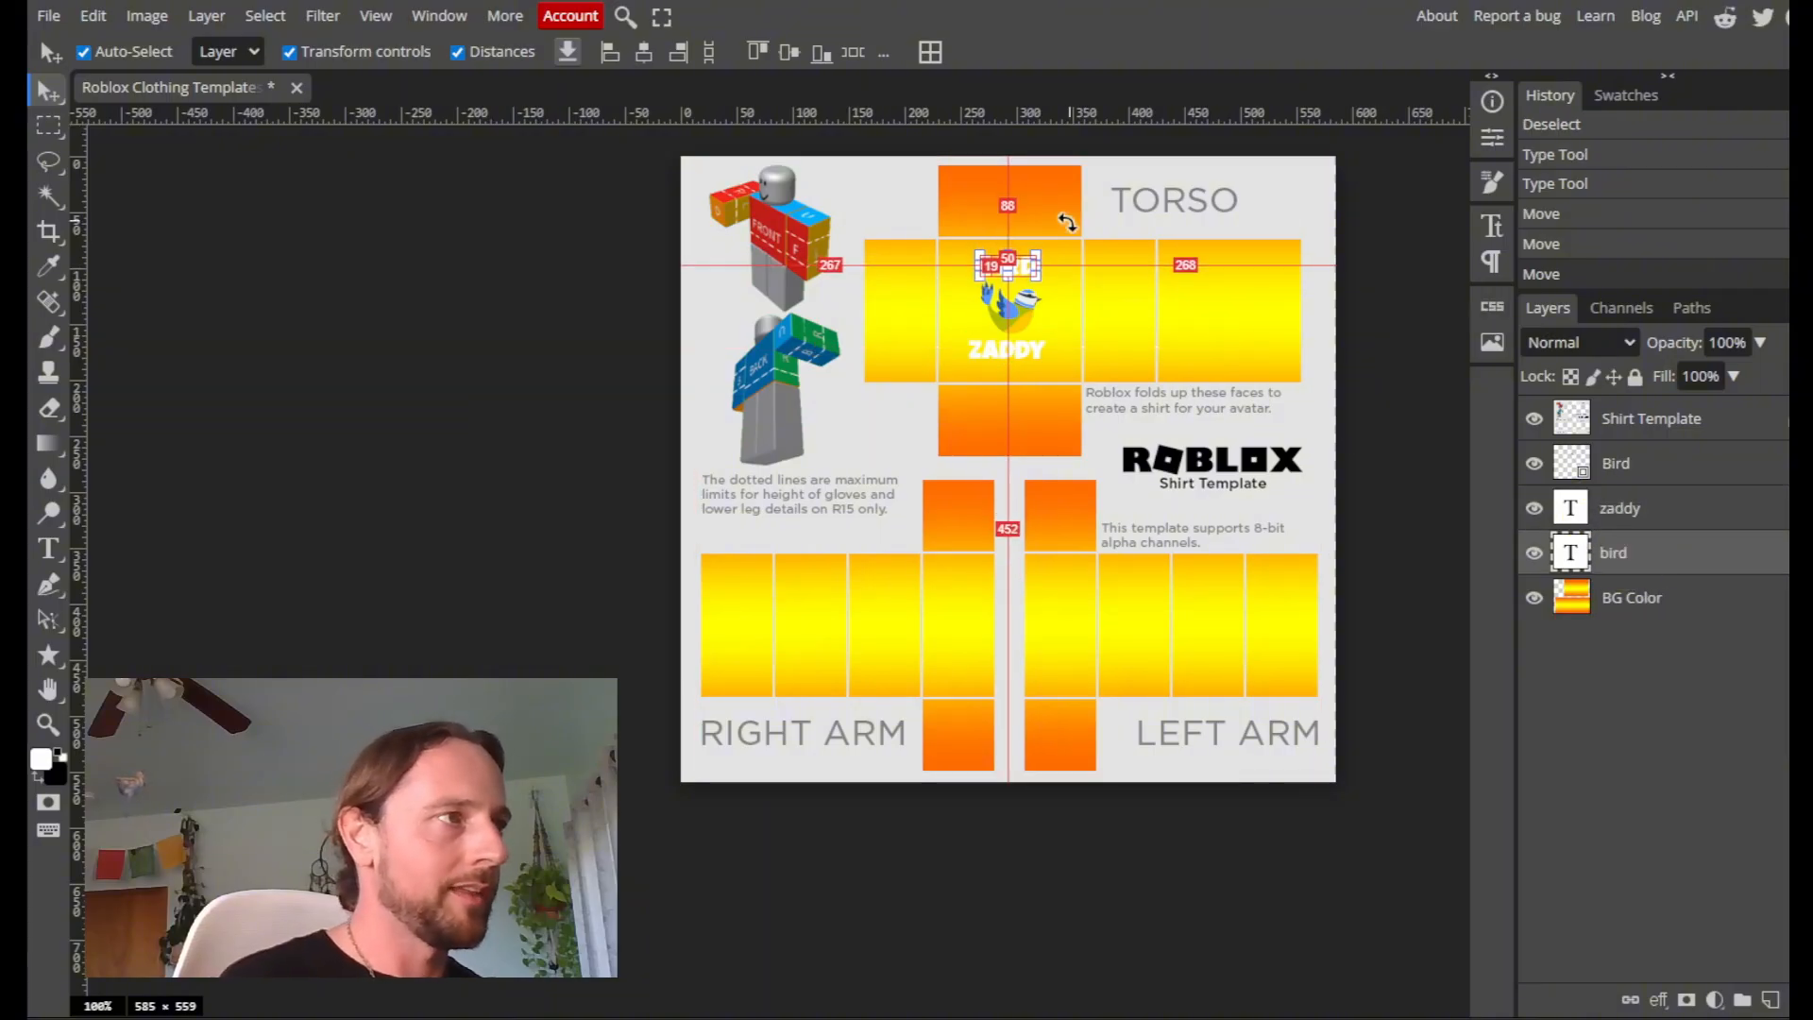
{"action": "key", "text": "Up"}
{"action": "key", "text": "Up"}
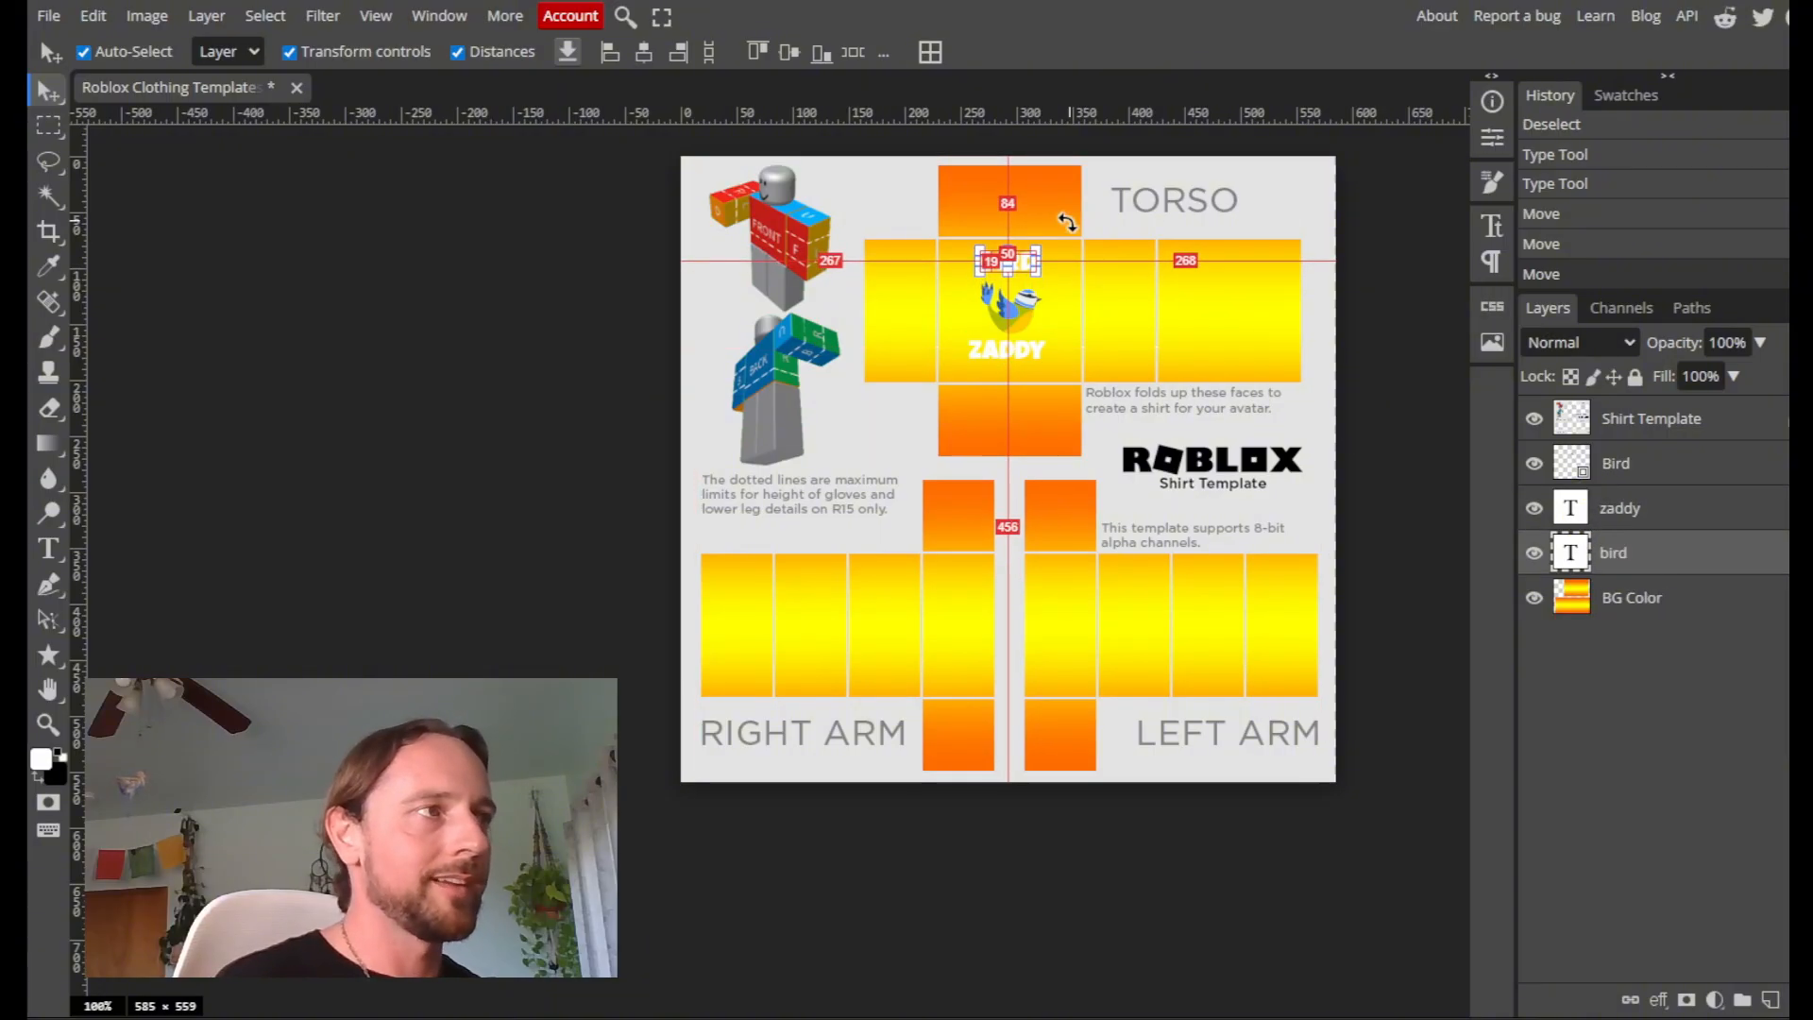
{"action": "key", "text": "Up"}
{"action": "key", "text": "Up"}
{"action": "key", "text": "Left"}
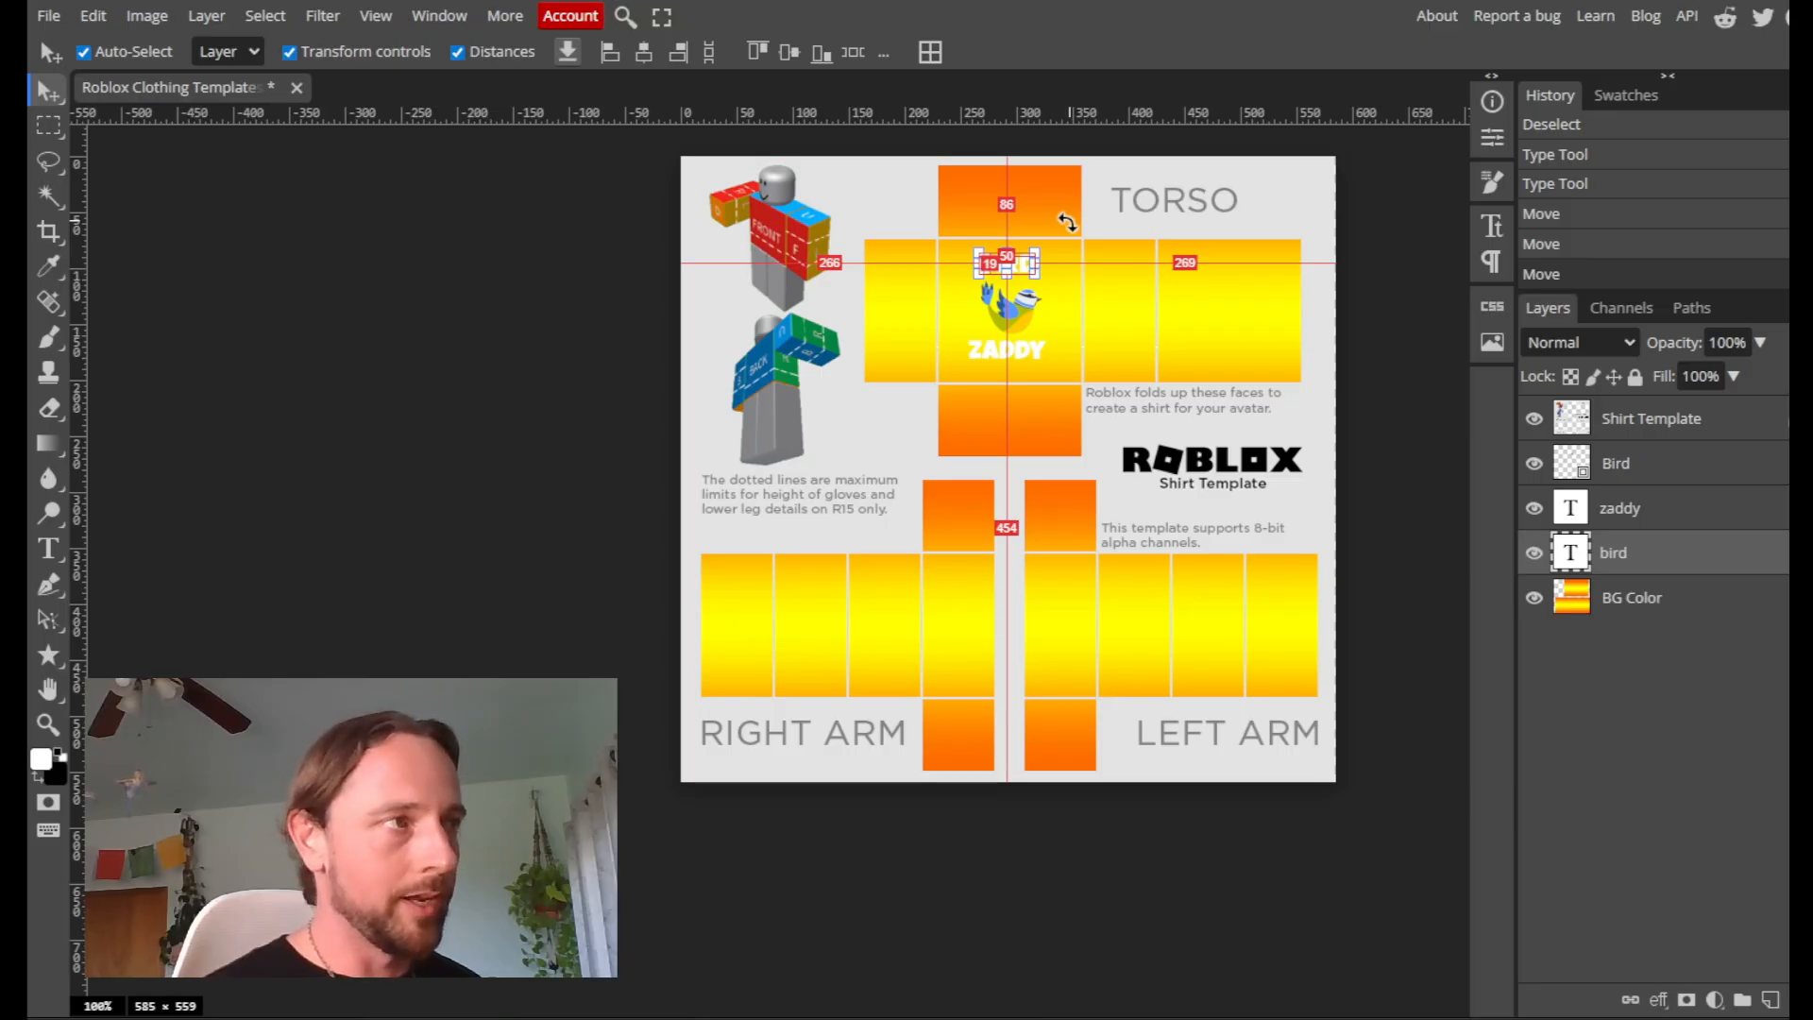
Try shifting the BIRD text up, down and sideways in 10 px increments
{"action": "key", "text": "shift+Up"}
{"action": "key", "text": "shift+Down"}
{"action": "key", "text": "shift+Down"}
{"action": "key", "text": "shift+Down"}
{"action": "key", "text": "shift+Down"}
{"action": "key", "text": "shift+Down"}
{"action": "key", "text": "shift+Up"}
{"action": "key", "text": "shift+Up"}
{"action": "key", "text": "shift+Up"}
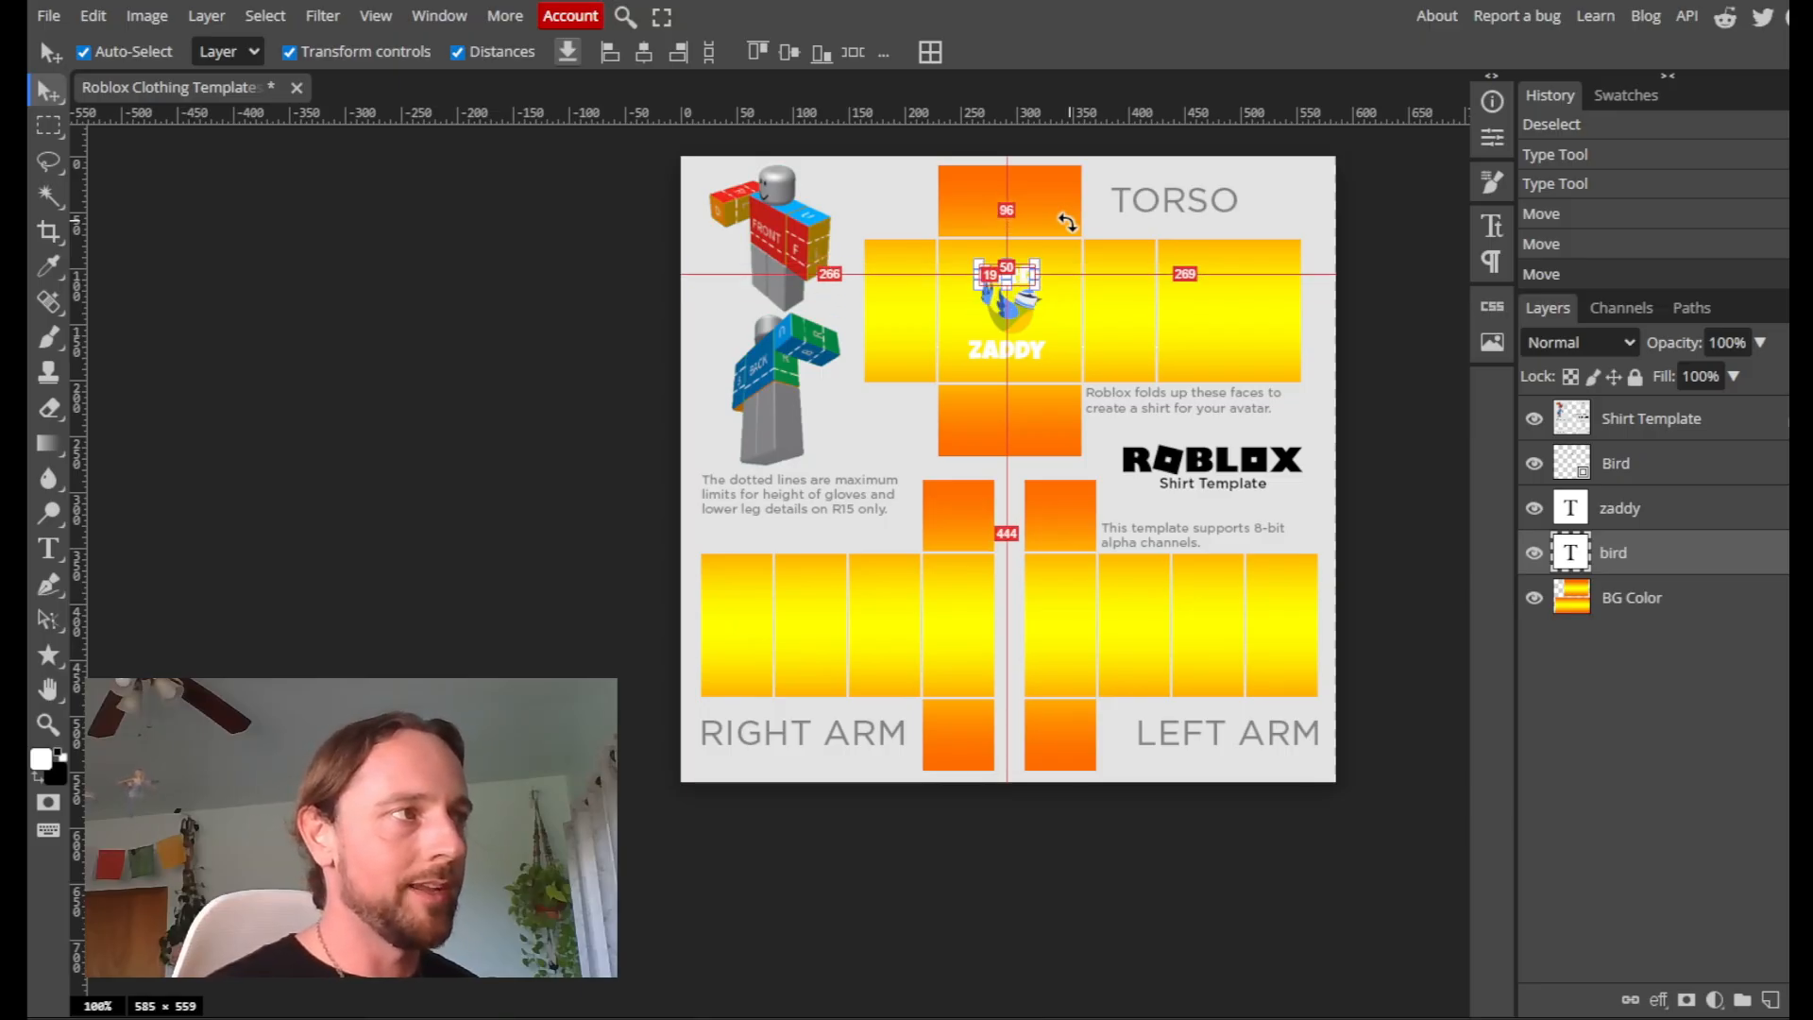
{"action": "key", "text": "shift+Up"}
{"action": "key", "text": "shift+Up"}
{"action": "key", "text": "shift+Right"}
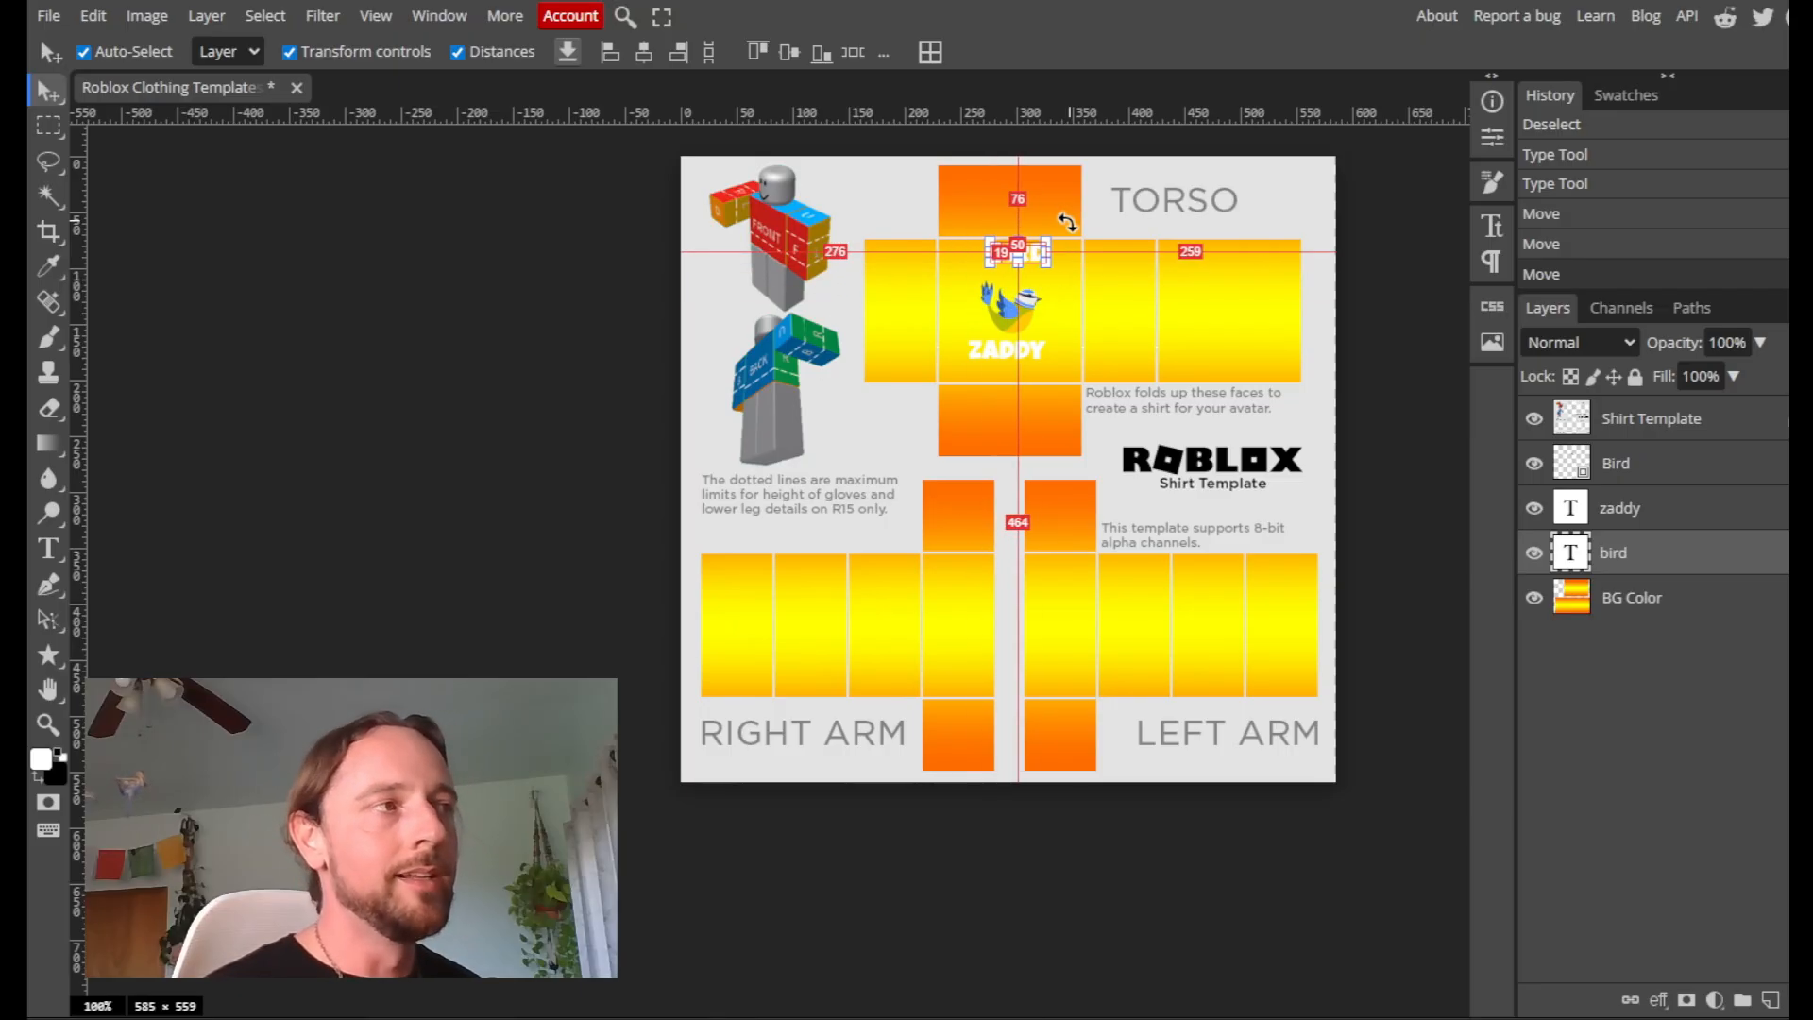
{"action": "key", "text": "shift+Left"}
{"action": "key", "text": "shift+Left"}
{"action": "key", "text": "shift+Left"}
{"action": "key", "text": "shift+Left"}
{"action": "key", "text": "shift+Right"}
{"action": "key", "text": "shift+Right"}
{"action": "key", "text": "shift+Right"}
{"action": "key", "text": "shift+Right"}
{"action": "key", "text": "shift+Right"}
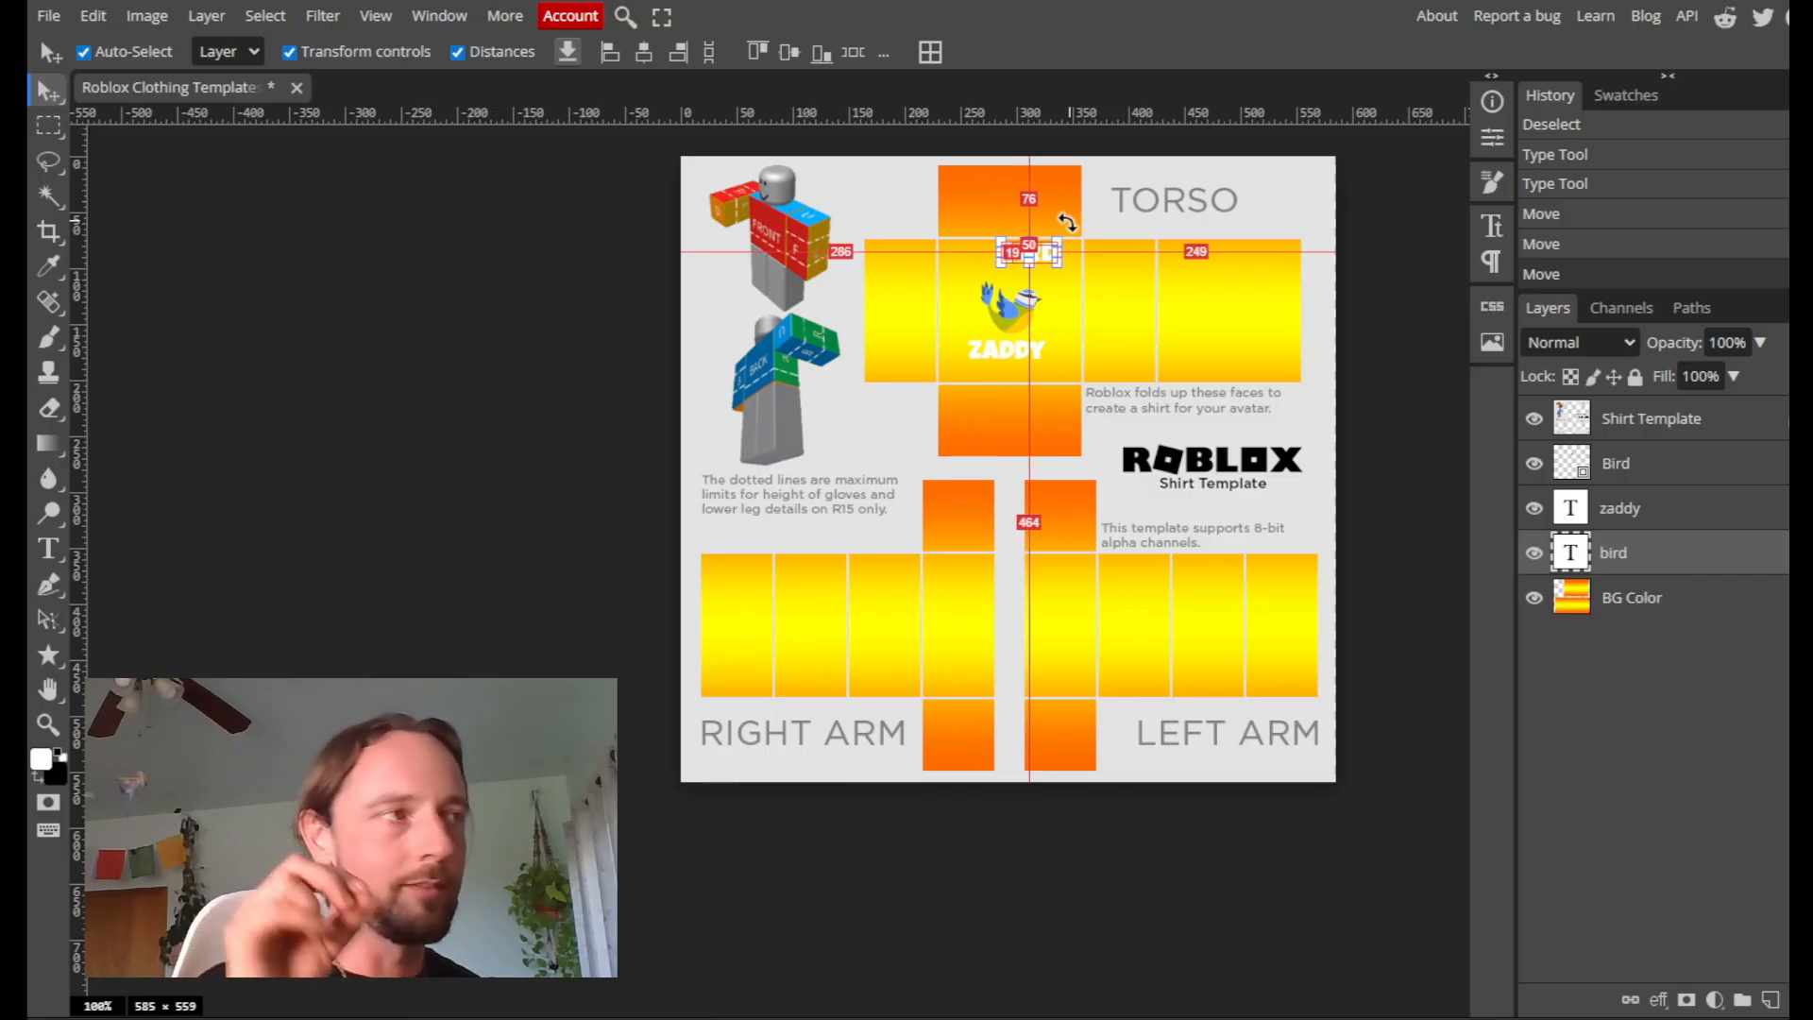
Move the BIRD text about 17 px left and 20 px down so it sits centered just above the bird
{"action": "key", "text": "shift+Left"}
{"action": "key", "text": "shift+Left"}
{"action": "key", "text": "shift+Left"}
{"action": "key", "text": "shift+Down"}
{"action": "key", "text": "shift+Down"}
{"action": "key", "text": "Right"}
{"action": "key", "text": "Right"}
{"action": "key", "text": "Right"}
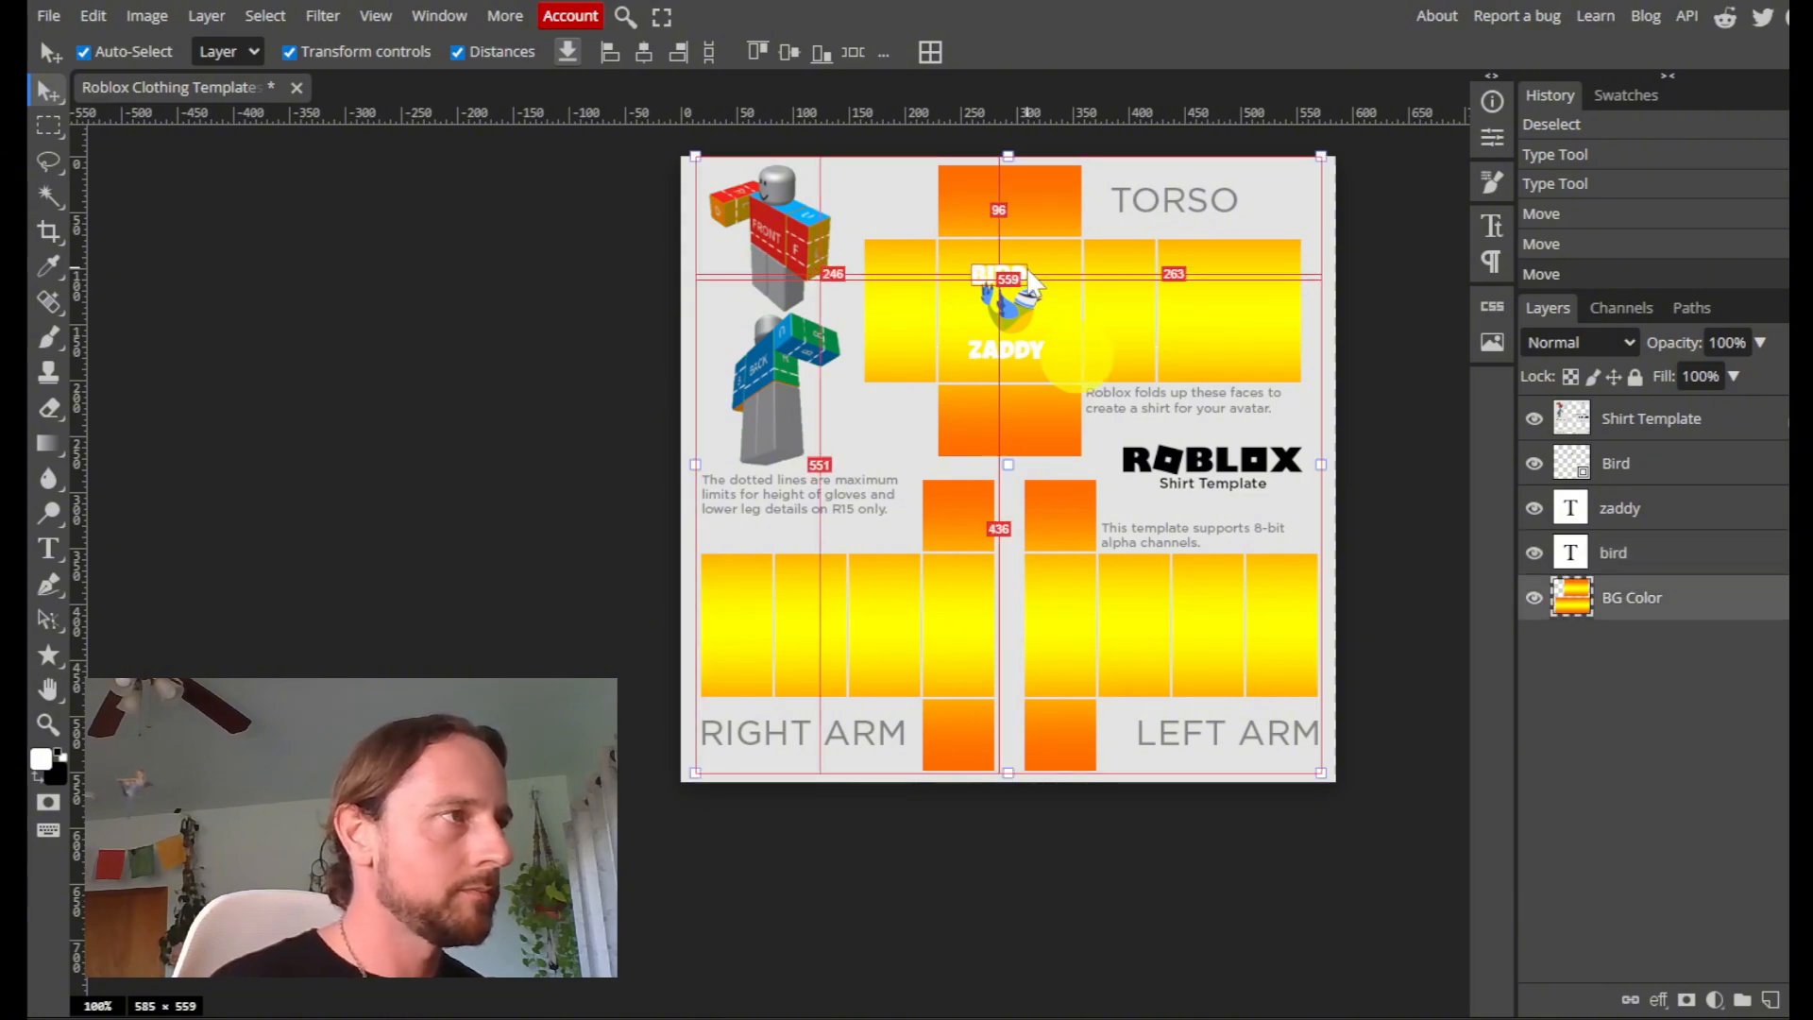
{"action": "key", "text": "Right"}
{"action": "key", "text": "Right"}
{"action": "key", "text": "Right"}
{"action": "key", "text": "Right"}
{"action": "key", "text": "Right"}
{"action": "key", "text": "Right"}
{"action": "key", "text": "Right"}
{"action": "key", "text": "Right"}
{"action": "key", "text": "Right"}
{"action": "key", "text": "Right"}
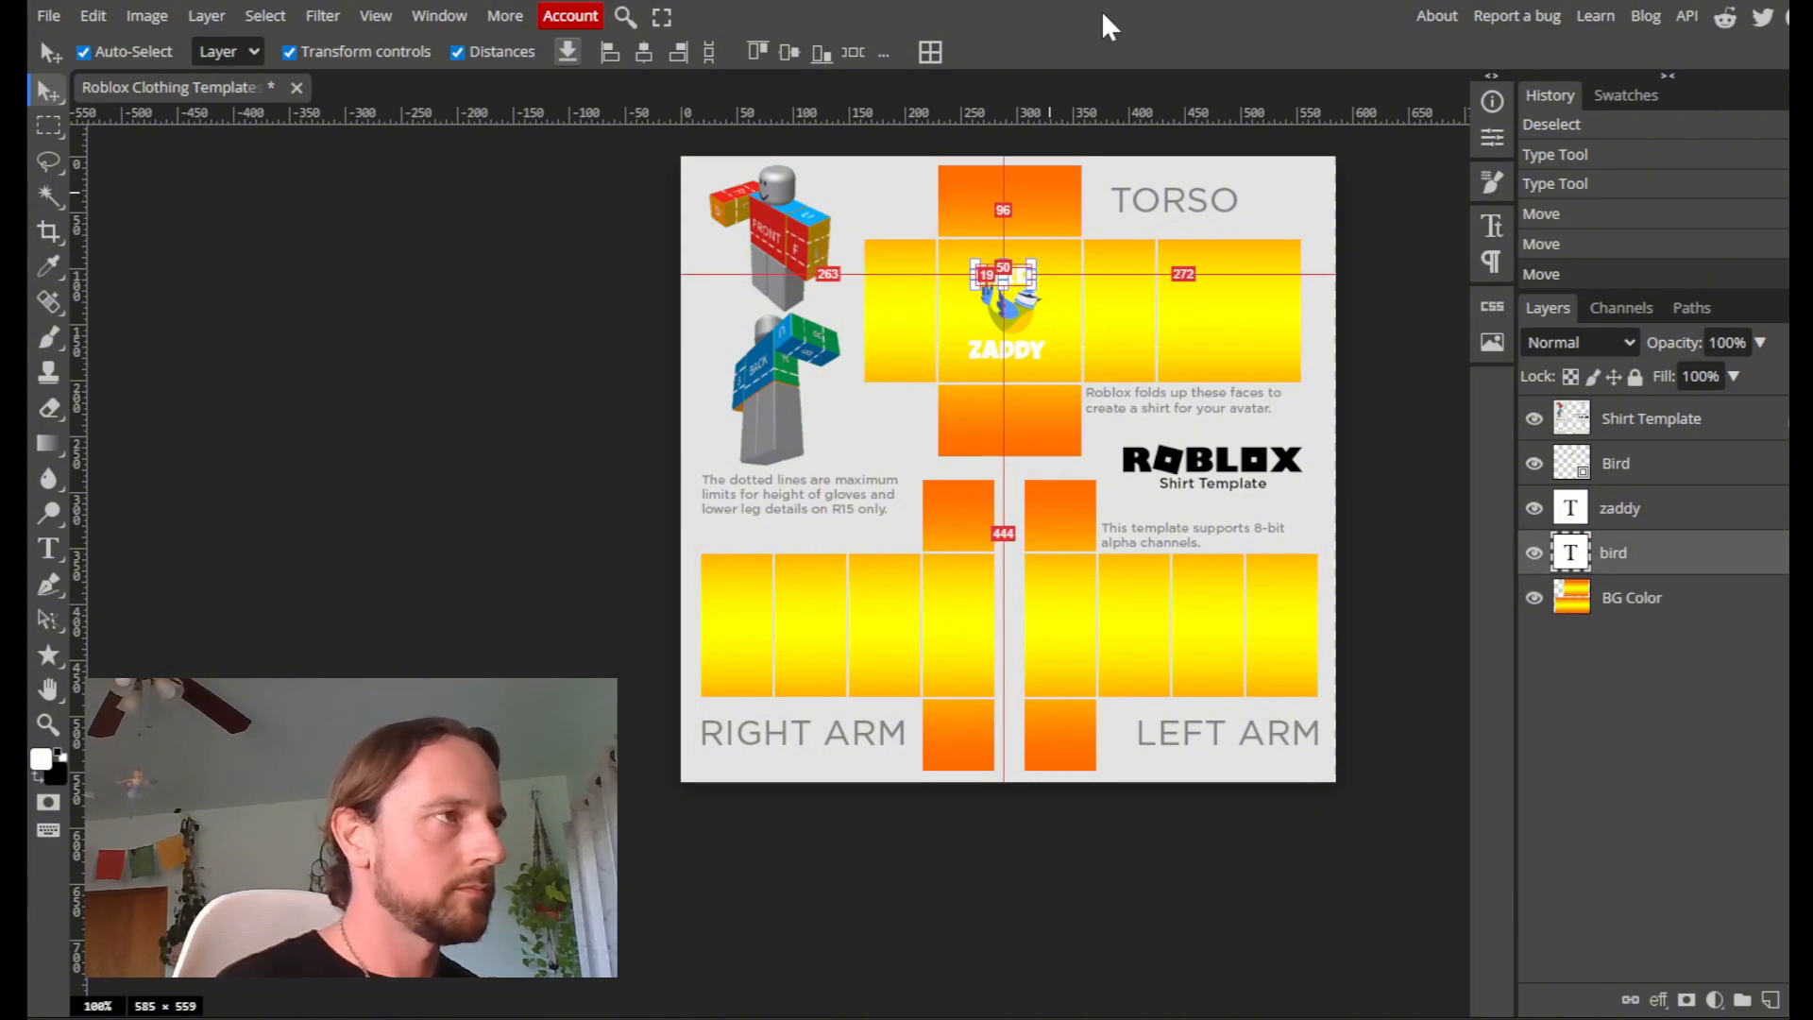
Nudge the ZADDY text up 4 px, closer to the bird
{"action": "left_click", "coordinate": [1029, 352]}
{"action": "key", "text": "Up"}
{"action": "key", "text": "Up"}
{"action": "key", "text": "Up"}
{"action": "key", "text": "Up"}
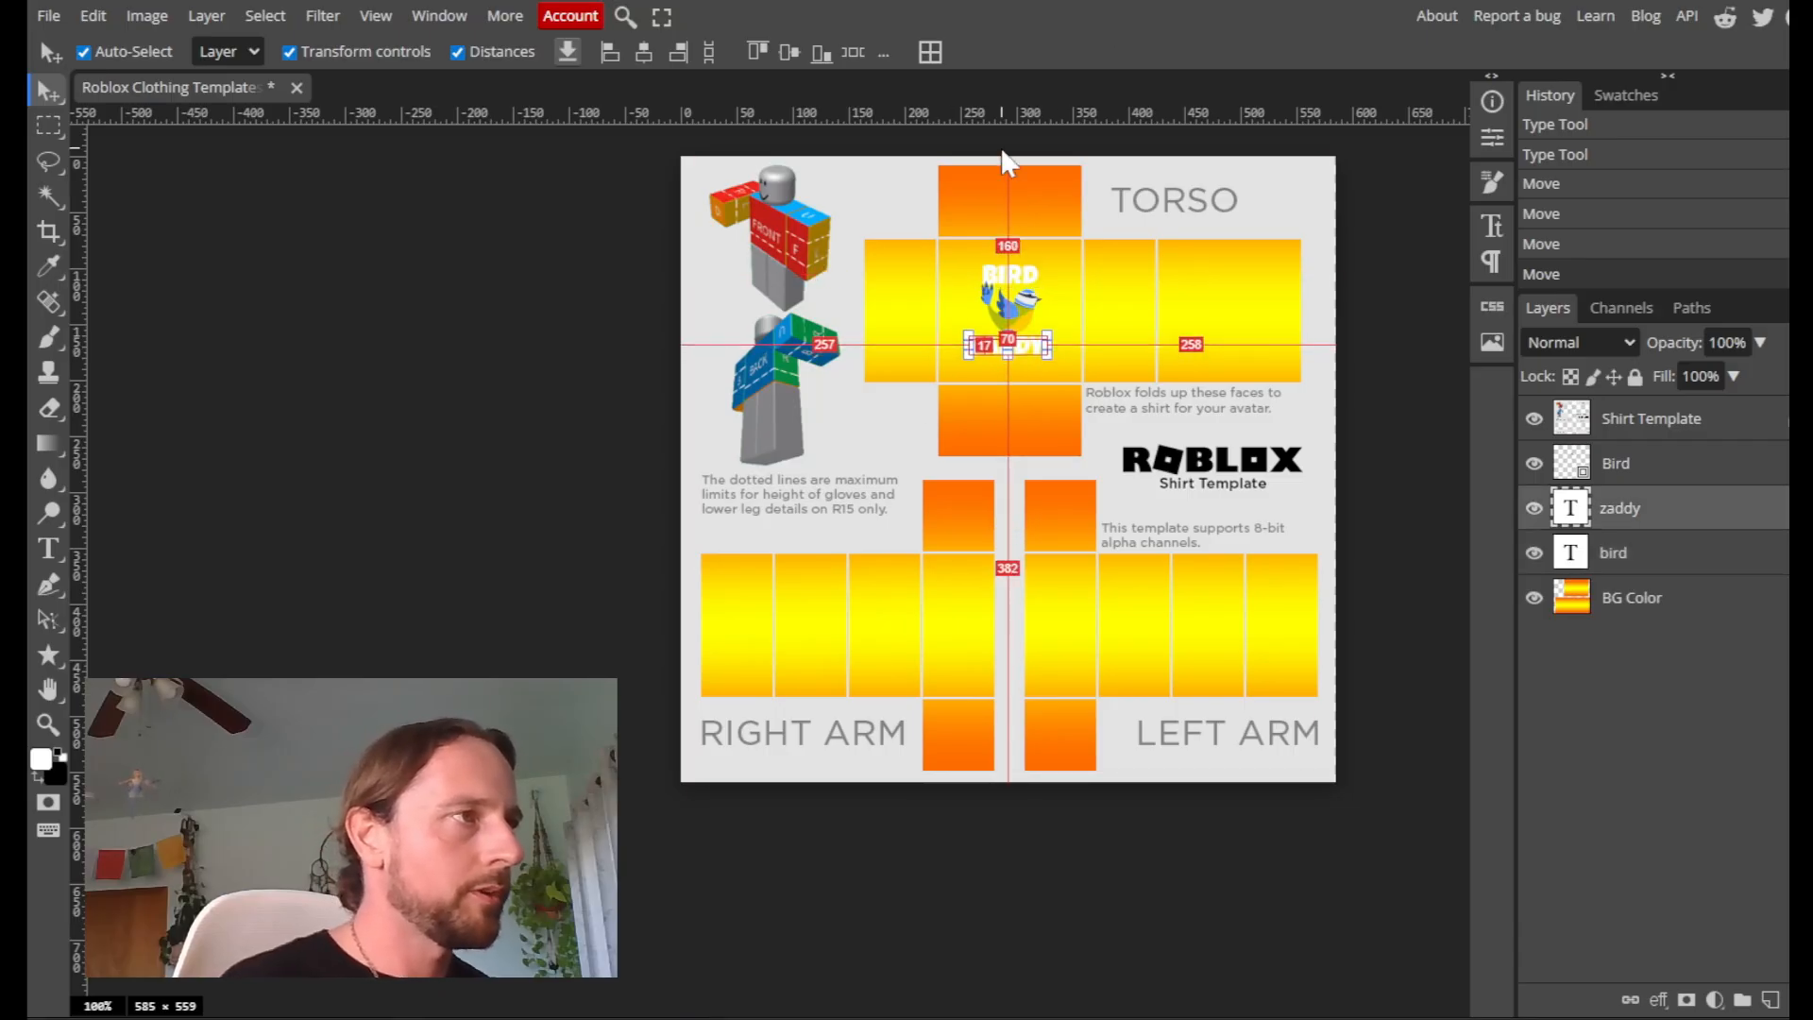
Nudge the BIRD text up 4 px and clear the layer selection
{"action": "left_click", "coordinate": [1021, 274]}
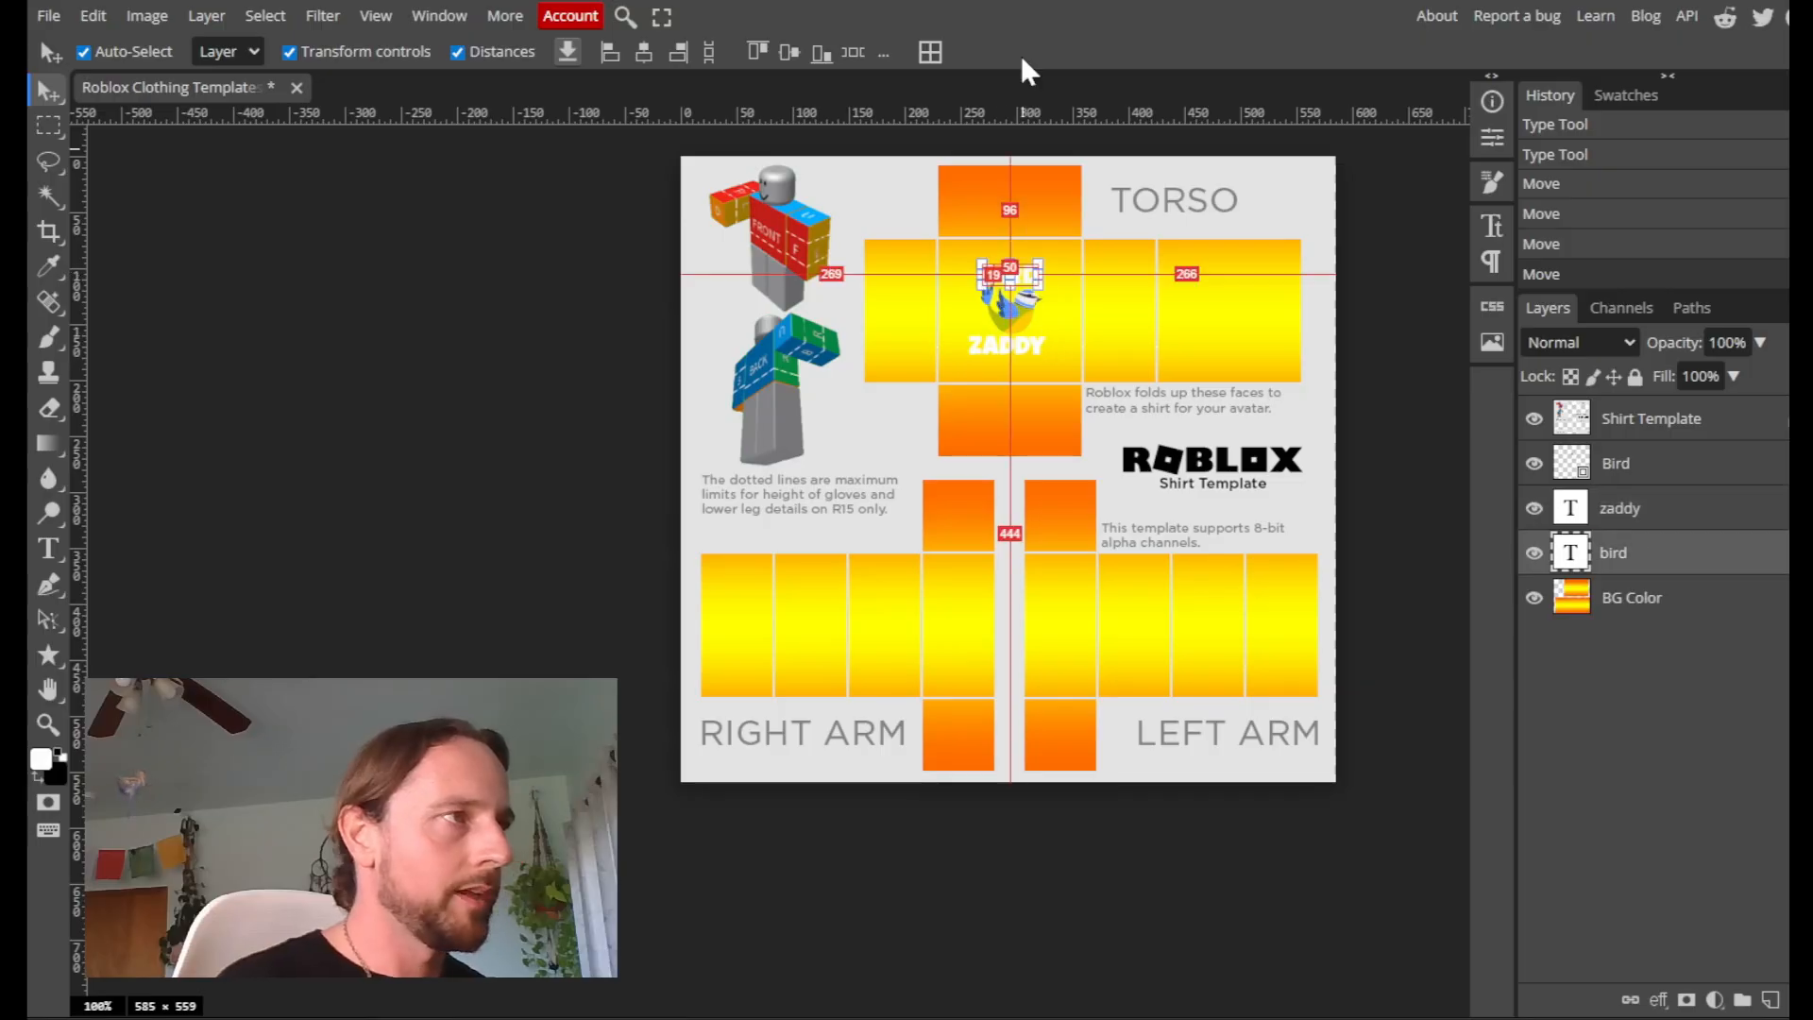
{"action": "key", "text": "Up"}
{"action": "key", "text": "Up"}
{"action": "key", "text": "Up"}
{"action": "key", "text": "Up"}
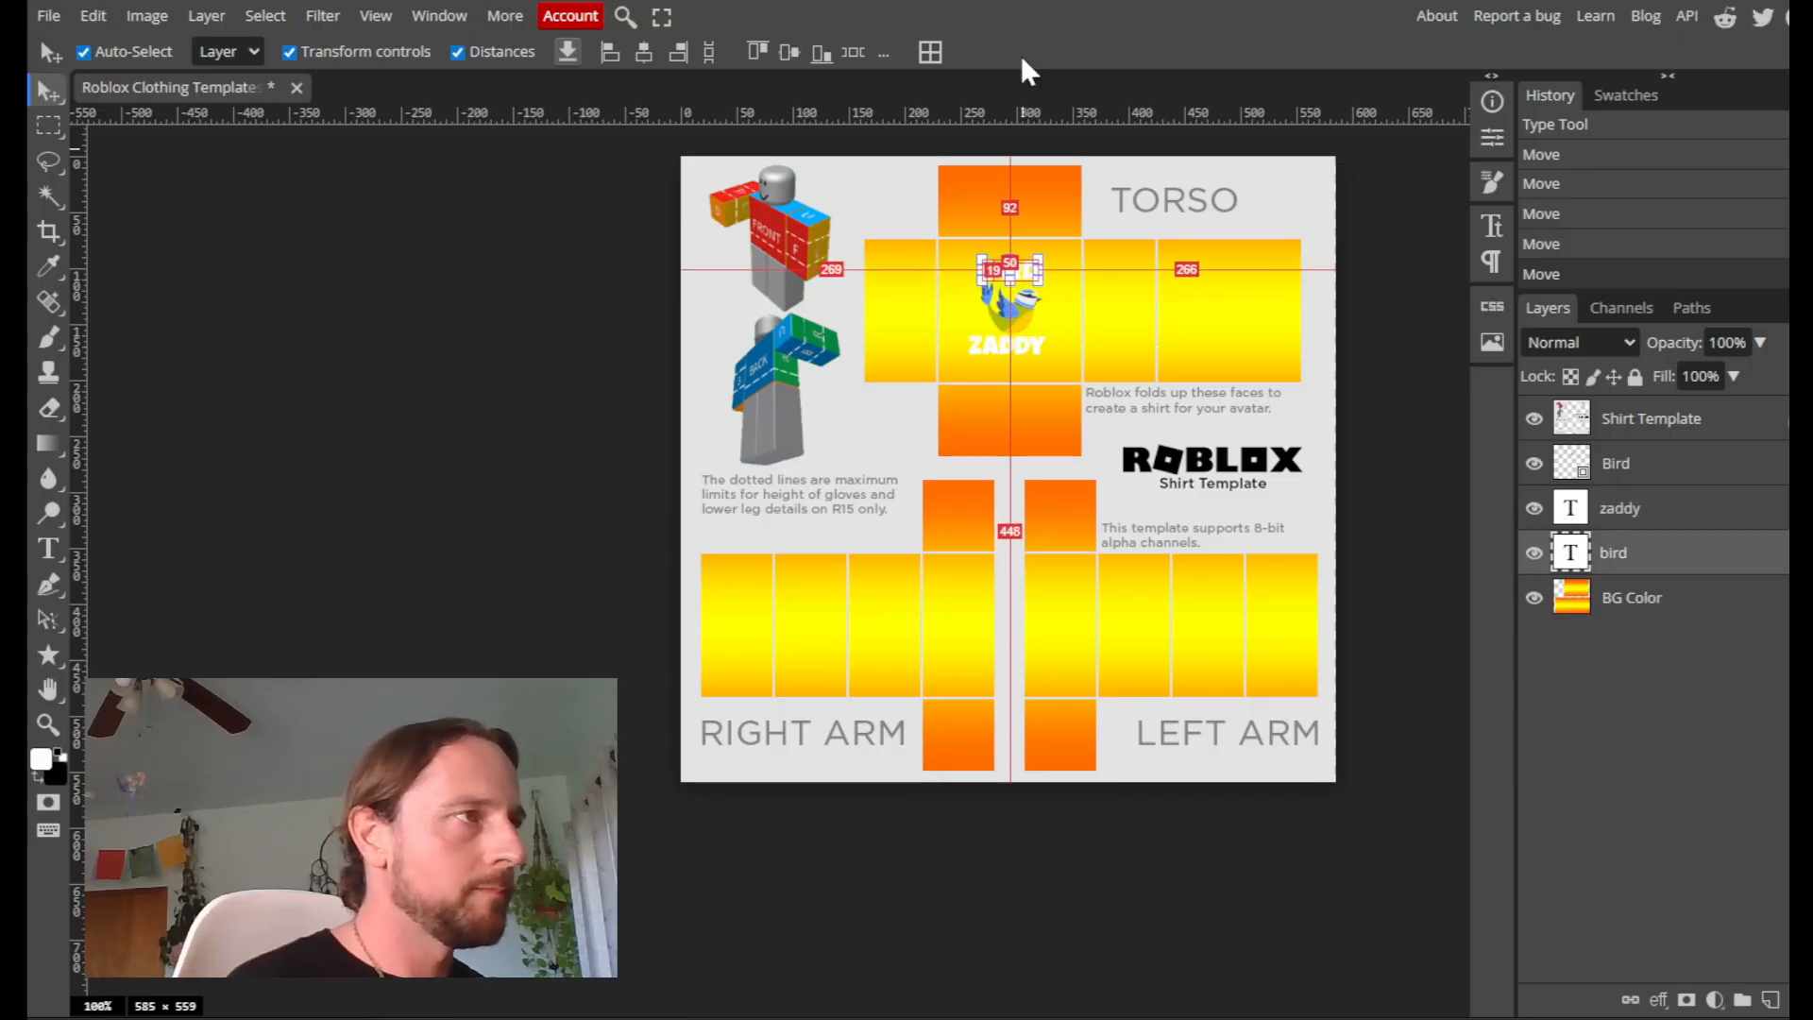
{"action": "left_click", "coordinate": [1310, 337]}
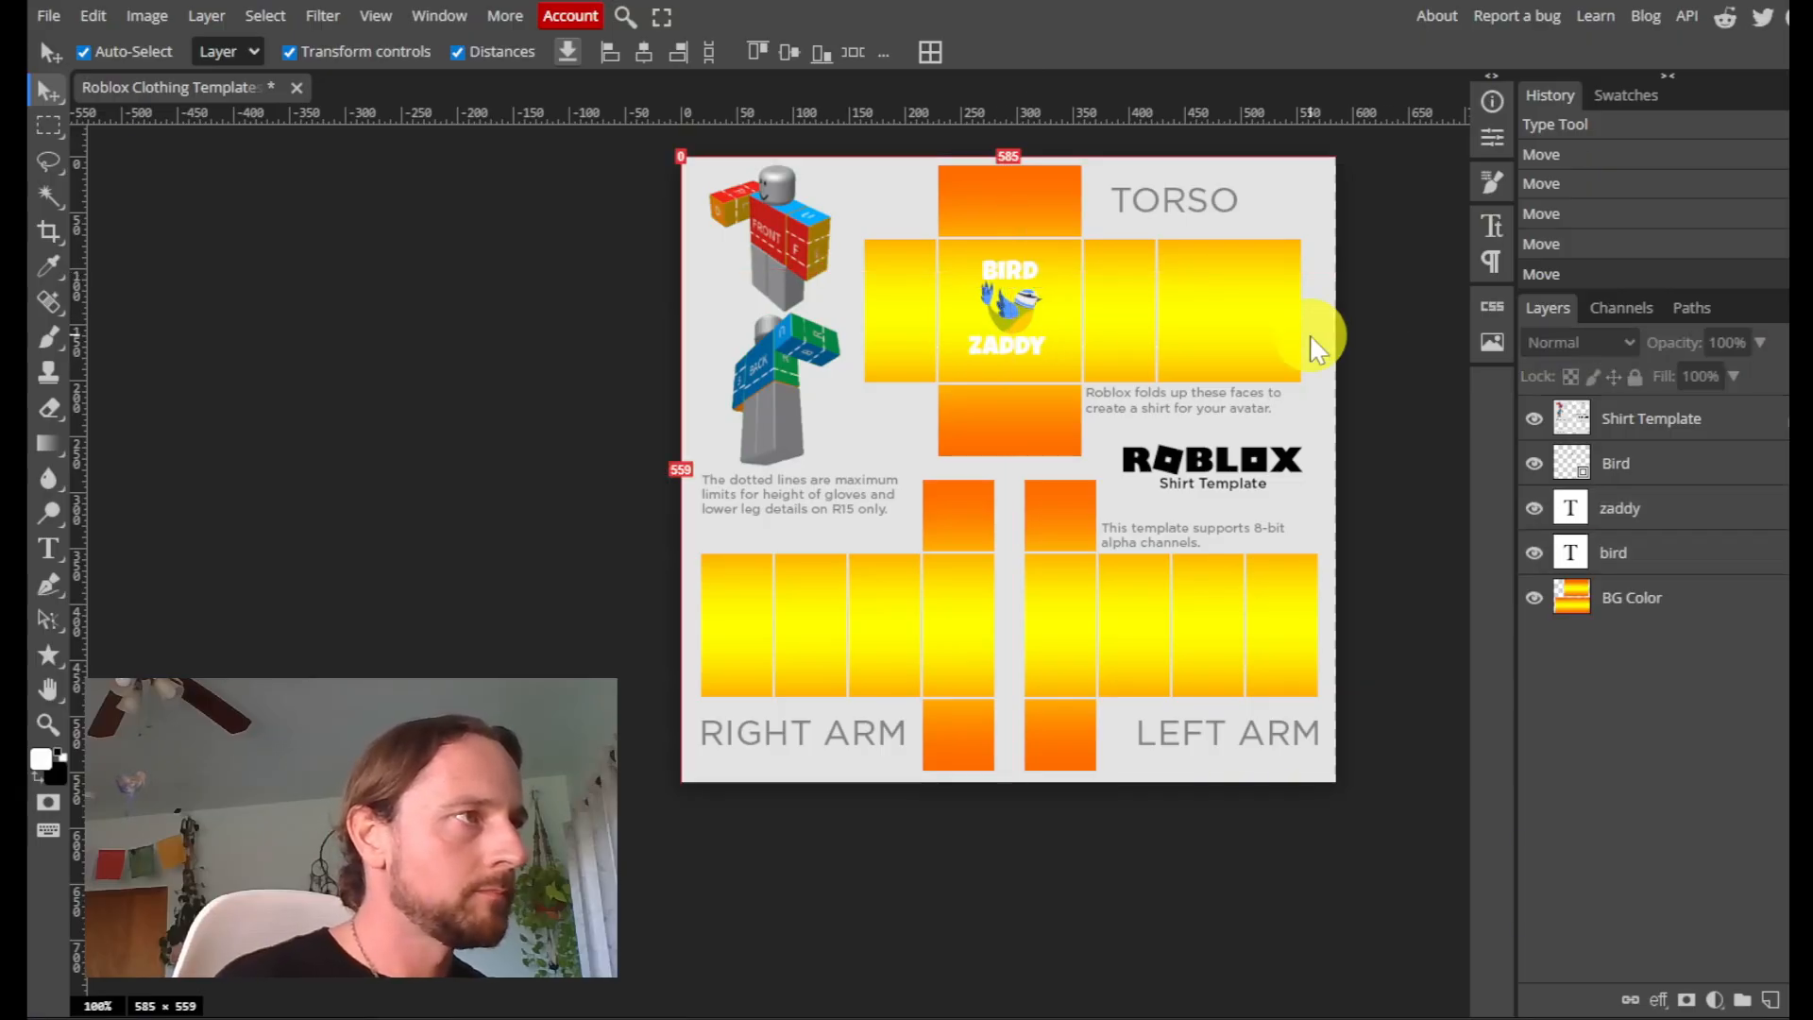
Set the font size of the ZADDY text below the bird to 26 px
{"action": "left_click", "coordinate": [1028, 283]}
{"action": "left_click", "coordinate": [1018, 352]}
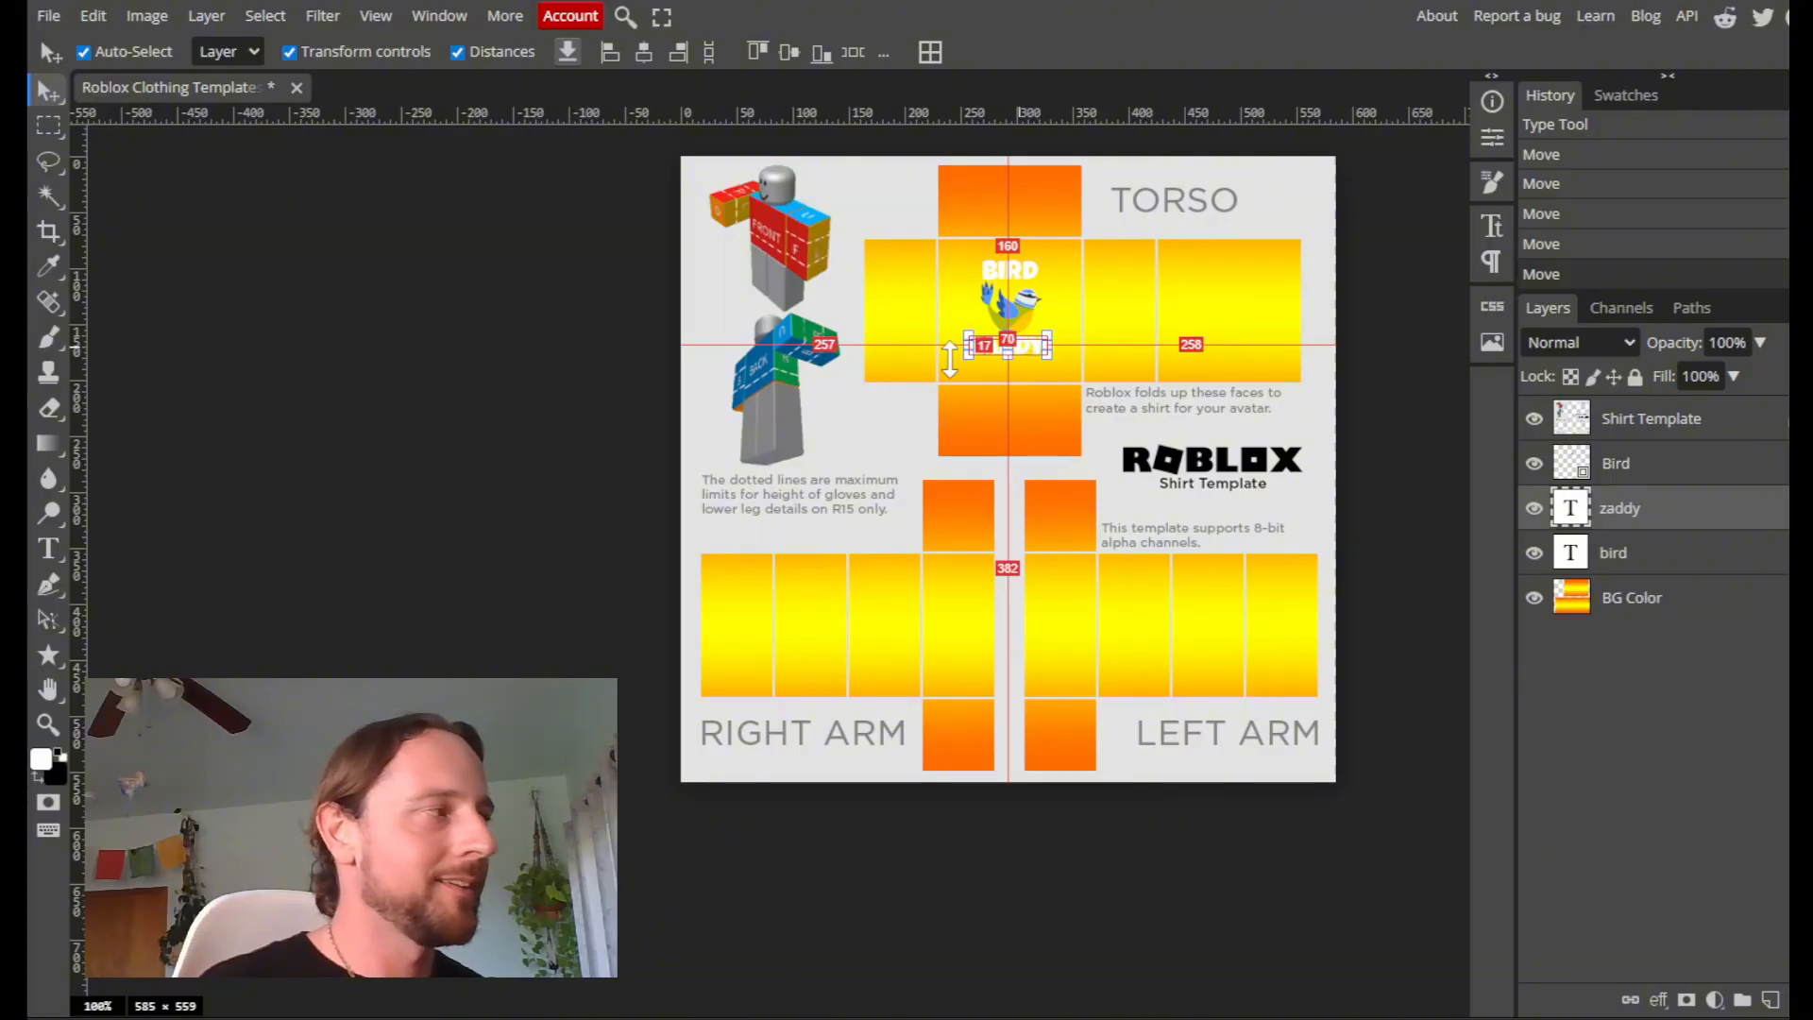
{"action": "left_click", "coordinate": [47, 548]}
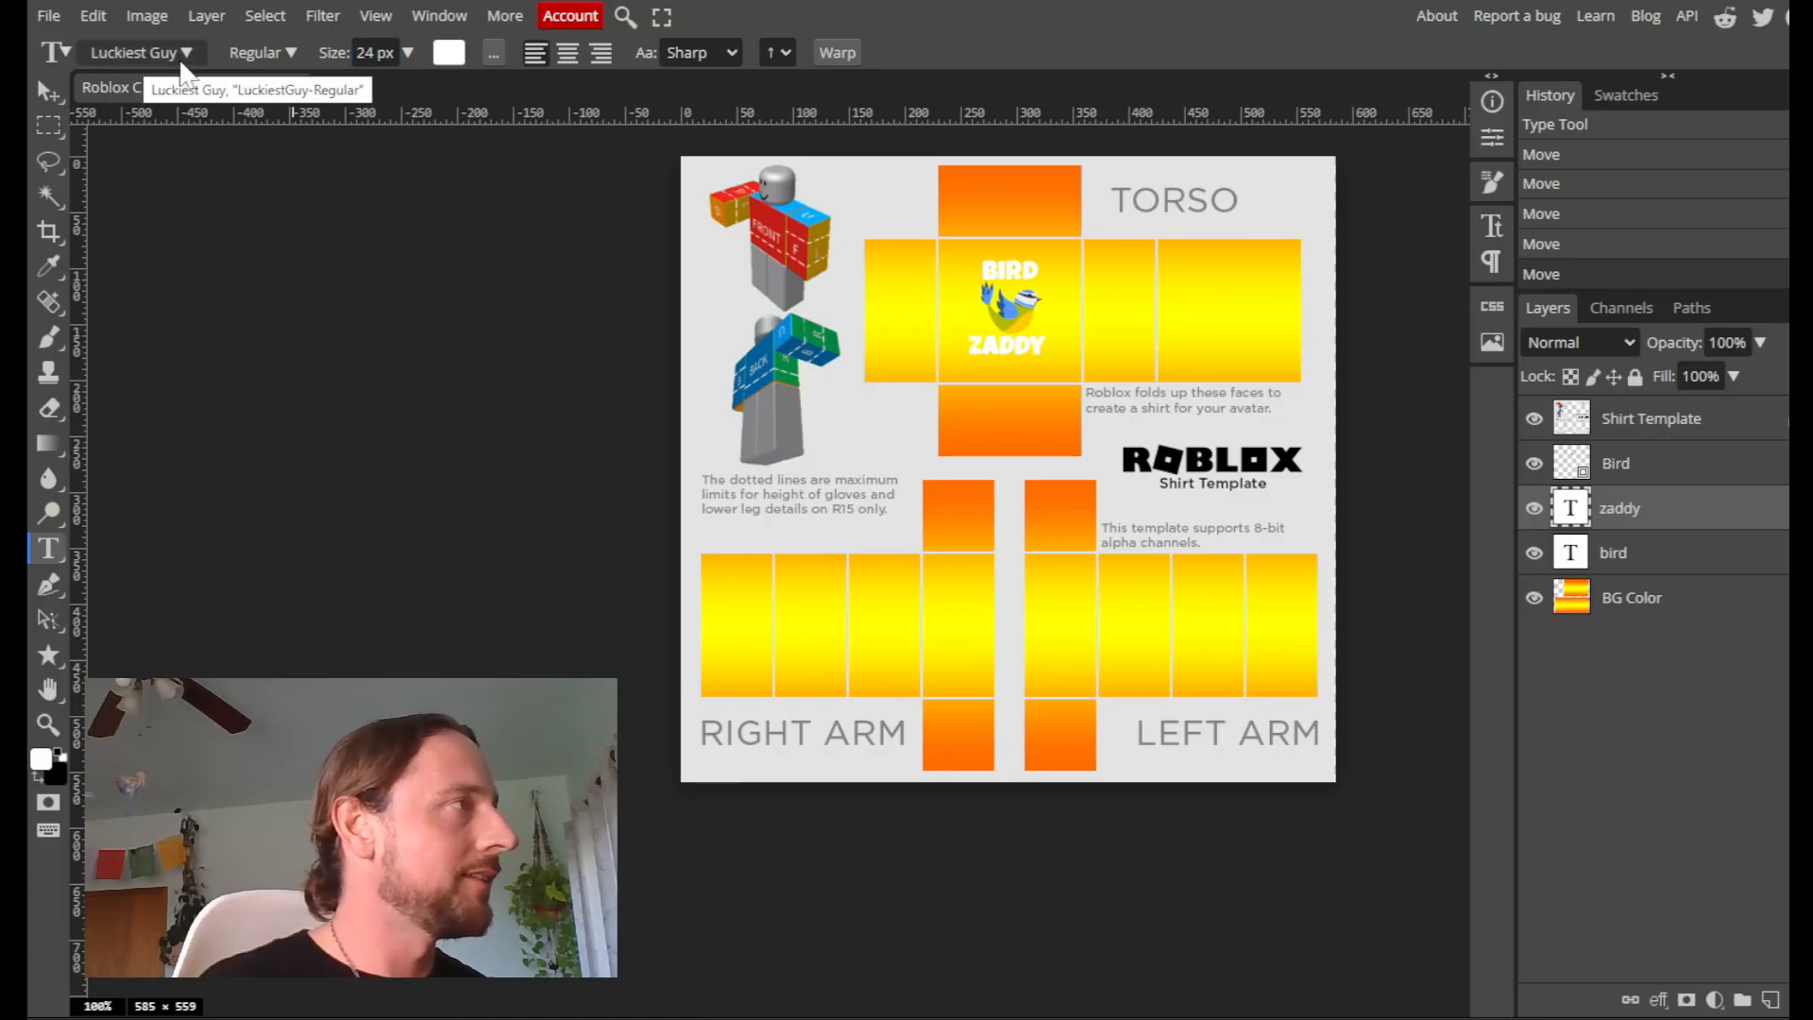
{"action": "left_click", "coordinate": [272, 51]}
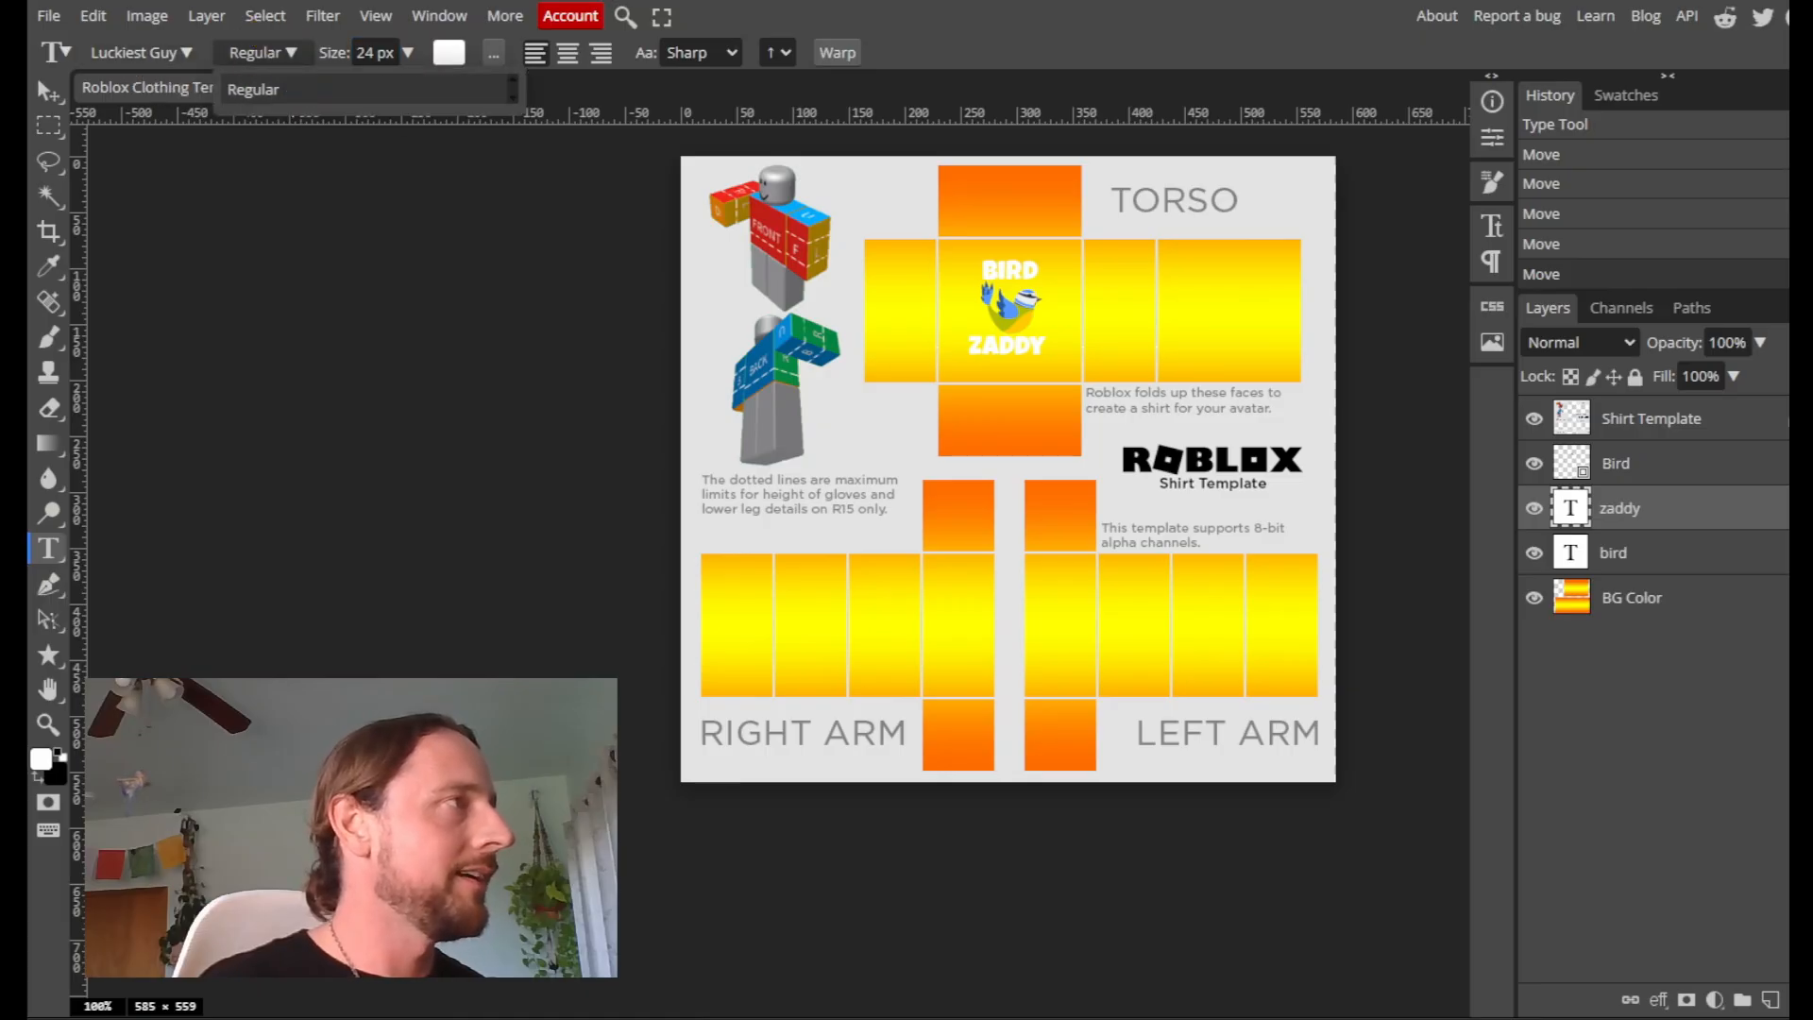
{"action": "left_click", "coordinate": [406, 53]}
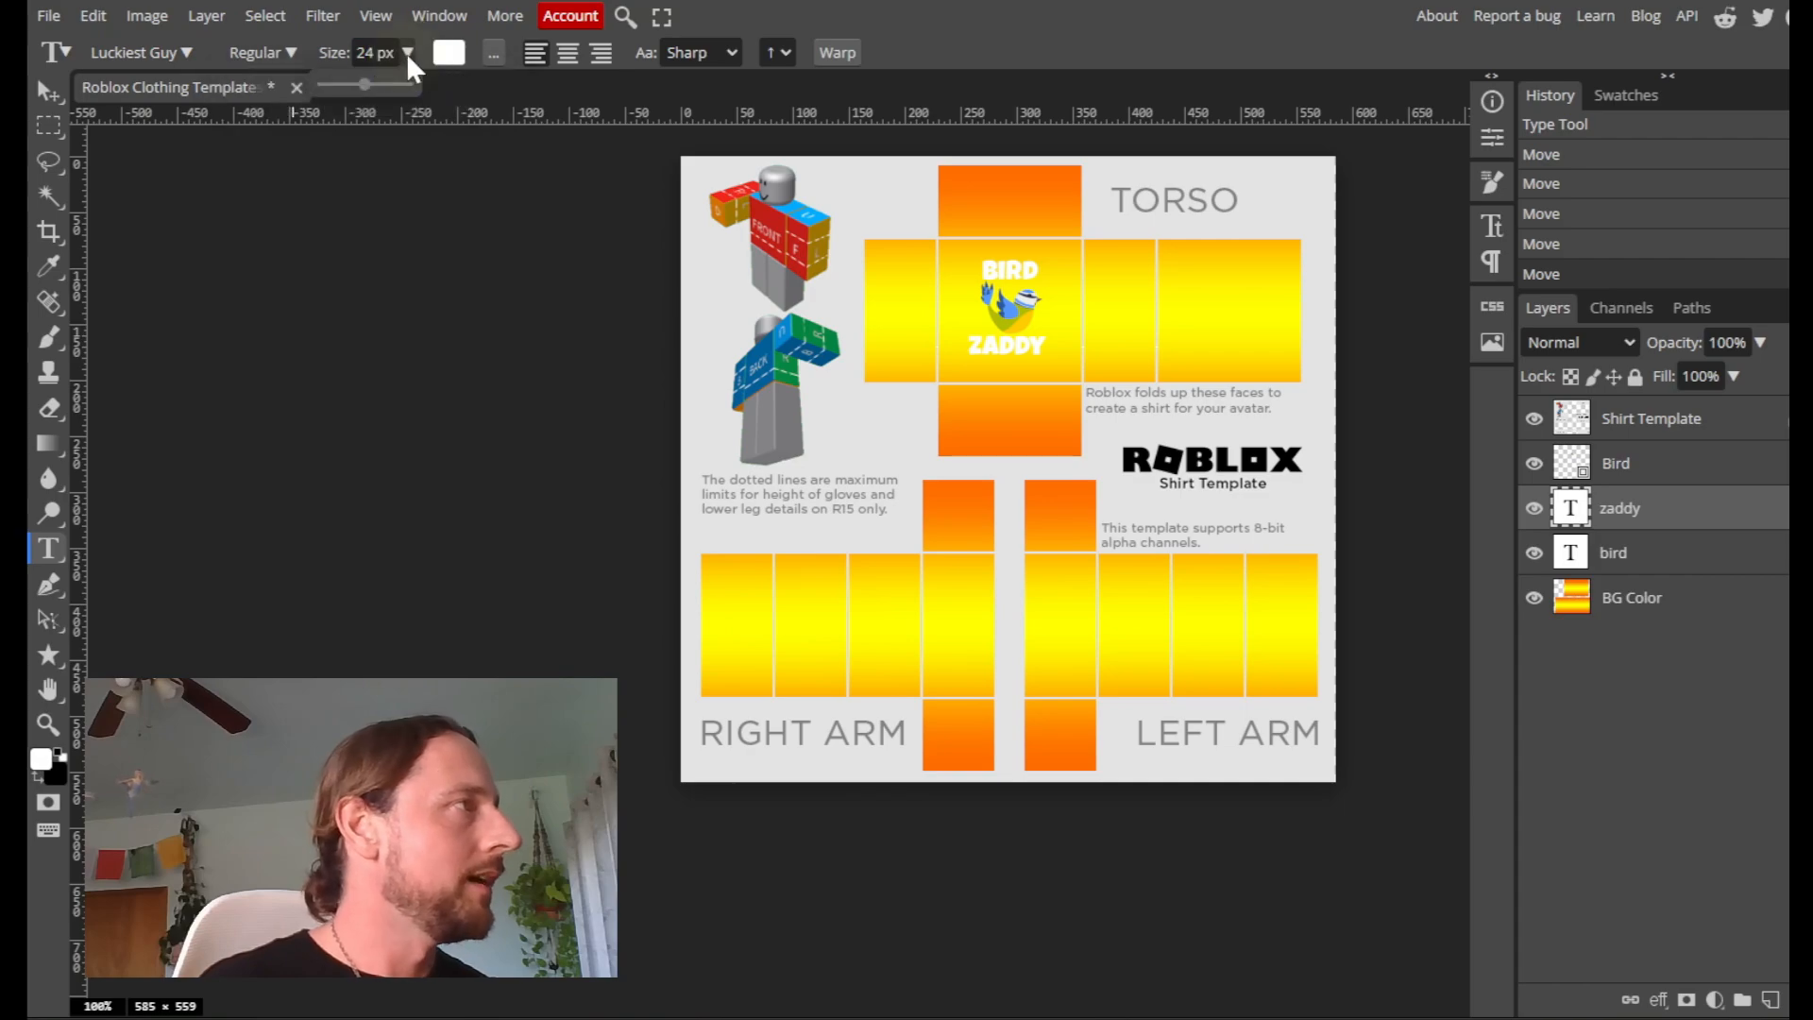
{"action": "left_click_drag", "start_coordinate": [367, 95], "coordinate": [368, 94]}
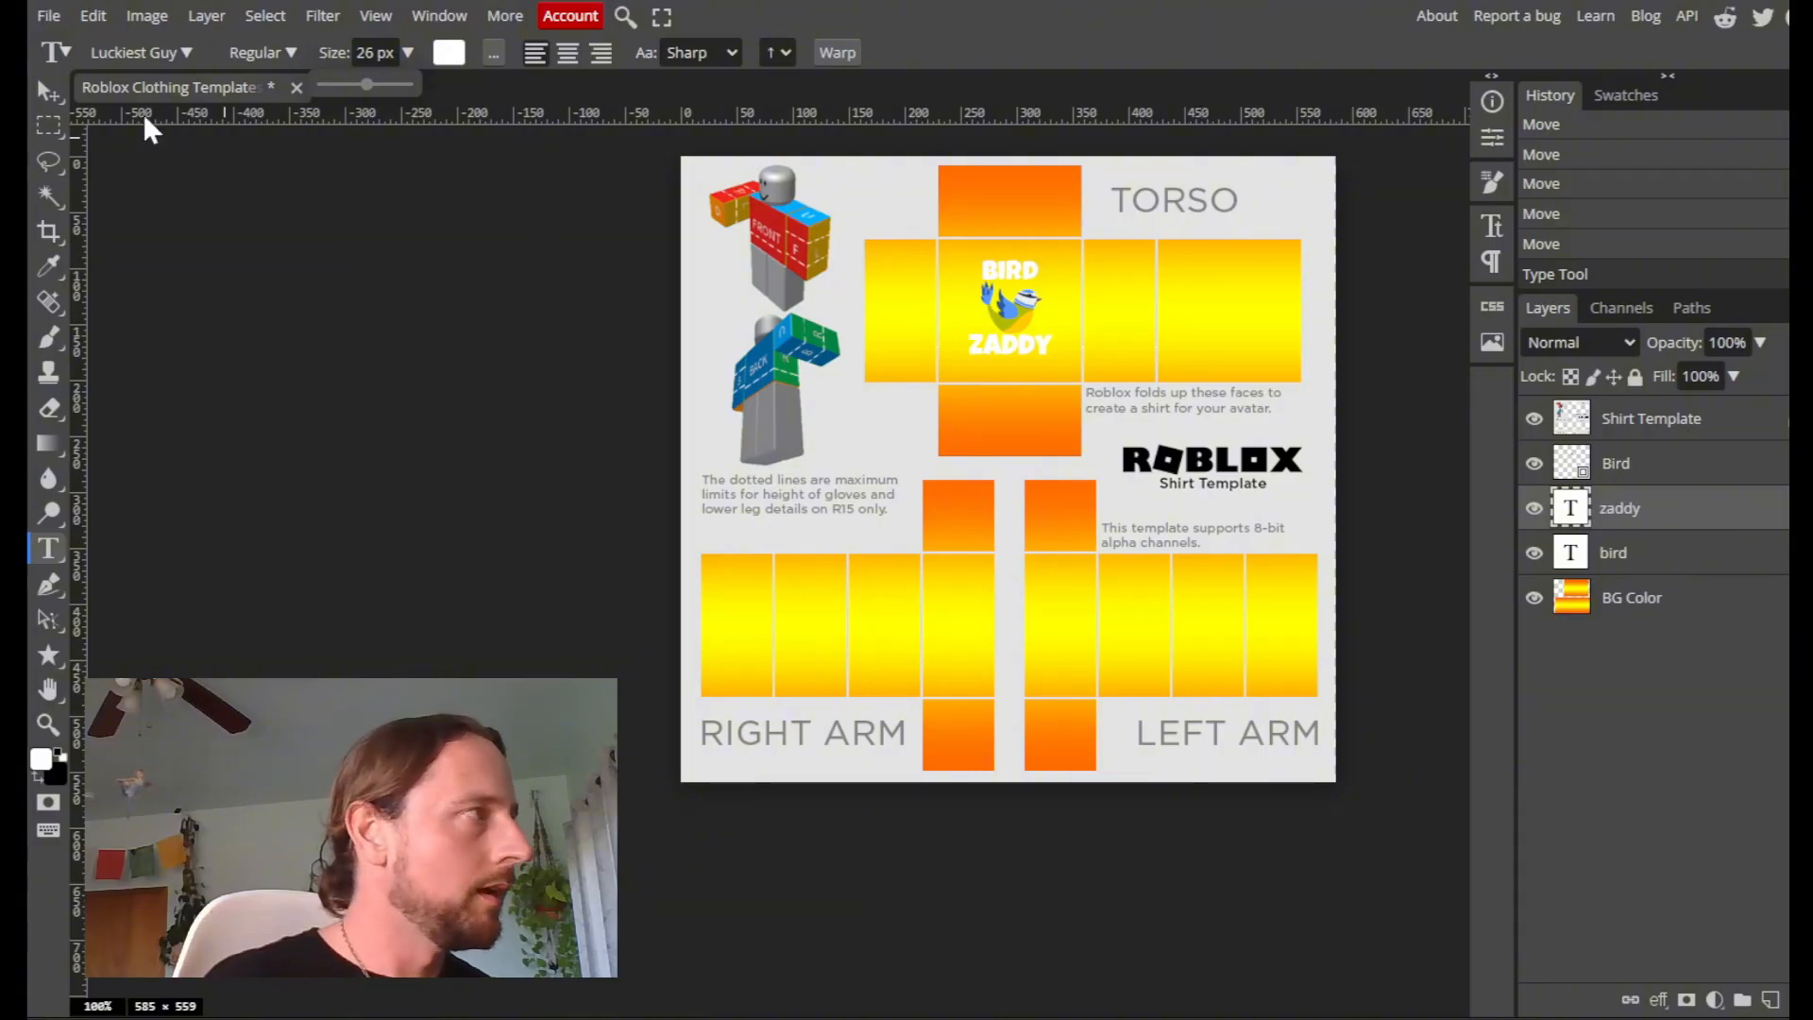
{"action": "left_click", "coordinate": [1027, 304]}
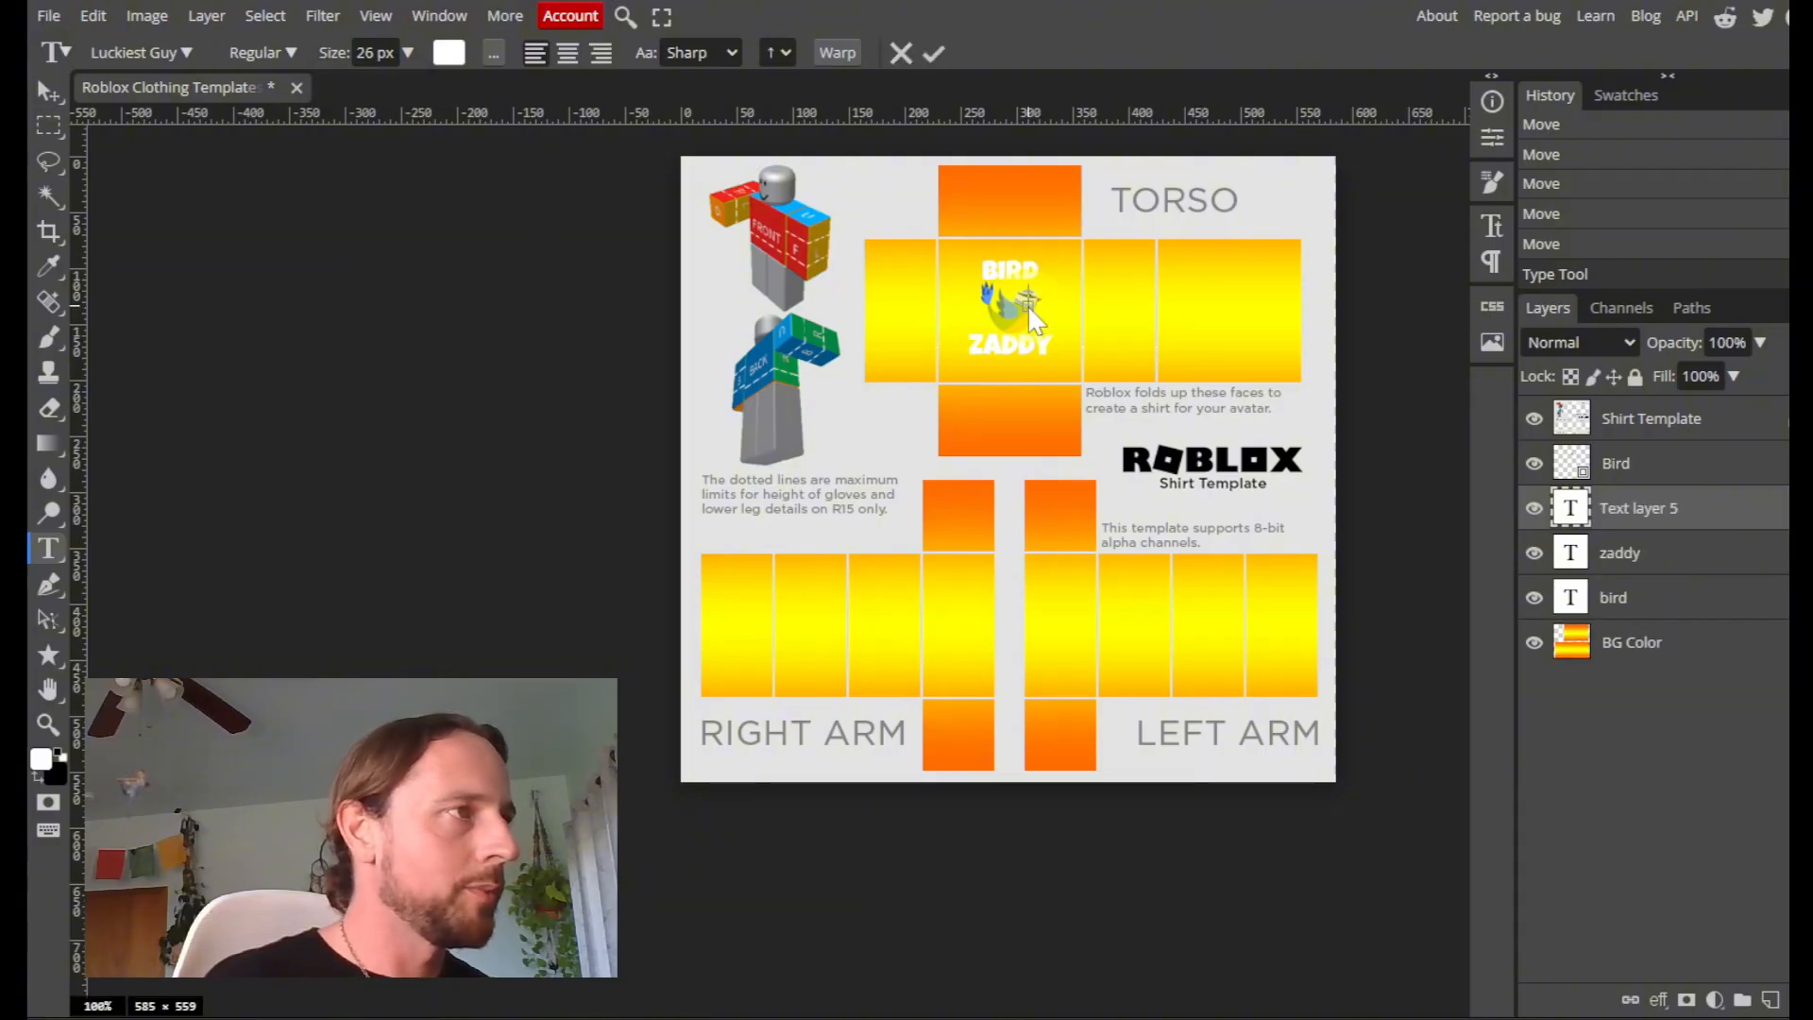
{"action": "left_click", "coordinate": [897, 55]}
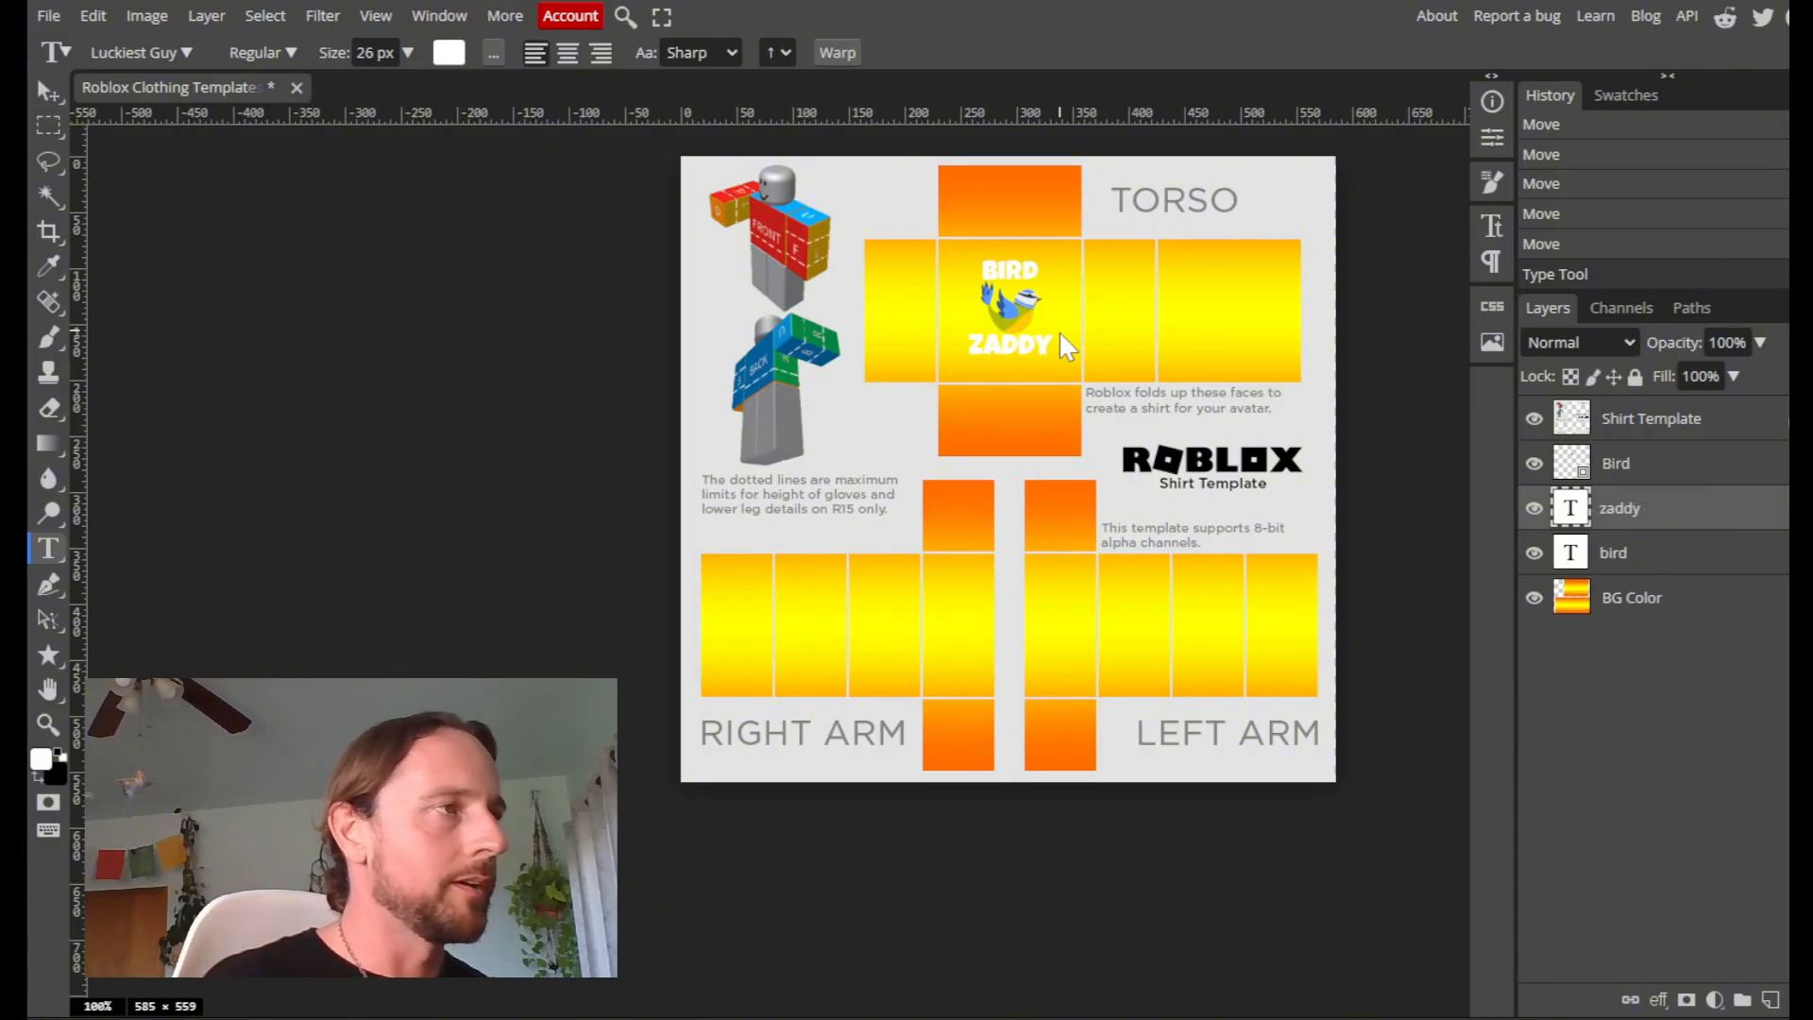
Scale the bird artwork down to 3.66% and center it at about X 292 px, Y 133 px between BIRD and ZADDY
{"action": "left_click", "coordinate": [44, 94]}
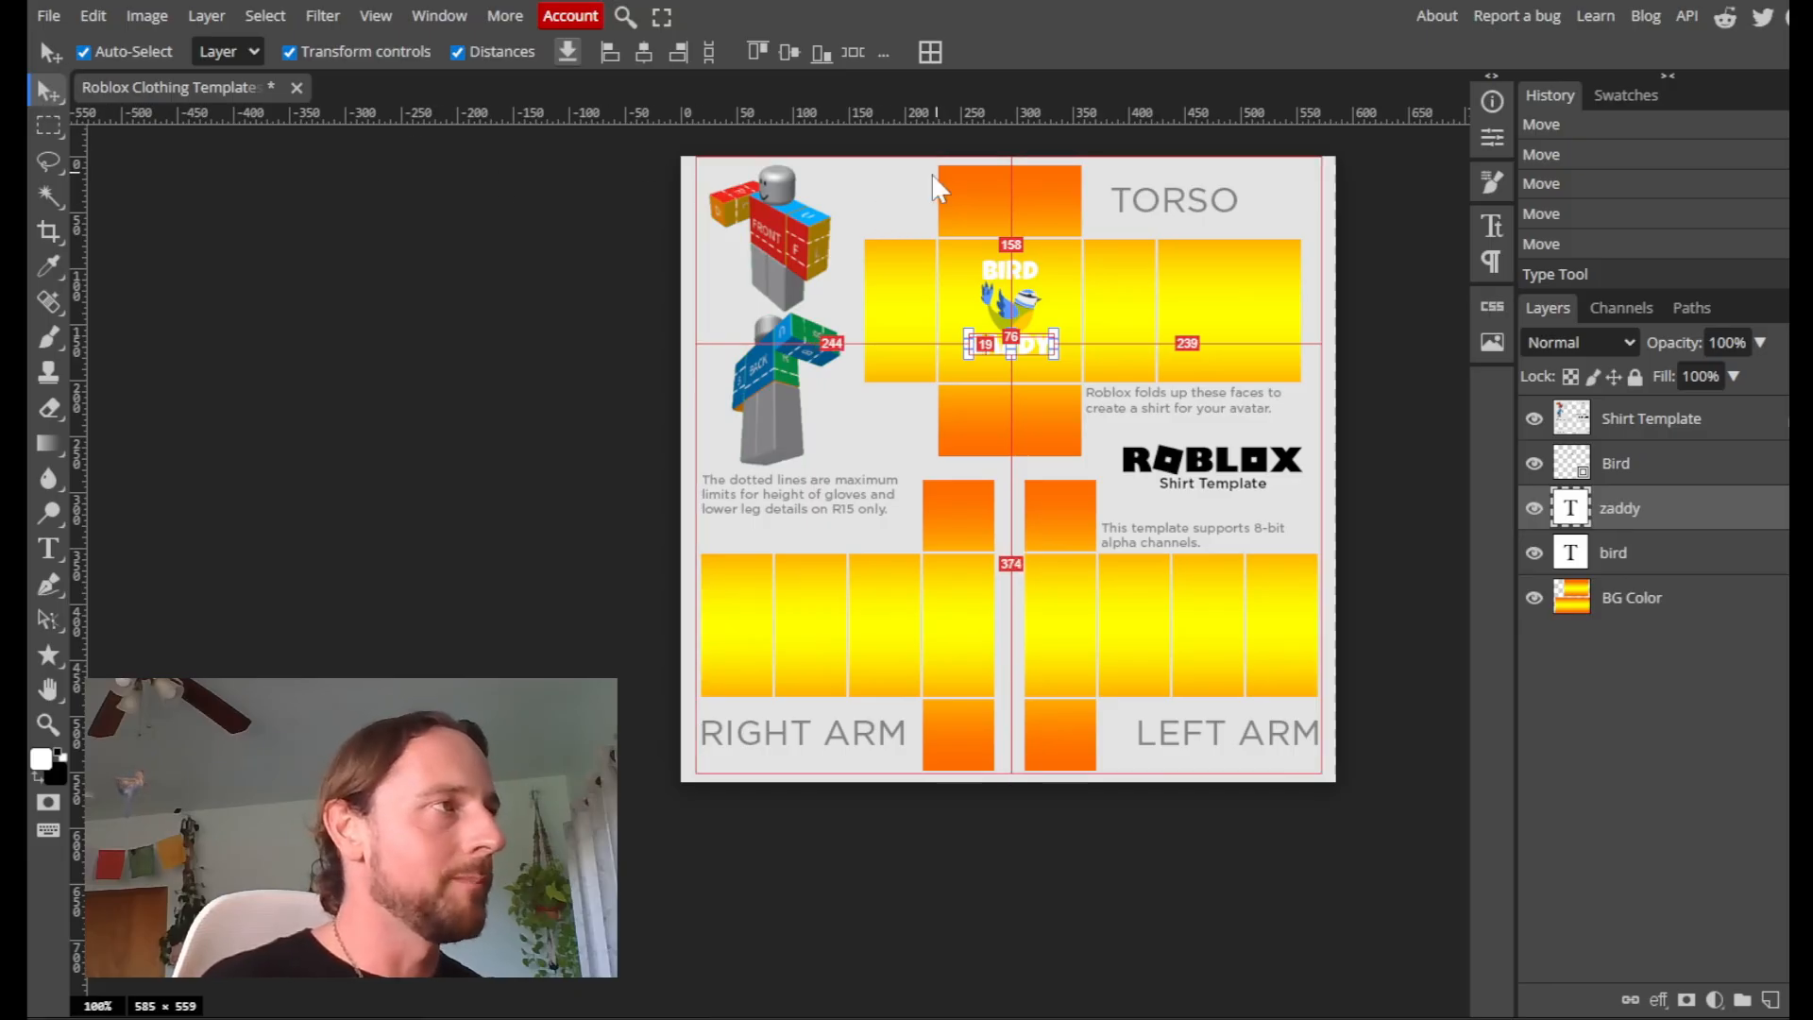
{"action": "left_click", "coordinate": [870, 194]}
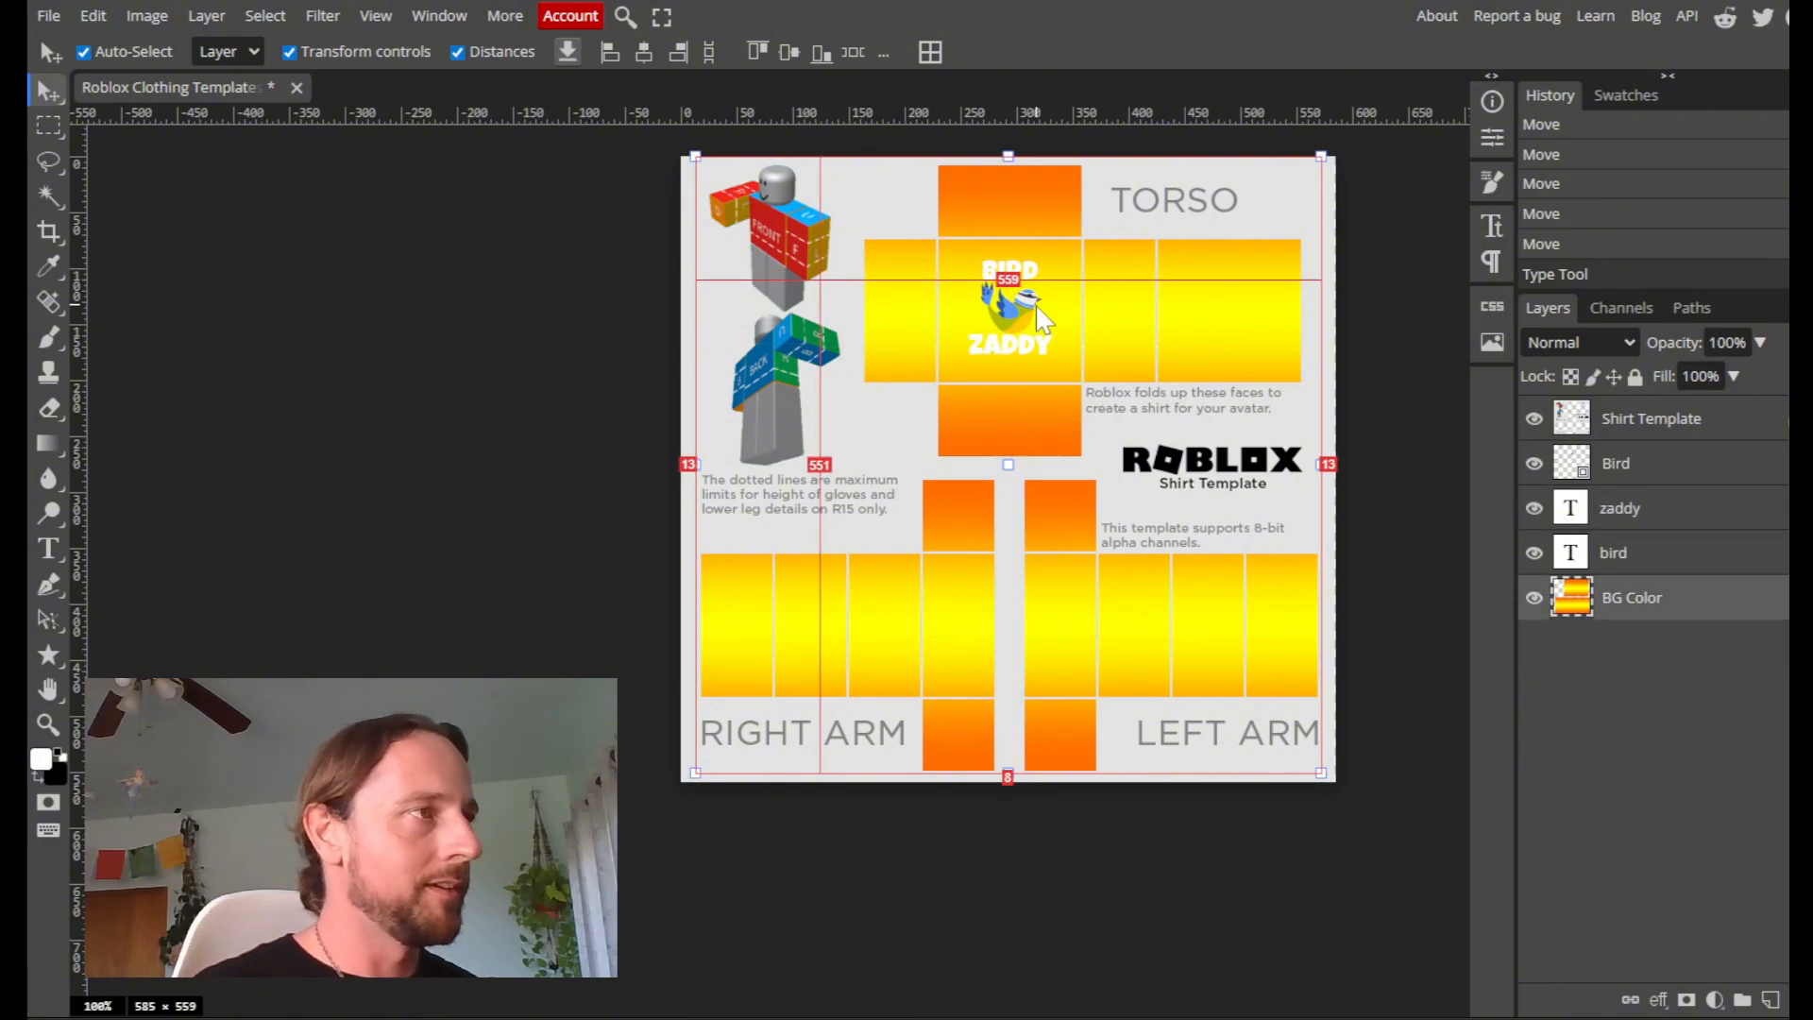
{"action": "scroll", "coordinate": [1041, 319], "scroll_direction": "up", "scroll_amount": 3}
{"action": "scroll", "coordinate": [1041, 319], "scroll_direction": "up", "scroll_amount": 3}
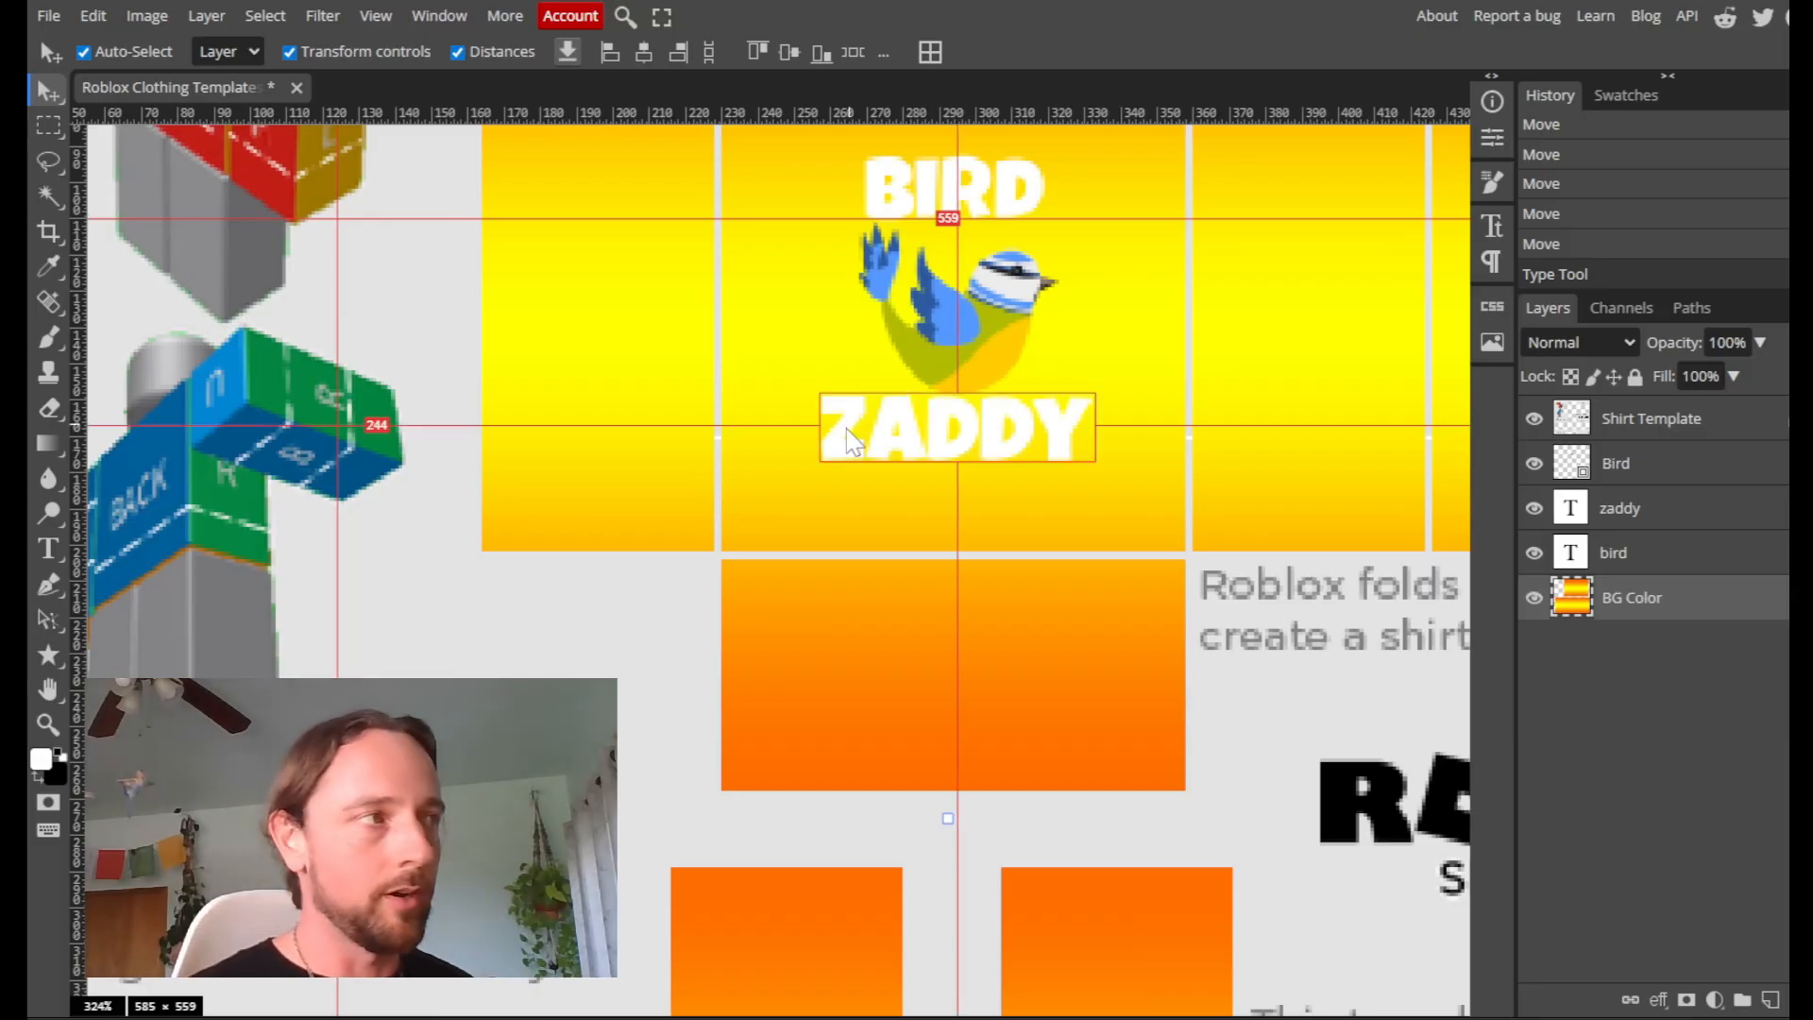
{"action": "left_click_drag", "start_coordinate": [770, 302], "coordinate": [534, 413]}
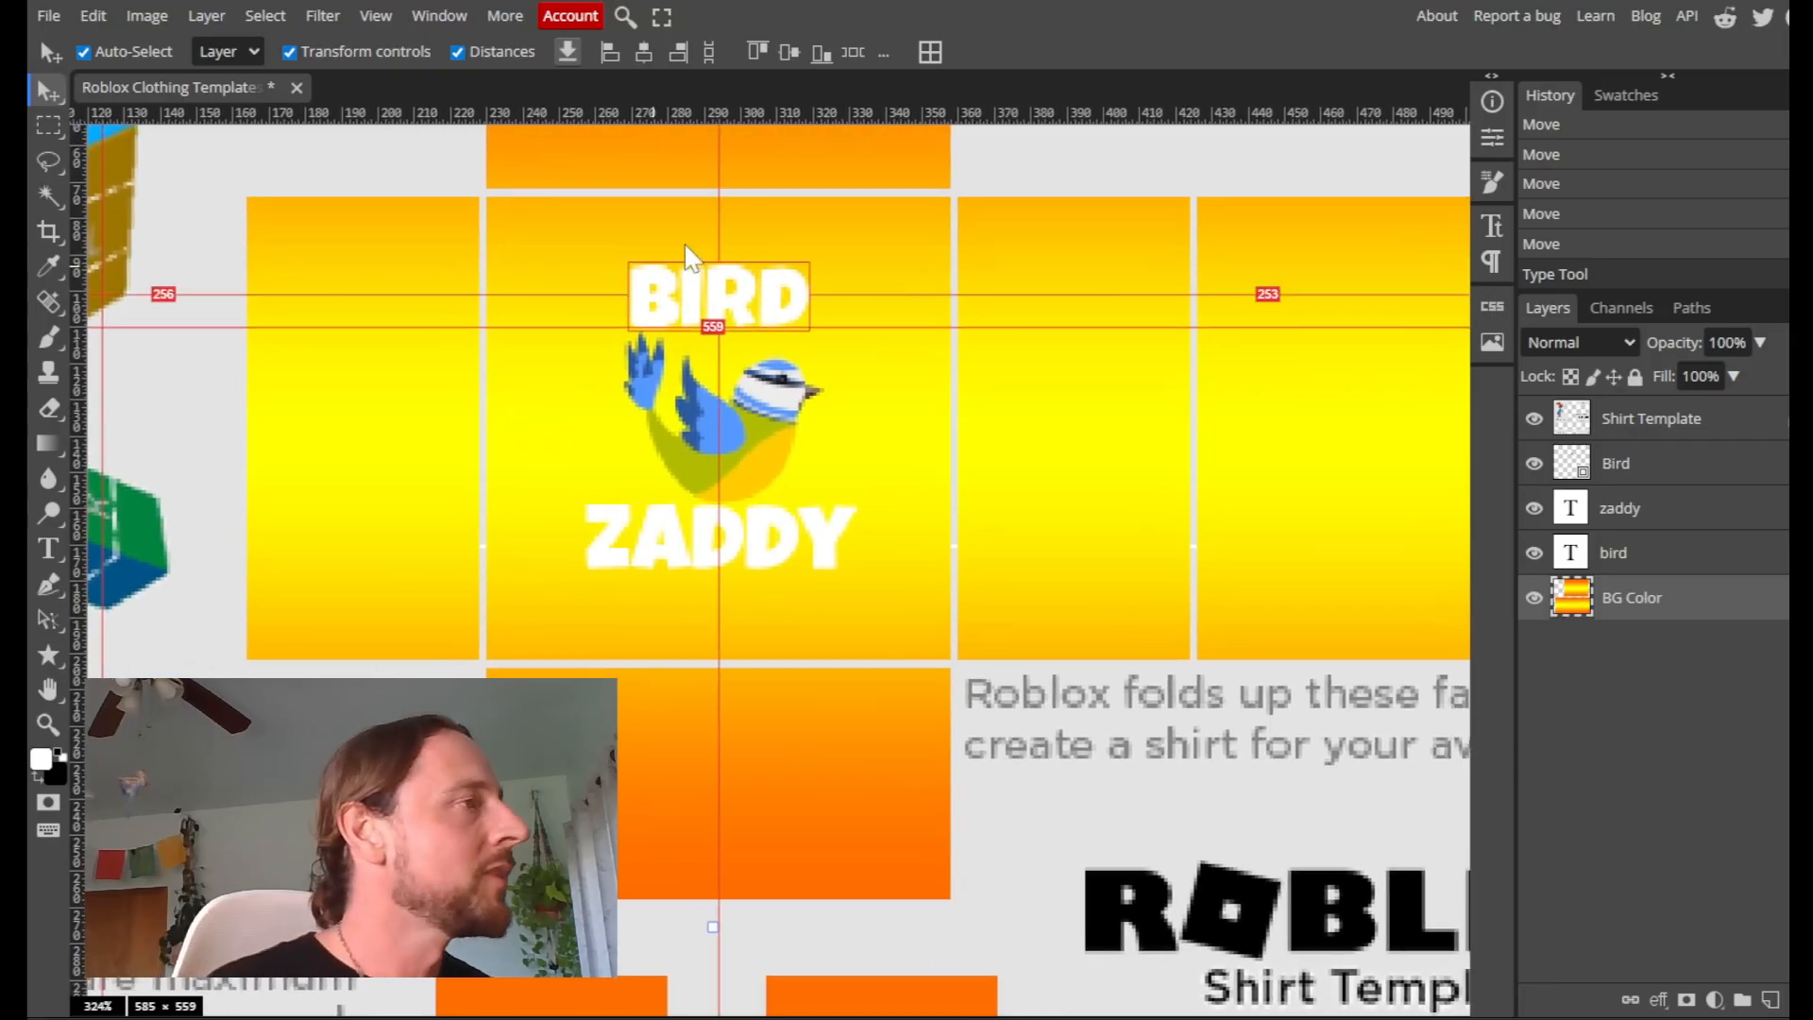
{"action": "left_click", "coordinate": [703, 430]}
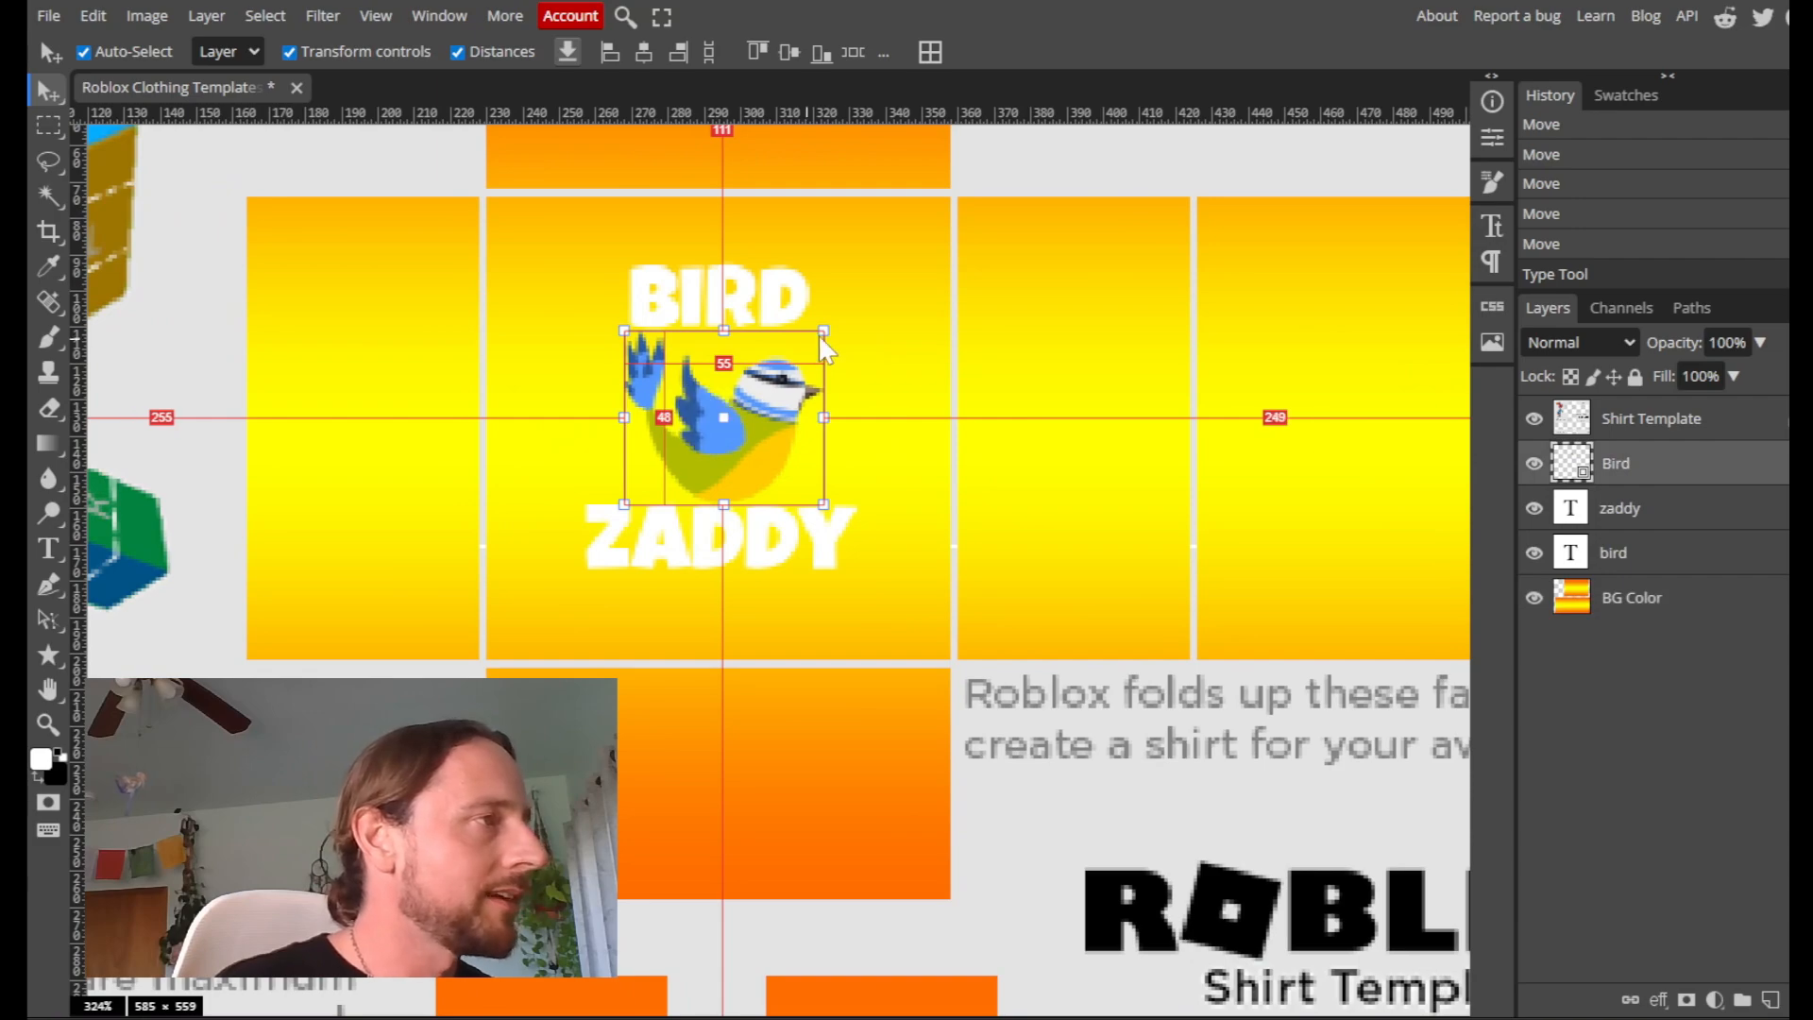
{"action": "left_click_drag", "start_coordinate": [824, 331], "coordinate": [799, 358]}
{"action": "left_click_drag", "start_coordinate": [742, 408], "coordinate": [737, 396]}
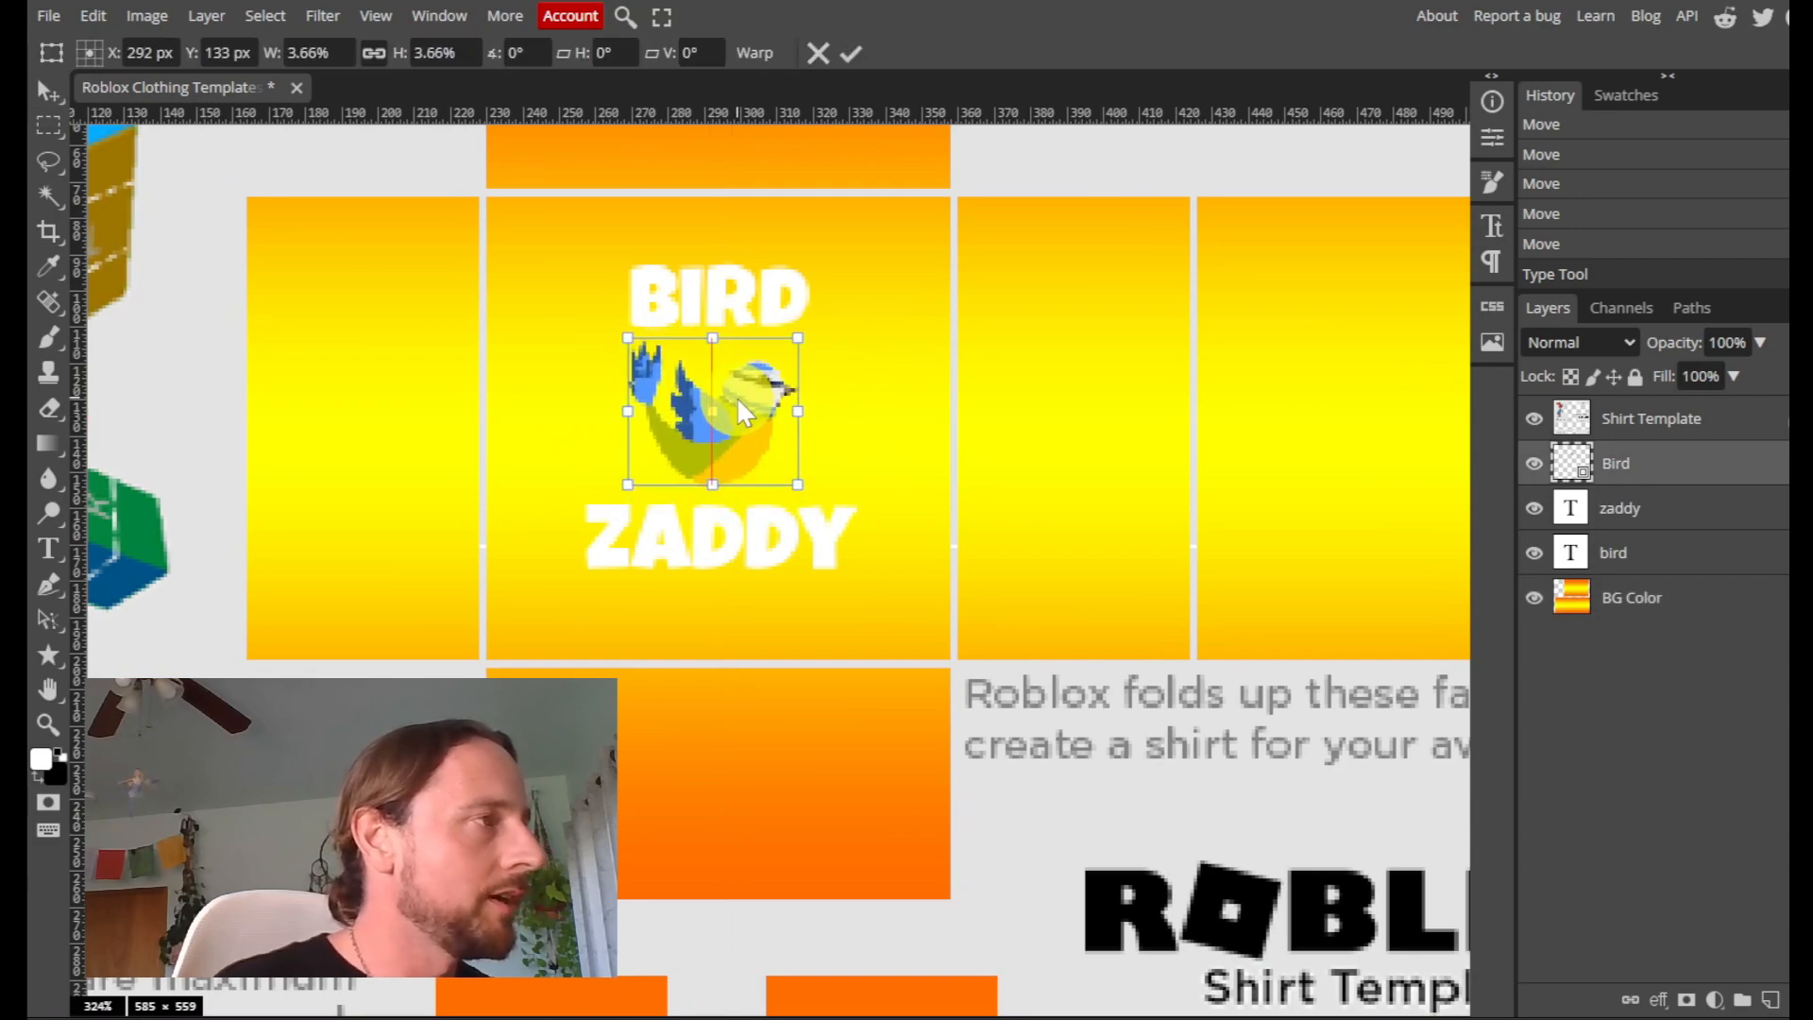
{"action": "left_click", "coordinate": [850, 53]}
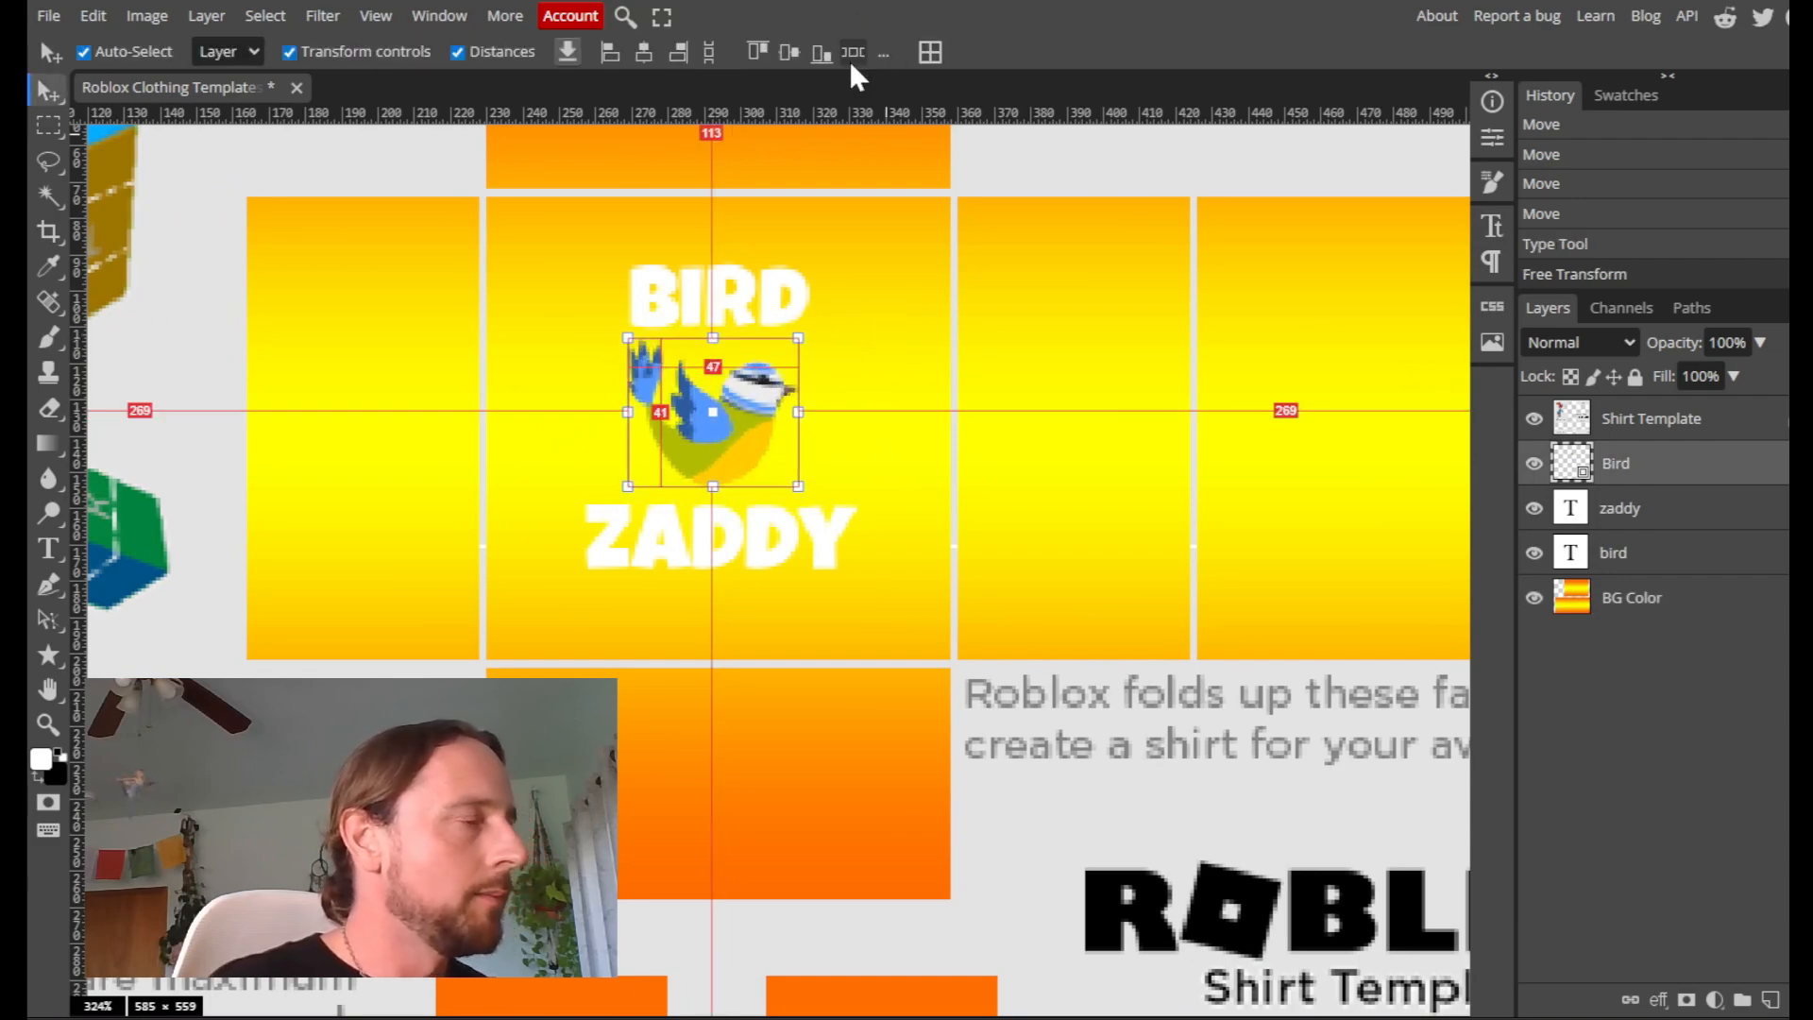
{"action": "left_click", "coordinate": [1074, 166]}
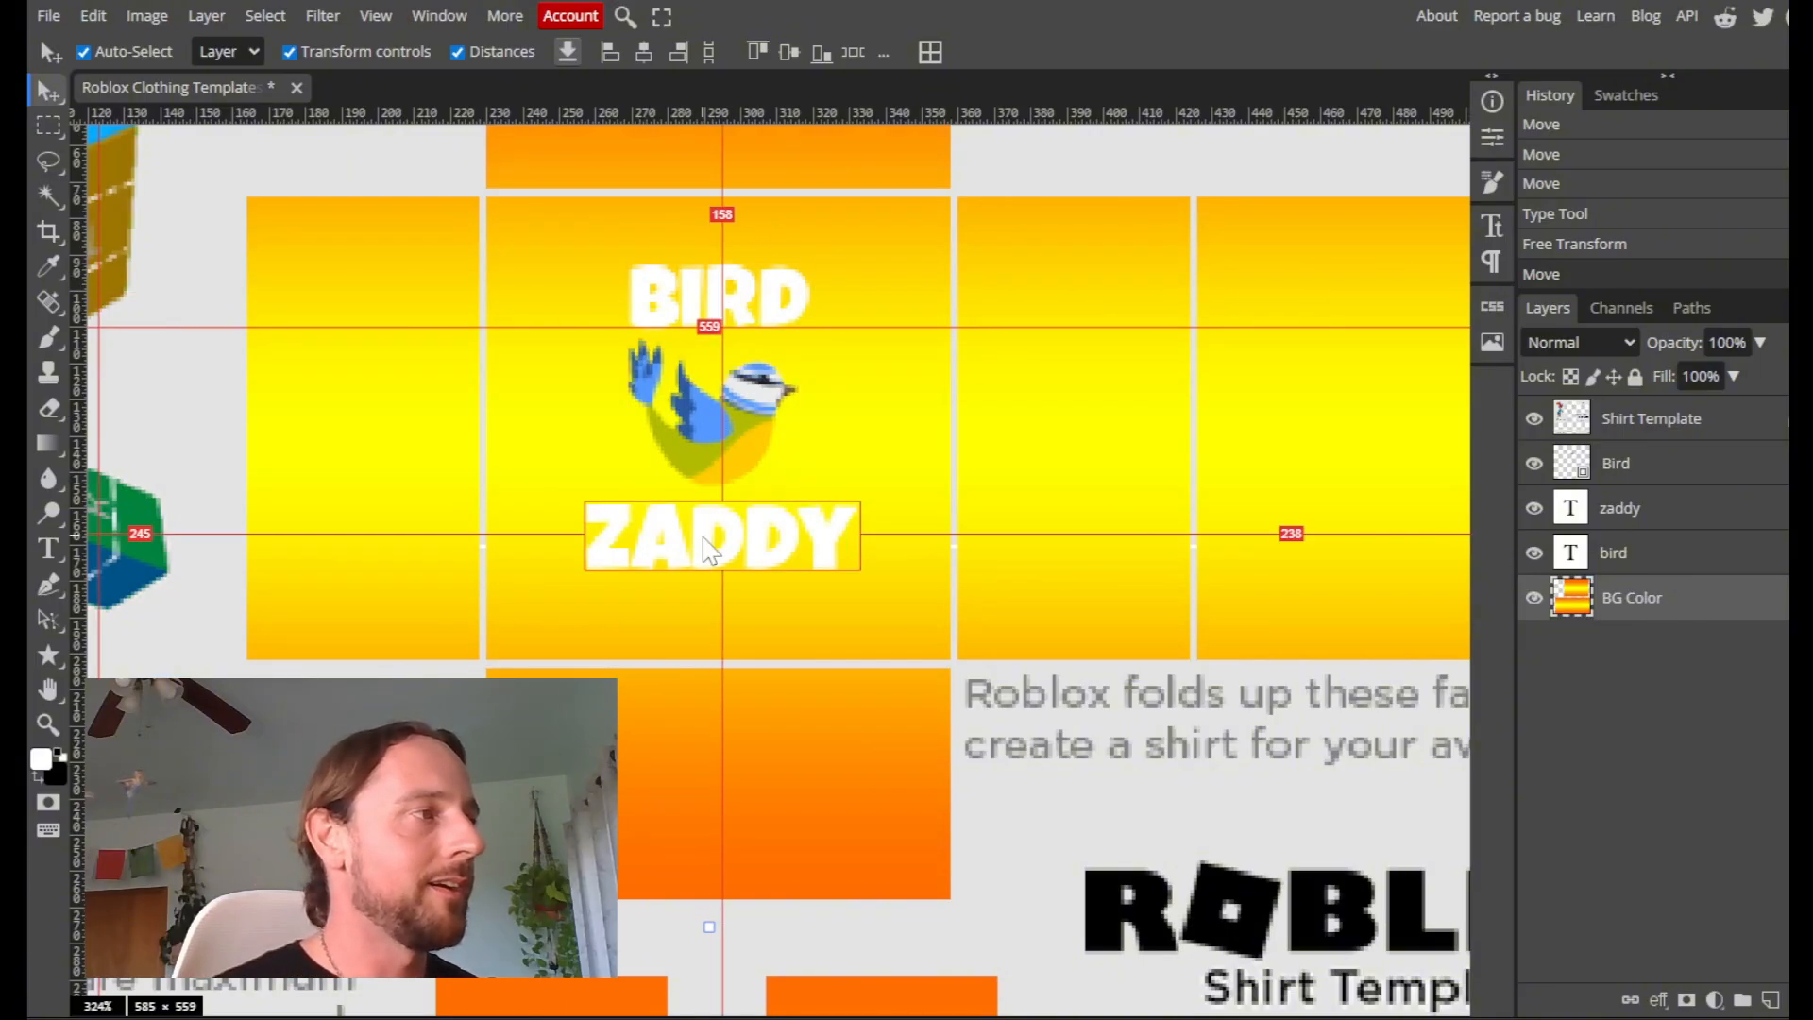
{"action": "left_click", "coordinate": [760, 302]}
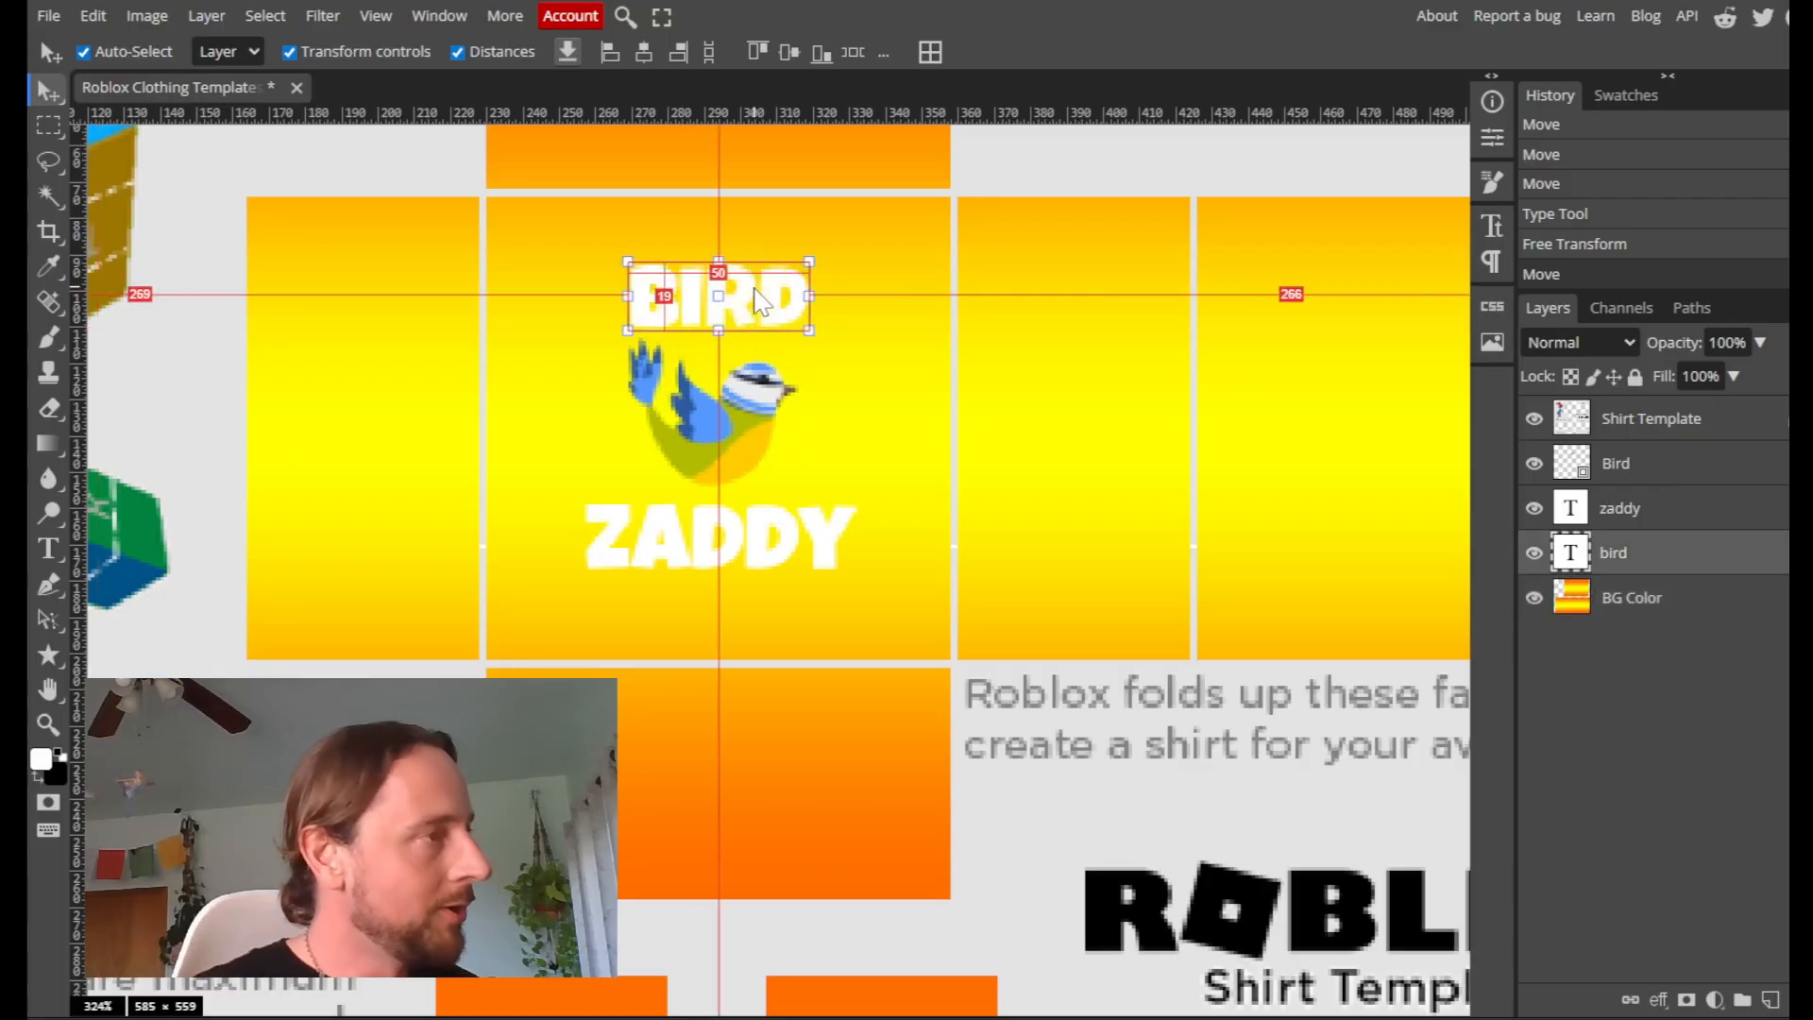
{"action": "left_click", "coordinate": [746, 406], "text": "shift"}
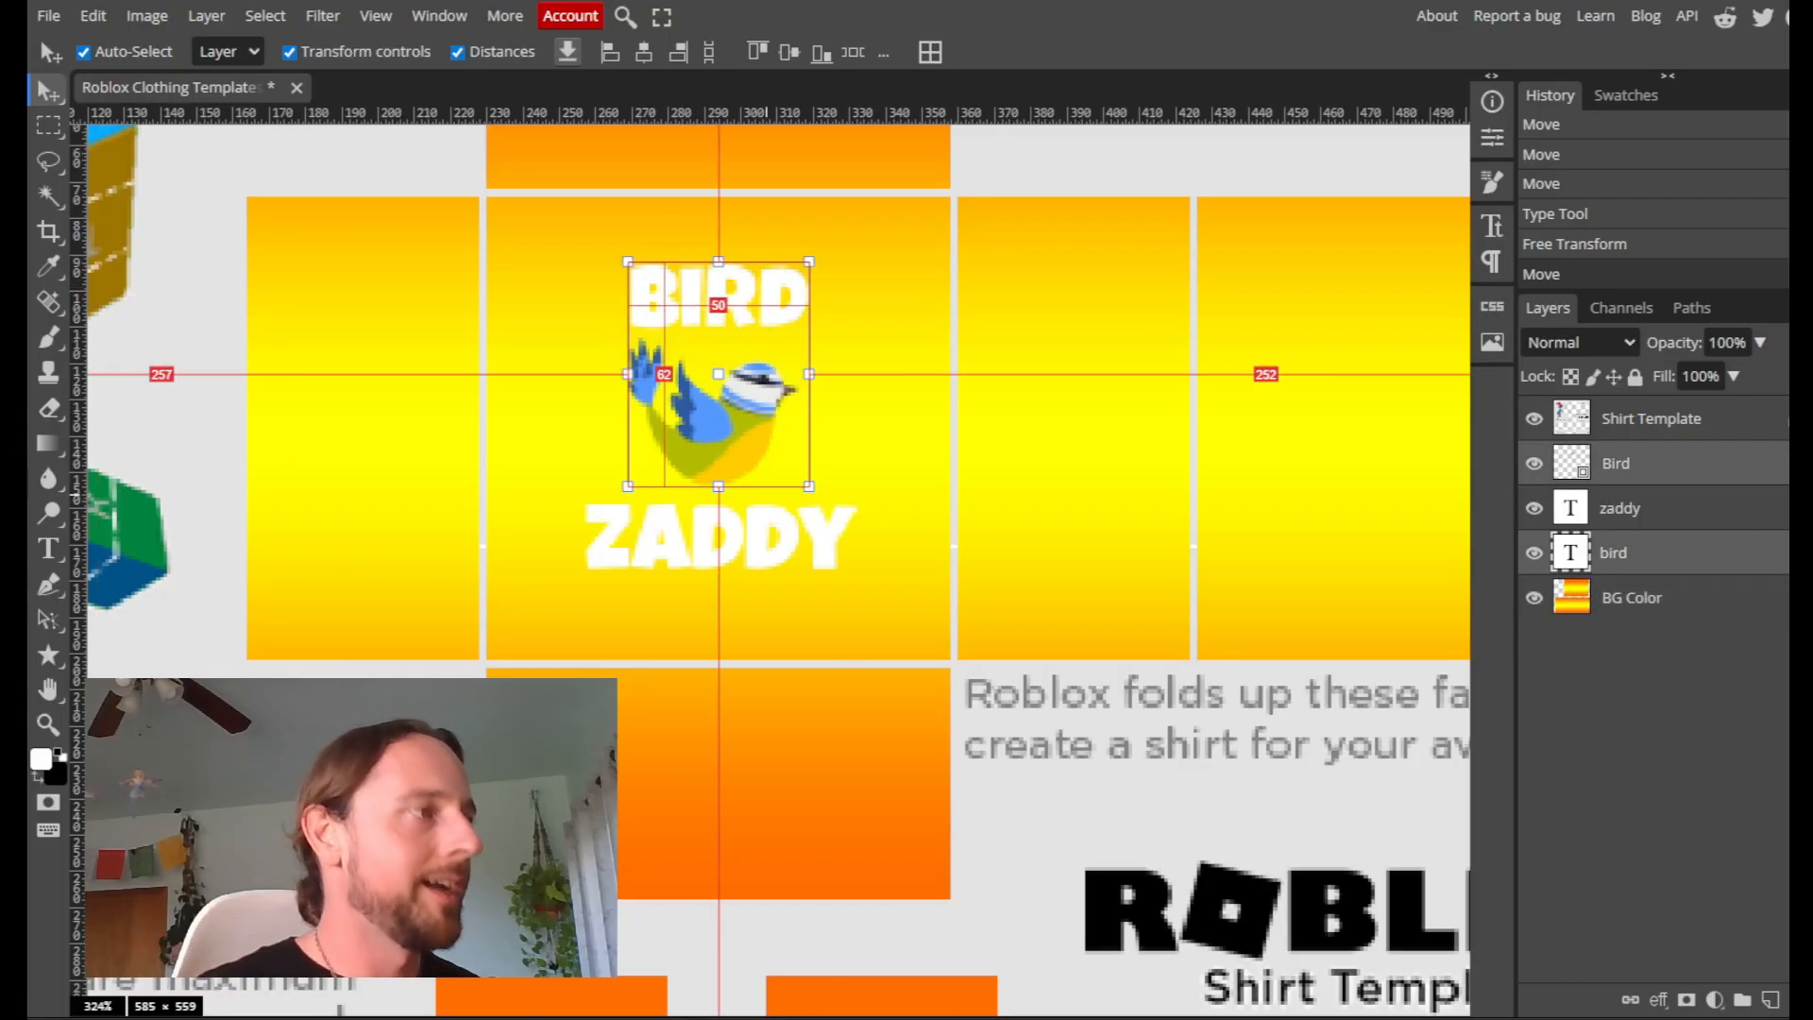
{"action": "left_click", "coordinate": [772, 555], "text": "shift"}
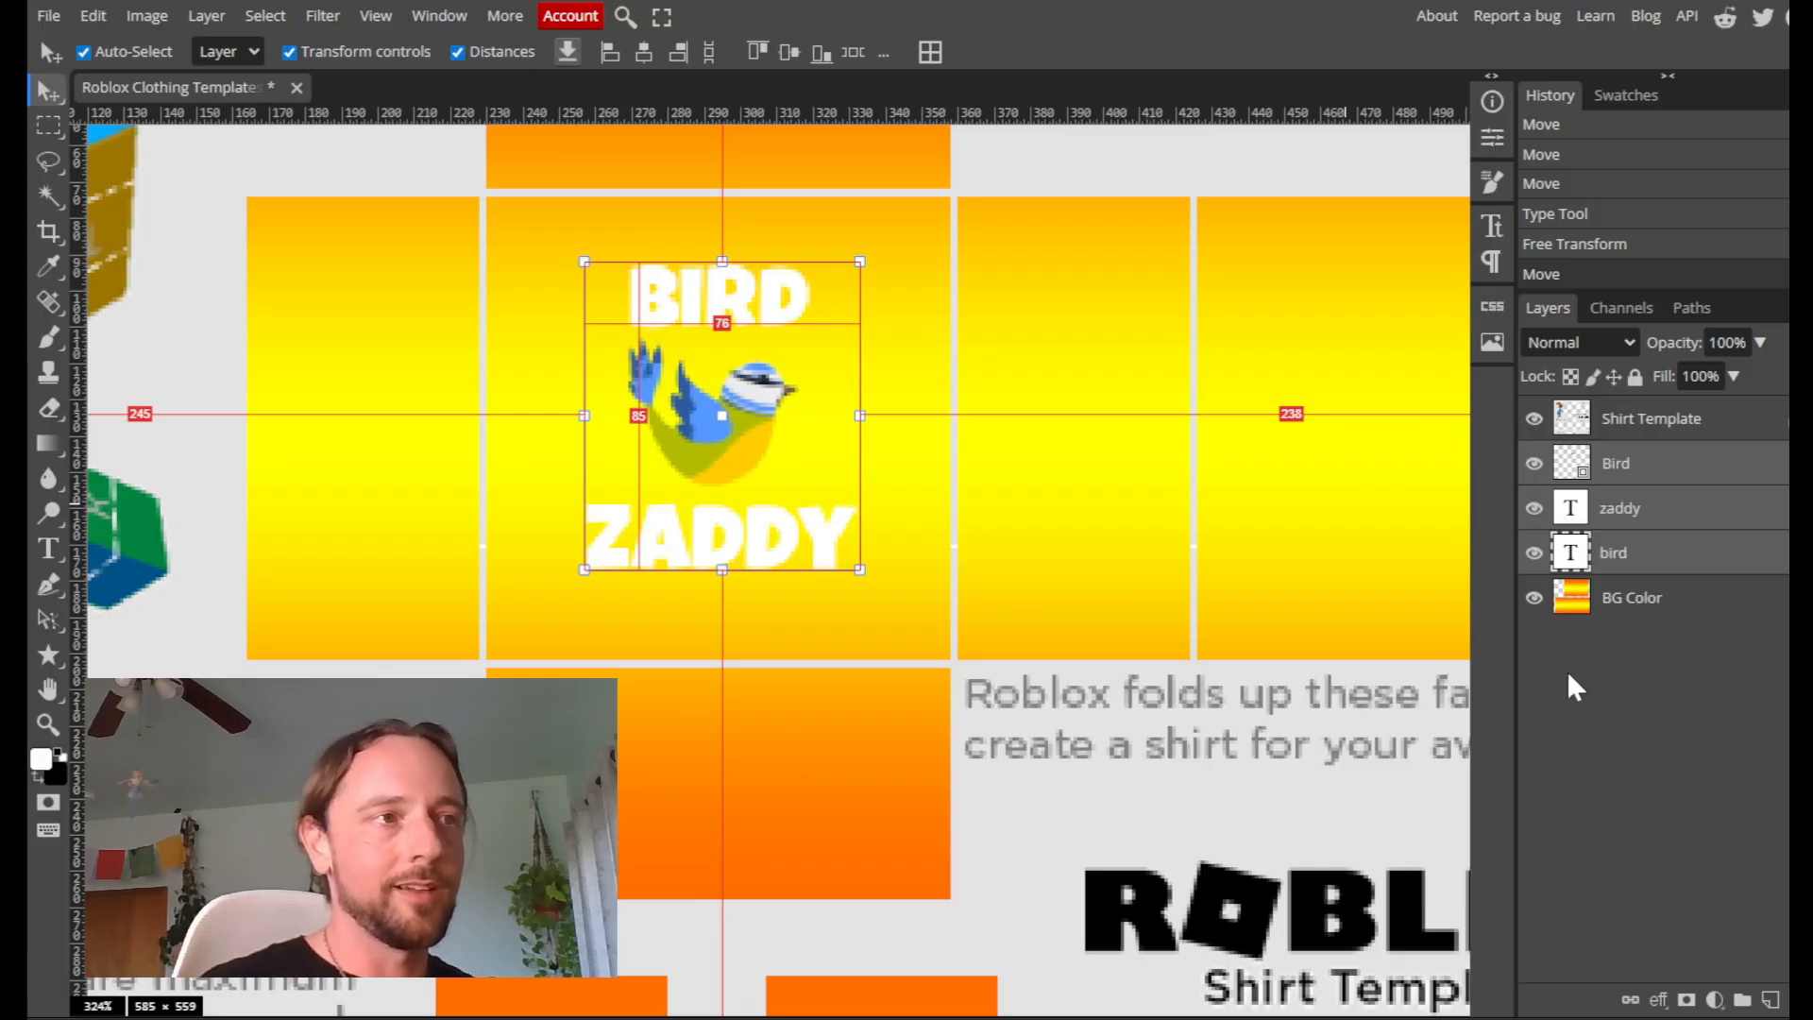
{"action": "left_click", "coordinate": [1626, 597]}
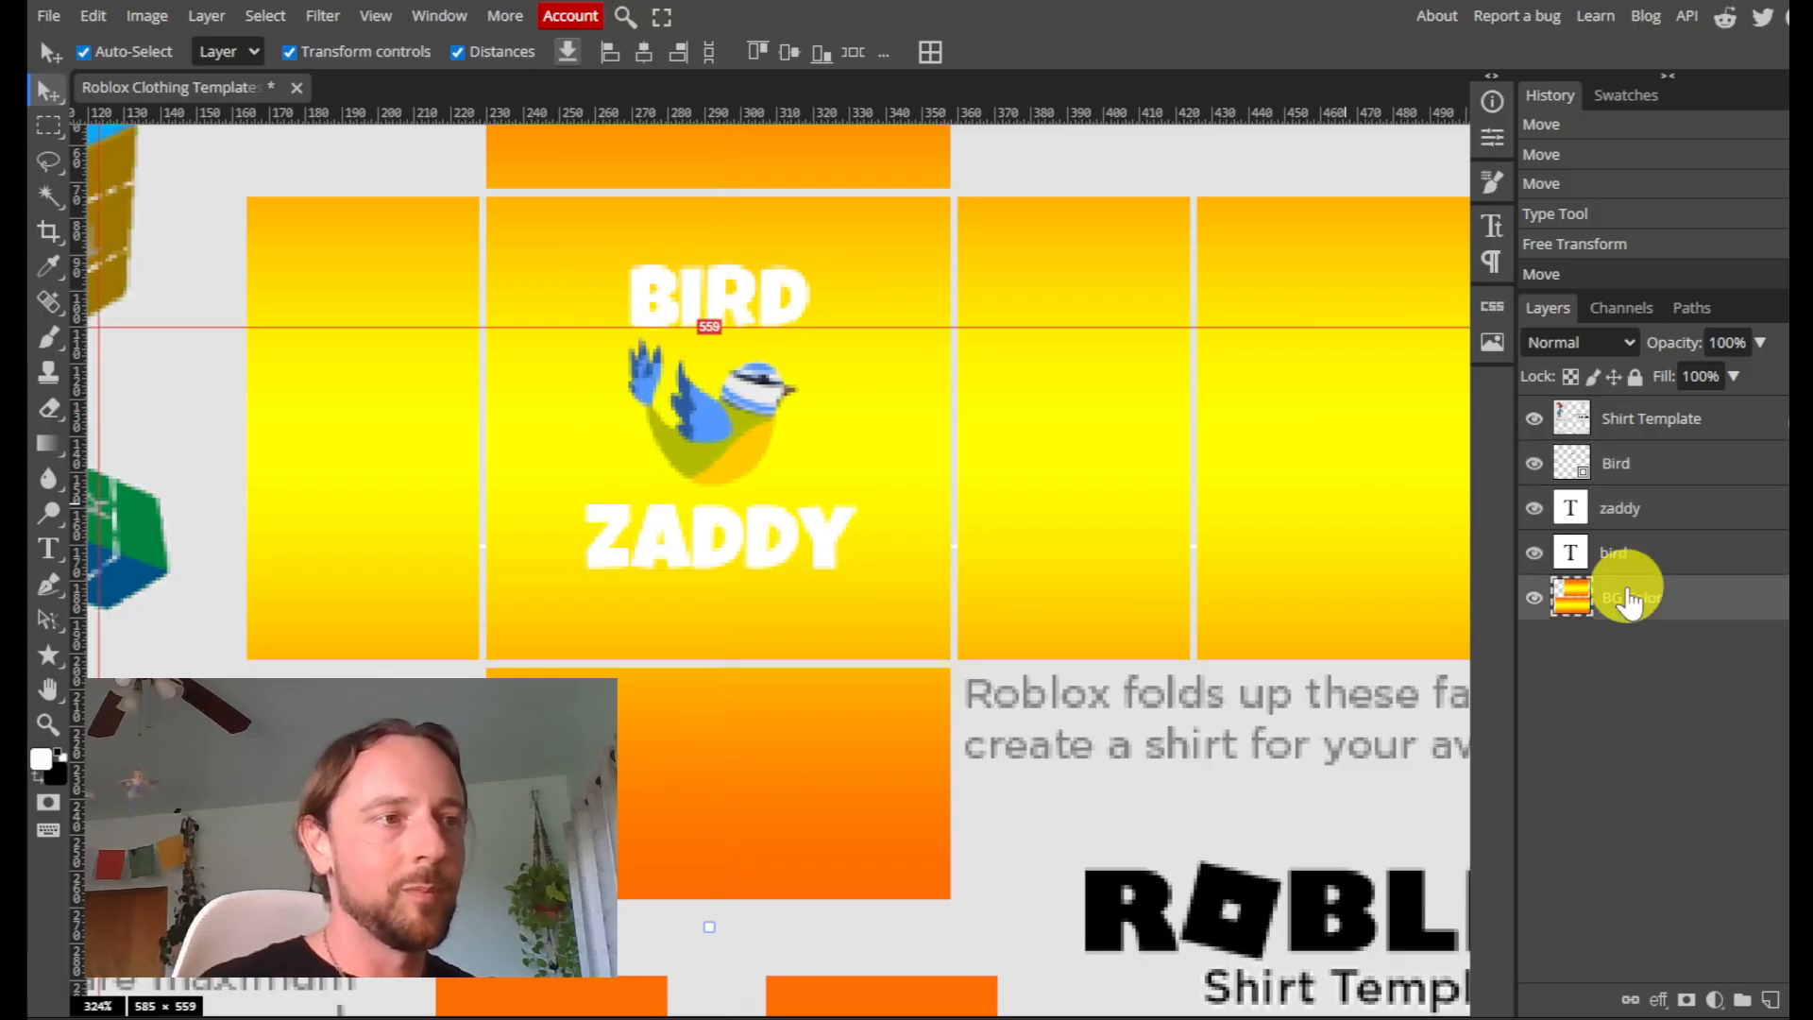
Align the Bird, zaddy and bird layers on their horizontal centers and shift them together about 1 px left and 2 px up
{"action": "left_click", "coordinate": [1624, 465]}
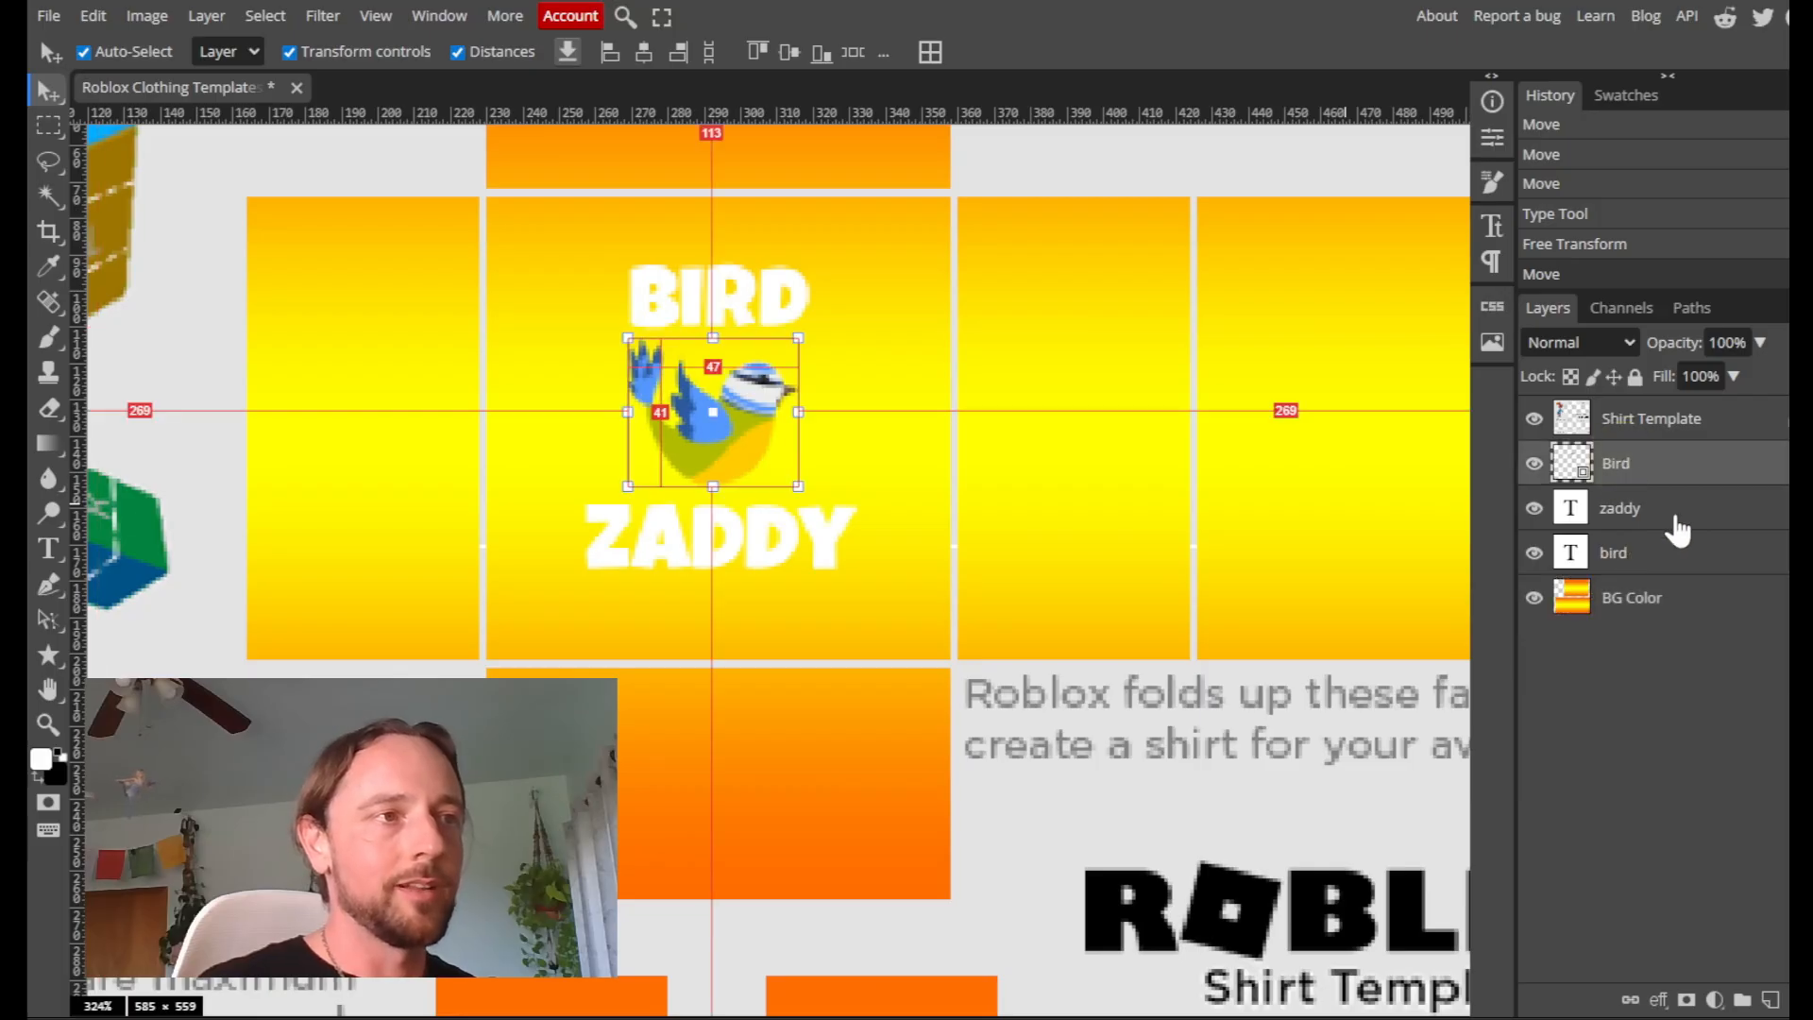
{"action": "left_click", "coordinate": [1622, 510], "text": "shift"}
{"action": "left_click", "coordinate": [1615, 555], "text": "shift"}
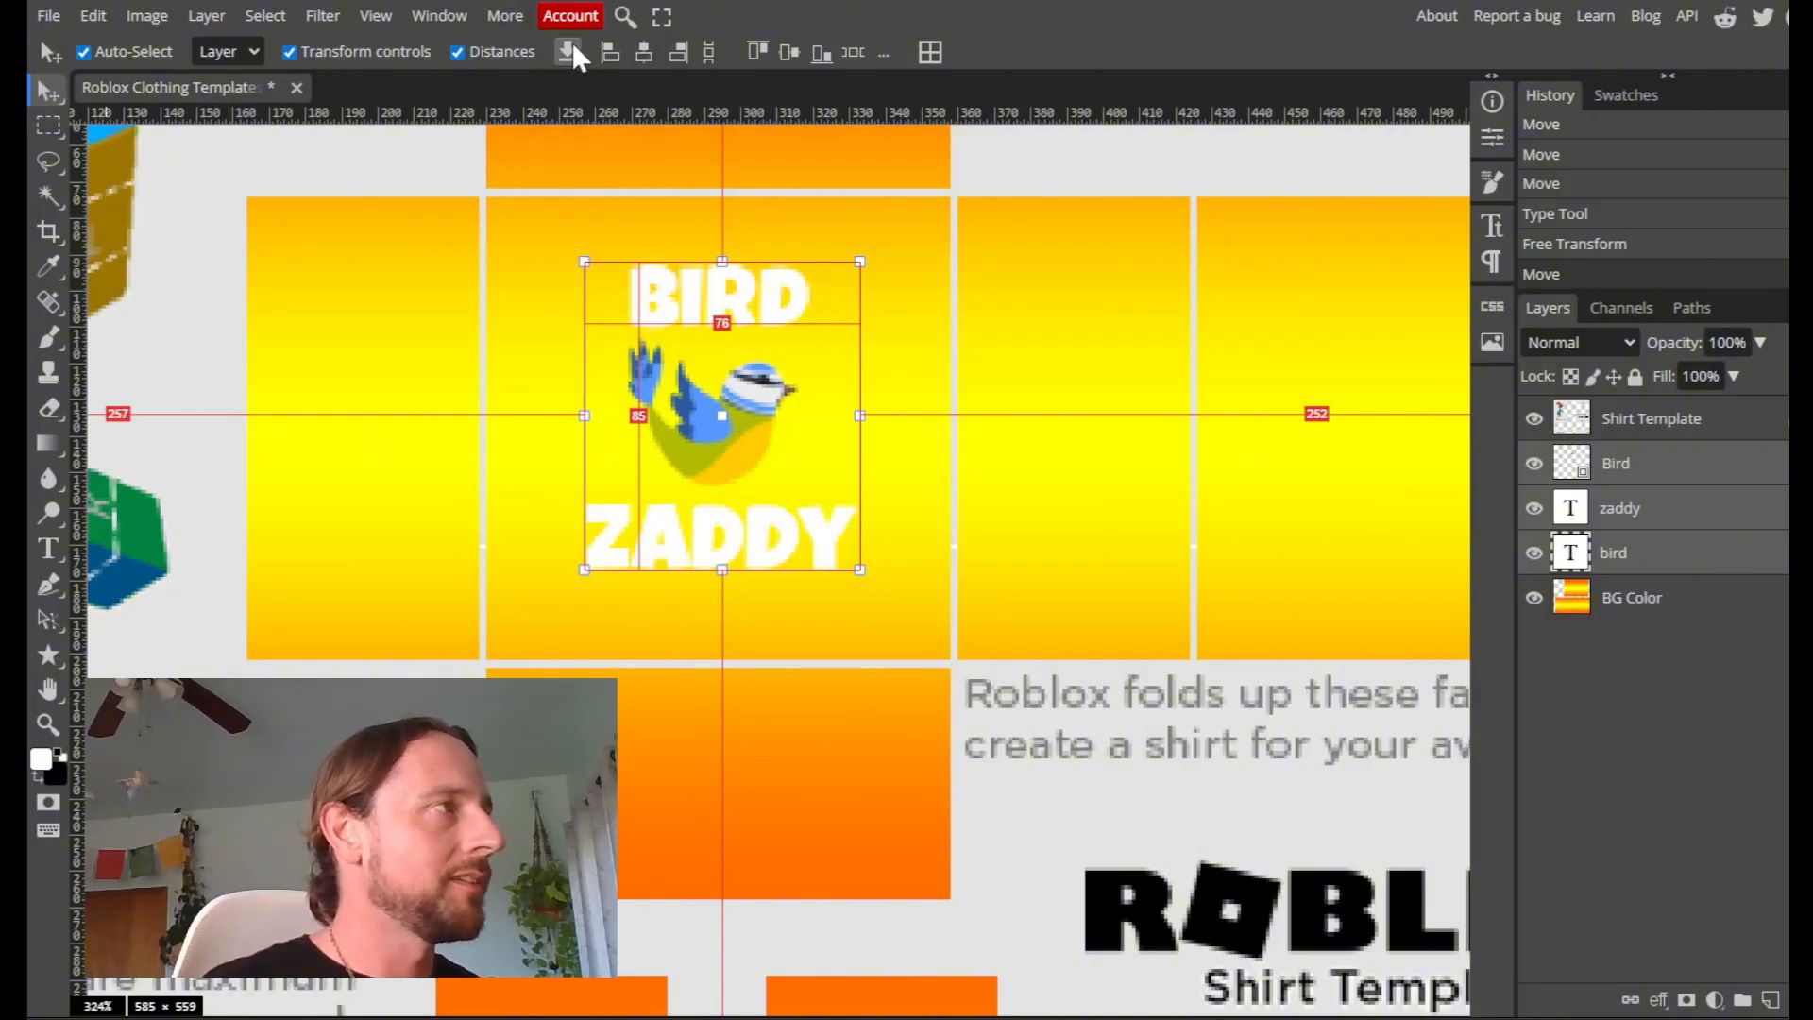
{"action": "left_click", "coordinate": [644, 53]}
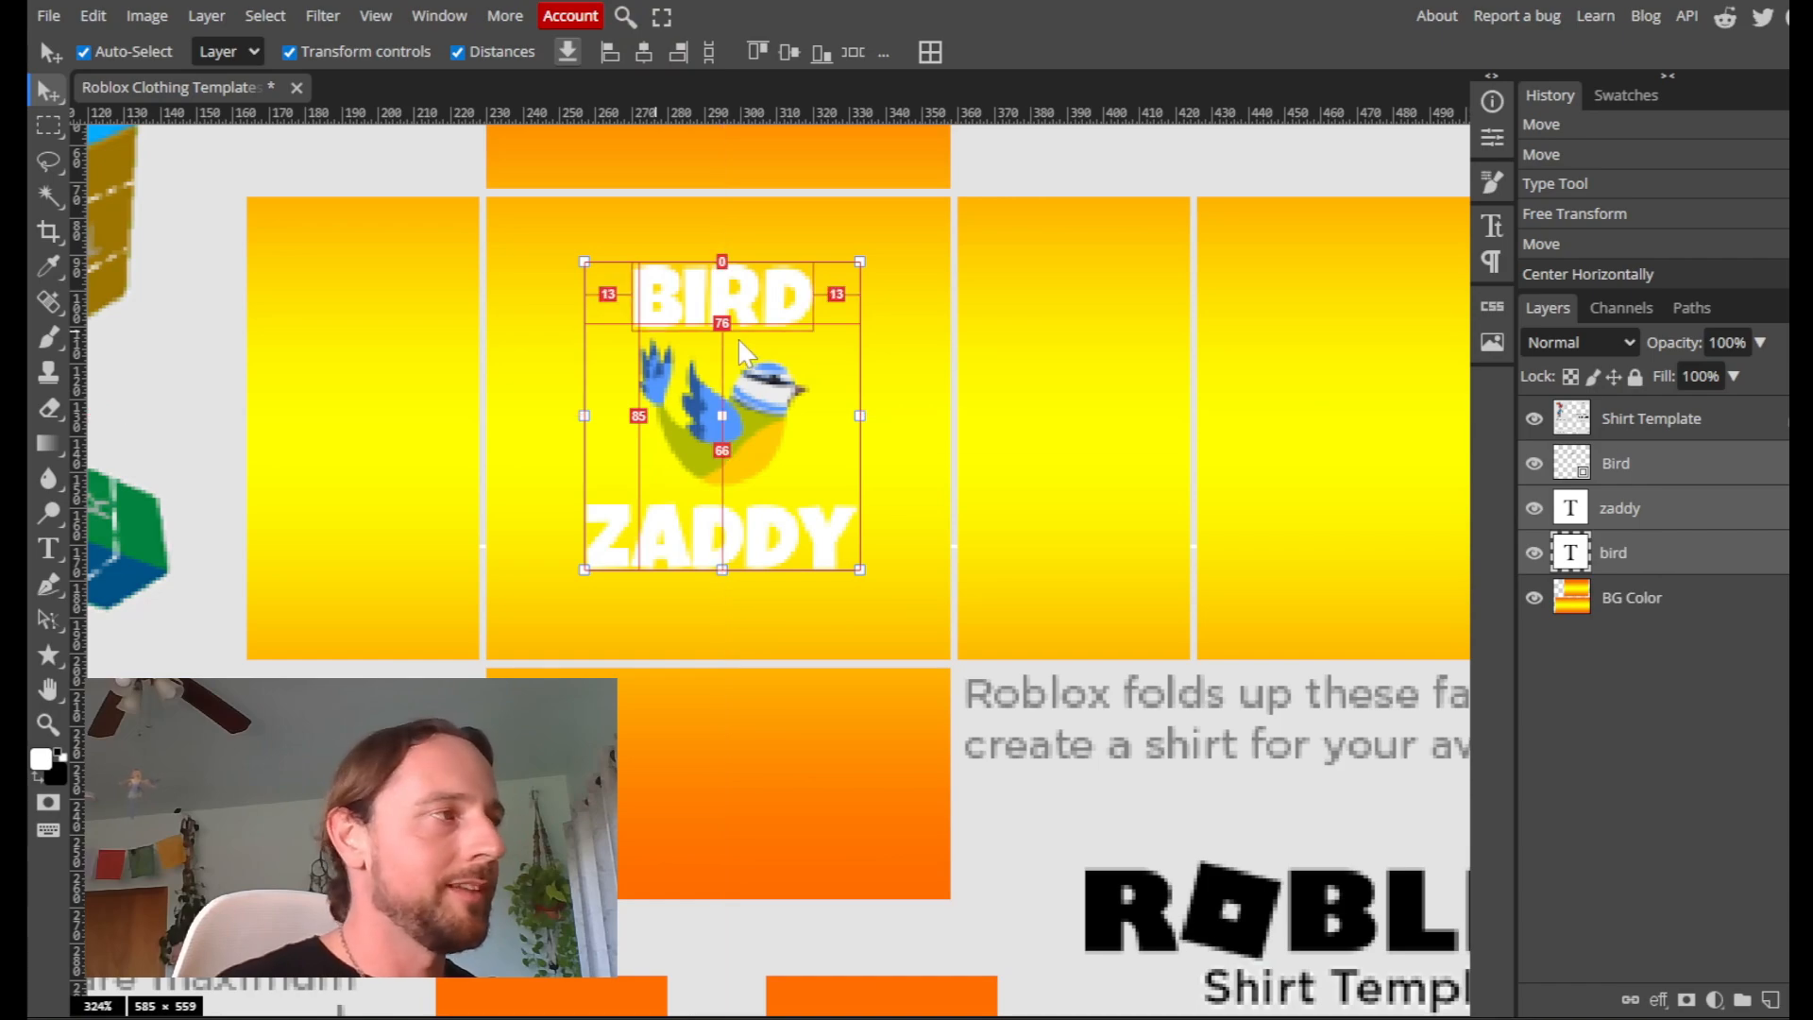
{"action": "mouse_move", "coordinate": [744, 416]}
{"action": "left_mouse_down"}
{"action": "mouse_move", "coordinate": [704, 436]}
{"action": "mouse_move", "coordinate": [766, 408]}
{"action": "mouse_move", "coordinate": [745, 402]}
{"action": "left_mouse_up"}
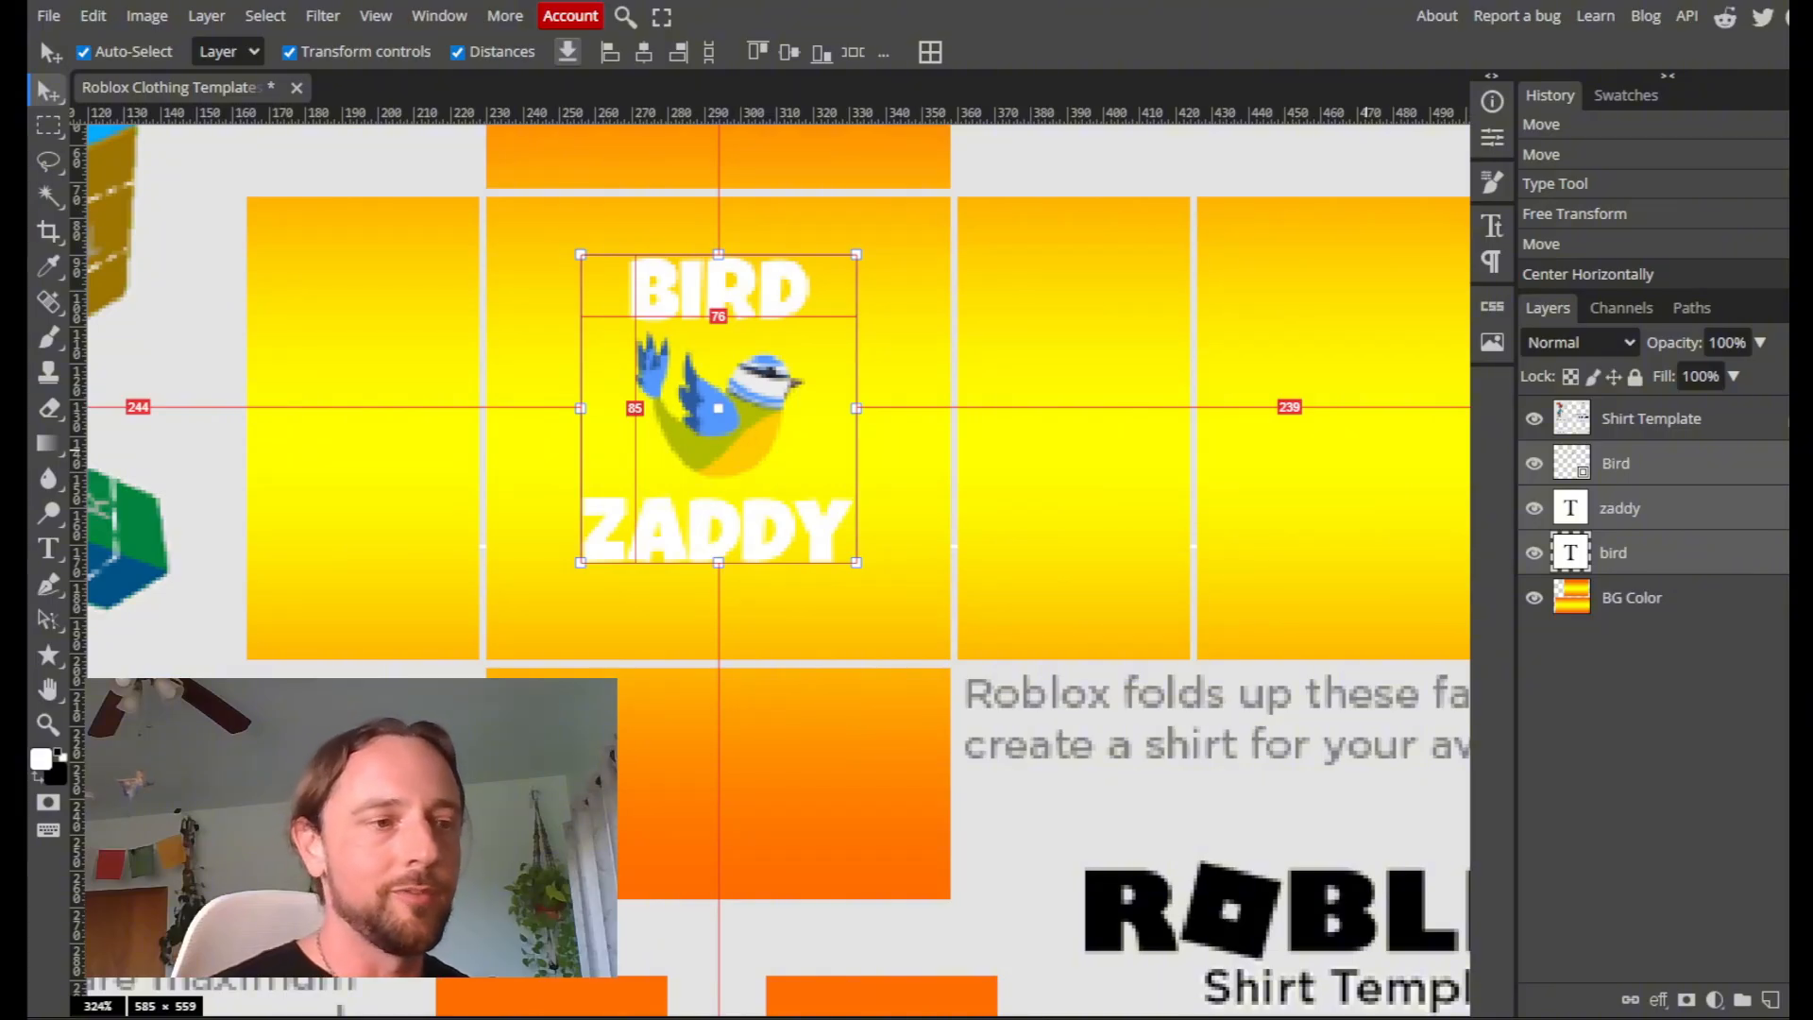
Group the bird artwork and both text layers in a folder named Design, and leave the folder collapsed
{"action": "left_click", "coordinate": [1740, 1001]}
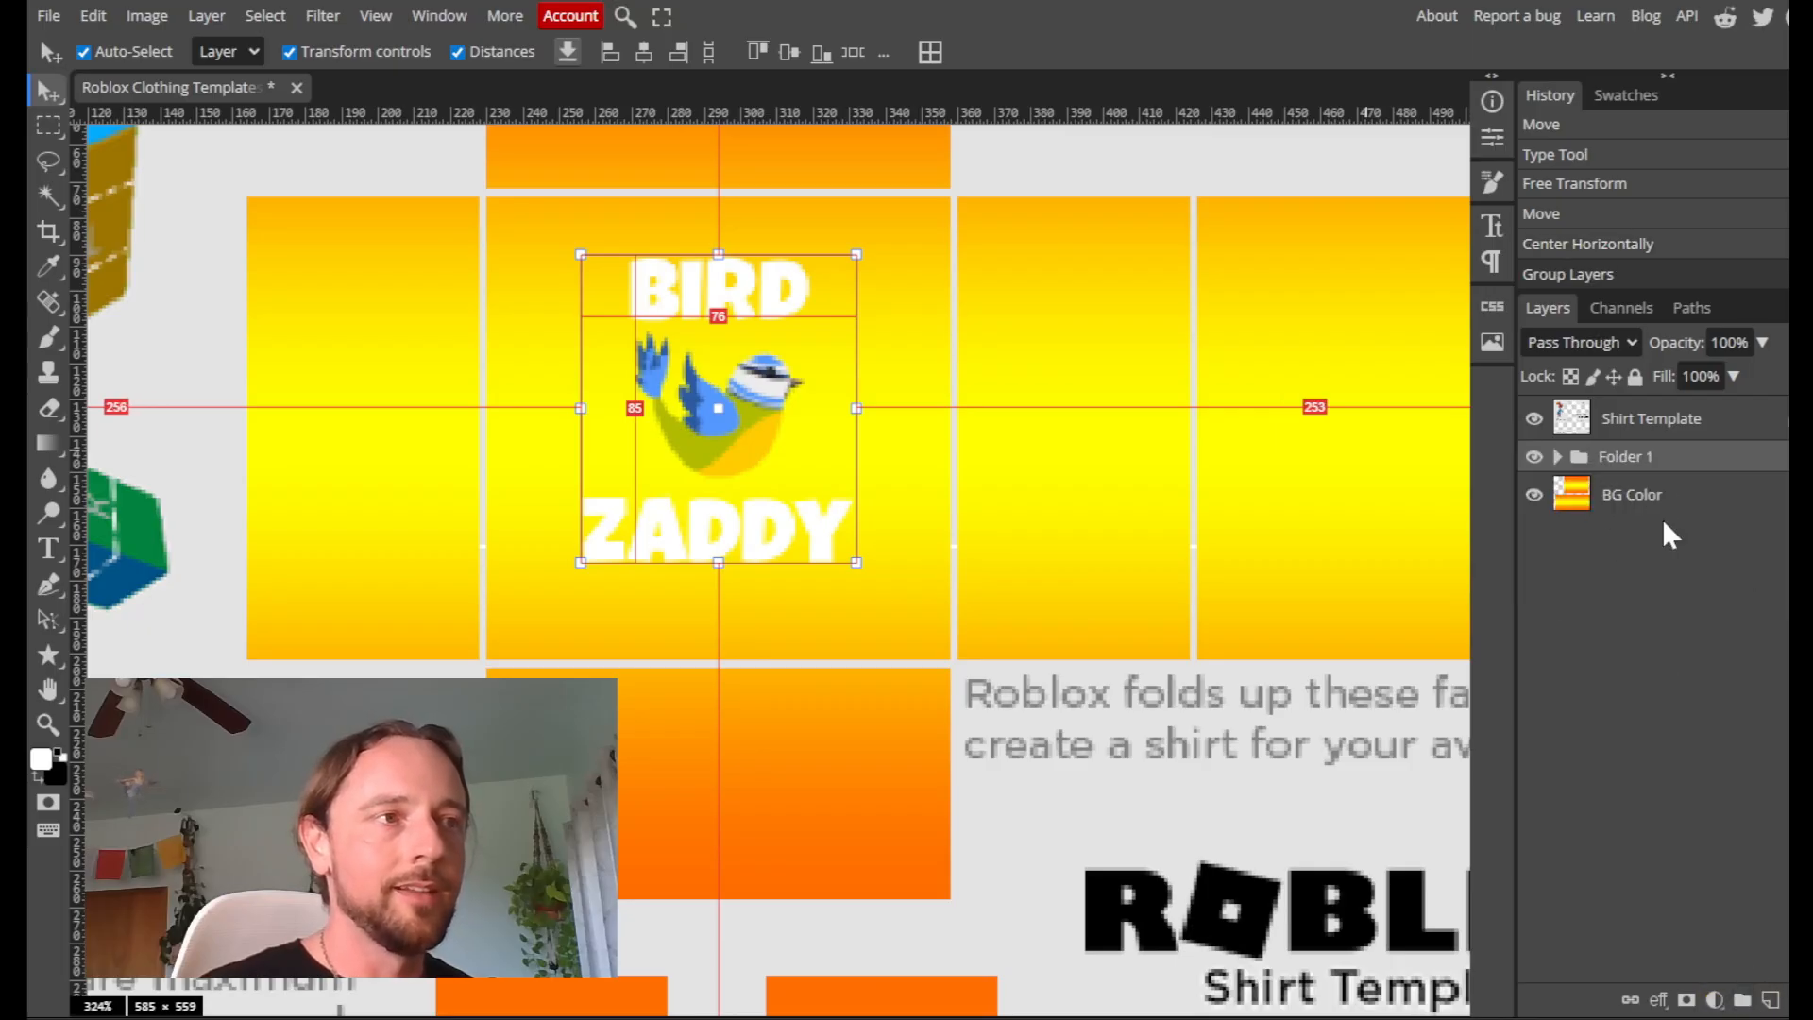
{"action": "left_click", "coordinate": [1559, 457]}
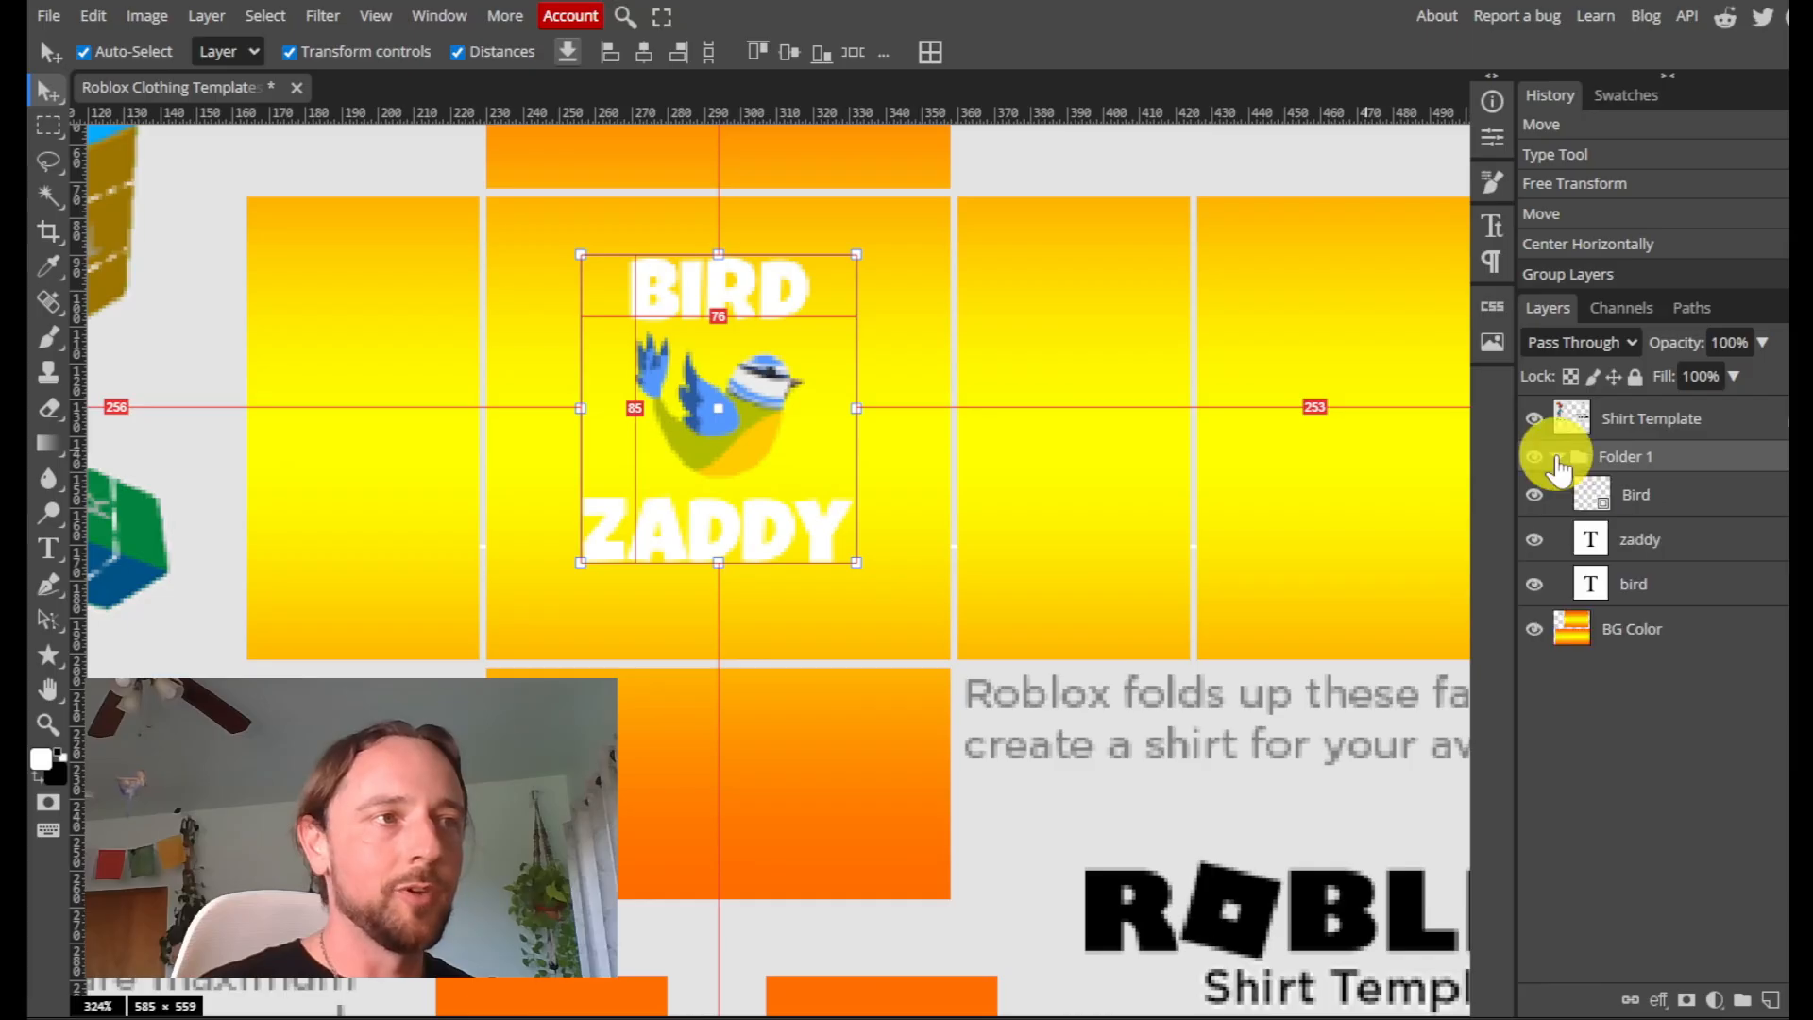
{"action": "double_click", "coordinate": [1624, 460]}
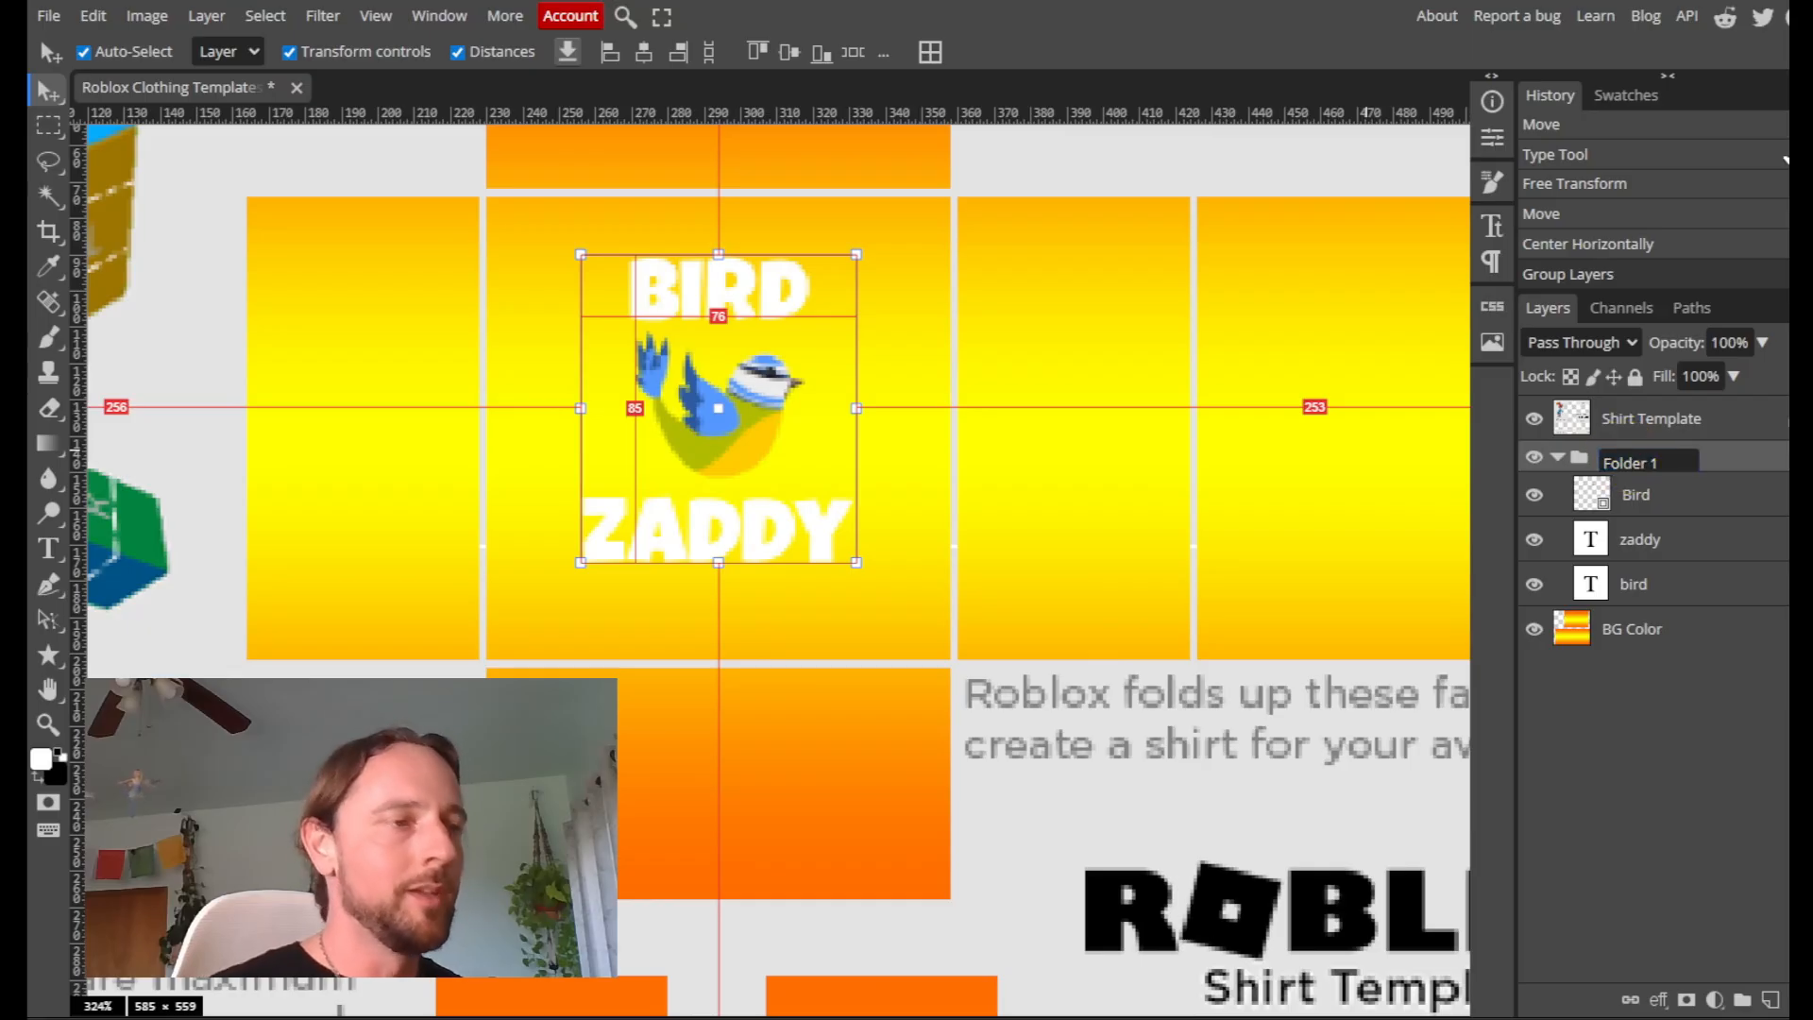
{"action": "left_click", "coordinate": [1625, 459]}
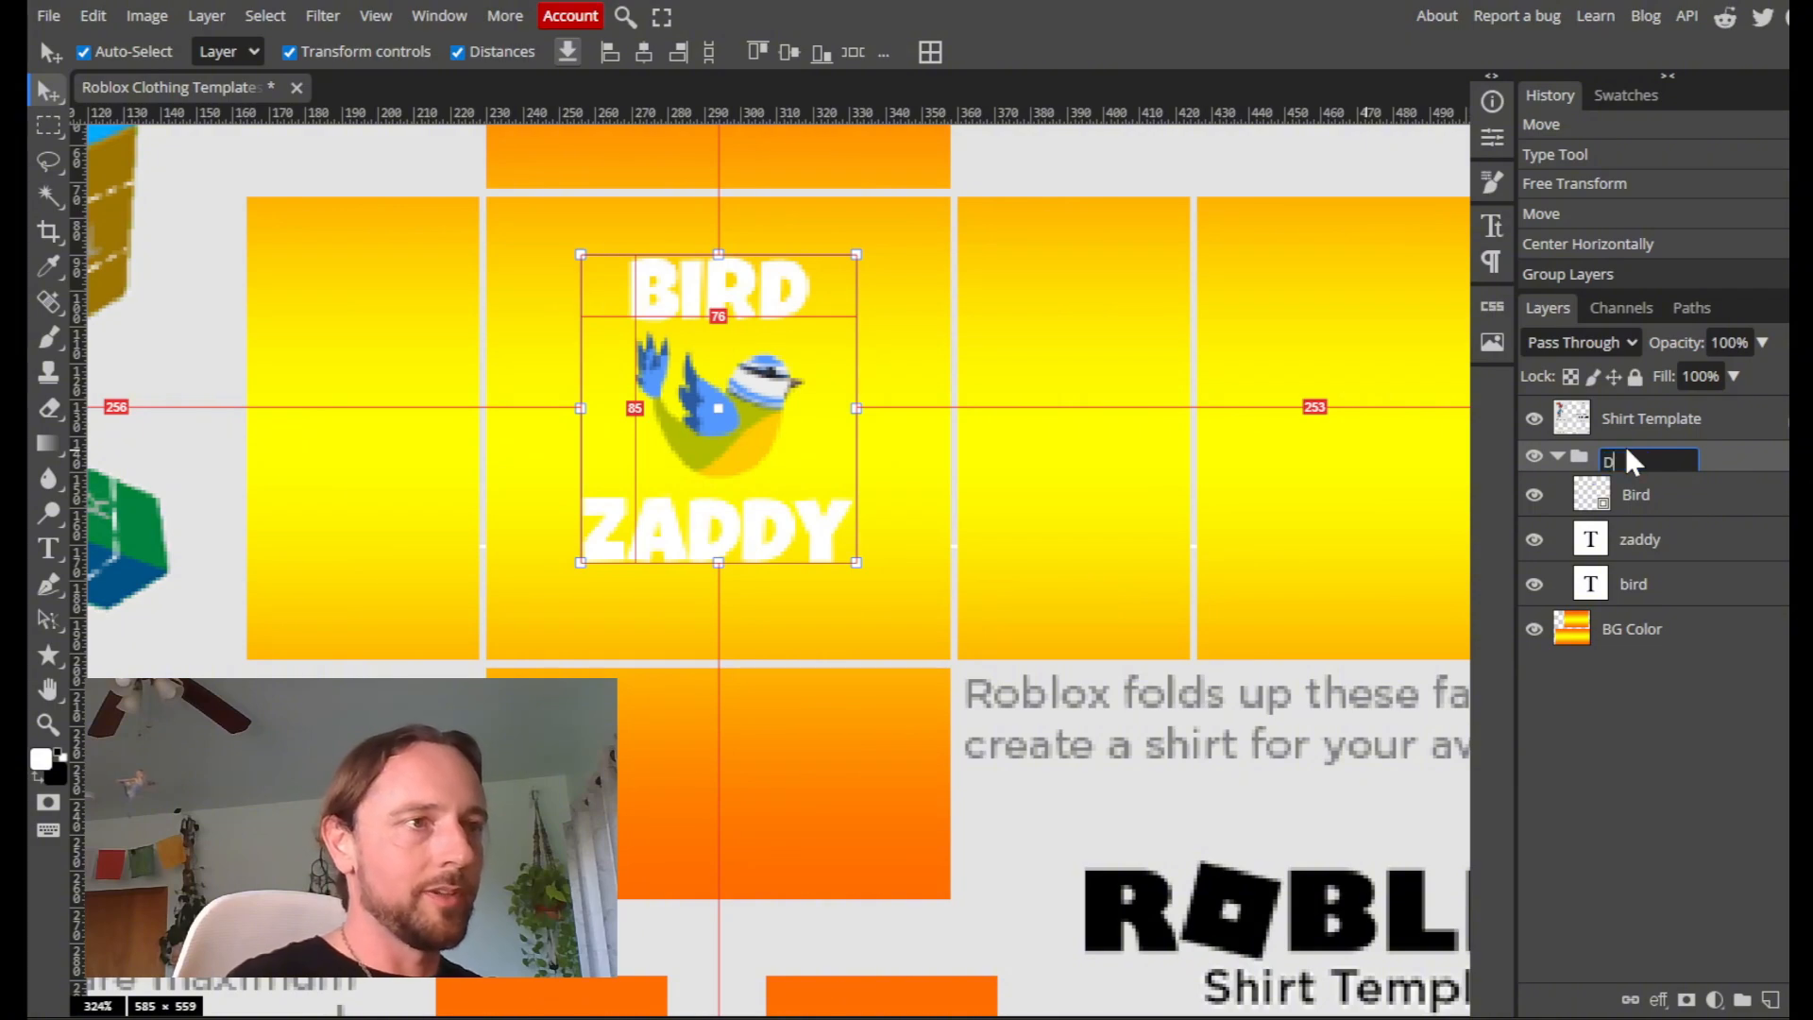
{"action": "type", "text": "Design"}
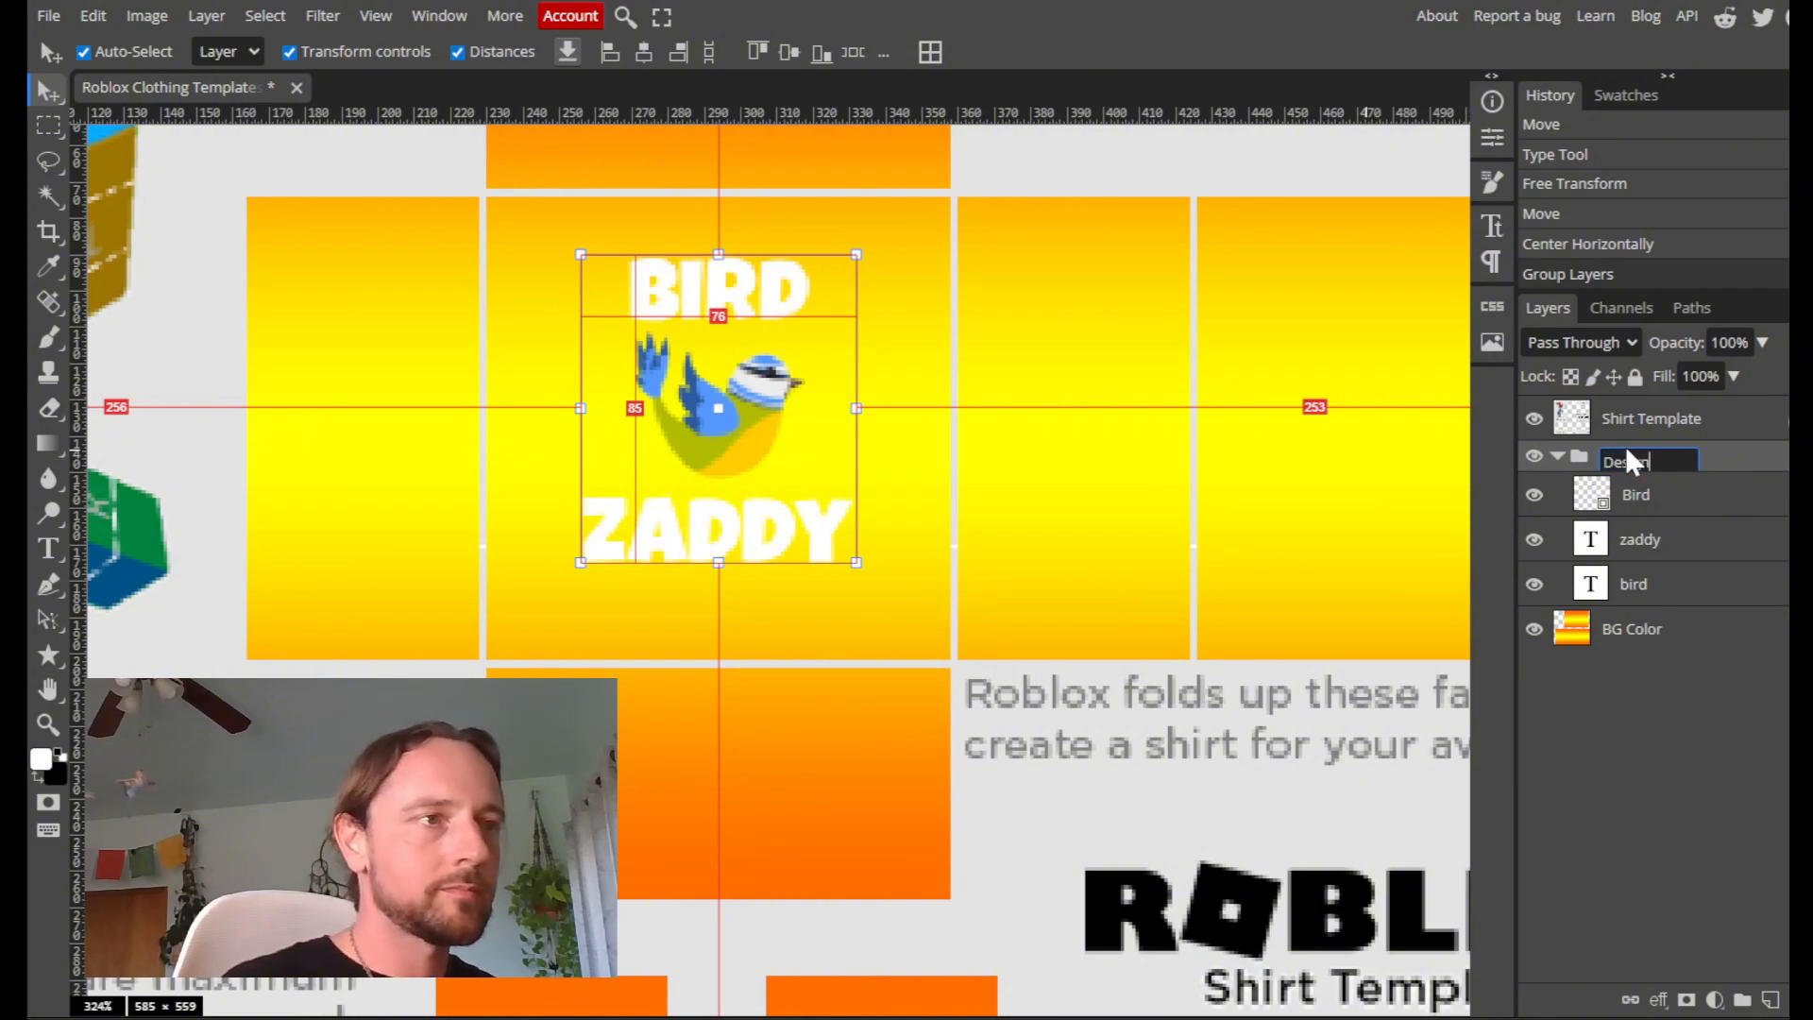
{"action": "left_click", "coordinate": [1673, 700]}
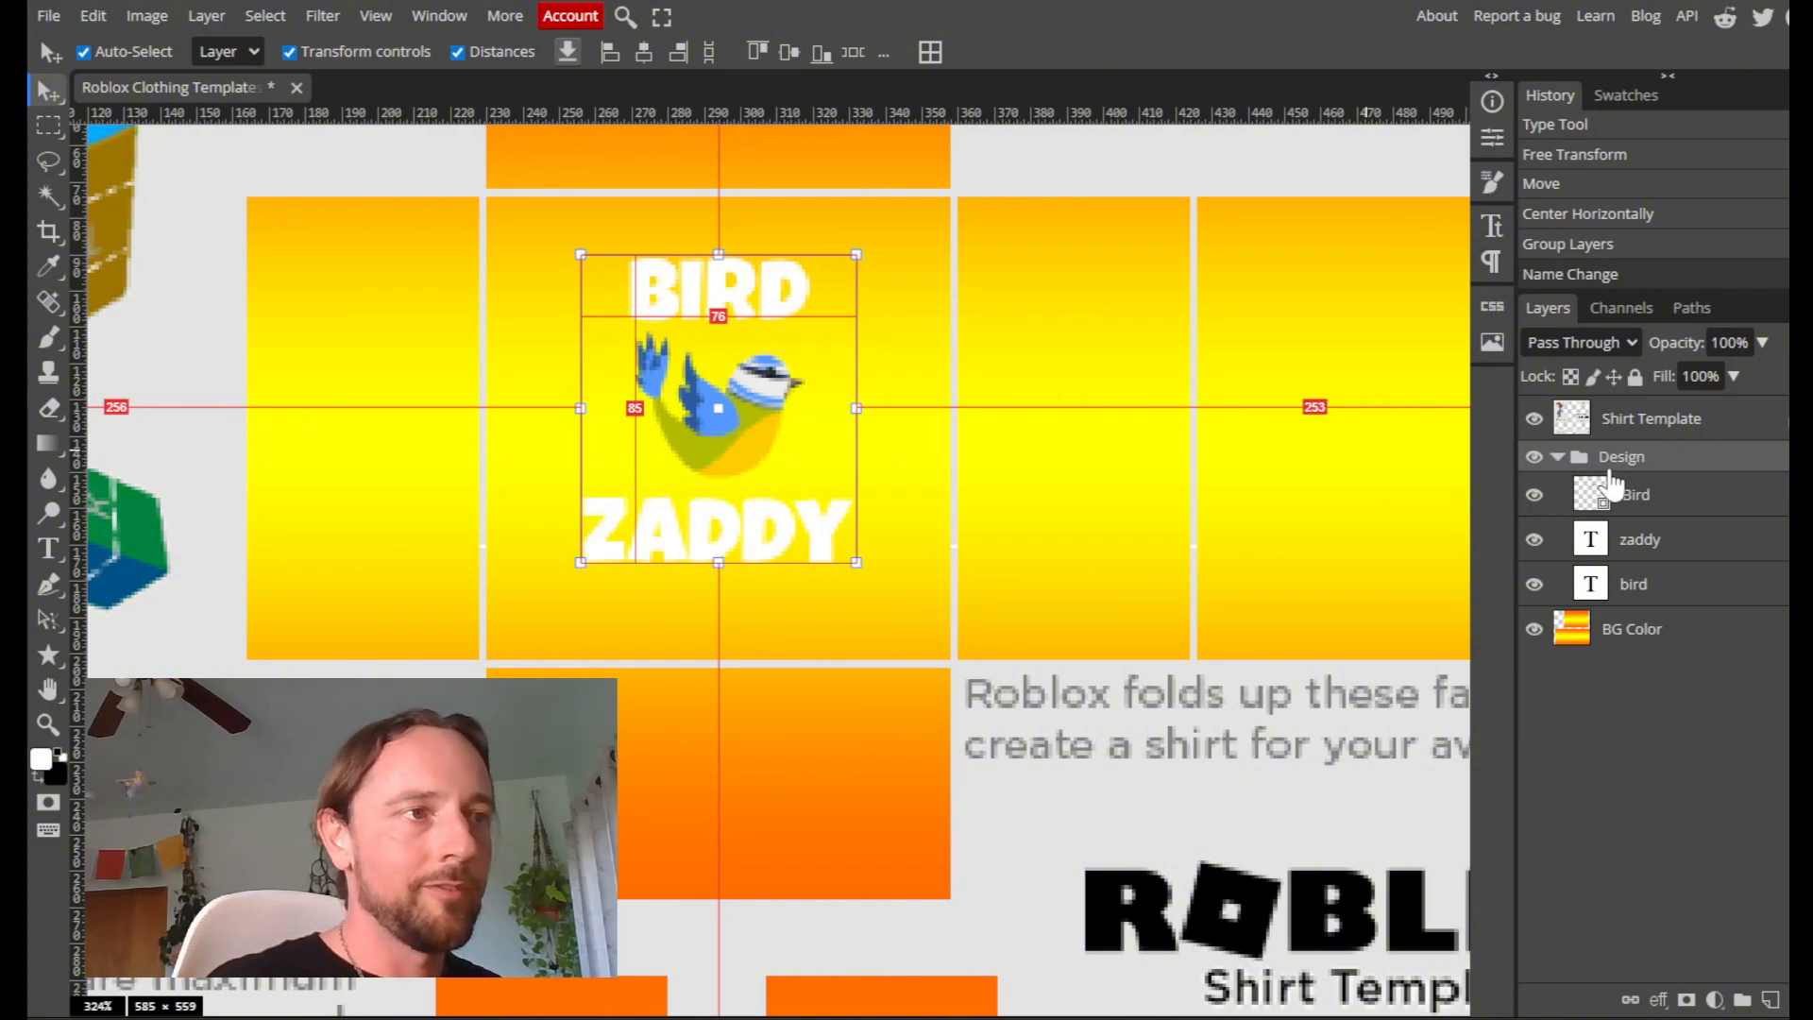
{"action": "left_click", "coordinate": [1558, 457]}
{"action": "left_click", "coordinate": [1559, 457]}
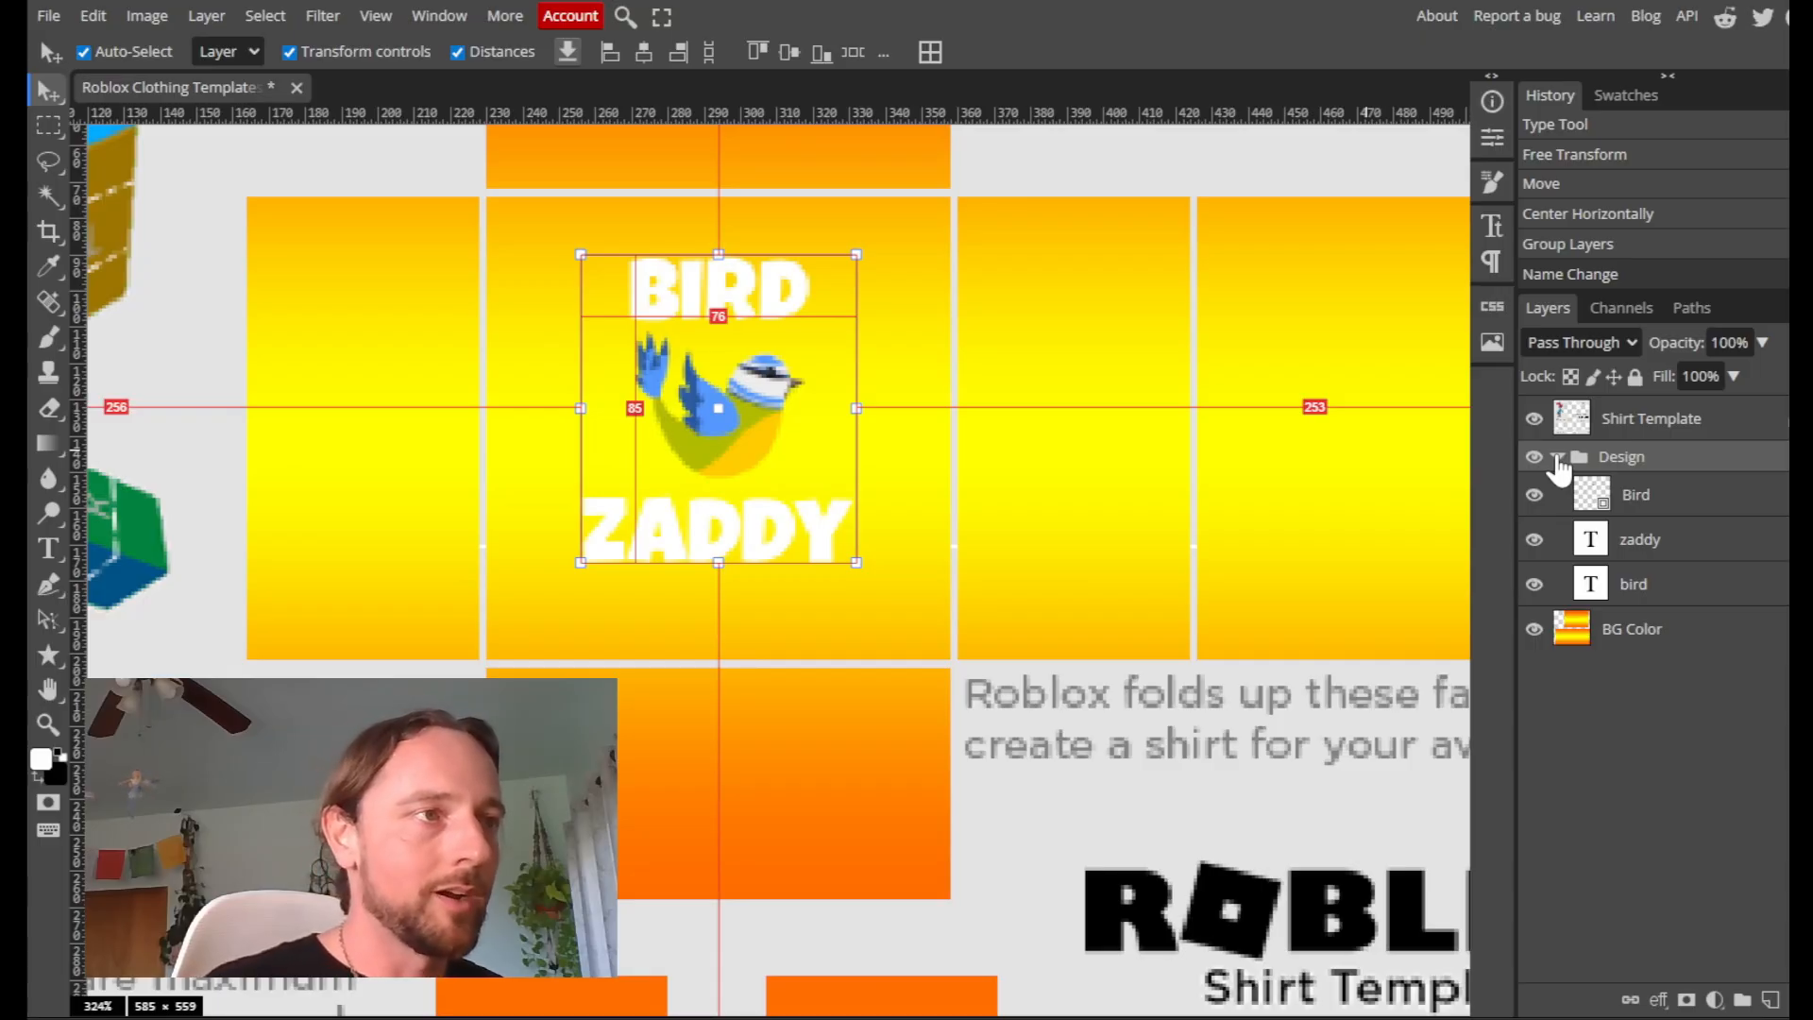
{"action": "left_click", "coordinate": [1558, 457]}
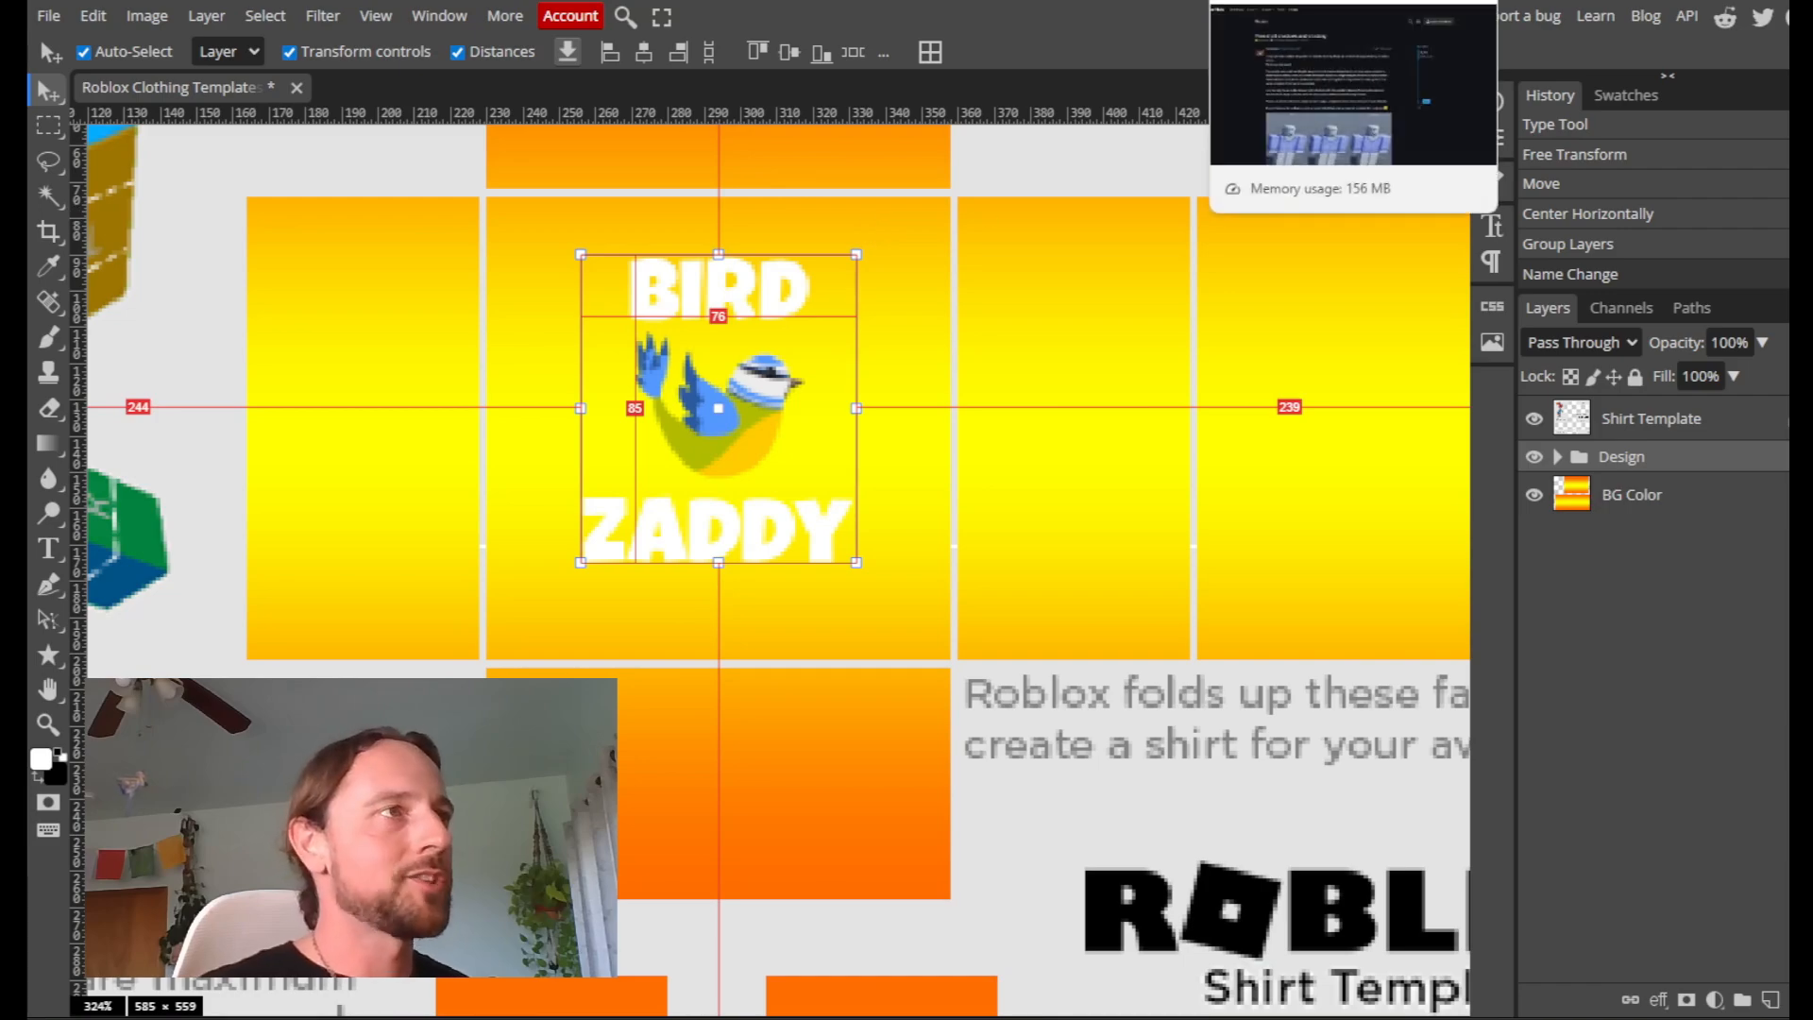
Browse the shading templates in the Creator Hub forum thread on free shirt shadows and open the Shirt 2 image preview
{"action": "left_click", "coordinate": [1218, 4]}
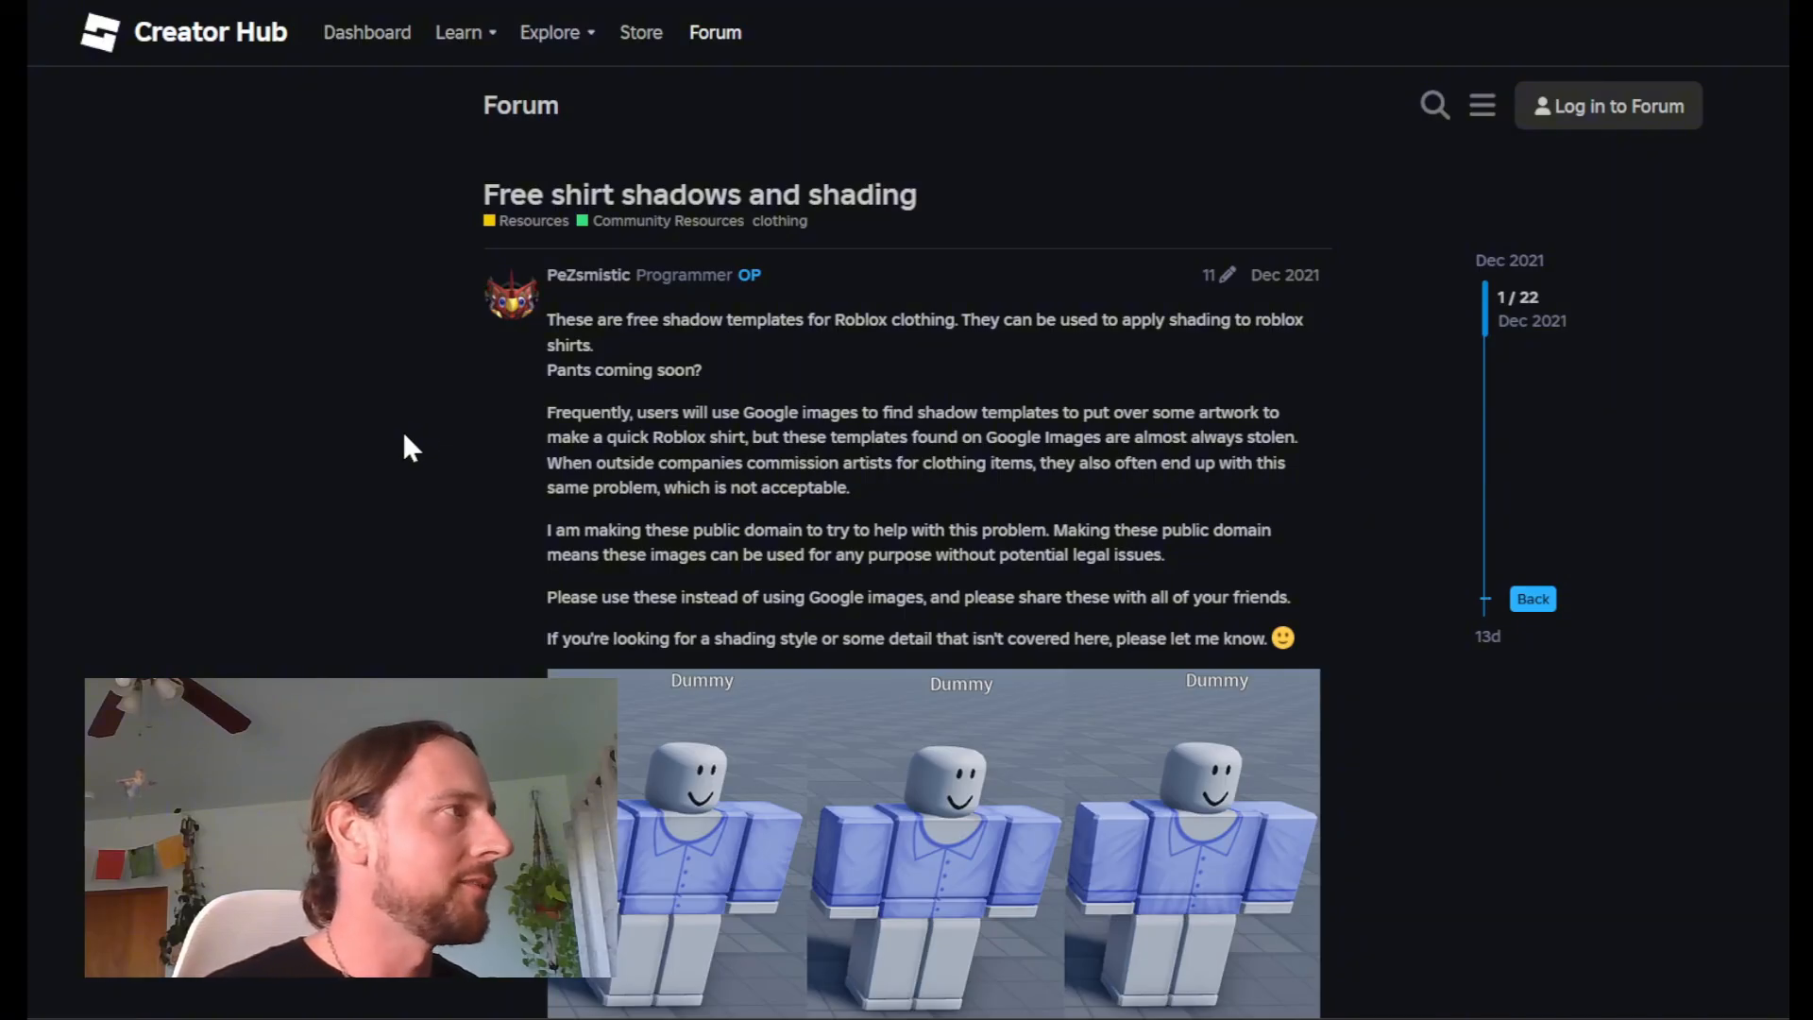
{"action": "scroll", "coordinate": [404, 433], "scroll_direction": "down", "scroll_amount": 5}
{"action": "scroll", "coordinate": [403, 437], "scroll_direction": "down", "scroll_amount": 15}
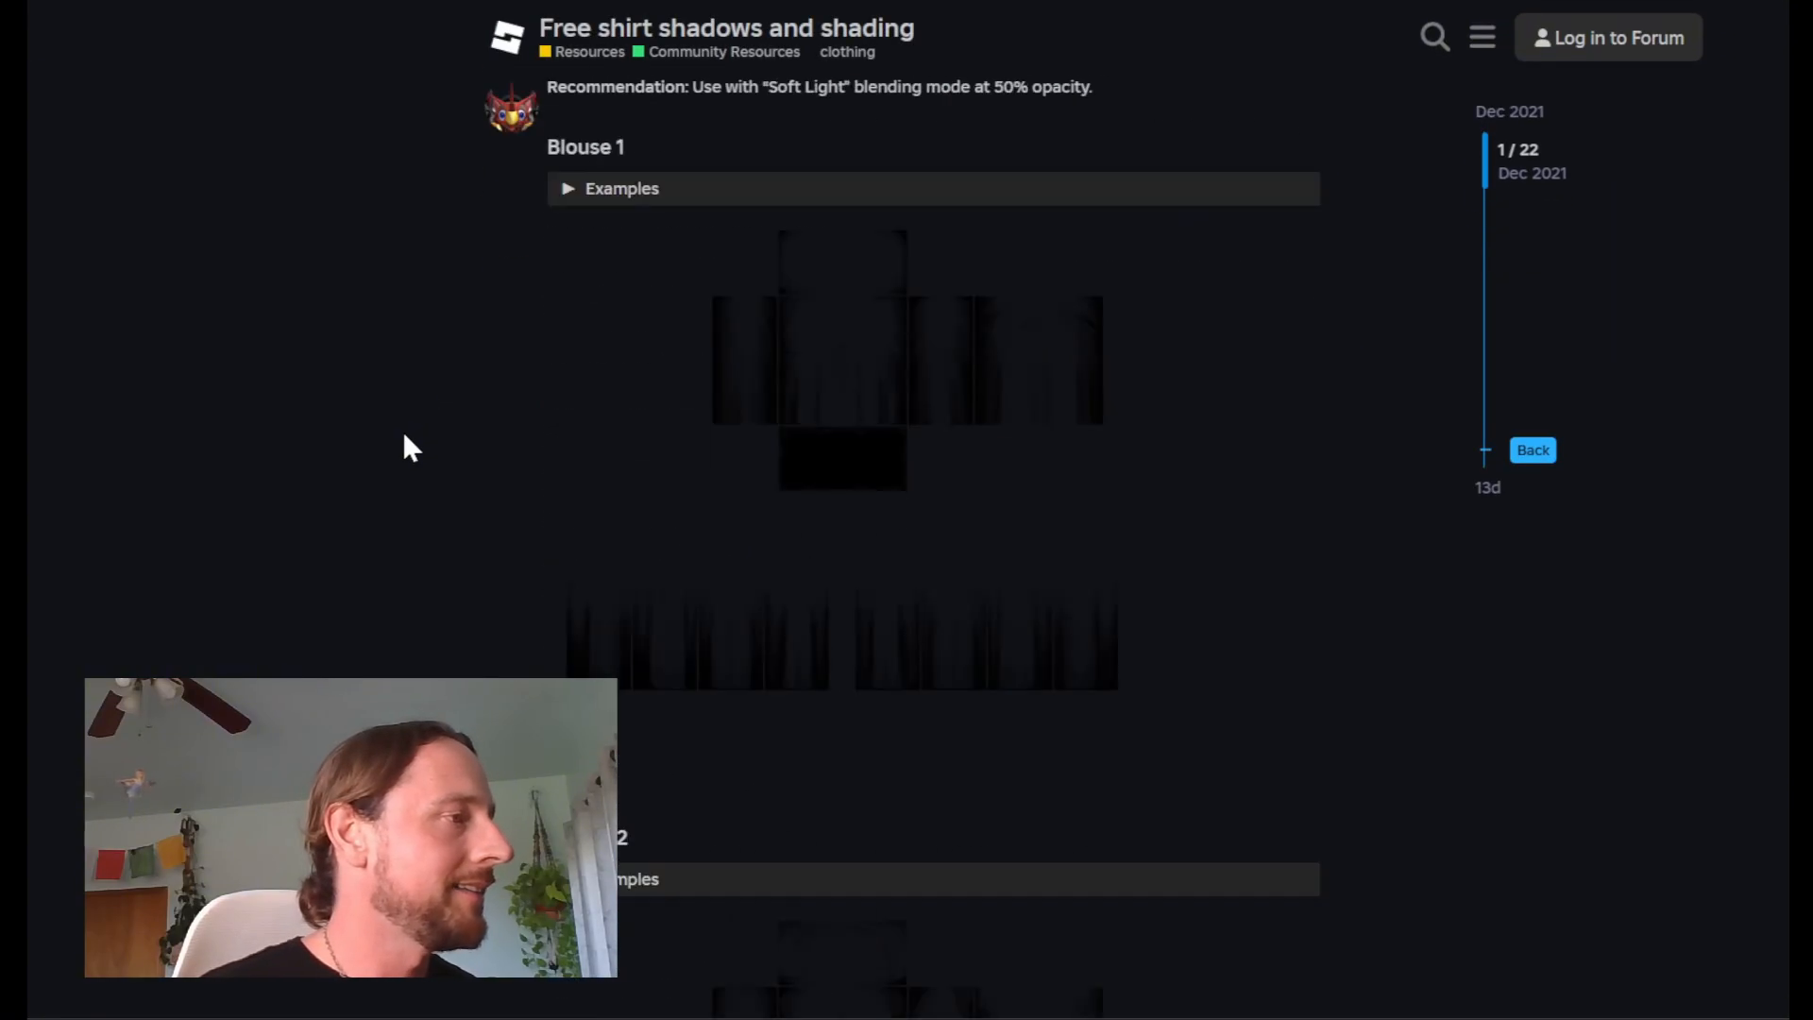
{"action": "scroll", "coordinate": [301, 378], "scroll_direction": "up", "scroll_amount": 2}
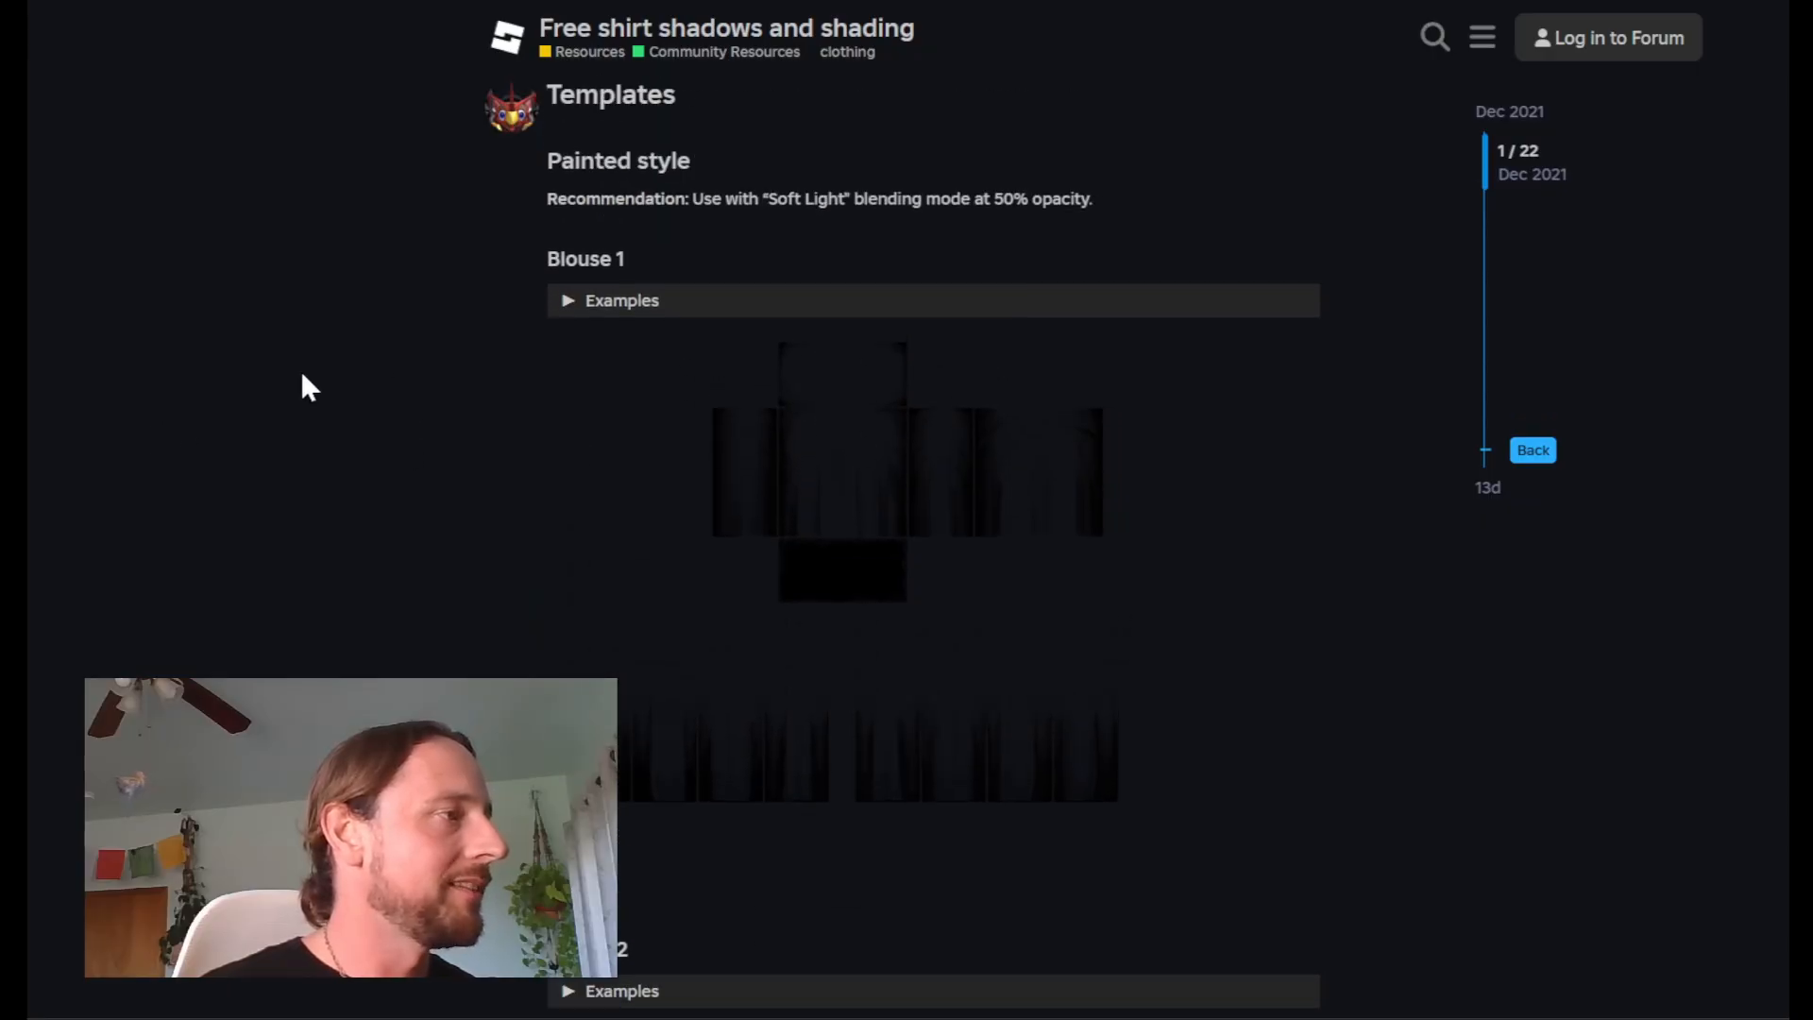
{"action": "scroll", "coordinate": [409, 425], "scroll_direction": "down", "scroll_amount": 20}
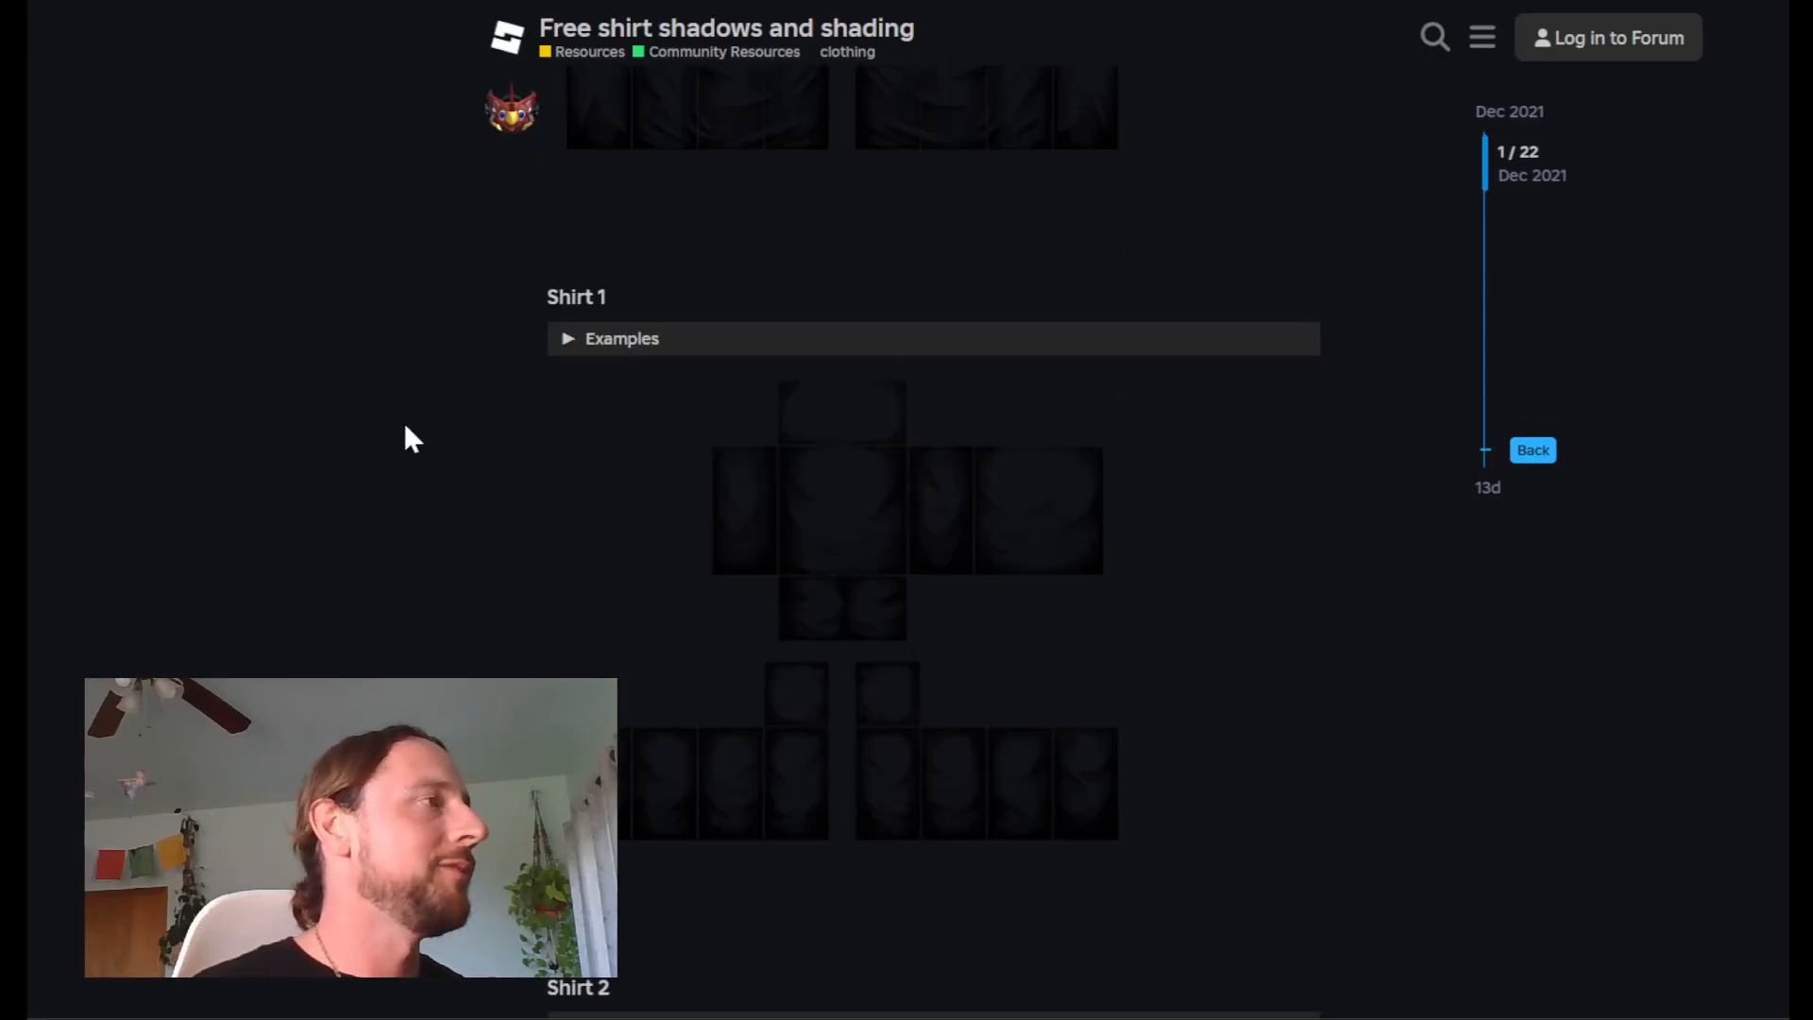
{"action": "scroll", "coordinate": [409, 436], "scroll_direction": "down", "scroll_amount": 15}
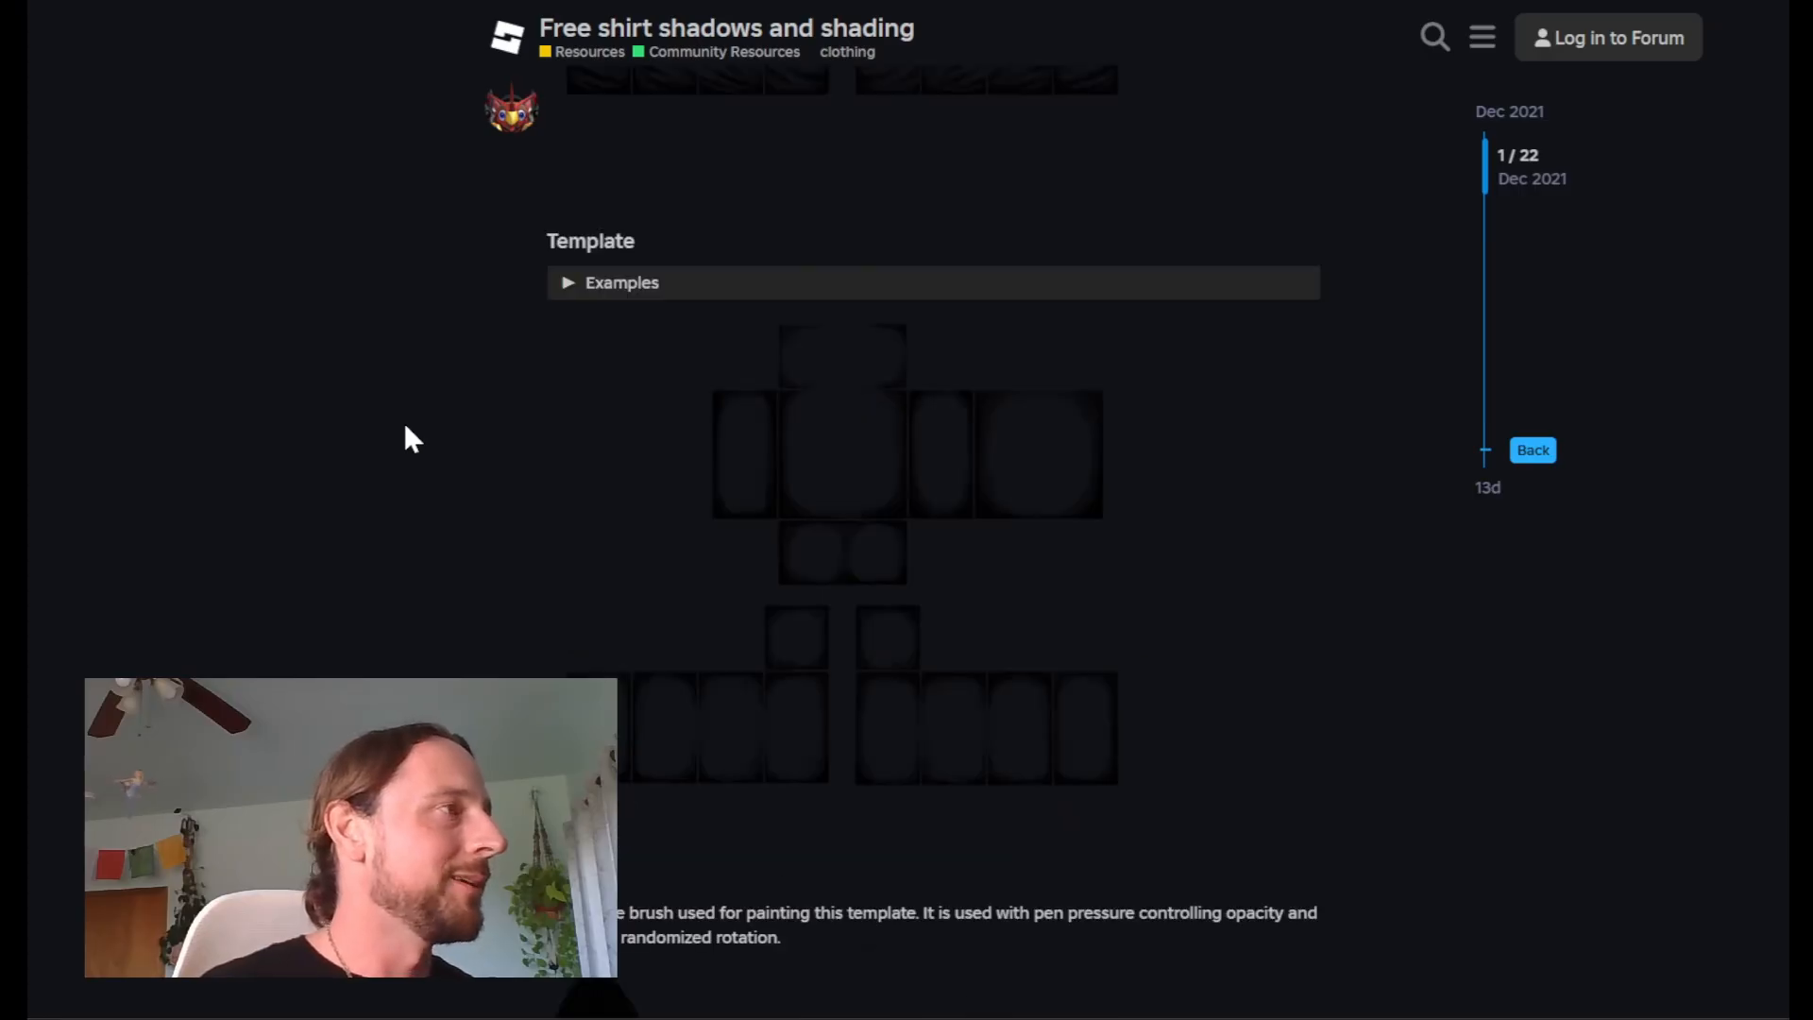
{"action": "scroll", "coordinate": [409, 436], "scroll_direction": "up", "scroll_amount": 8}
{"action": "scroll", "coordinate": [406, 430], "scroll_direction": "up", "scroll_amount": 7}
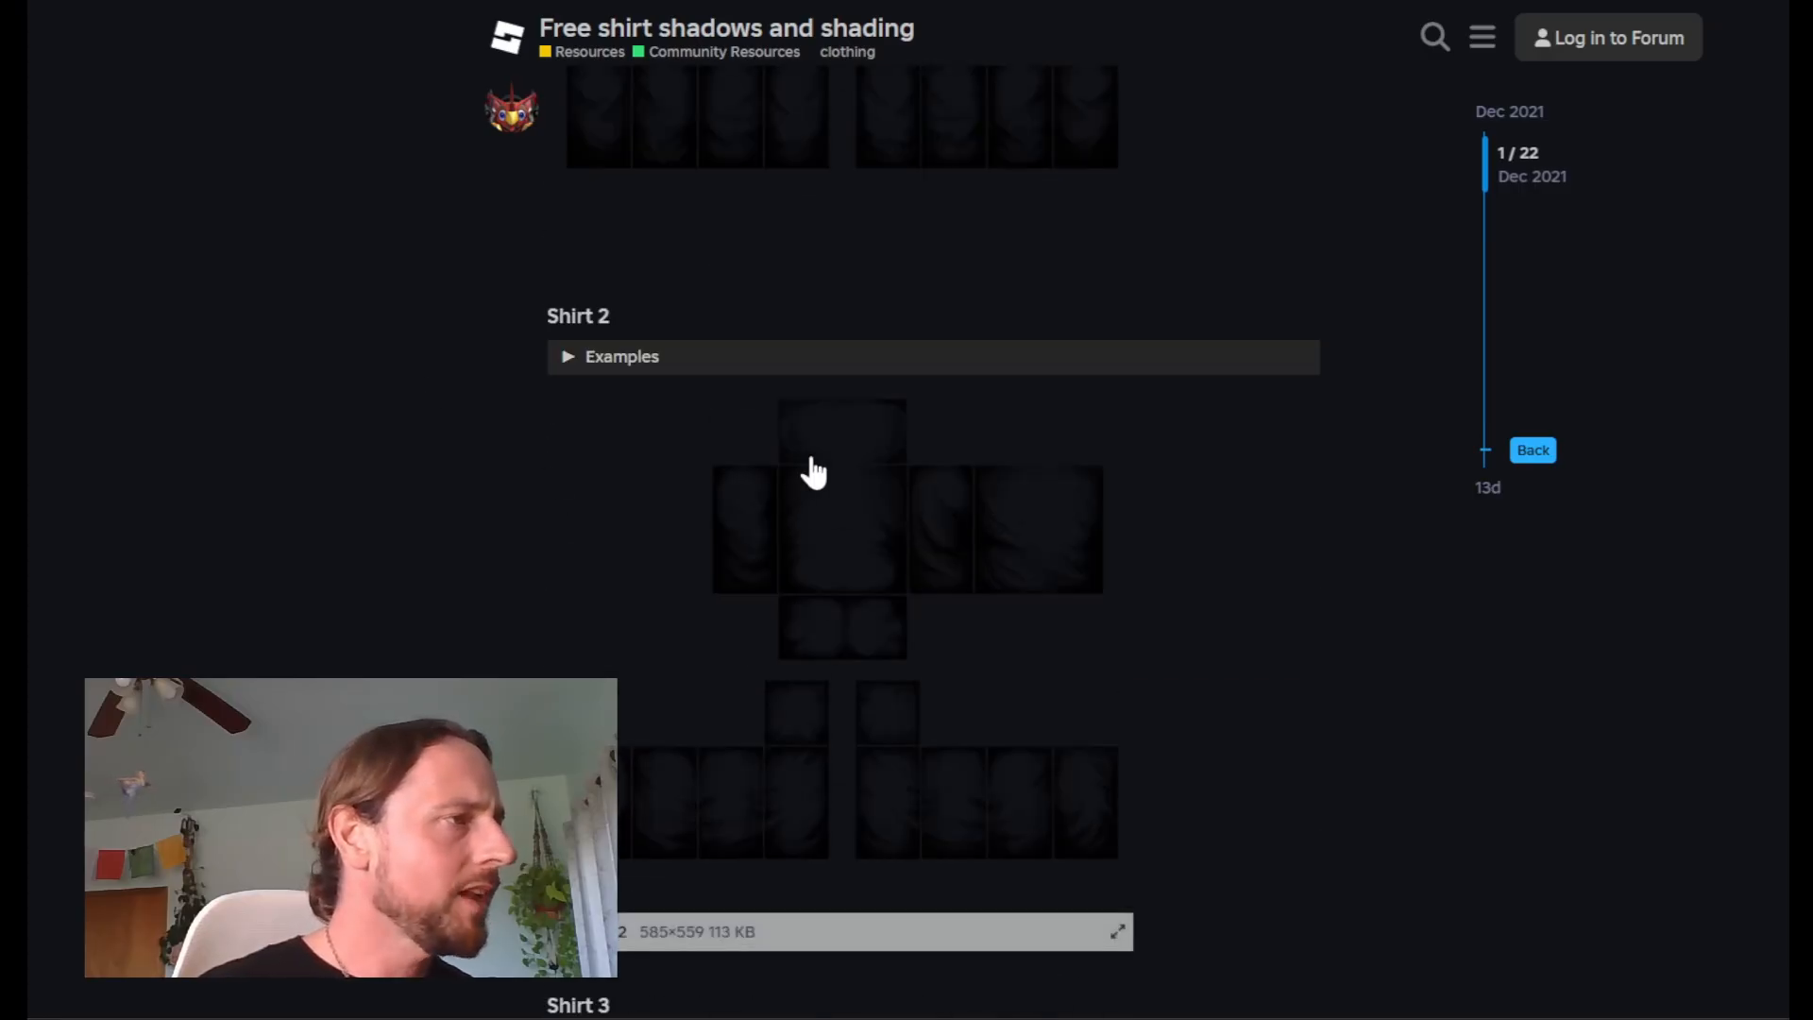
{"action": "left_click", "coordinate": [842, 486]}
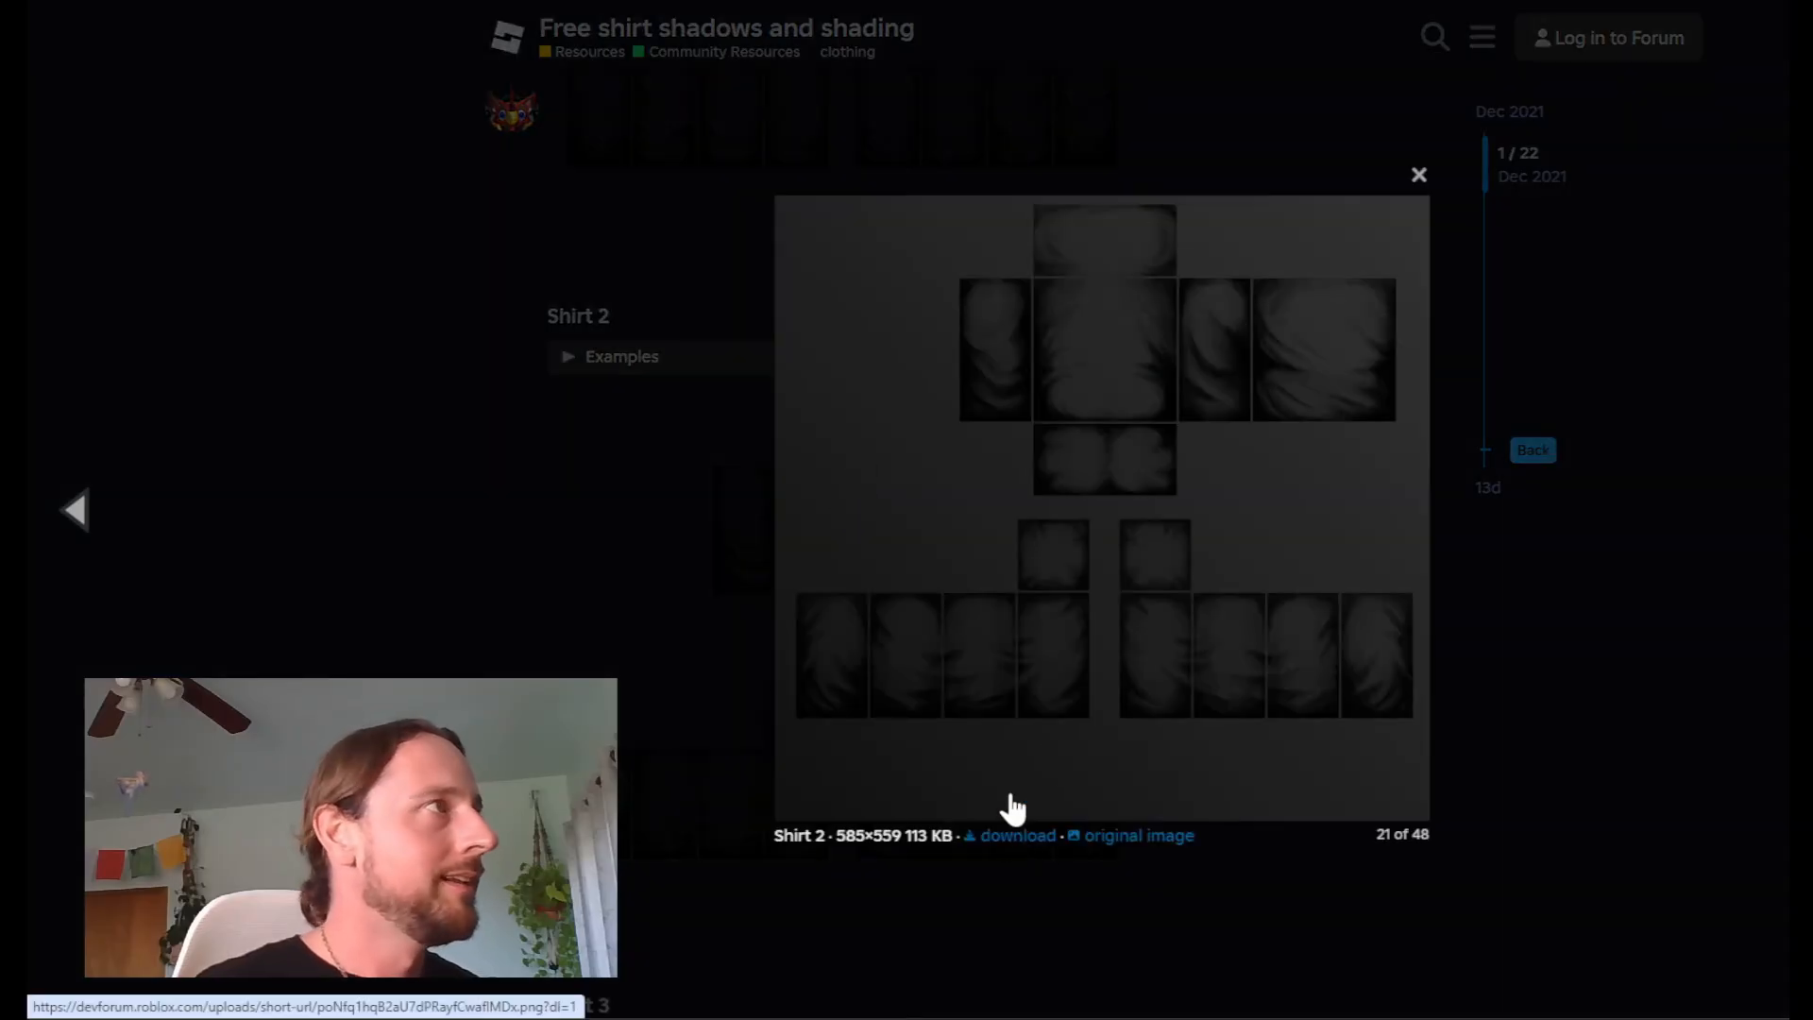
Switch back to Photopea and place Shirt Pattern.png as a new layer directly above BG Color
{"action": "left_click", "coordinate": [377, 2]}
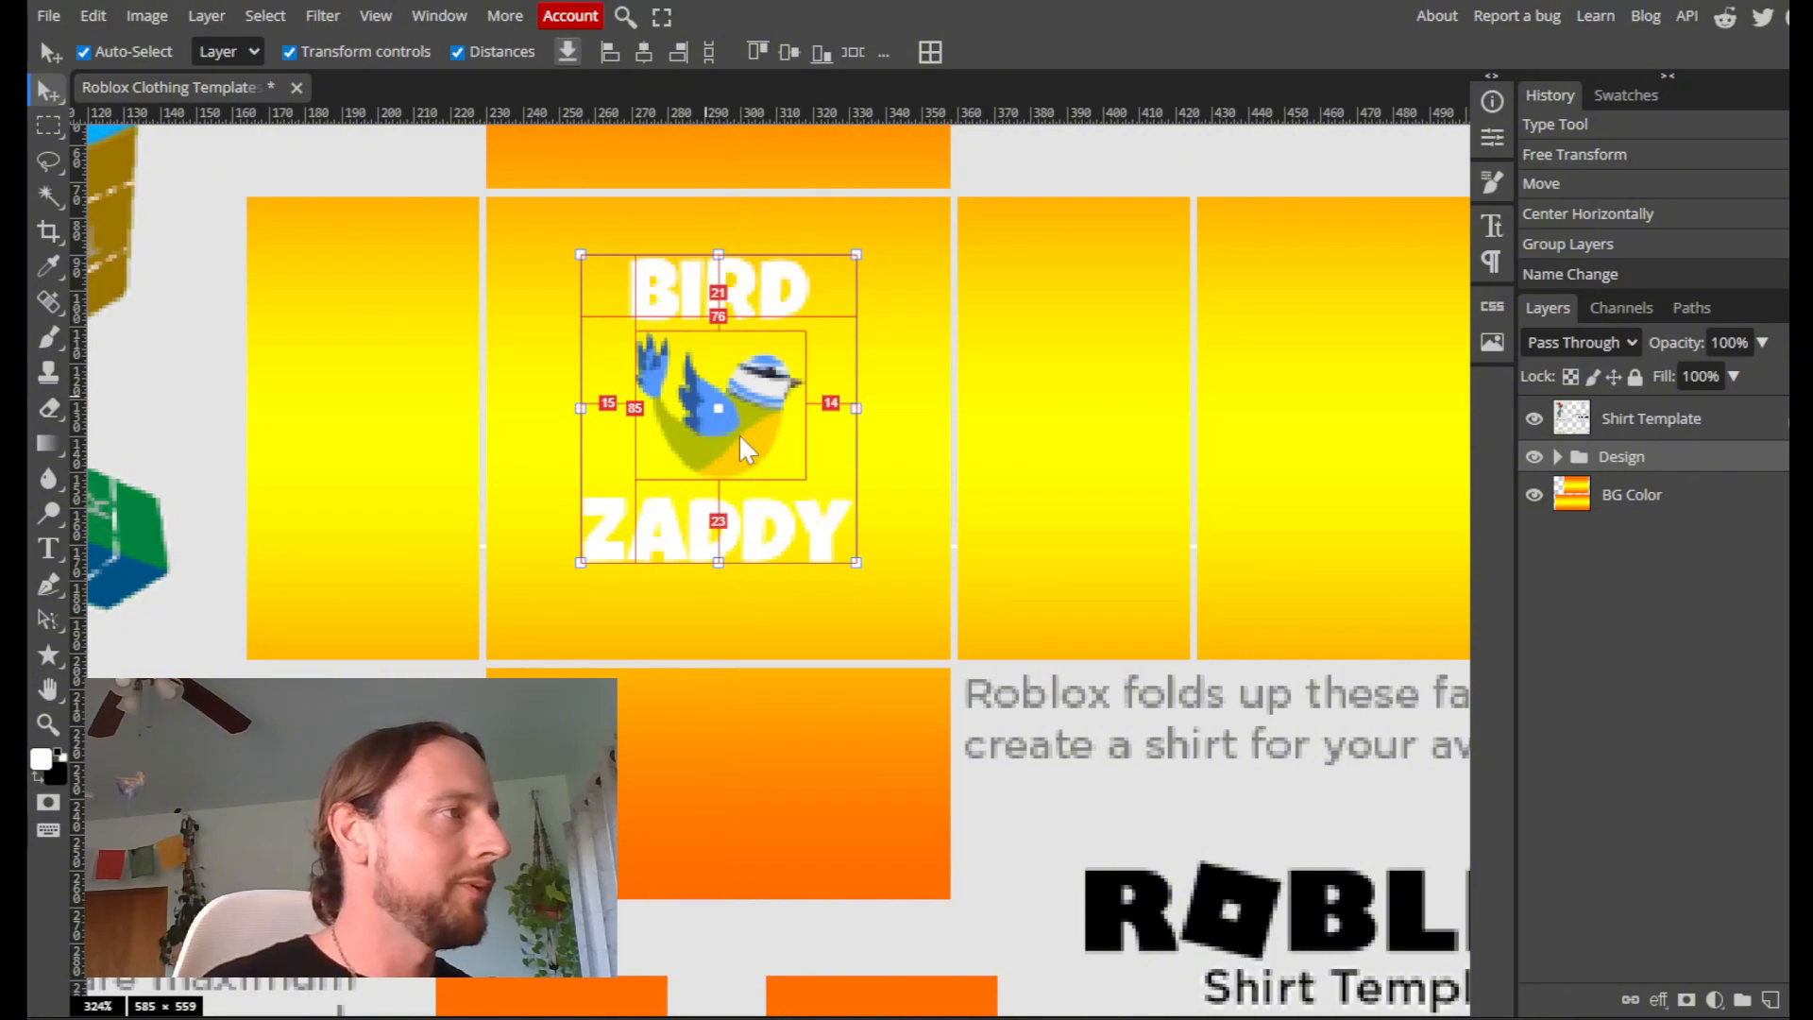
{"action": "left_click", "coordinate": [308, 154]}
{"action": "key", "text": "ctrl+1"}
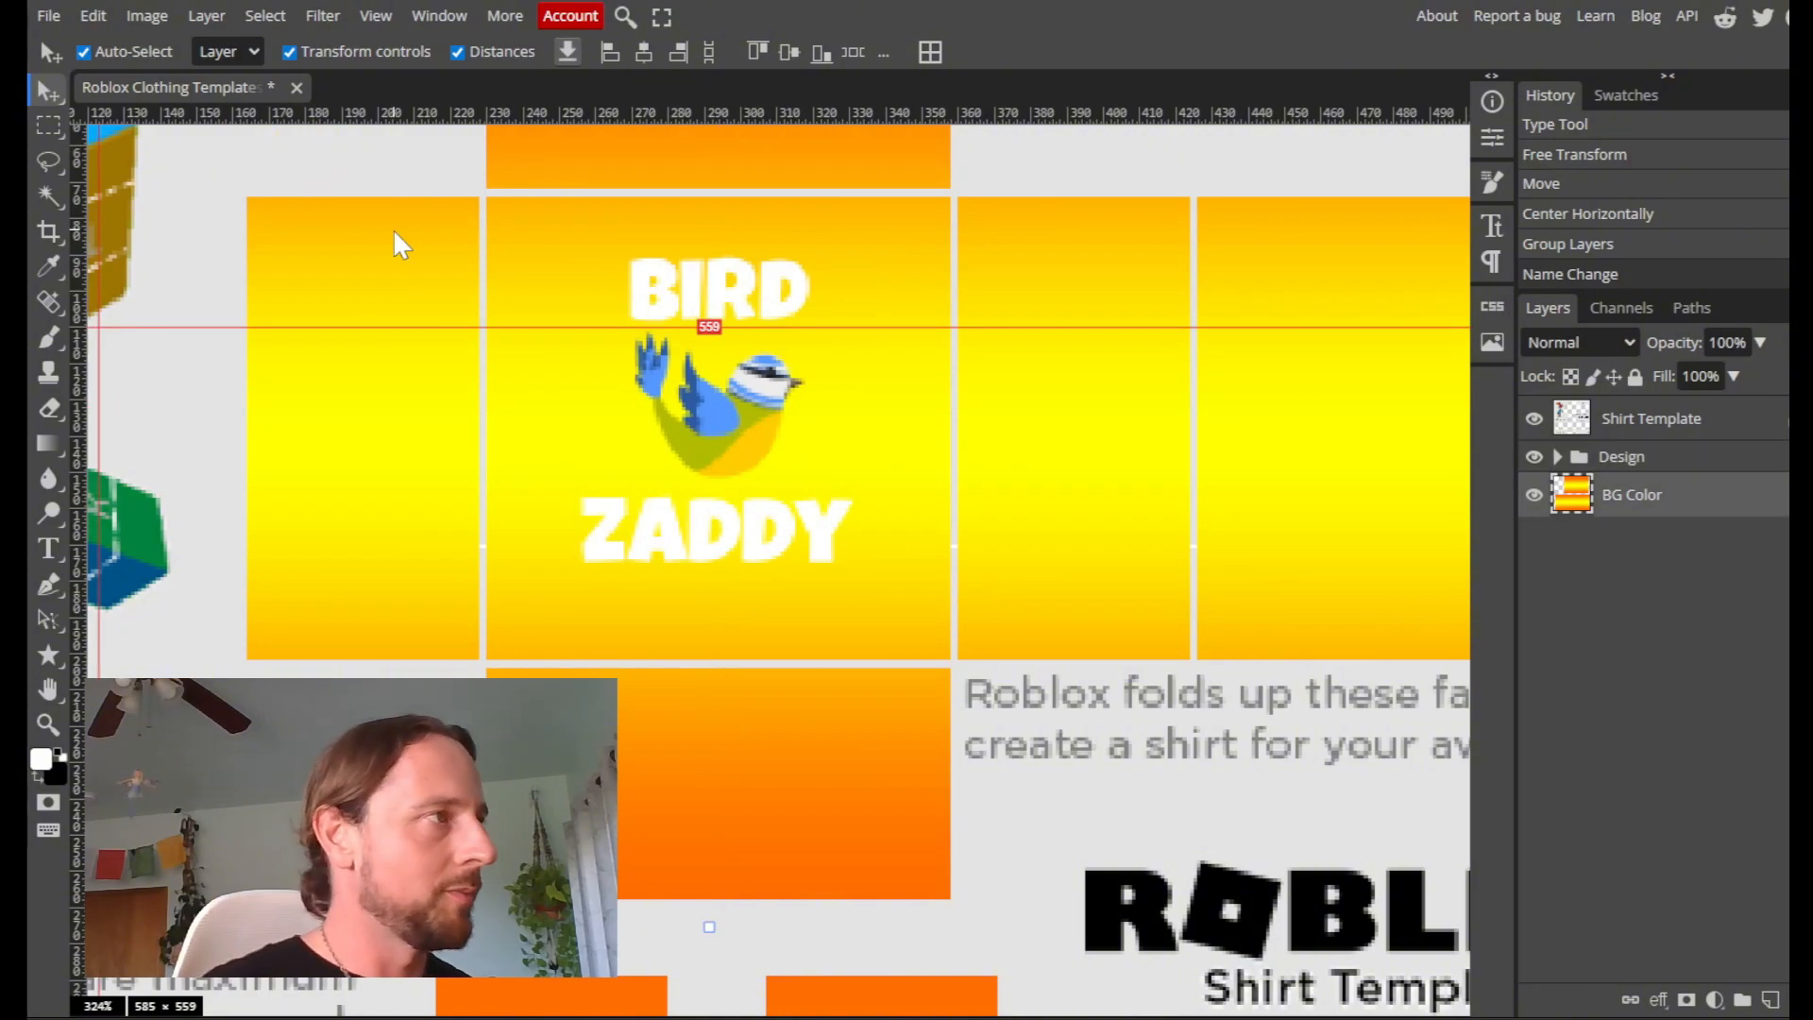
{"action": "left_click_drag", "start_coordinate": [752, 636], "coordinate": [745, 512]}
{"action": "left_click", "coordinate": [49, 16]}
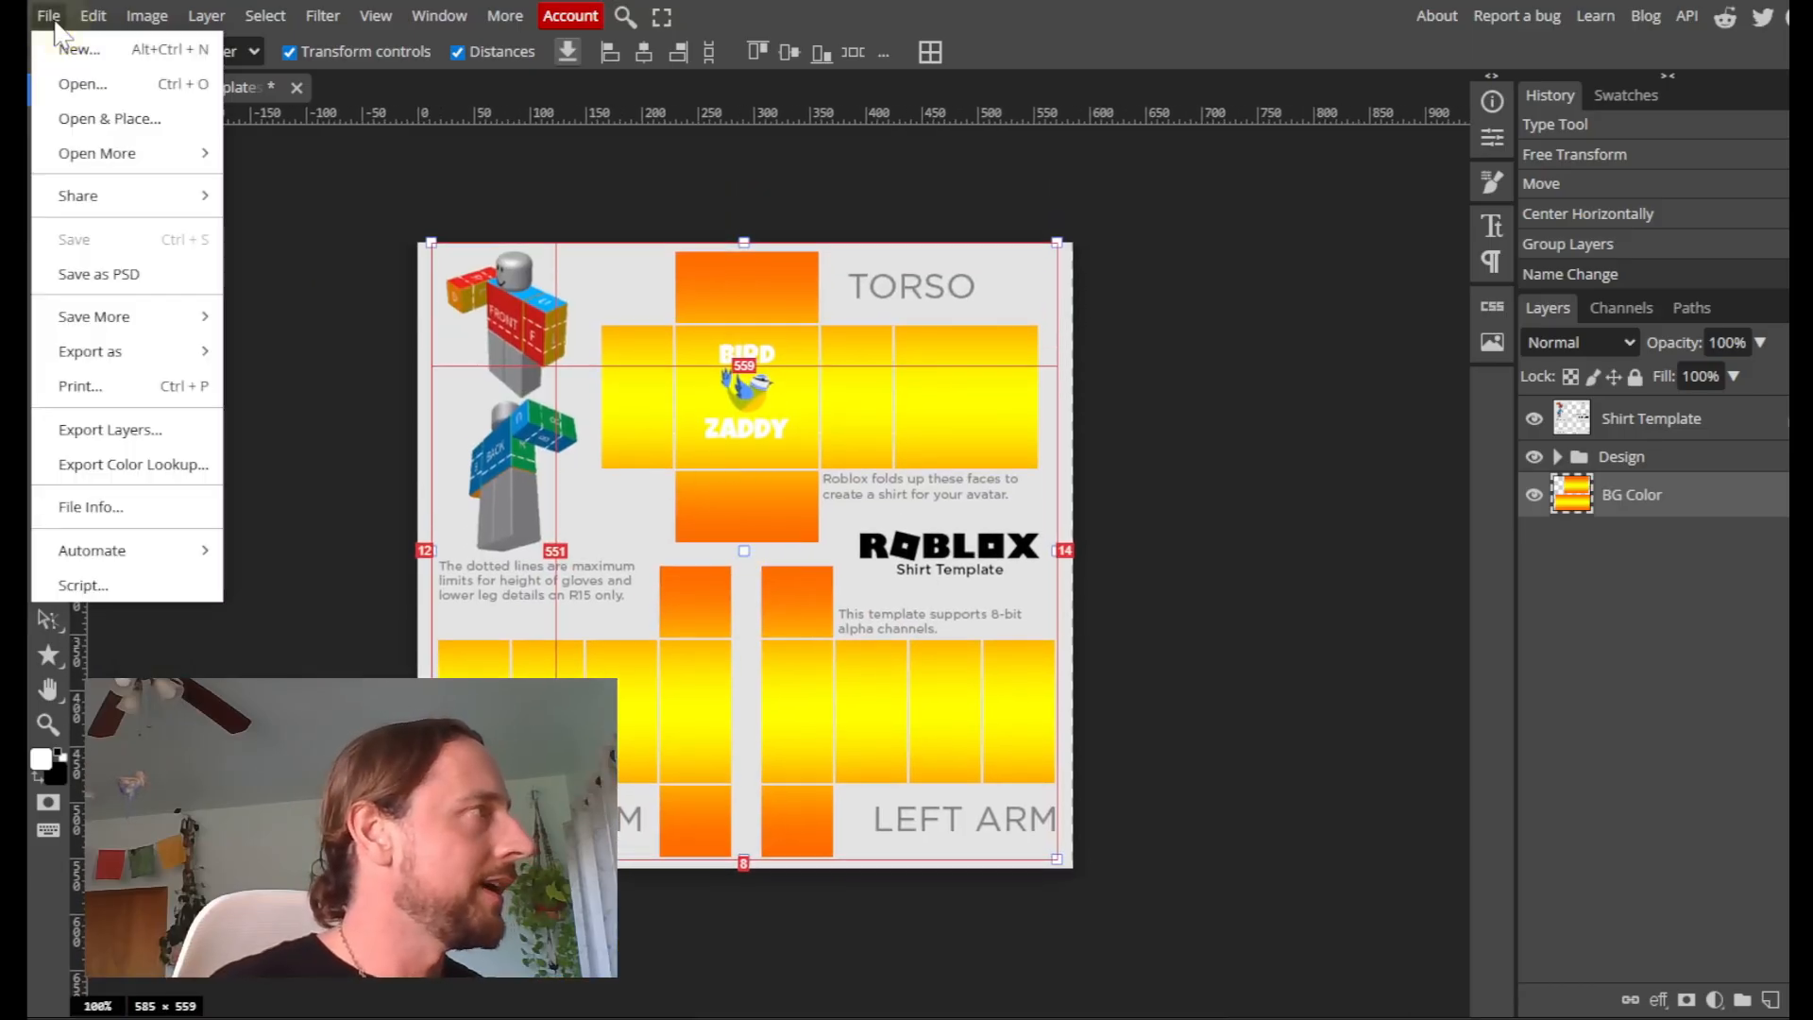
{"action": "left_click", "coordinate": [100, 120]}
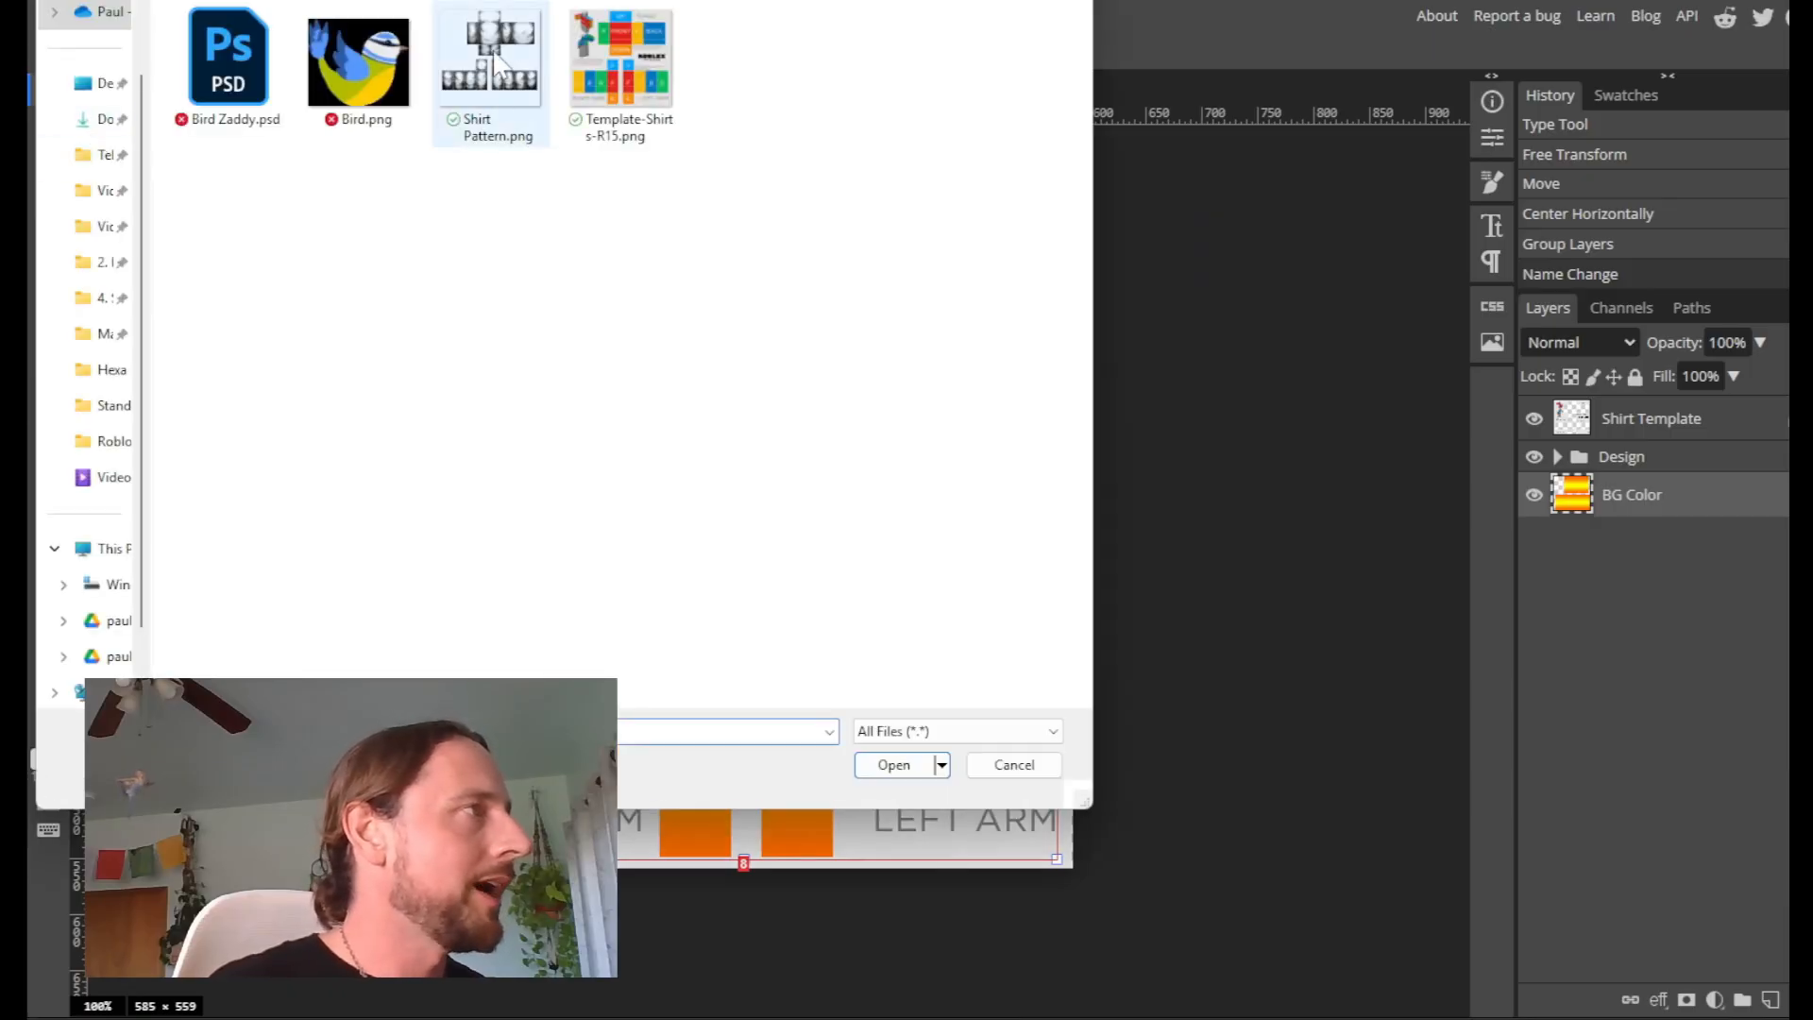
{"action": "left_click", "coordinate": [492, 90]}
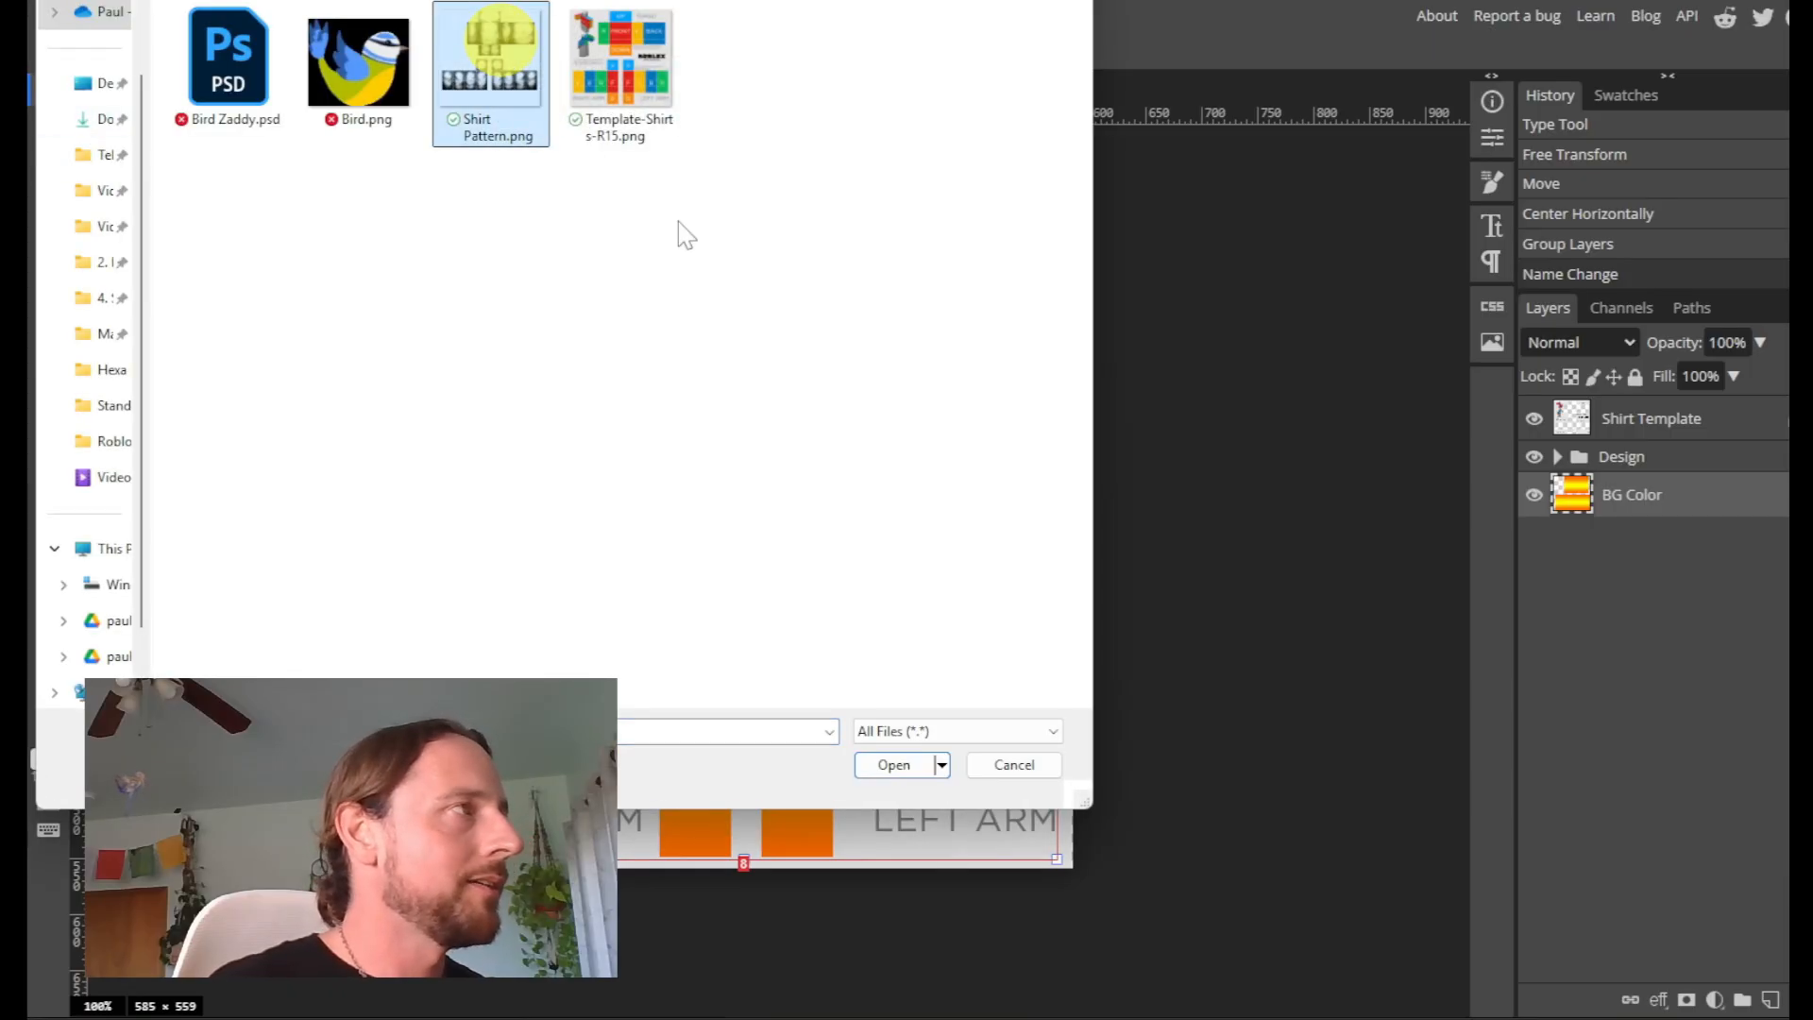
{"action": "left_click", "coordinate": [898, 768]}
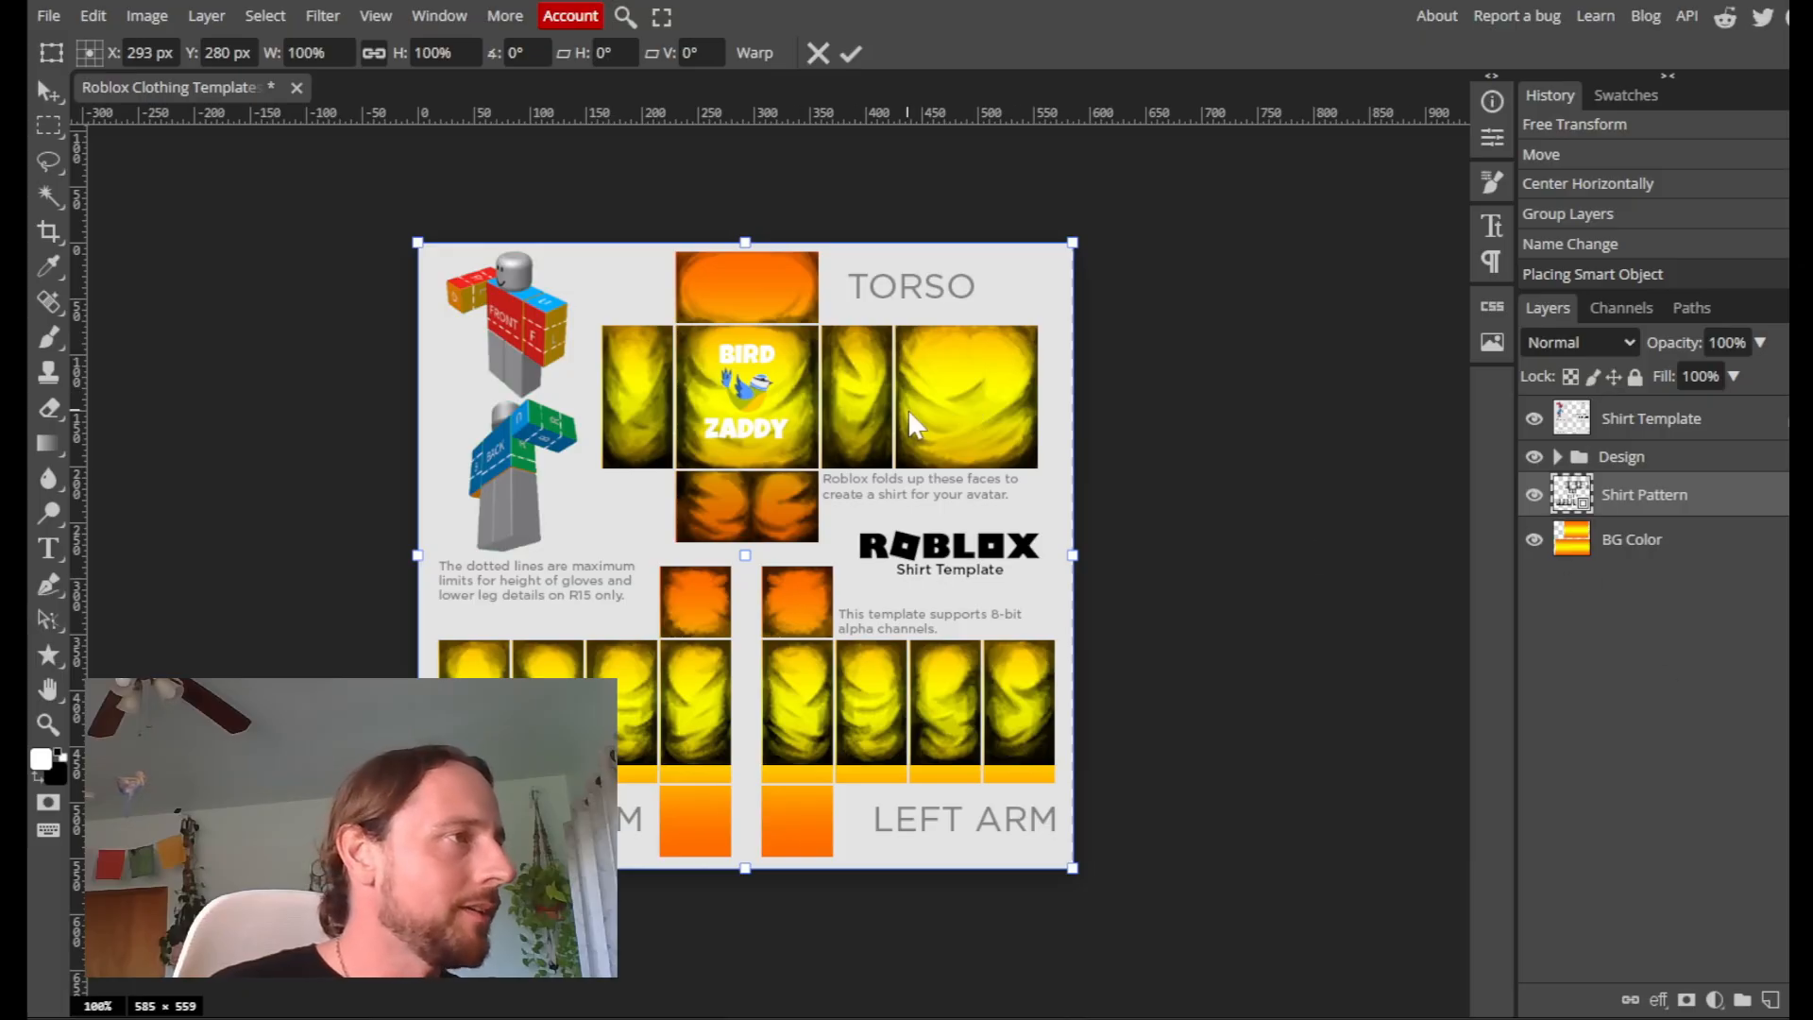
Nudge the placed shirt pattern to X 292 px, Y 279 px so its shading lines up with the panels, and apply the transform
{"action": "mouse_move", "coordinate": [972, 408]}
{"action": "left_mouse_down"}
{"action": "mouse_move", "coordinate": [1072, 405]}
{"action": "mouse_move", "coordinate": [982, 416]}
{"action": "mouse_move", "coordinate": [983, 657]}
{"action": "mouse_move", "coordinate": [964, 398]}
{"action": "left_mouse_up"}
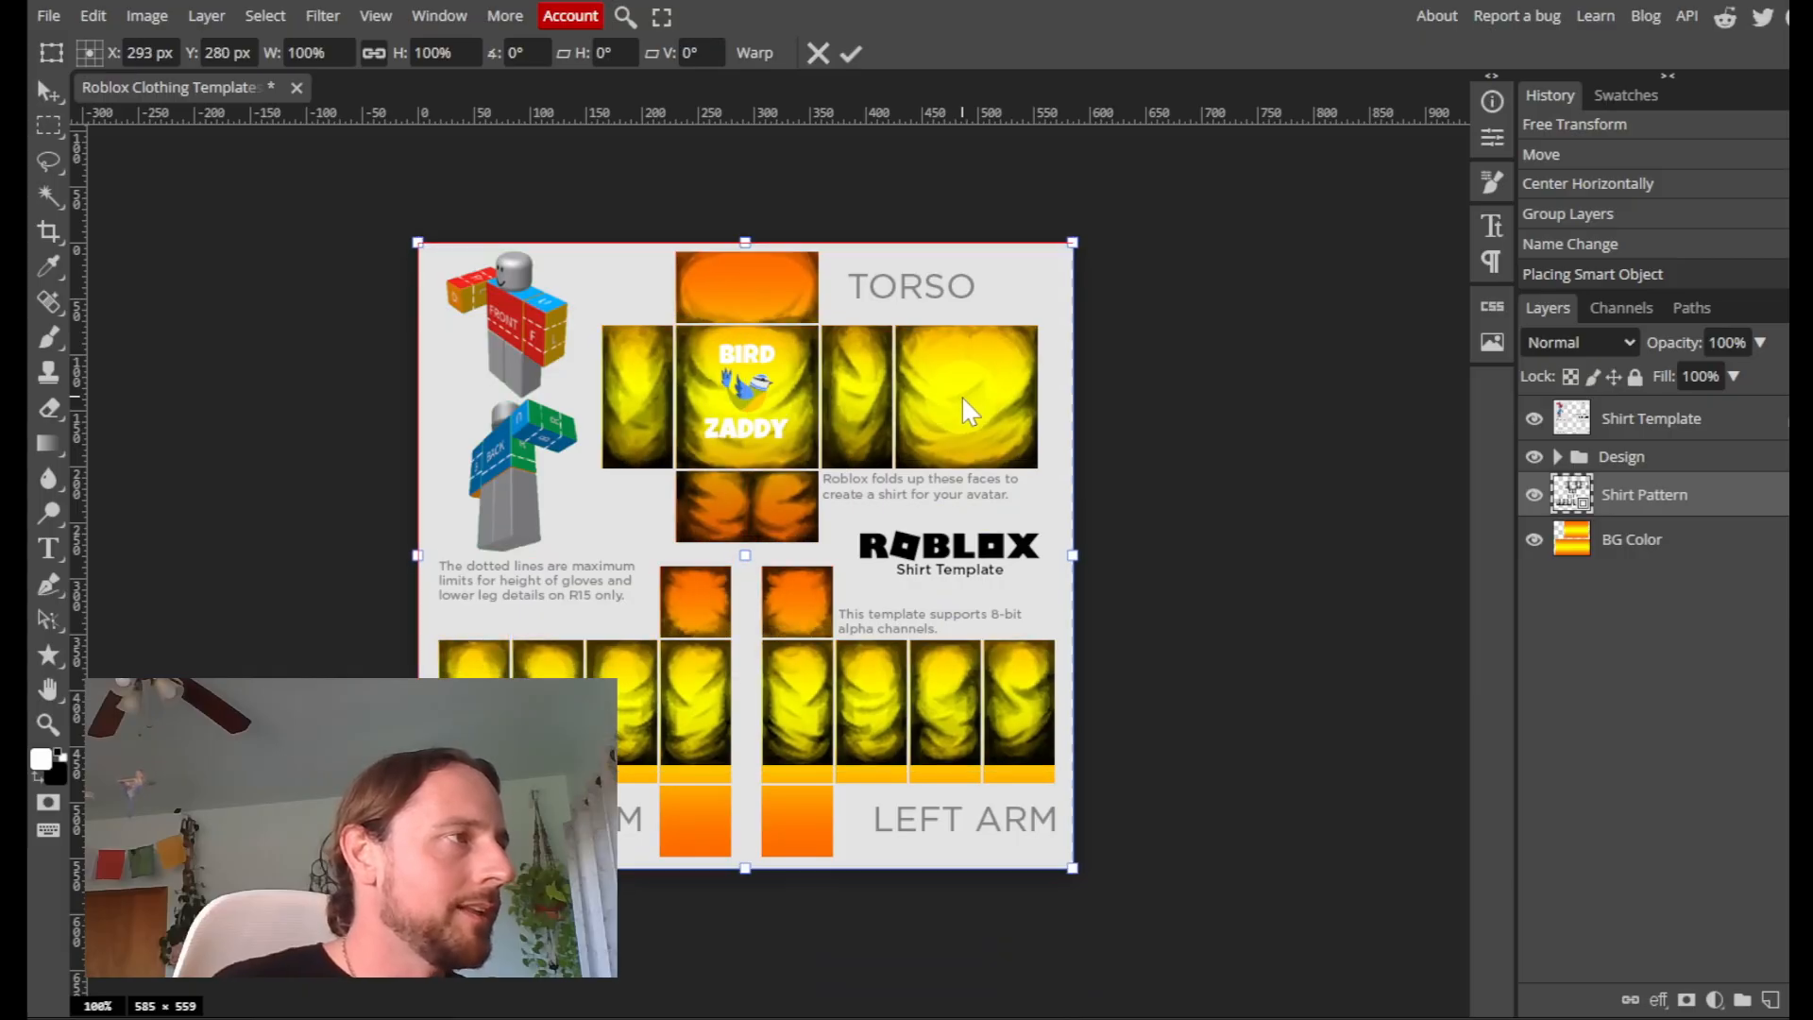
{"action": "left_click_drag", "start_coordinate": [964, 399], "coordinate": [959, 397]}
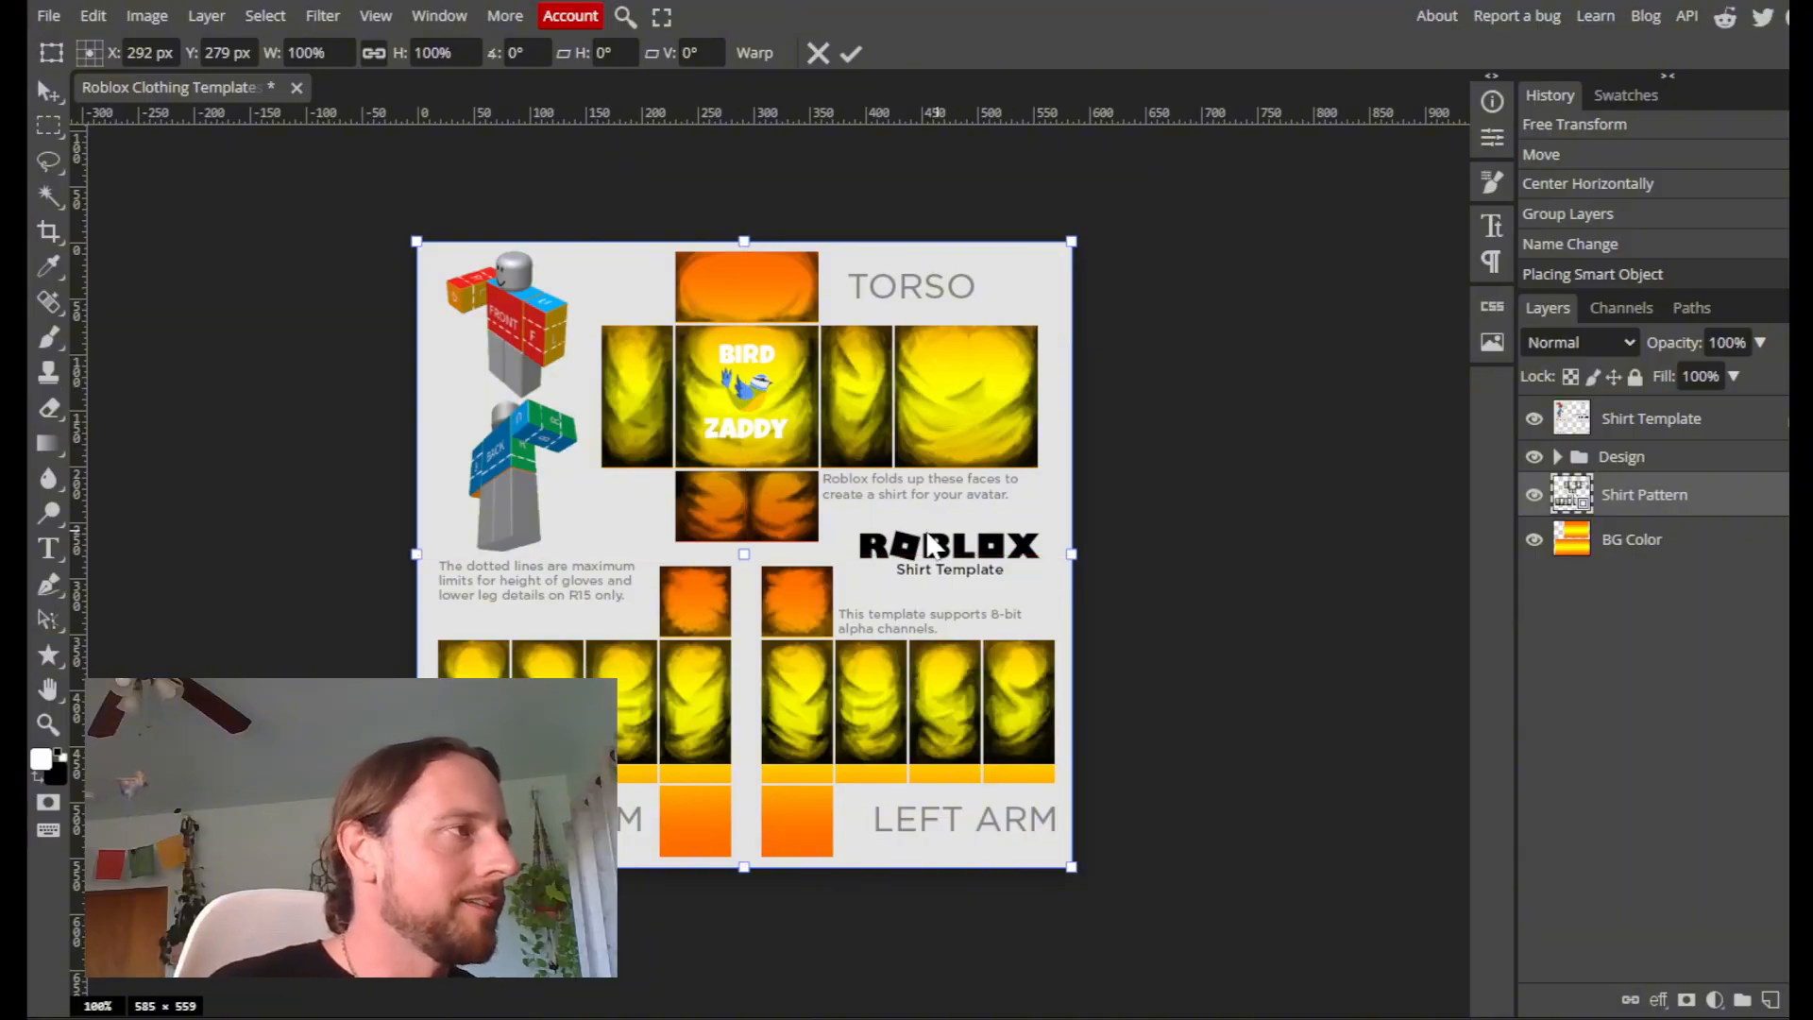
{"action": "left_click", "coordinate": [851, 53]}
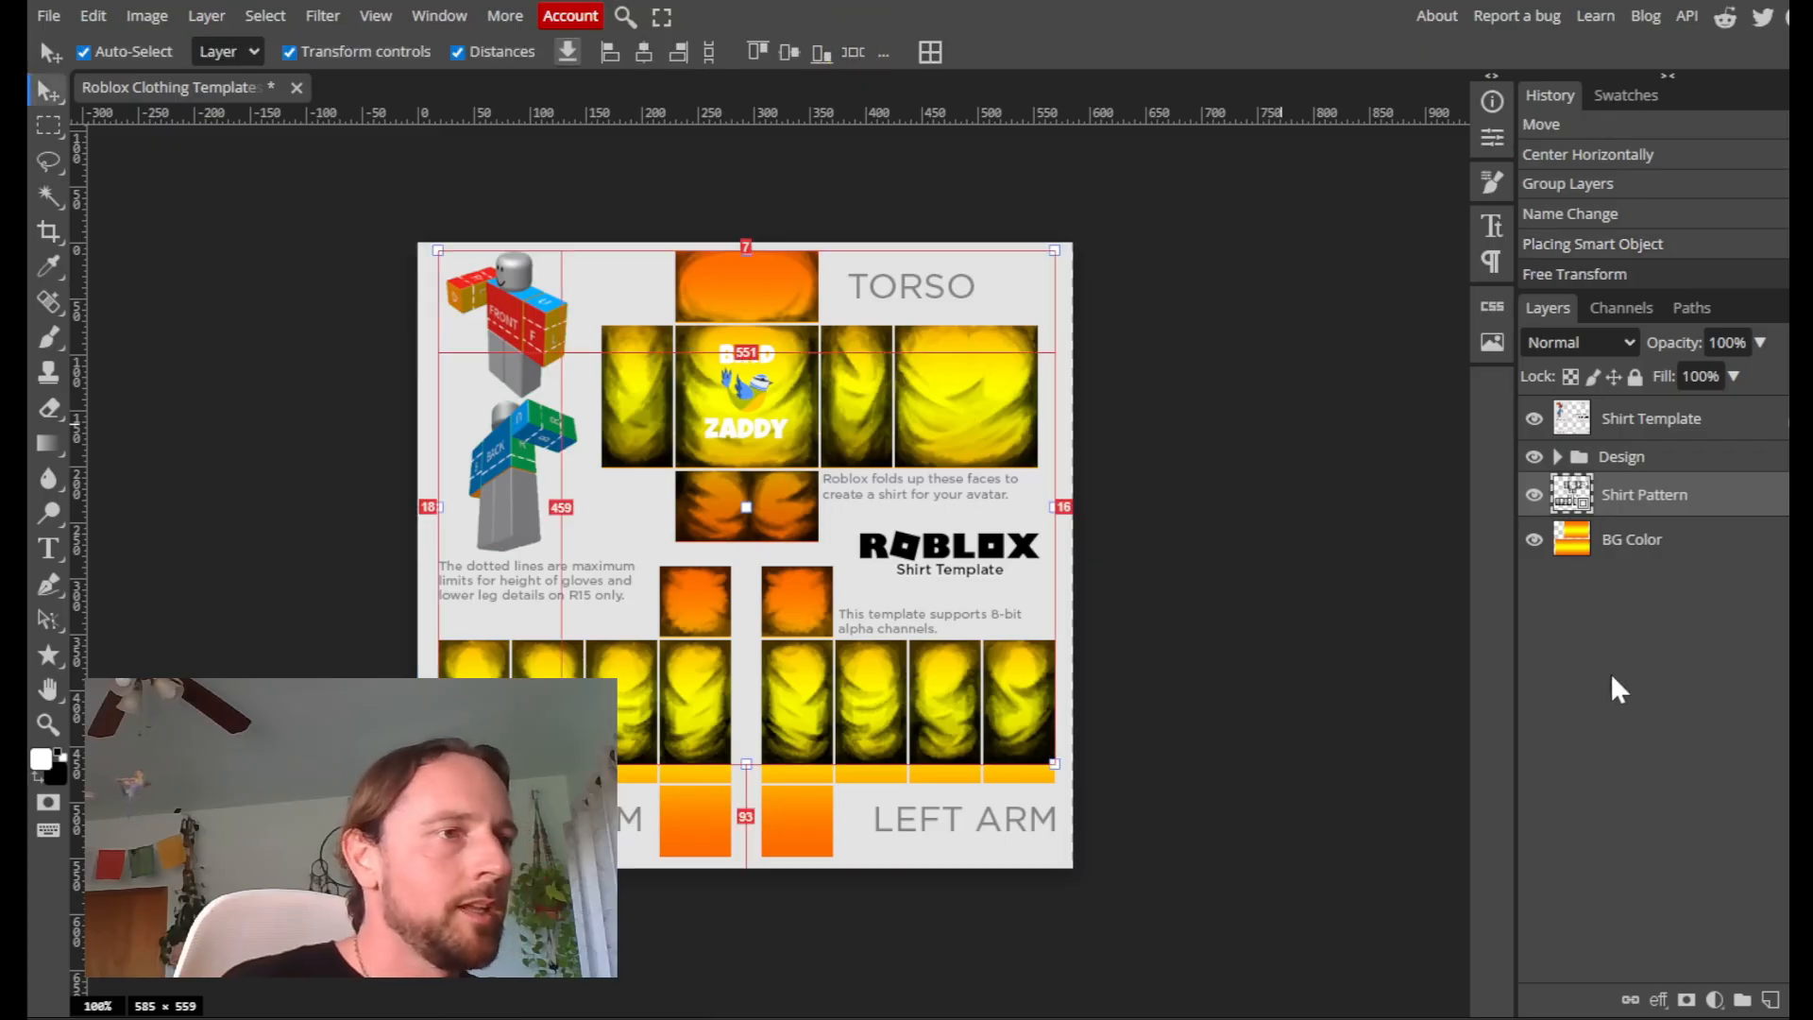
Expand the Design folder and move the Shirt Pattern layer above it, directly below the Shirt Template layer
{"action": "left_click", "coordinate": [1648, 539]}
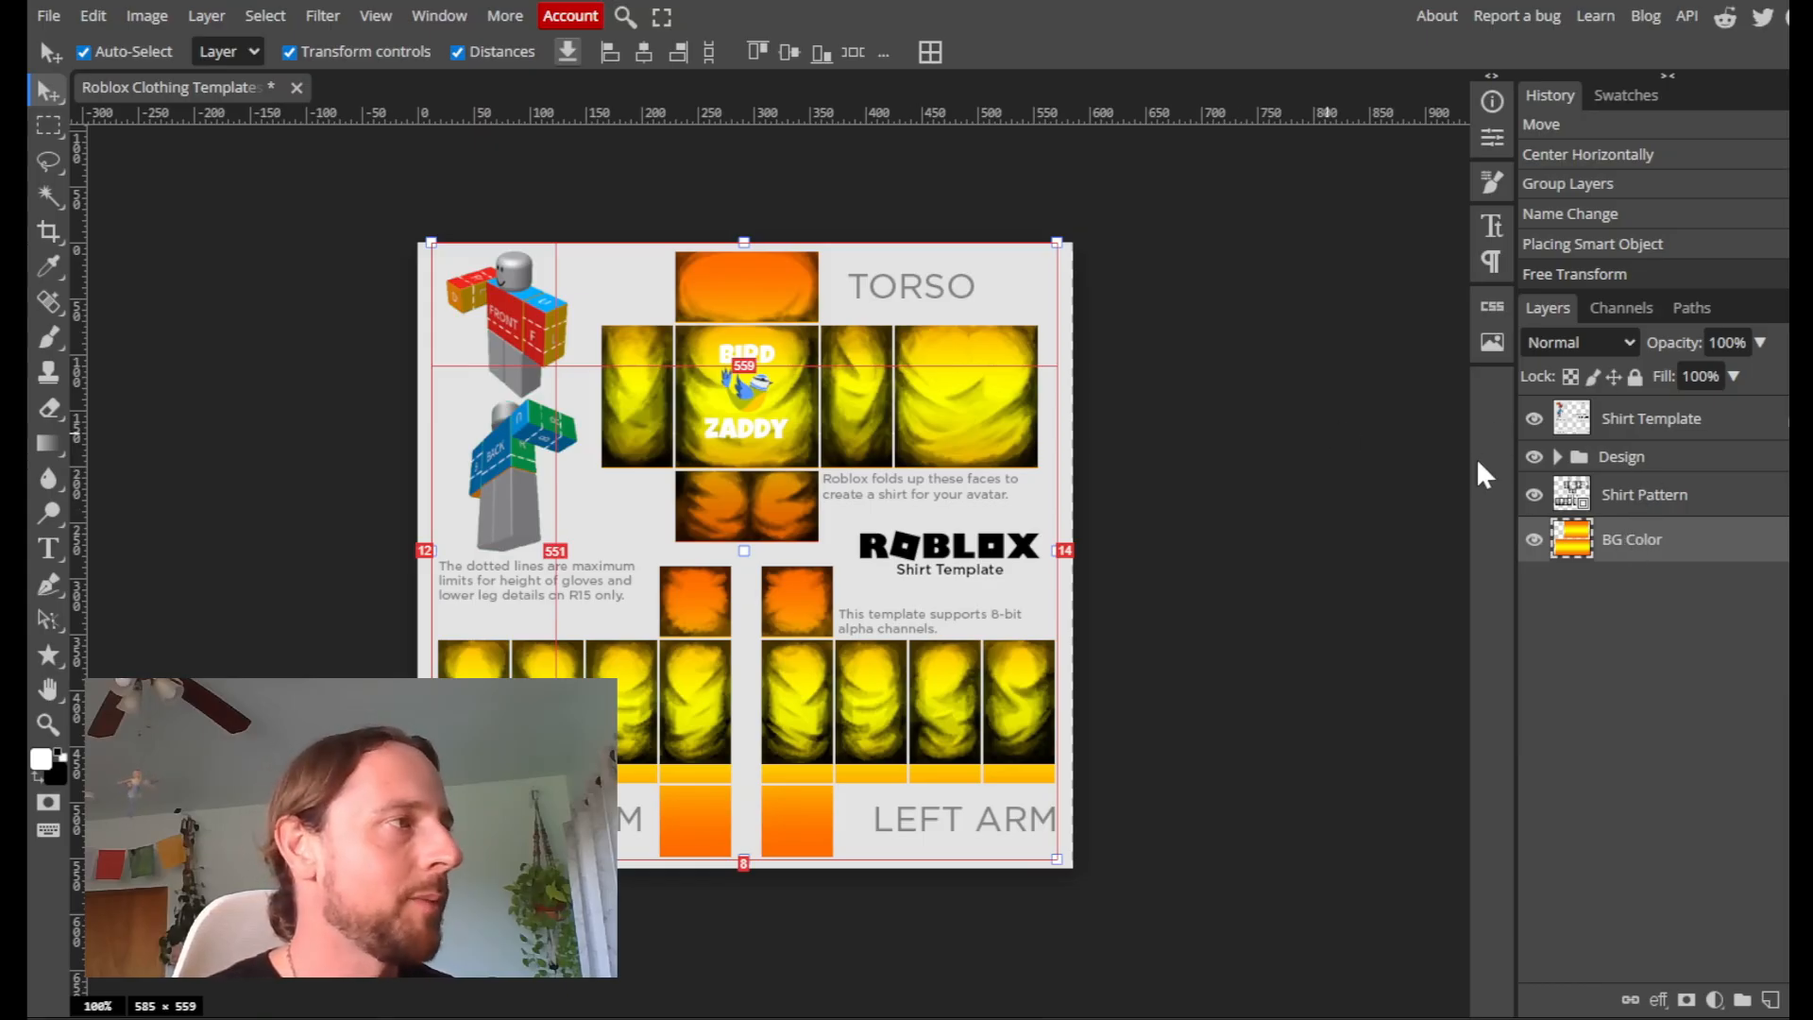
{"action": "left_click", "coordinate": [1624, 498]}
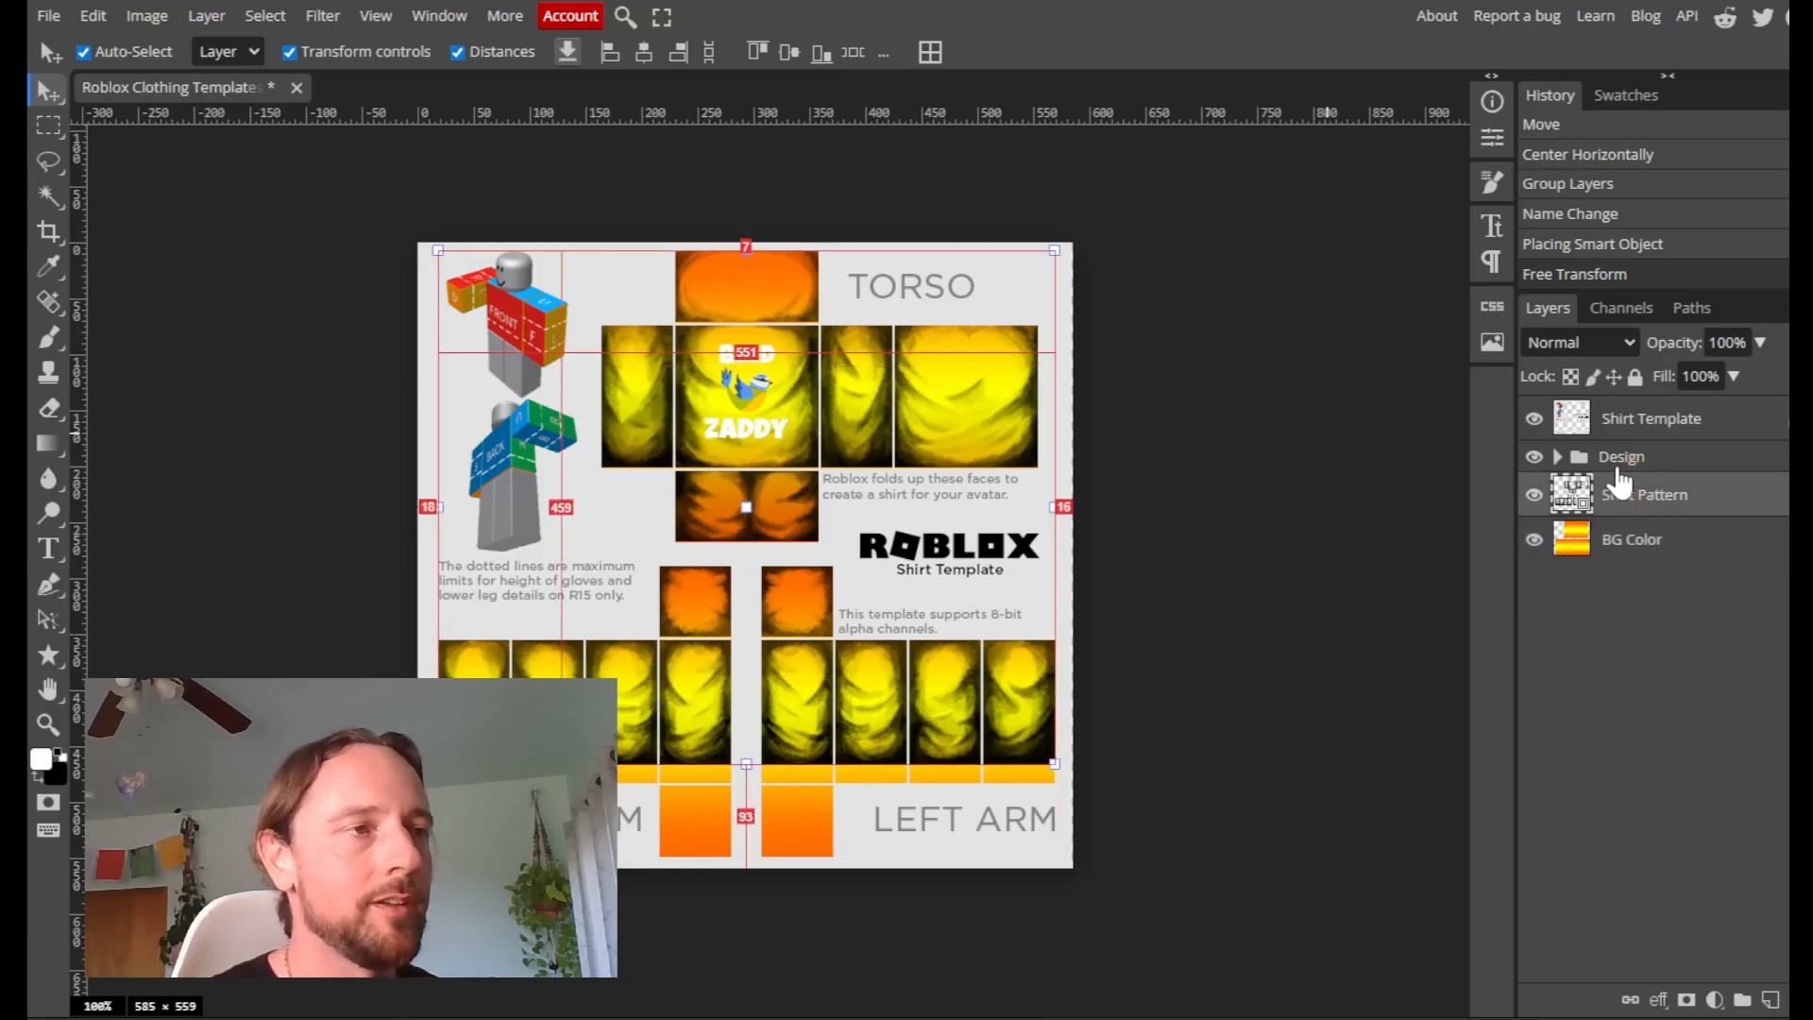
{"action": "left_click", "coordinate": [1557, 456]}
{"action": "left_click_drag", "start_coordinate": [1648, 633], "coordinate": [1654, 444]}
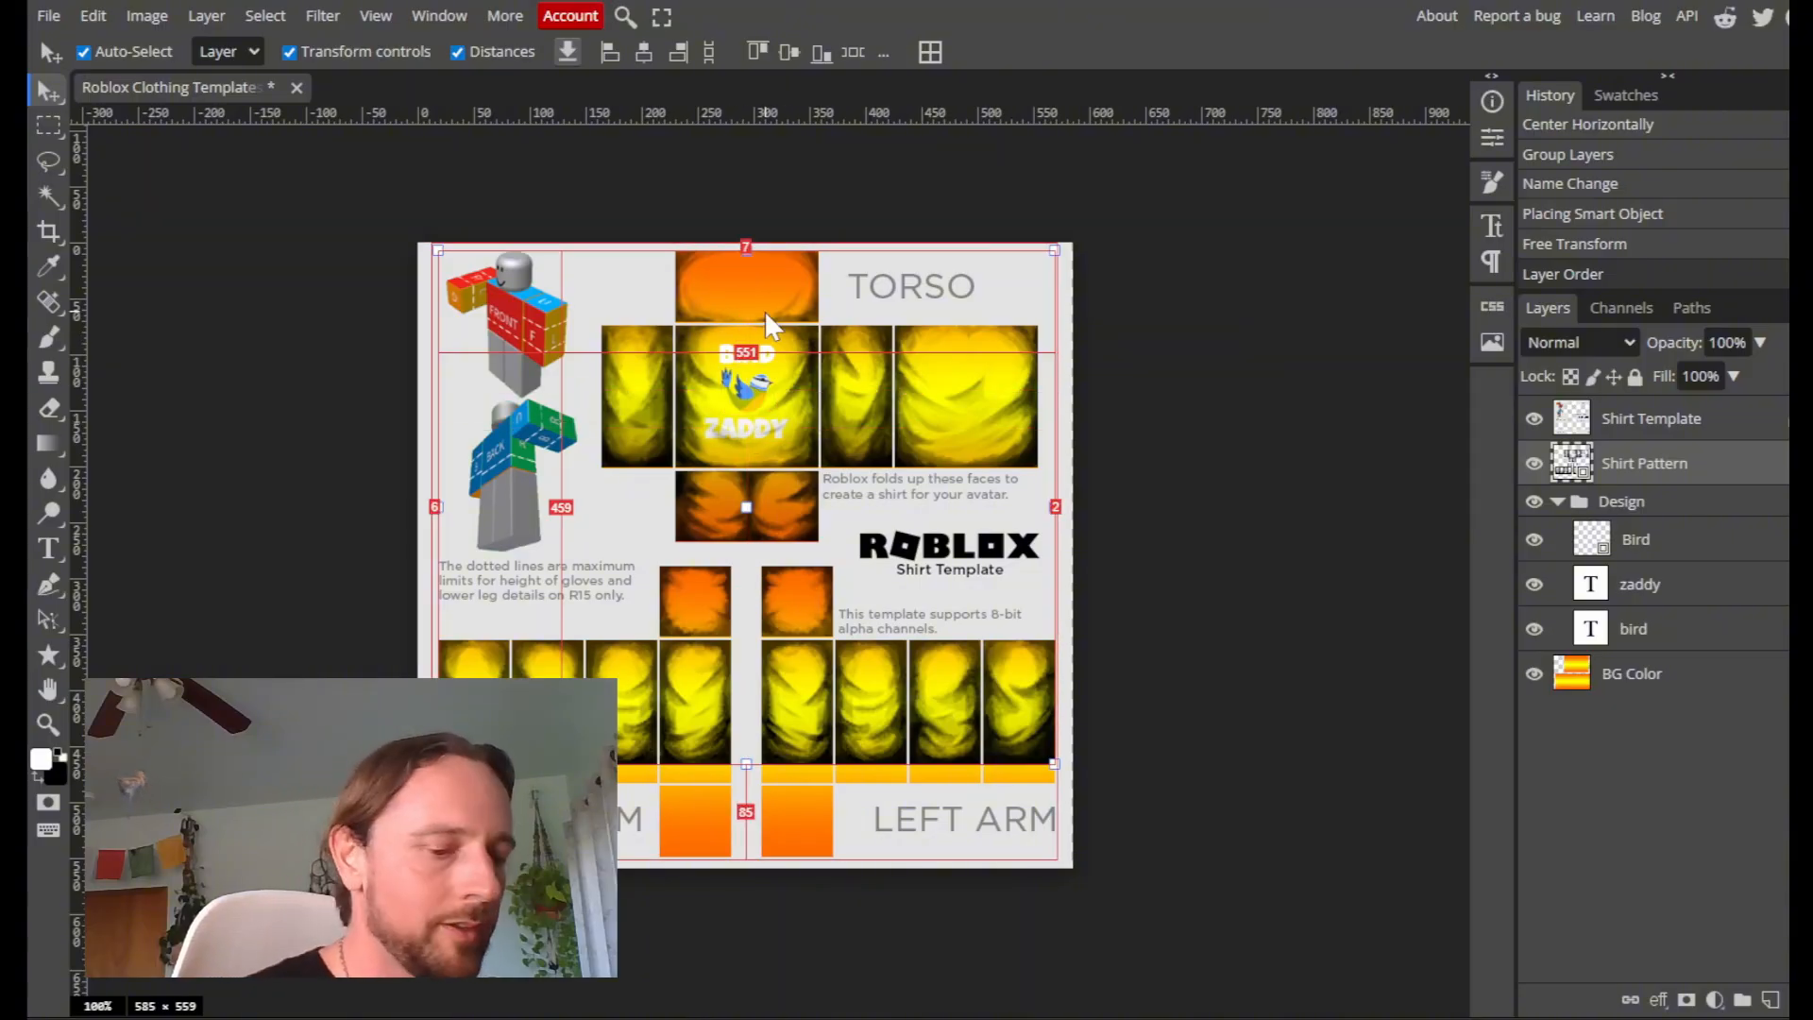
Lower the Shirt Pattern layer's opacity to 14%
{"action": "scroll", "coordinate": [732, 388], "scroll_direction": "up", "scroll_amount": 6}
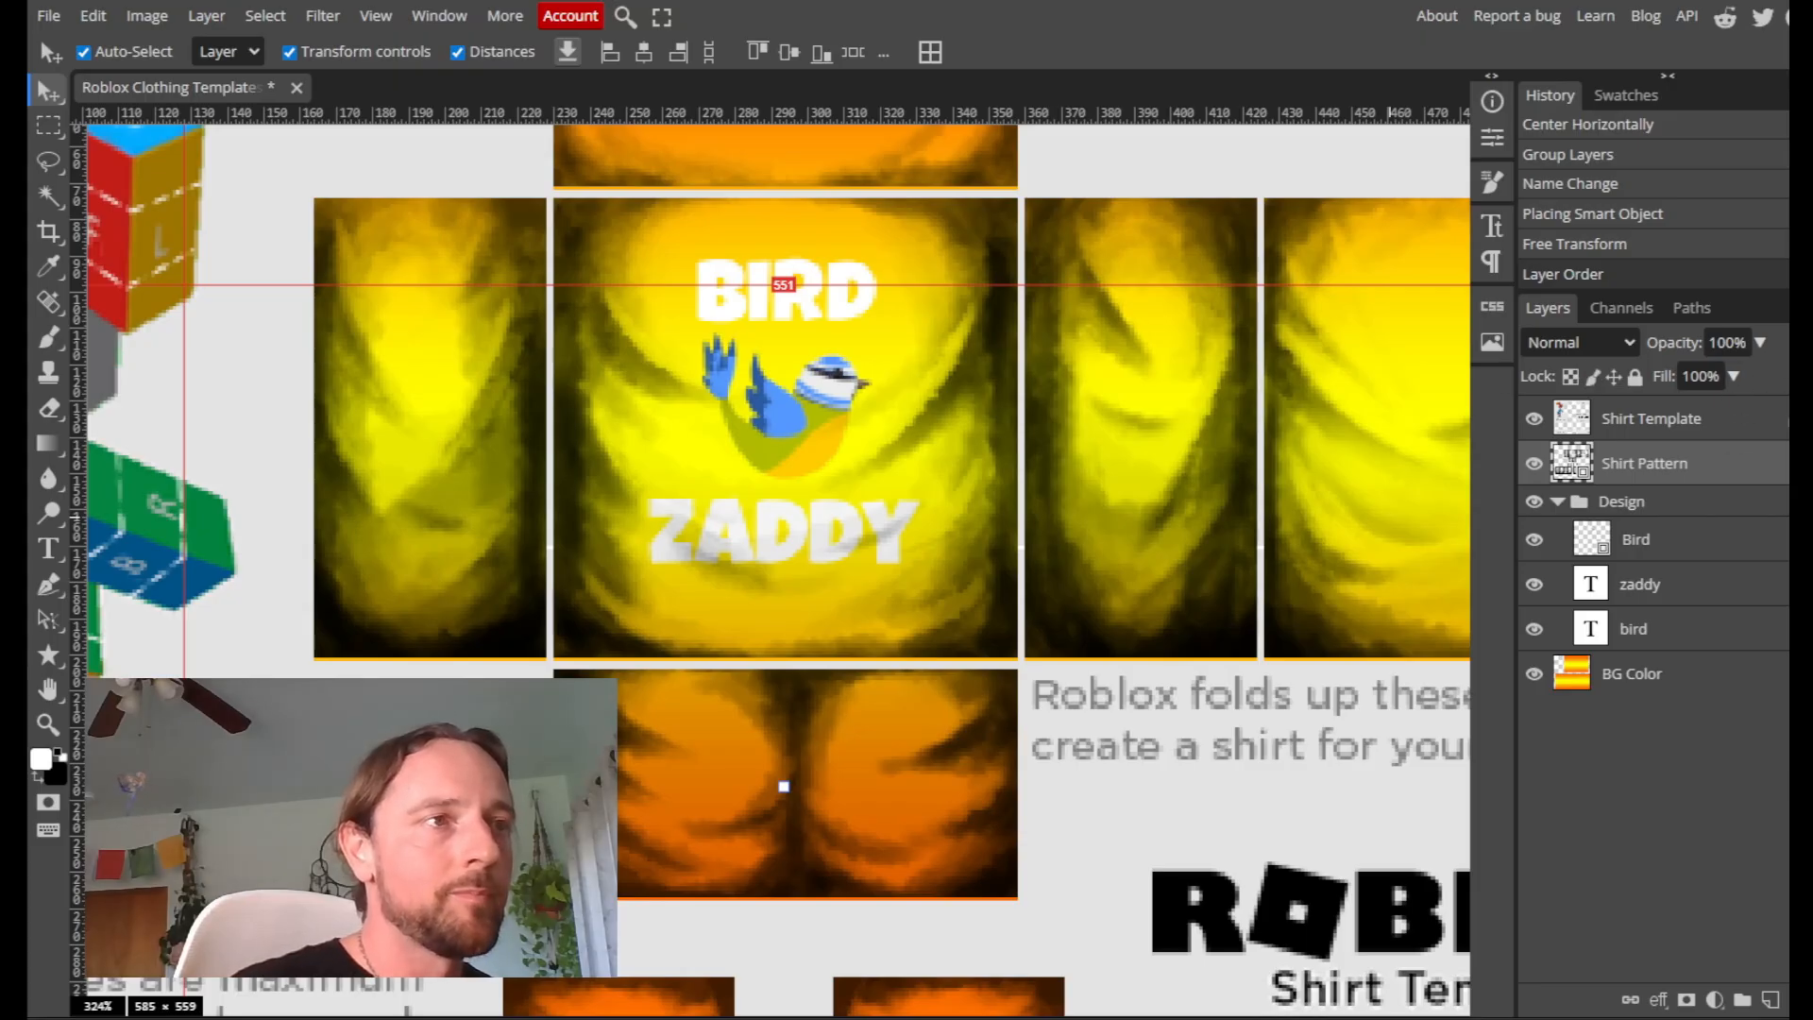
{"action": "left_click", "coordinate": [1758, 340]}
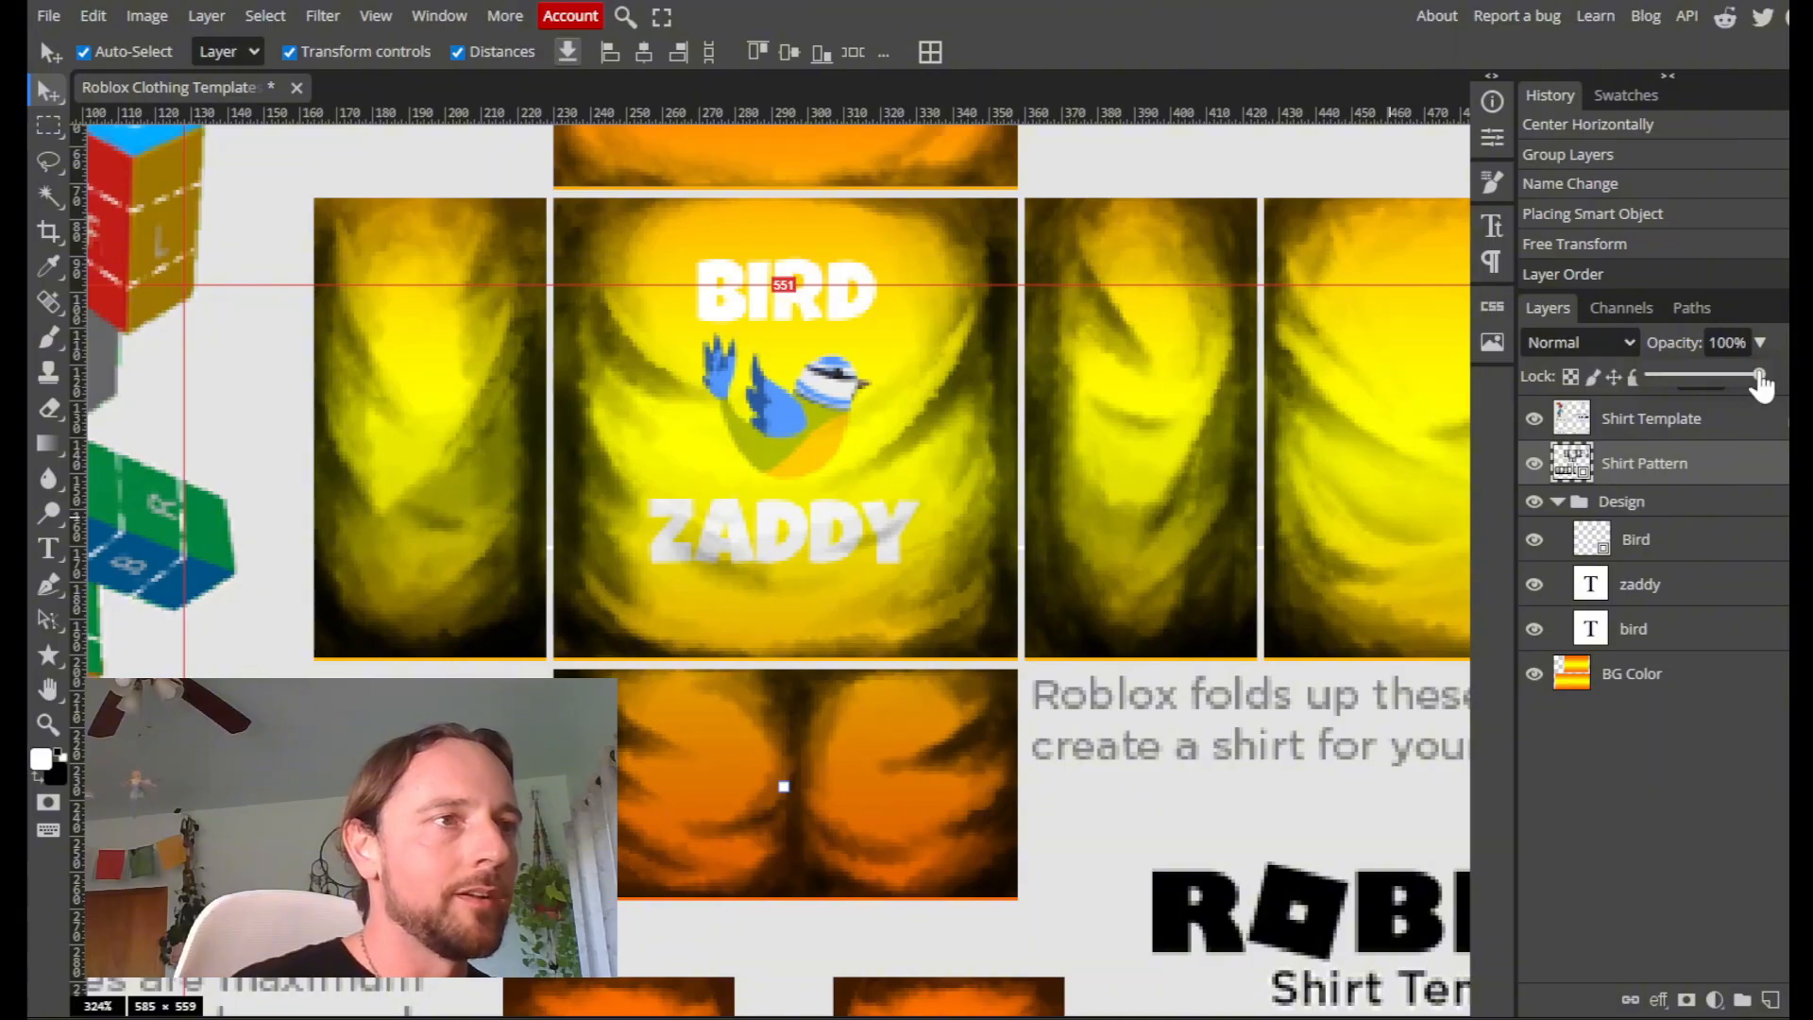
{"action": "left_click_drag", "start_coordinate": [1758, 381], "coordinate": [1673, 374]}
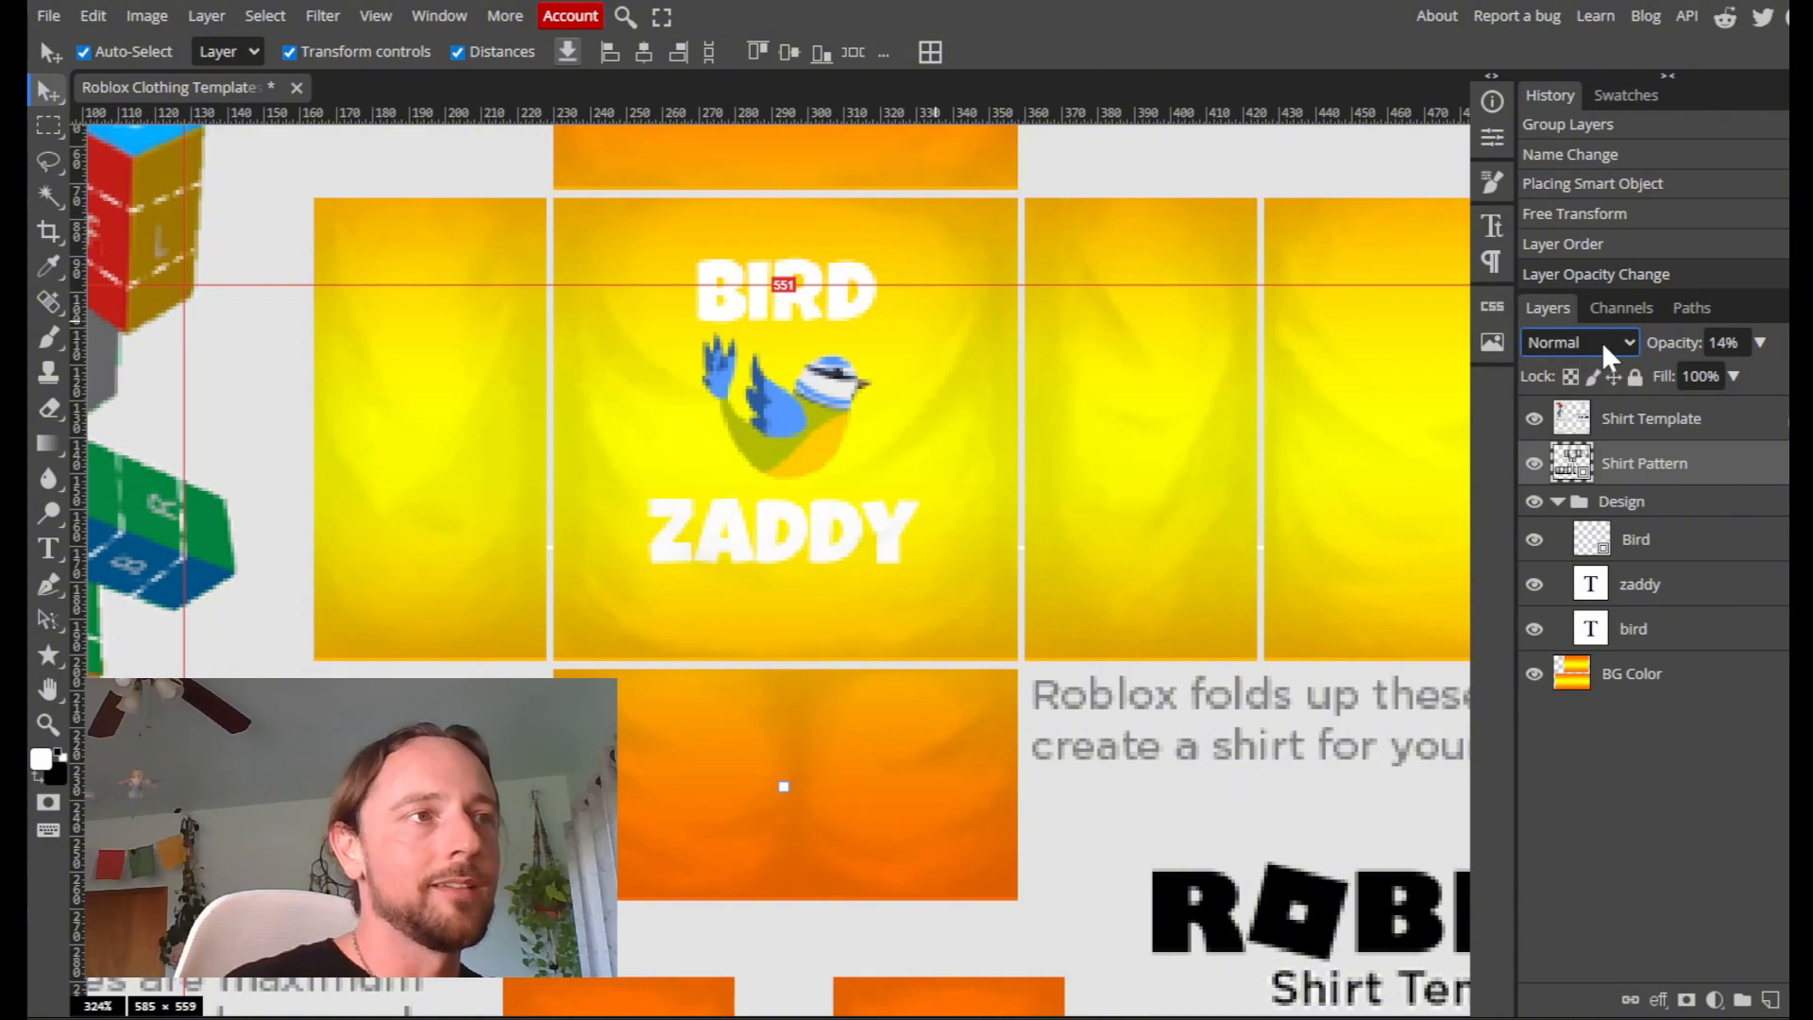
Try the Lighten blend mode on the Shirt Pattern layer, and settle on Darken
{"action": "left_click", "coordinate": [1630, 341]}
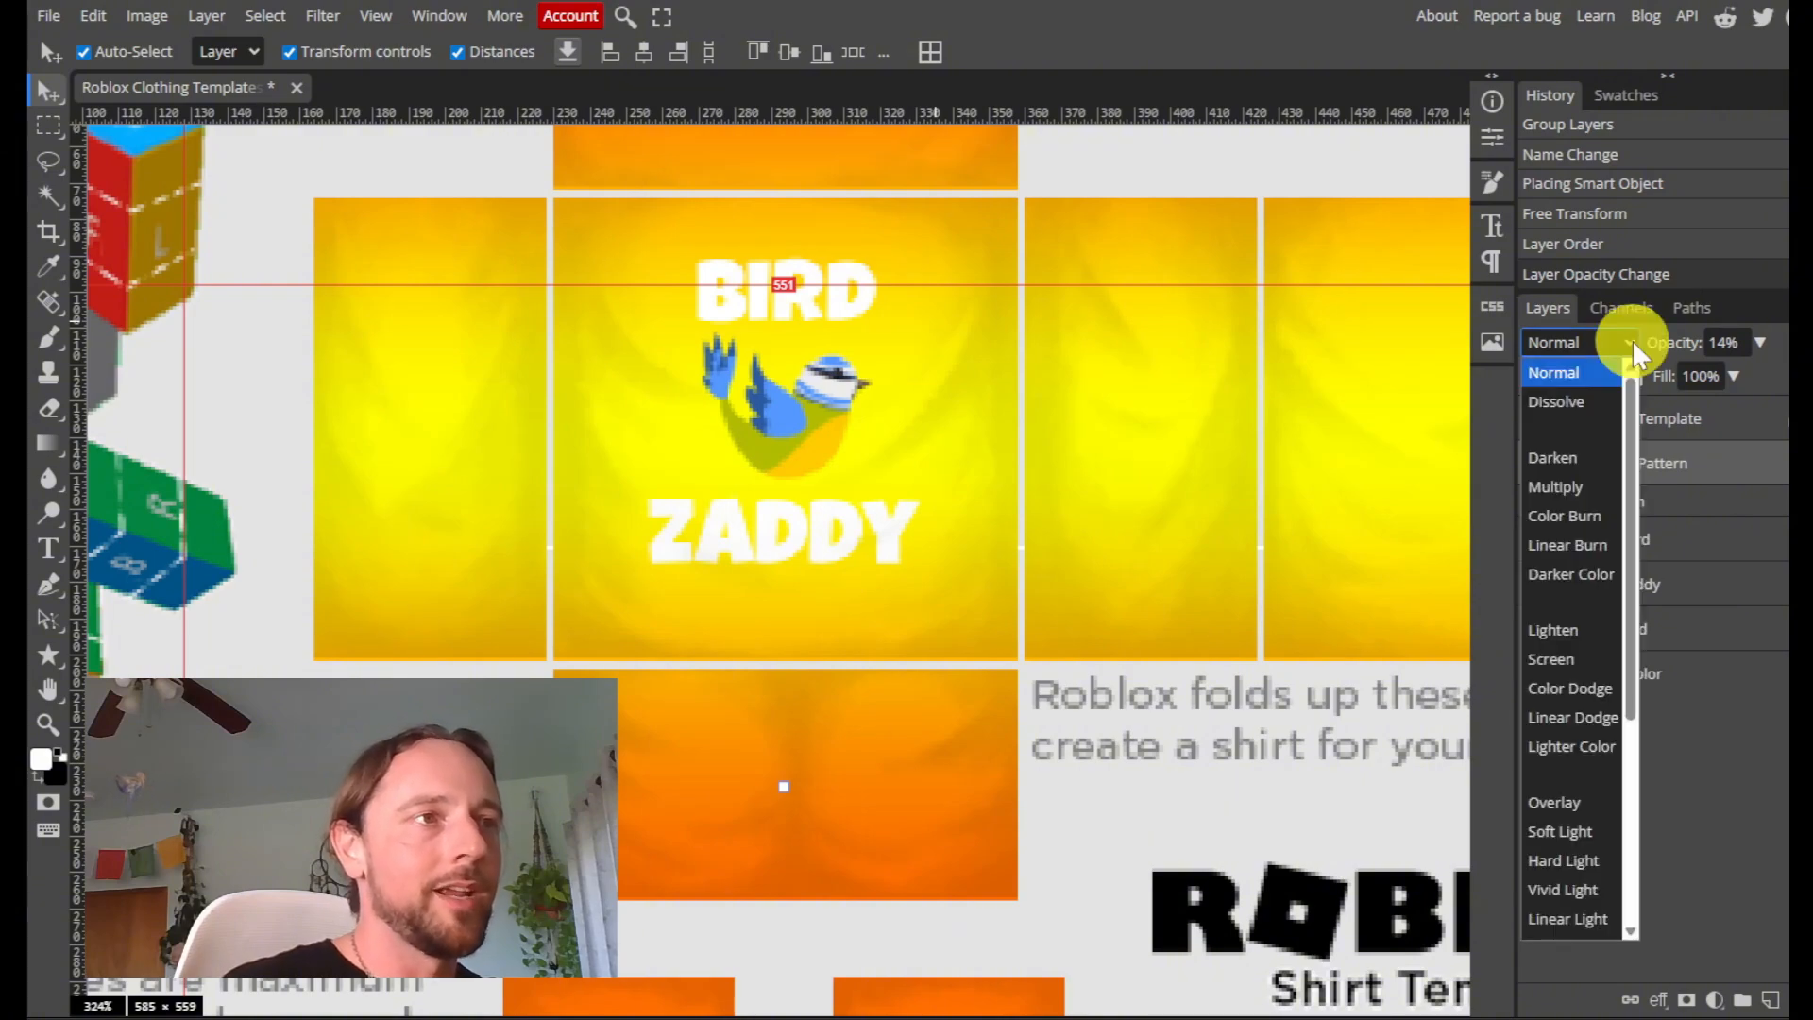
{"action": "left_click", "coordinate": [1631, 340]}
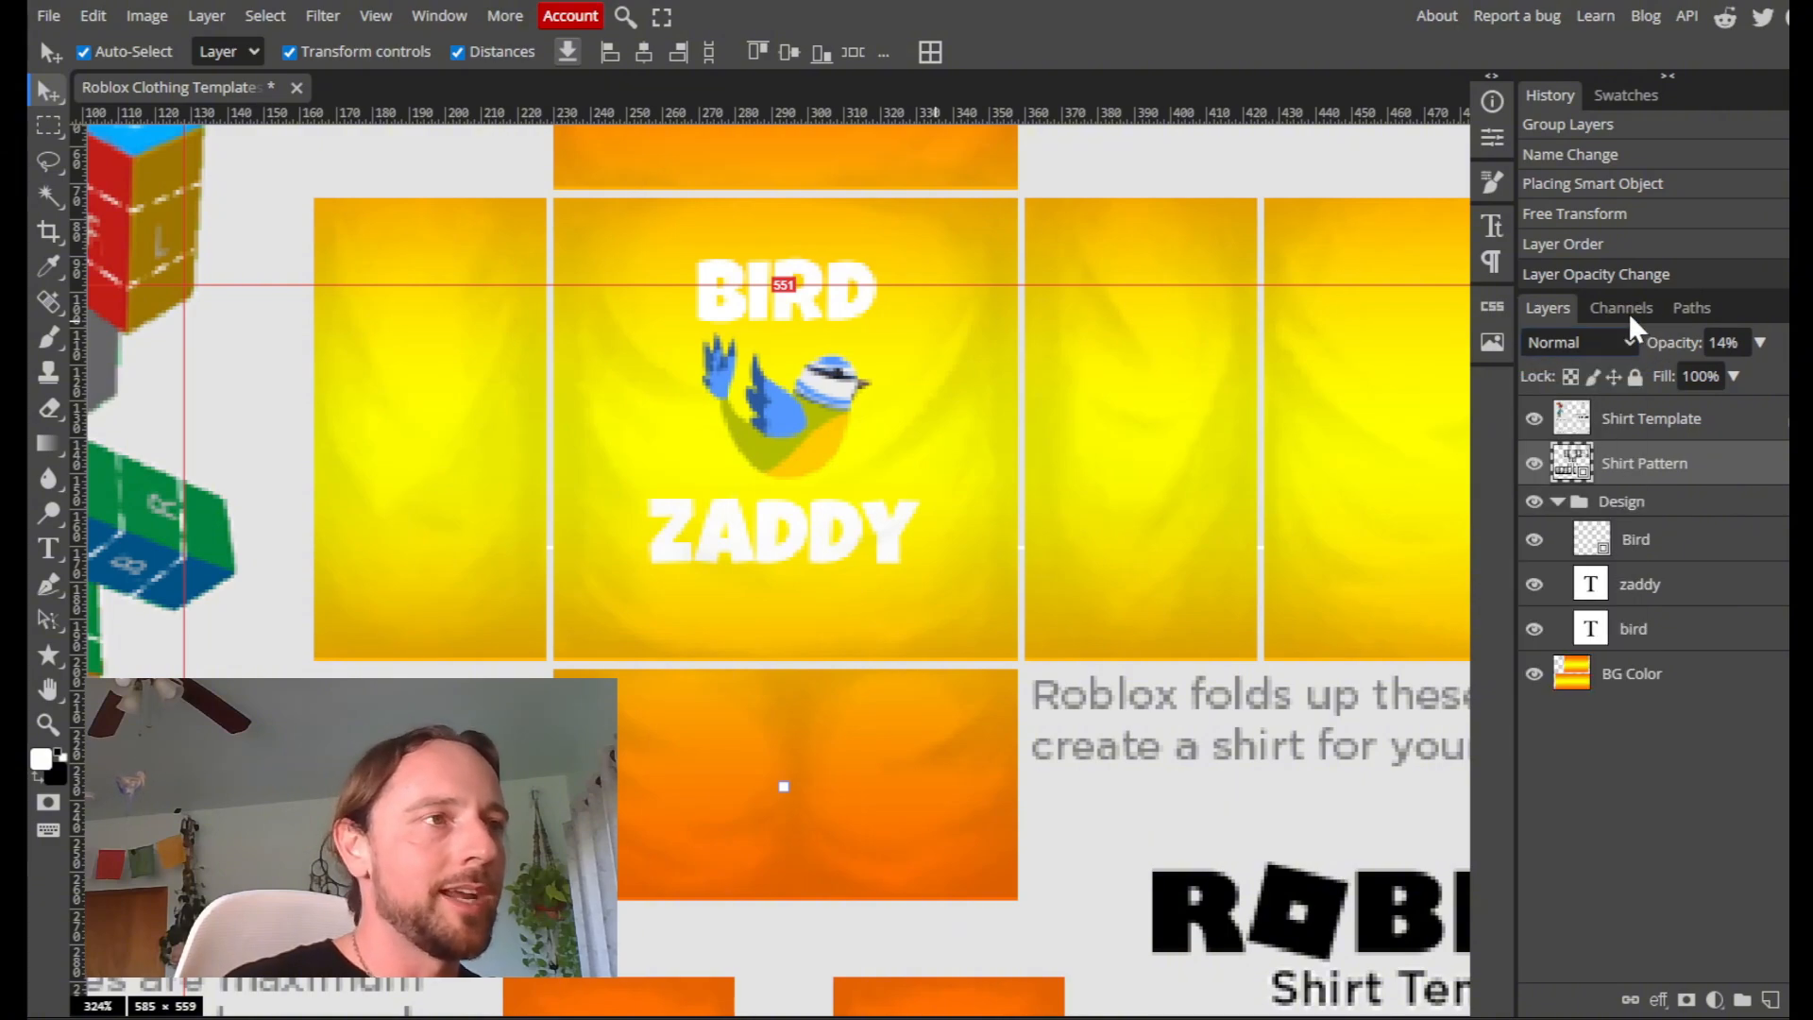
{"action": "left_click", "coordinate": [1630, 340]}
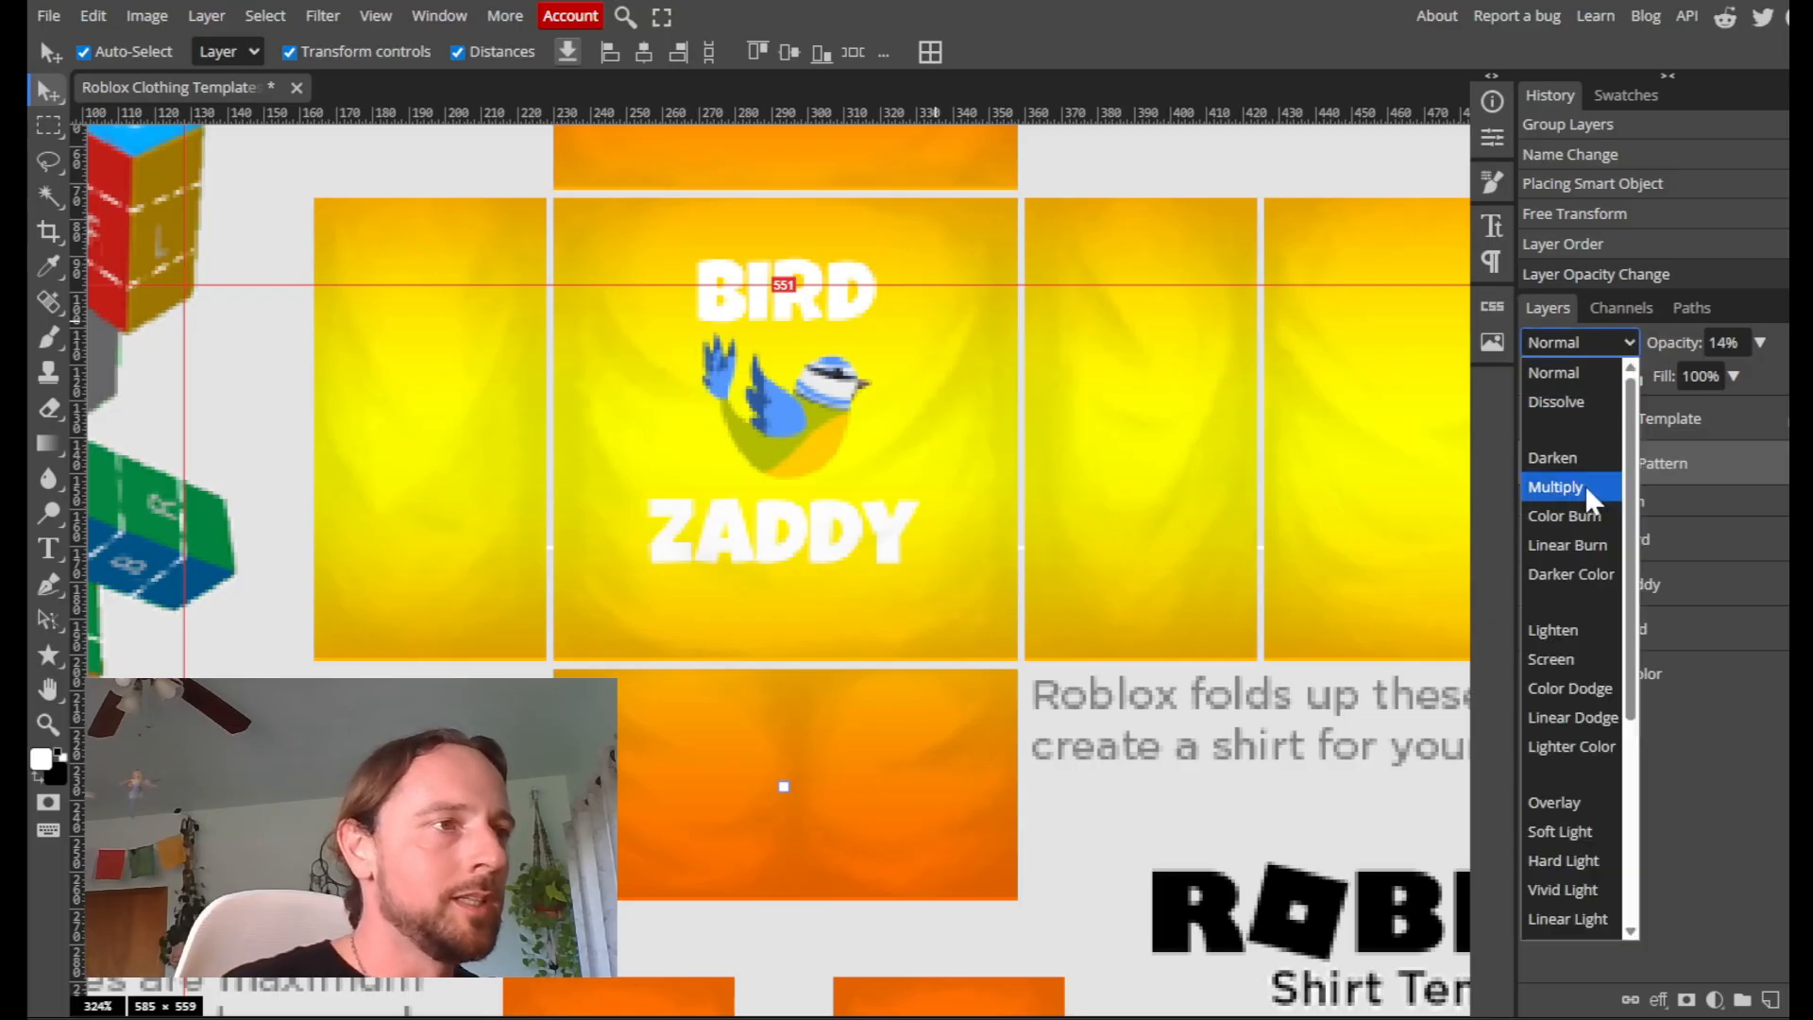
{"action": "left_click", "coordinate": [1558, 628]}
{"action": "left_click", "coordinate": [1628, 340]}
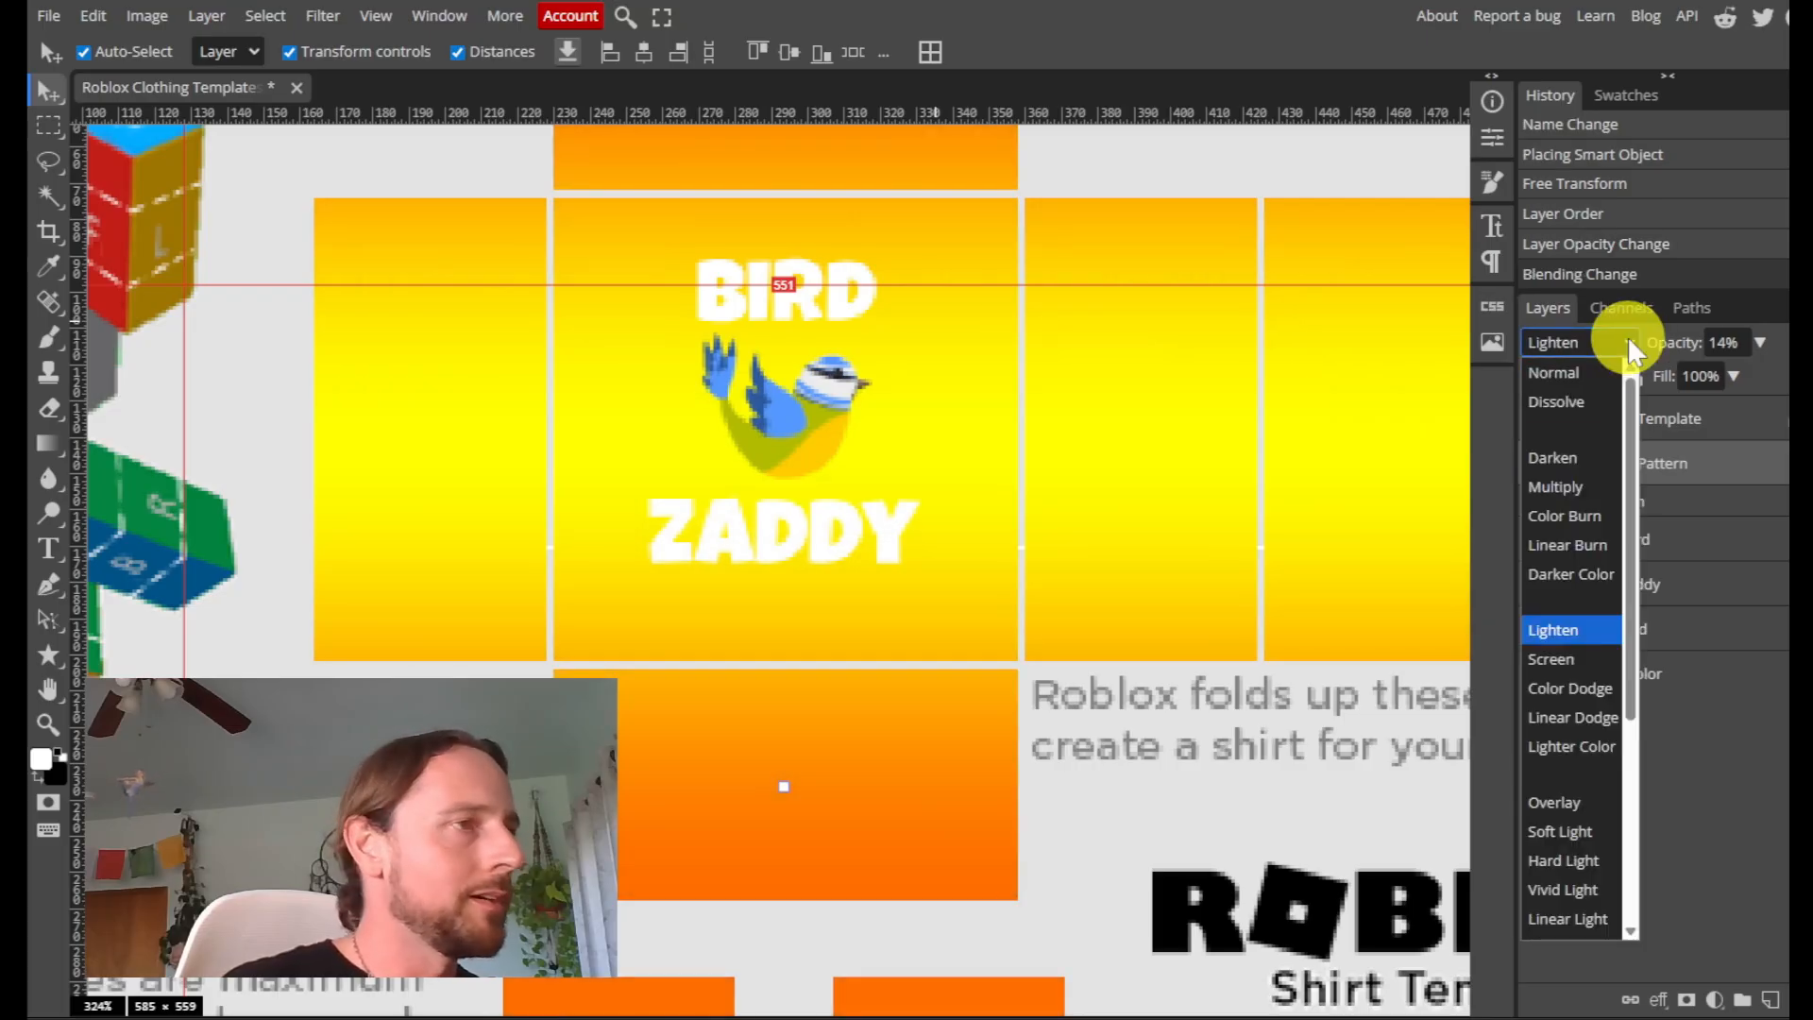
{"action": "left_click", "coordinate": [1590, 459]}
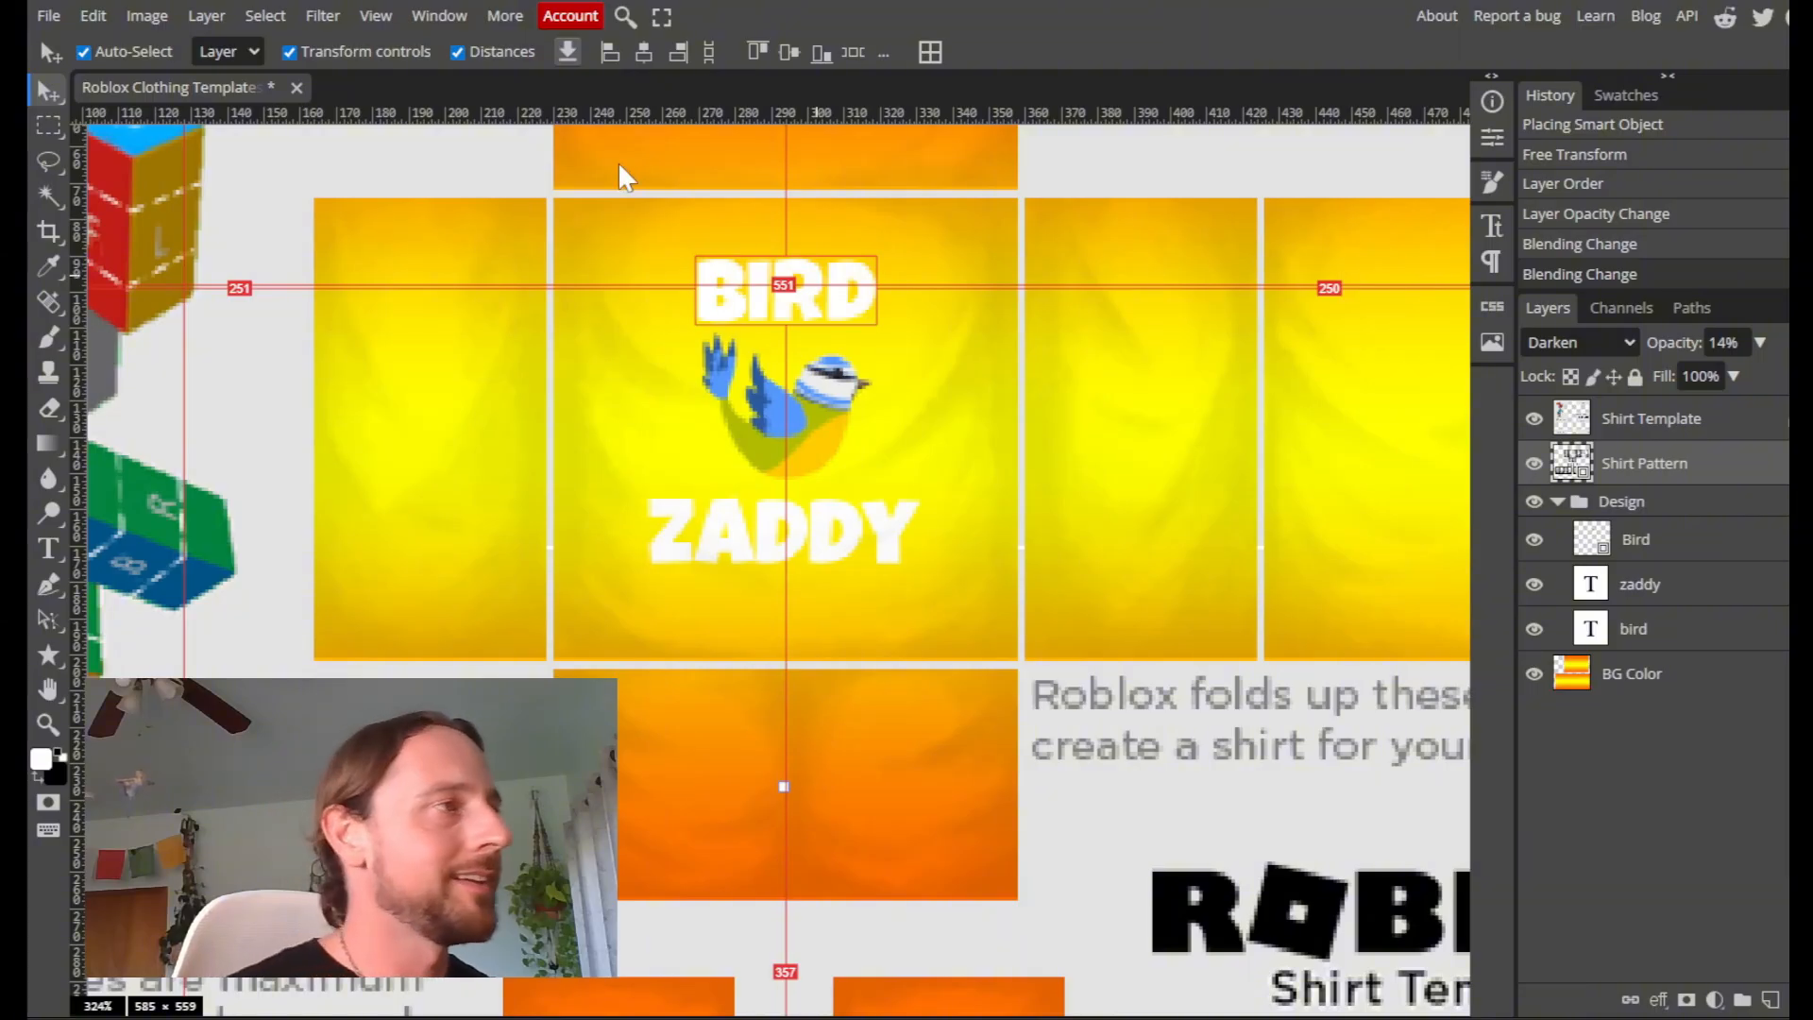
Shift the BG Color layer slightly and move it back so its gradient fills the torso and arm panels
{"action": "left_click", "coordinate": [1198, 356]}
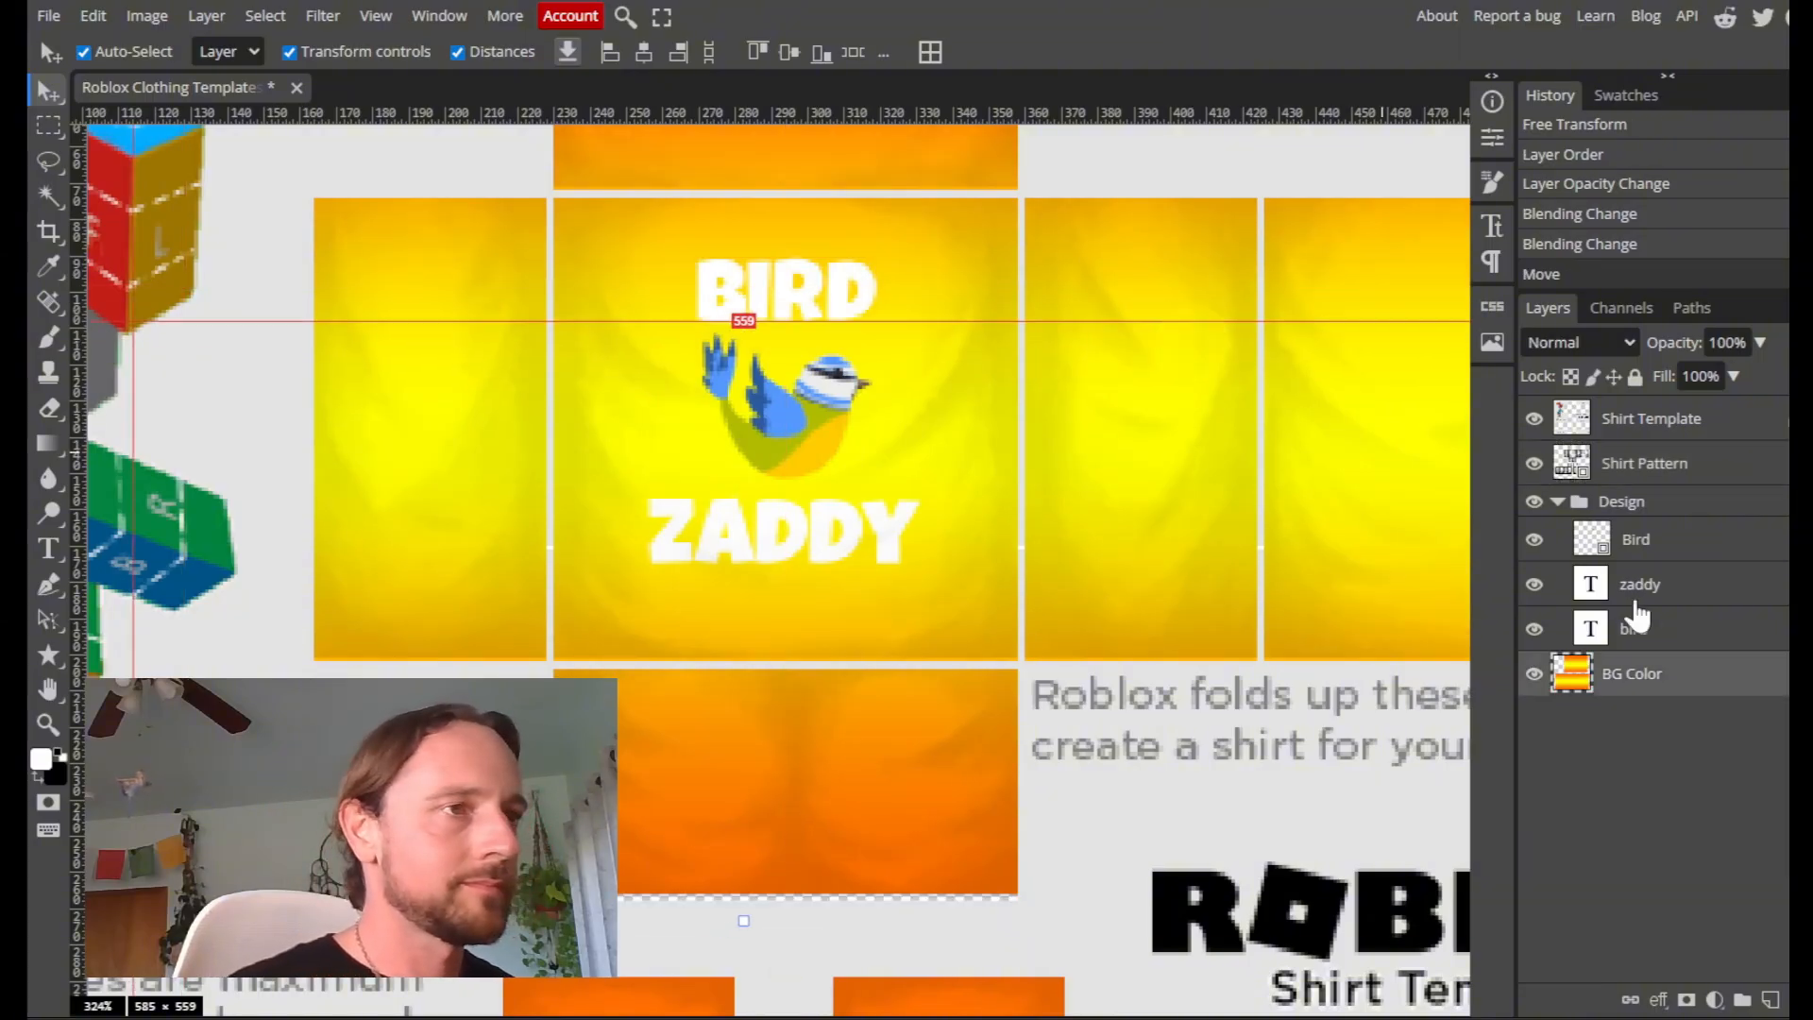
{"action": "key", "text": "ctrl+minus"}
{"action": "key", "text": "ctrl+minus"}
{"action": "key", "text": "ctrl+minus"}
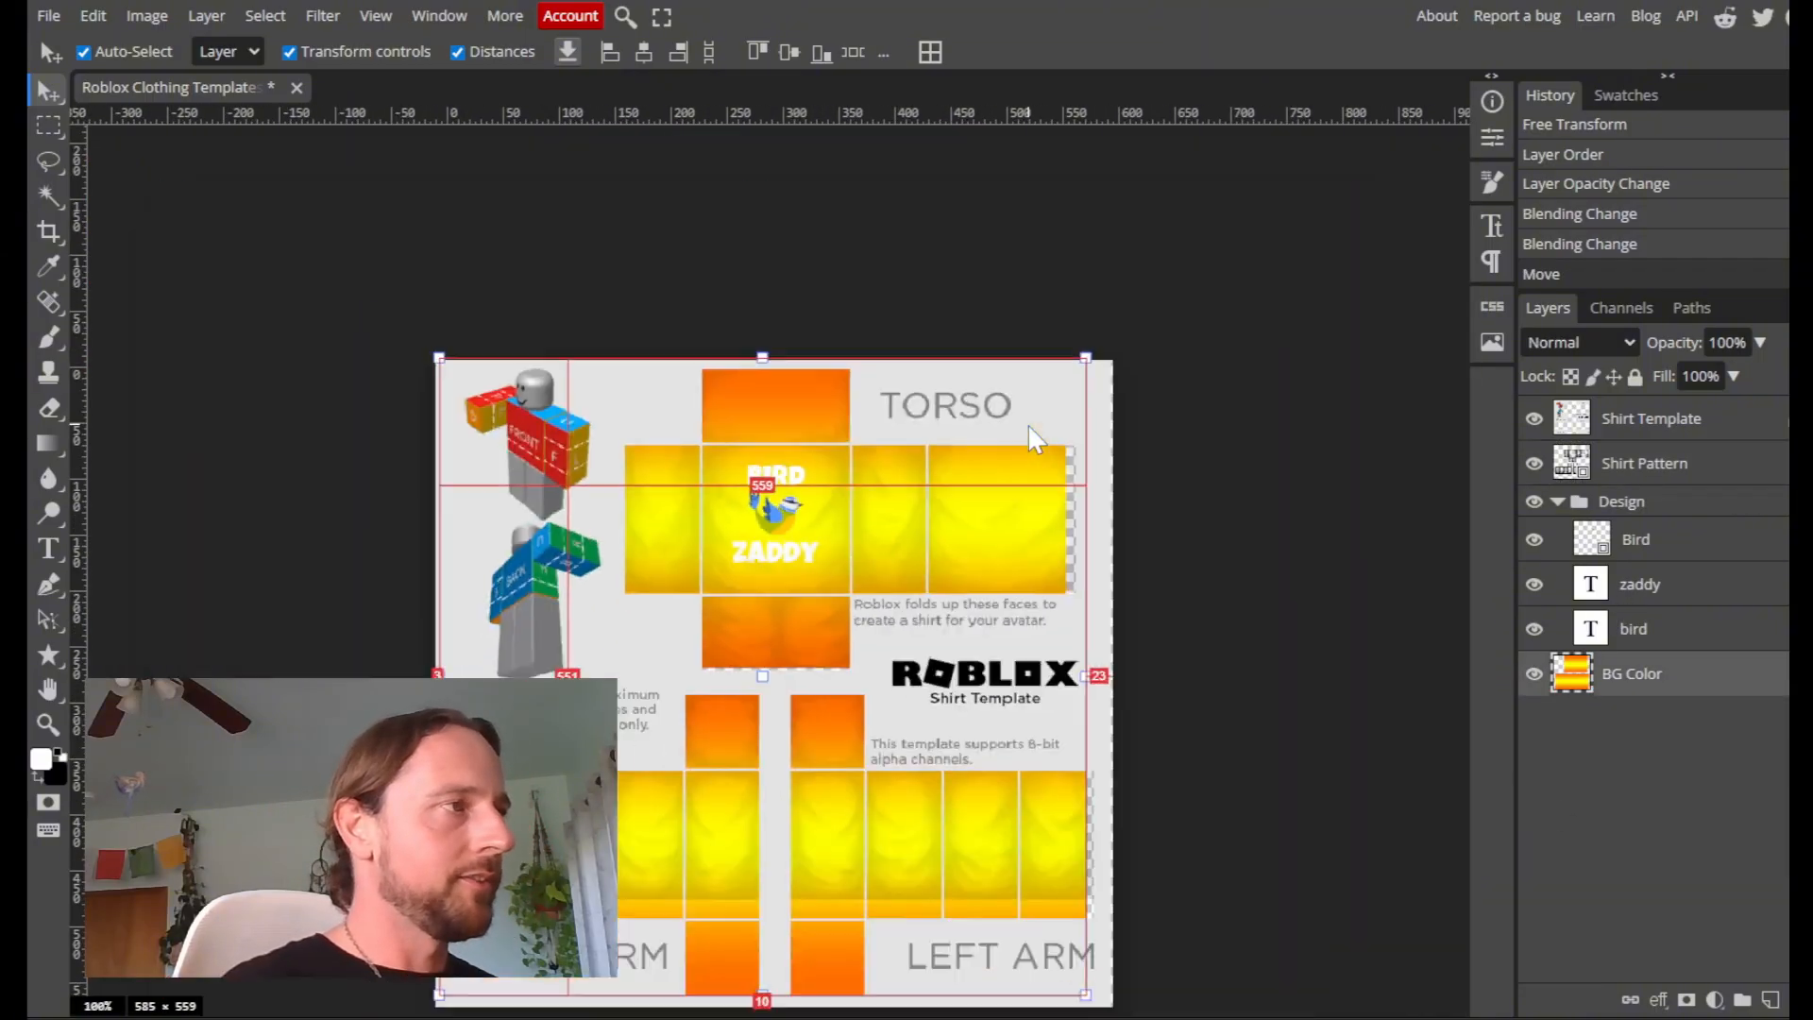
{"action": "left_click", "coordinate": [1261, 597]}
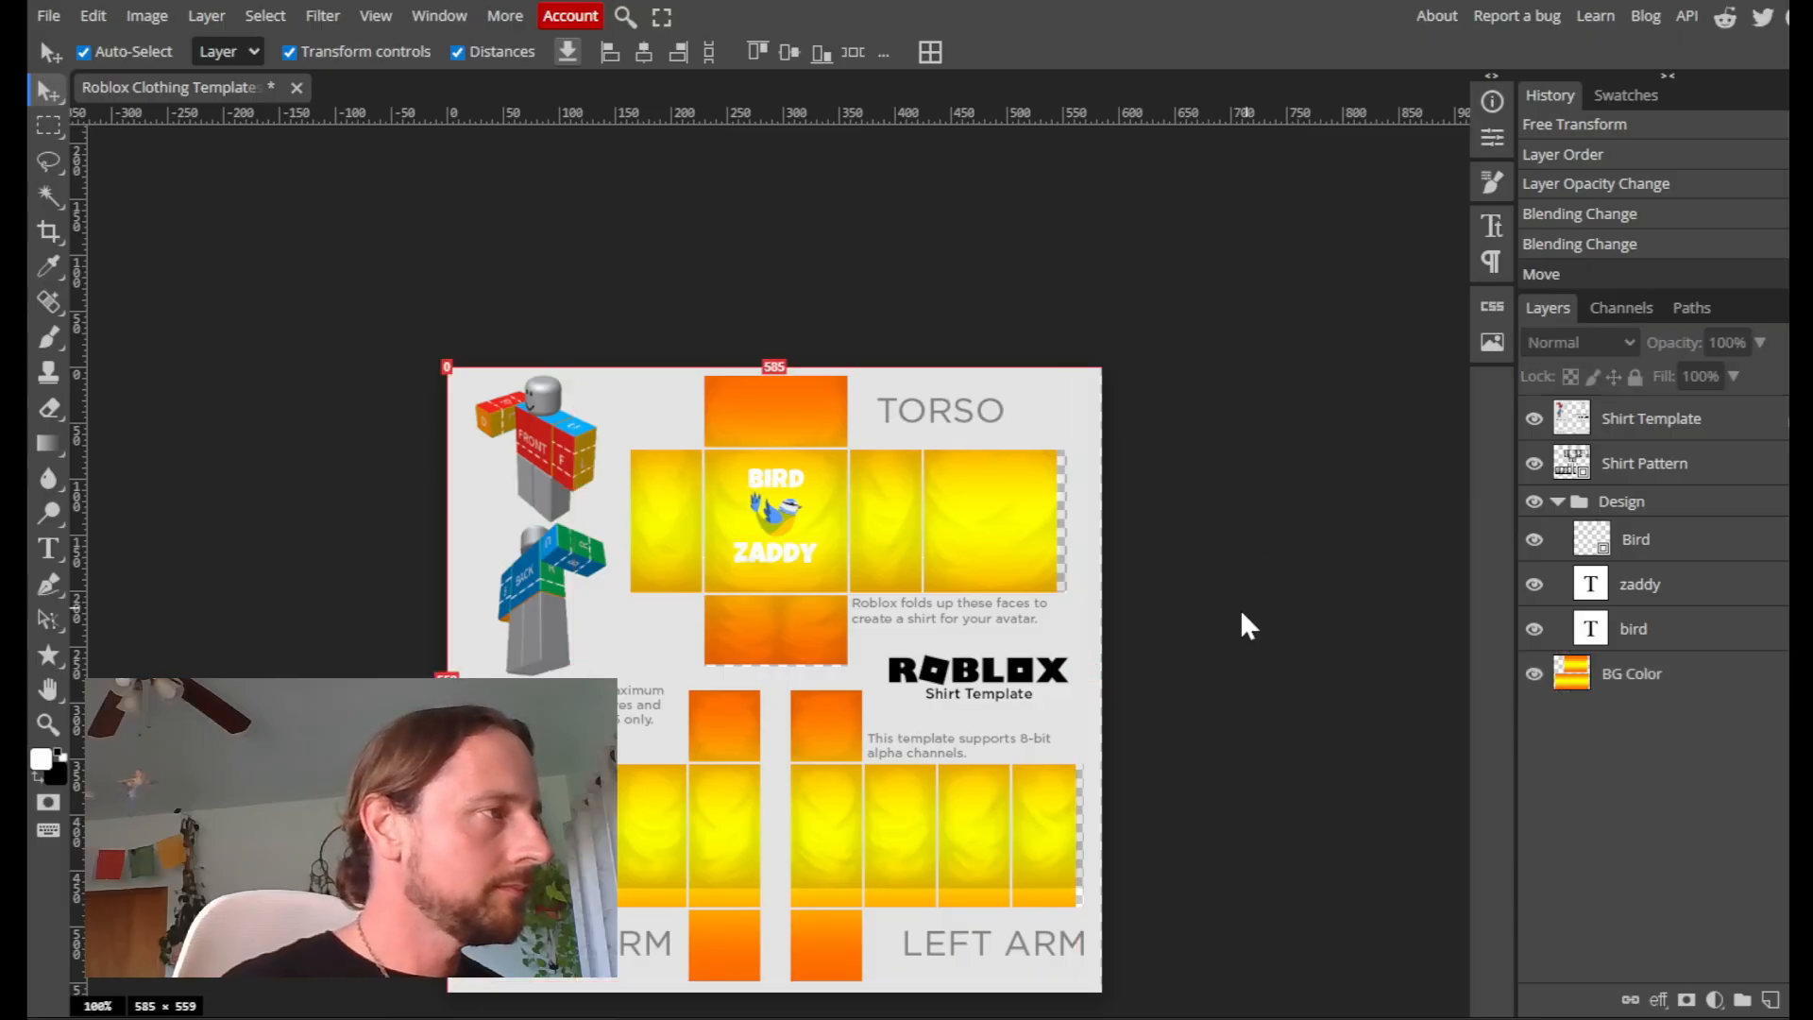
{"action": "scroll", "coordinate": [1238, 610], "scroll_direction": "down", "scroll_amount": 2}
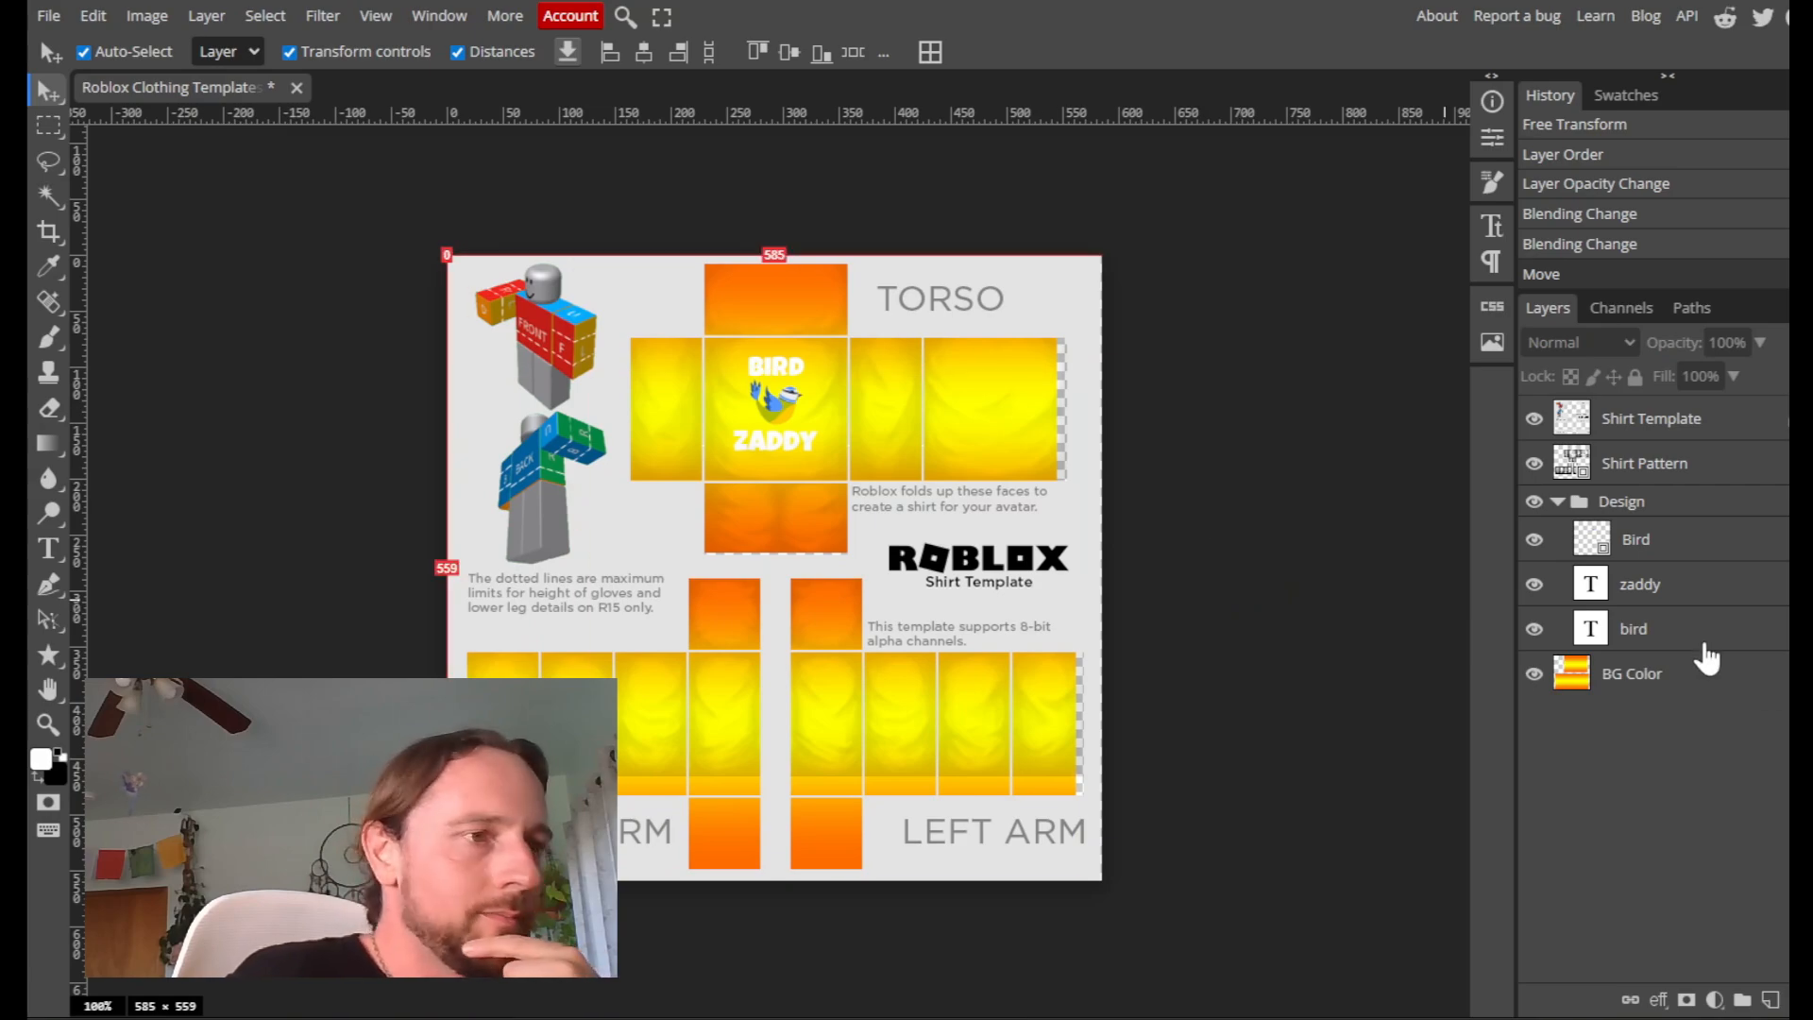
{"action": "left_click", "coordinate": [1641, 464]}
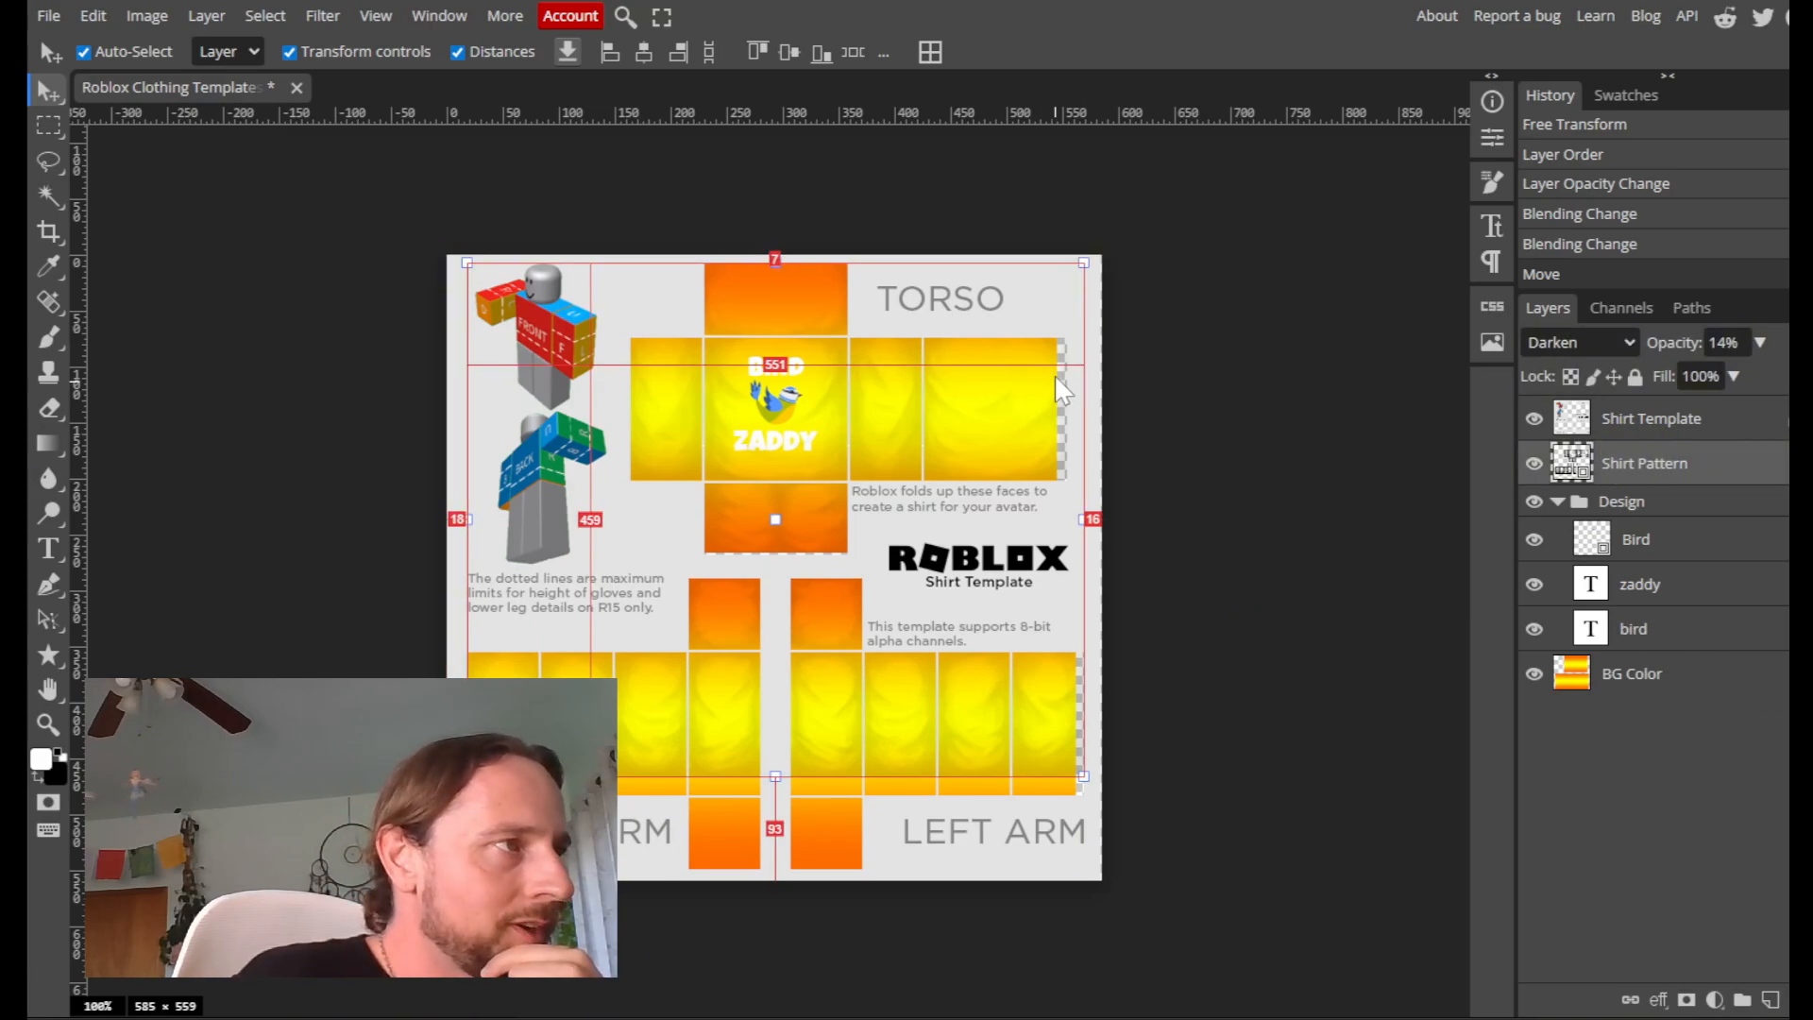
{"action": "left_click_drag", "start_coordinate": [993, 389], "coordinate": [1003, 383]}
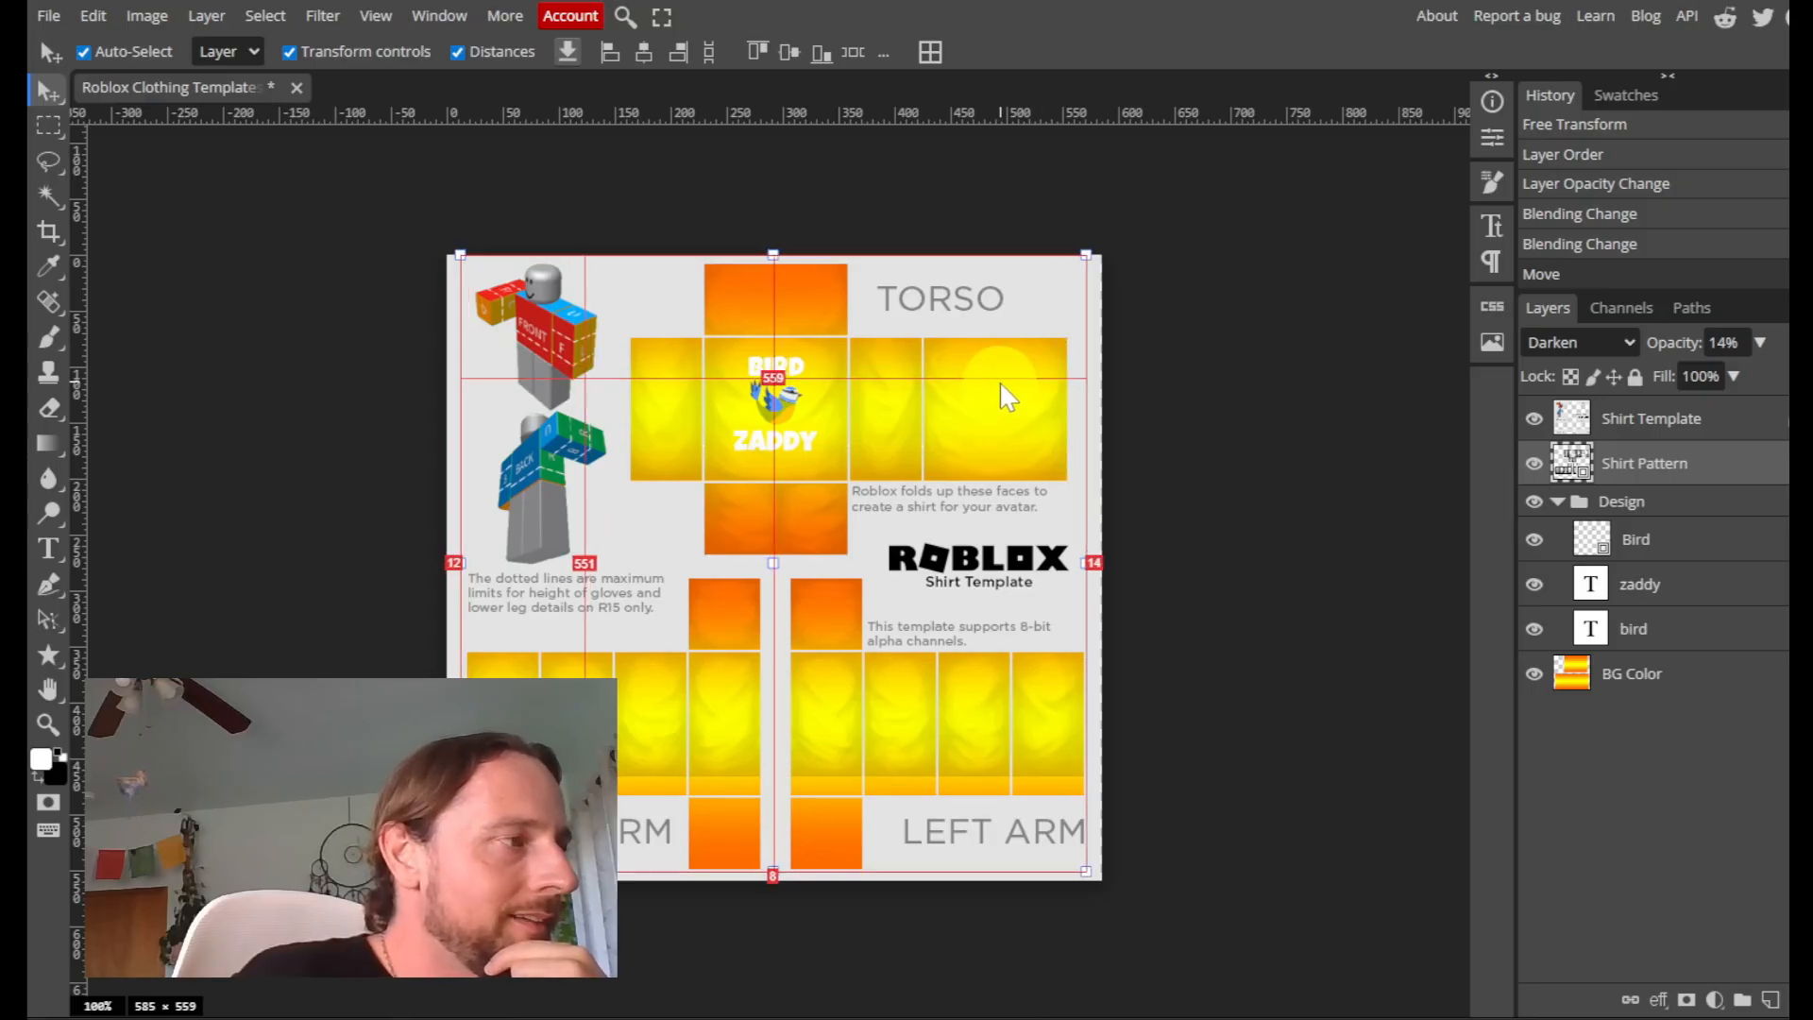
{"action": "left_click", "coordinate": [1643, 674]}
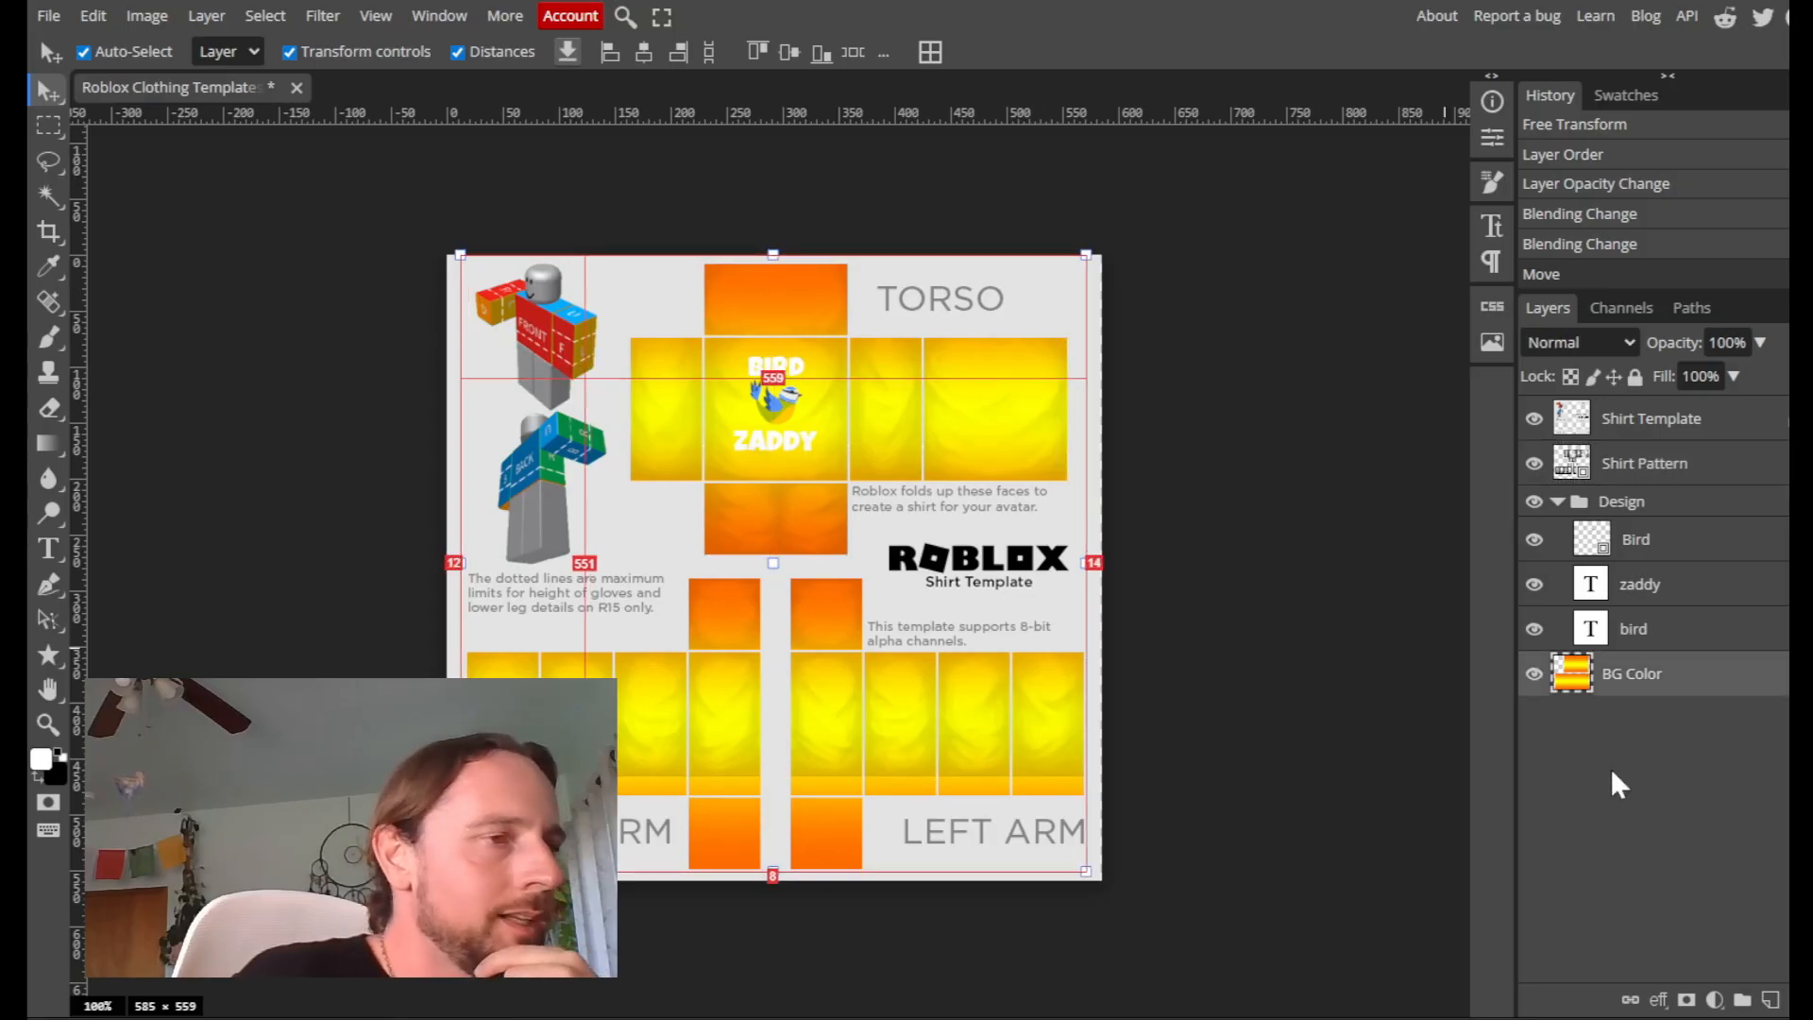
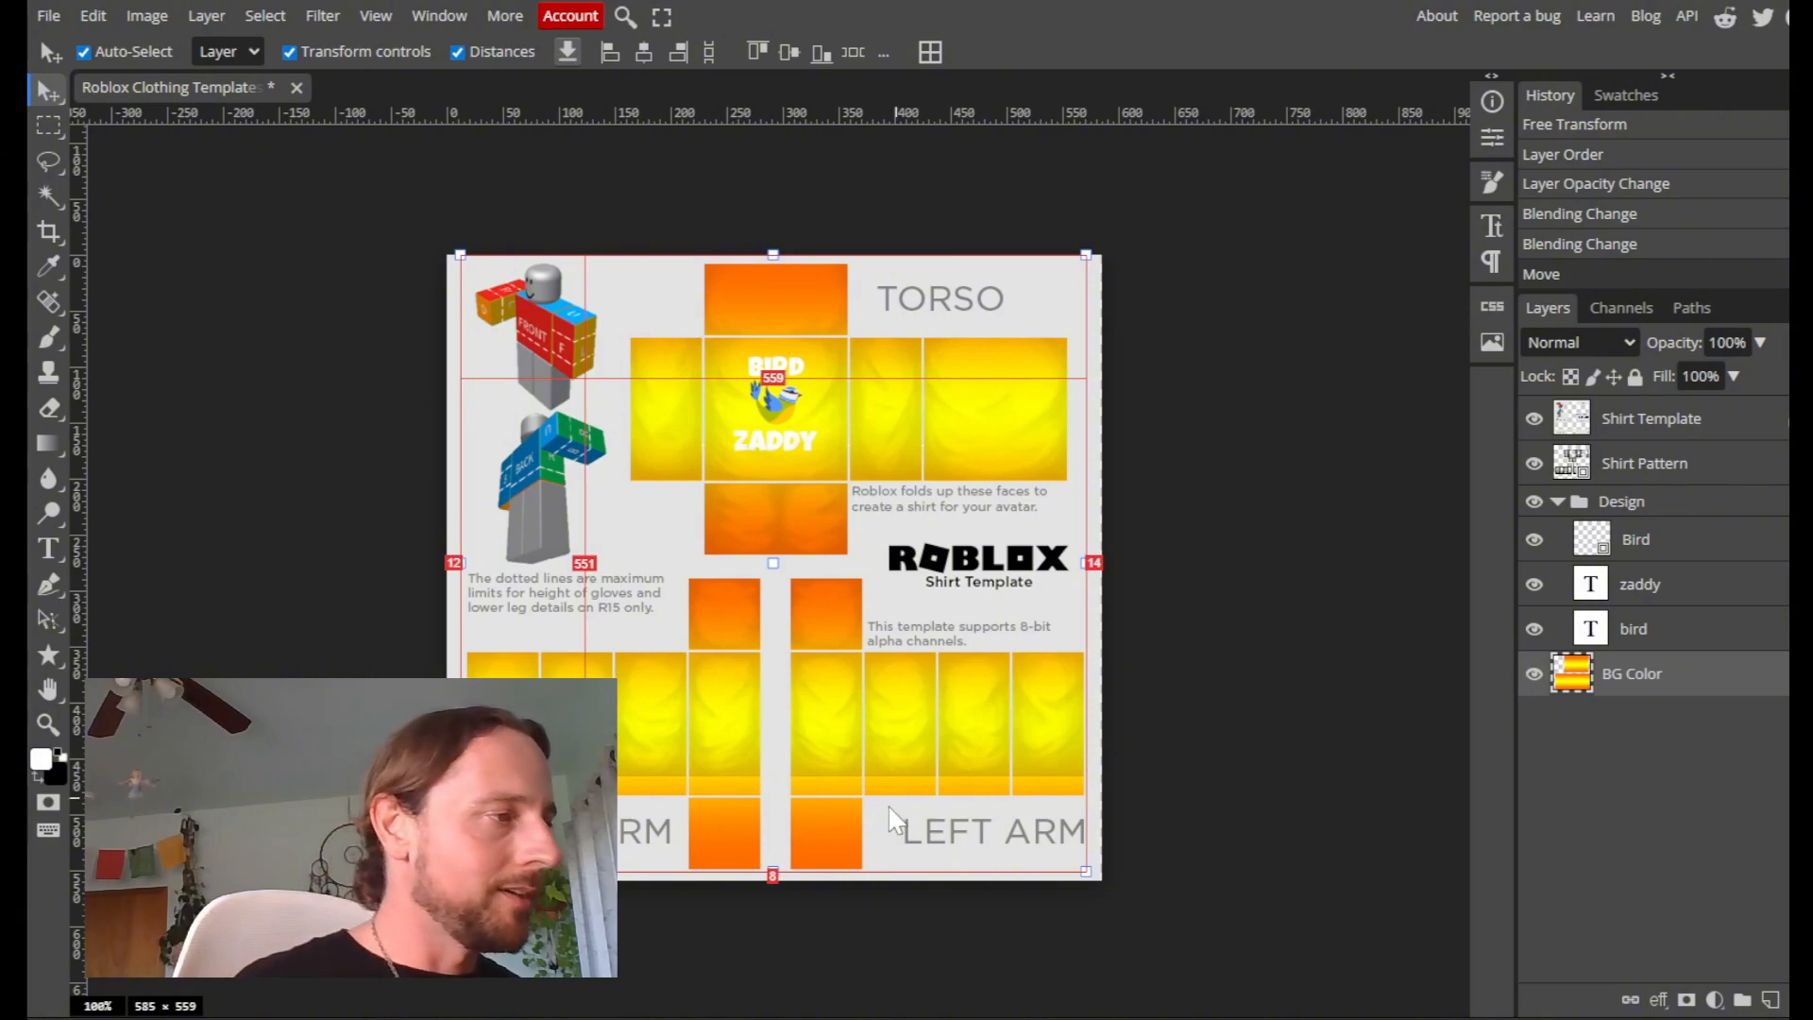
Try moving the BG Color layer up and to the right of the panels, and undo the move
{"action": "left_click_drag", "start_coordinate": [895, 820], "coordinate": [934, 738]}
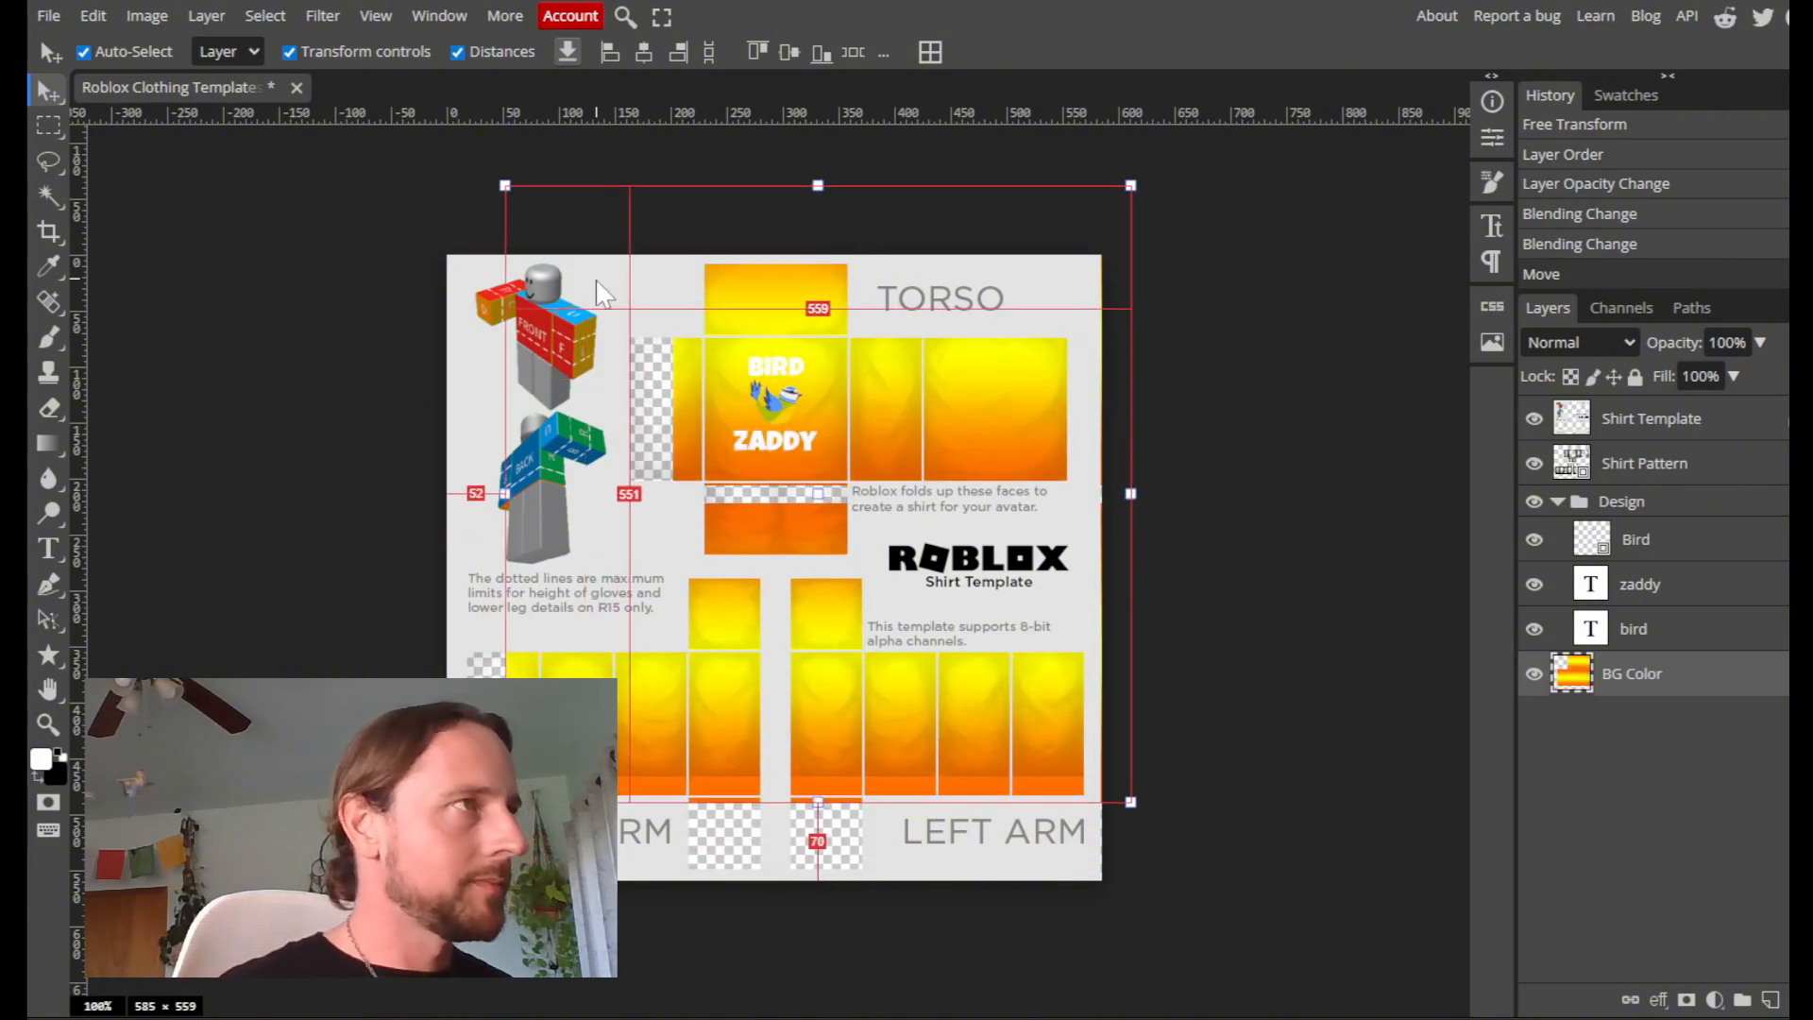
{"action": "left_click", "coordinate": [1286, 633]}
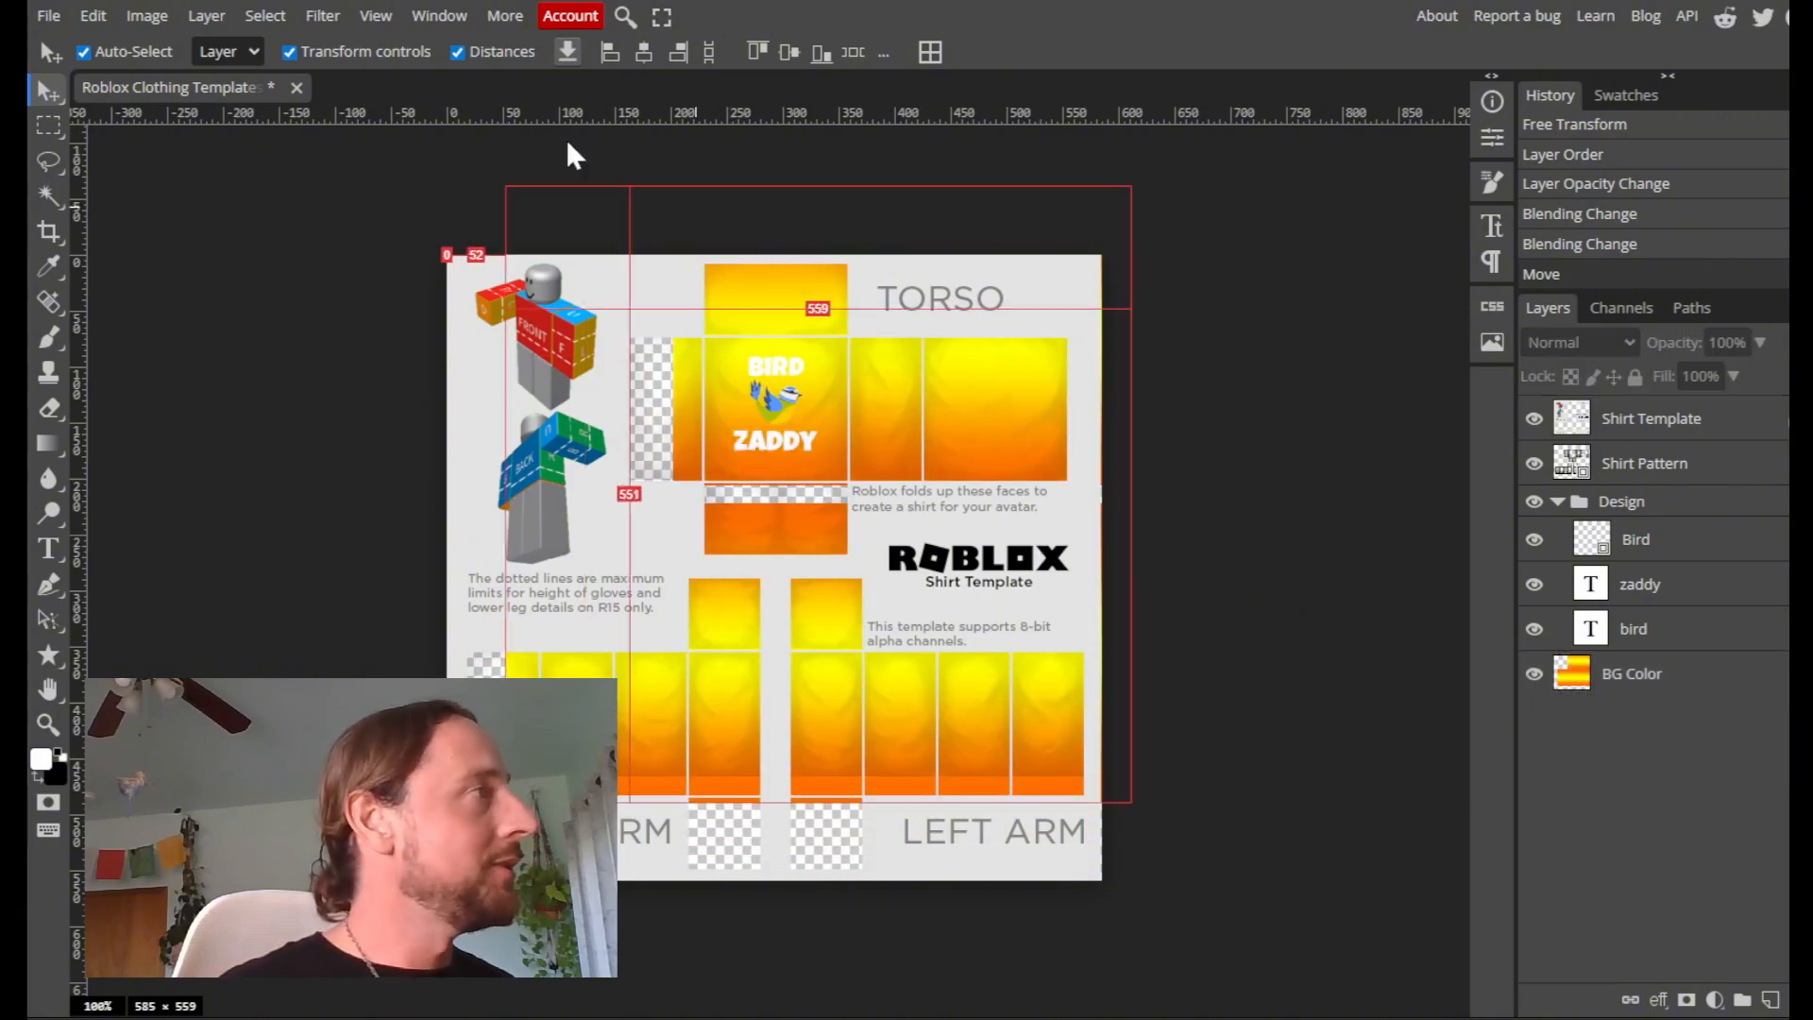
{"action": "left_click", "coordinate": [102, 13]}
{"action": "left_click", "coordinate": [93, 11]}
{"action": "left_click", "coordinate": [93, 12]}
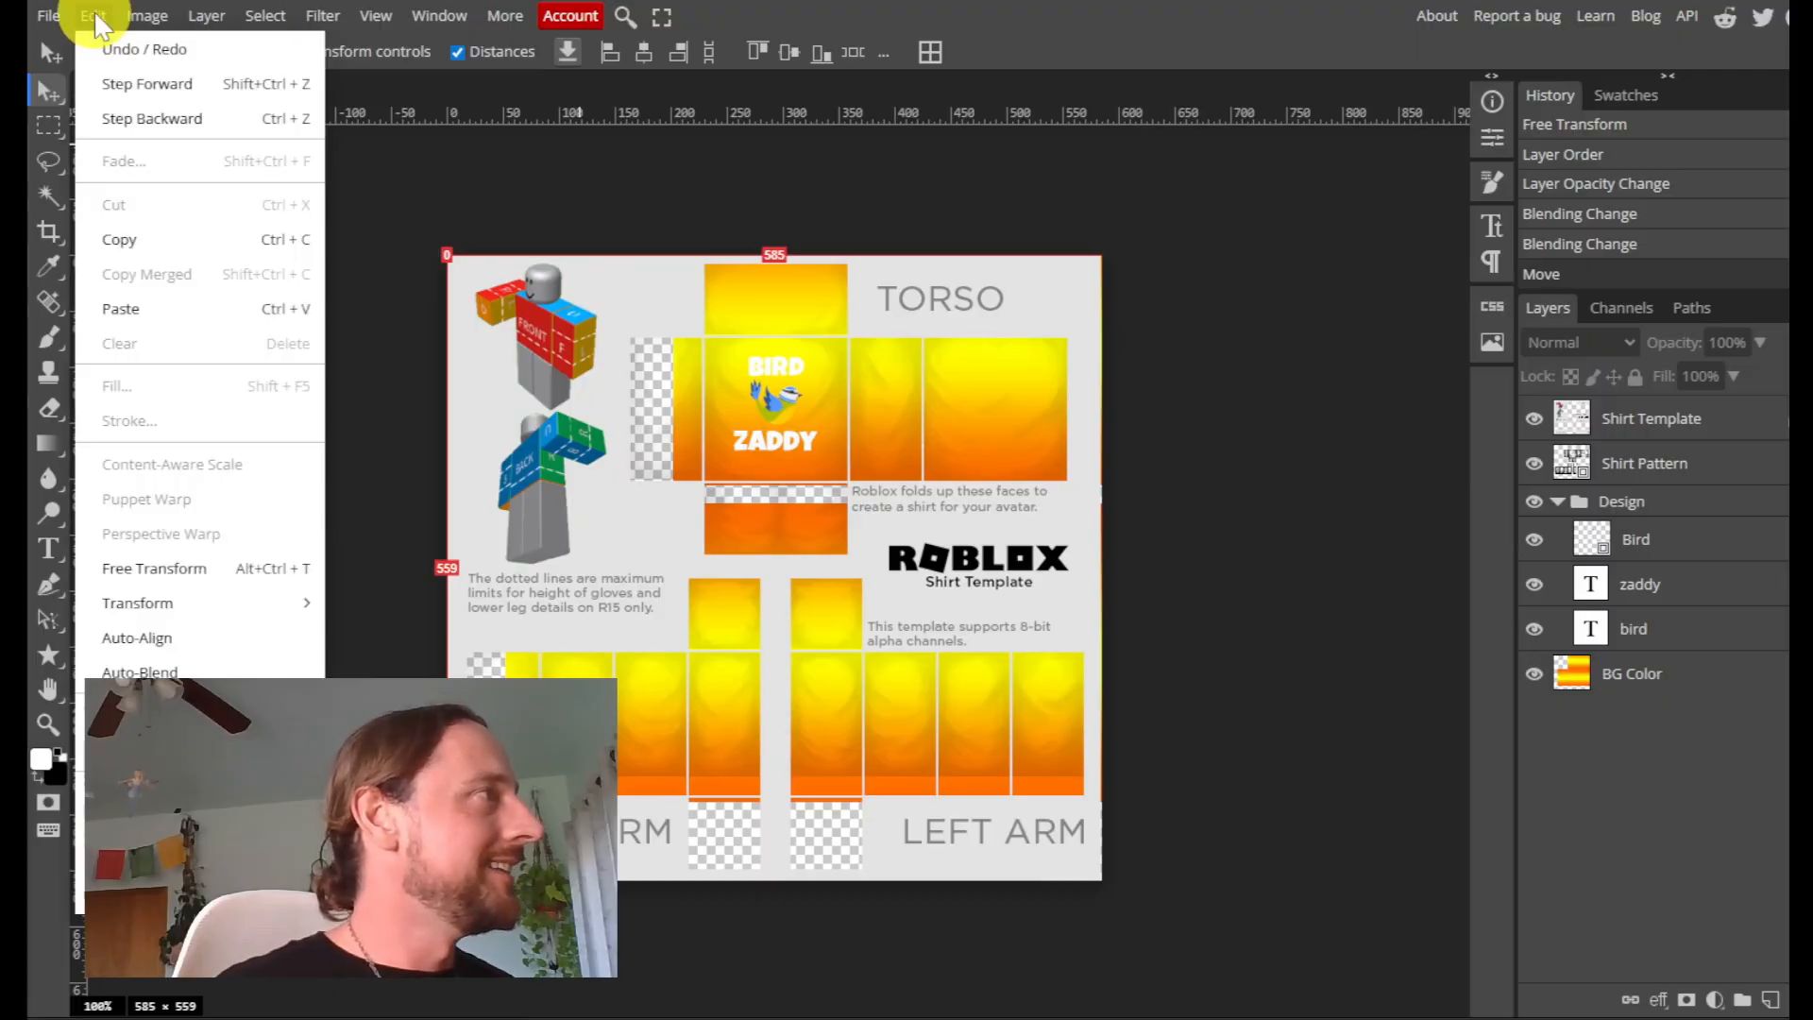
{"action": "left_click", "coordinate": [118, 49]}
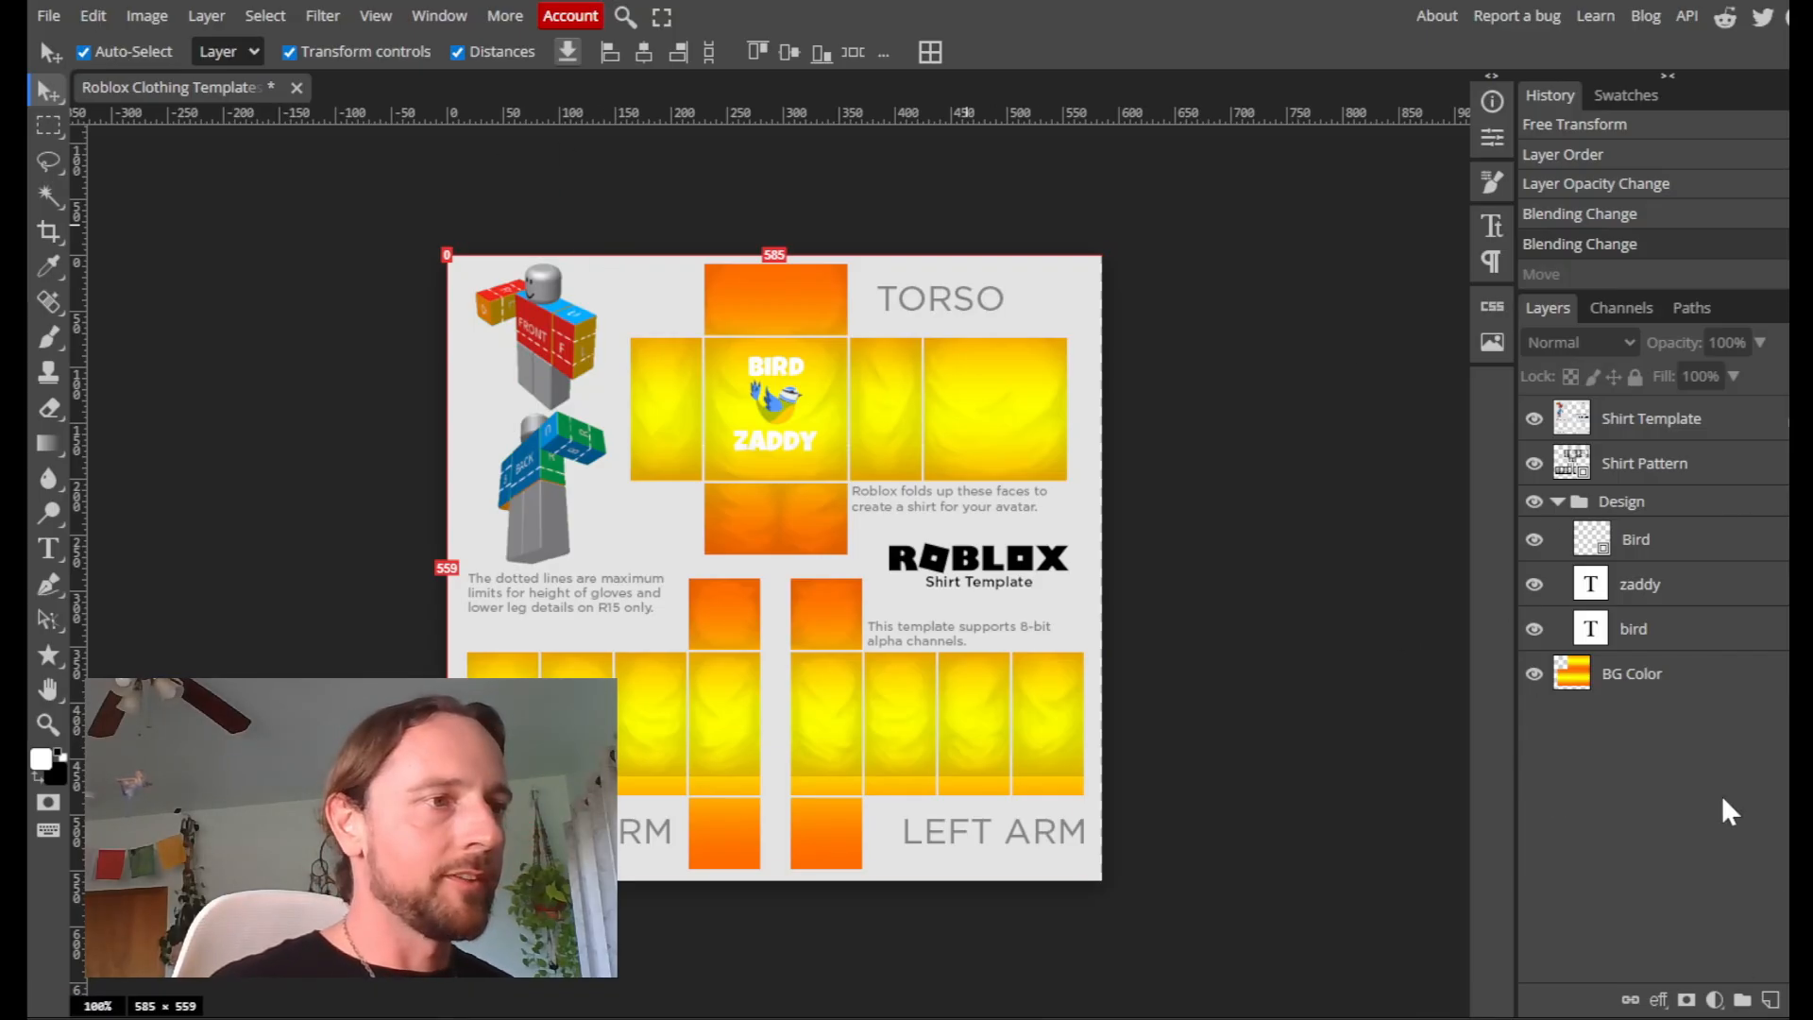
Lock the Shirt Pattern layer
{"action": "left_click", "coordinate": [1637, 466]}
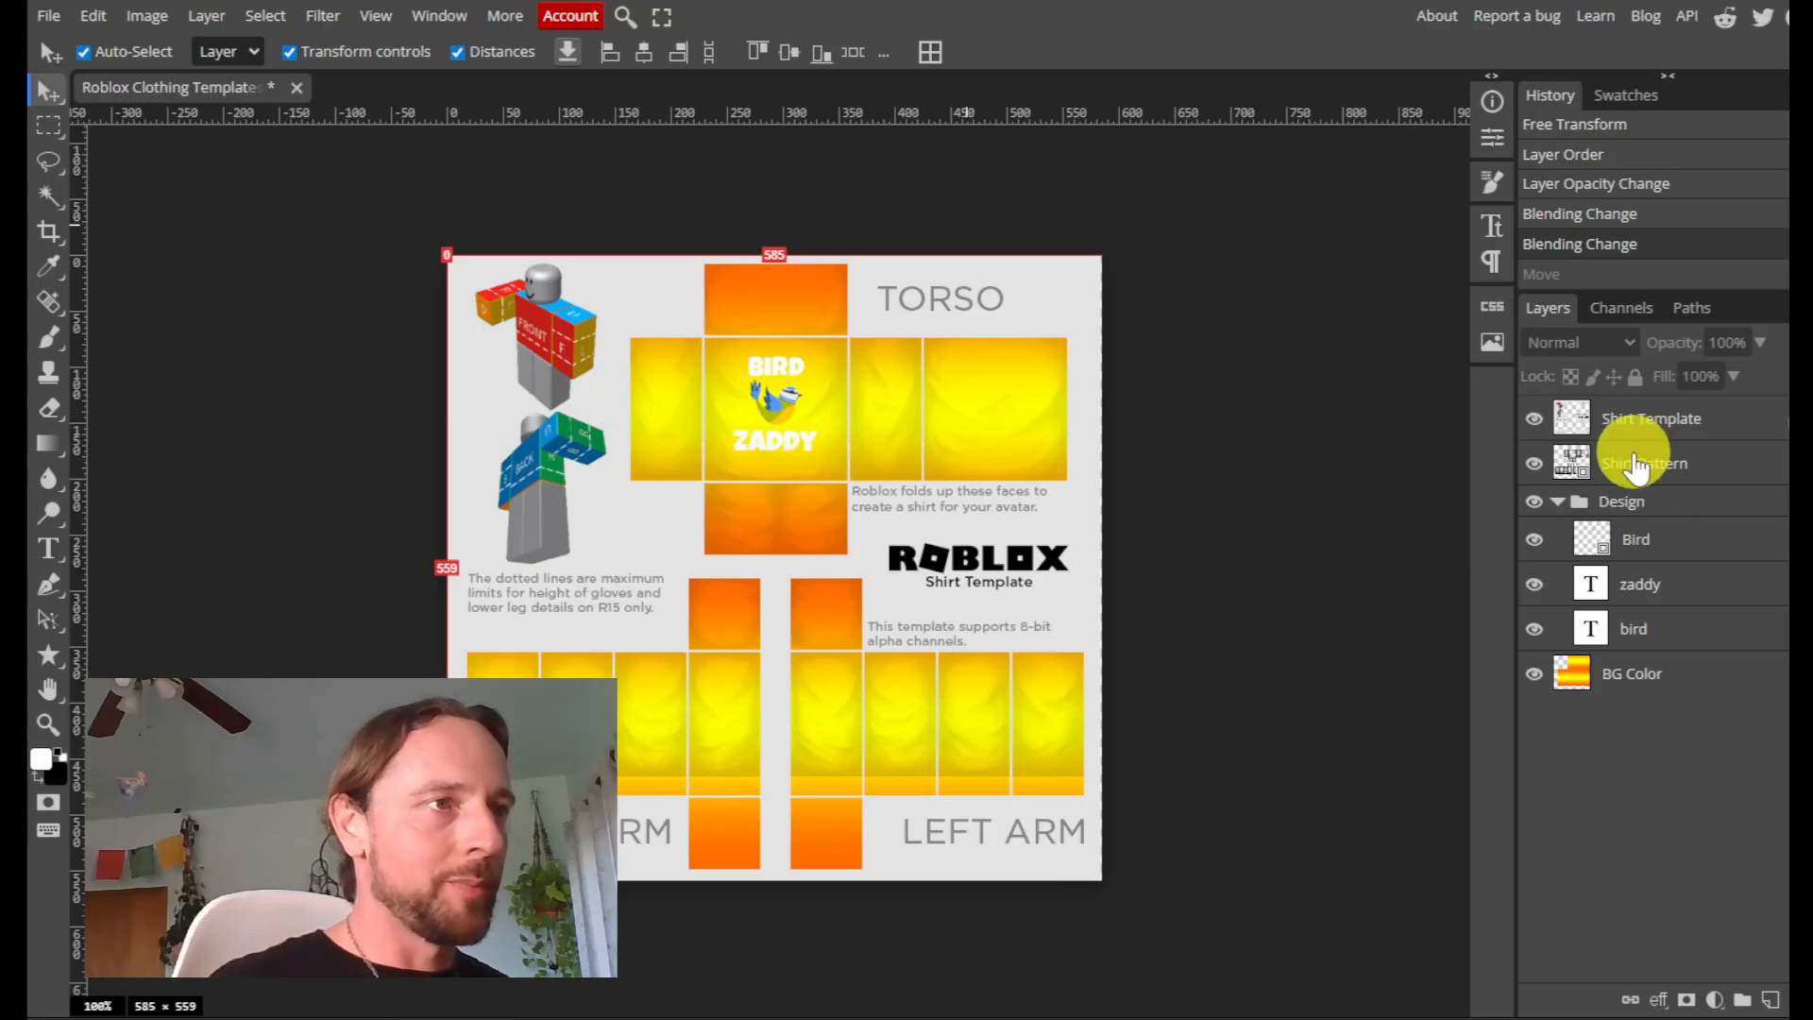
{"action": "left_click", "coordinate": [1616, 382]}
{"action": "left_click", "coordinate": [1271, 769]}
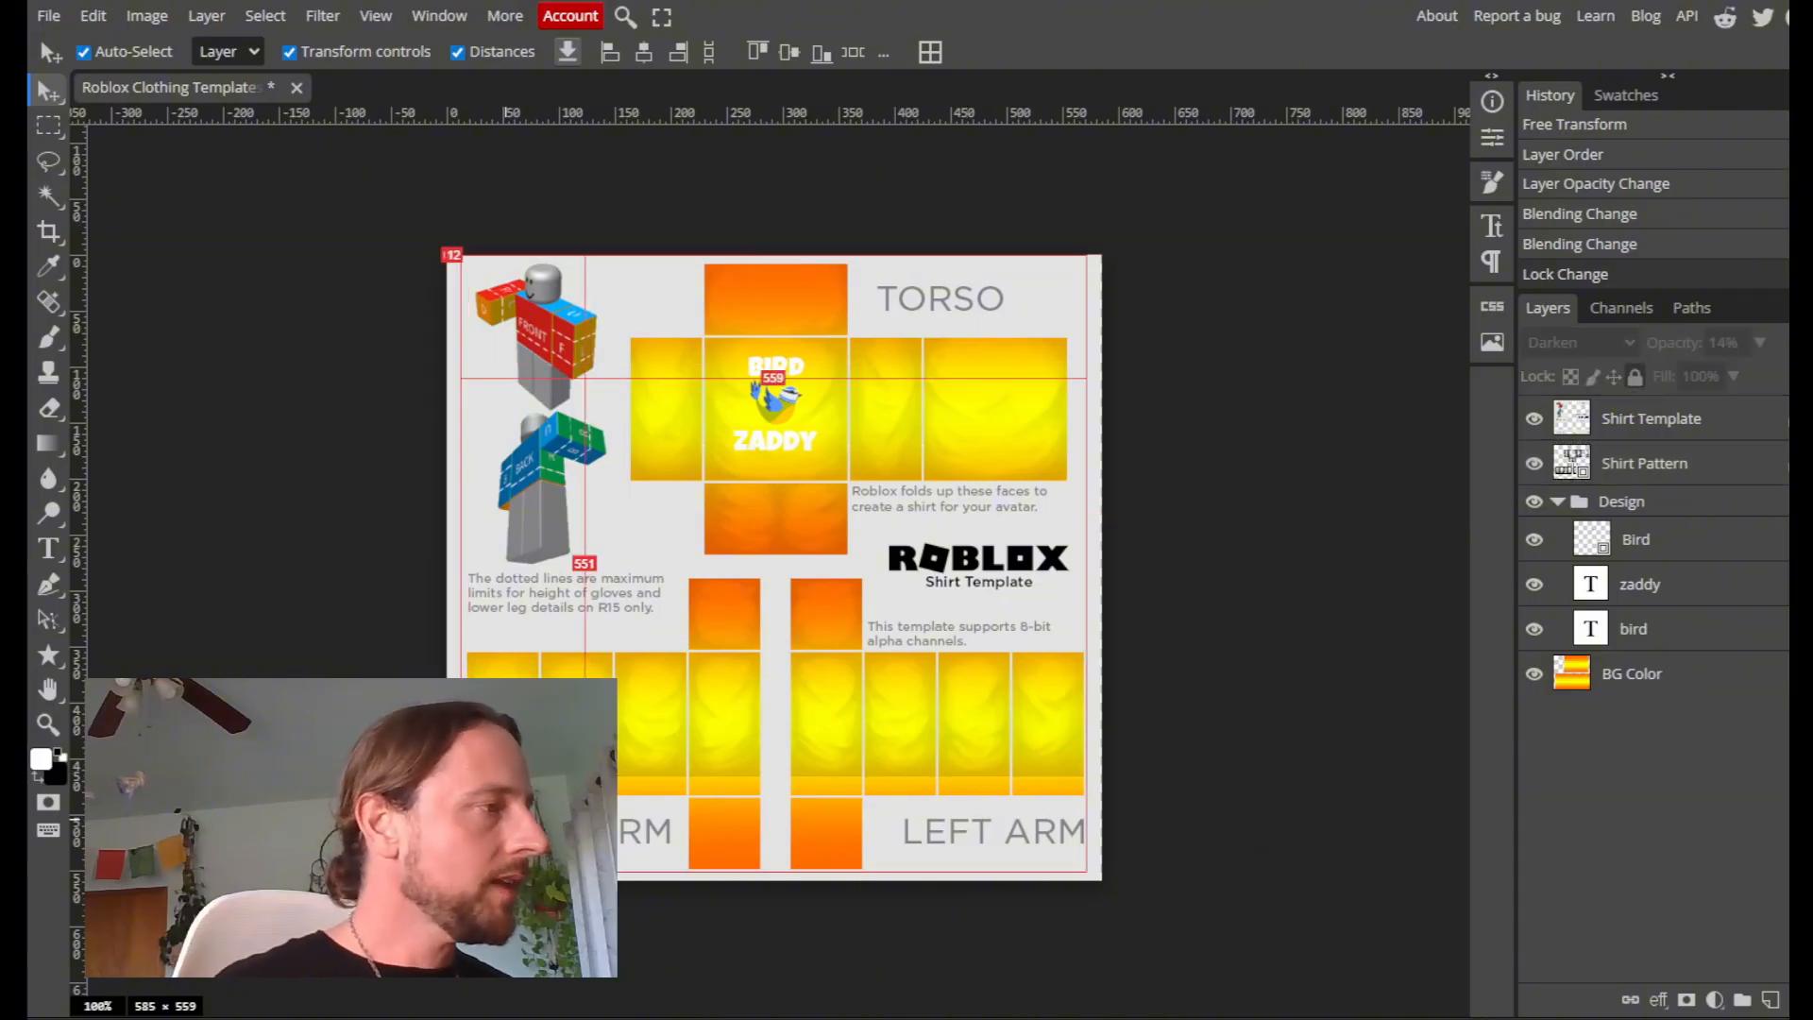
Clear the BG Color gradient below the shaded sleeves of both arms with a rectangular selection across the canvas width, and deselect
{"action": "key", "text": "ctrl+plus"}
{"action": "key", "text": "ctrl+plus"}
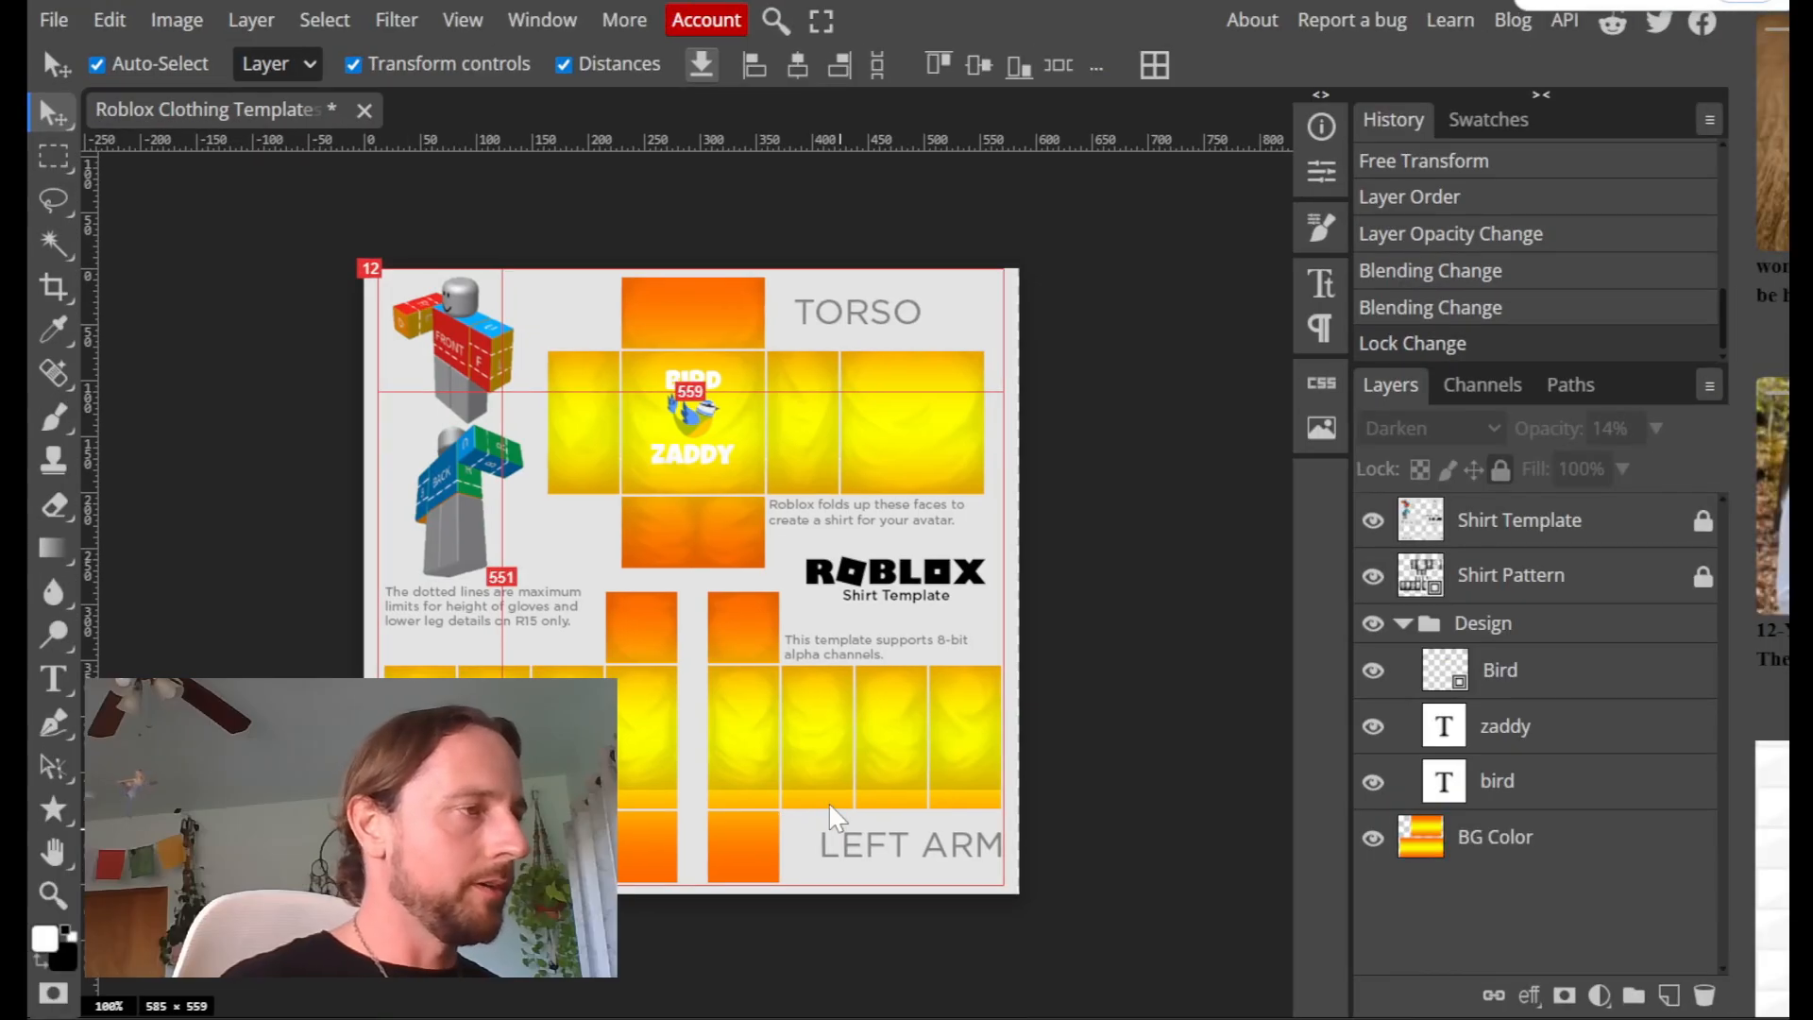
{"action": "left_click", "coordinate": [1141, 666]}
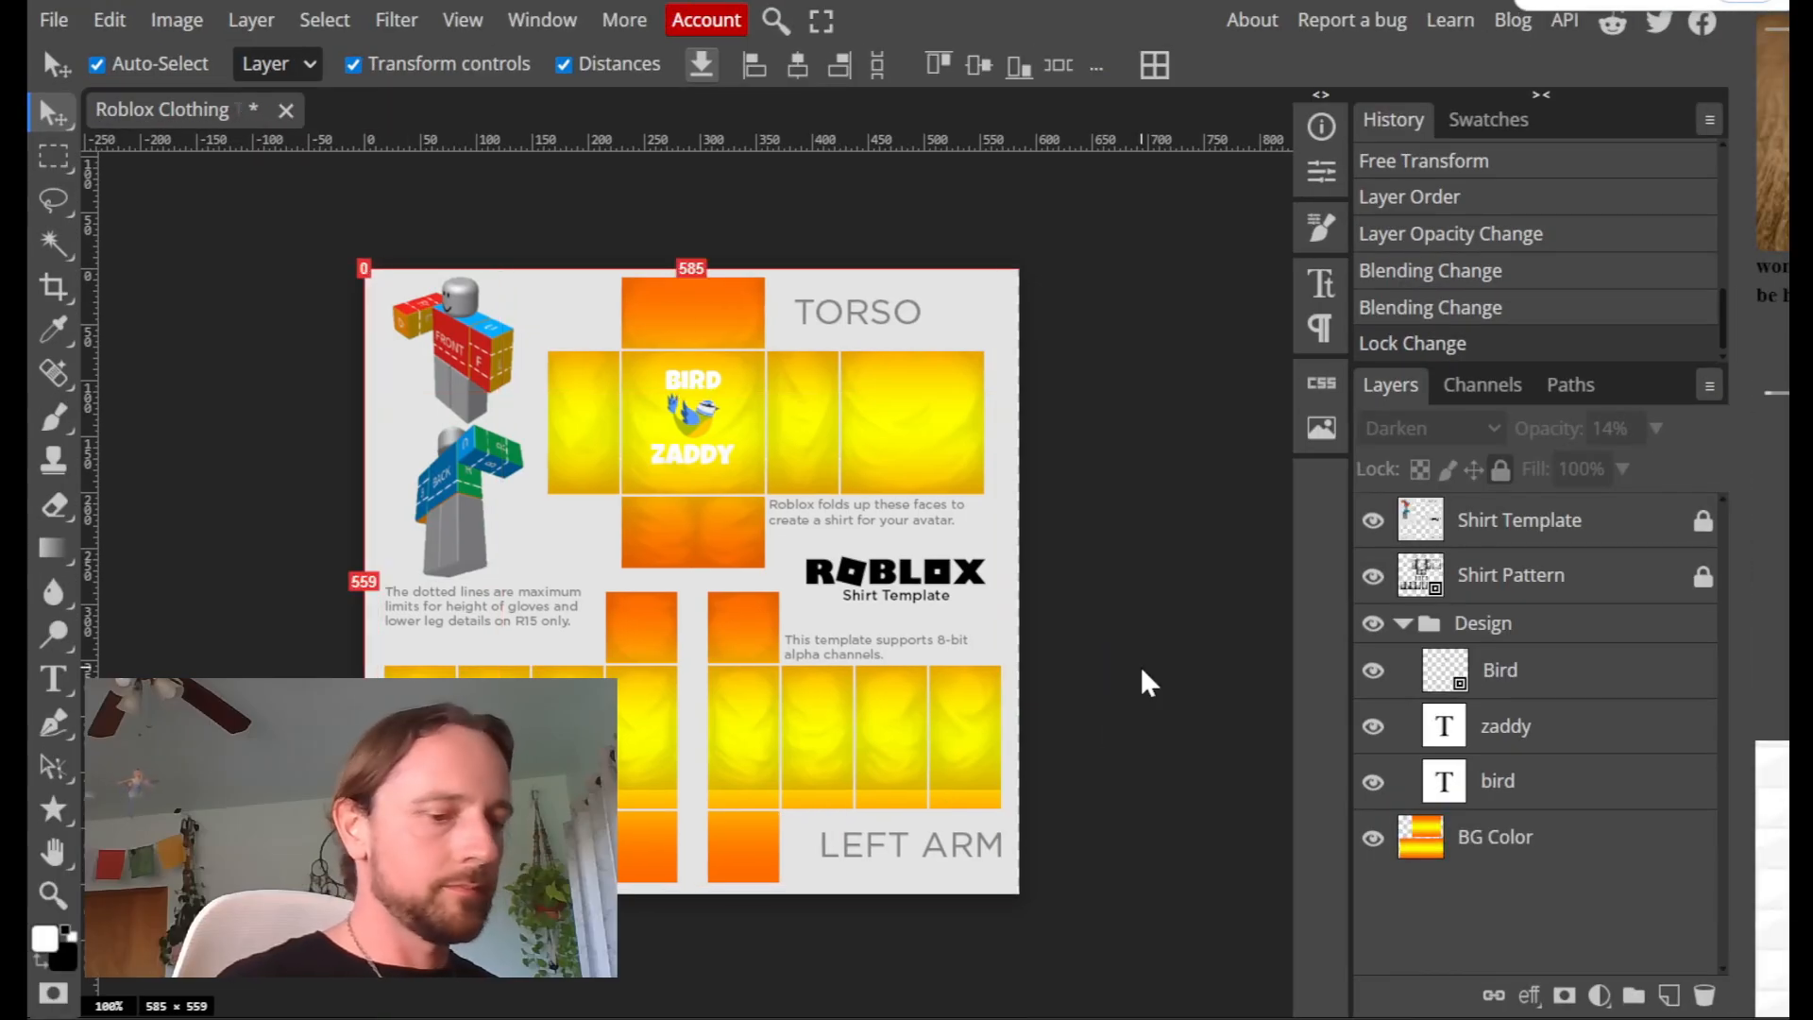
{"action": "key", "text": "ctrl+minus"}
{"action": "key", "text": "ctrl+minus"}
{"action": "key", "text": "ctrl+plus"}
{"action": "key", "text": "ctrl+plus"}
{"action": "key", "text": "ctrl+plus"}
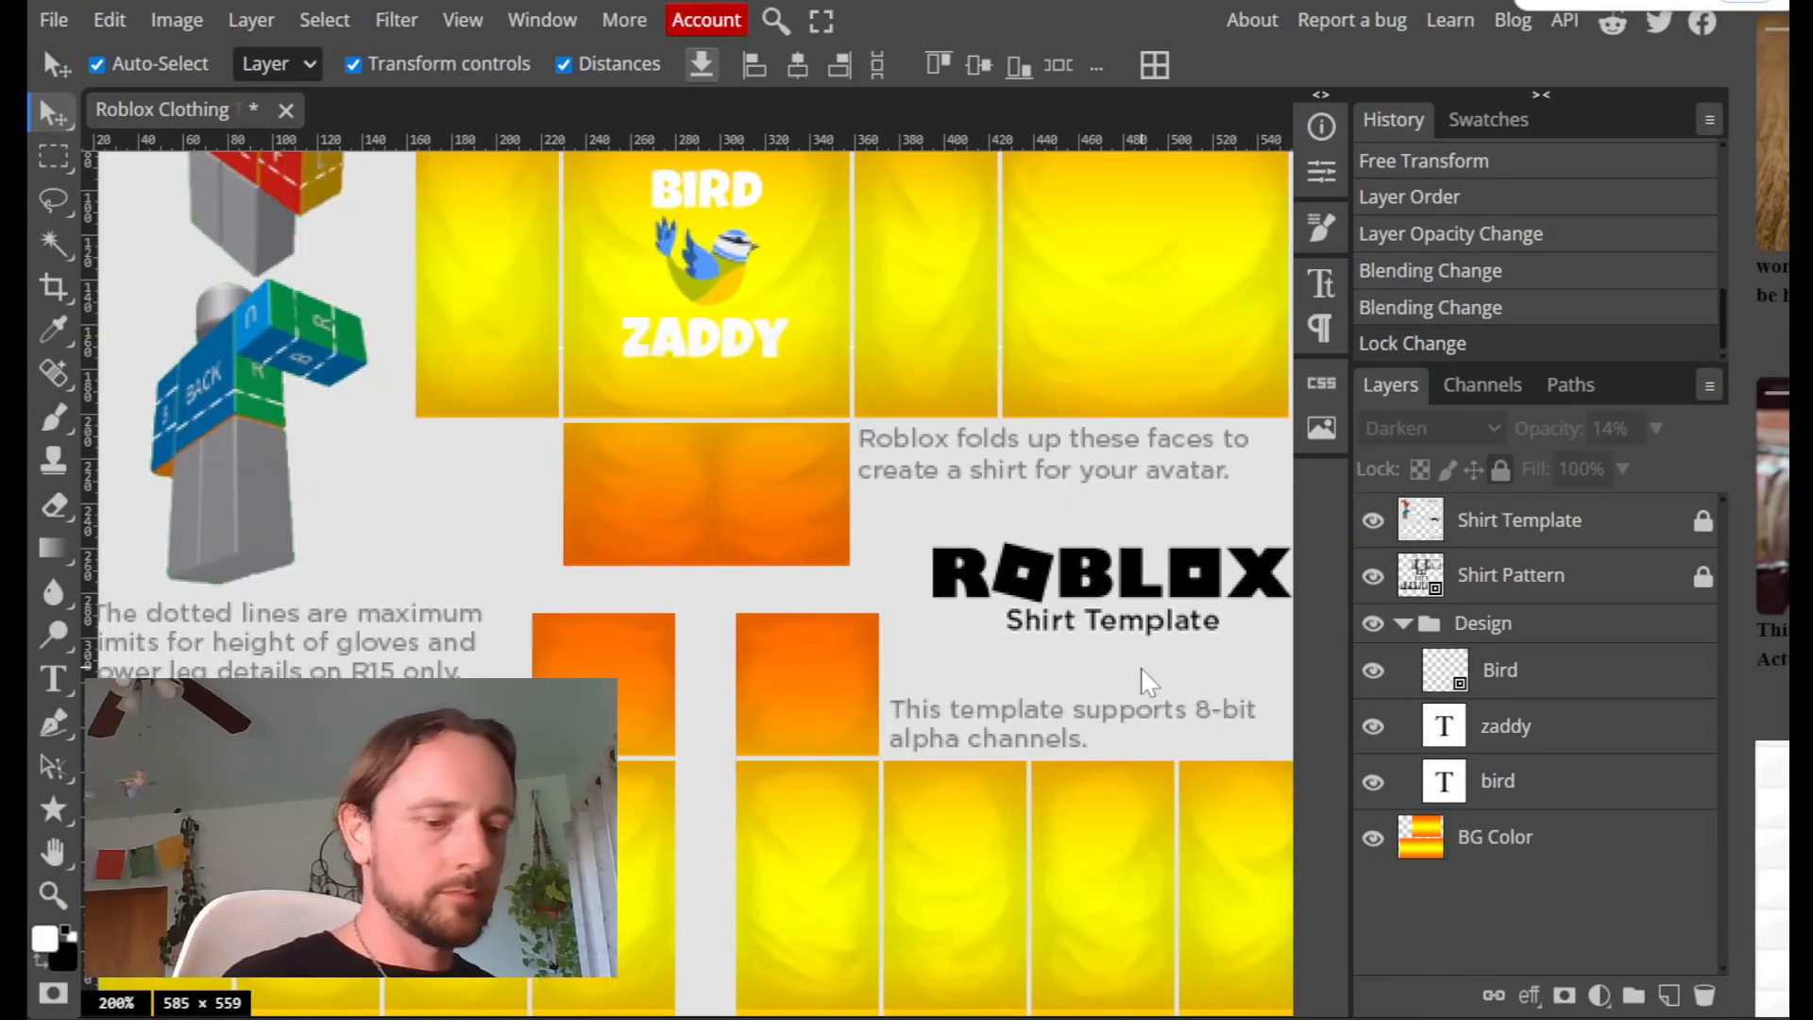
{"action": "left_click", "coordinate": [1753, 8]}
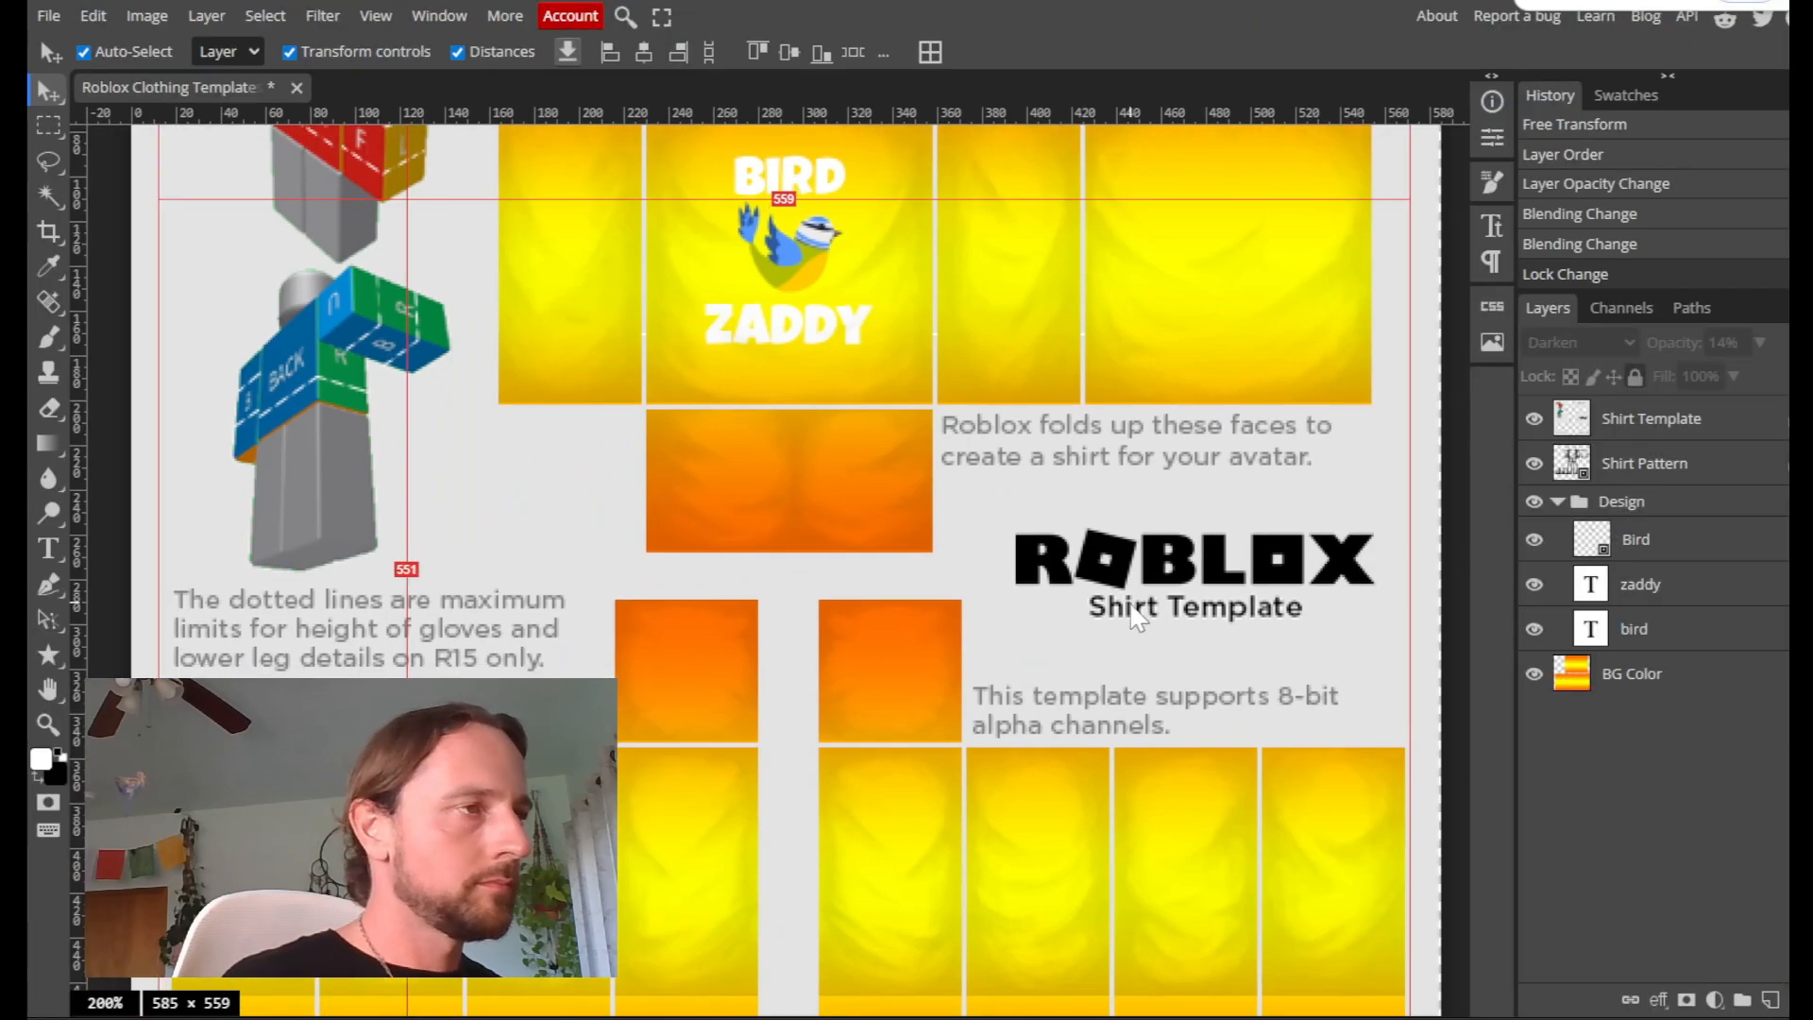
{"action": "scroll", "coordinate": [866, 627], "scroll_direction": "down", "scroll_amount": 5}
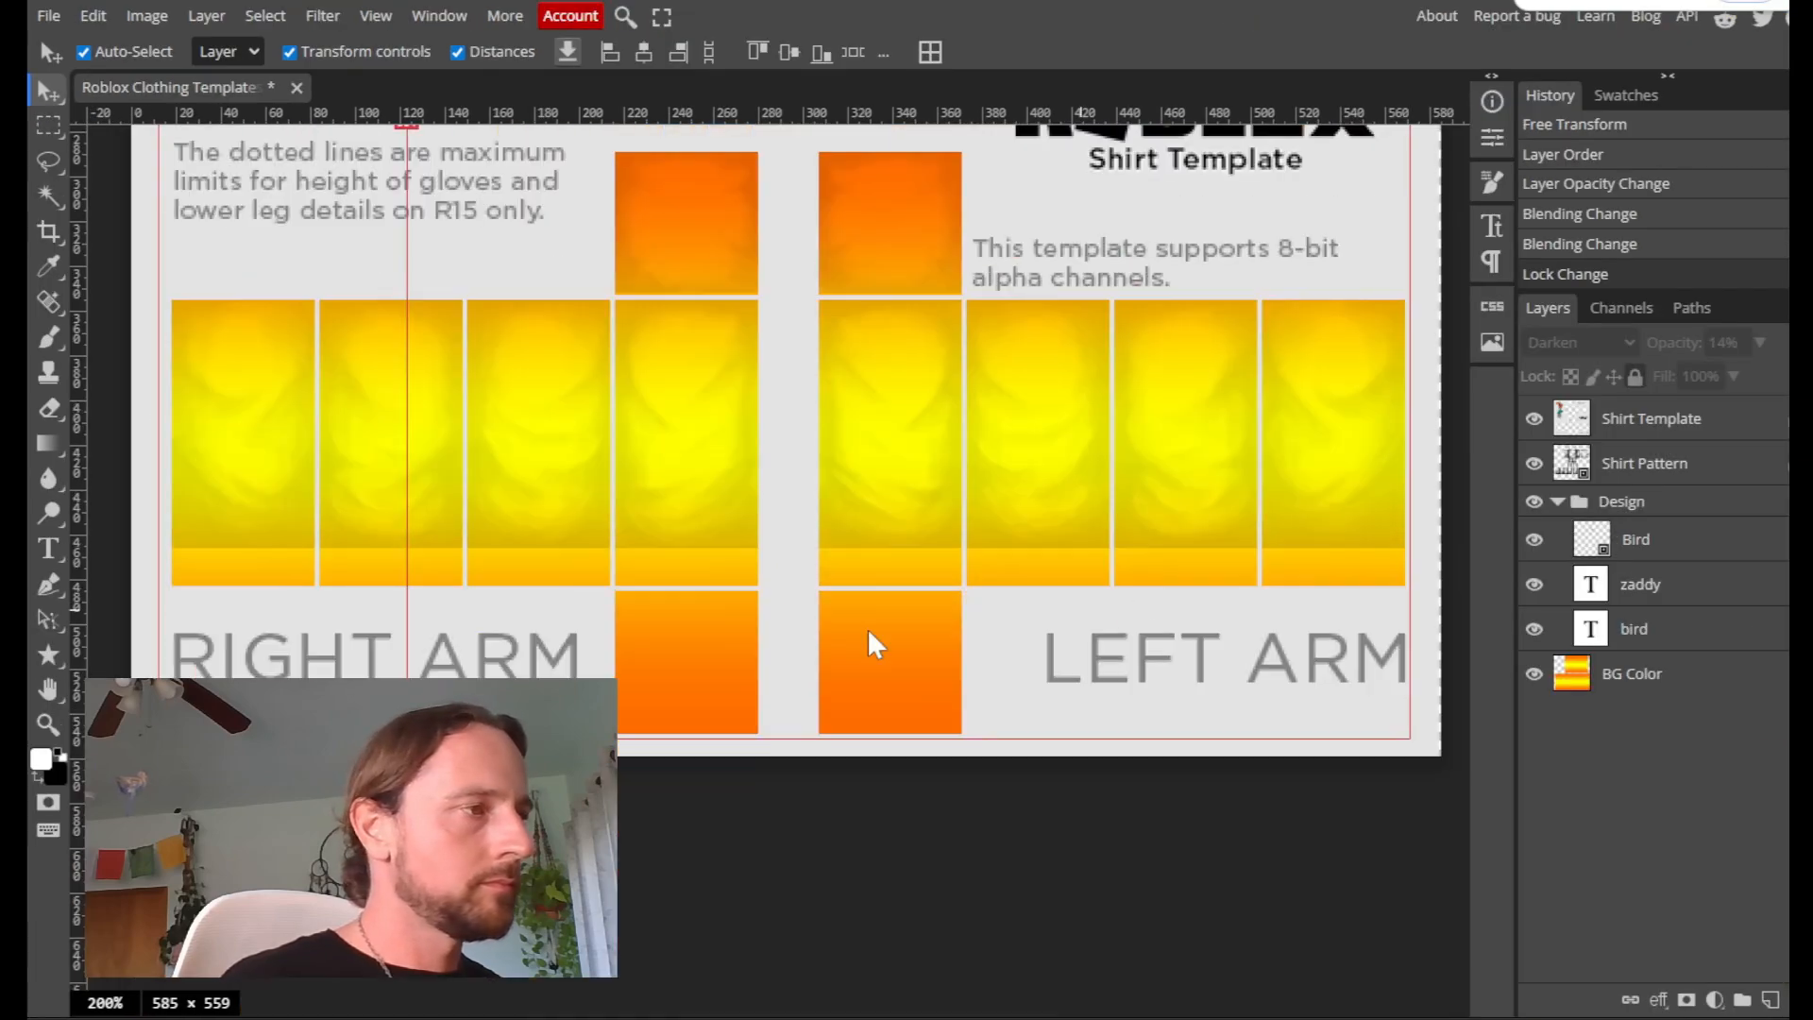
{"action": "left_click", "coordinate": [1651, 678]}
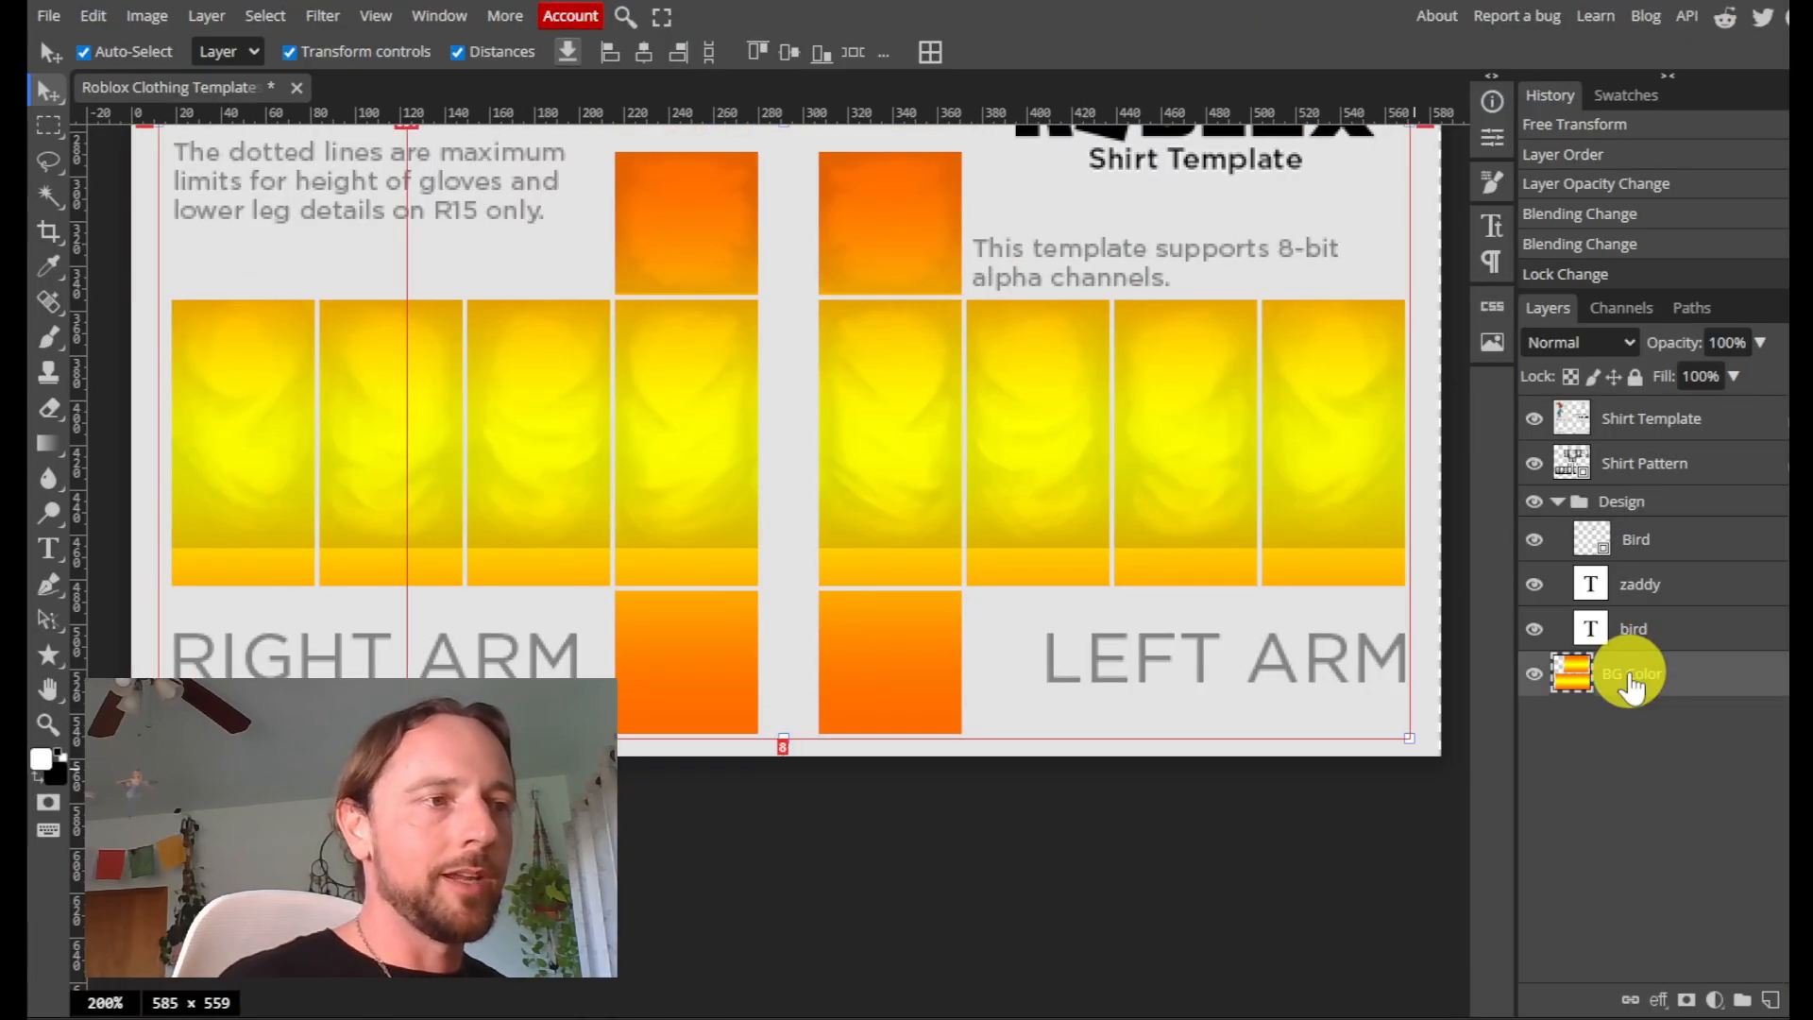
{"action": "left_click", "coordinate": [47, 125]}
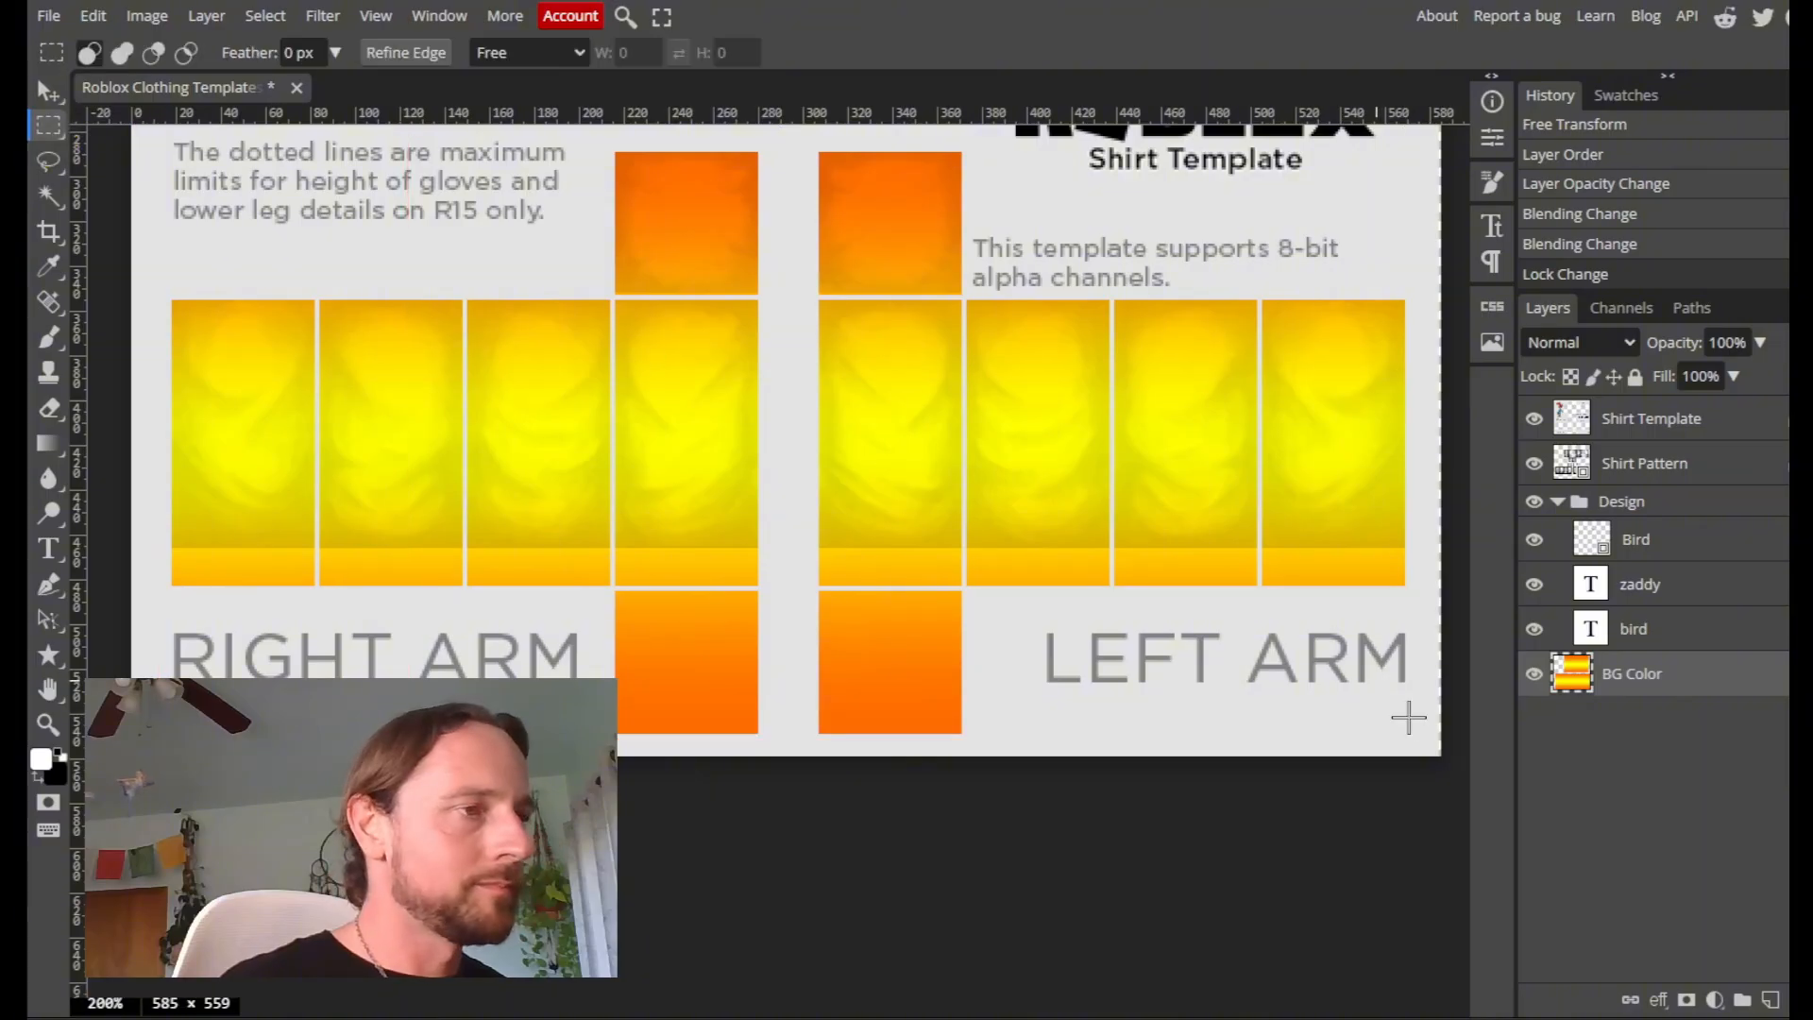
{"action": "left_click_drag", "start_coordinate": [1419, 745], "coordinate": [131, 550]}
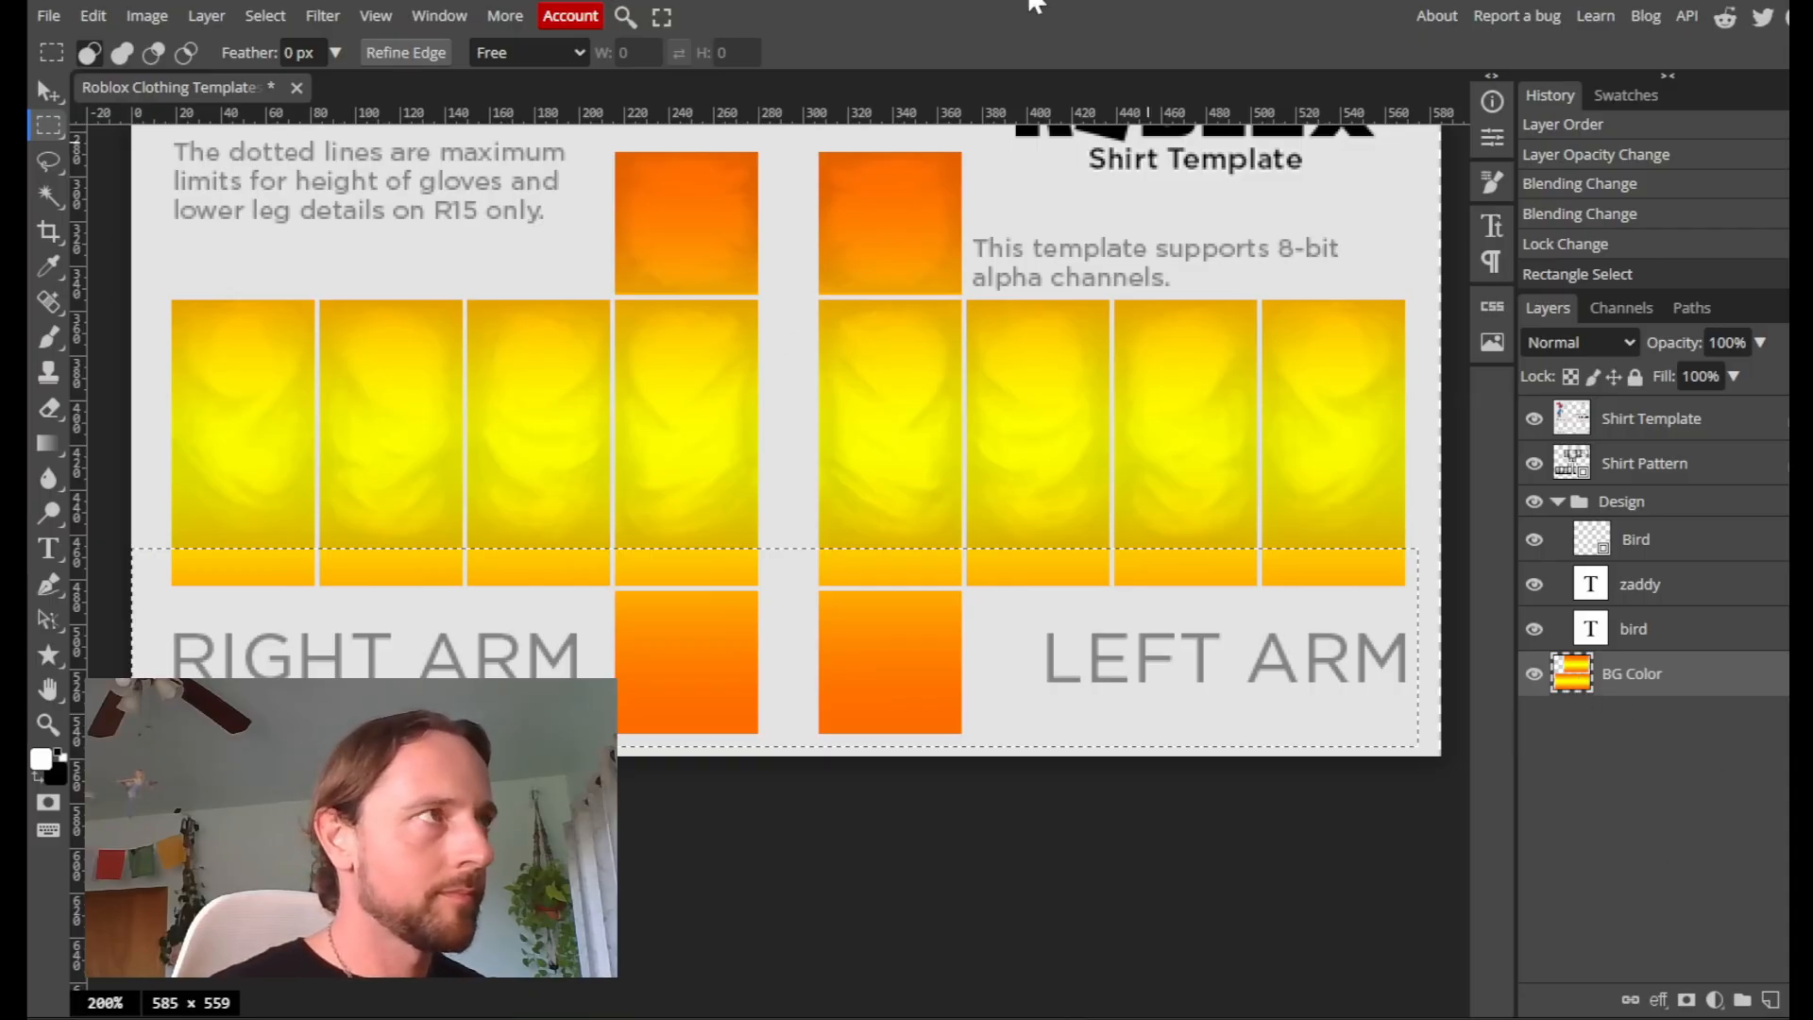
{"action": "key", "text": "Delete"}
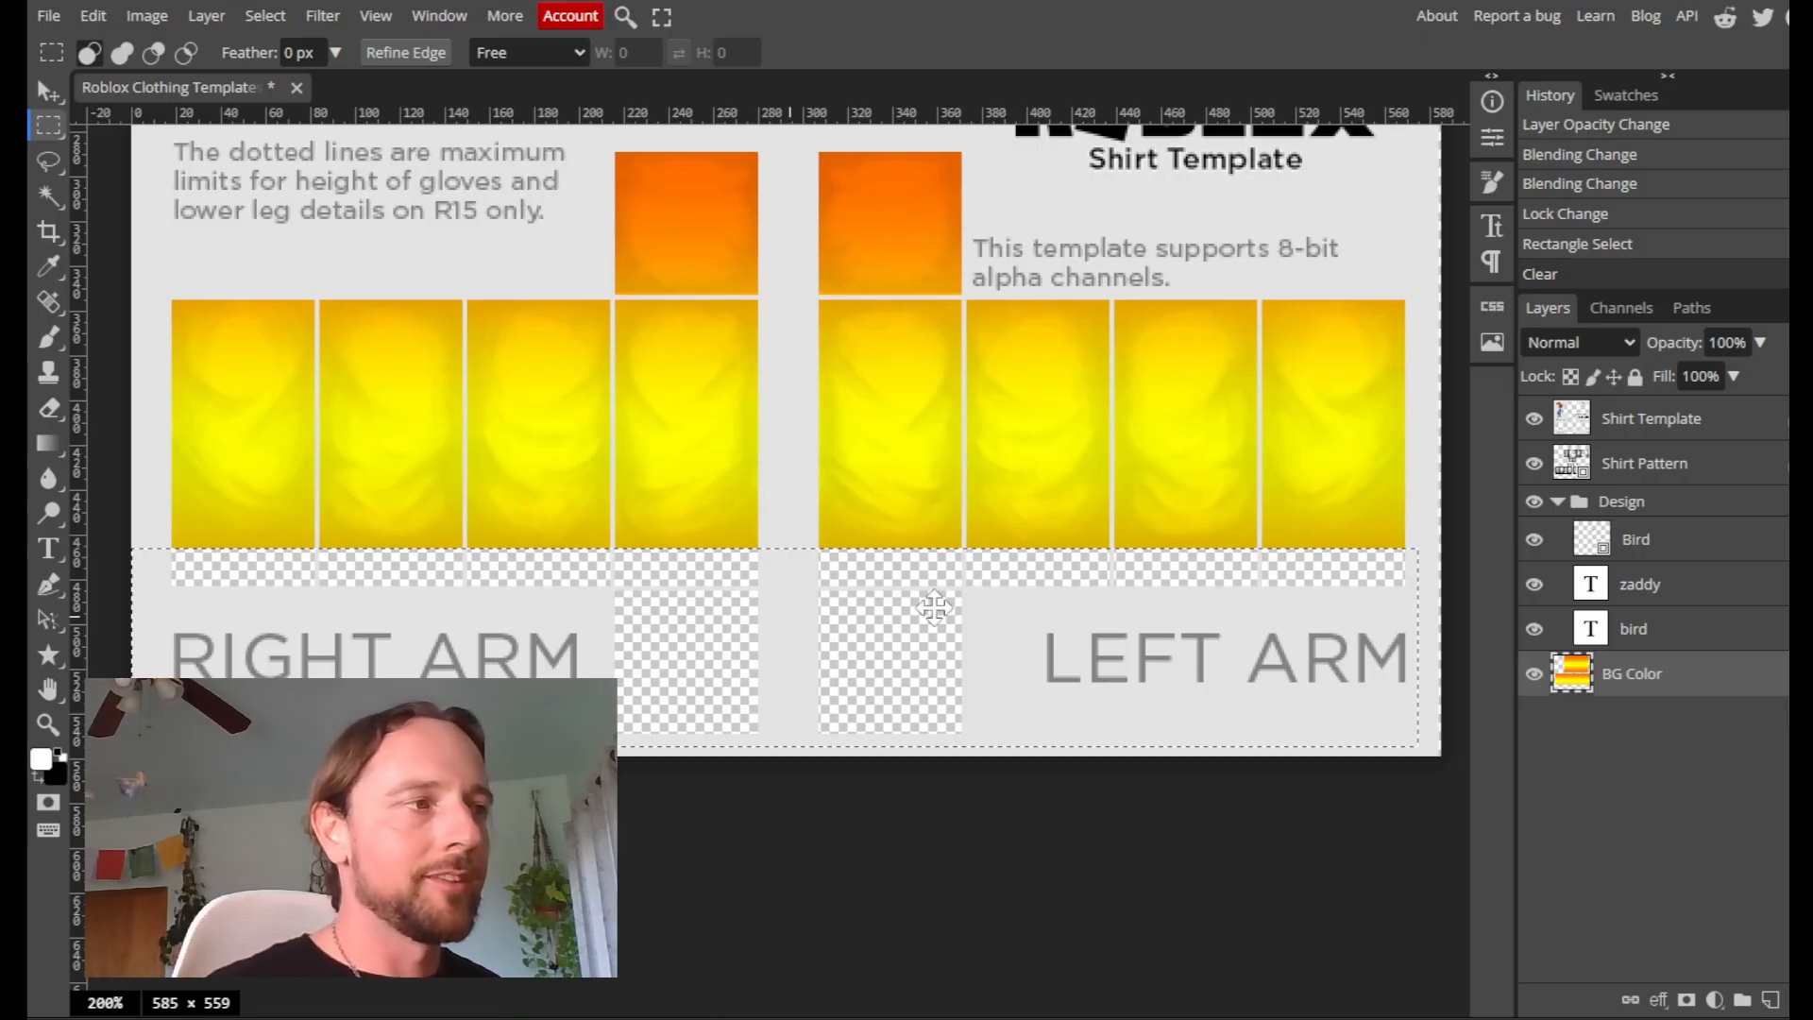
{"action": "left_click", "coordinate": [1429, 700]}
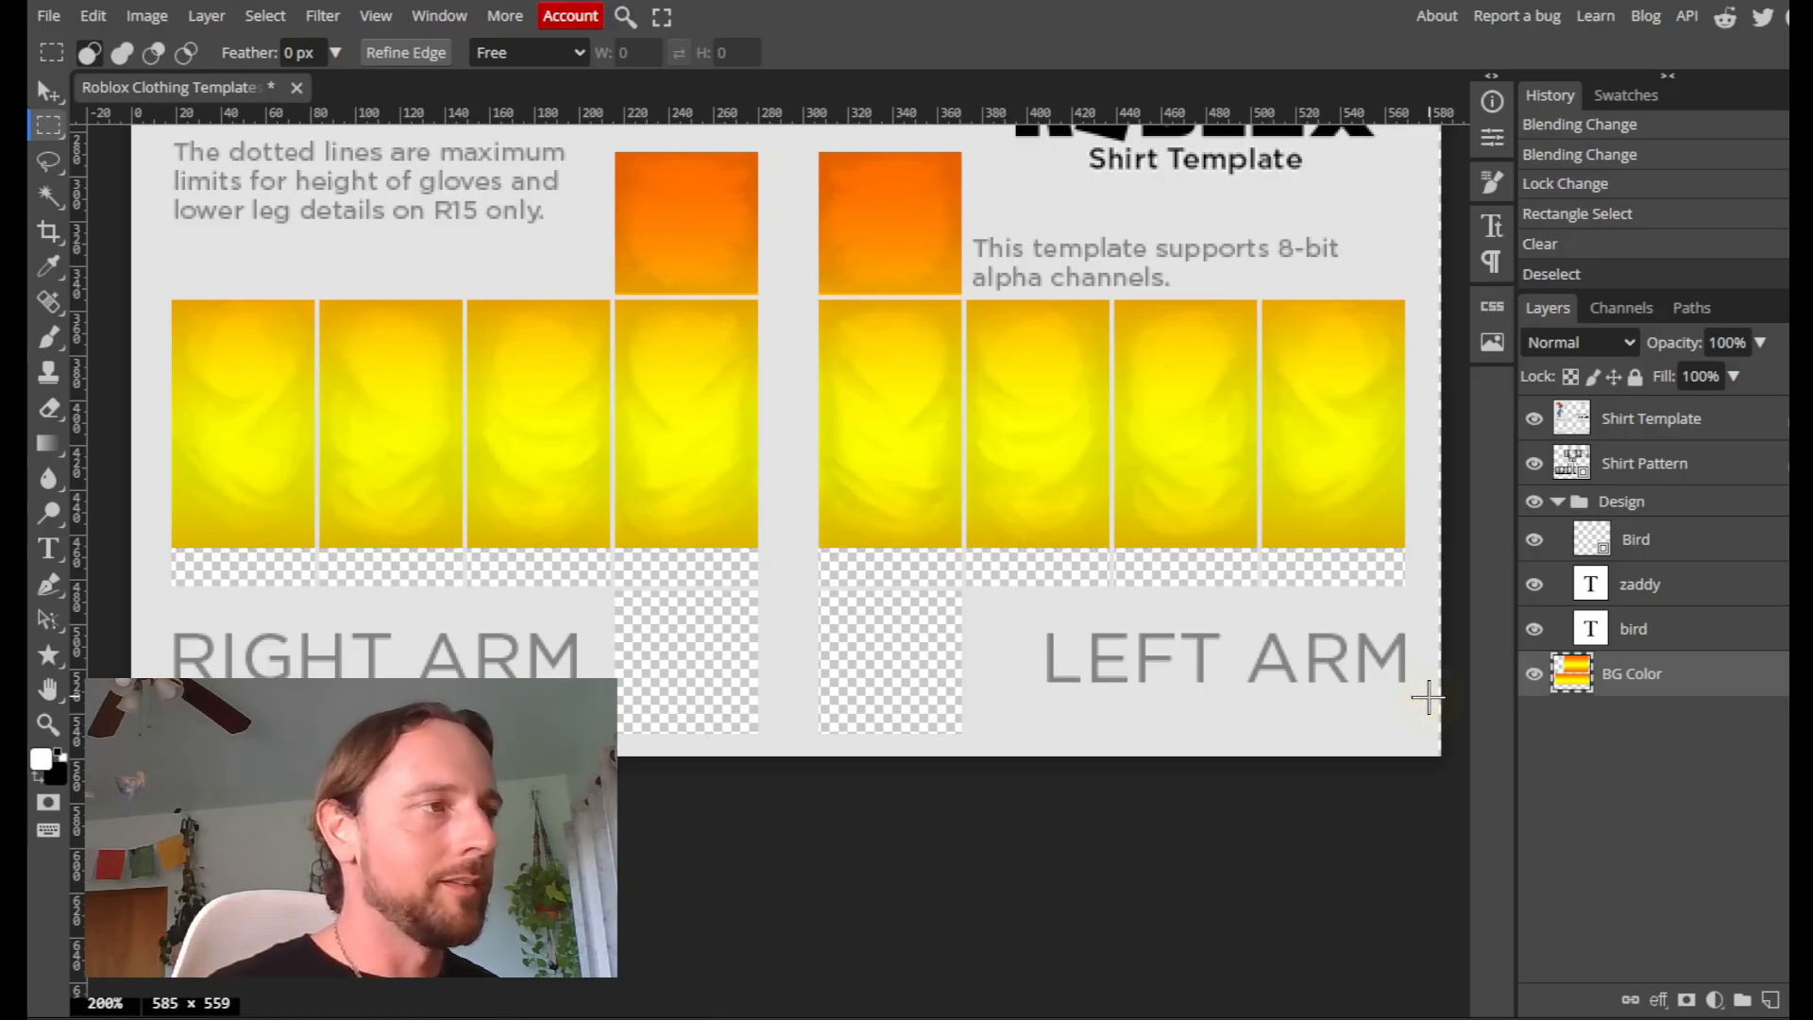
Review the arm and torso panels, and switch to the Customuse preview to rotate the avatar wearing the navy BIRD ZADDY shirt
{"action": "scroll", "coordinate": [1113, 923], "scroll_direction": "up", "scroll_amount": 4}
{"action": "scroll", "coordinate": [1064, 538], "scroll_direction": "down", "scroll_amount": 4}
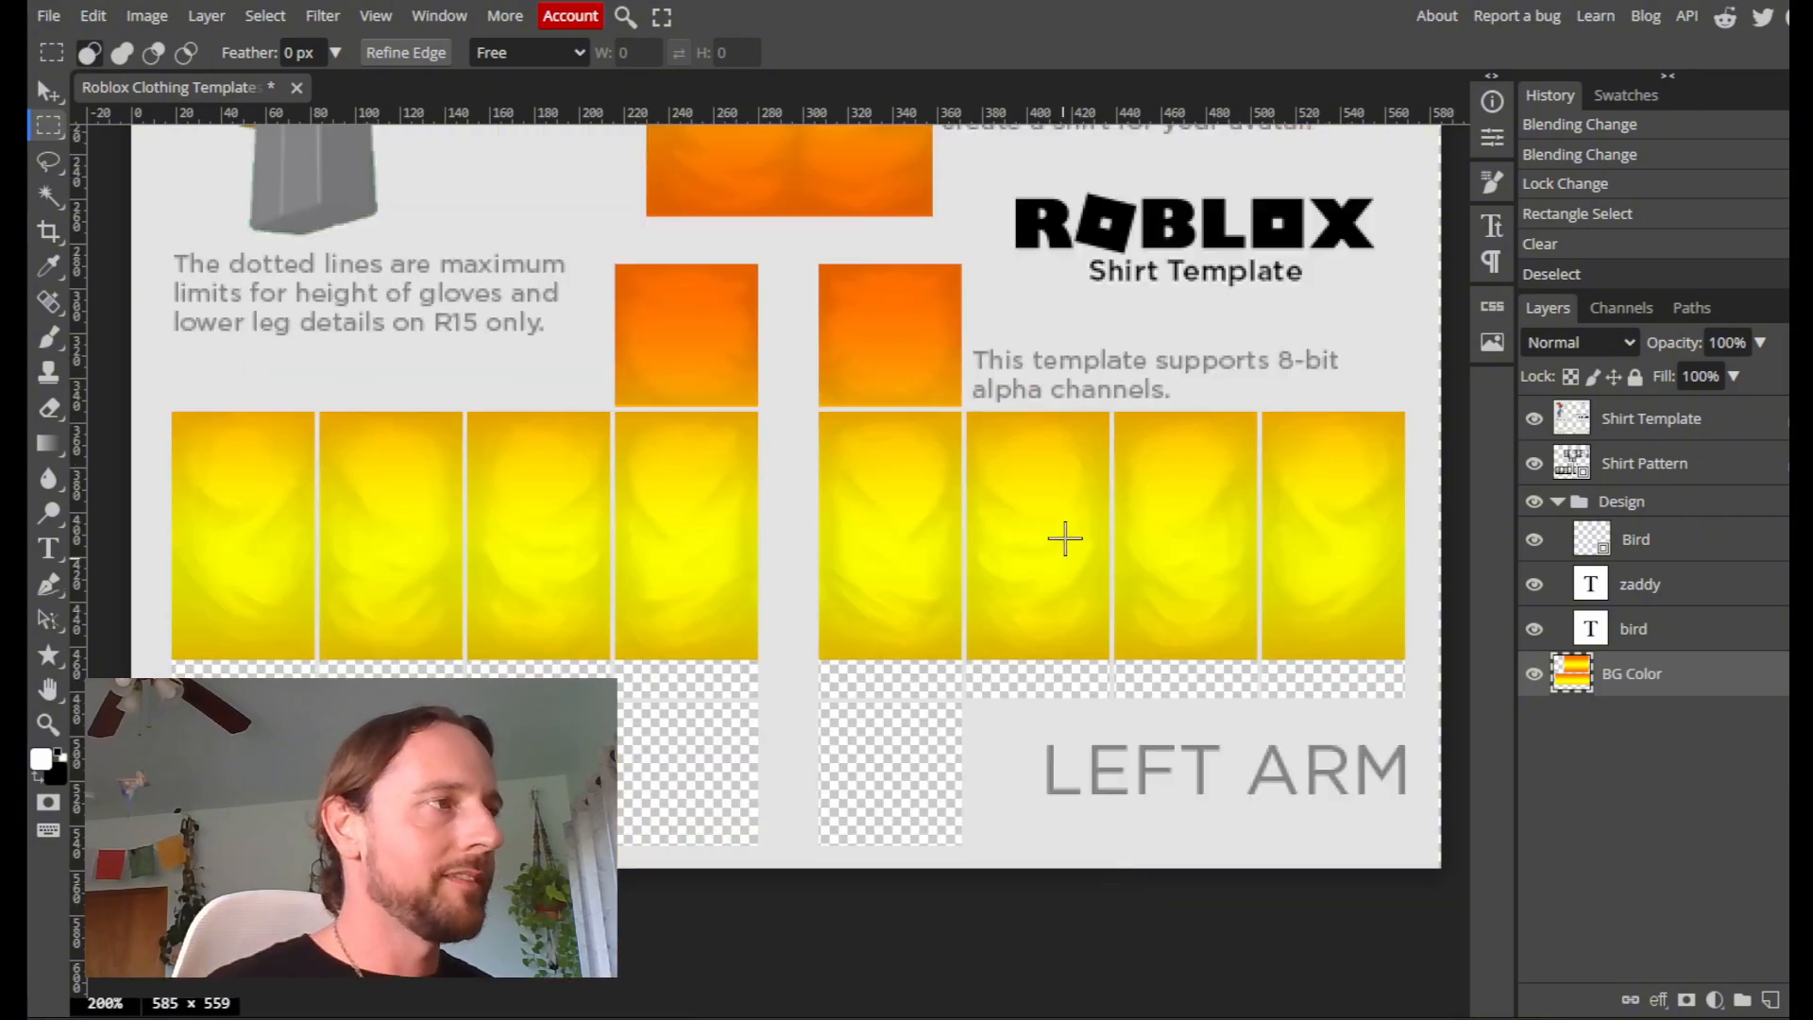
{"action": "scroll", "coordinate": [1044, 421], "scroll_direction": "up", "scroll_amount": 1}
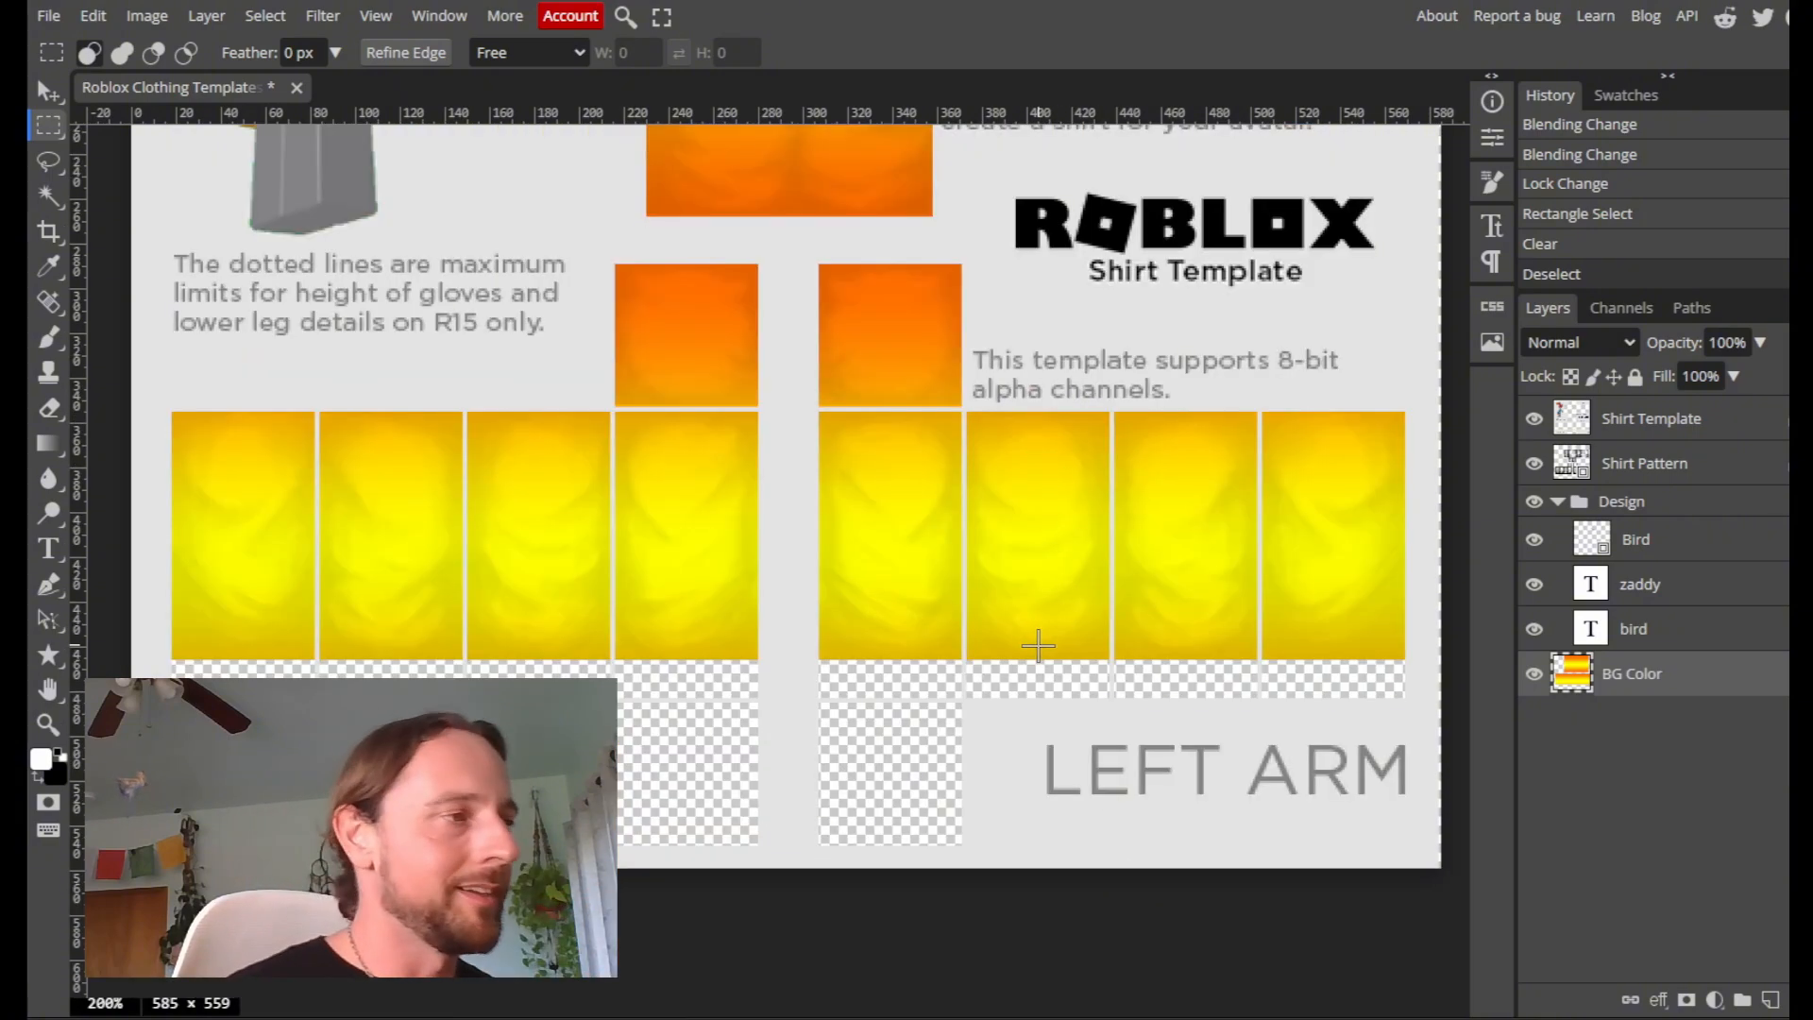
{"action": "scroll", "coordinate": [920, 567], "scroll_direction": "up", "scroll_amount": 3}
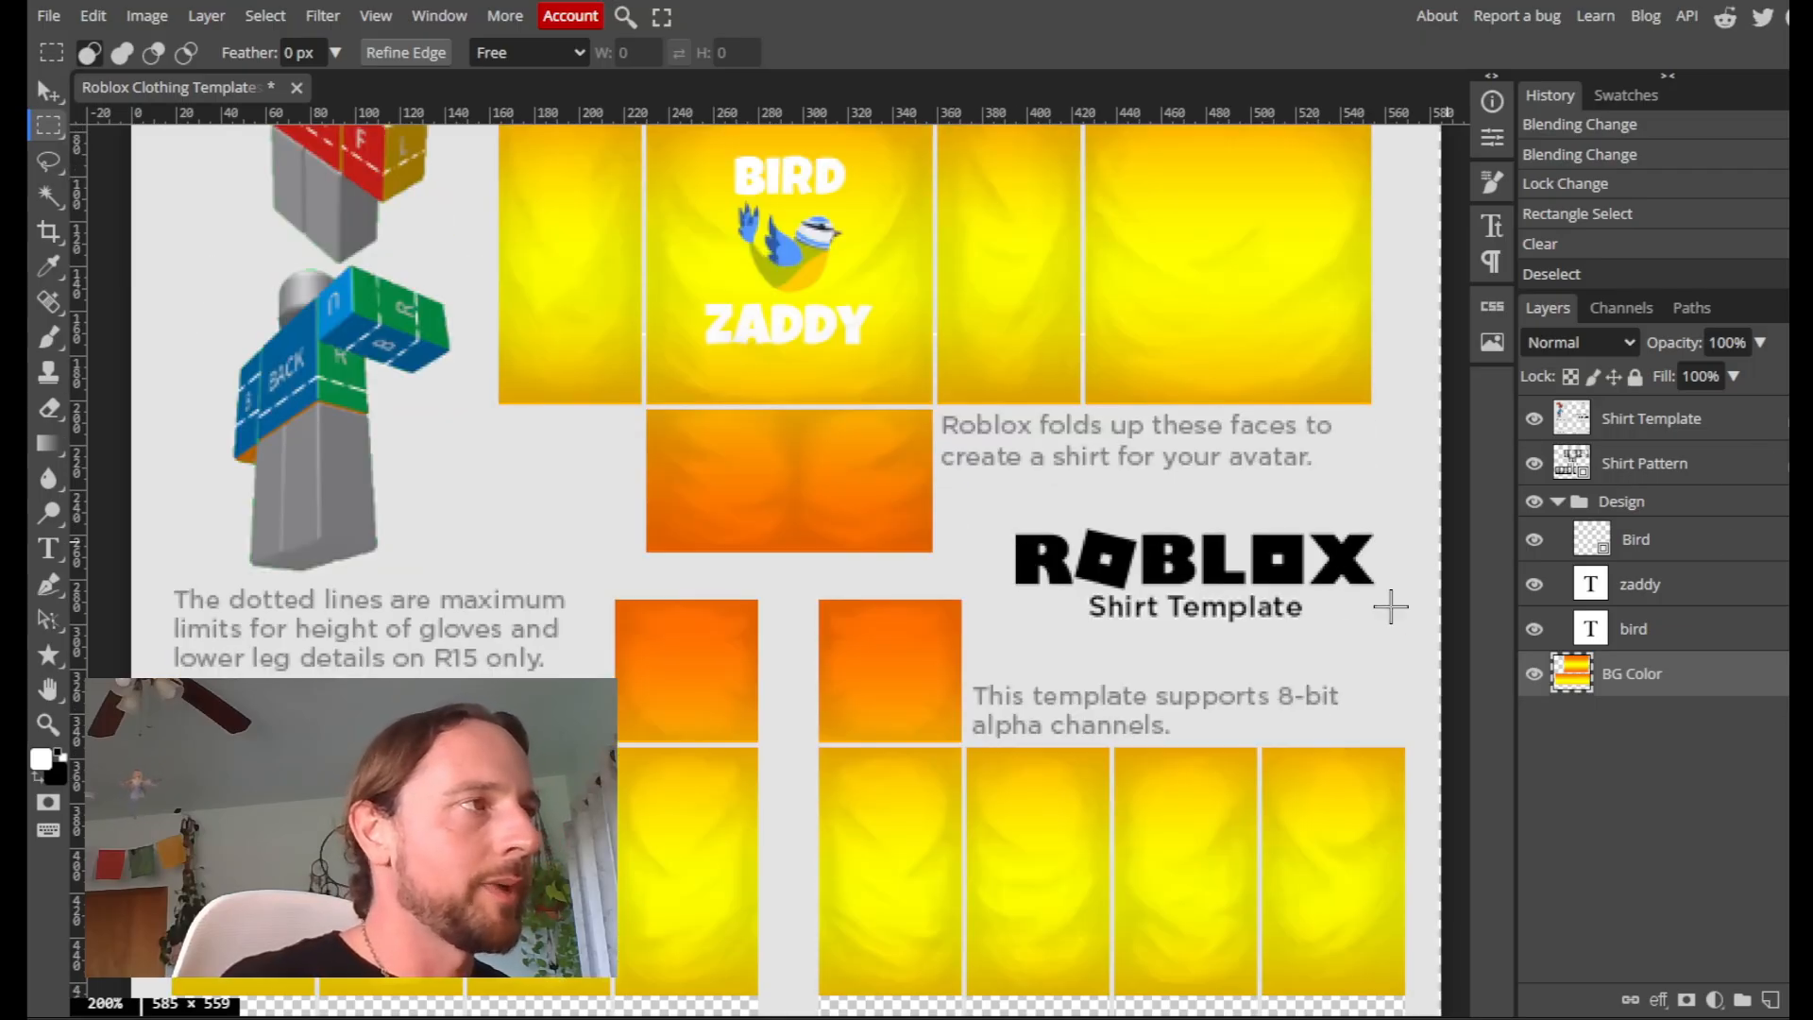
{"action": "scroll", "coordinate": [1390, 608], "scroll_direction": "up", "scroll_amount": 2}
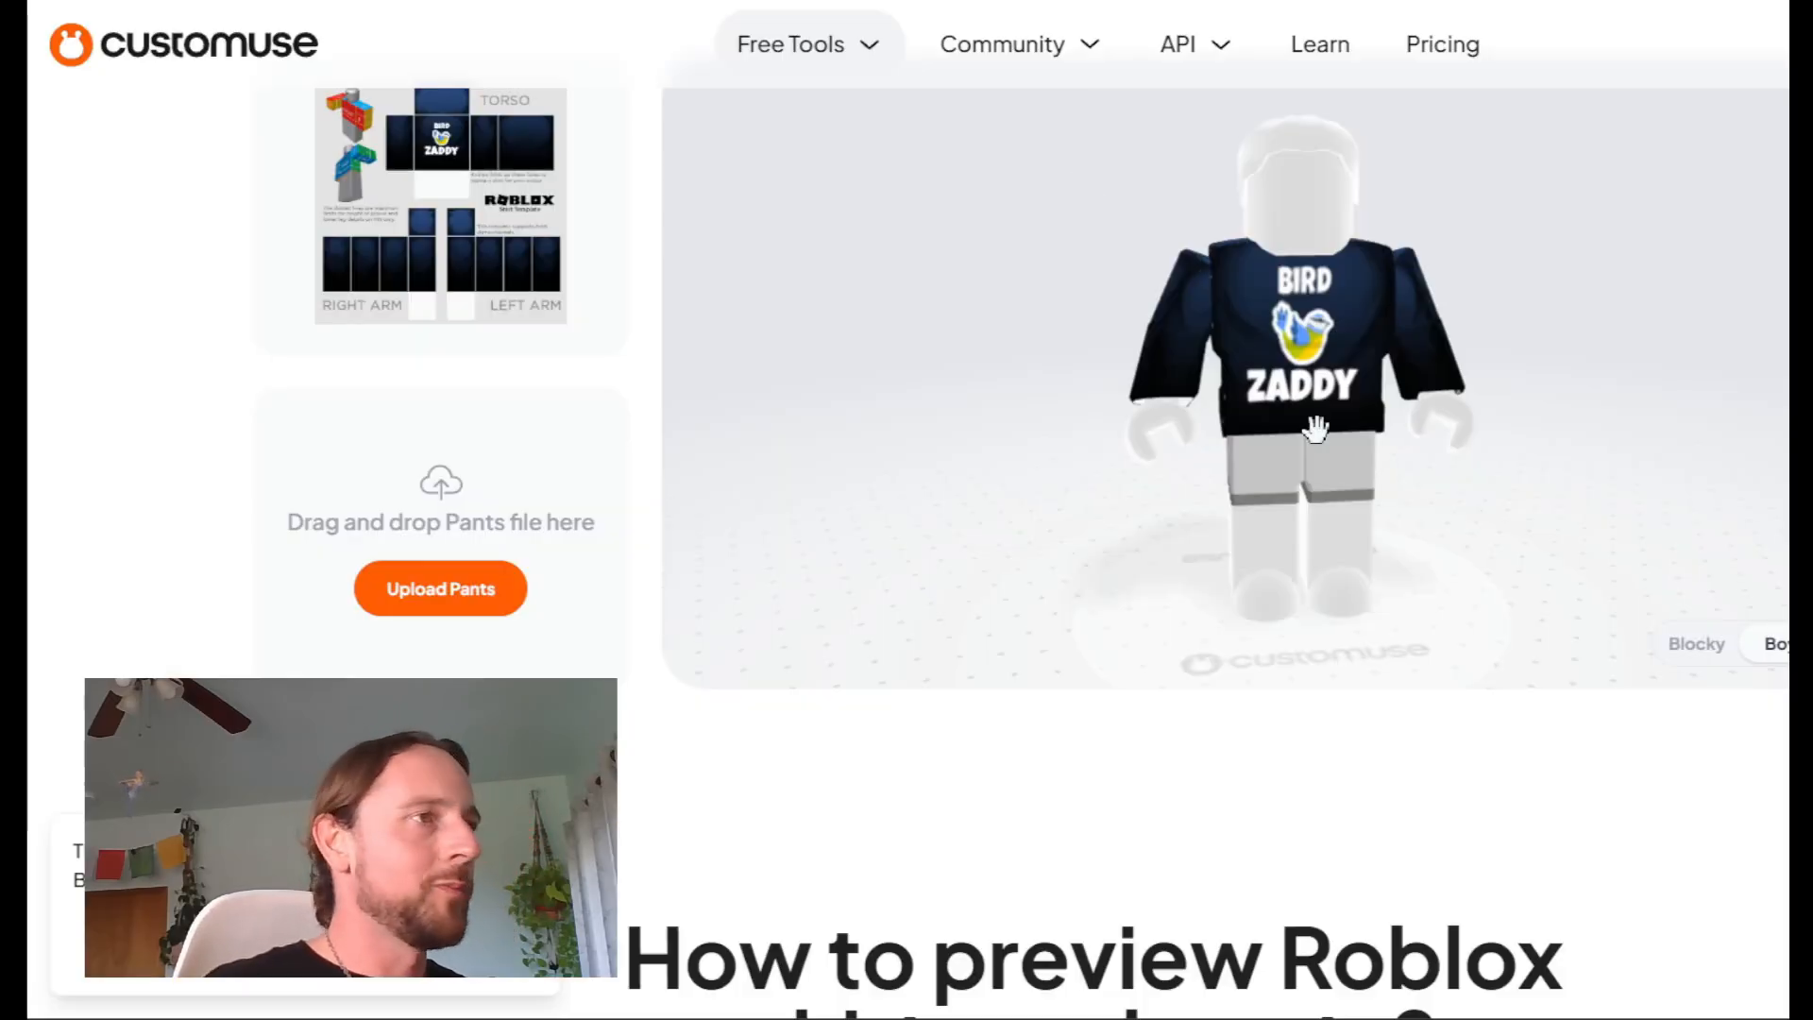
{"action": "left_click_drag", "start_coordinate": [1316, 429], "coordinate": [1347, 337]}
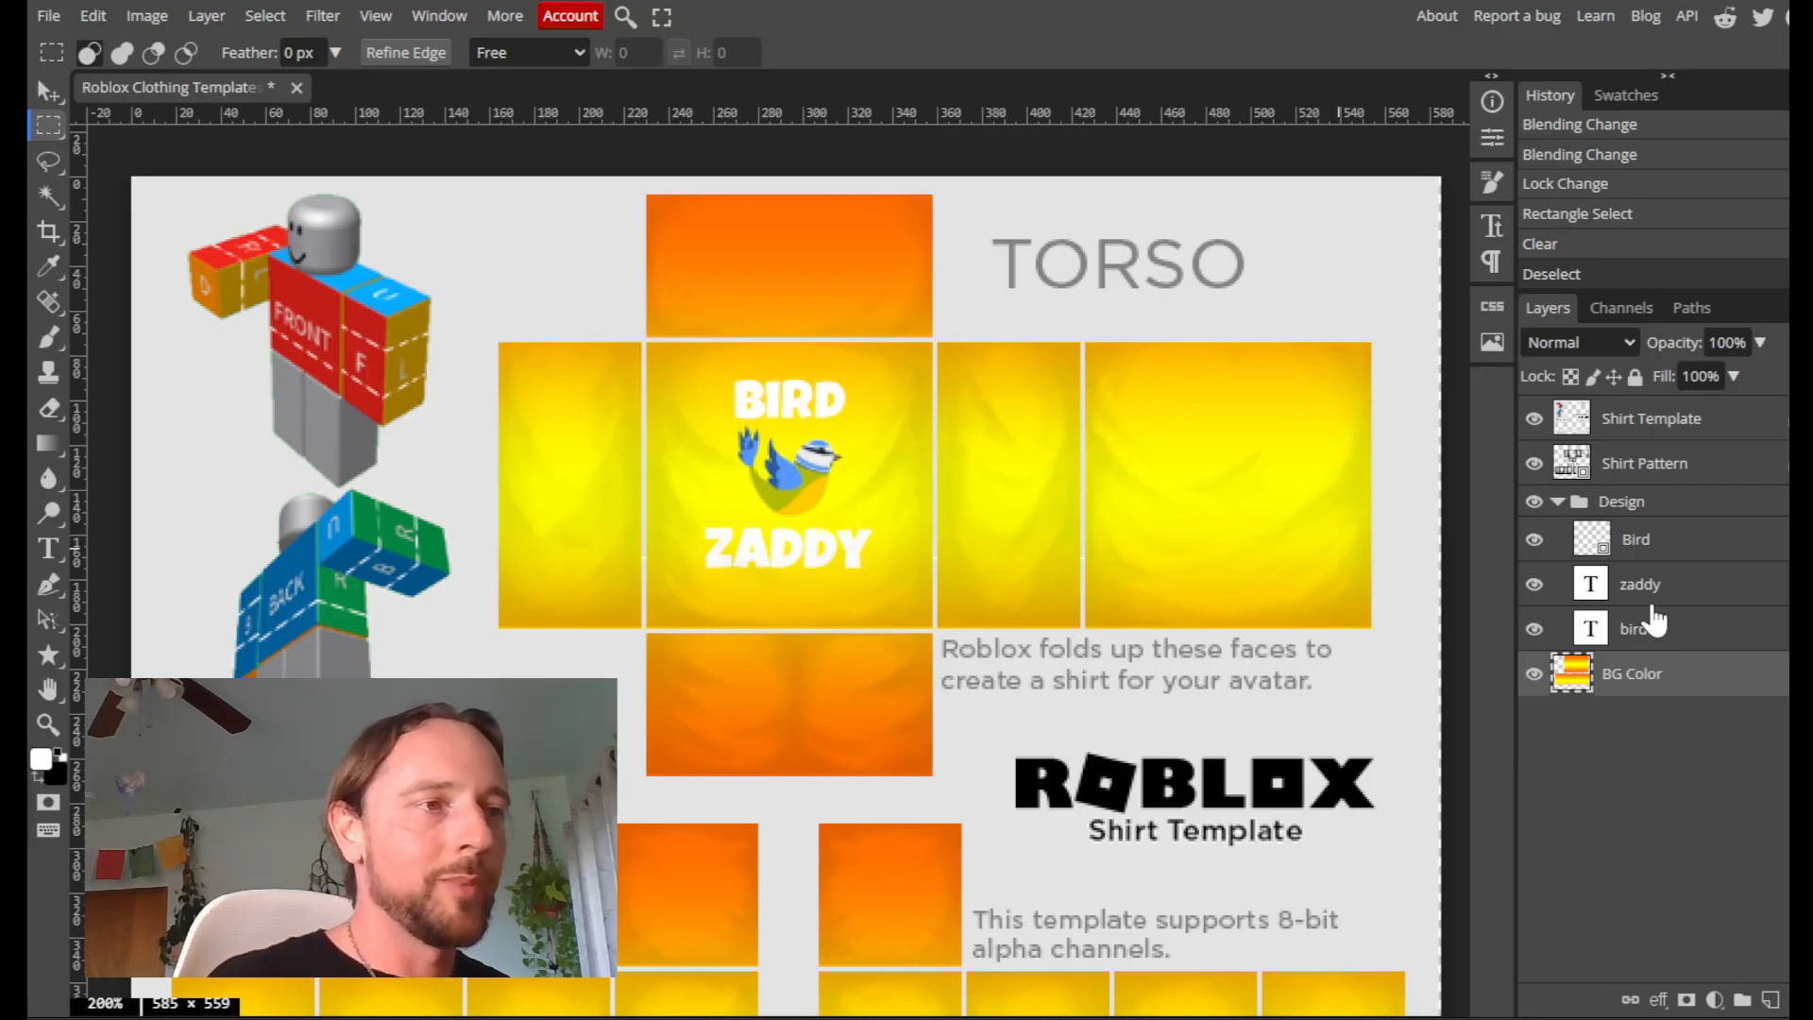
Recolour the BIRD text to dark blue 2c5aa0, sampled from the bird graphic, and commit the text edit
{"action": "left_click", "coordinate": [1643, 634]}
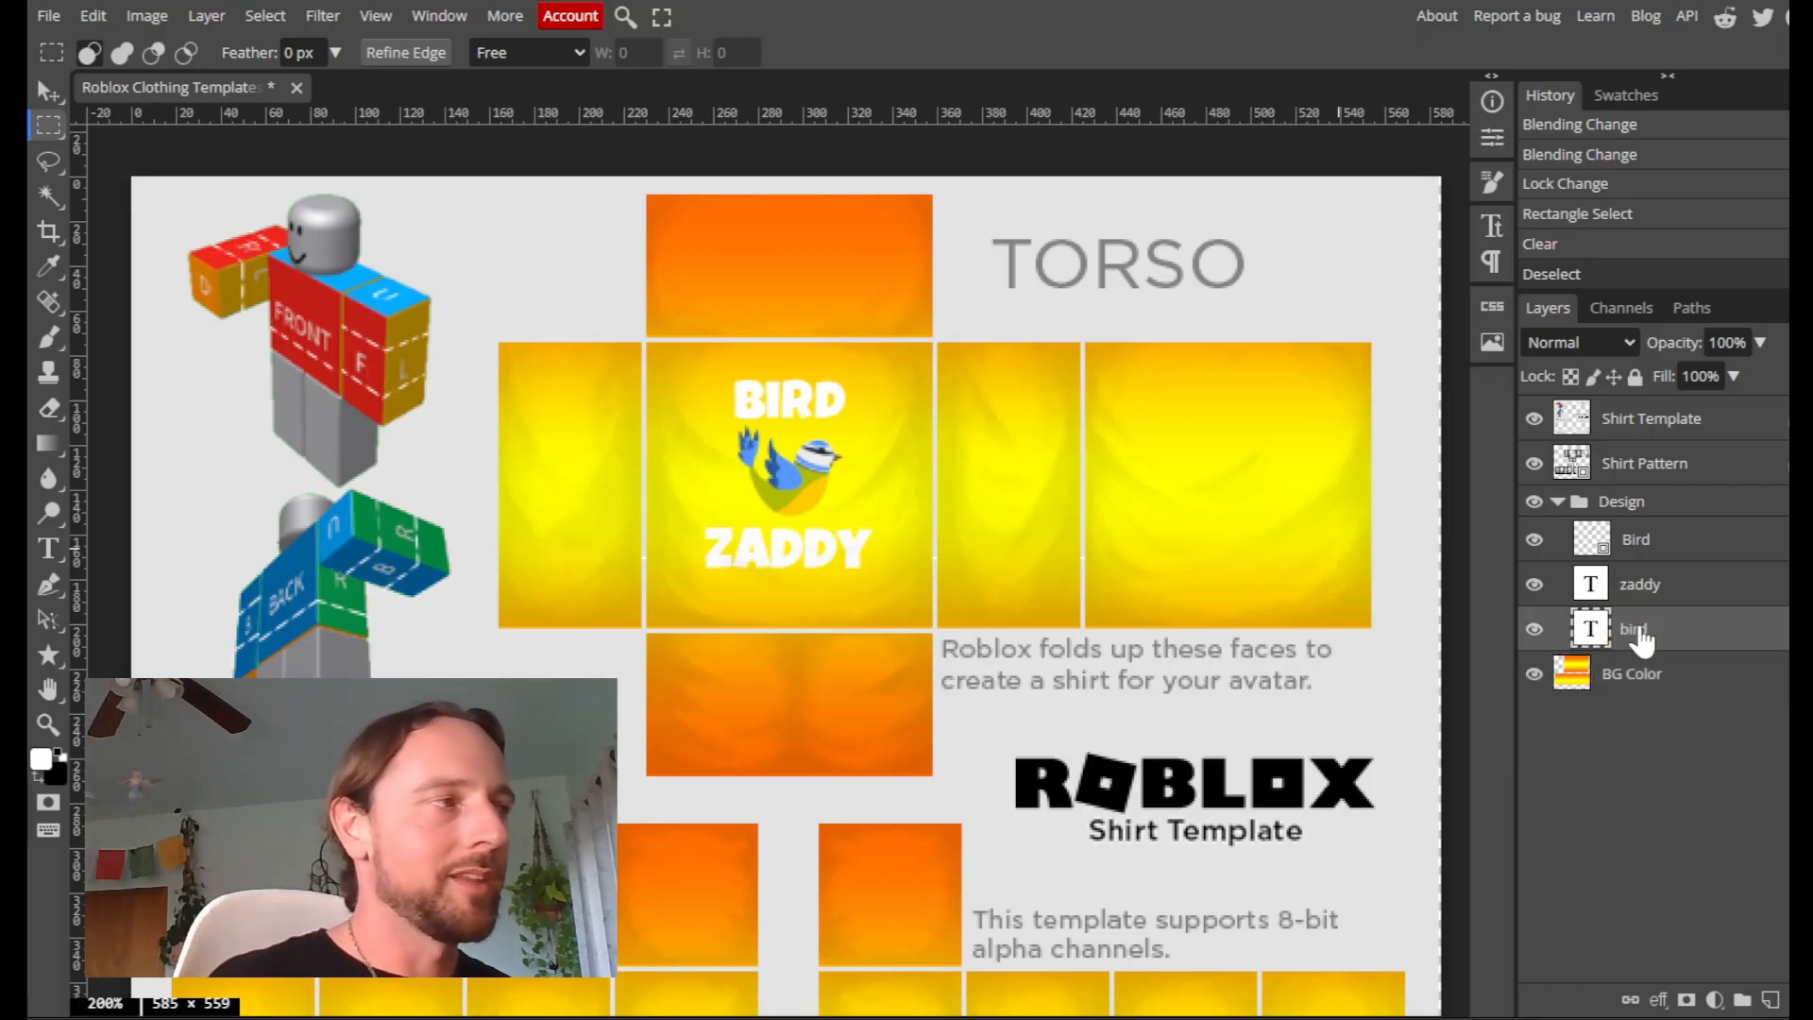
{"action": "left_click", "coordinate": [48, 550]}
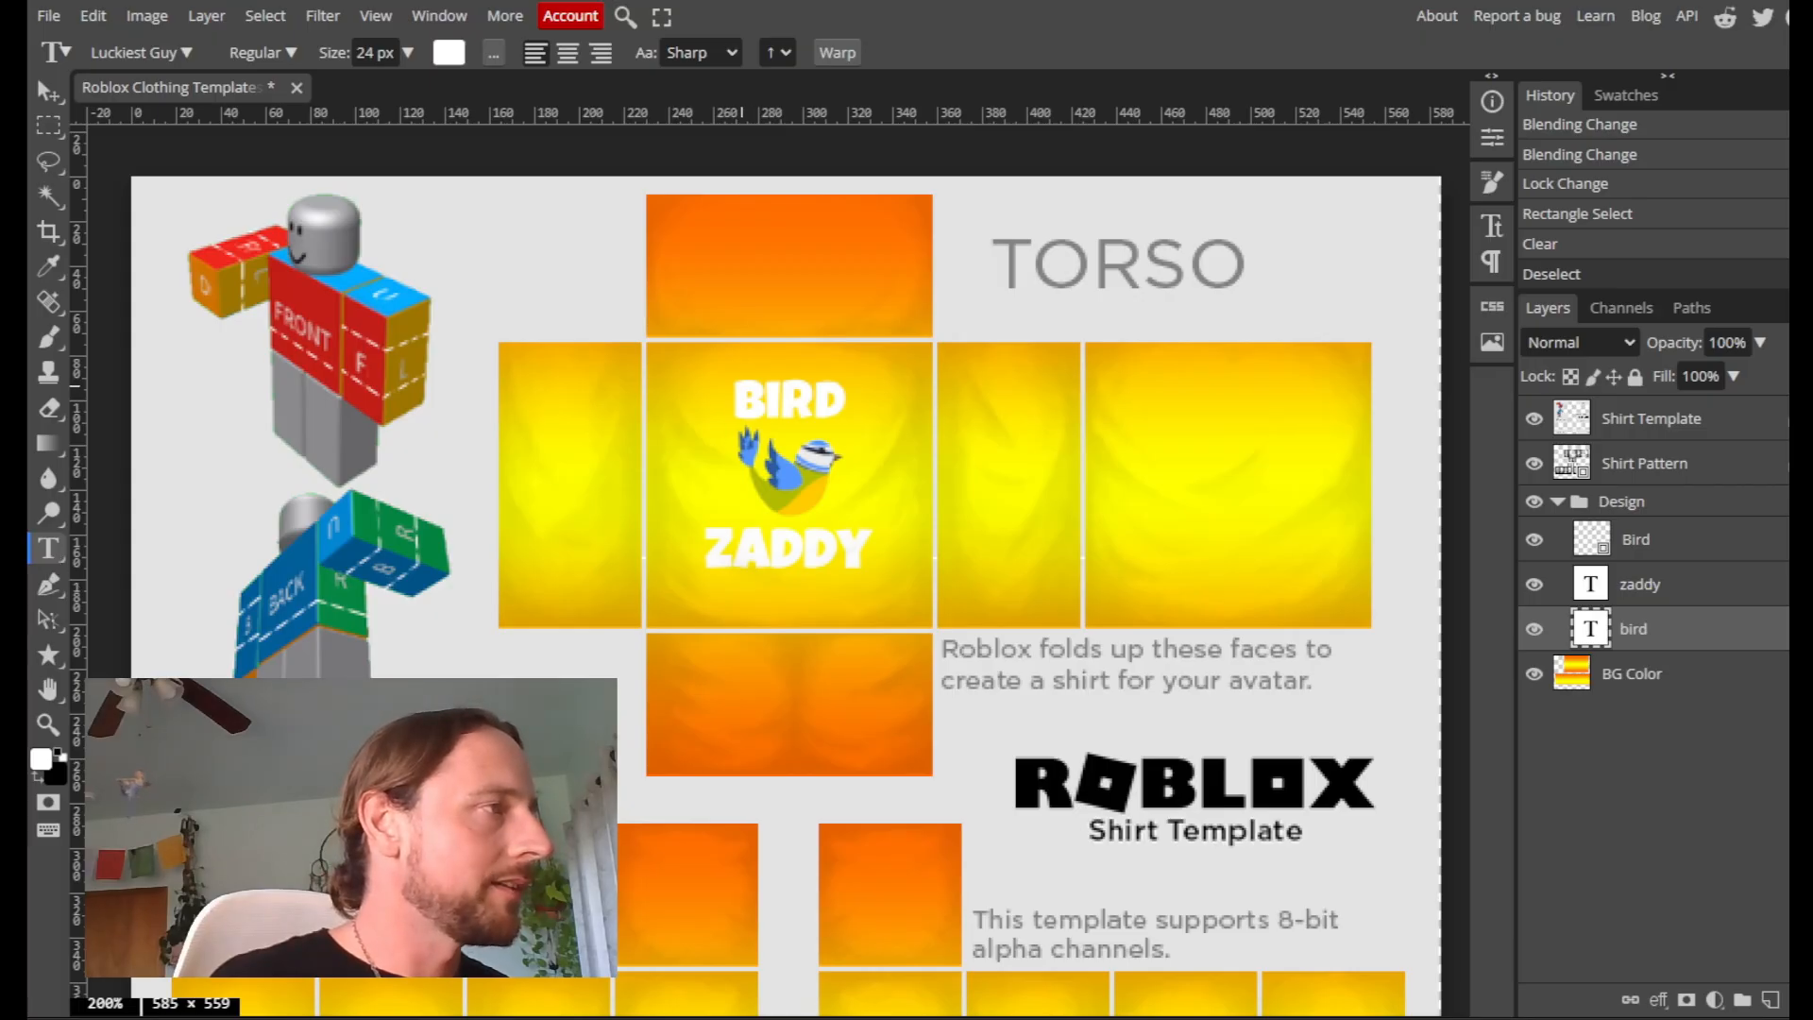
{"action": "left_click_drag", "start_coordinate": [739, 400], "coordinate": [862, 414]}
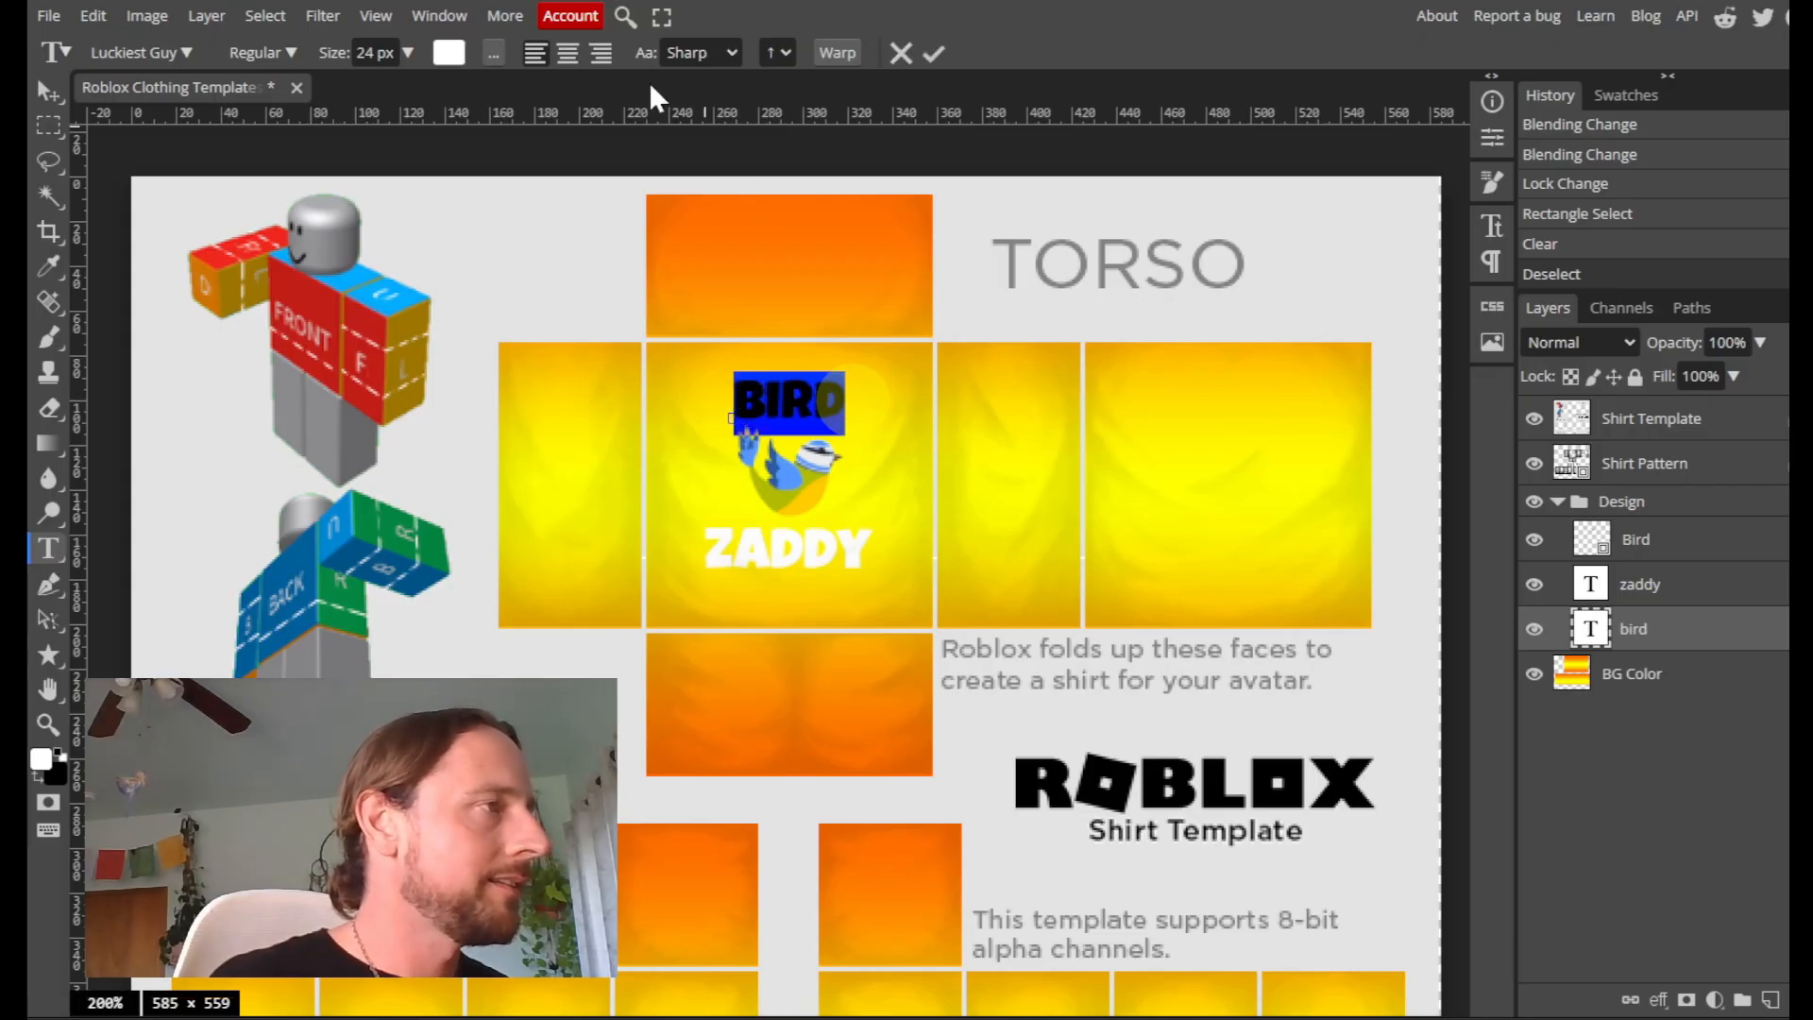
{"action": "left_click", "coordinate": [449, 55]}
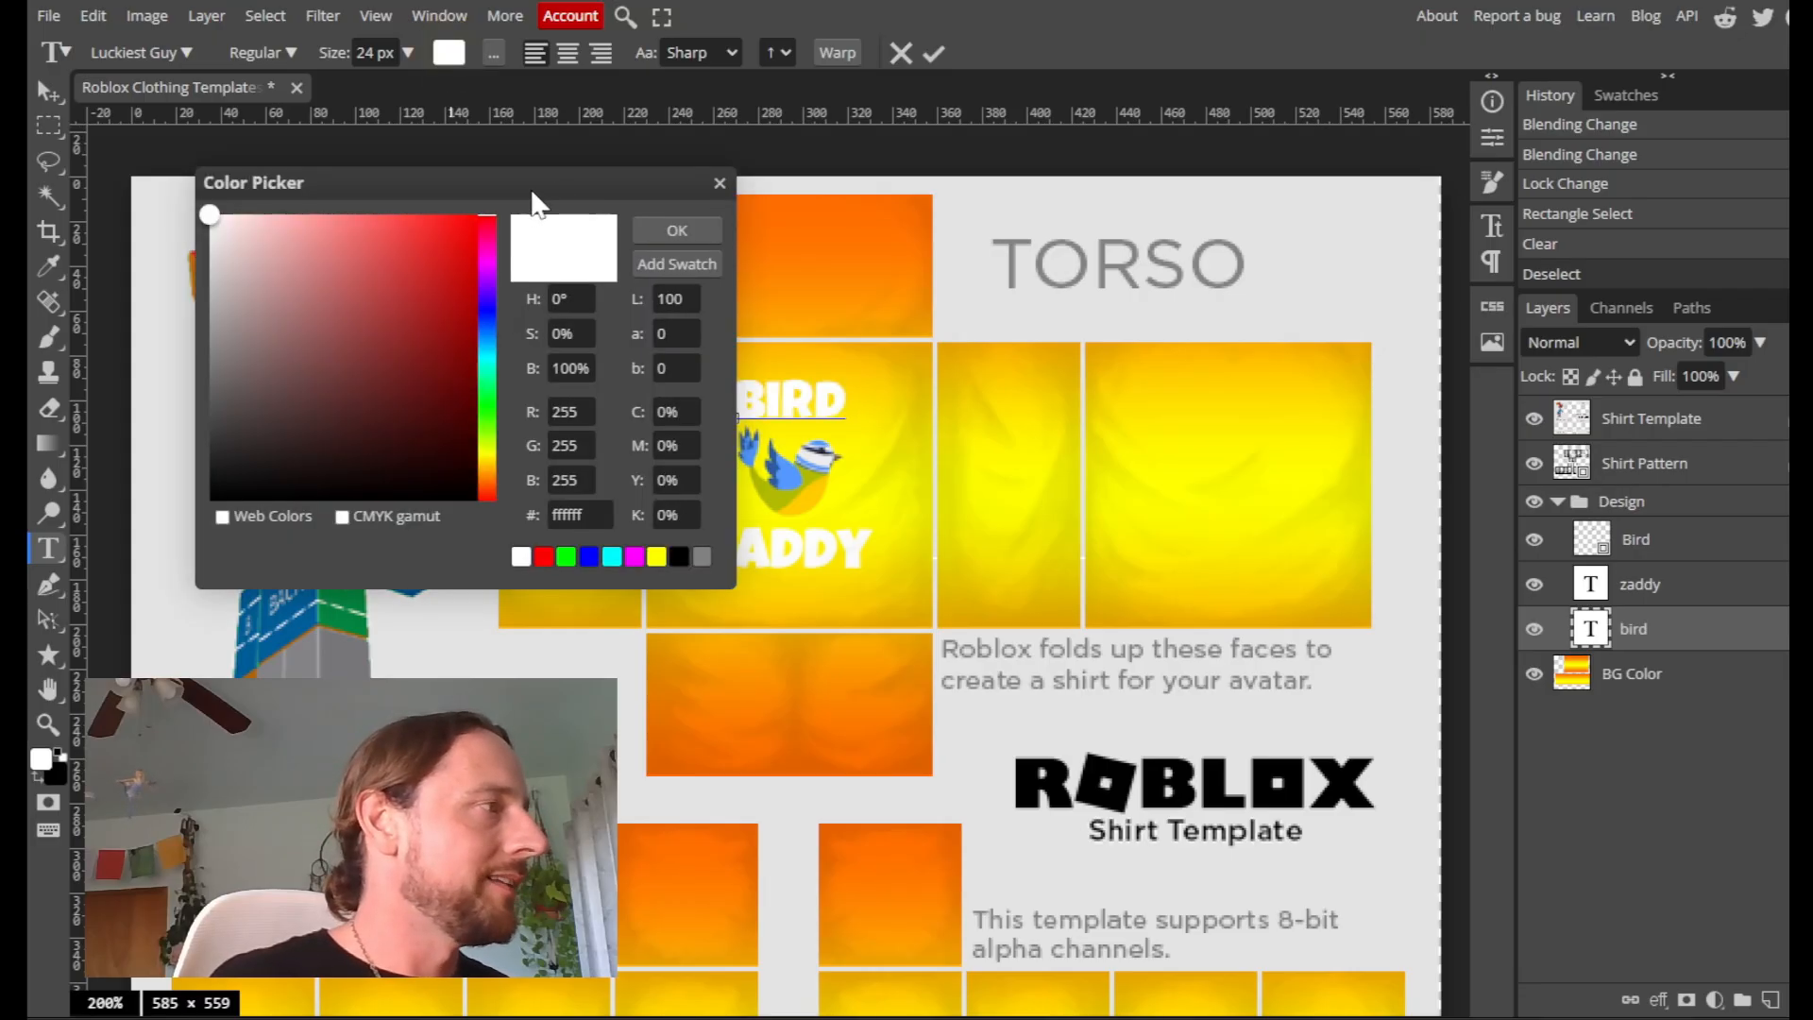
{"action": "left_click_drag", "start_coordinate": [532, 203], "coordinate": [347, 134]}
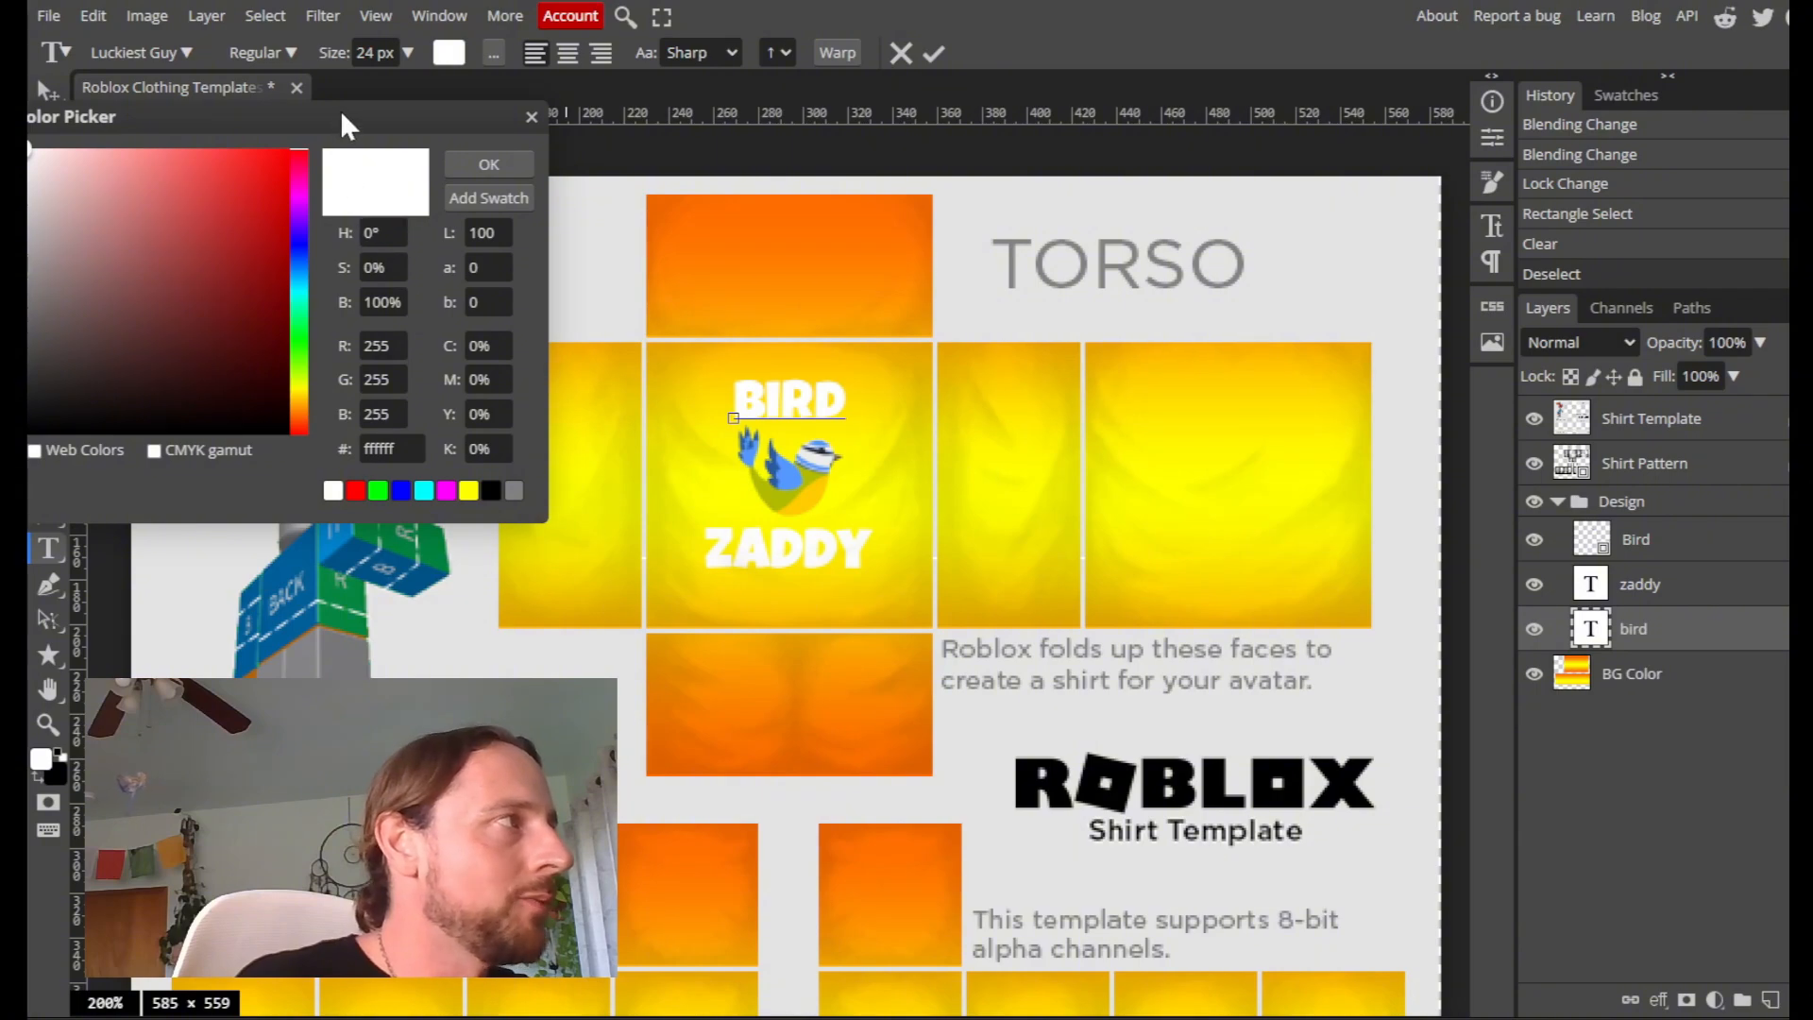
{"action": "left_click_drag", "start_coordinate": [340, 110], "coordinate": [408, 123]}
{"action": "left_click", "coordinate": [788, 478]}
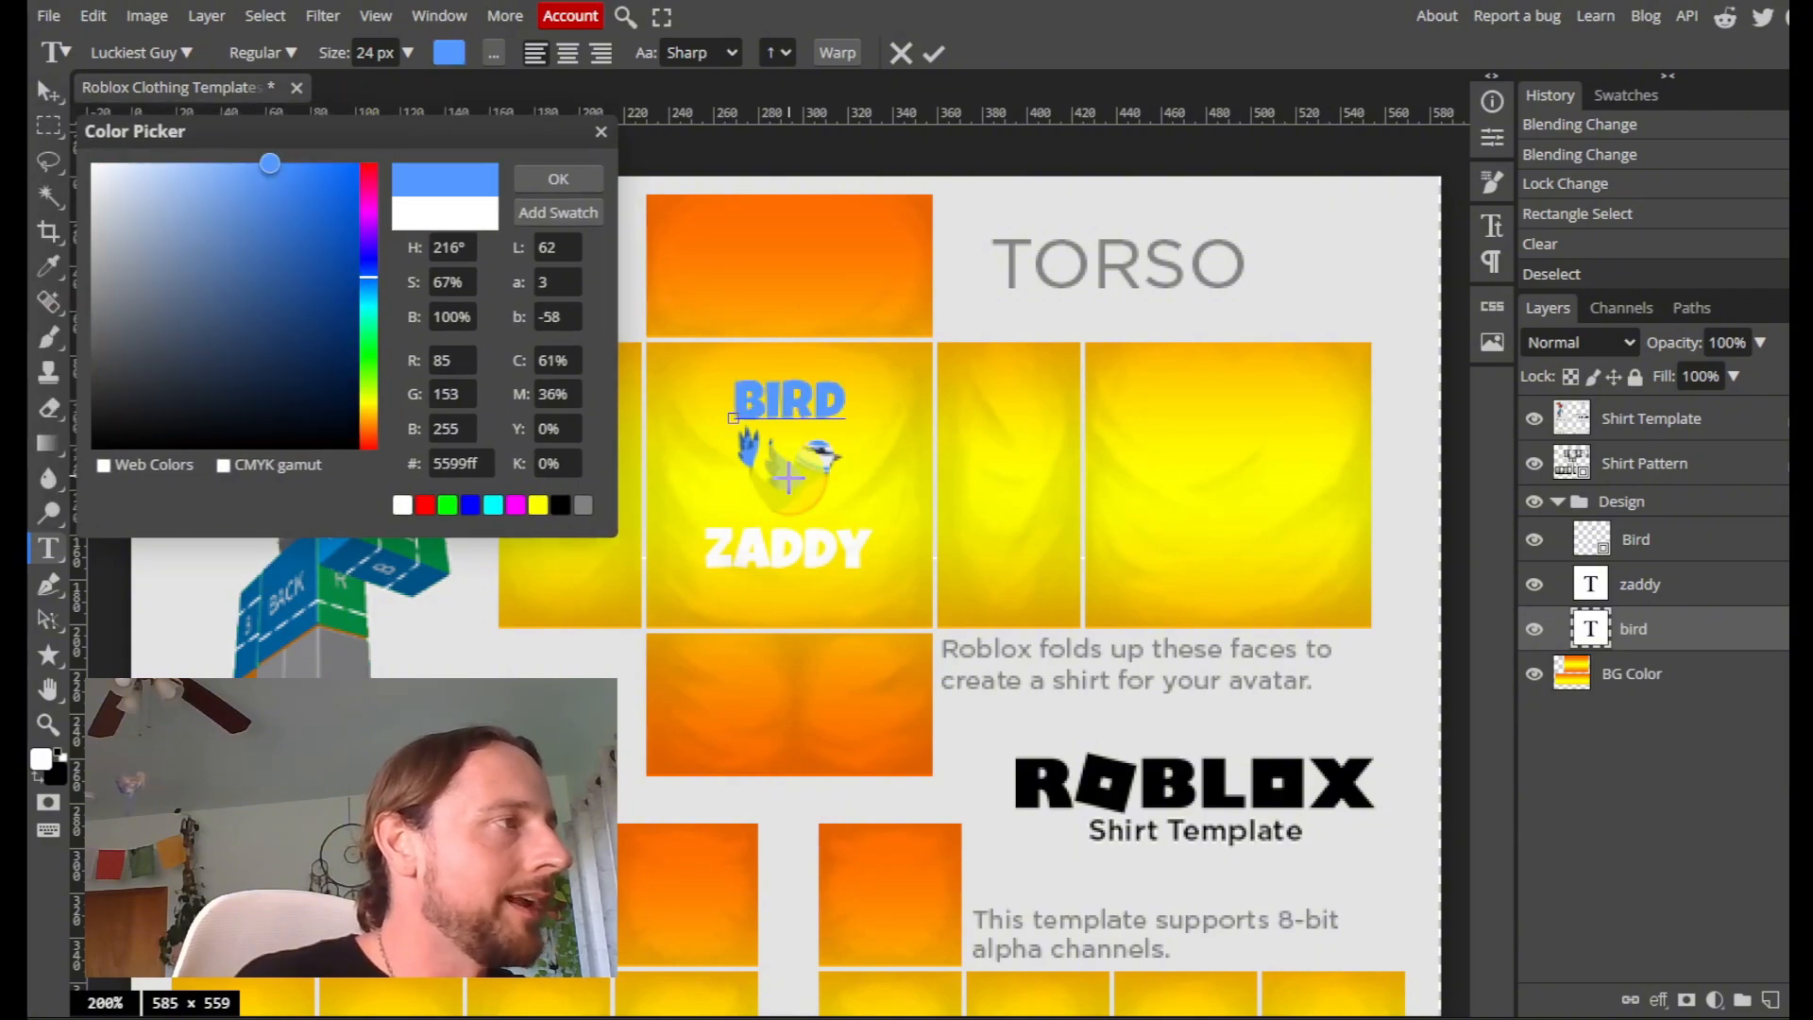
{"action": "left_click", "coordinate": [809, 494]}
{"action": "left_click", "coordinate": [784, 480]}
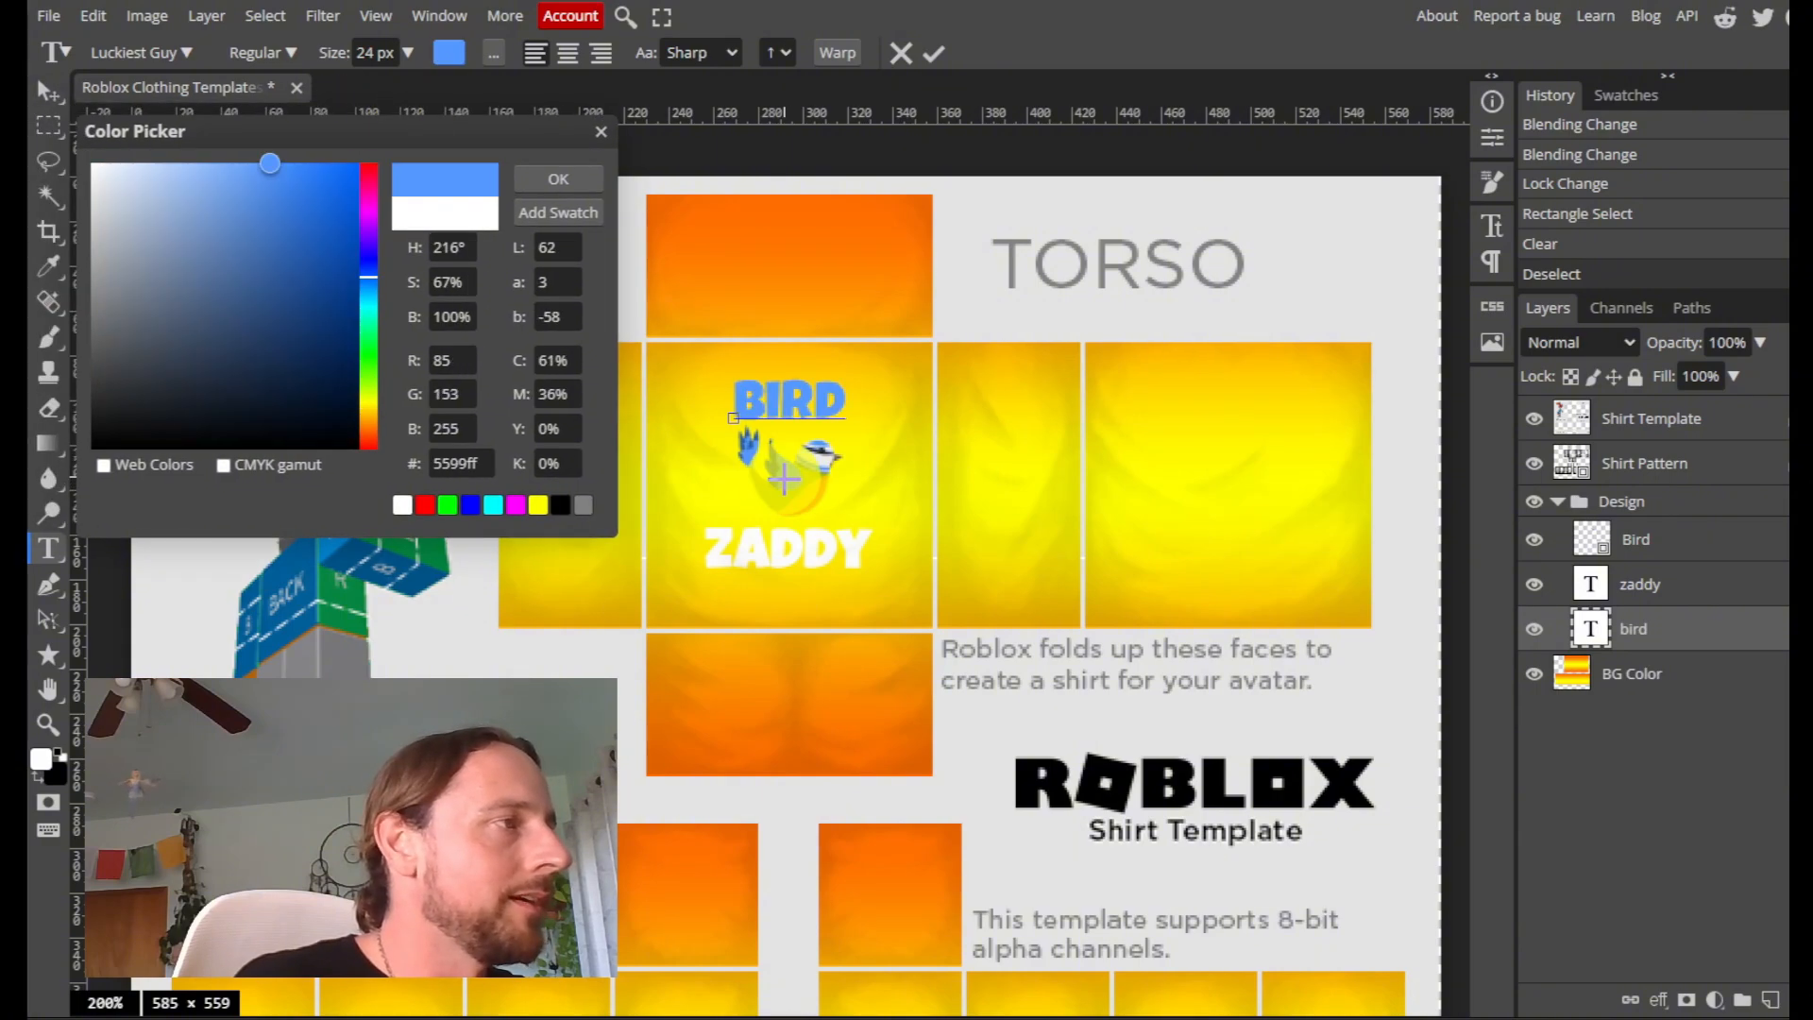
{"action": "left_click", "coordinate": [773, 466]}
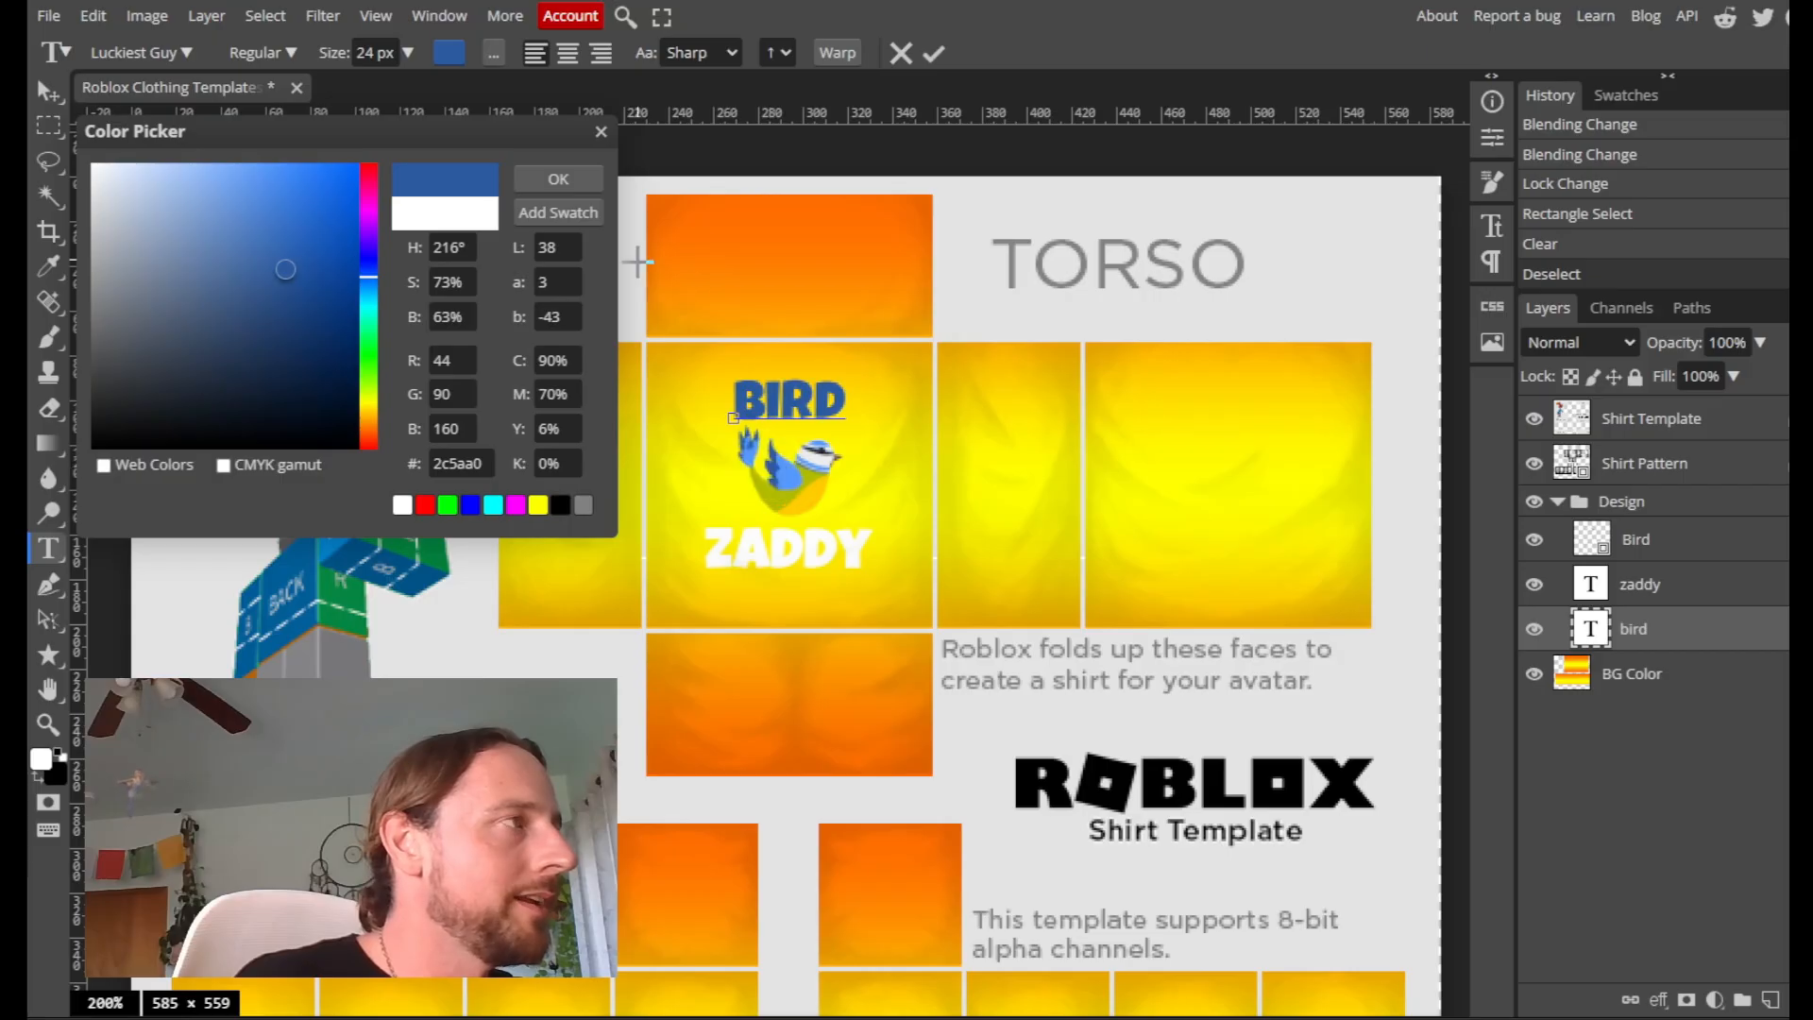
{"action": "left_click", "coordinate": [570, 175]}
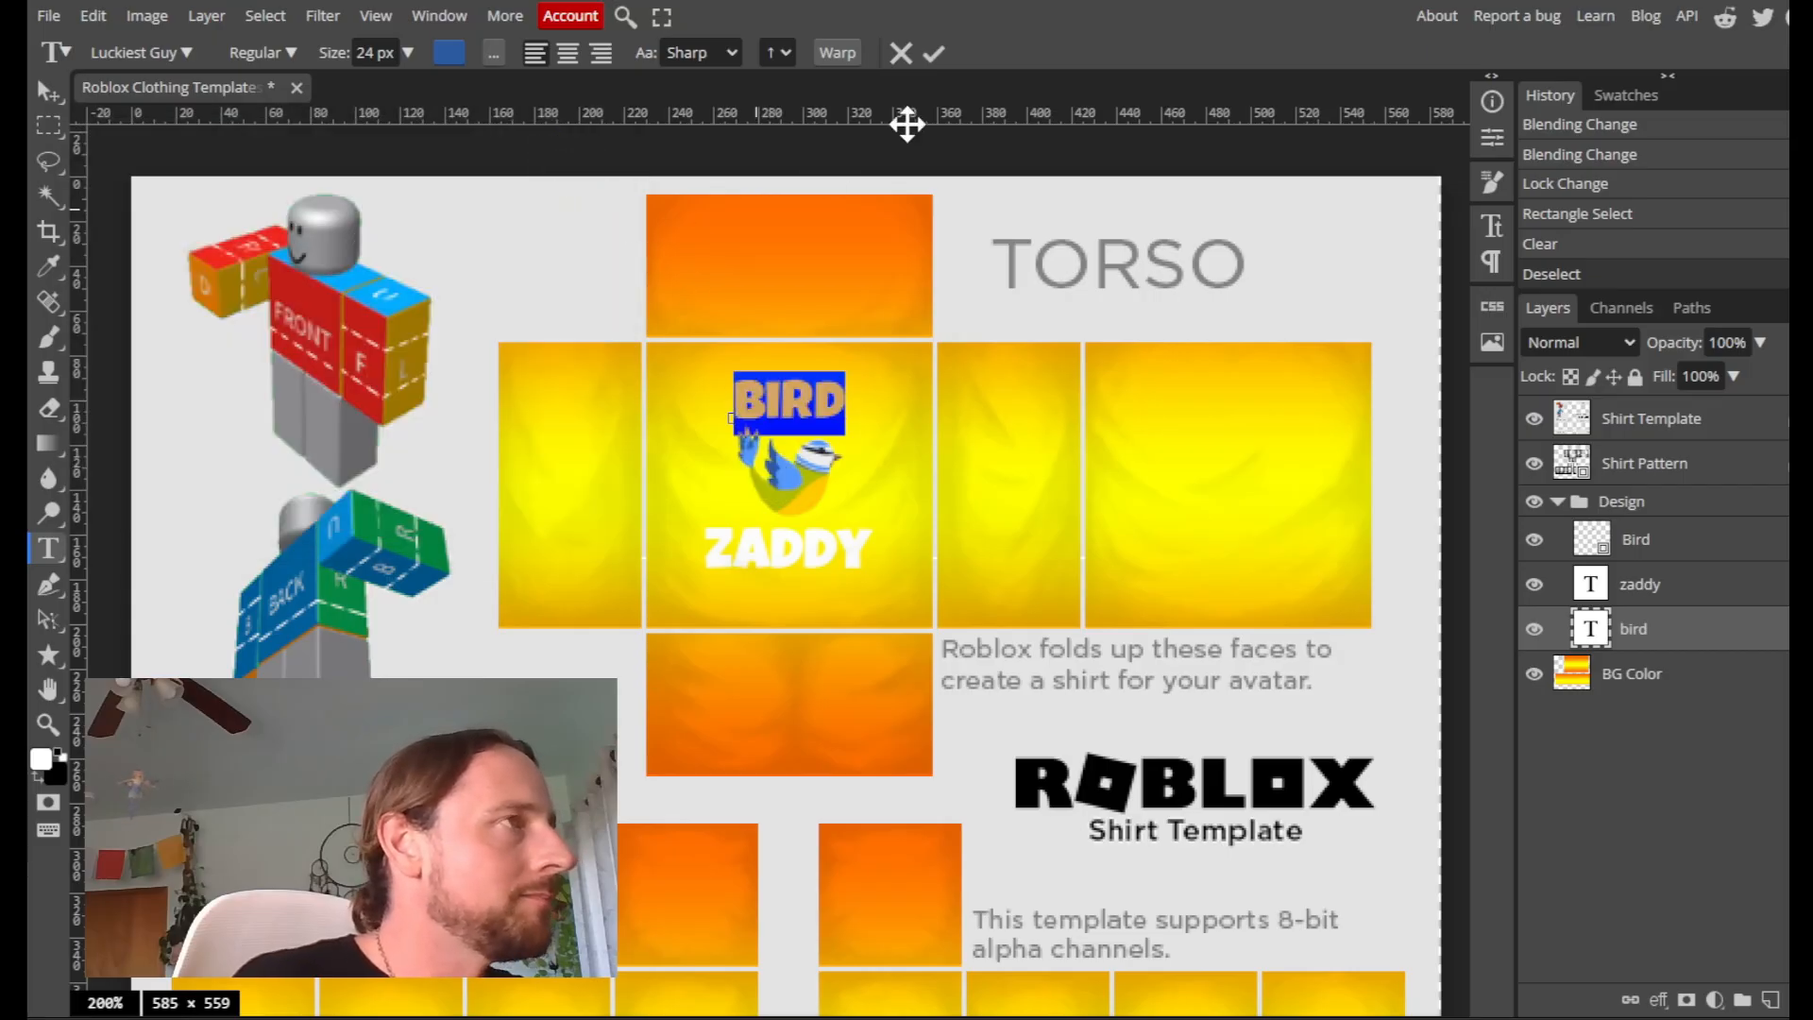
{"action": "left_click", "coordinate": [935, 53]}
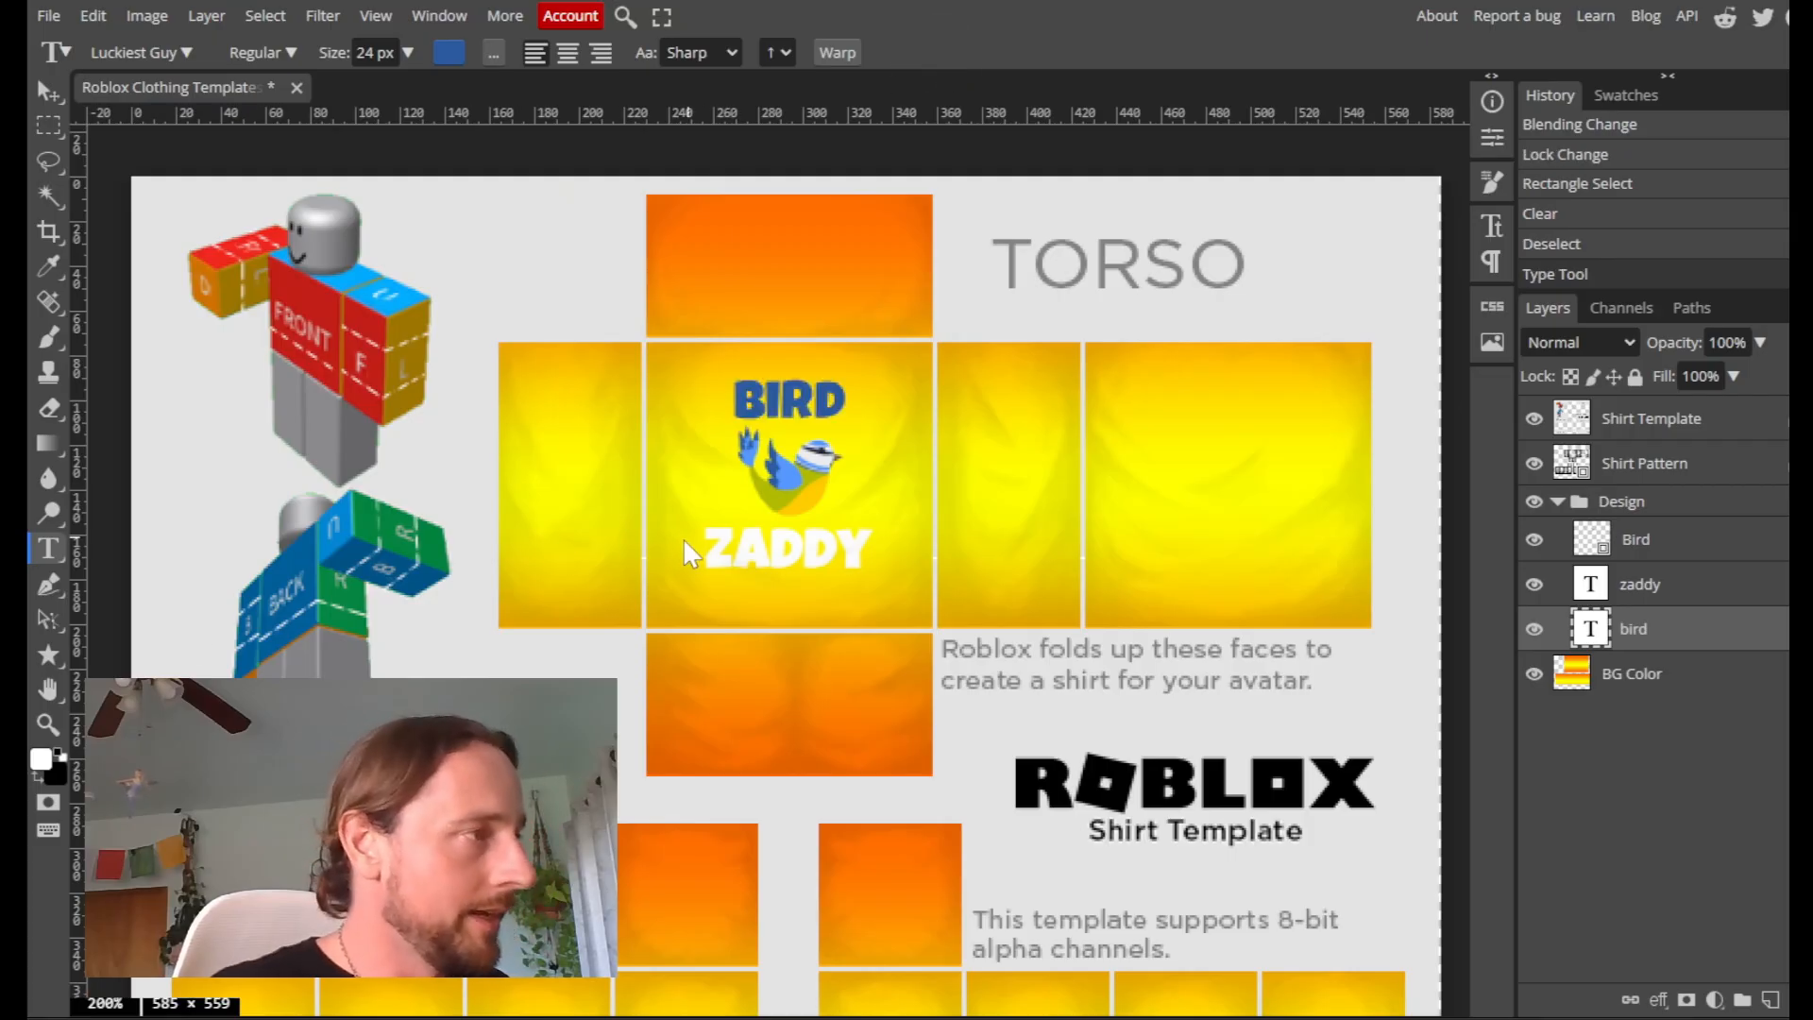
{"action": "left_click", "coordinate": [1677, 587]}
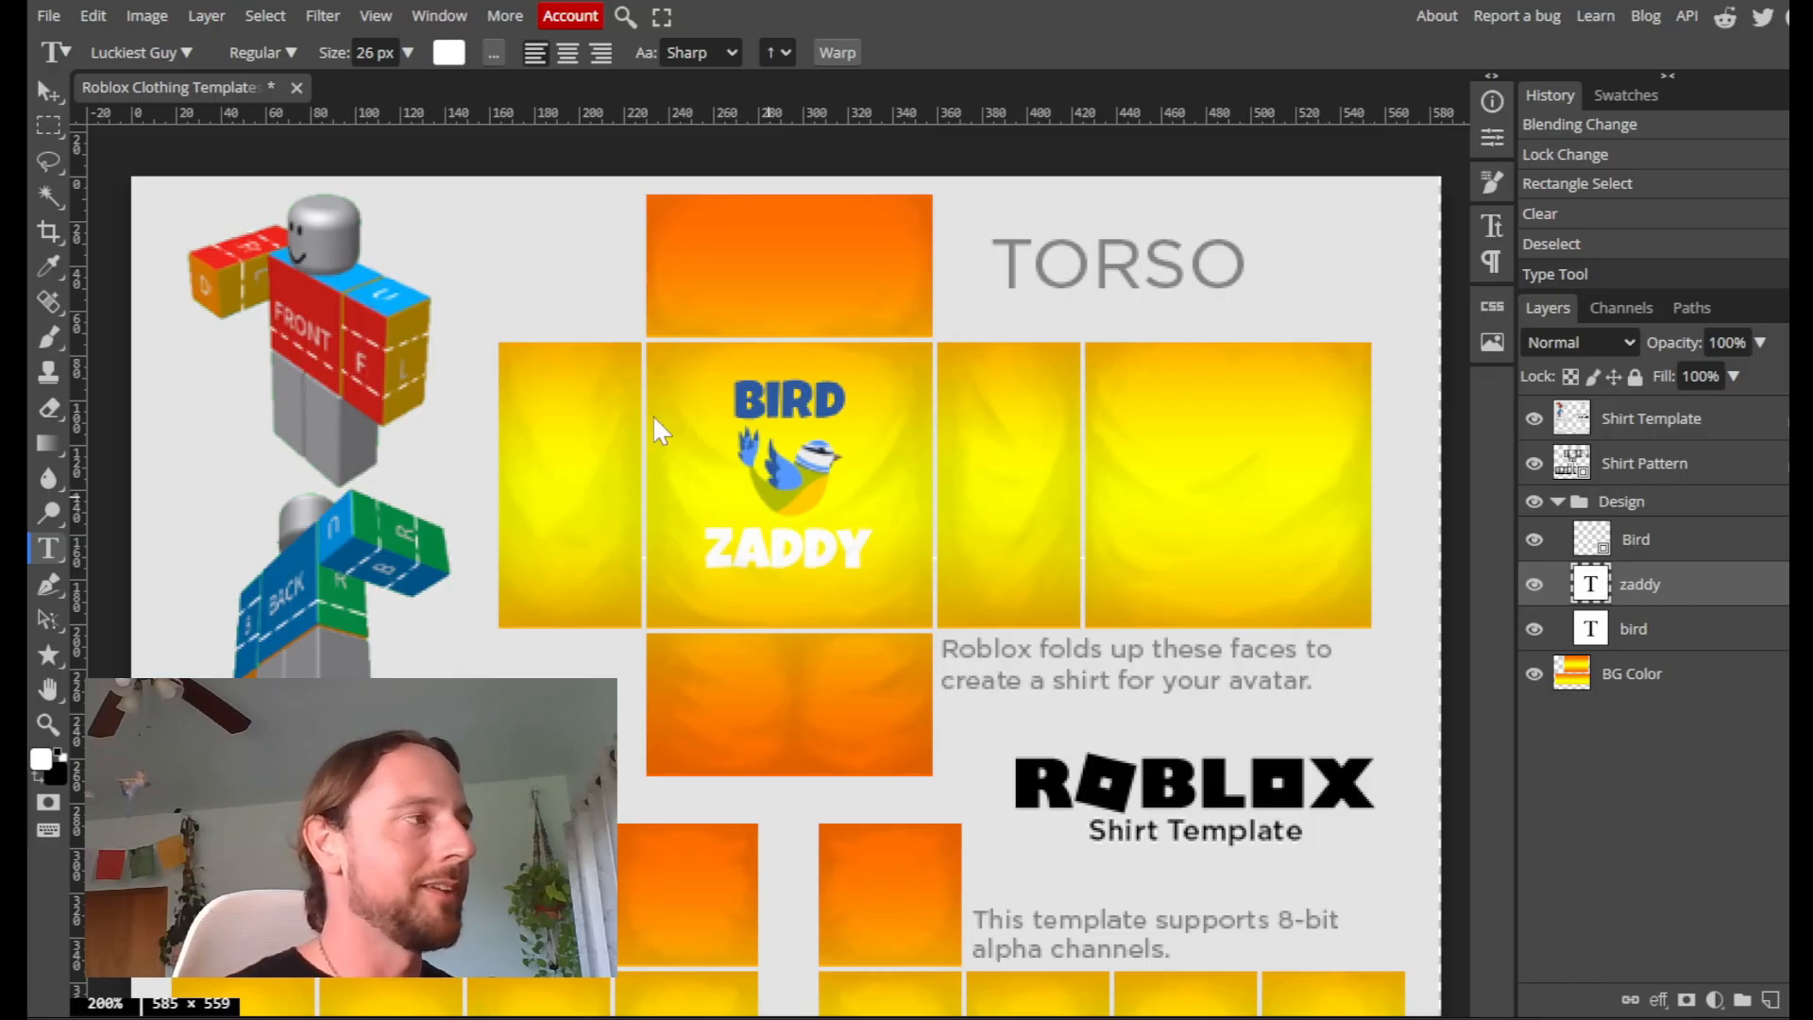
{"action": "left_click", "coordinate": [448, 52]}
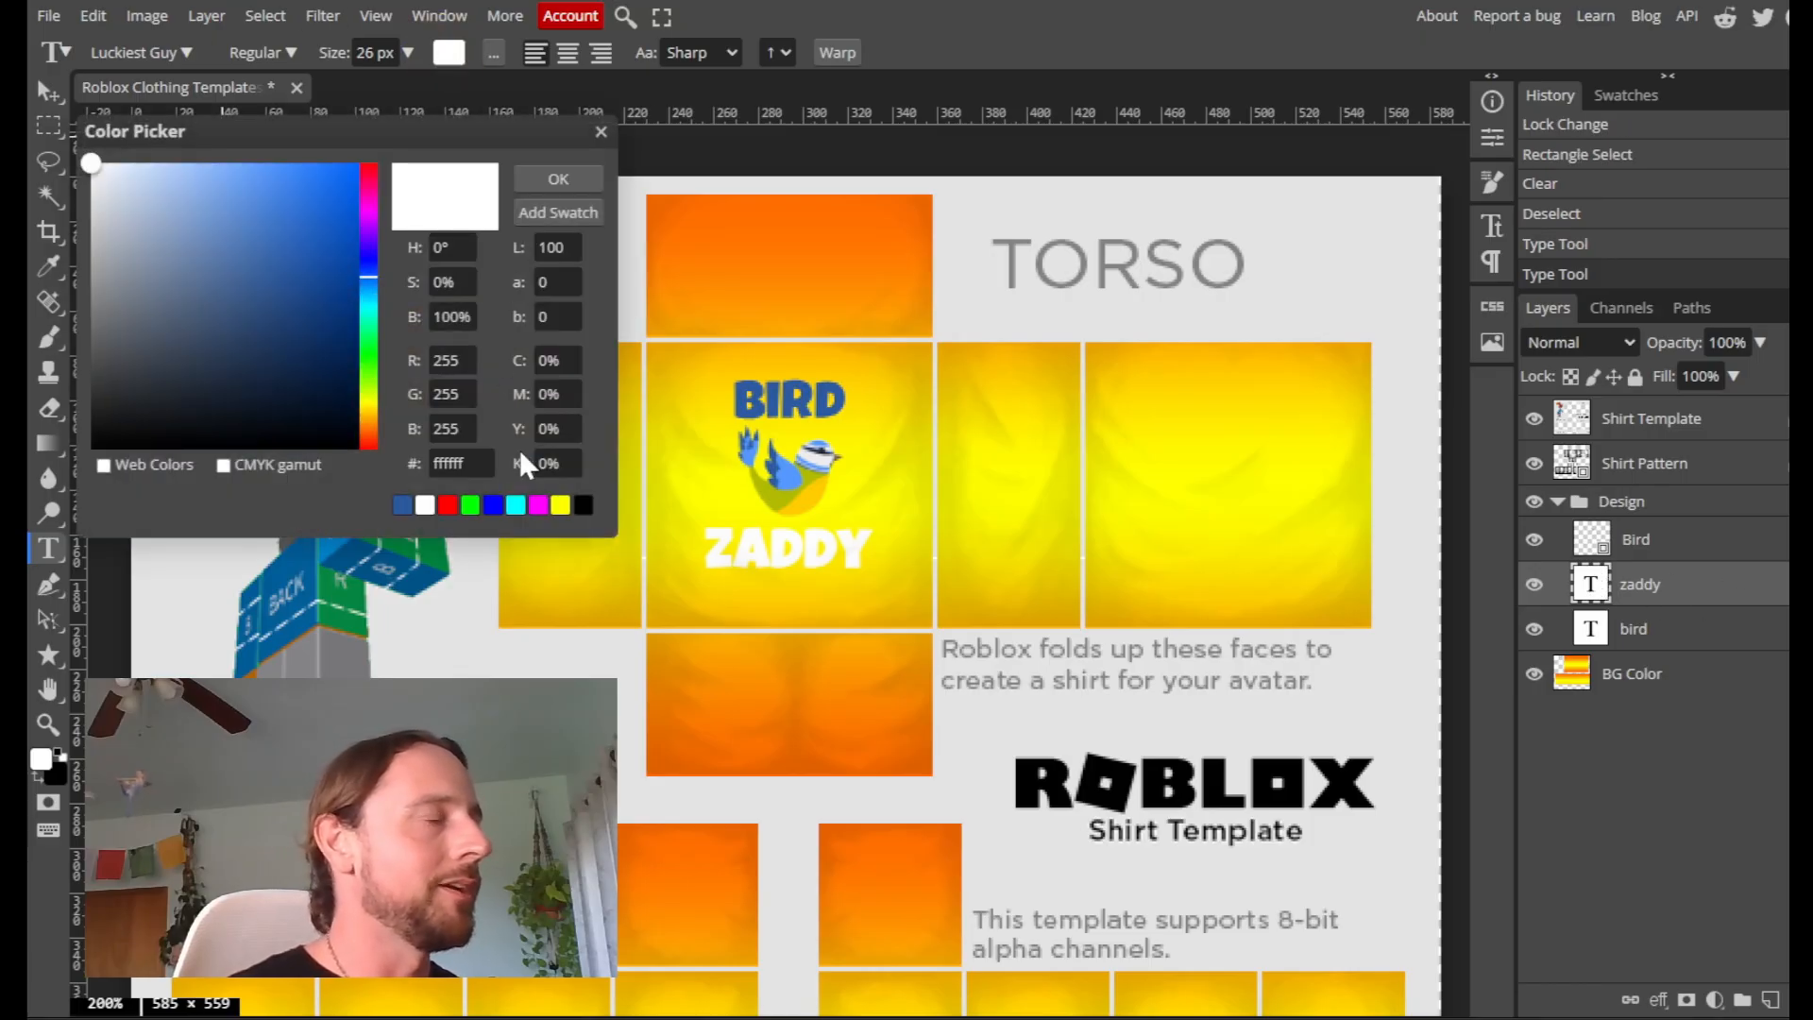
{"action": "left_click", "coordinate": [433, 464]}
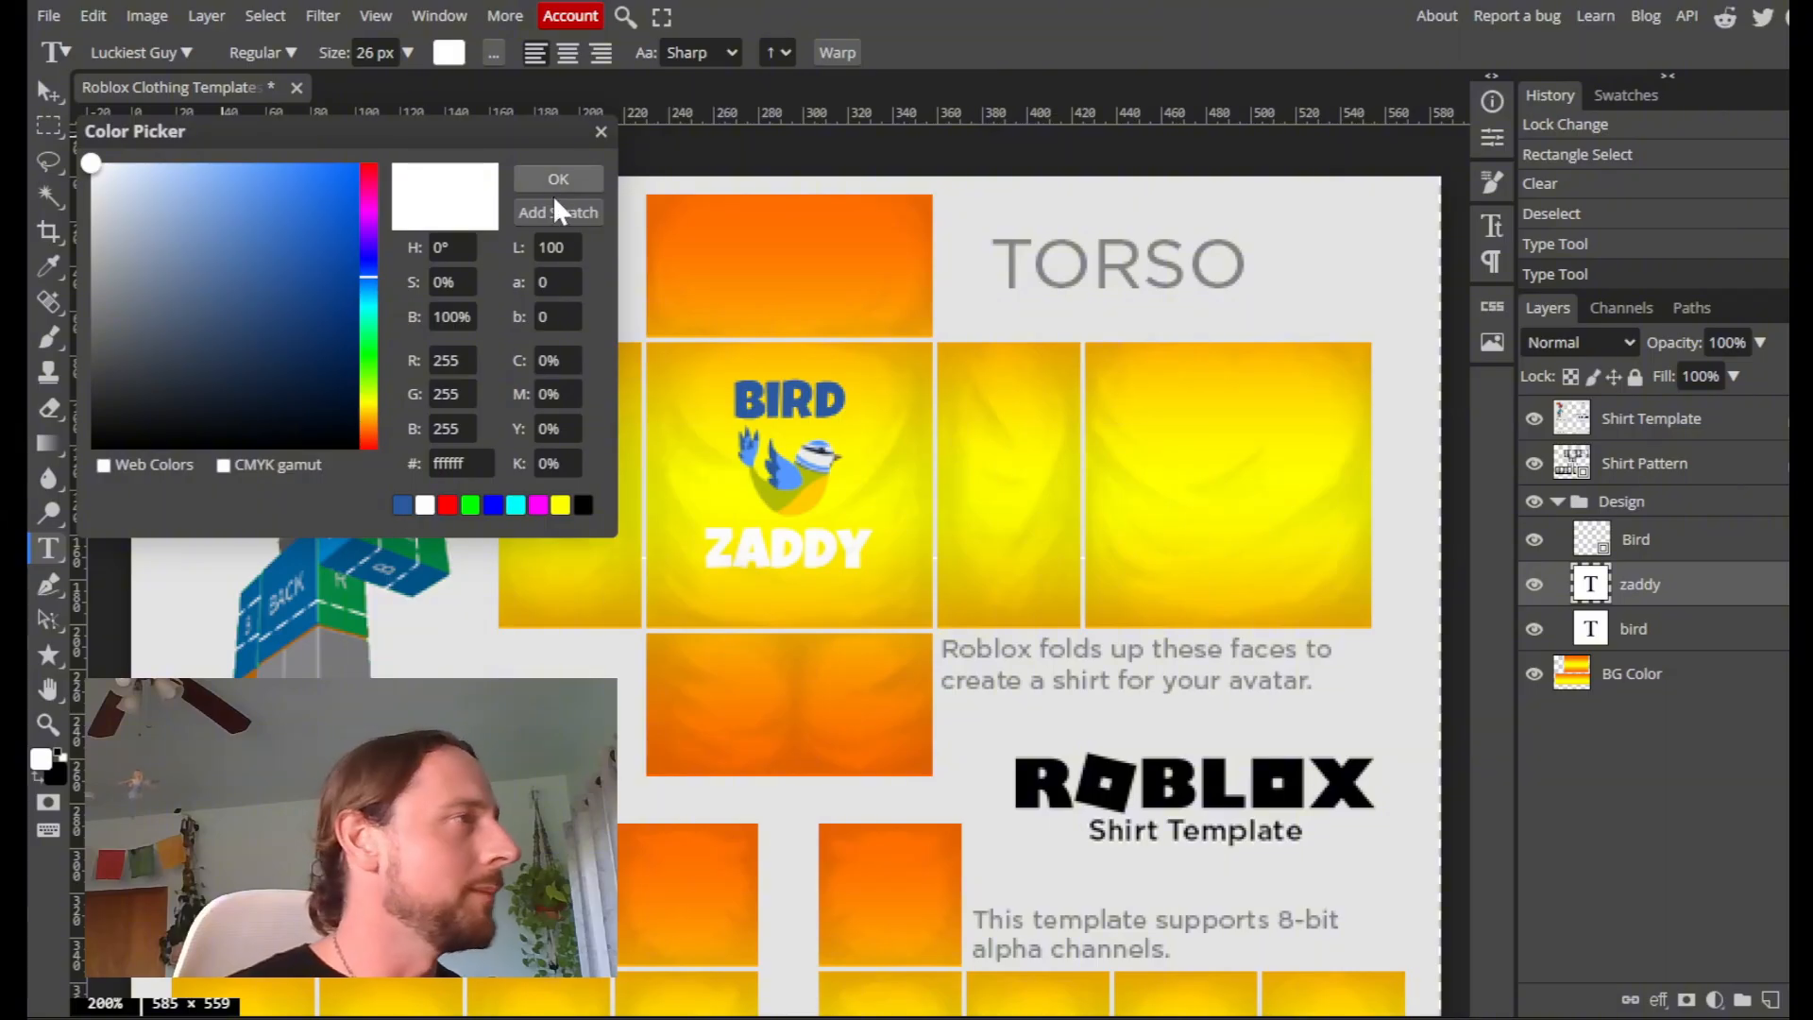
{"action": "left_click", "coordinate": [601, 133]}
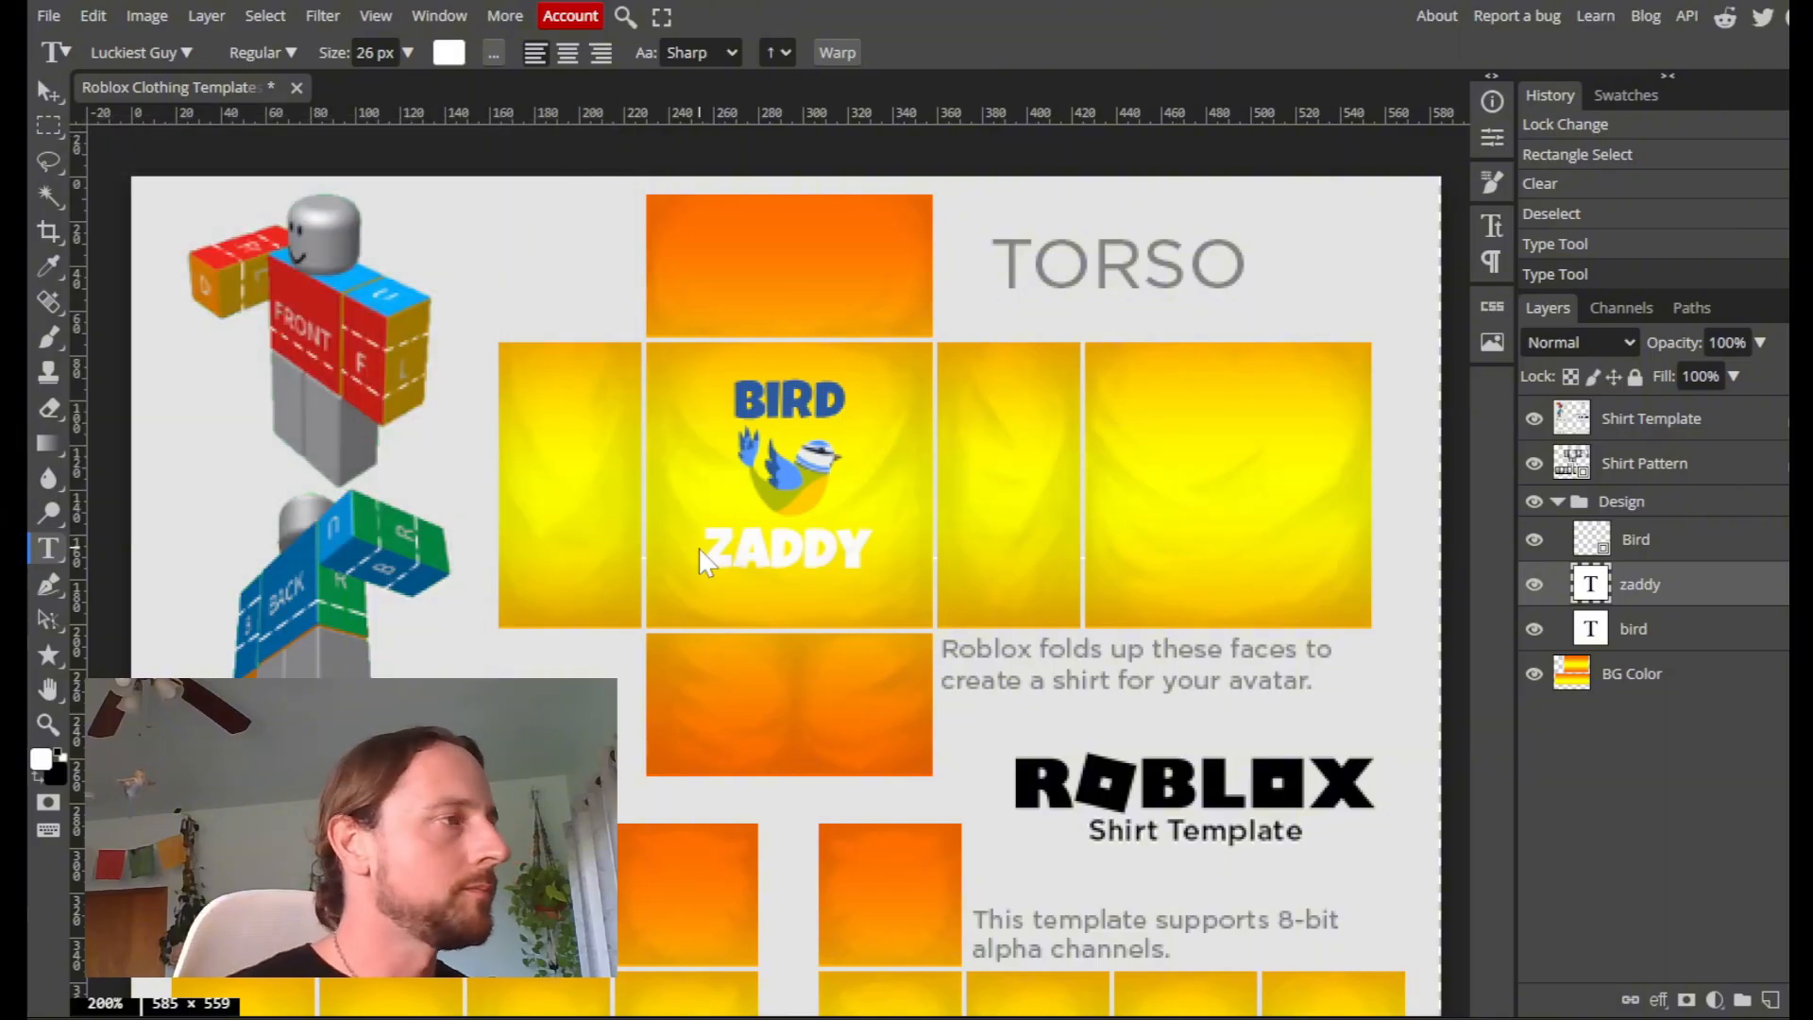
Recolour the ZADDY text to the dark blue sampled from the bird graphic
{"action": "left_click", "coordinate": [448, 53]}
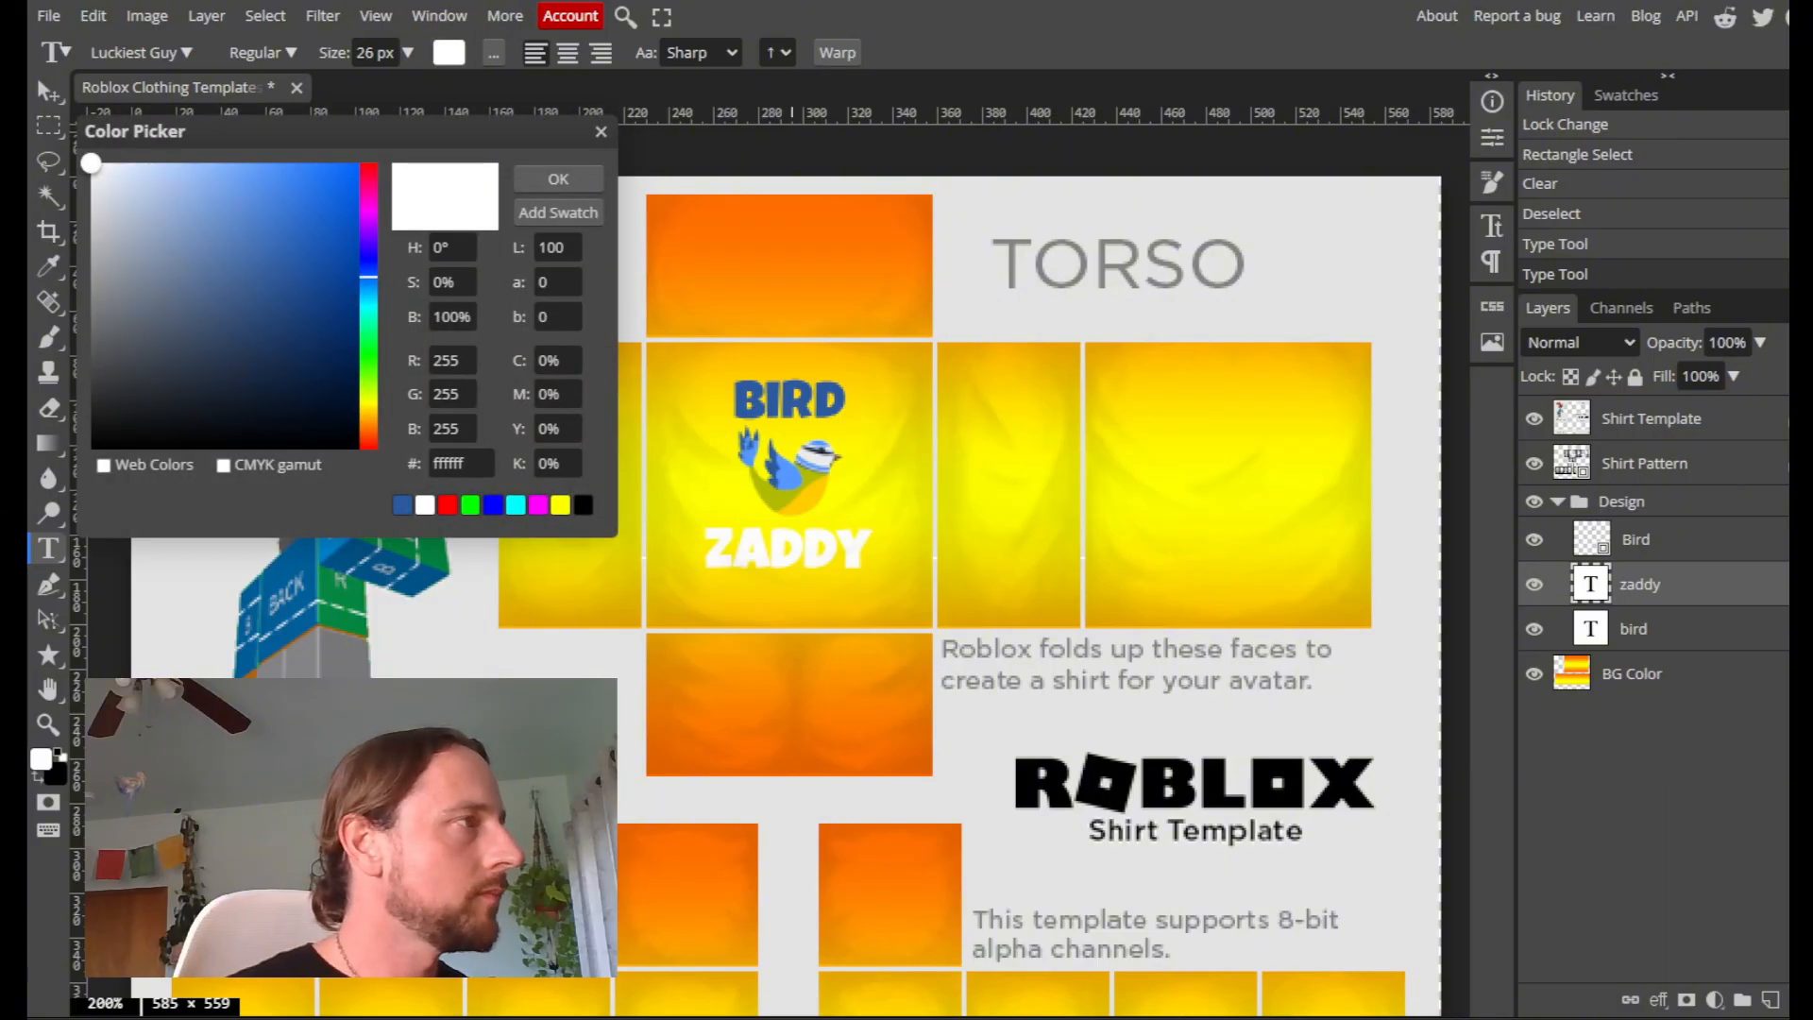
{"action": "left_click", "coordinate": [771, 465]}
{"action": "left_click", "coordinate": [544, 181]}
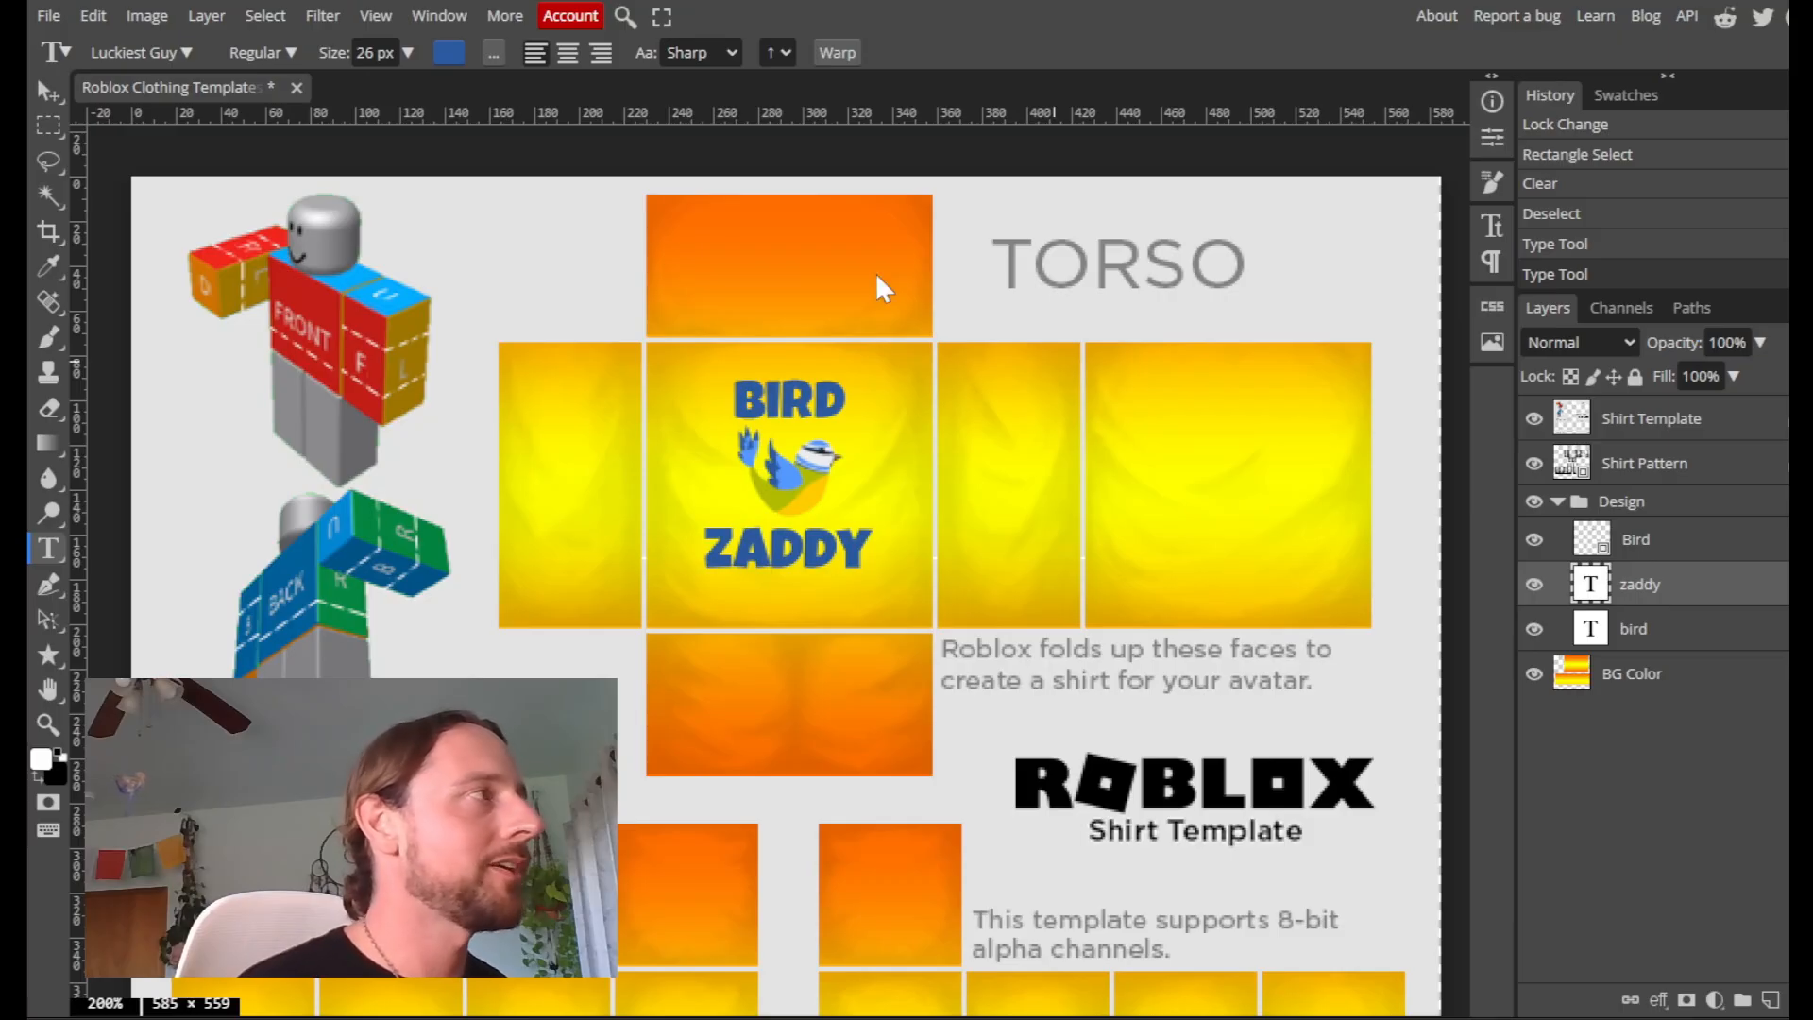
Export the shirt template as a PNG at 585 by 559 px with 100% quality
{"action": "left_click", "coordinate": [50, 17]}
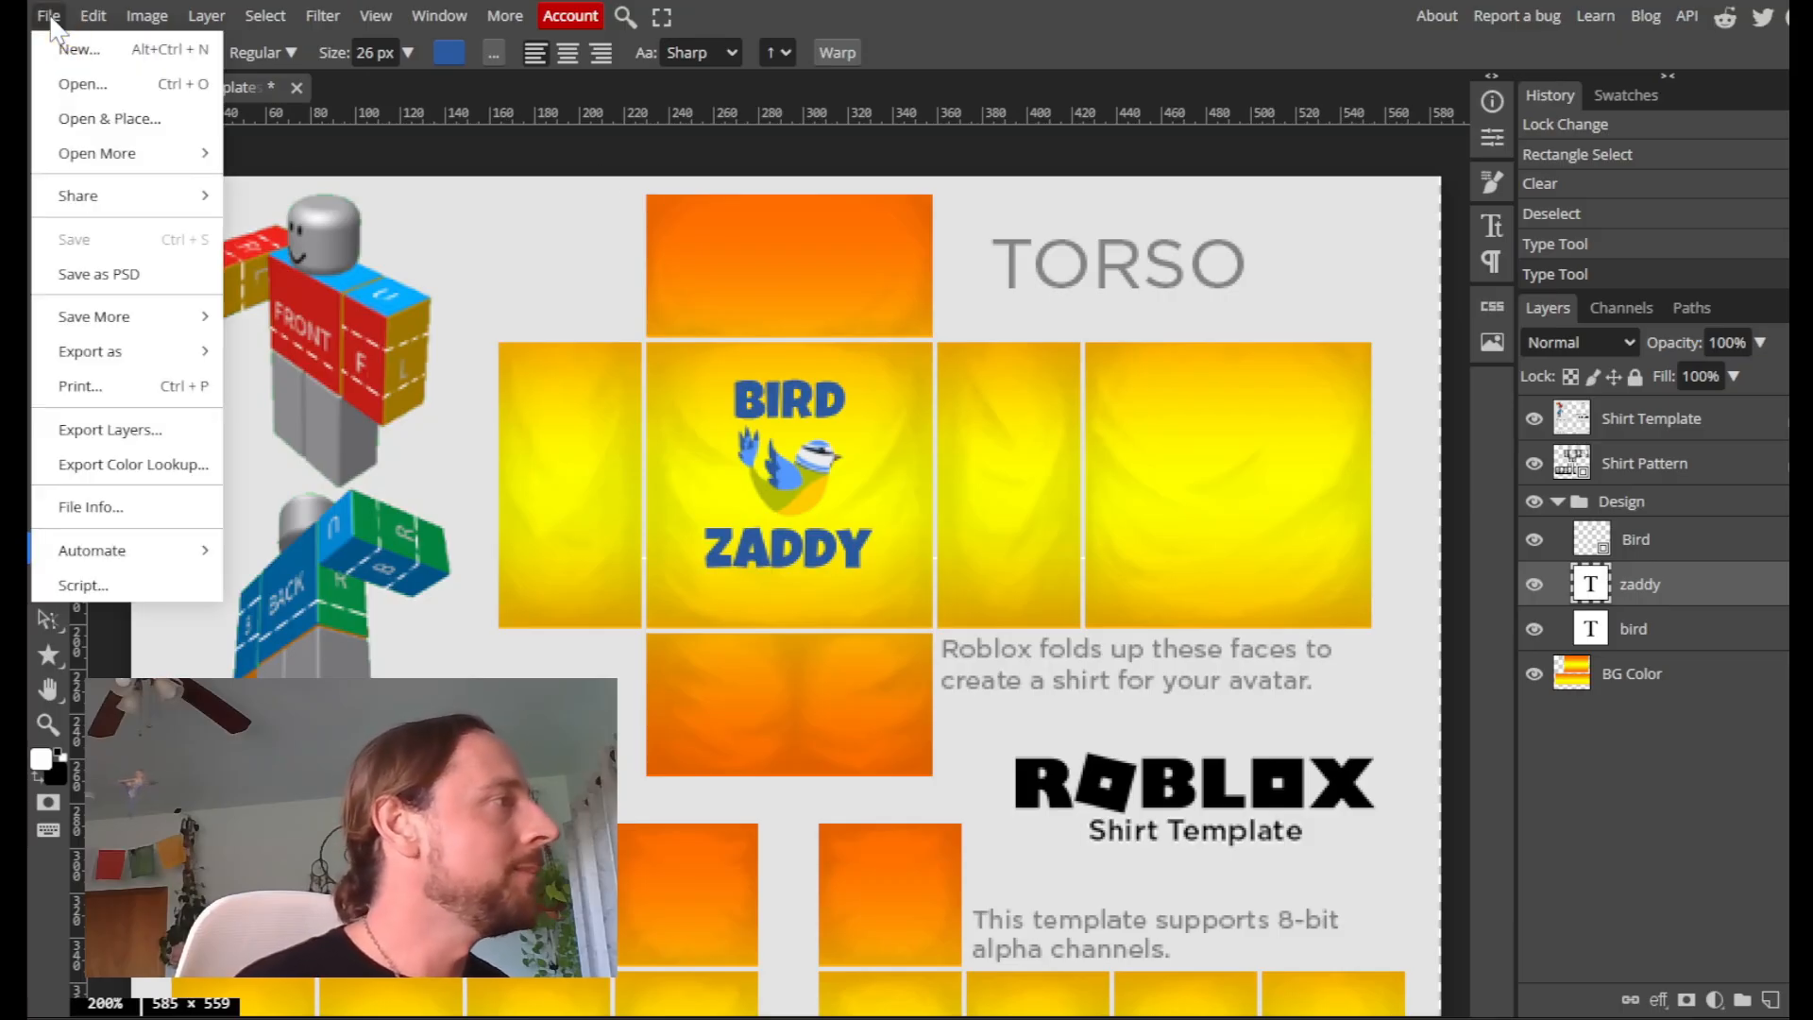
{"action": "mouse_move", "coordinate": [98, 365]}
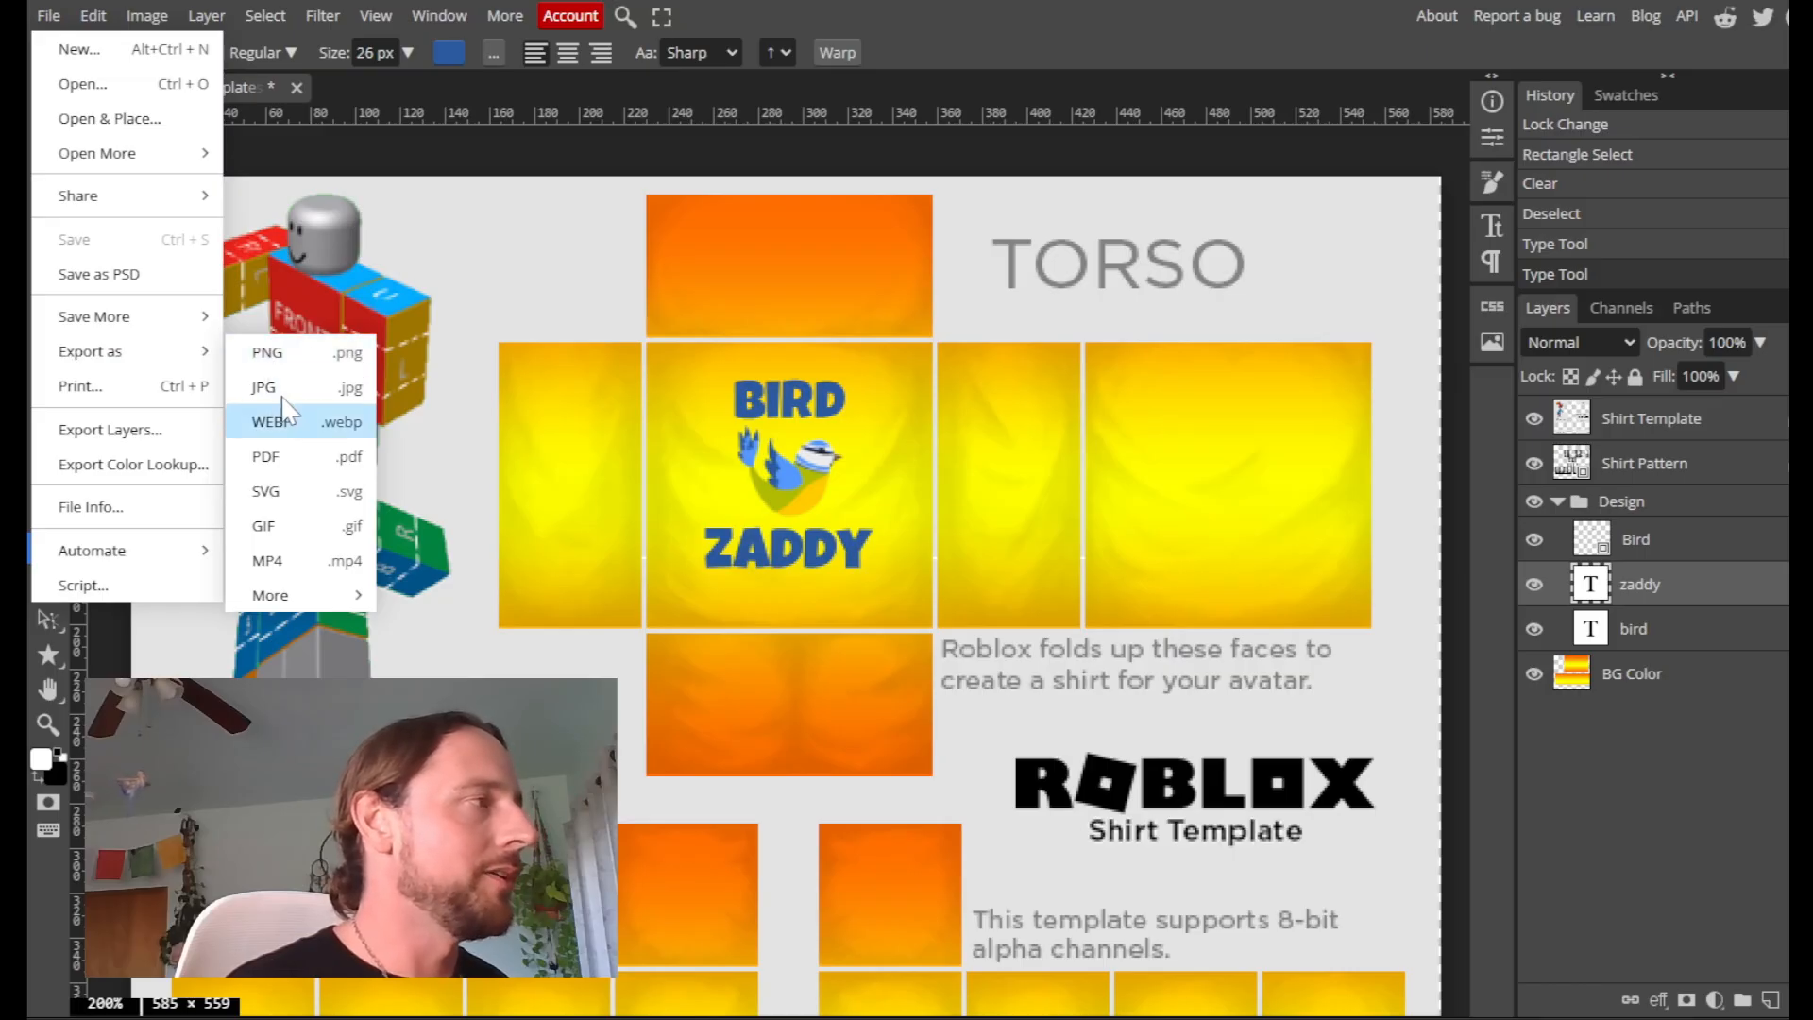
{"action": "left_click", "coordinate": [268, 354]}
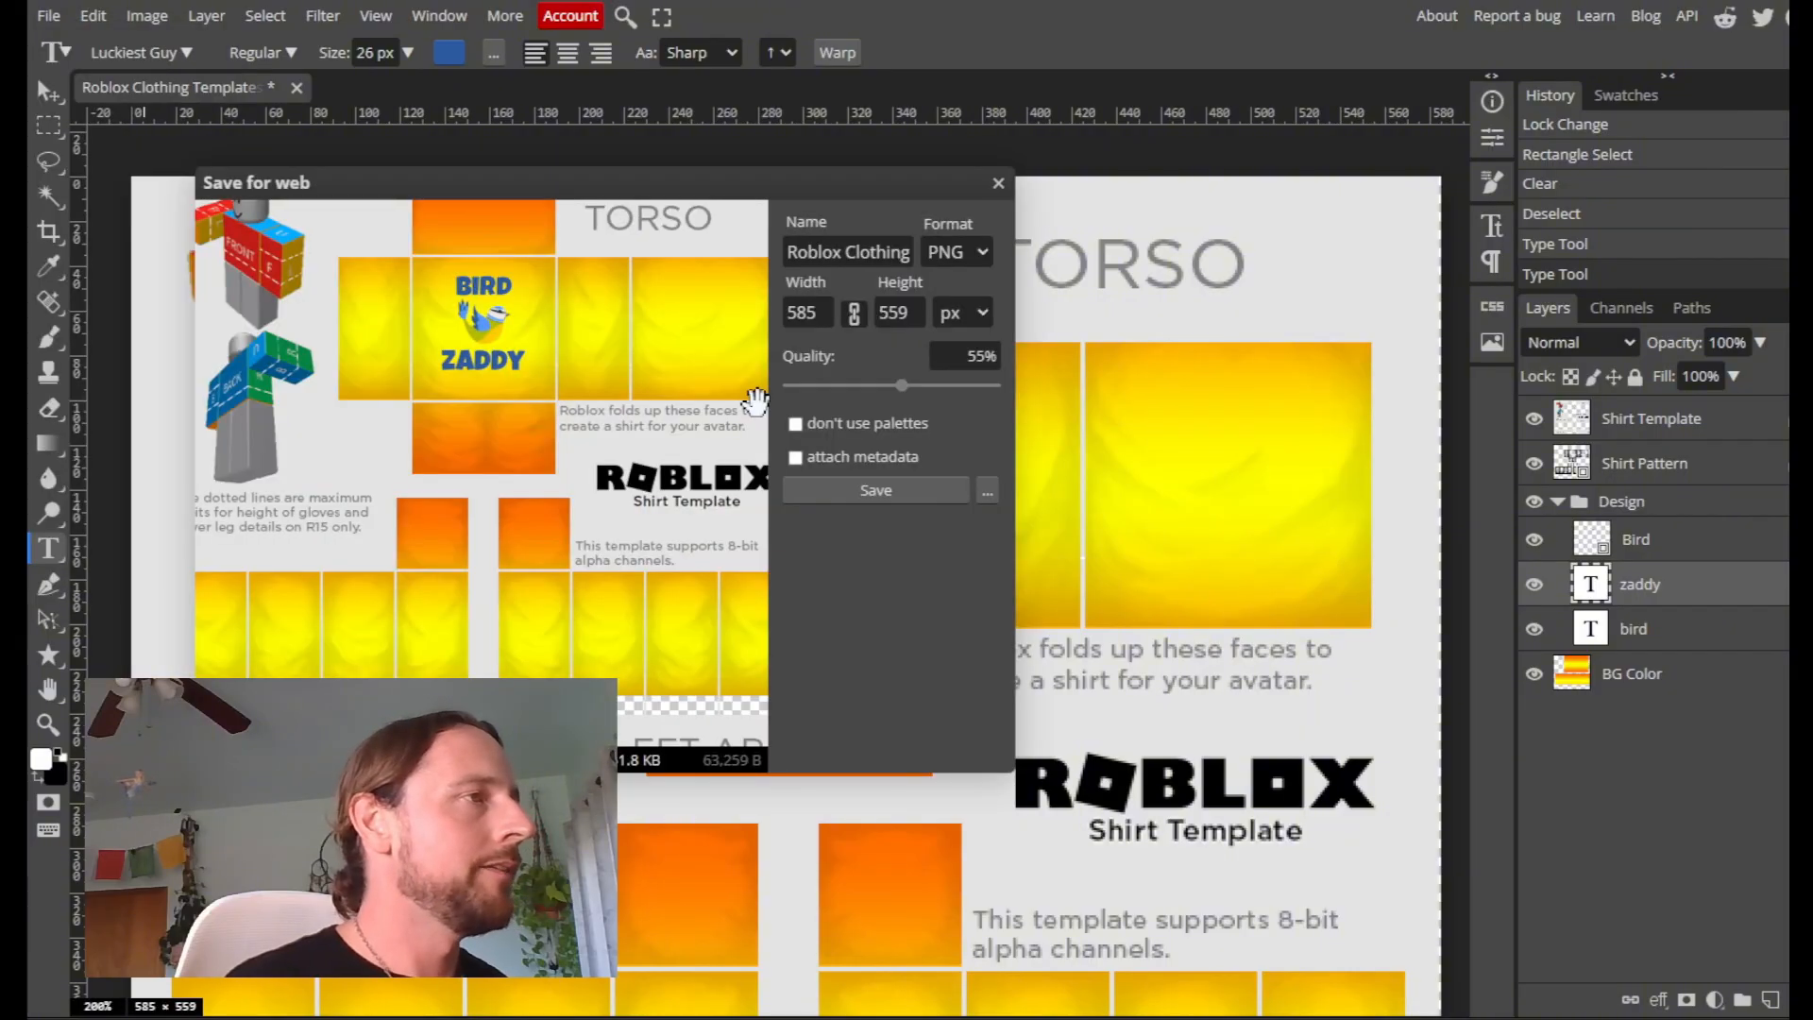
{"action": "left_click_drag", "start_coordinate": [902, 387], "coordinate": [995, 397]}
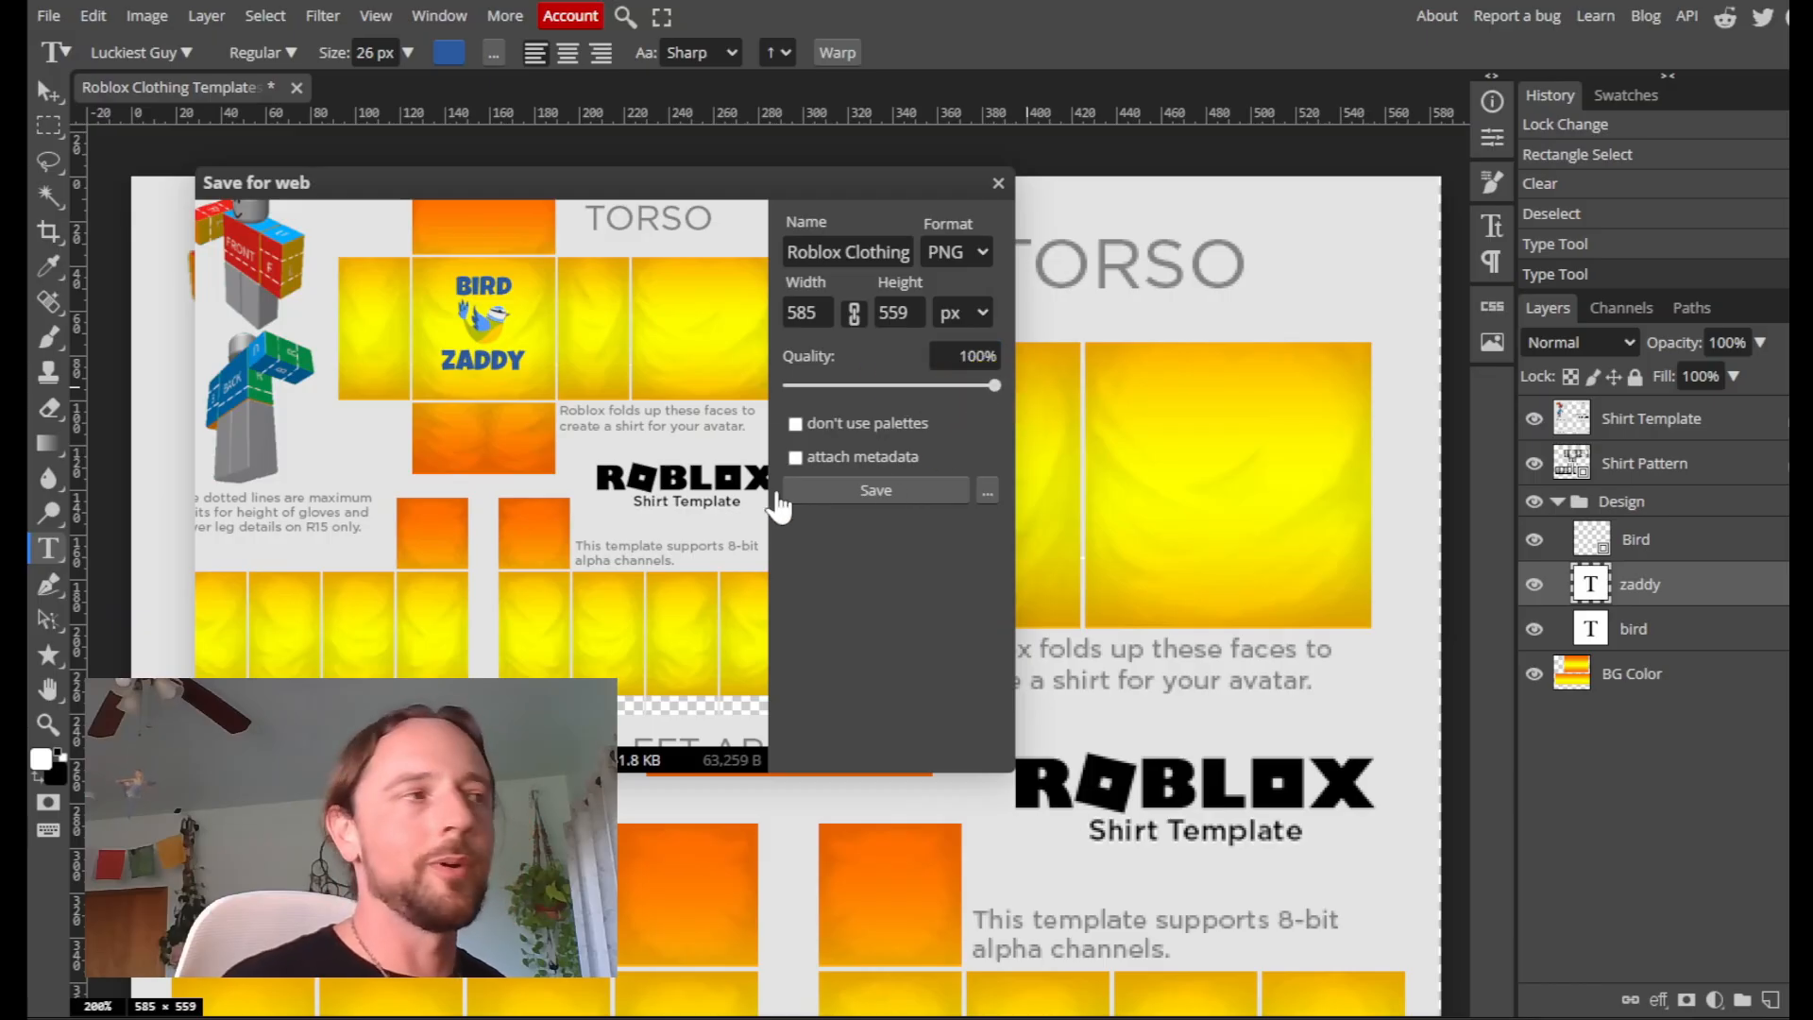
{"action": "left_click", "coordinate": [876, 489]}
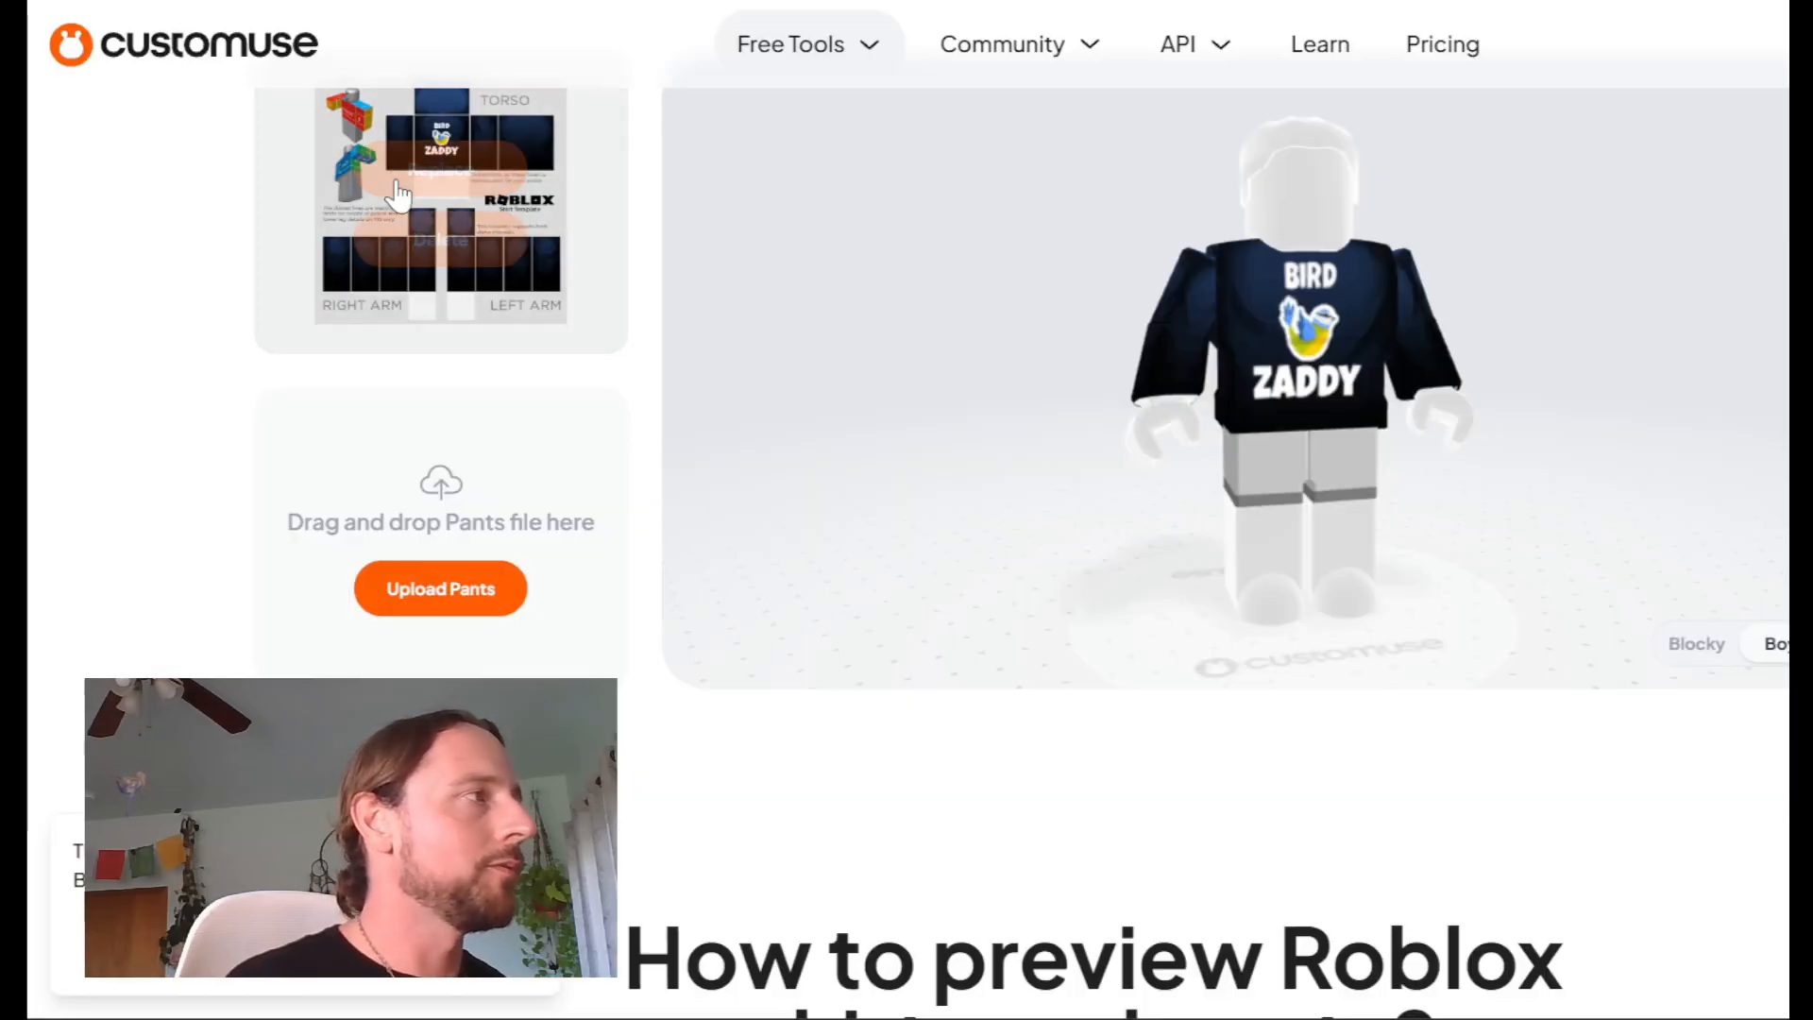
Switch to the Customuse preview and replace the avatar's shirt with Roblox Clothing Templates (7).png
{"action": "mouse_move", "coordinate": [442, 202]}
{"action": "left_click", "coordinate": [462, 172]}
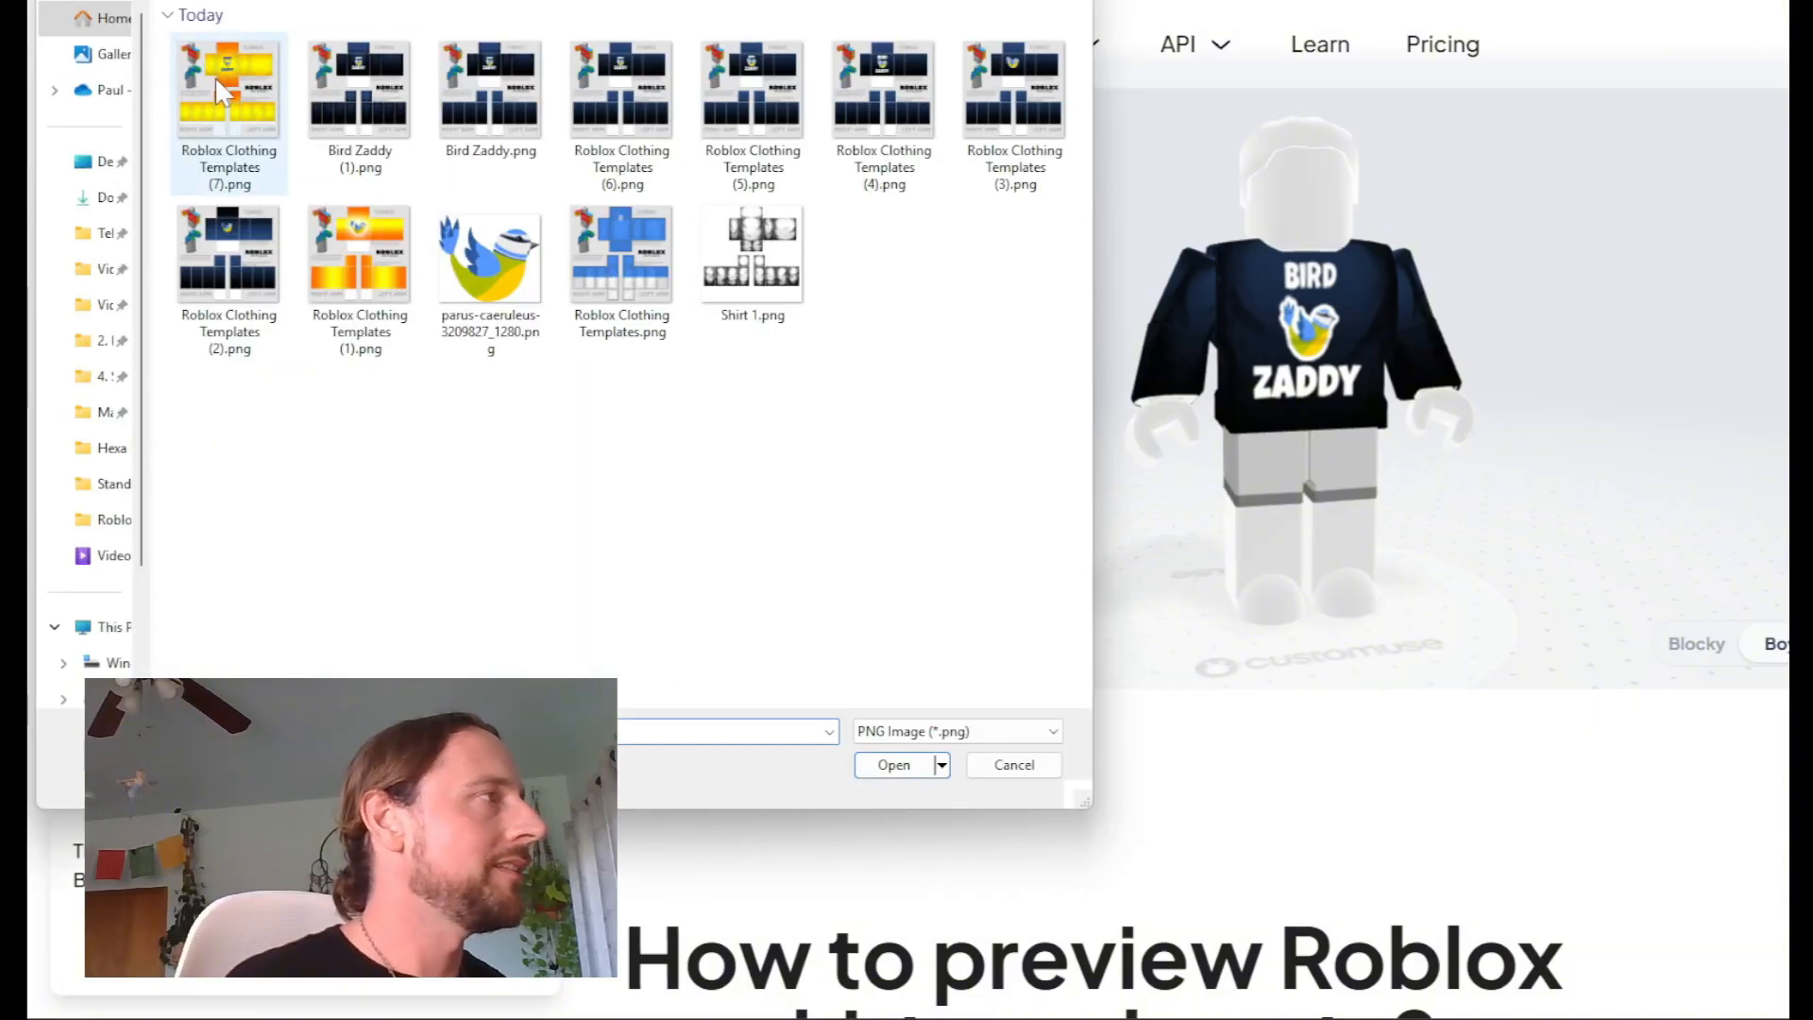
{"action": "left_click", "coordinate": [223, 71]}
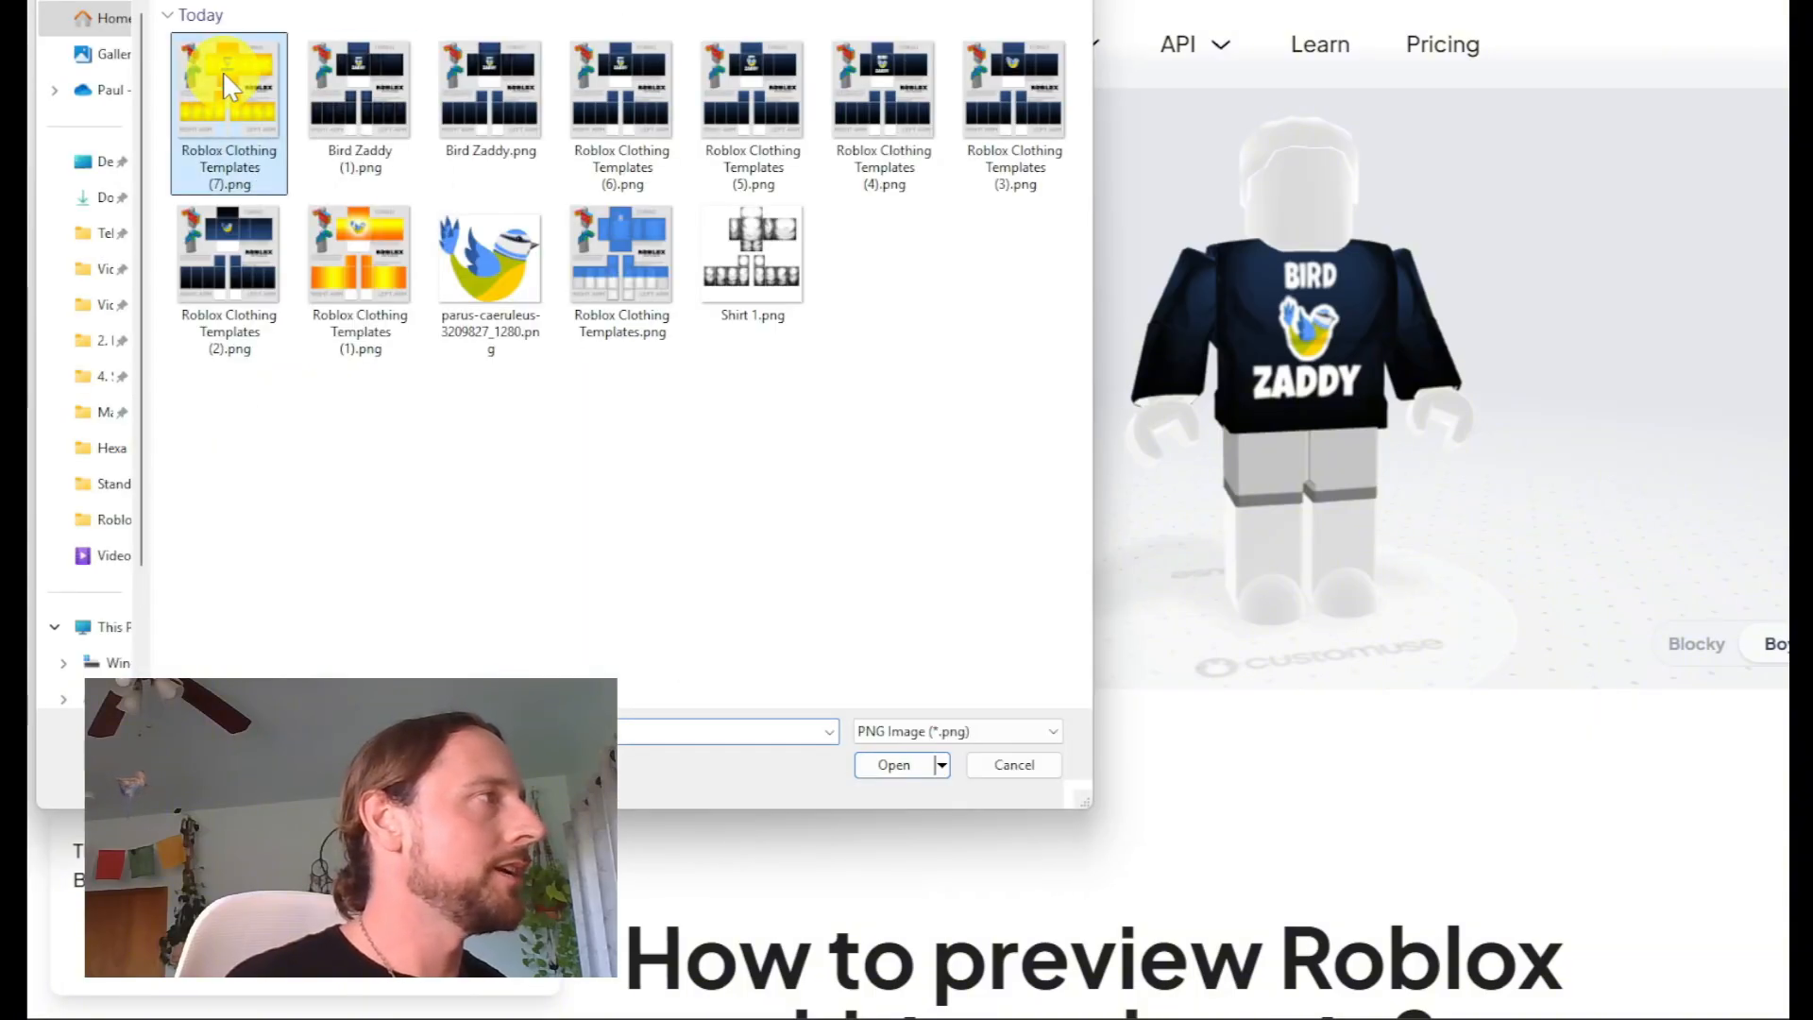
{"action": "left_click", "coordinate": [923, 765]}
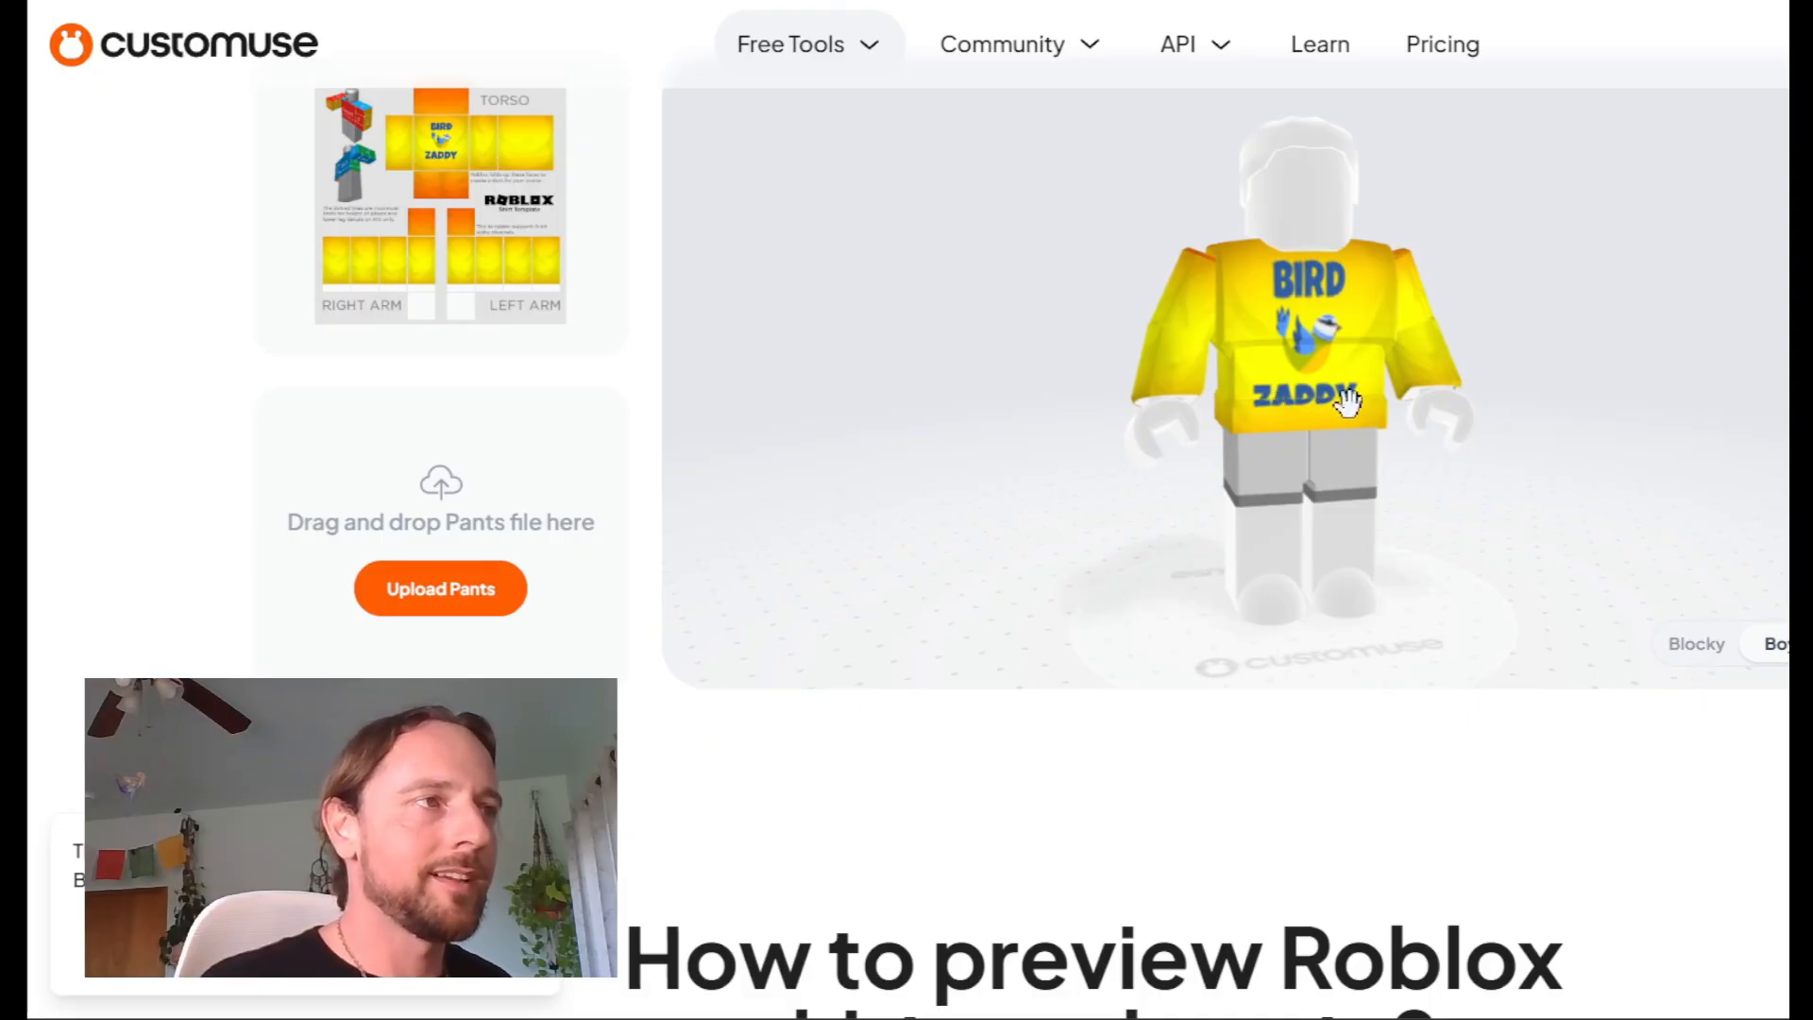
Preview the yellow BIRD ZADDY shirt on the Blocky, boy and girl avatar bodies
{"action": "left_click", "coordinate": [1692, 656]}
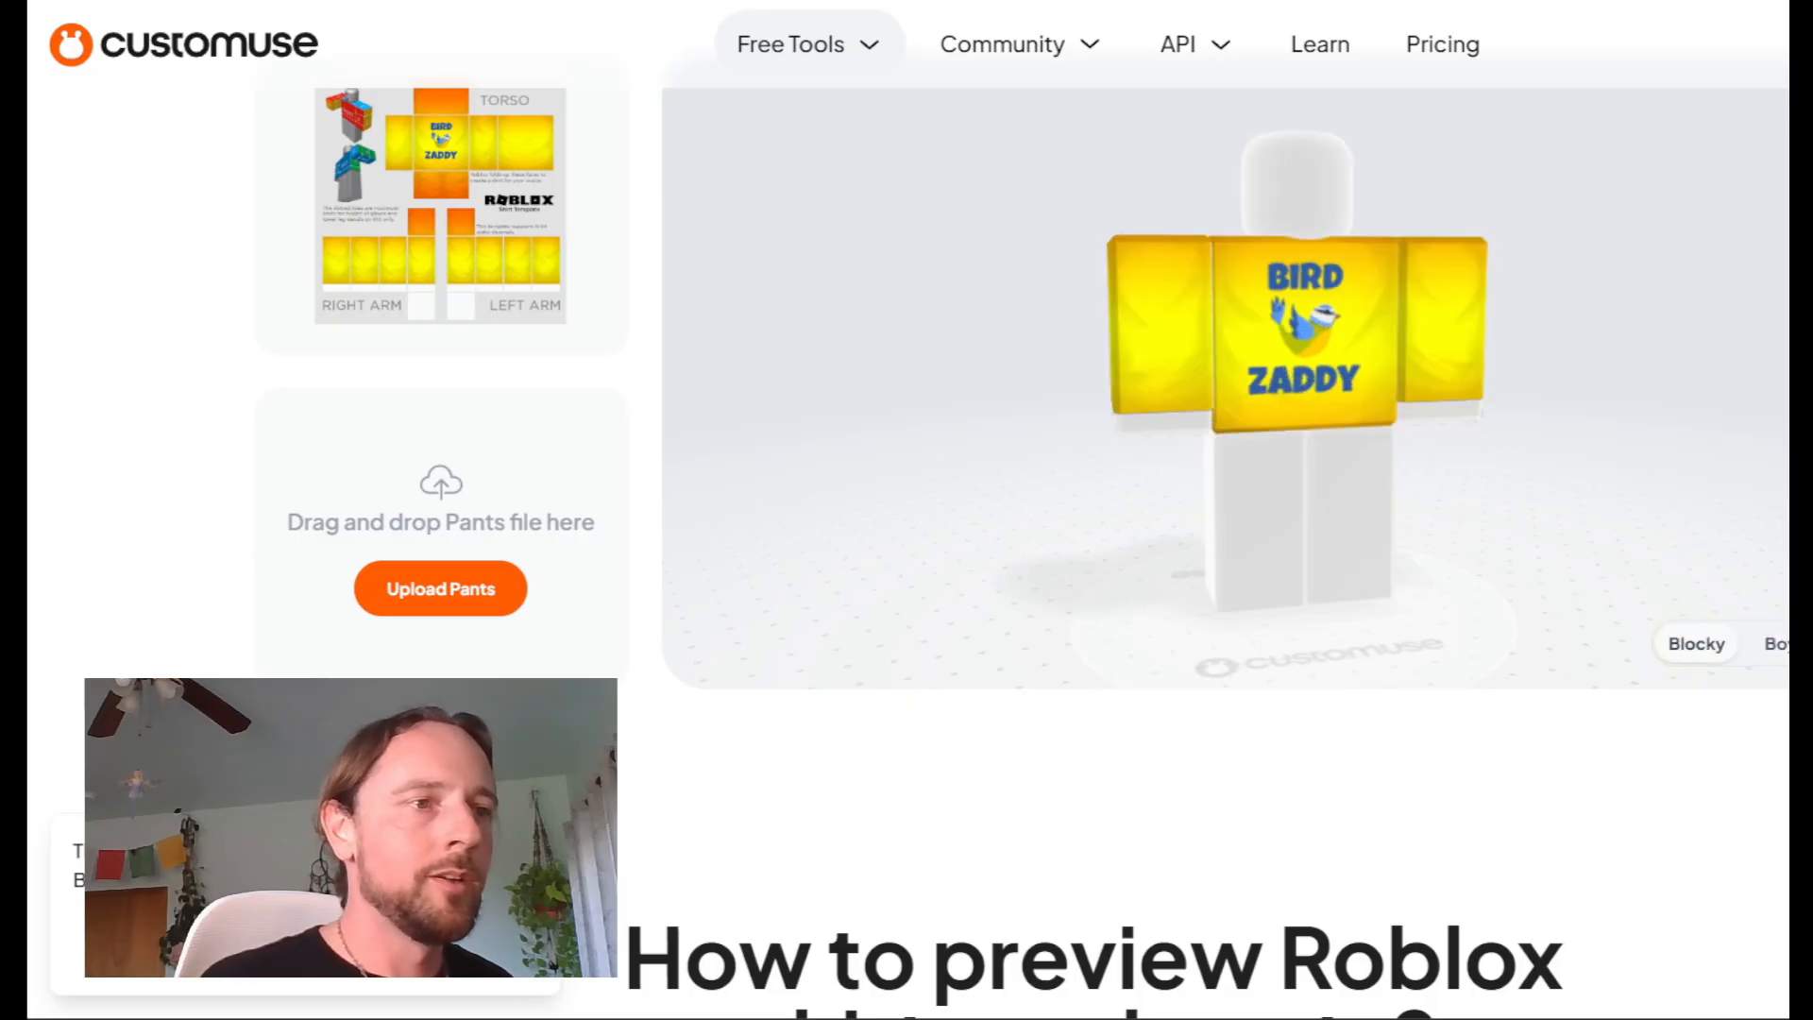
{"action": "left_click", "coordinate": [1779, 649]}
{"action": "left_click", "coordinate": [1809, 646]}
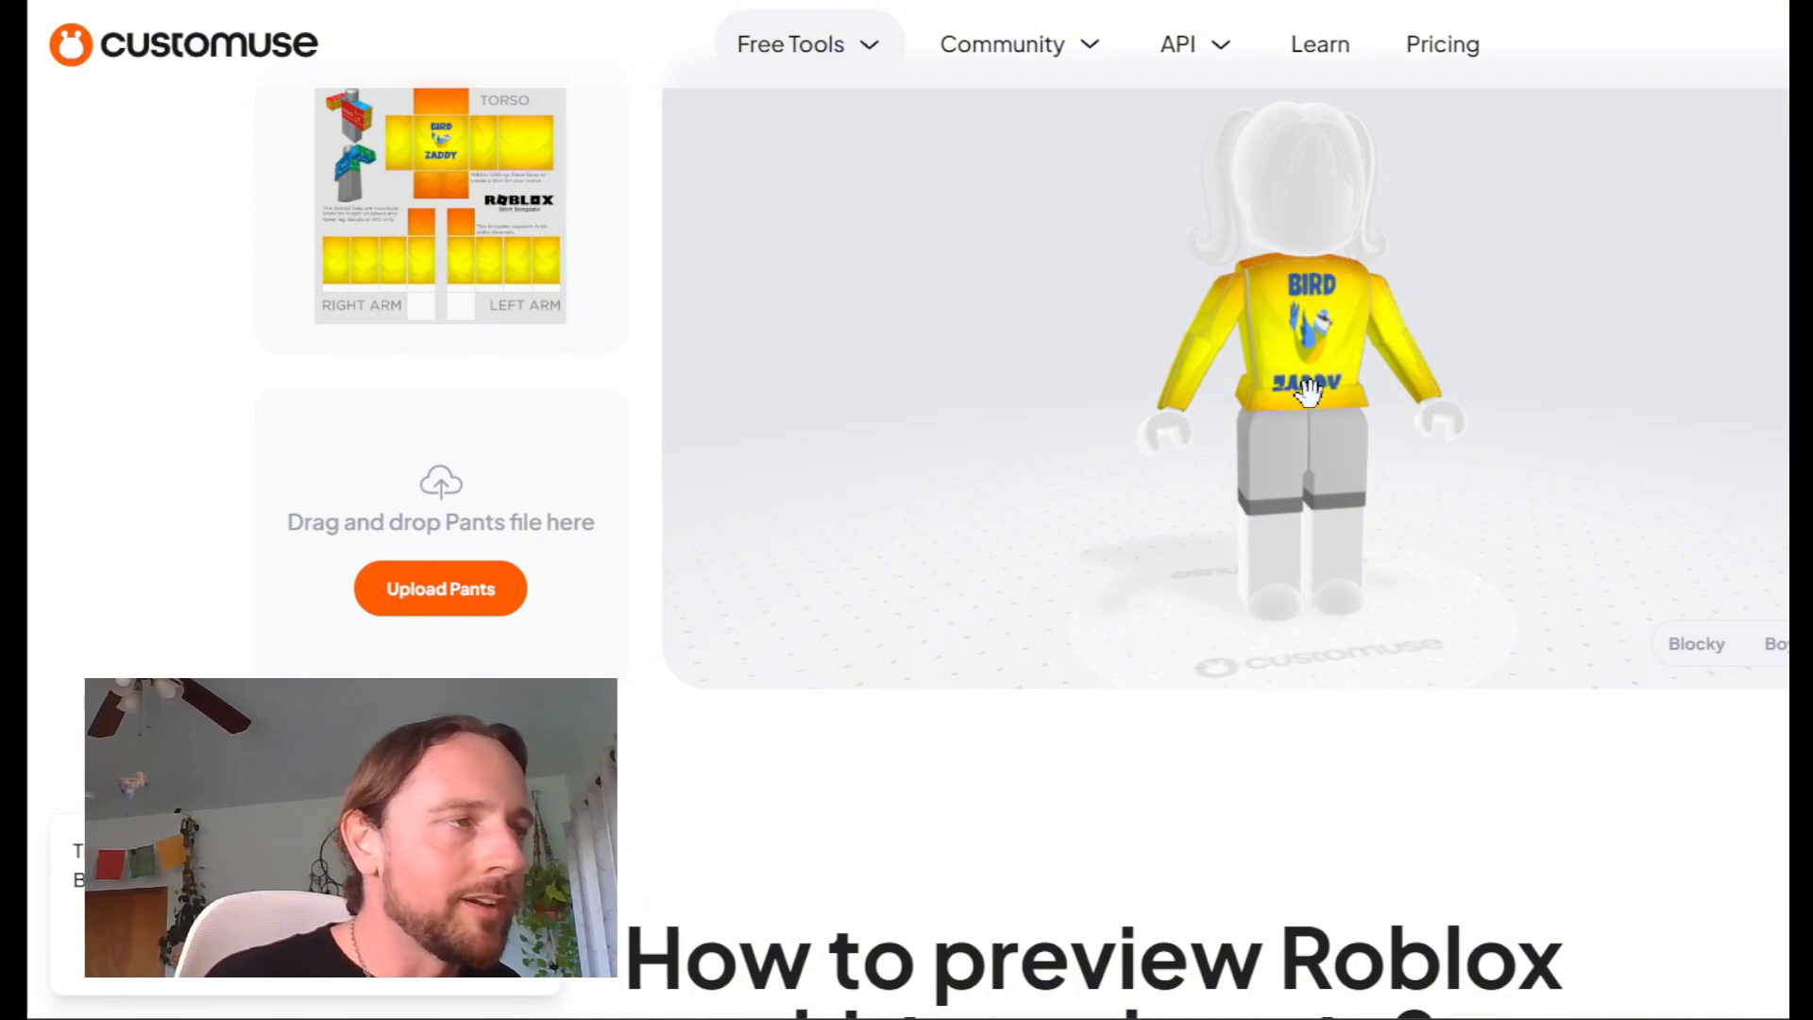
{"action": "left_click", "coordinate": [1770, 652]}
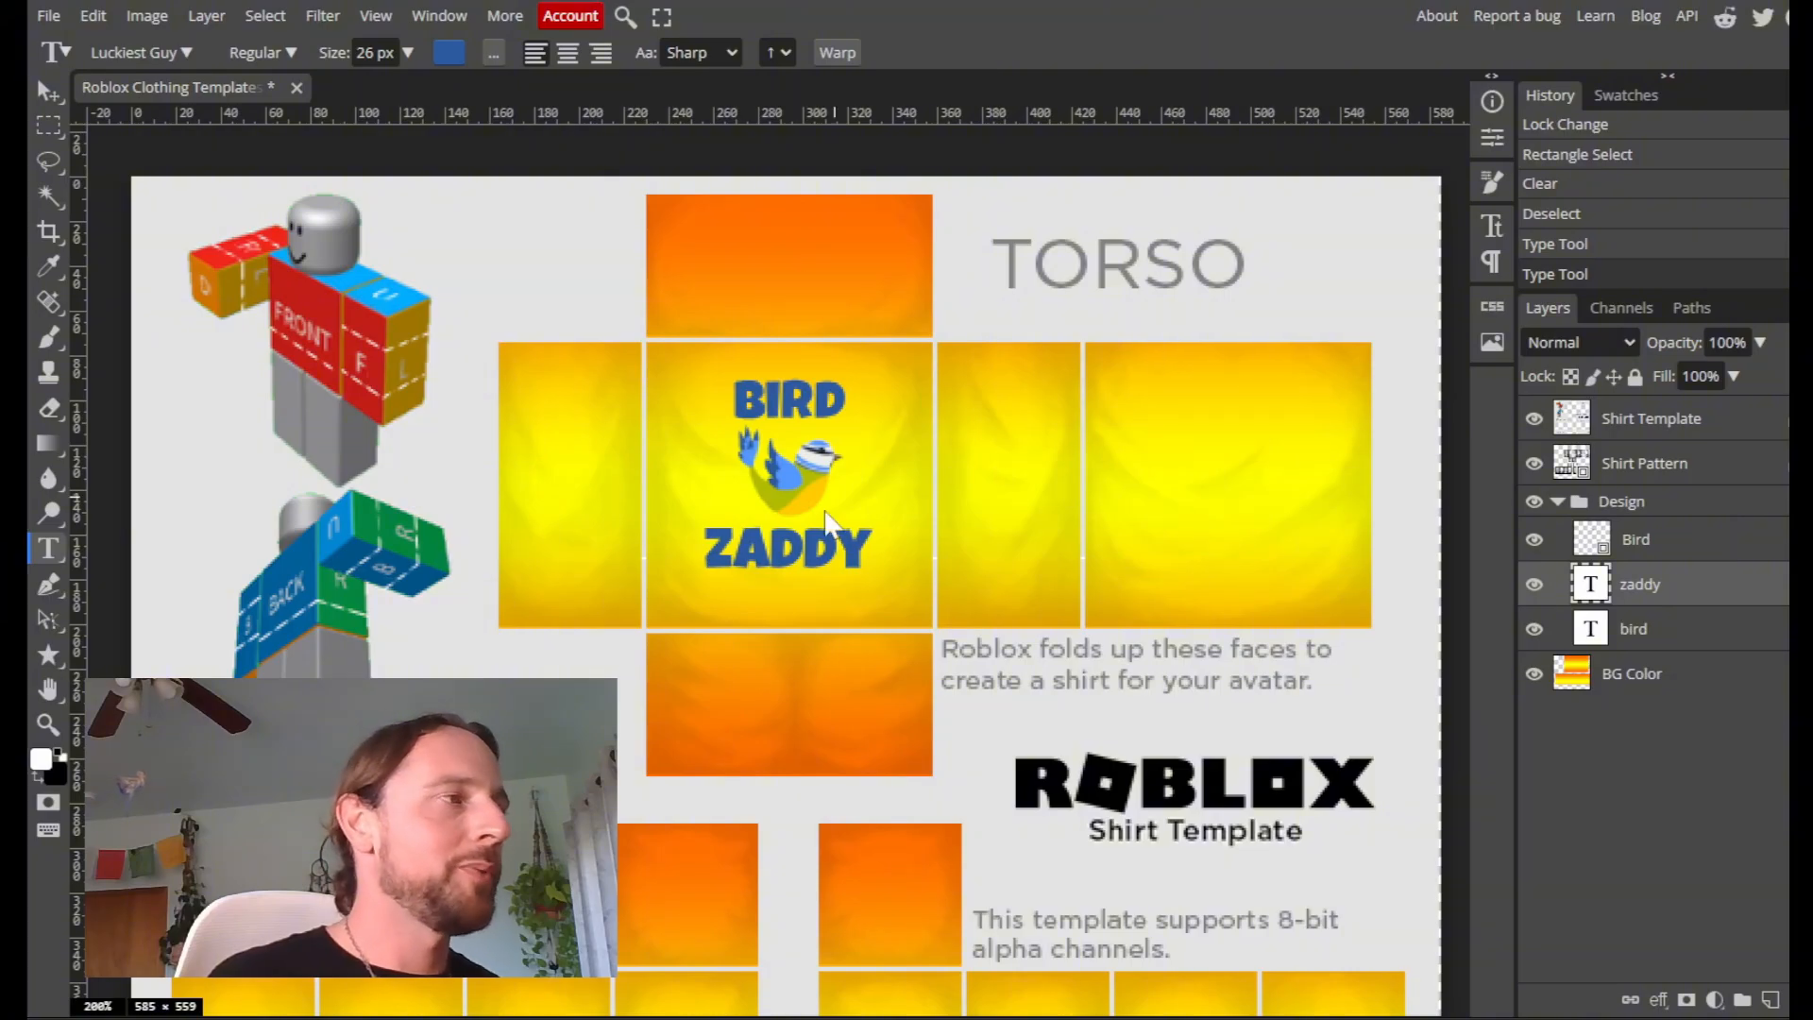
Return to Photopea and move the ZADDY text up 15 px on the front torso panel
{"action": "left_click", "coordinate": [48, 89]}
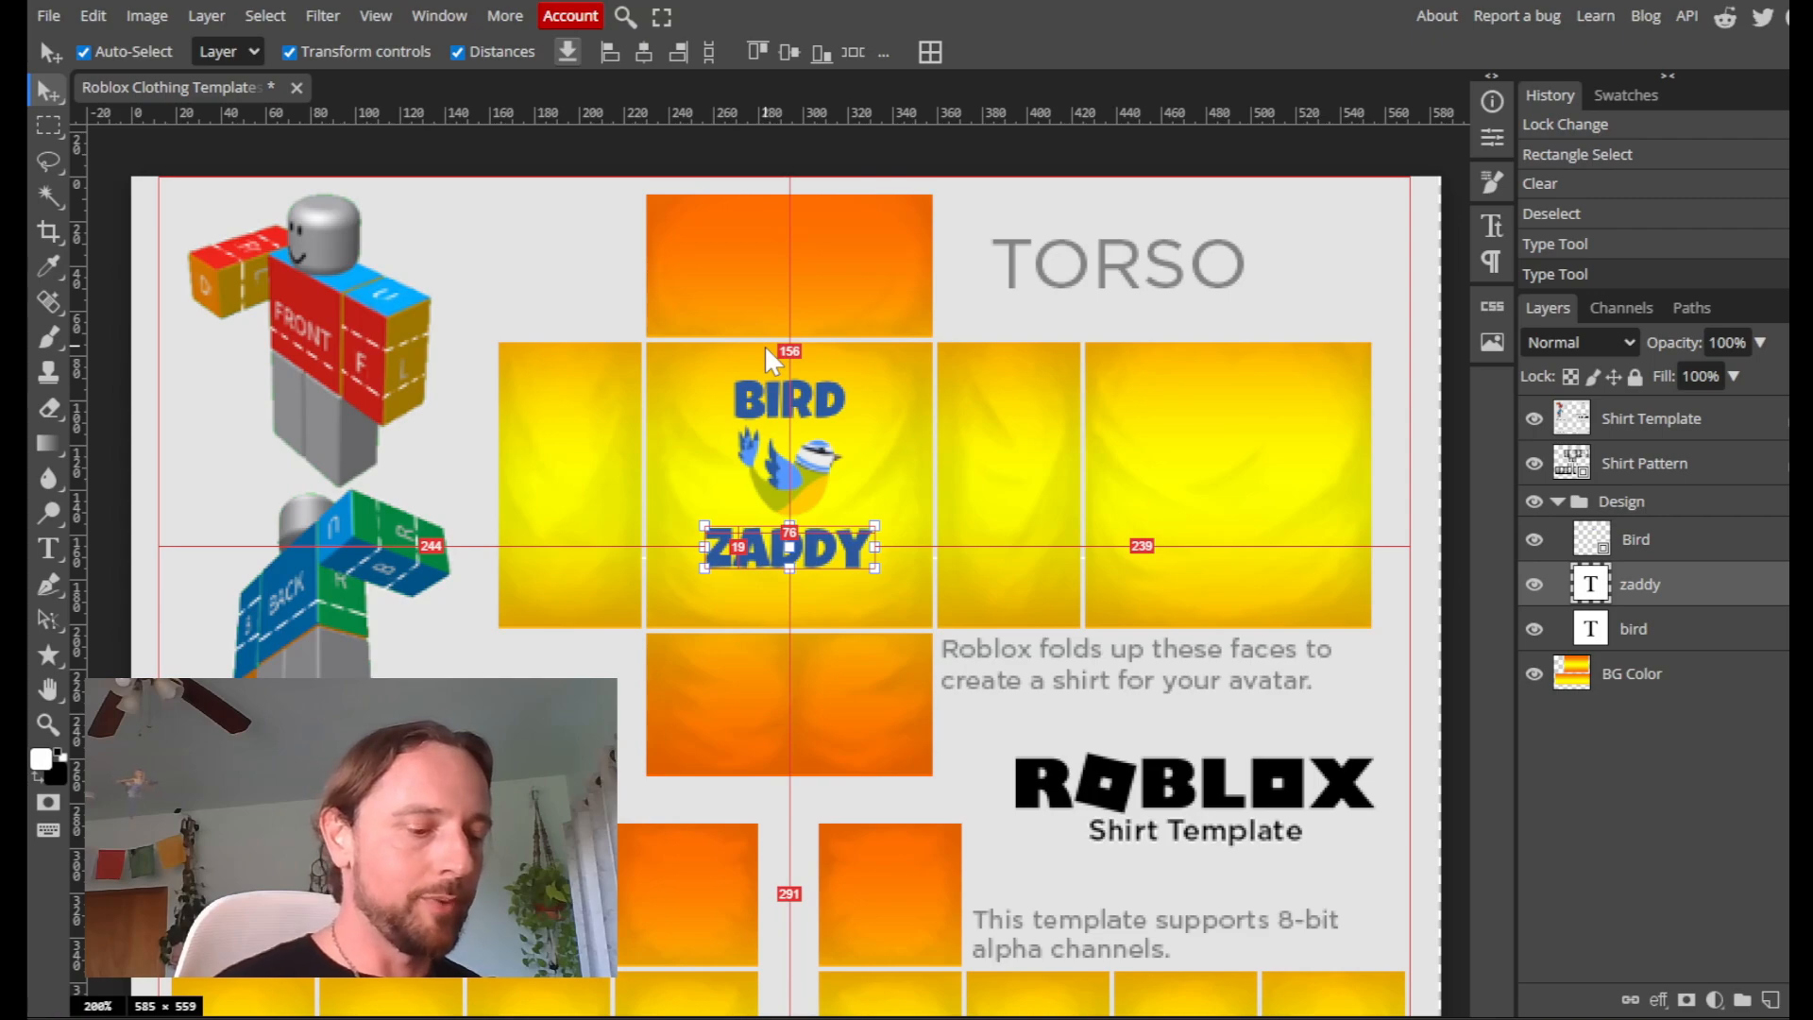
{"action": "key", "text": "Up"}
{"action": "key", "text": "Up"}
{"action": "key", "text": "Up"}
{"action": "key", "text": "Up"}
{"action": "key", "text": "Up"}
{"action": "key", "text": "Up"}
{"action": "key", "text": "Up"}
{"action": "key", "text": "Up"}
{"action": "key", "text": "Up"}
{"action": "key", "text": "Up"}
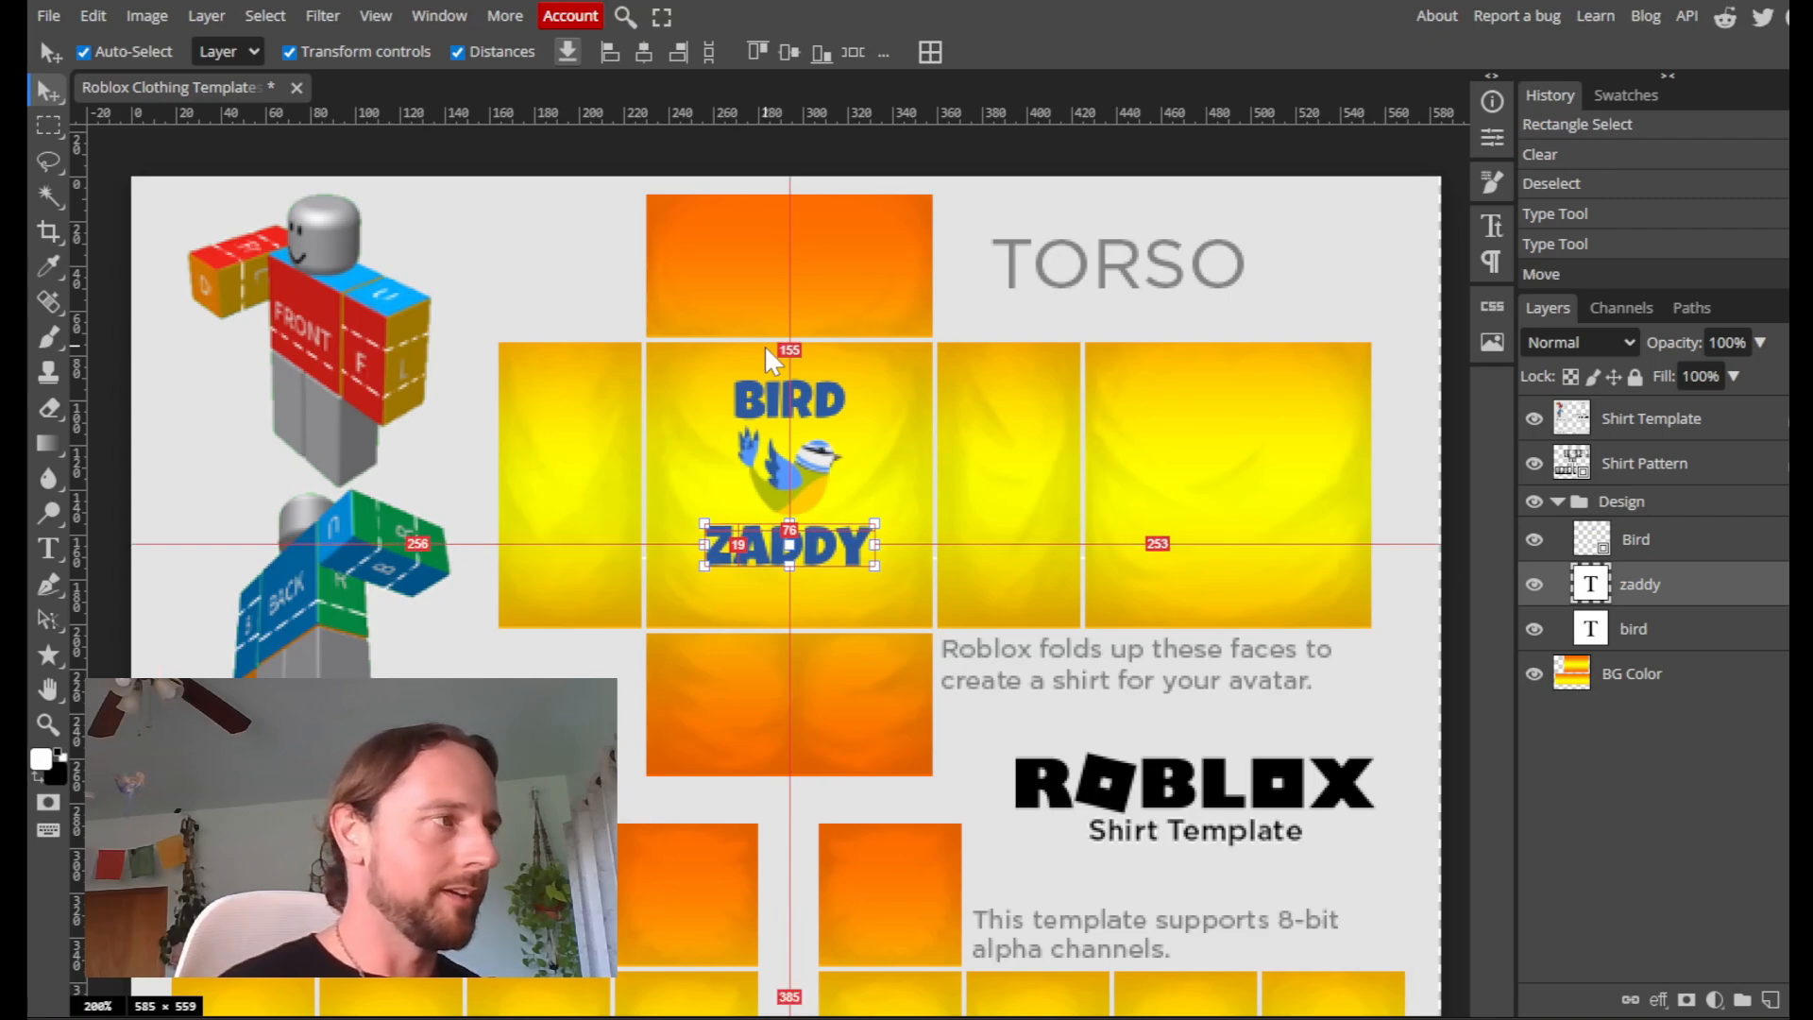
{"action": "key", "text": "Up"}
{"action": "key", "text": "Up"}
{"action": "key", "text": "Up"}
{"action": "key", "text": "Up"}
{"action": "key", "text": "Up"}
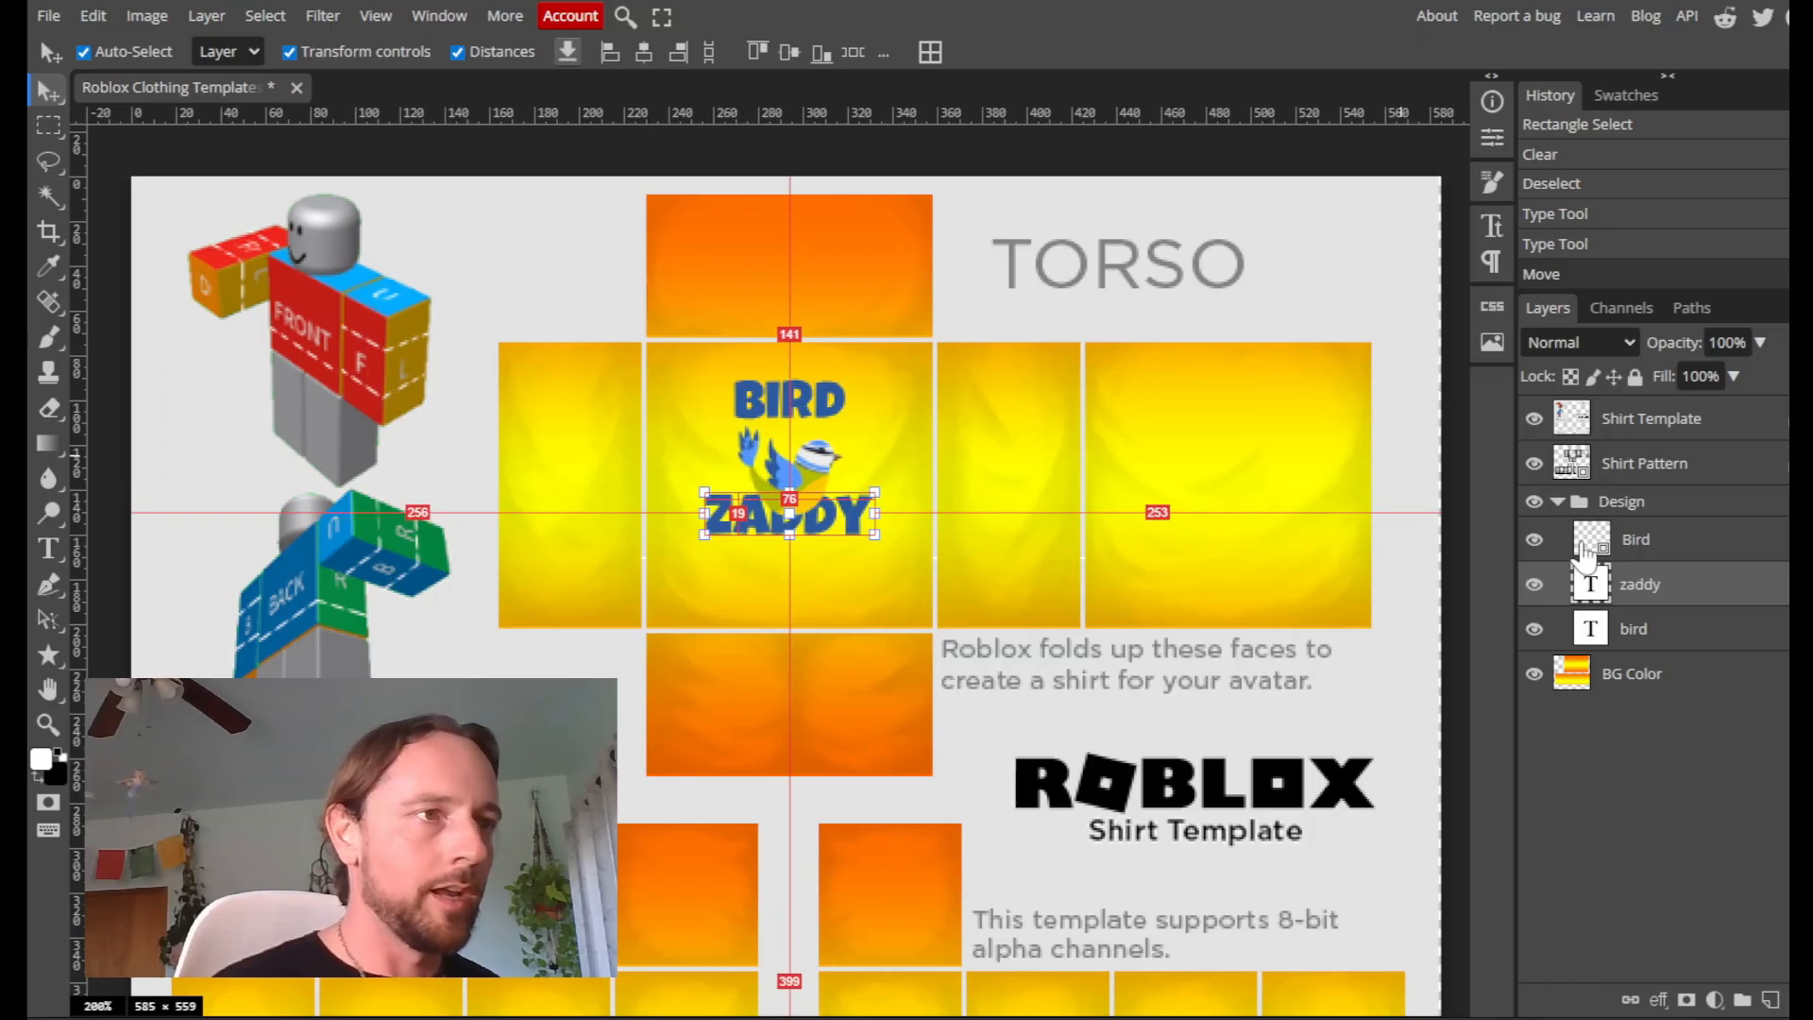
Move the Bird graphic layer up 13 px towards the BIRD text
{"action": "left_click", "coordinate": [1637, 543]}
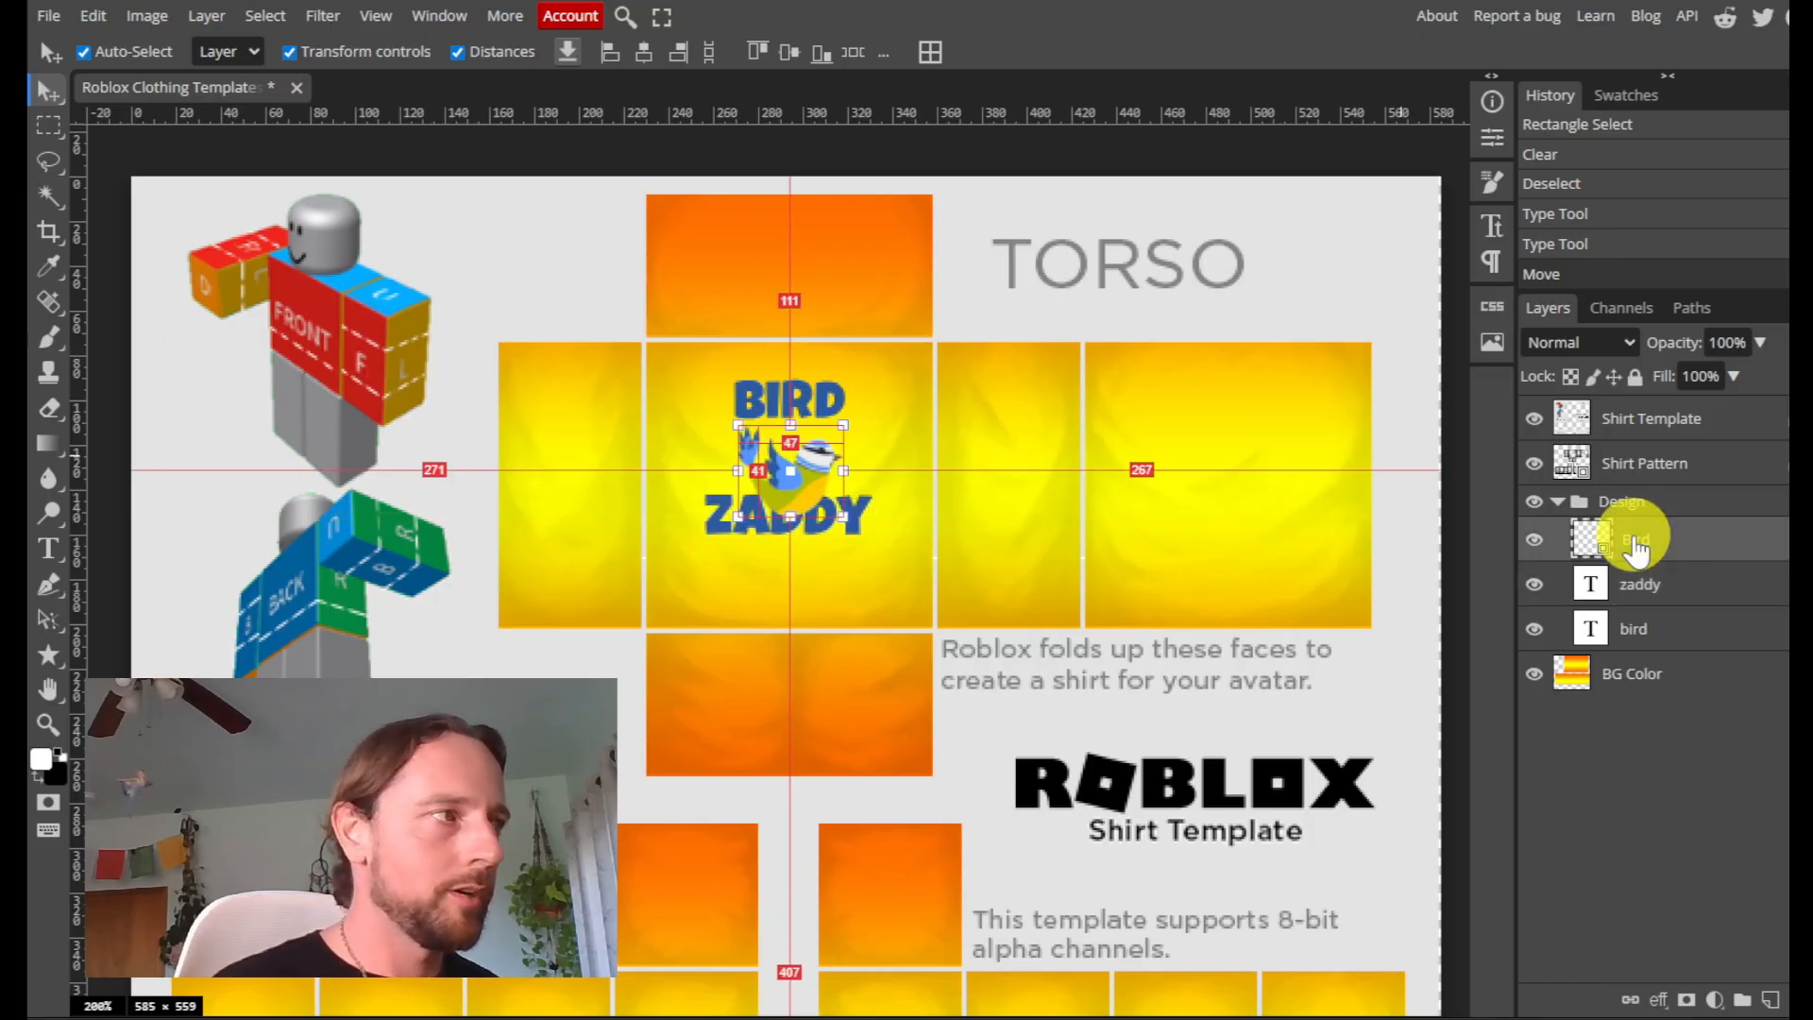
{"action": "key", "text": "Up"}
{"action": "key", "text": "Up"}
{"action": "key", "text": "Up"}
{"action": "key", "text": "Up"}
{"action": "key", "text": "Up"}
{"action": "key", "text": "Up"}
{"action": "key", "text": "Up"}
{"action": "key", "text": "Up"}
{"action": "key", "text": "Up"}
{"action": "key", "text": "Up"}
{"action": "key", "text": "Up"}
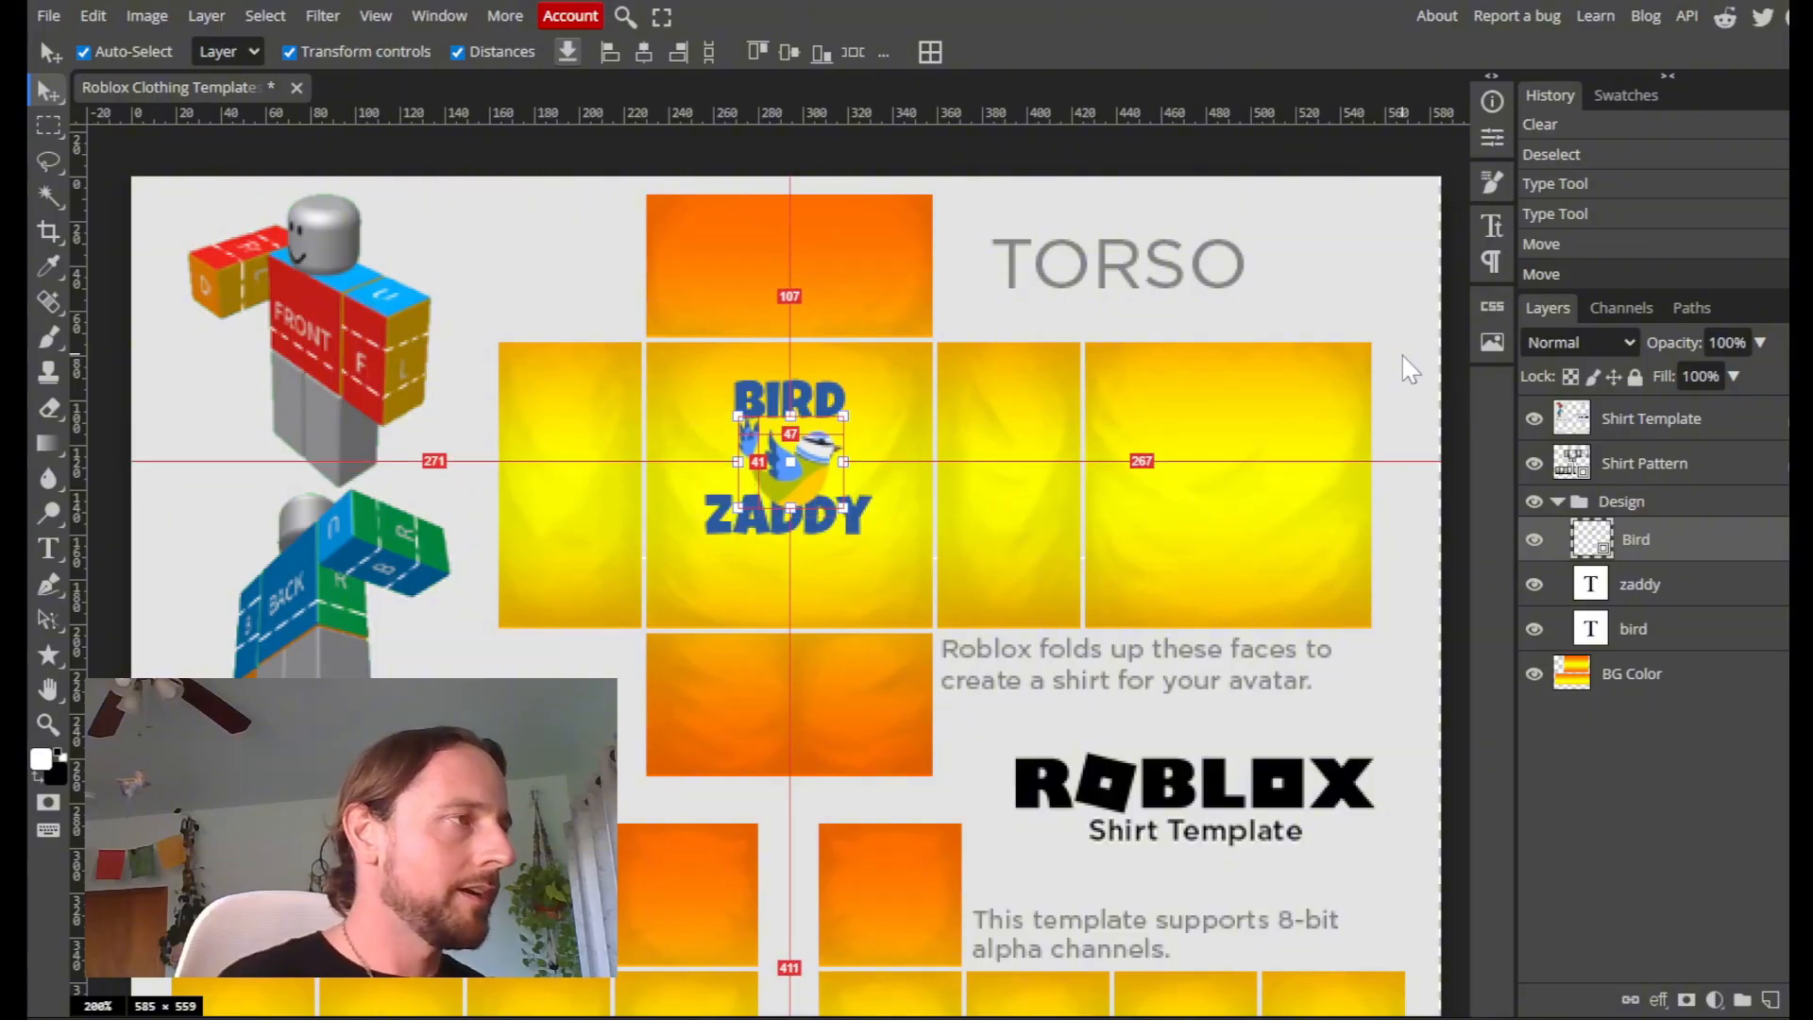
{"action": "key", "text": "Up"}
{"action": "key", "text": "Up"}
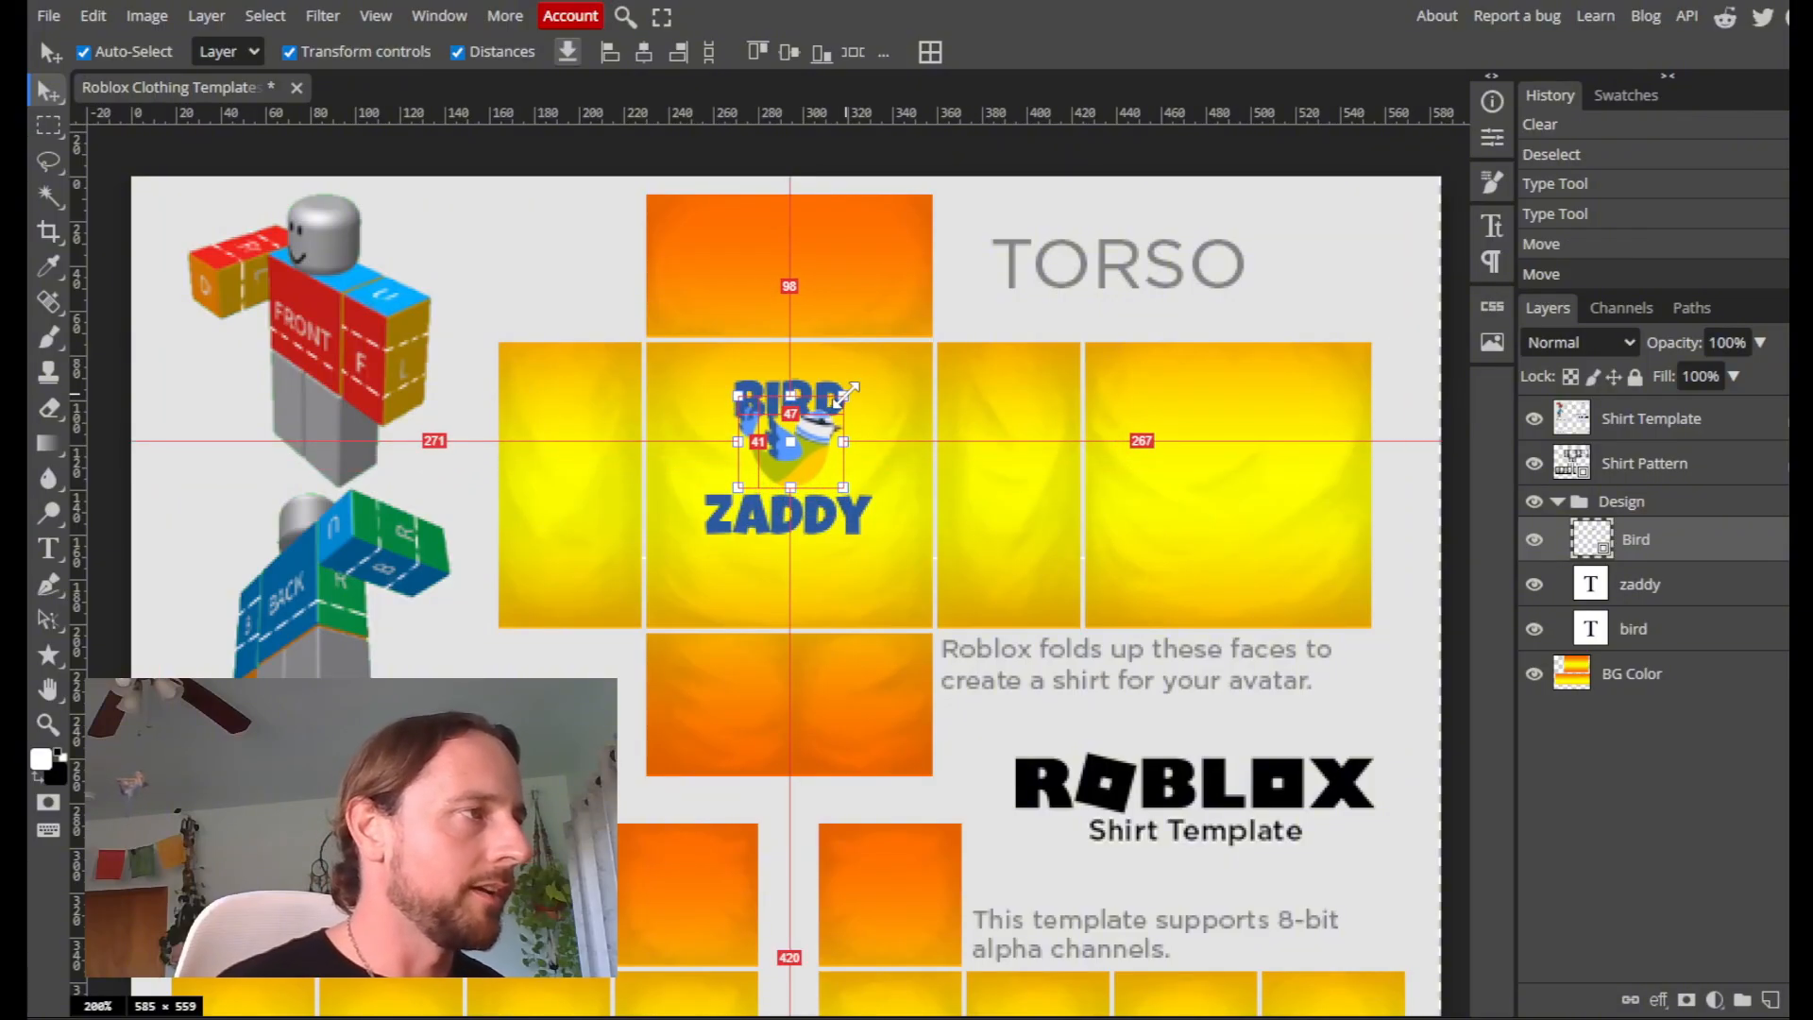
Scale the bird graphic down proportionally to about 2.98% and commit the transform
{"action": "mouse_move", "coordinate": [839, 398]}
{"action": "left_mouse_down"}
{"action": "mouse_move", "coordinate": [787, 457]}
{"action": "mouse_move", "coordinate": [819, 455]}
{"action": "mouse_move", "coordinate": [789, 451]}
{"action": "mouse_move", "coordinate": [853, 418]}
{"action": "left_mouse_up"}
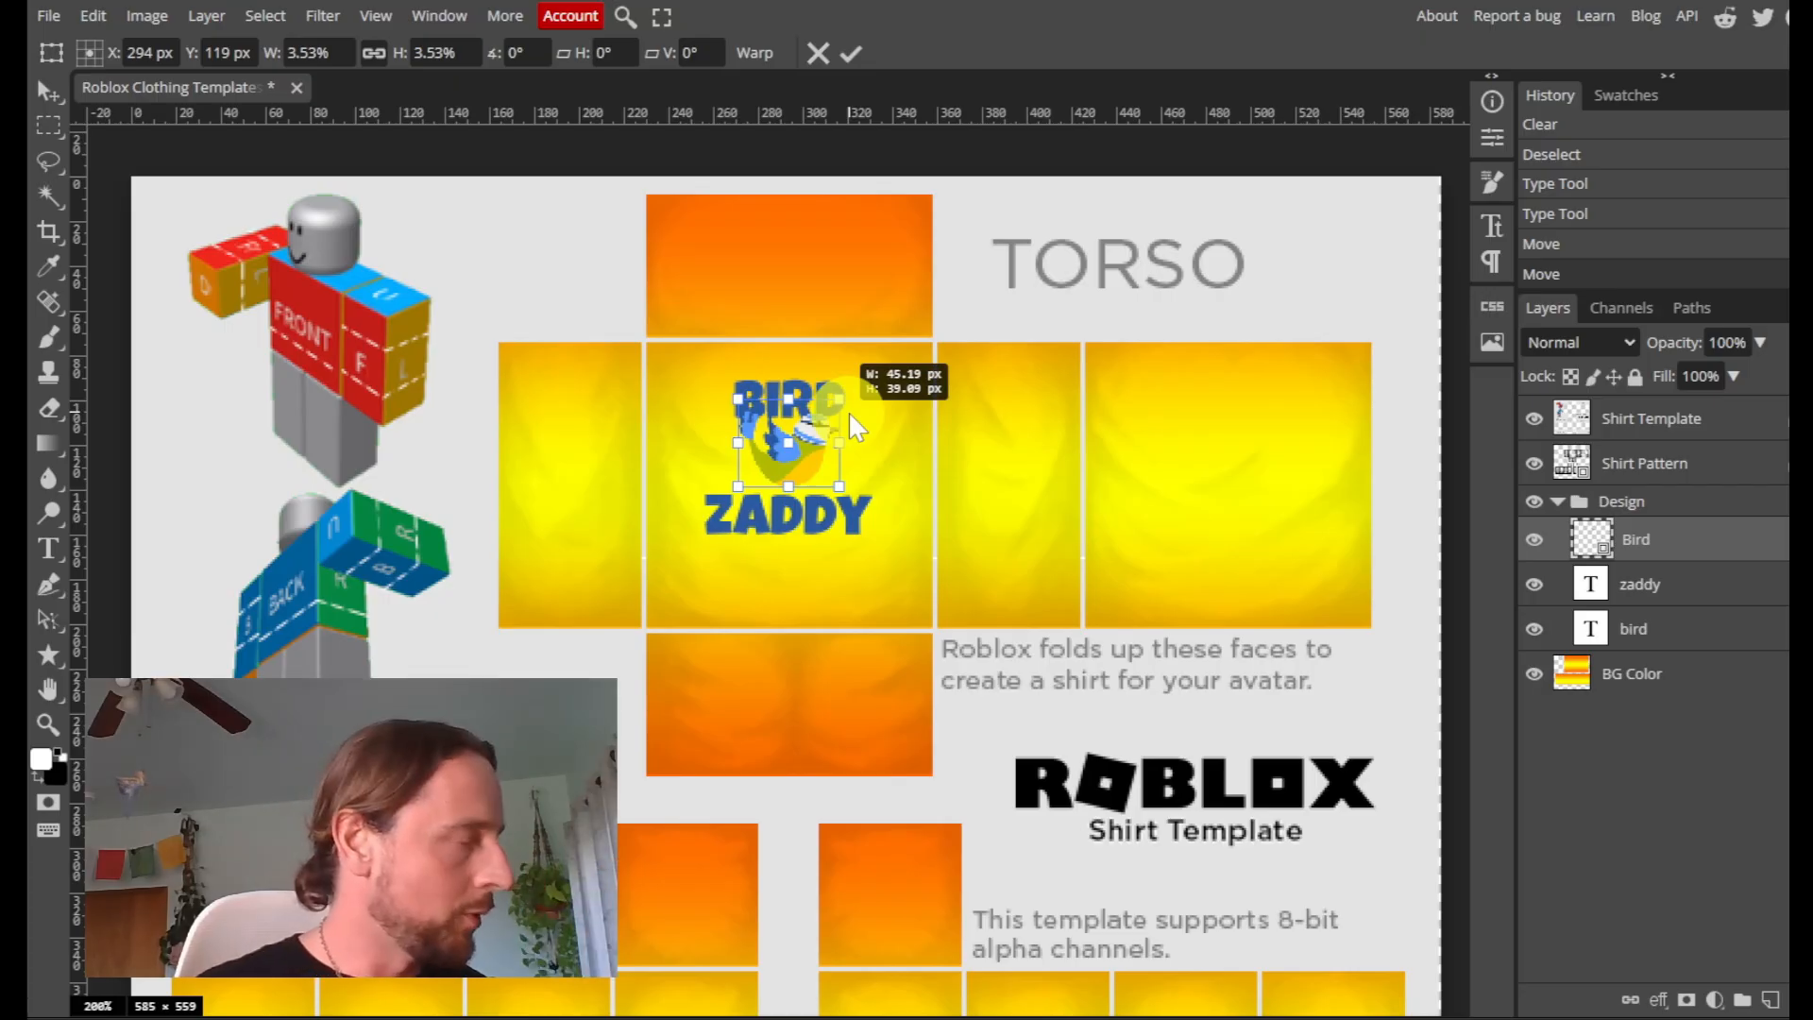
{"action": "mouse_move", "coordinate": [855, 427]}
{"action": "left_mouse_down"}
{"action": "mouse_move", "coordinate": [827, 434]}
{"action": "mouse_move", "coordinate": [902, 383]}
{"action": "mouse_move", "coordinate": [826, 439]}
{"action": "mouse_move", "coordinate": [869, 397]}
{"action": "mouse_move", "coordinate": [848, 433]}
{"action": "mouse_move", "coordinate": [827, 395]}
{"action": "mouse_move", "coordinate": [827, 429]}
{"action": "mouse_move", "coordinate": [857, 422]}
{"action": "mouse_move", "coordinate": [842, 422]}
{"action": "left_mouse_up"}
{"action": "key", "text": "Return"}
{"action": "key", "text": "ctrl+t"}
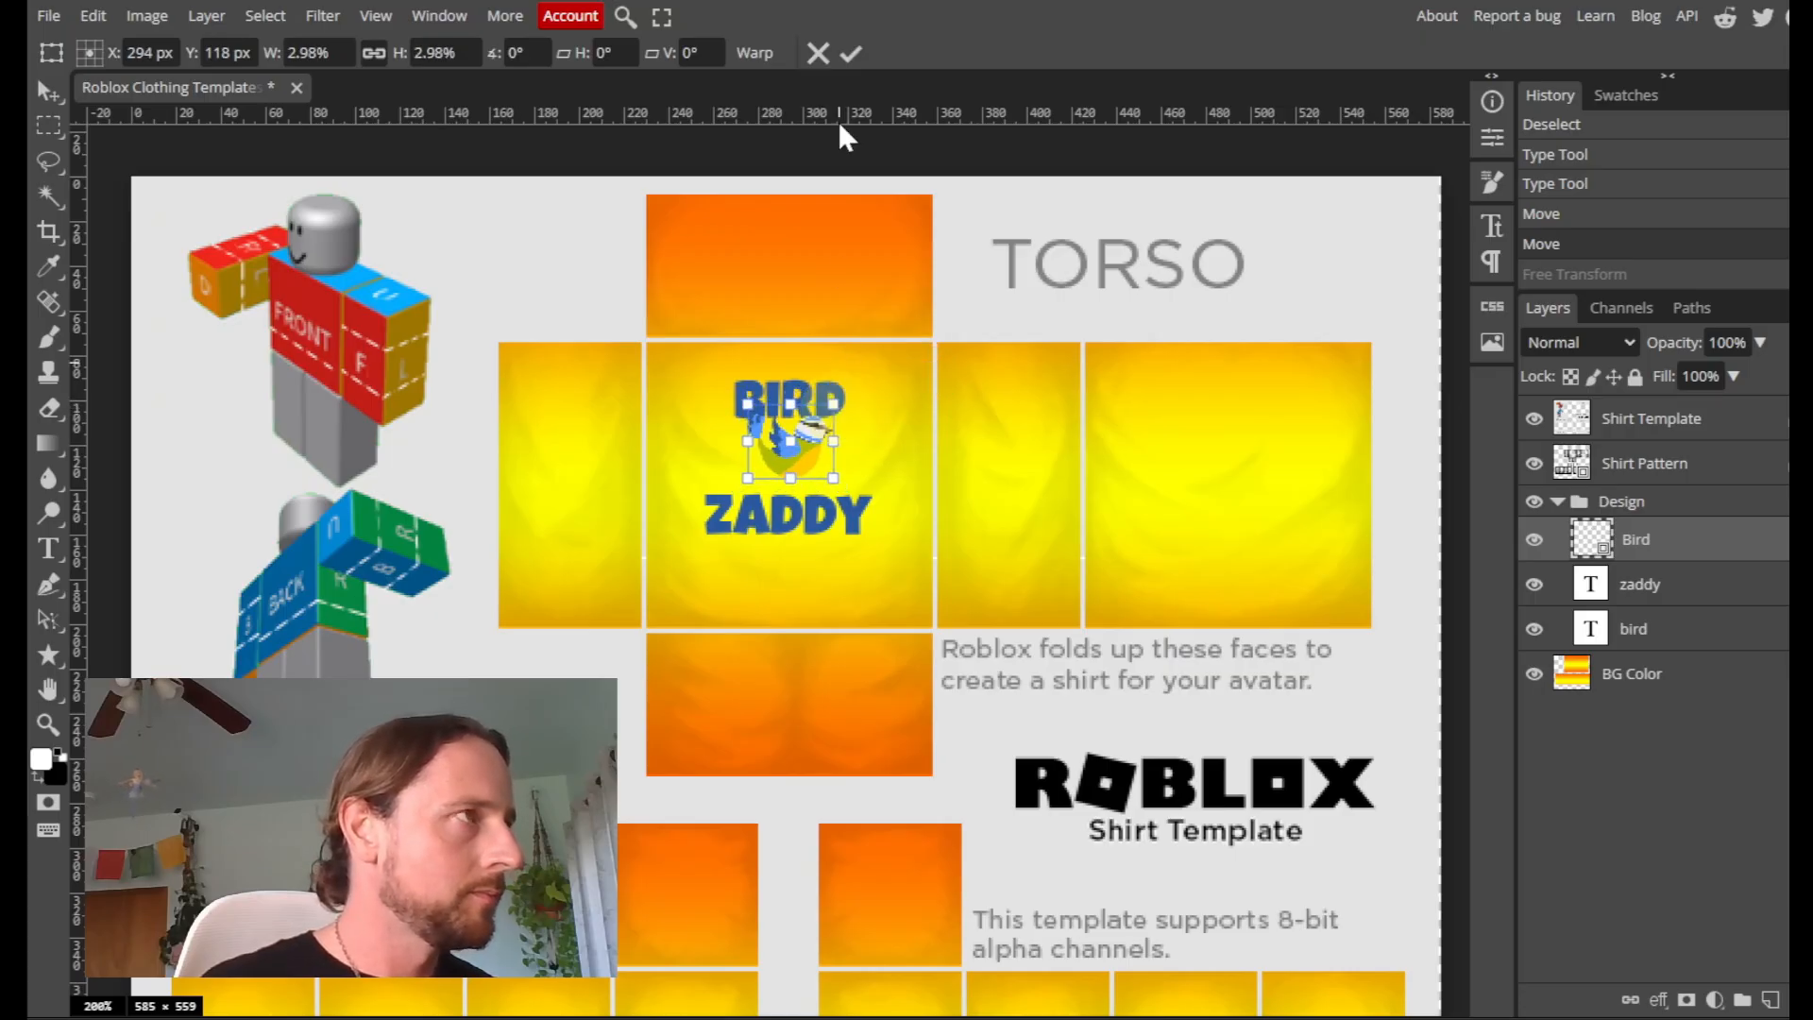
{"action": "left_click", "coordinate": [848, 55]}
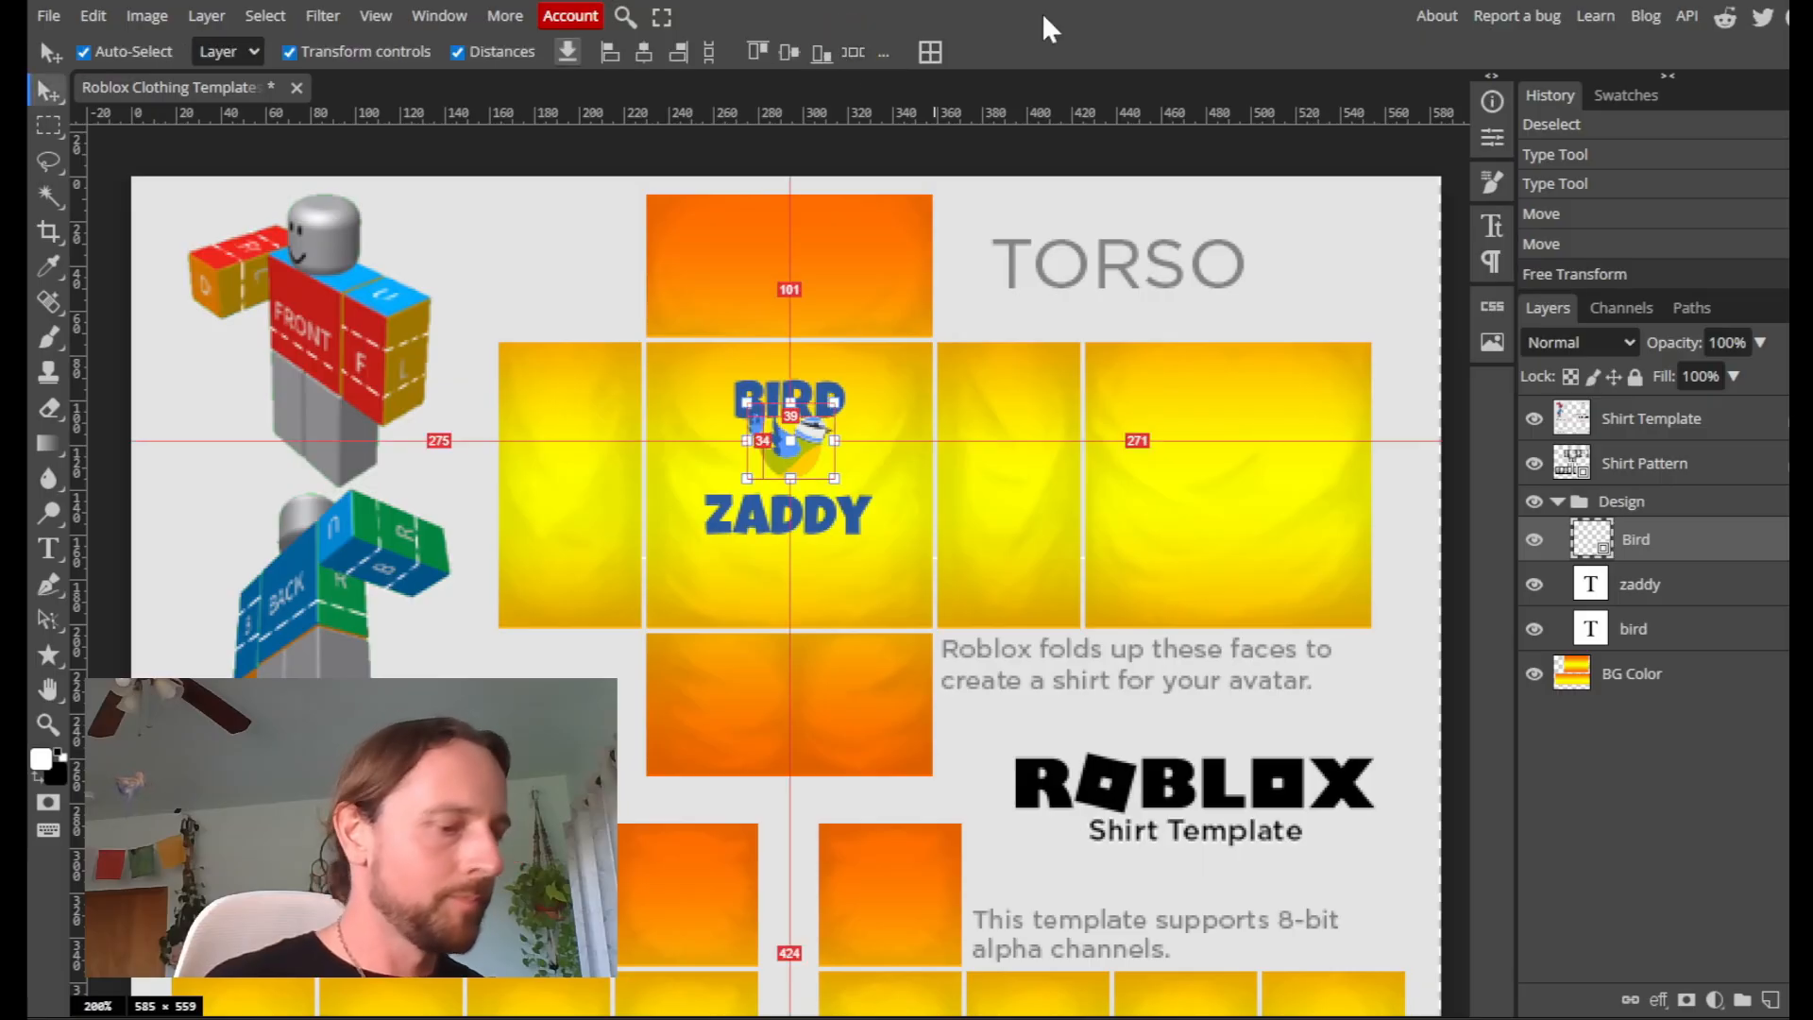
Nudge the resized bird graphic down 5 px between the two words, and deselect its layer
{"action": "key", "text": "Down"}
{"action": "key", "text": "Down"}
{"action": "key", "text": "Down"}
{"action": "key", "text": "Down"}
{"action": "key", "text": "Down"}
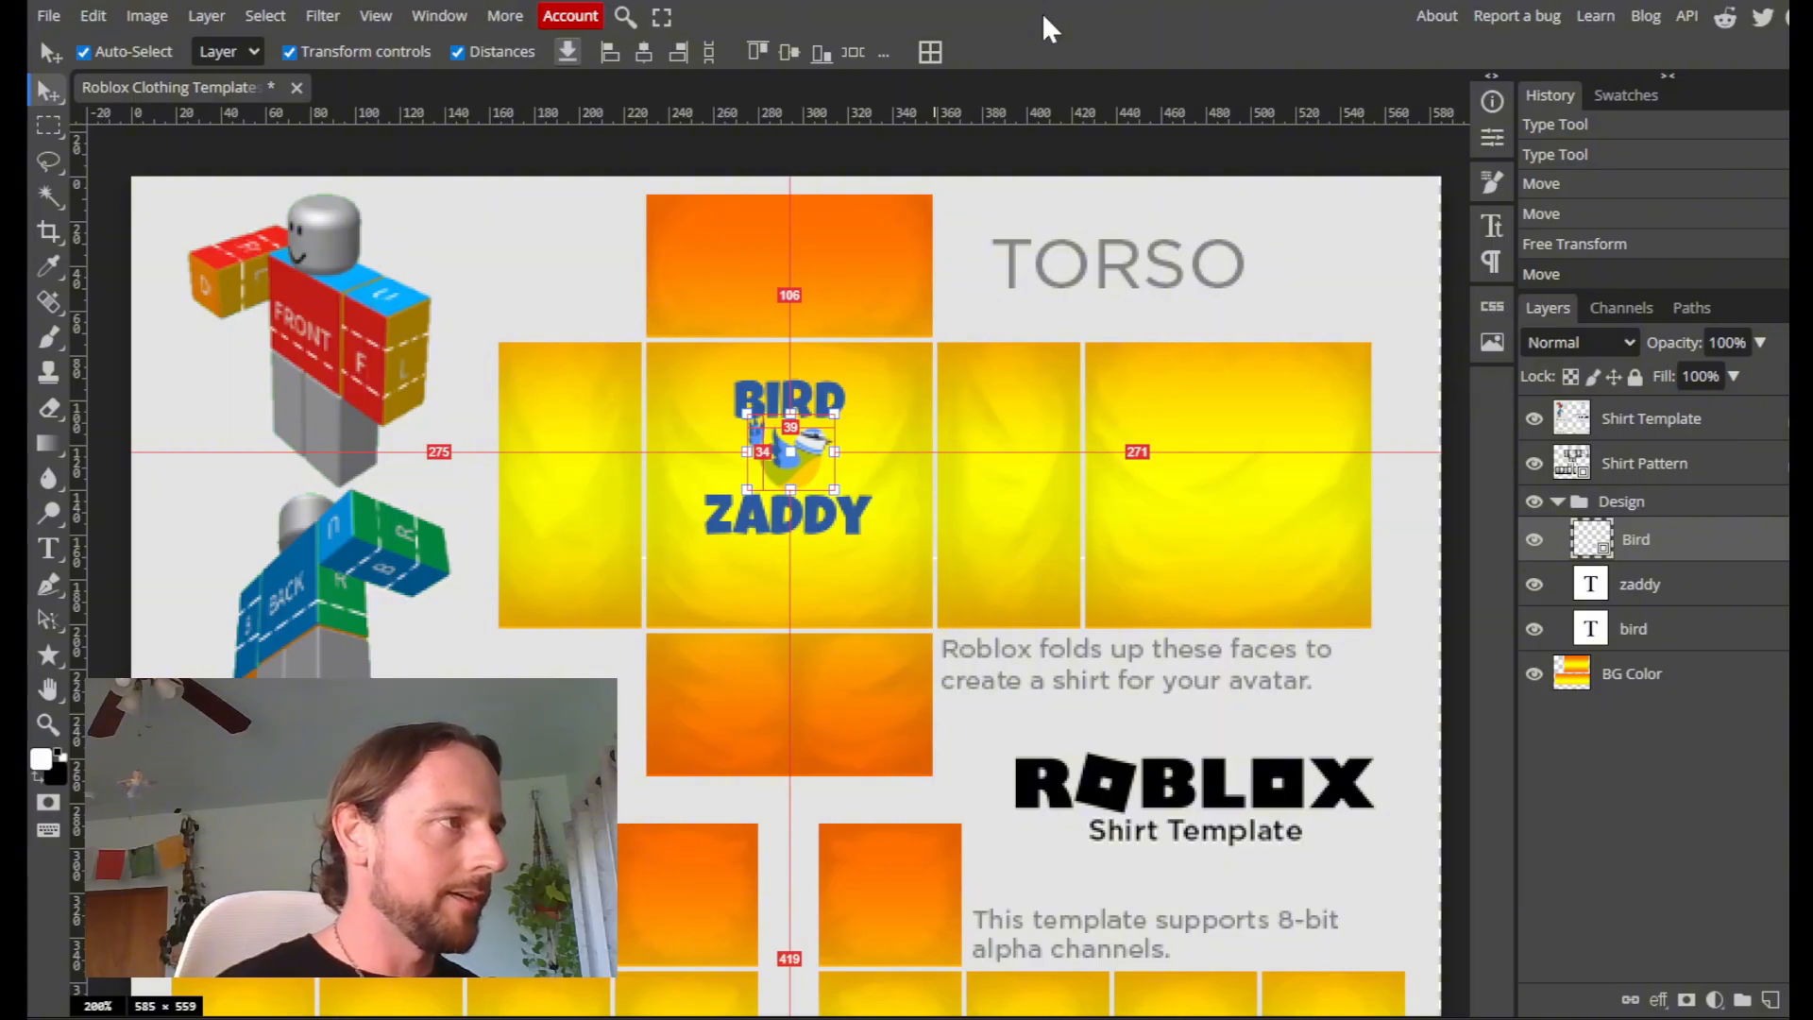
{"action": "left_click", "coordinate": [1357, 261]}
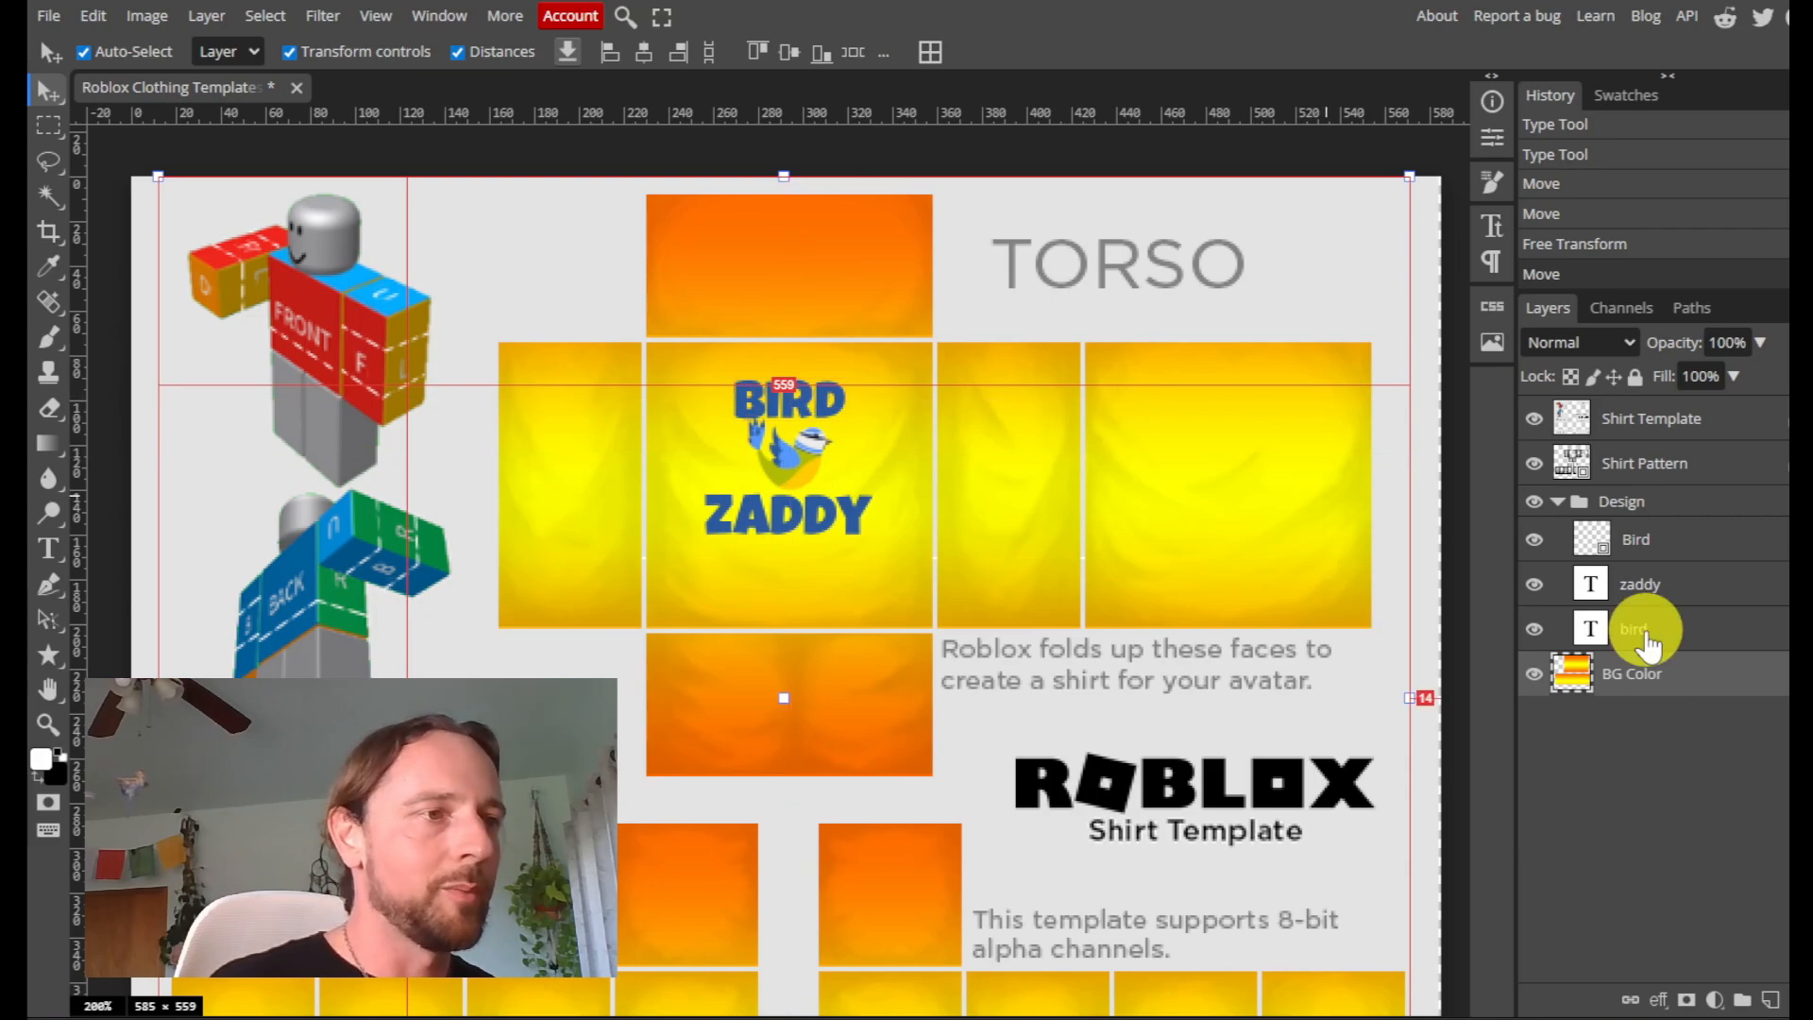
Reduce the font size of the BIRD text to 14 px
{"action": "left_click", "coordinate": [1643, 628]}
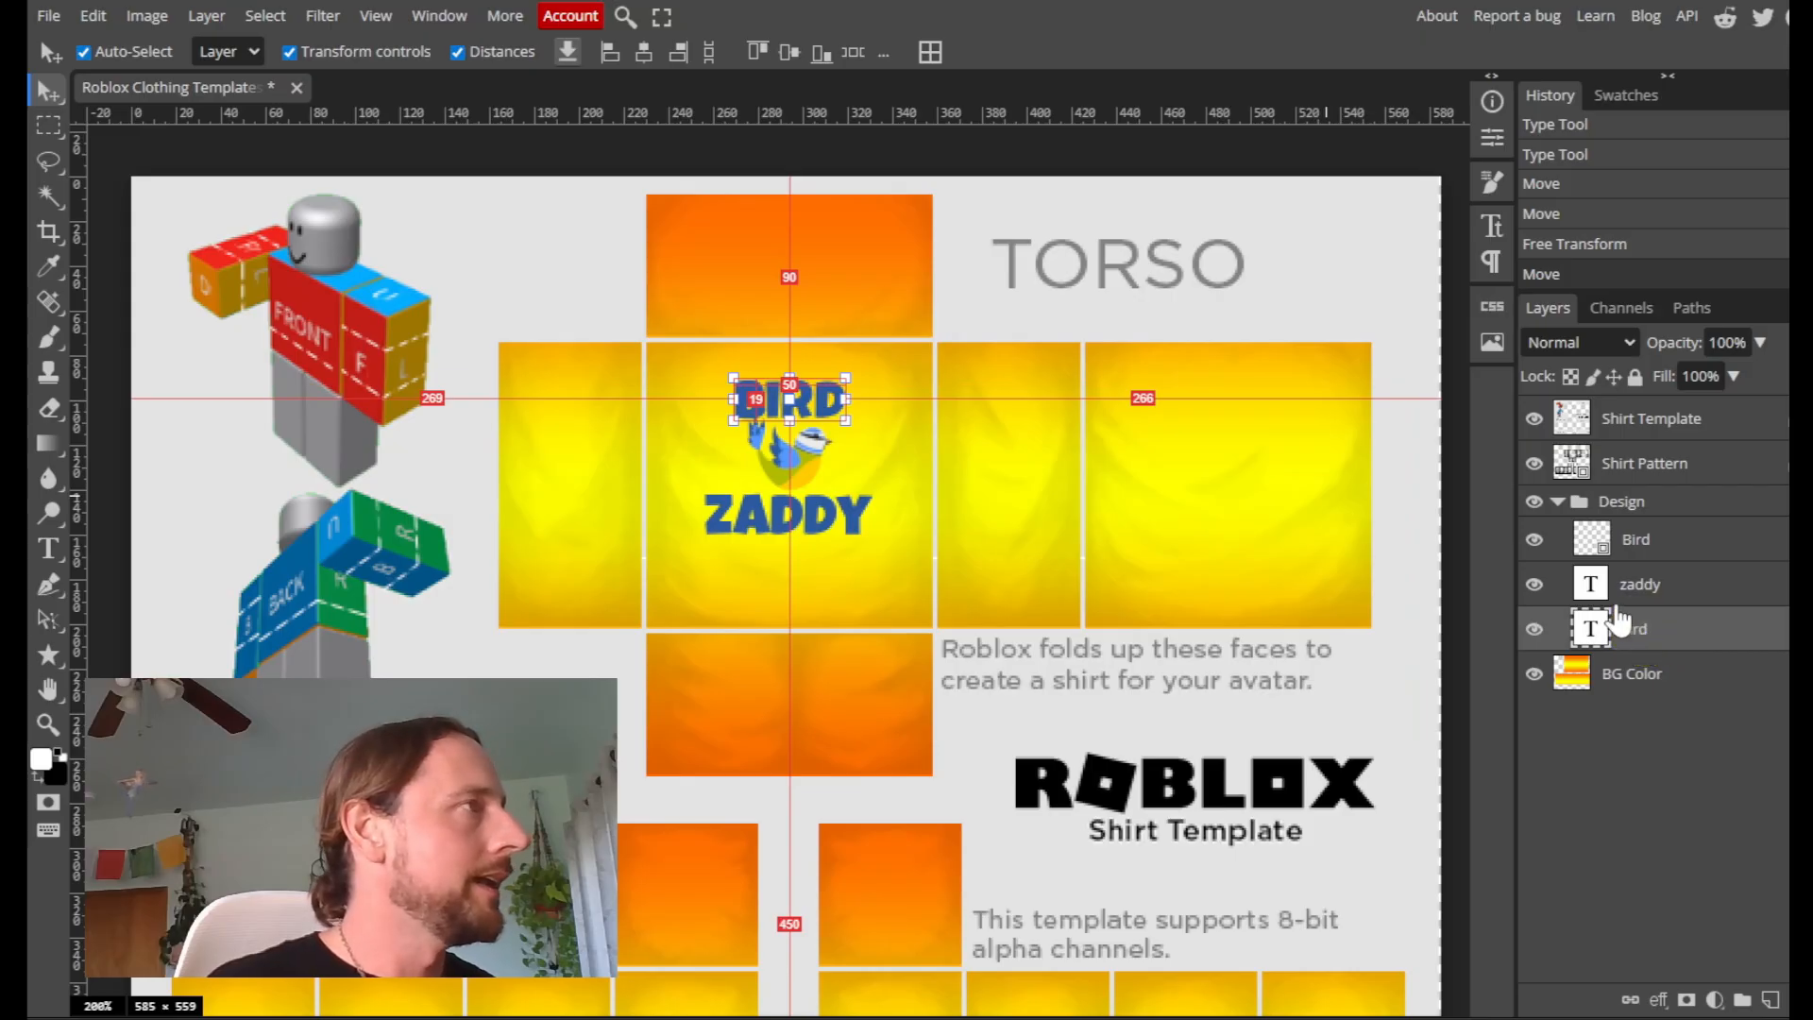
{"action": "left_click", "coordinate": [49, 551]}
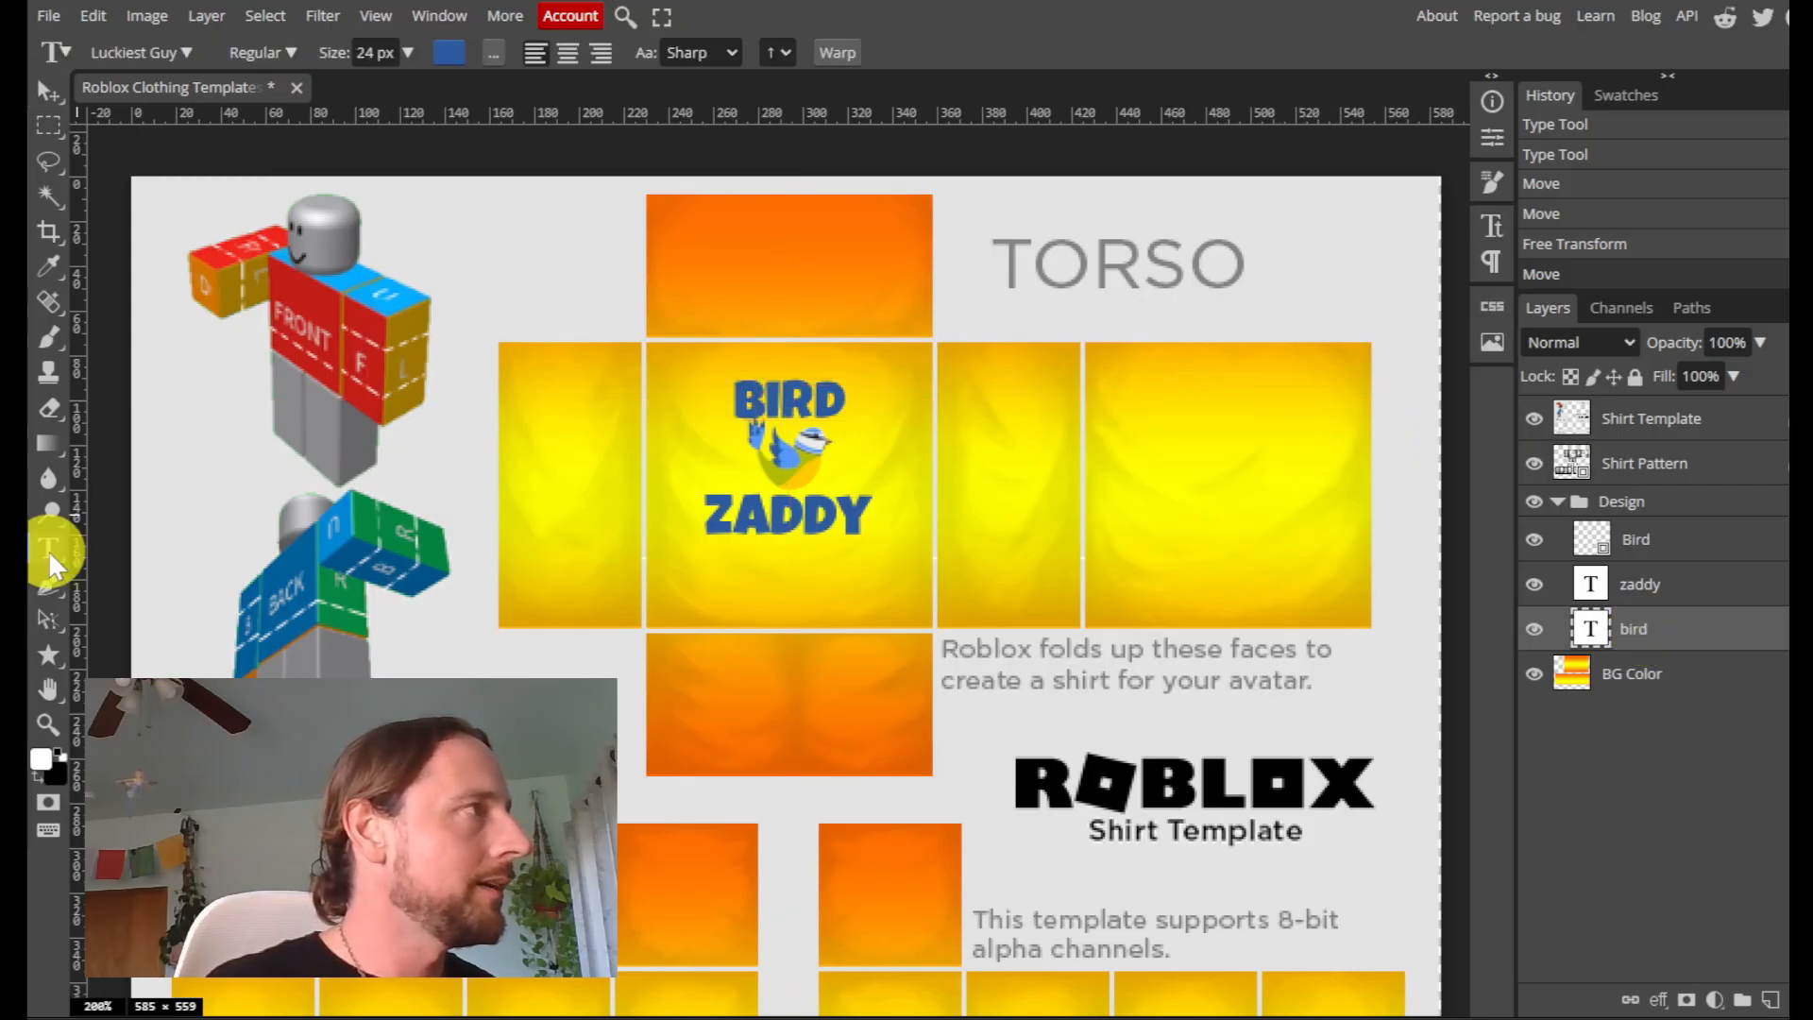
{"action": "left_click", "coordinate": [408, 53]}
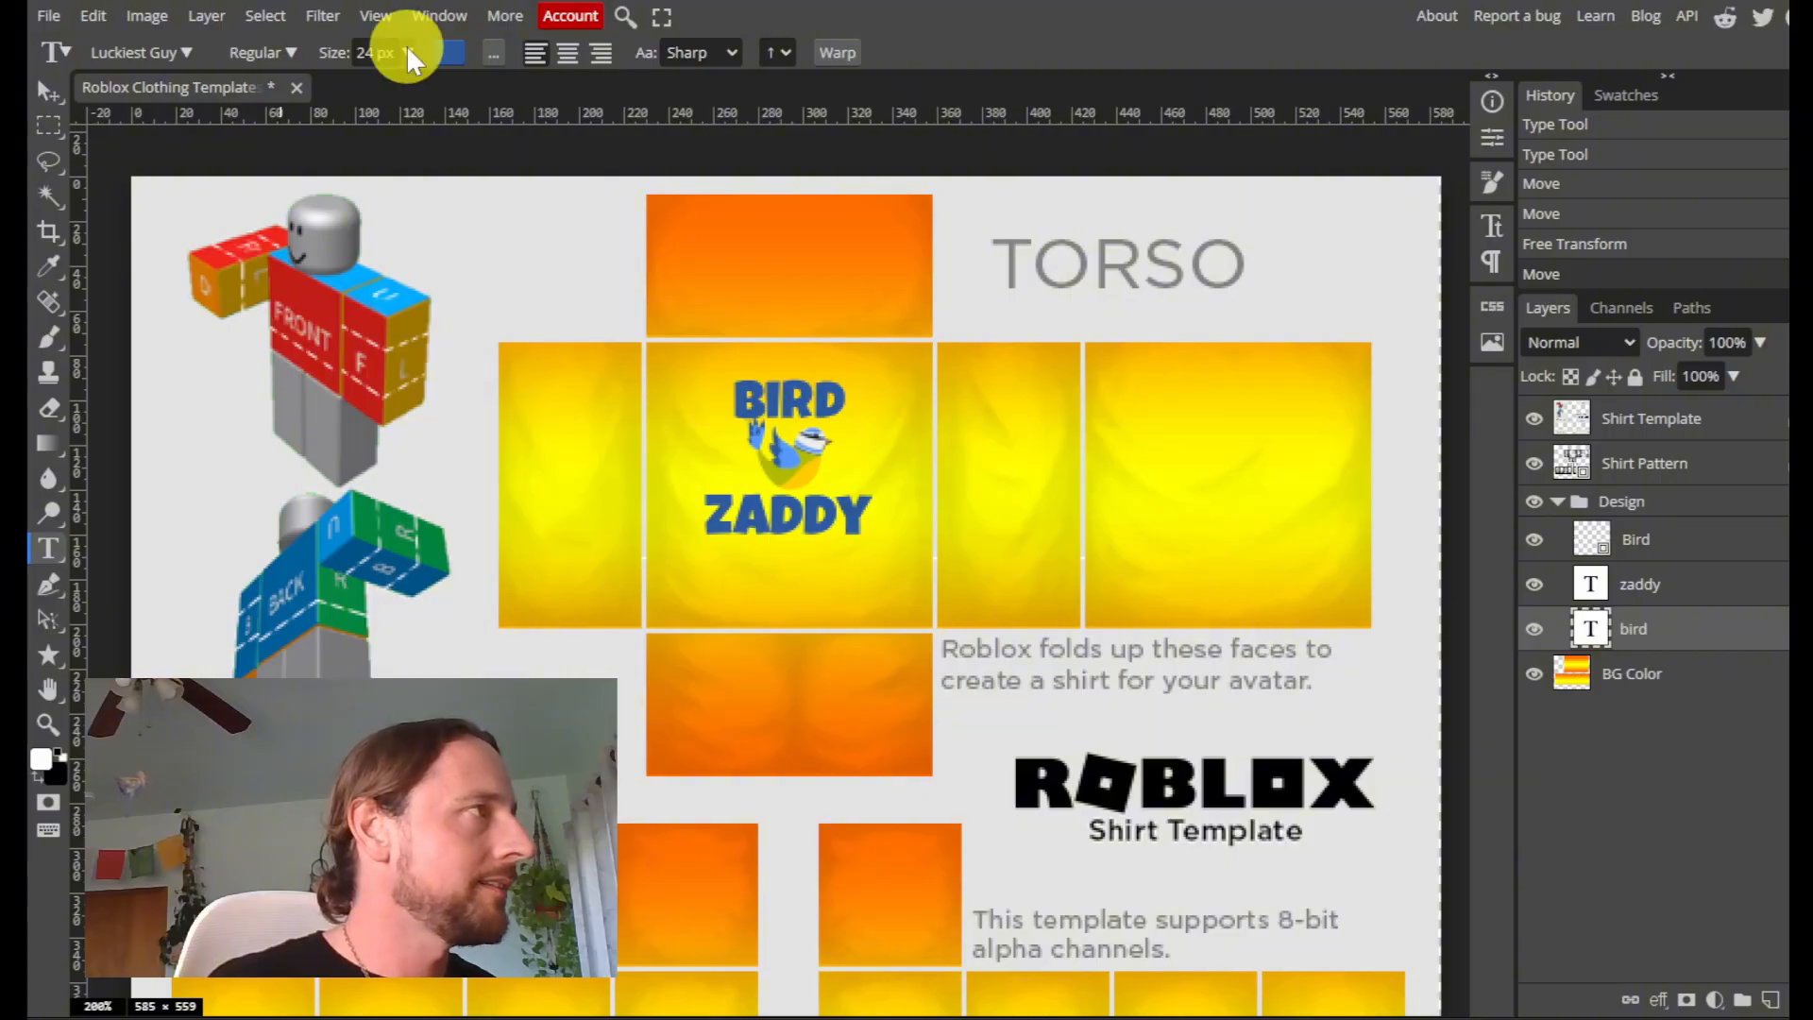
{"action": "left_click_drag", "start_coordinate": [376, 87], "coordinate": [359, 95]}
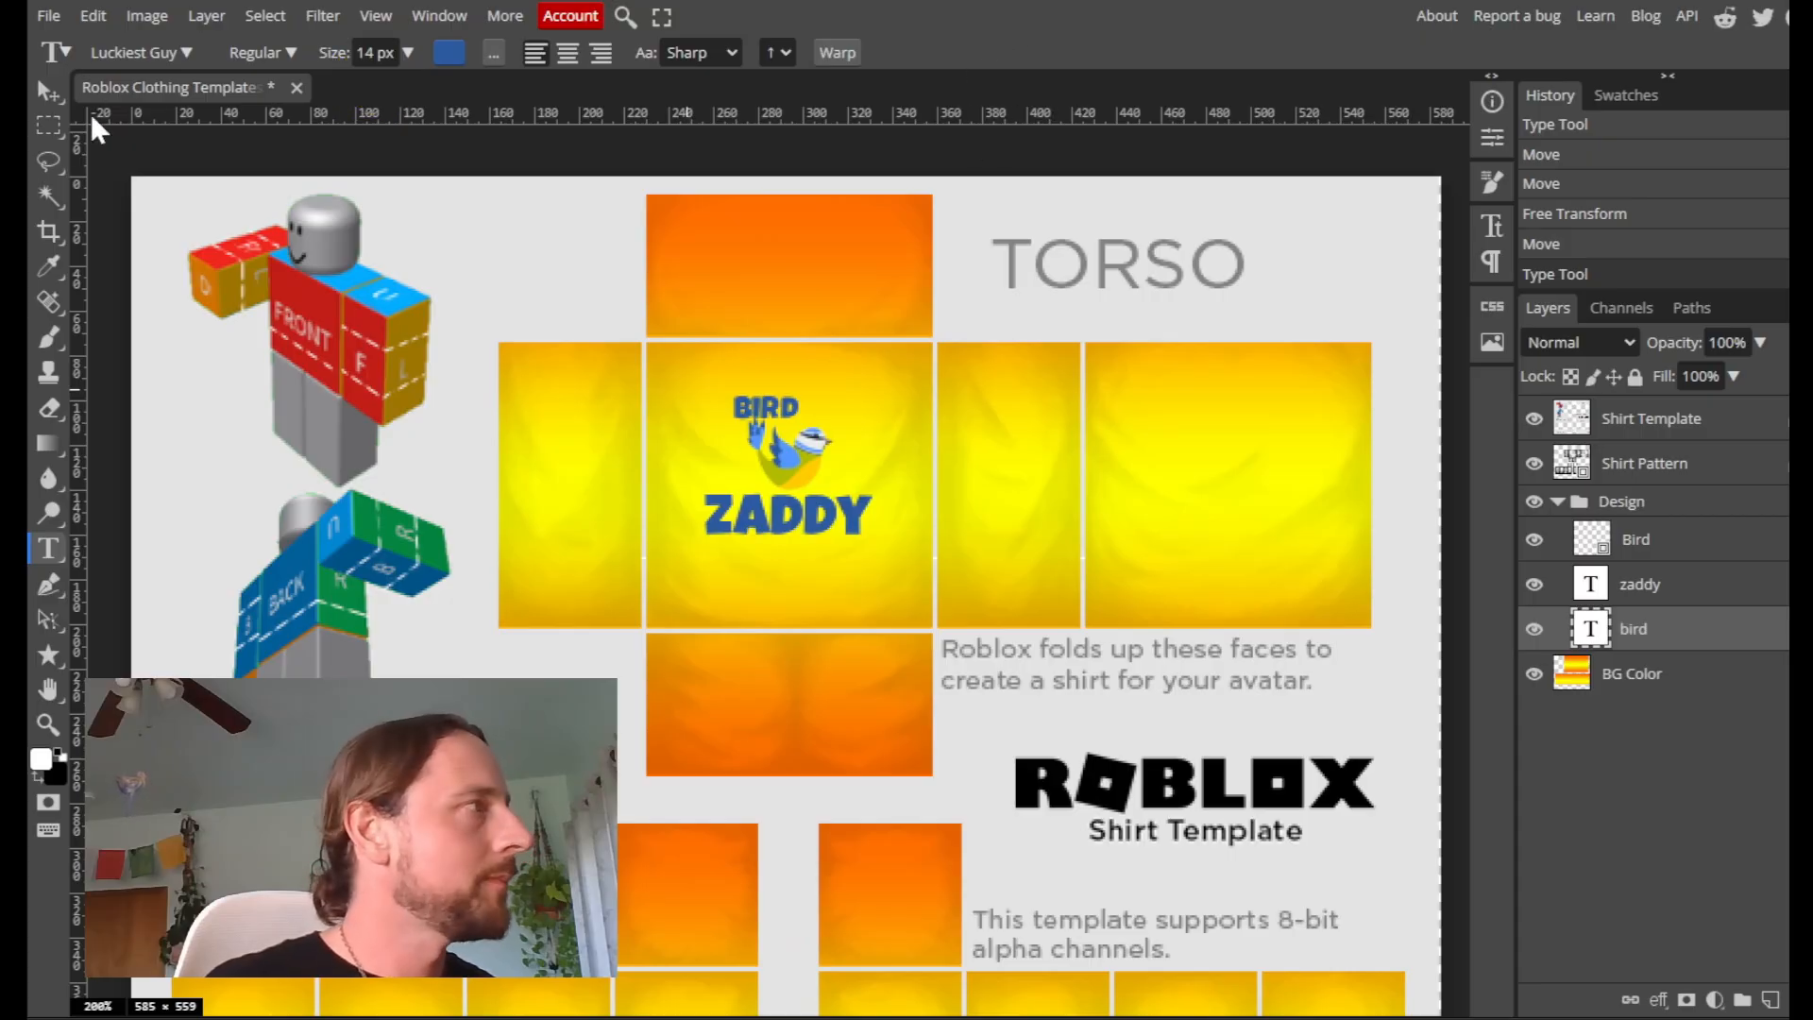
Align the zaddy, Bird and bird layers with one another by their horizontal centres
{"action": "left_click", "coordinate": [47, 91]}
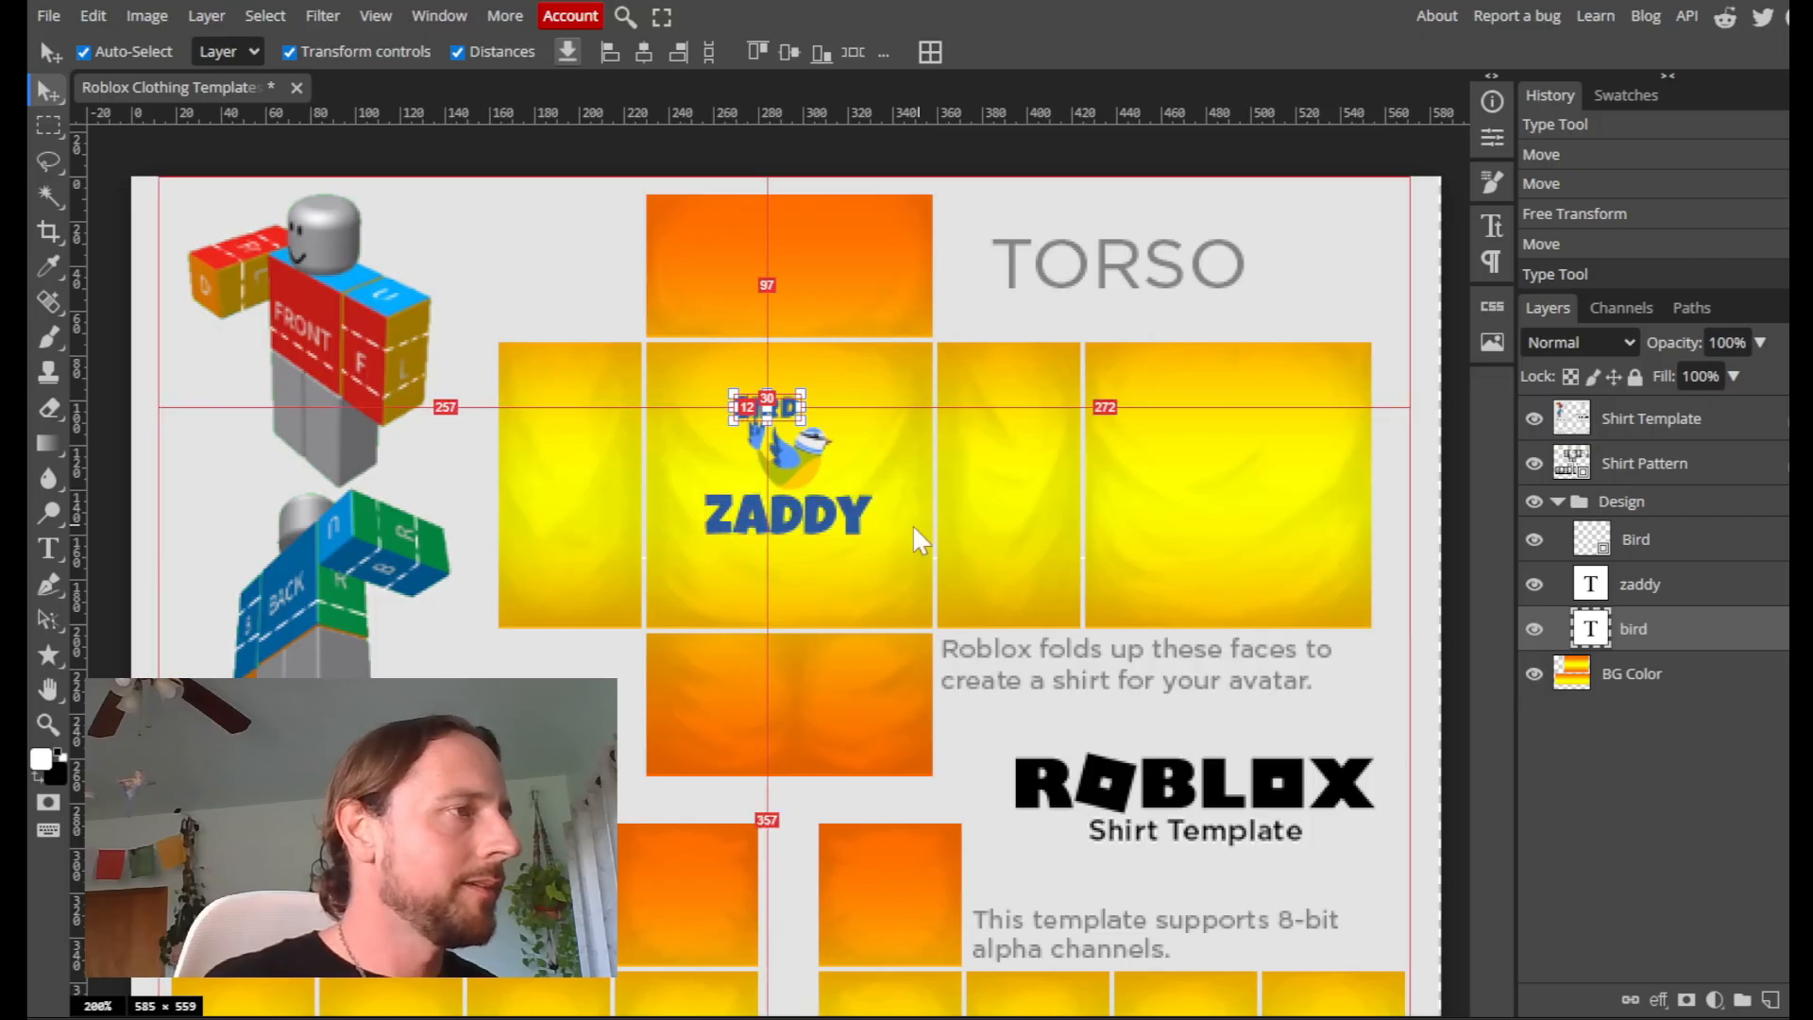
{"action": "left_click", "coordinate": [1385, 623]}
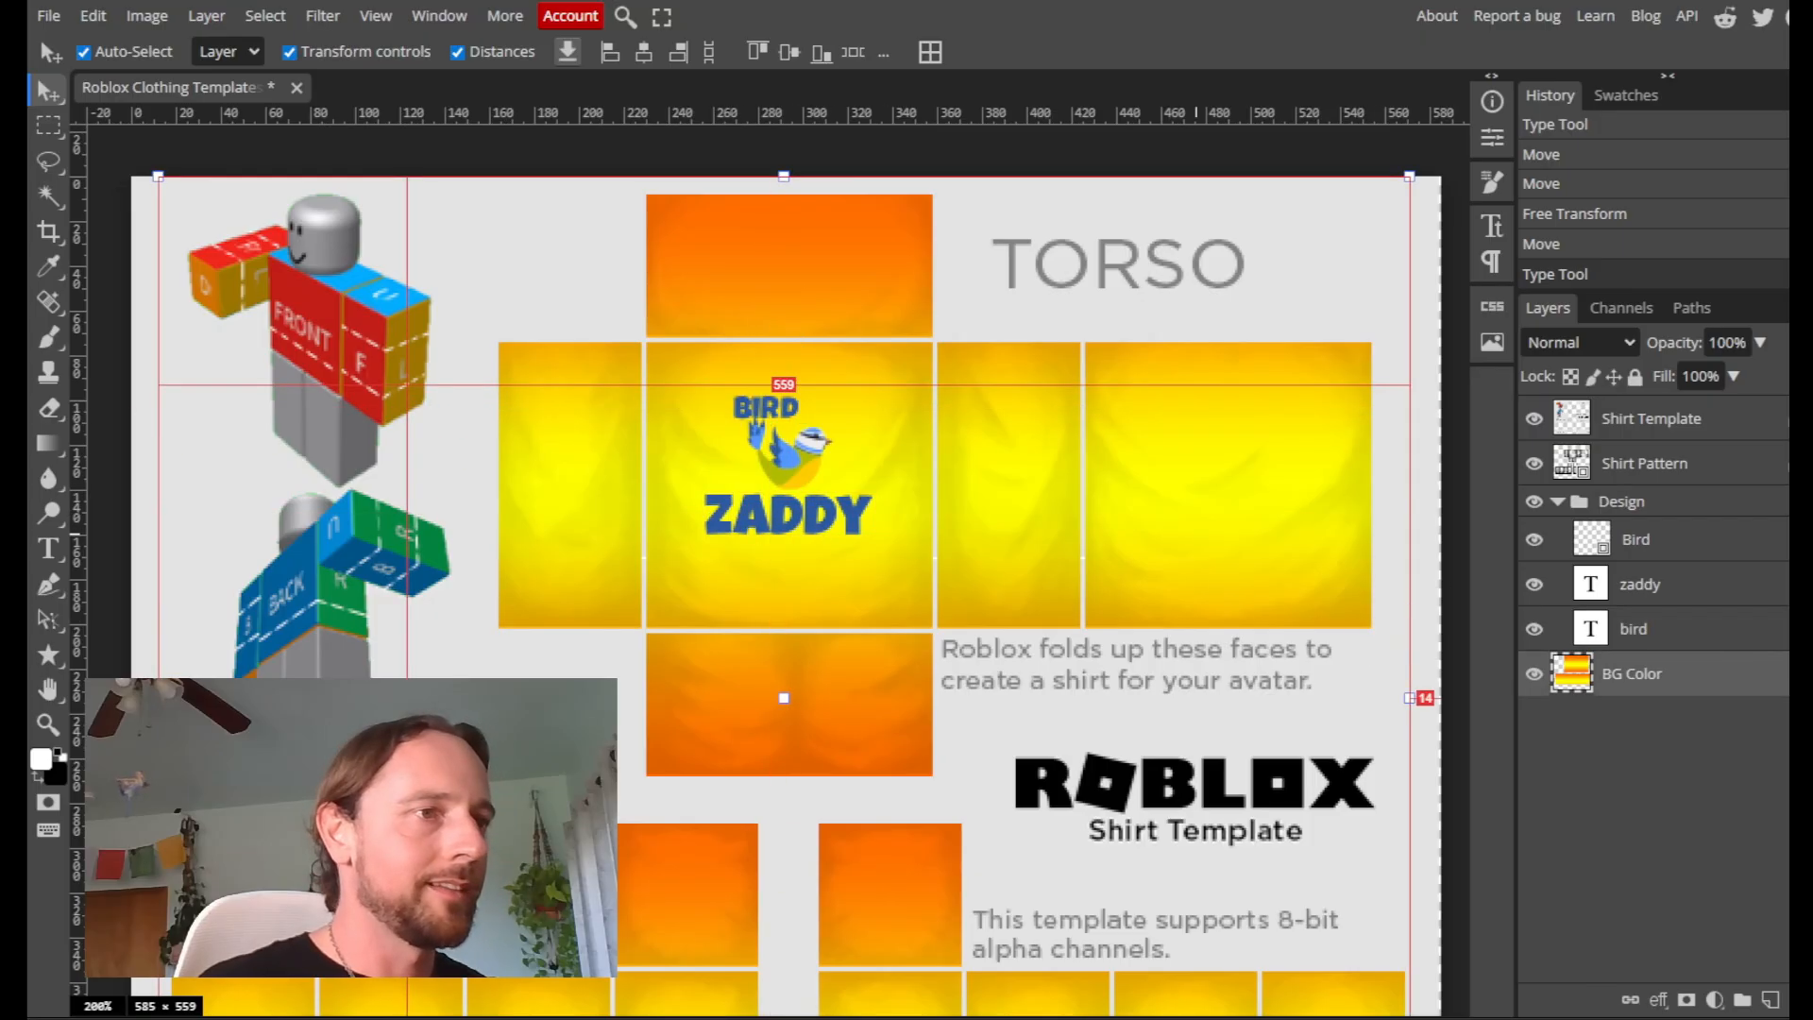
{"action": "left_click", "coordinate": [1641, 588]}
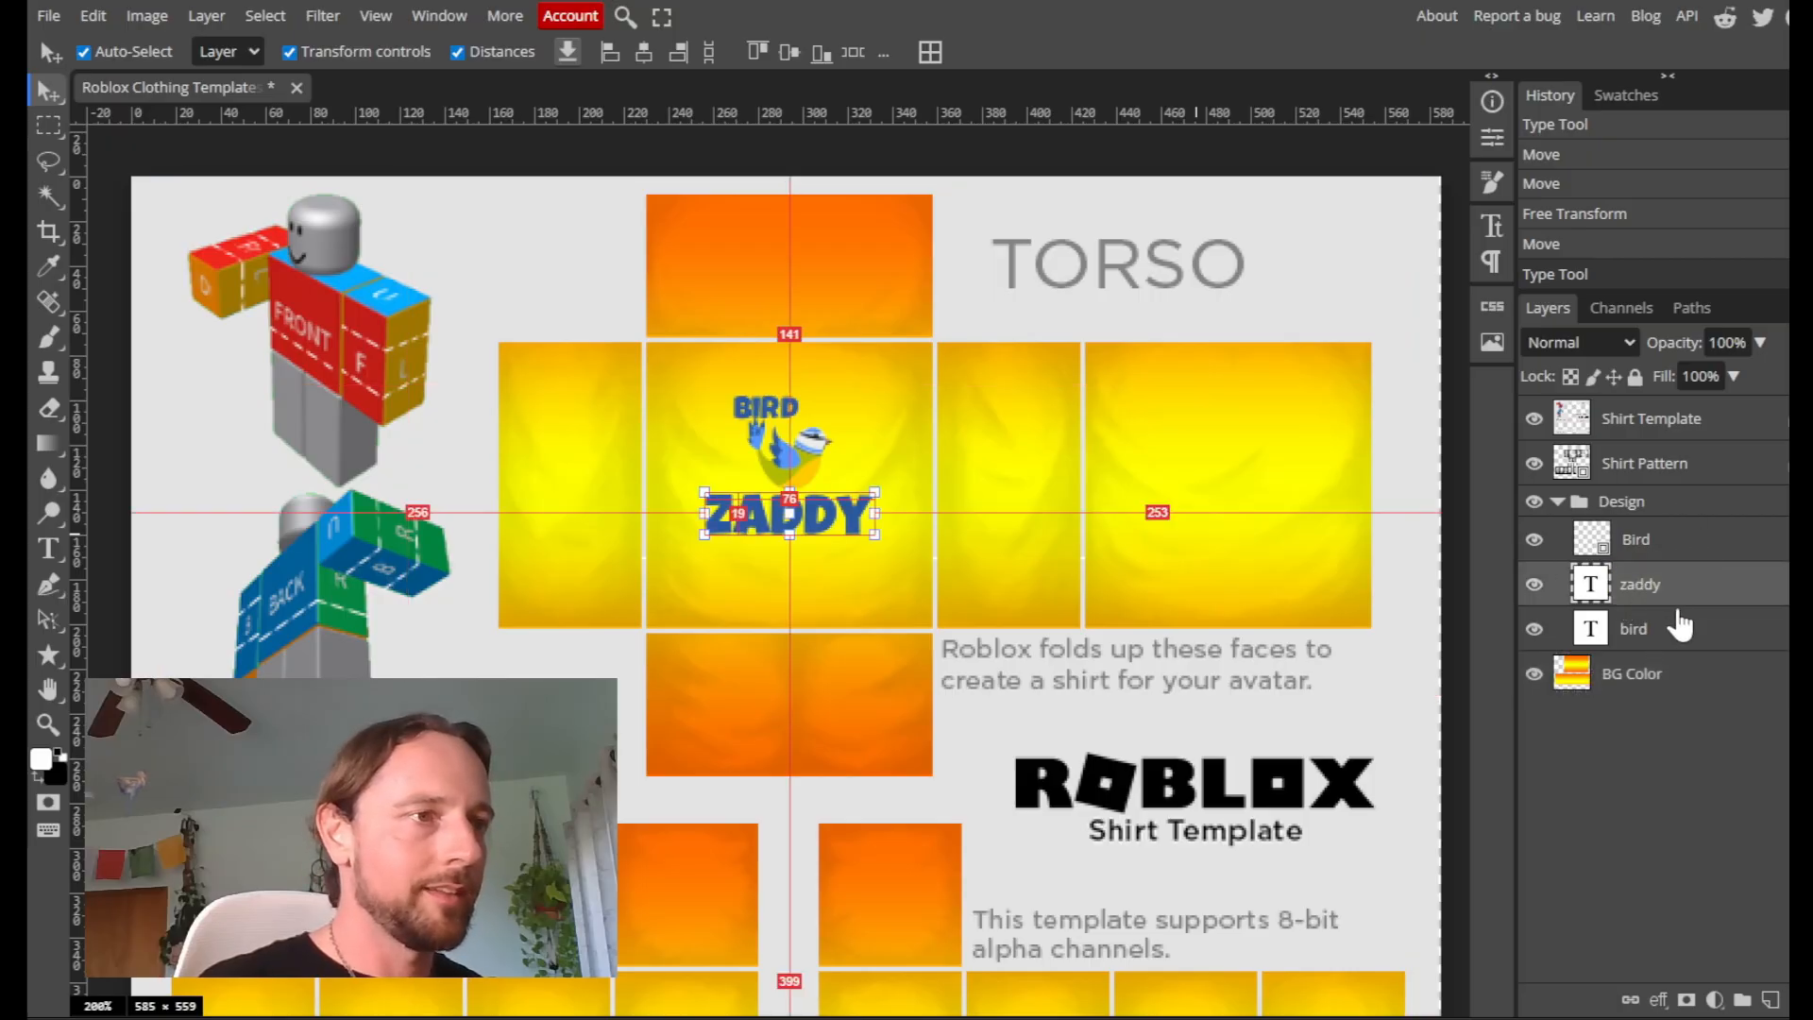
{"action": "left_click", "coordinate": [1641, 553], "text": "ctrl"}
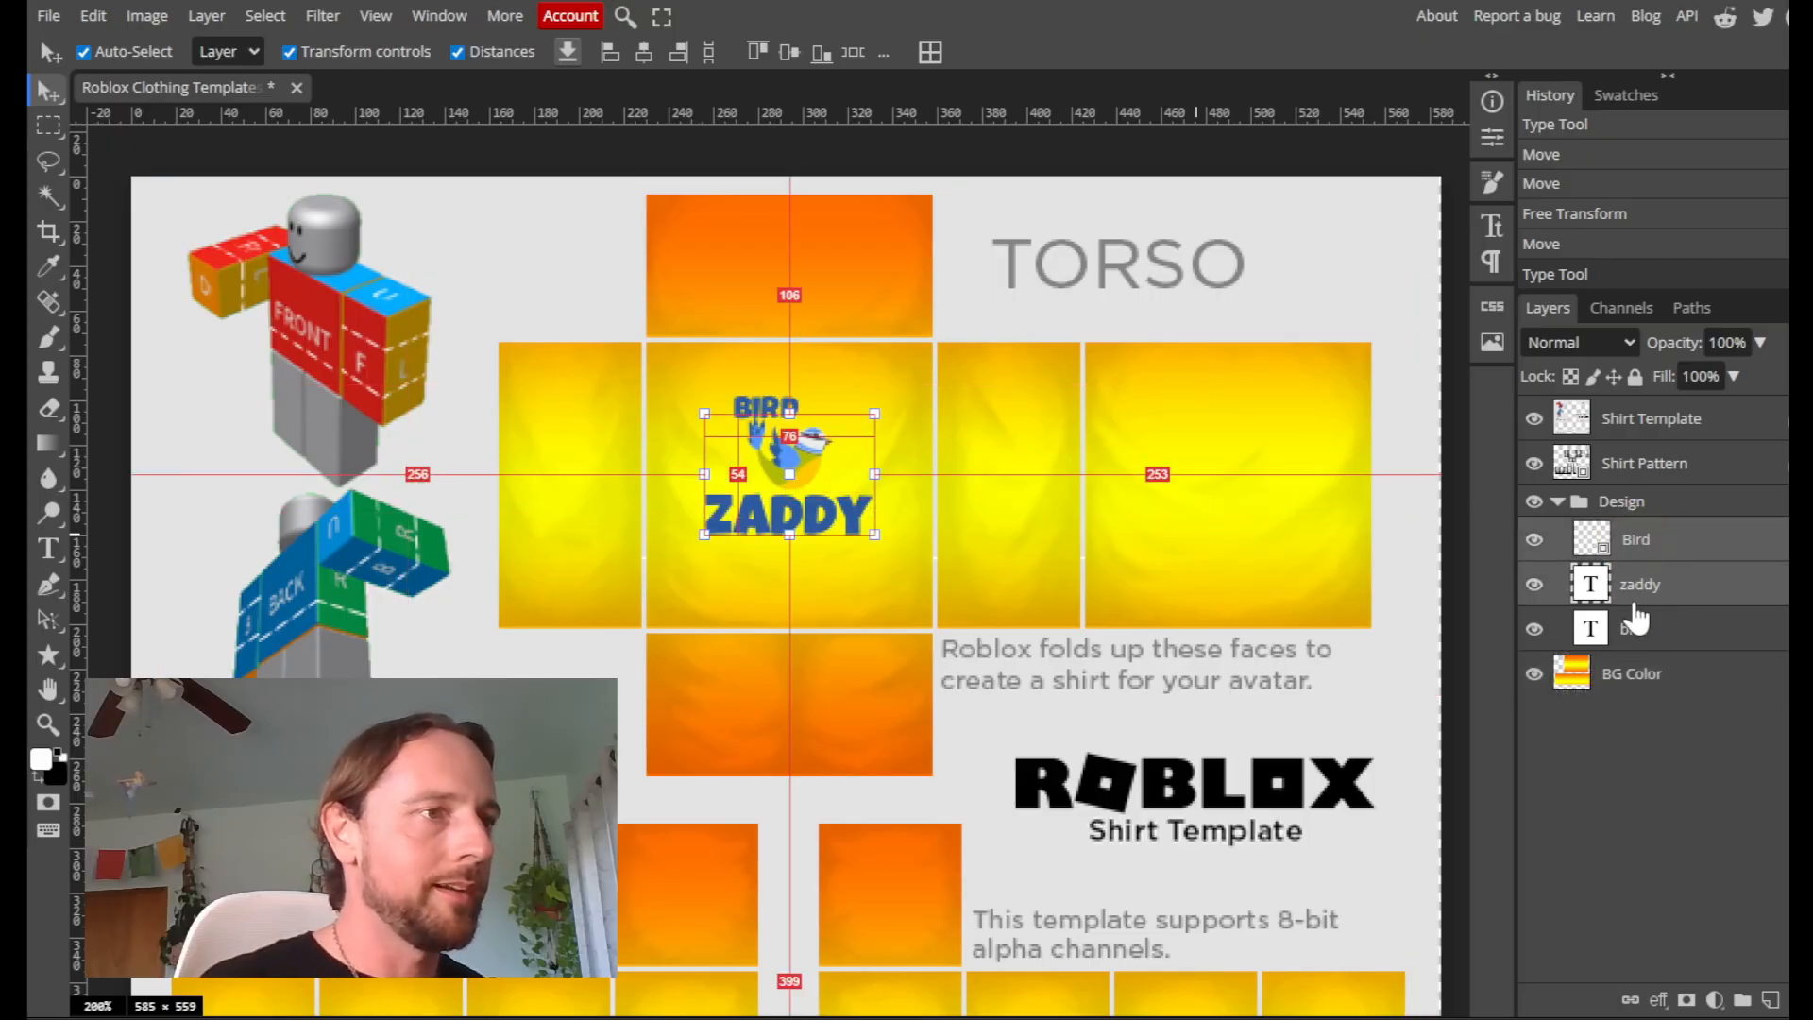
{"action": "left_click", "coordinate": [1634, 631], "text": "ctrl"}
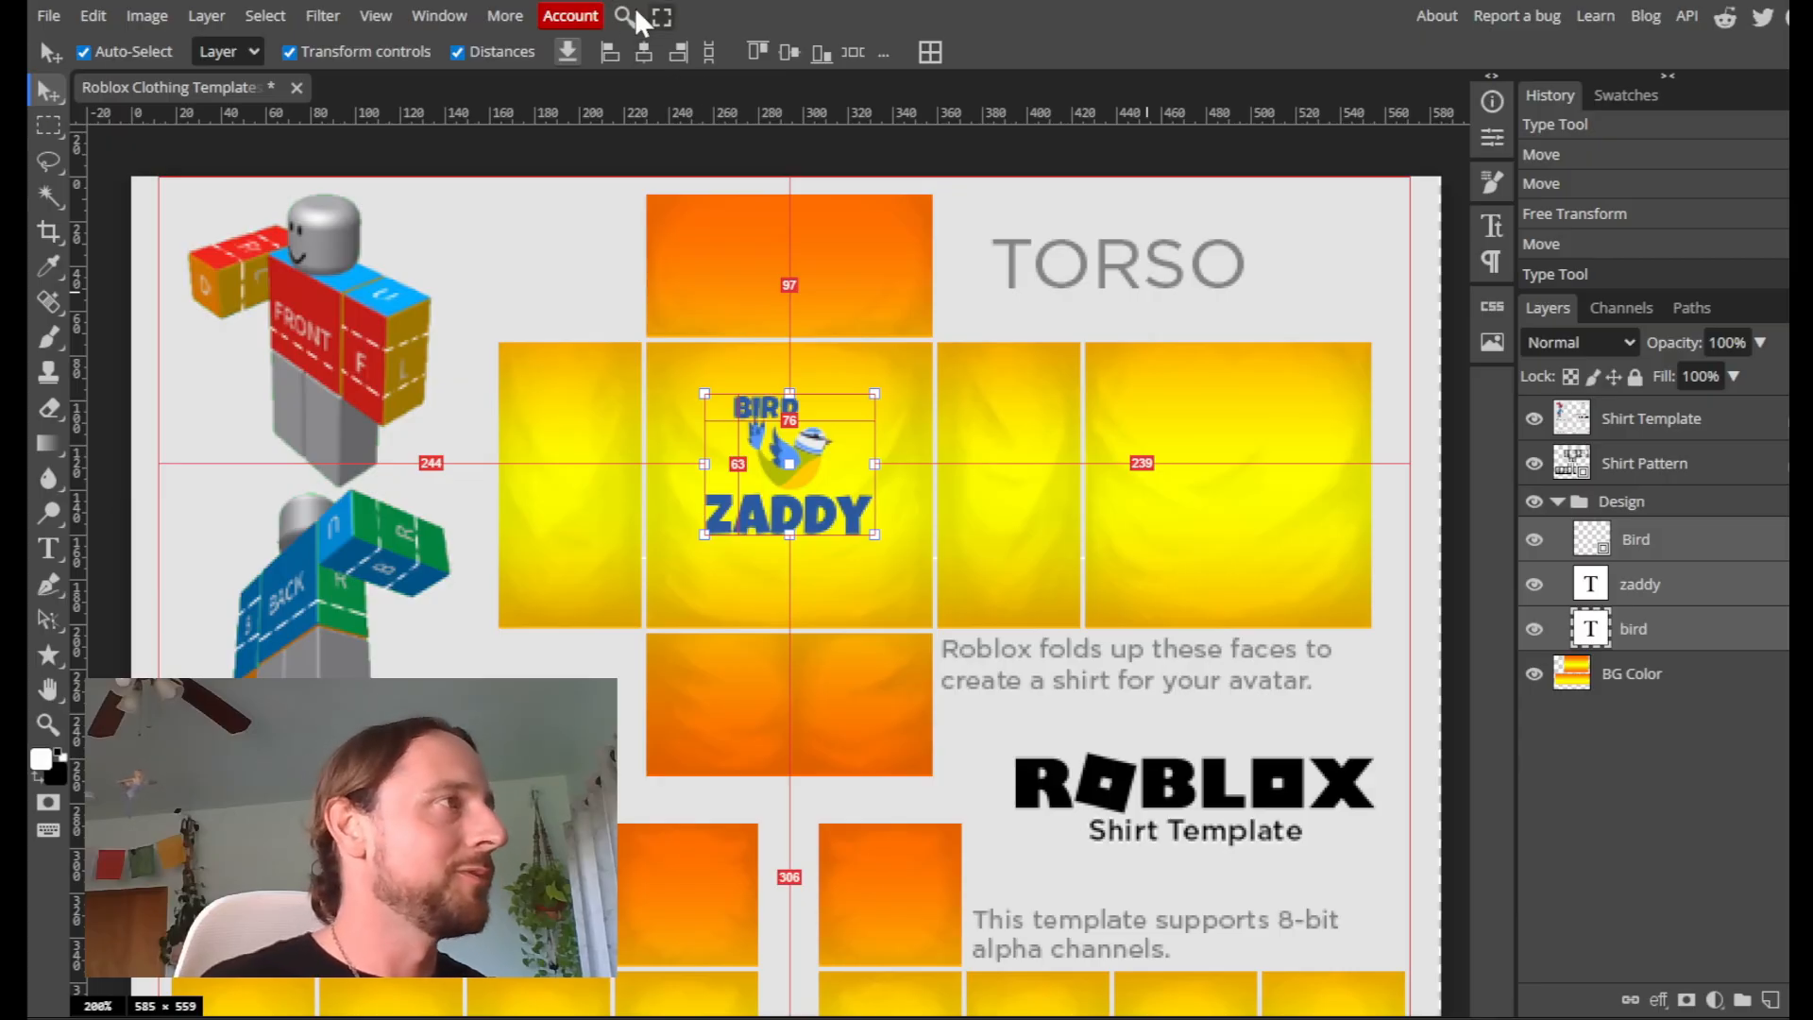
{"action": "left_click", "coordinate": [643, 57]}
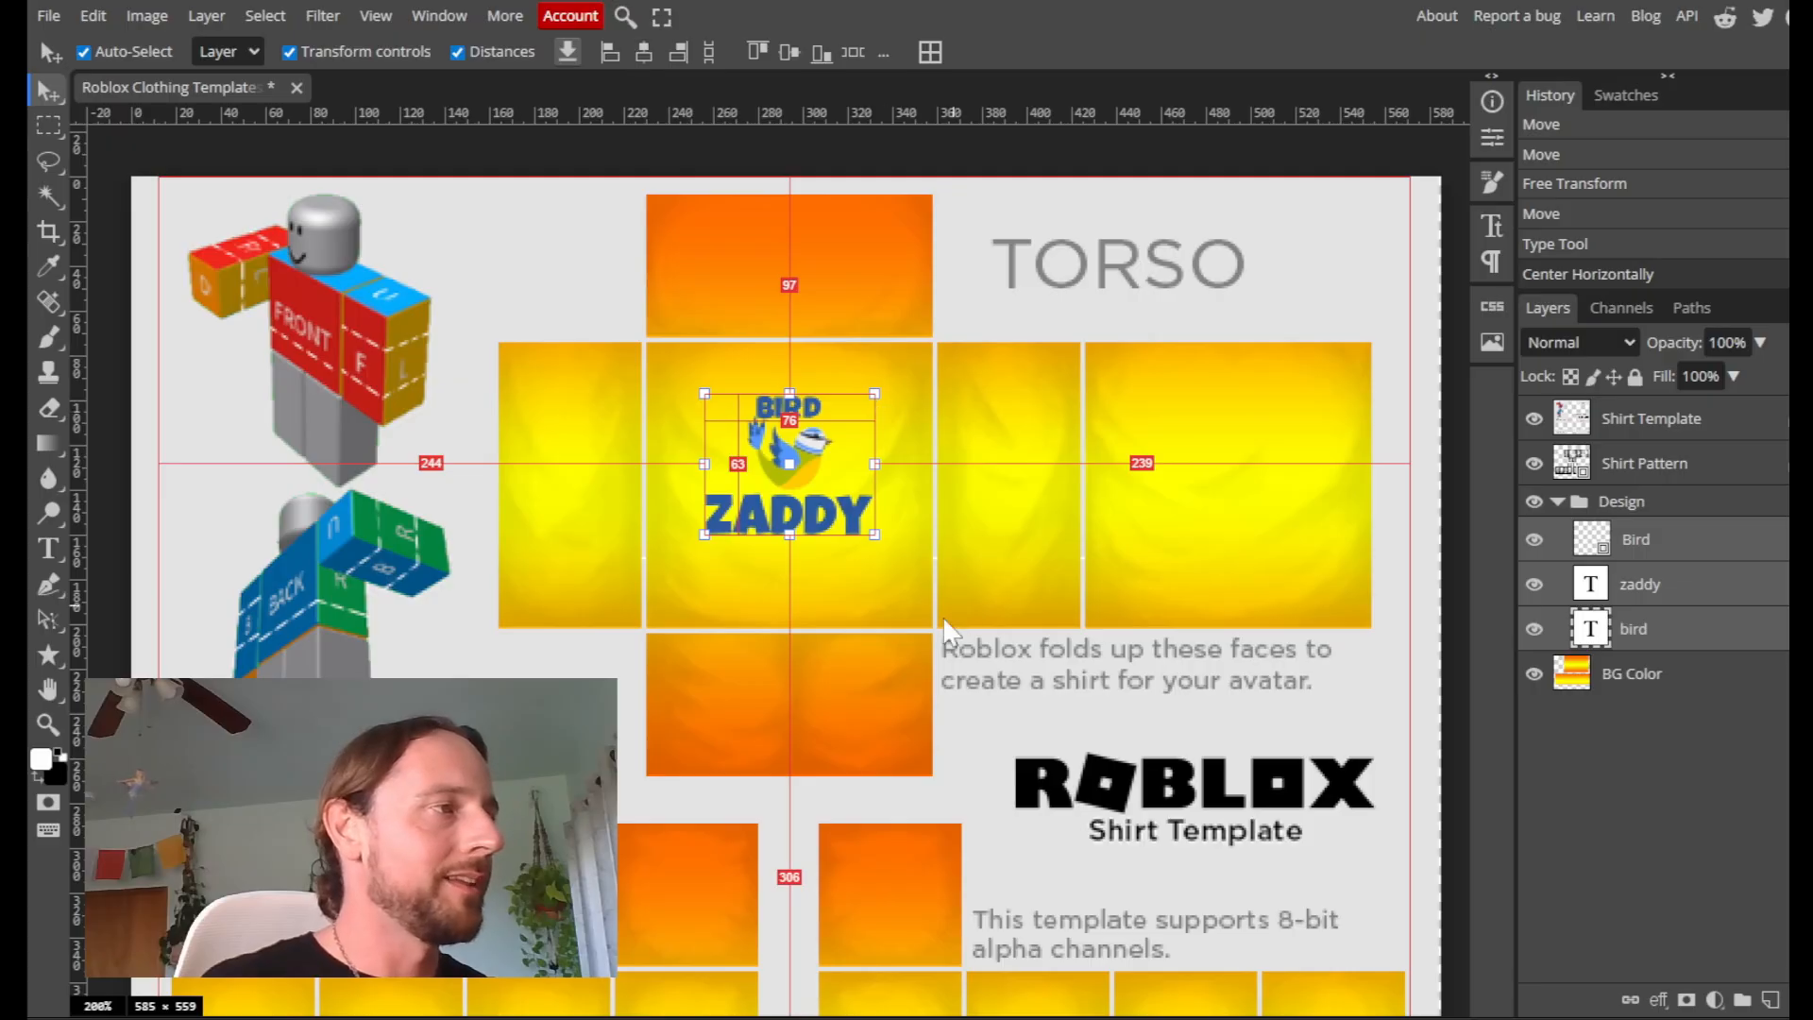
{"action": "left_click", "coordinate": [1347, 247]}
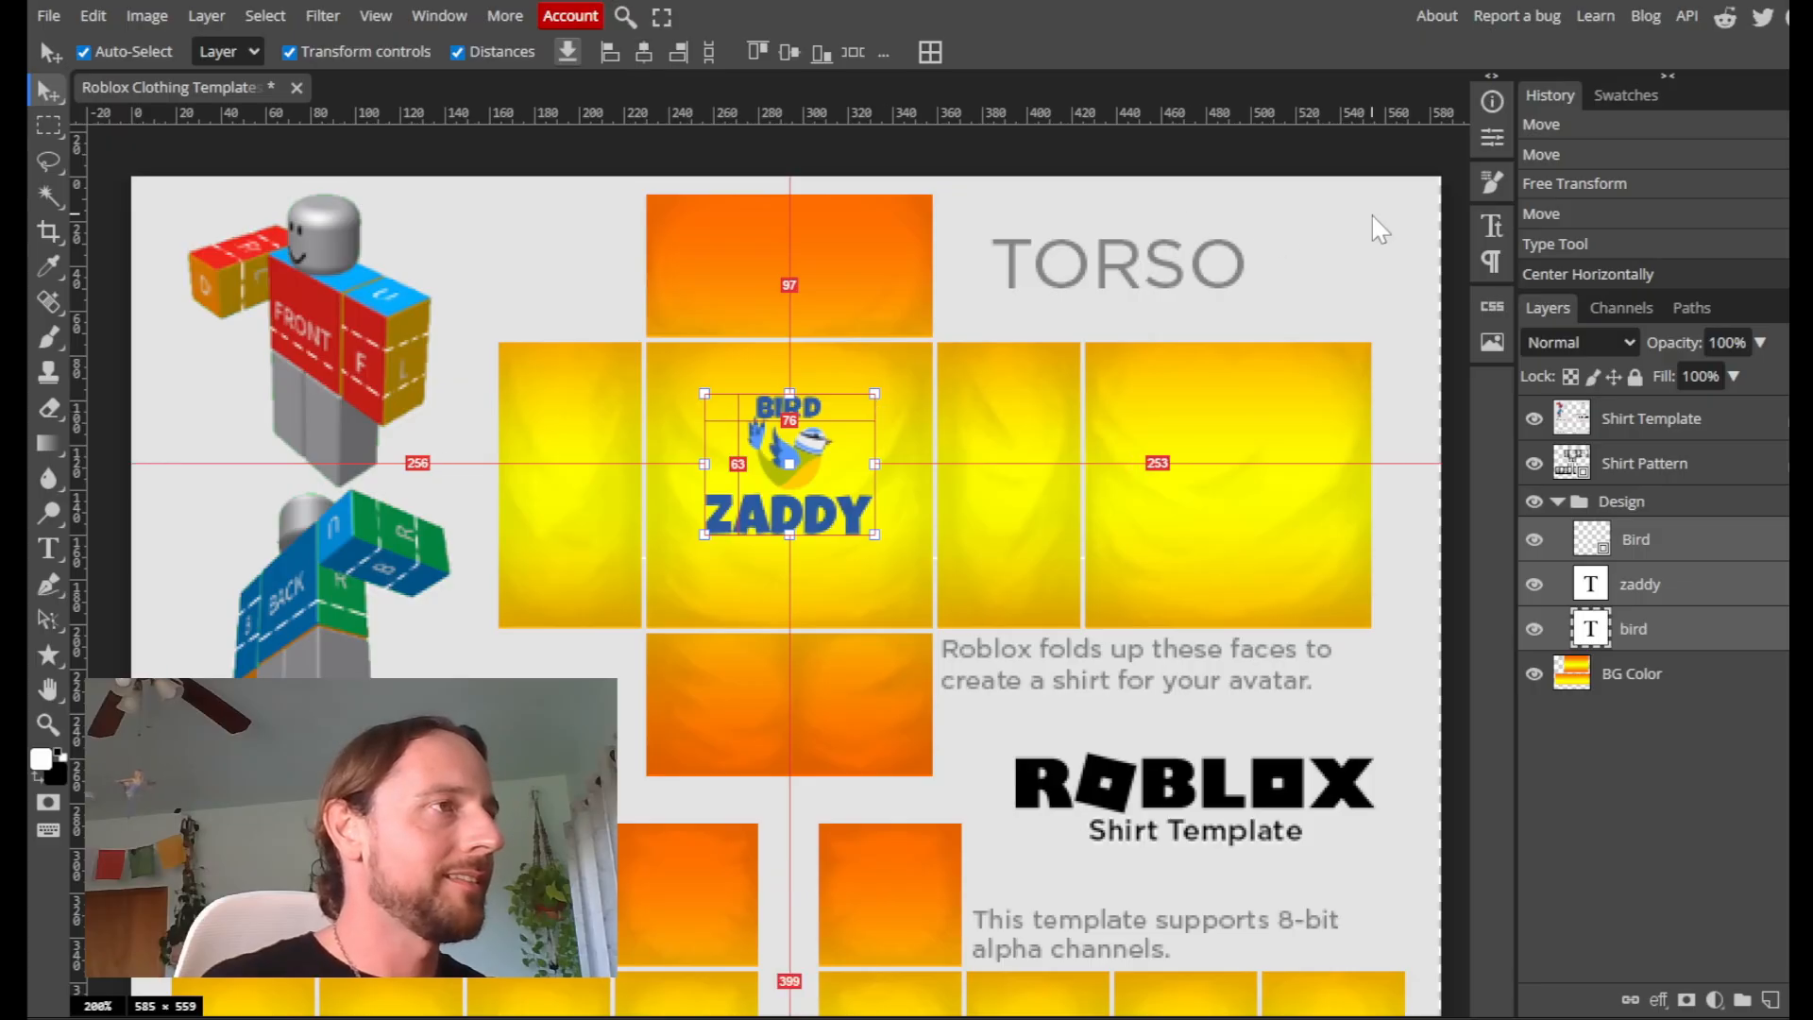
Nudge the BIRD text layer up 3 px, away from the bird graphic, and deselect it
{"action": "left_click", "coordinate": [792, 415]}
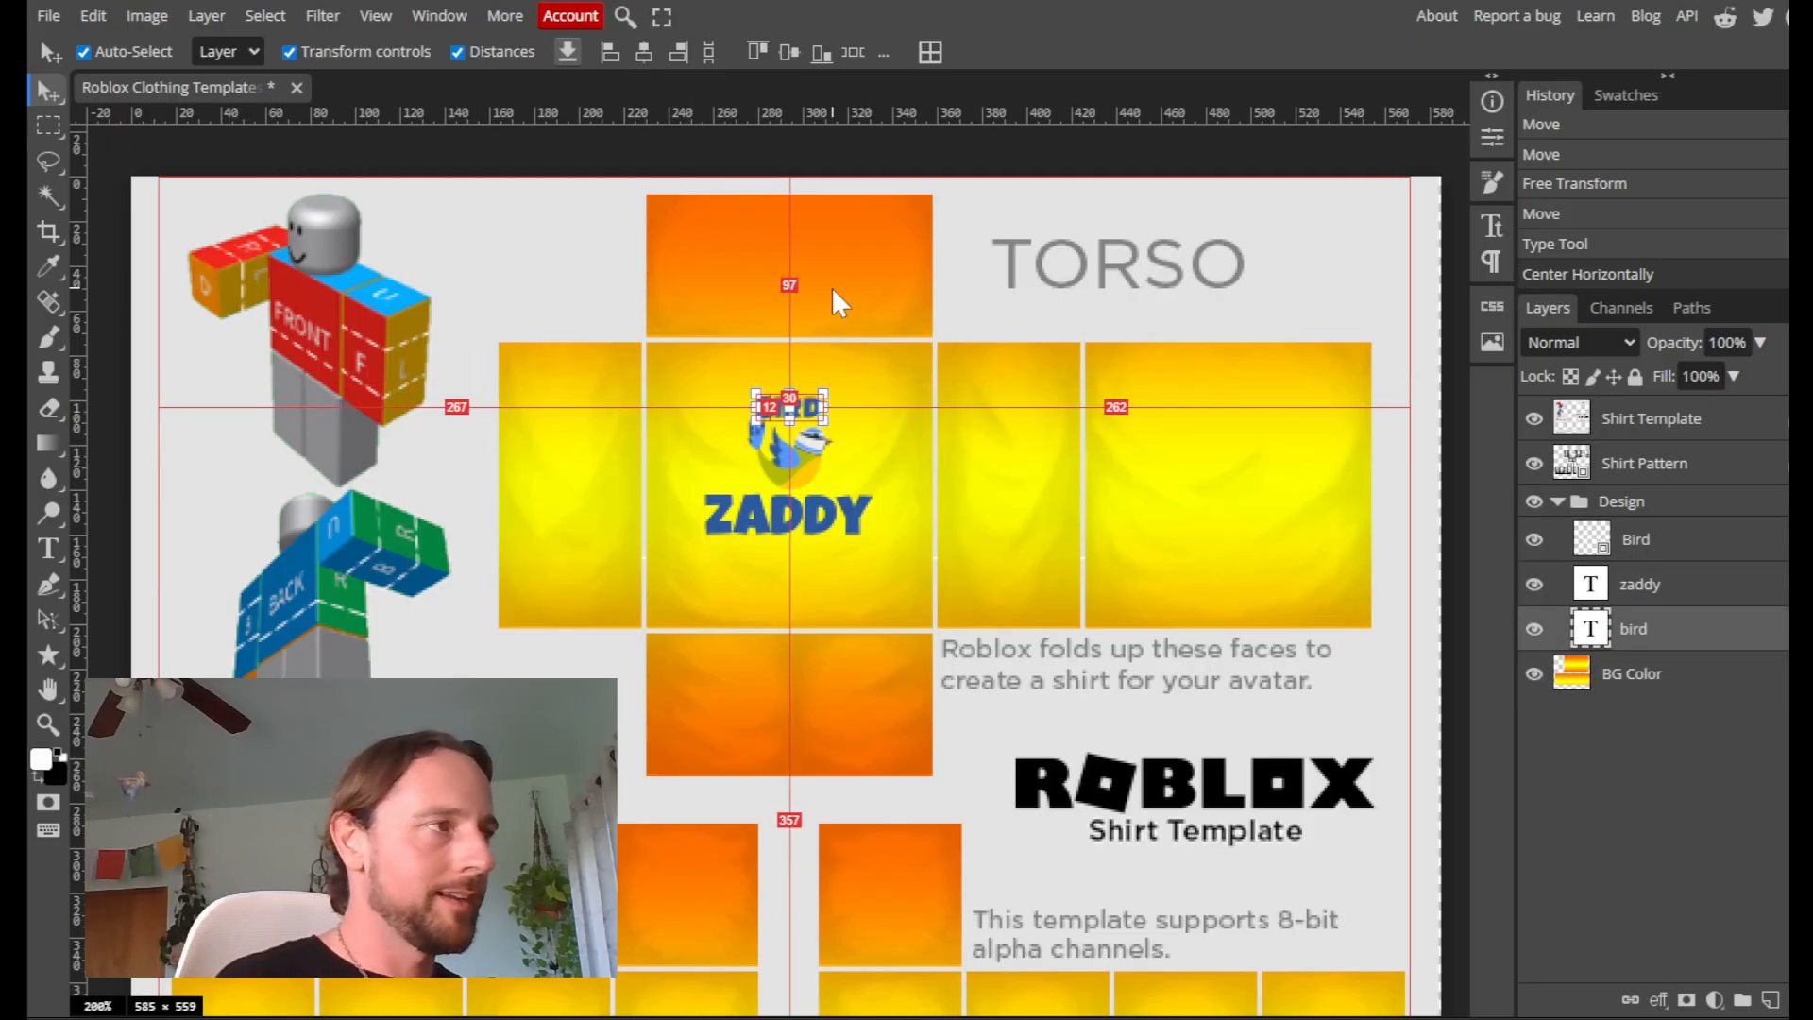
{"action": "key", "text": "Up"}
{"action": "key", "text": "Up"}
{"action": "key", "text": "Up"}
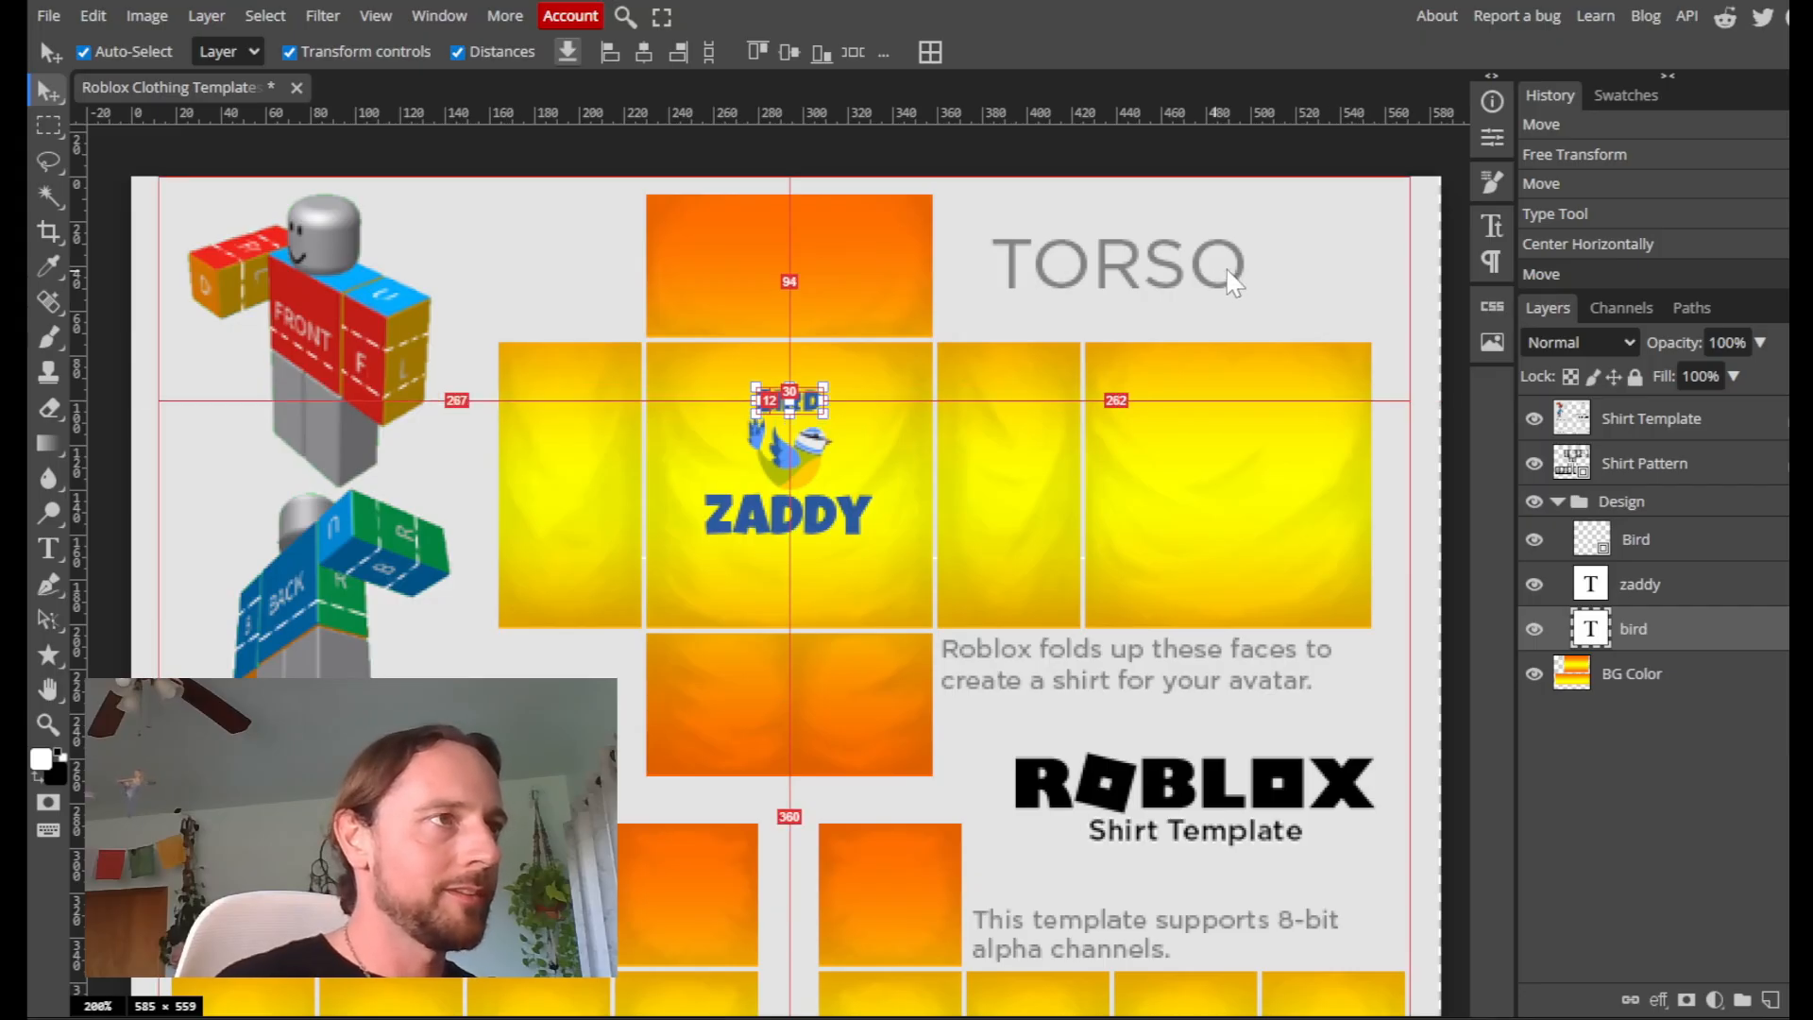
{"action": "left_click", "coordinate": [1412, 276]}
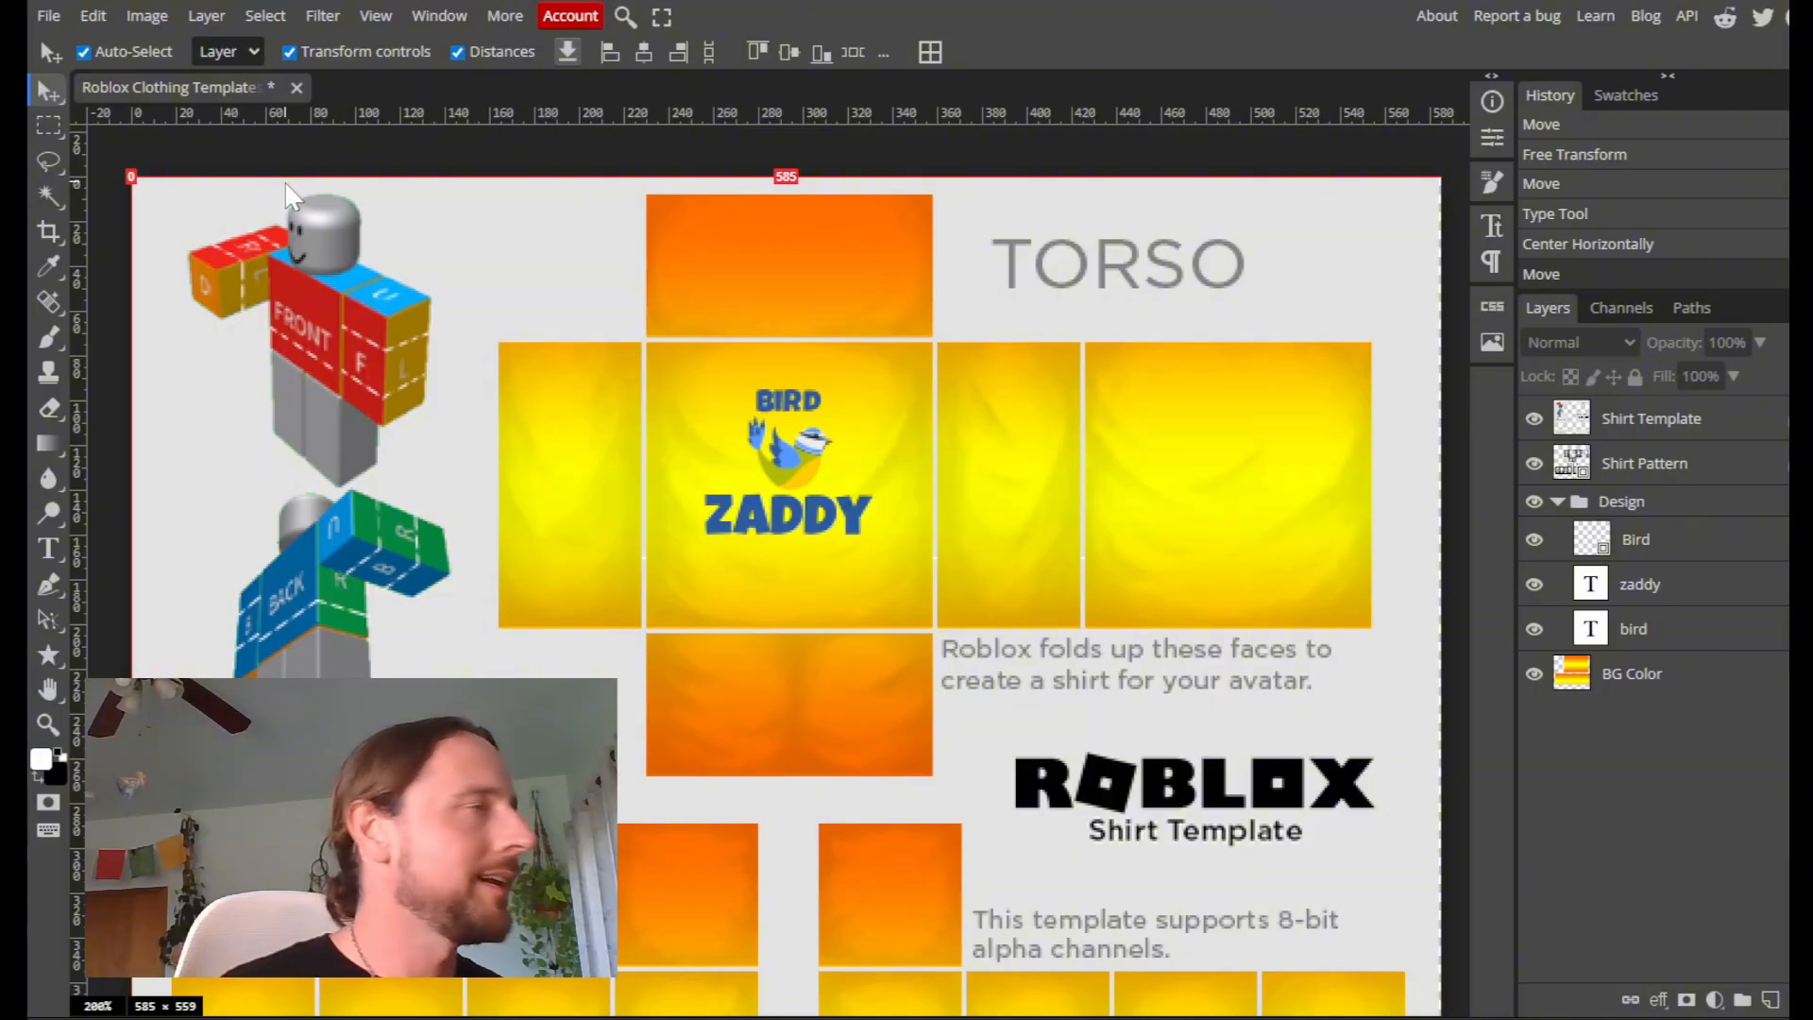
Export the shirt template as a PNG at 585 × 559 px and 100% quality
{"action": "left_click", "coordinate": [49, 17]}
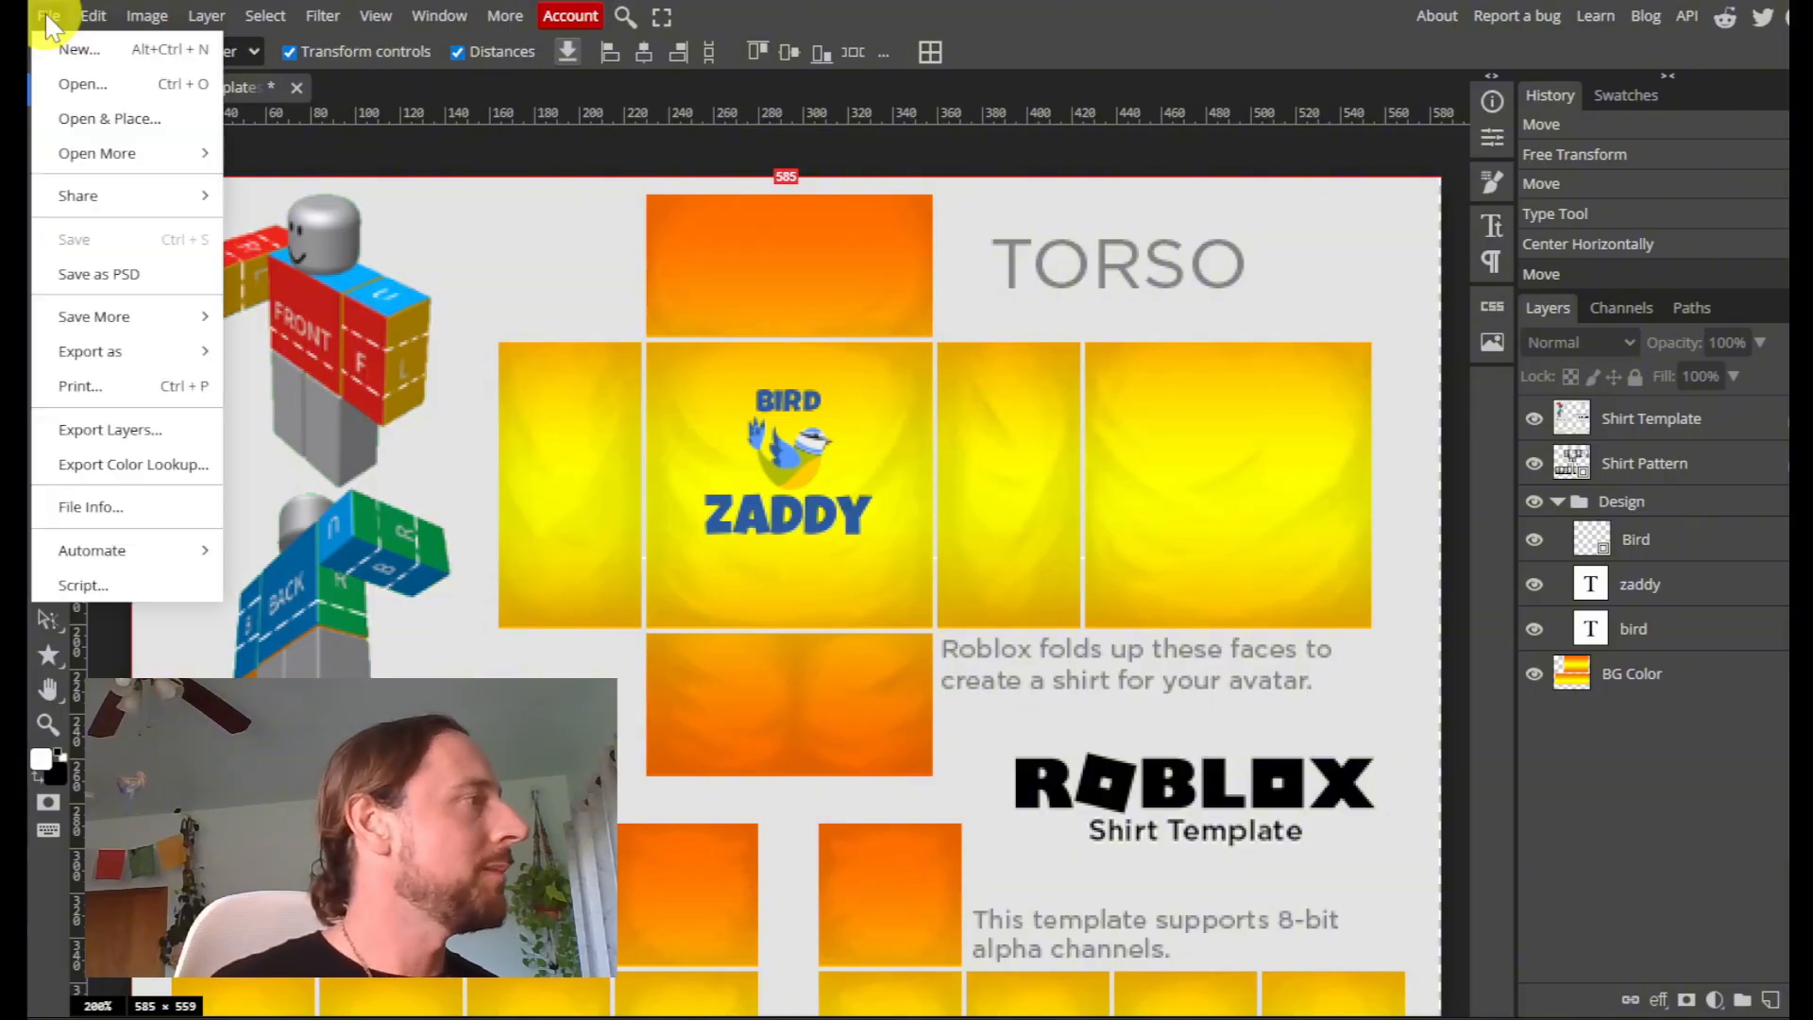
{"action": "mouse_move", "coordinate": [109, 355]}
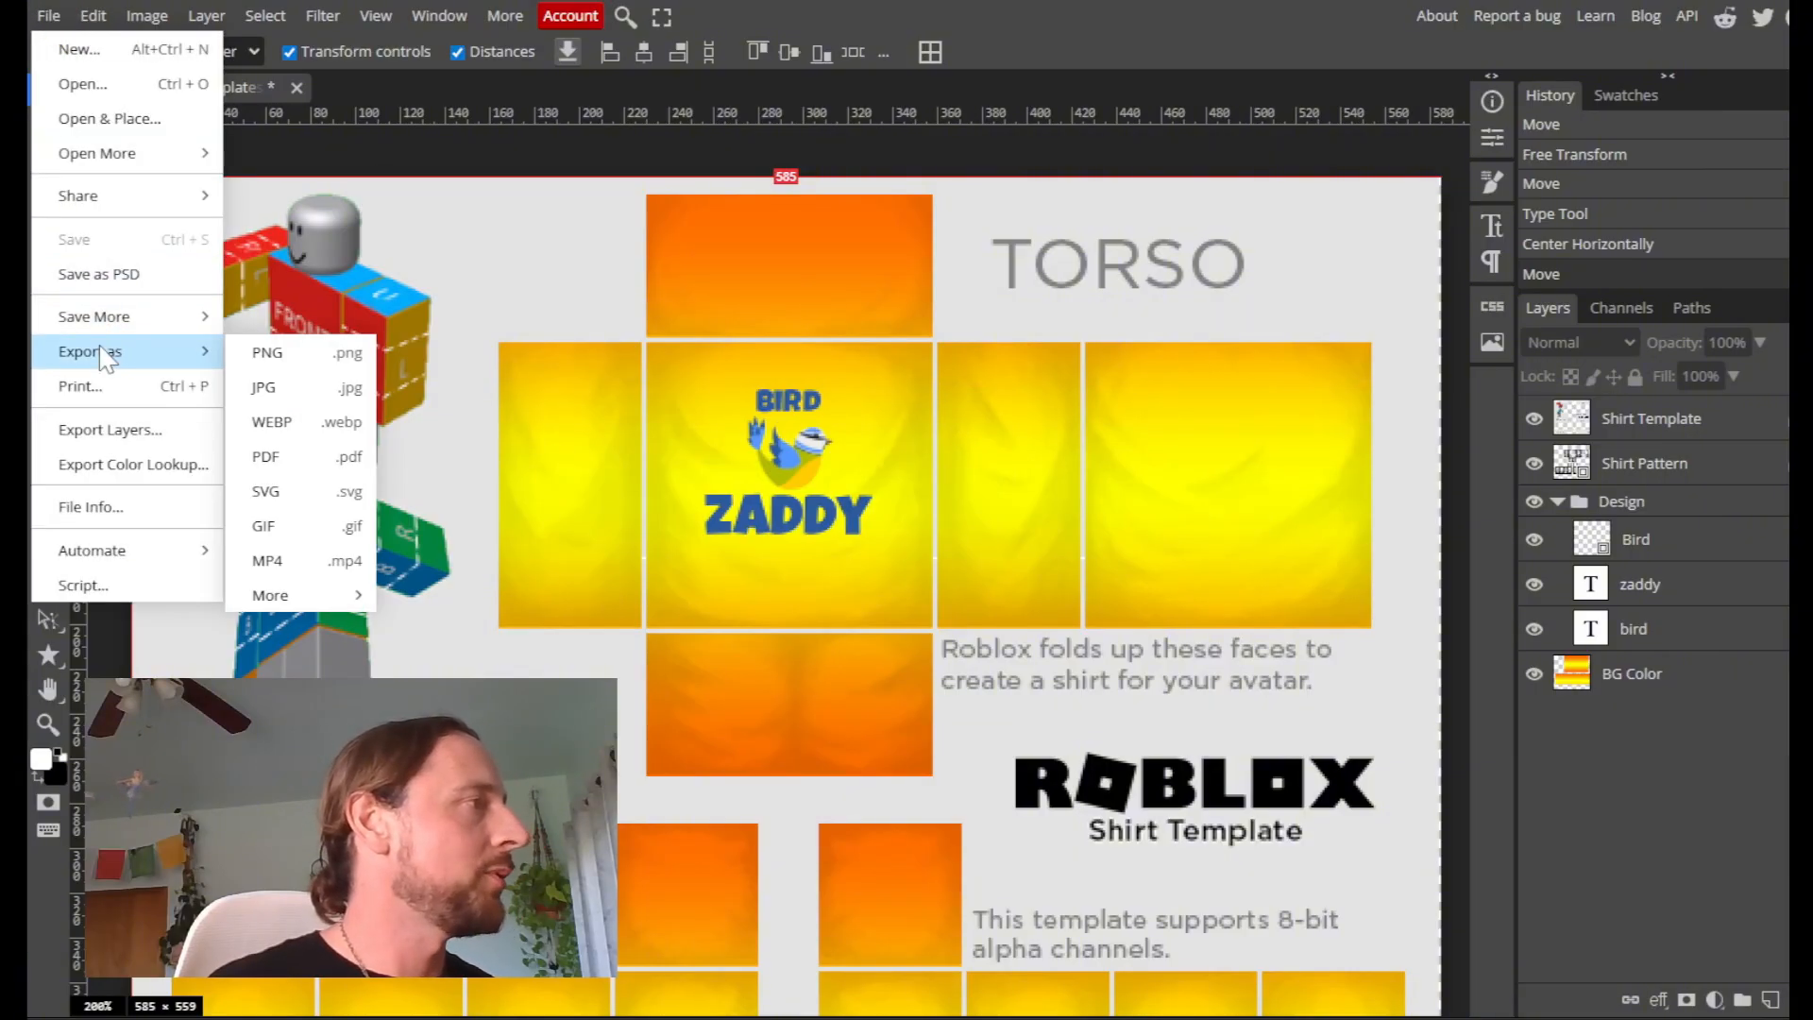
{"action": "left_click", "coordinate": [303, 355]}
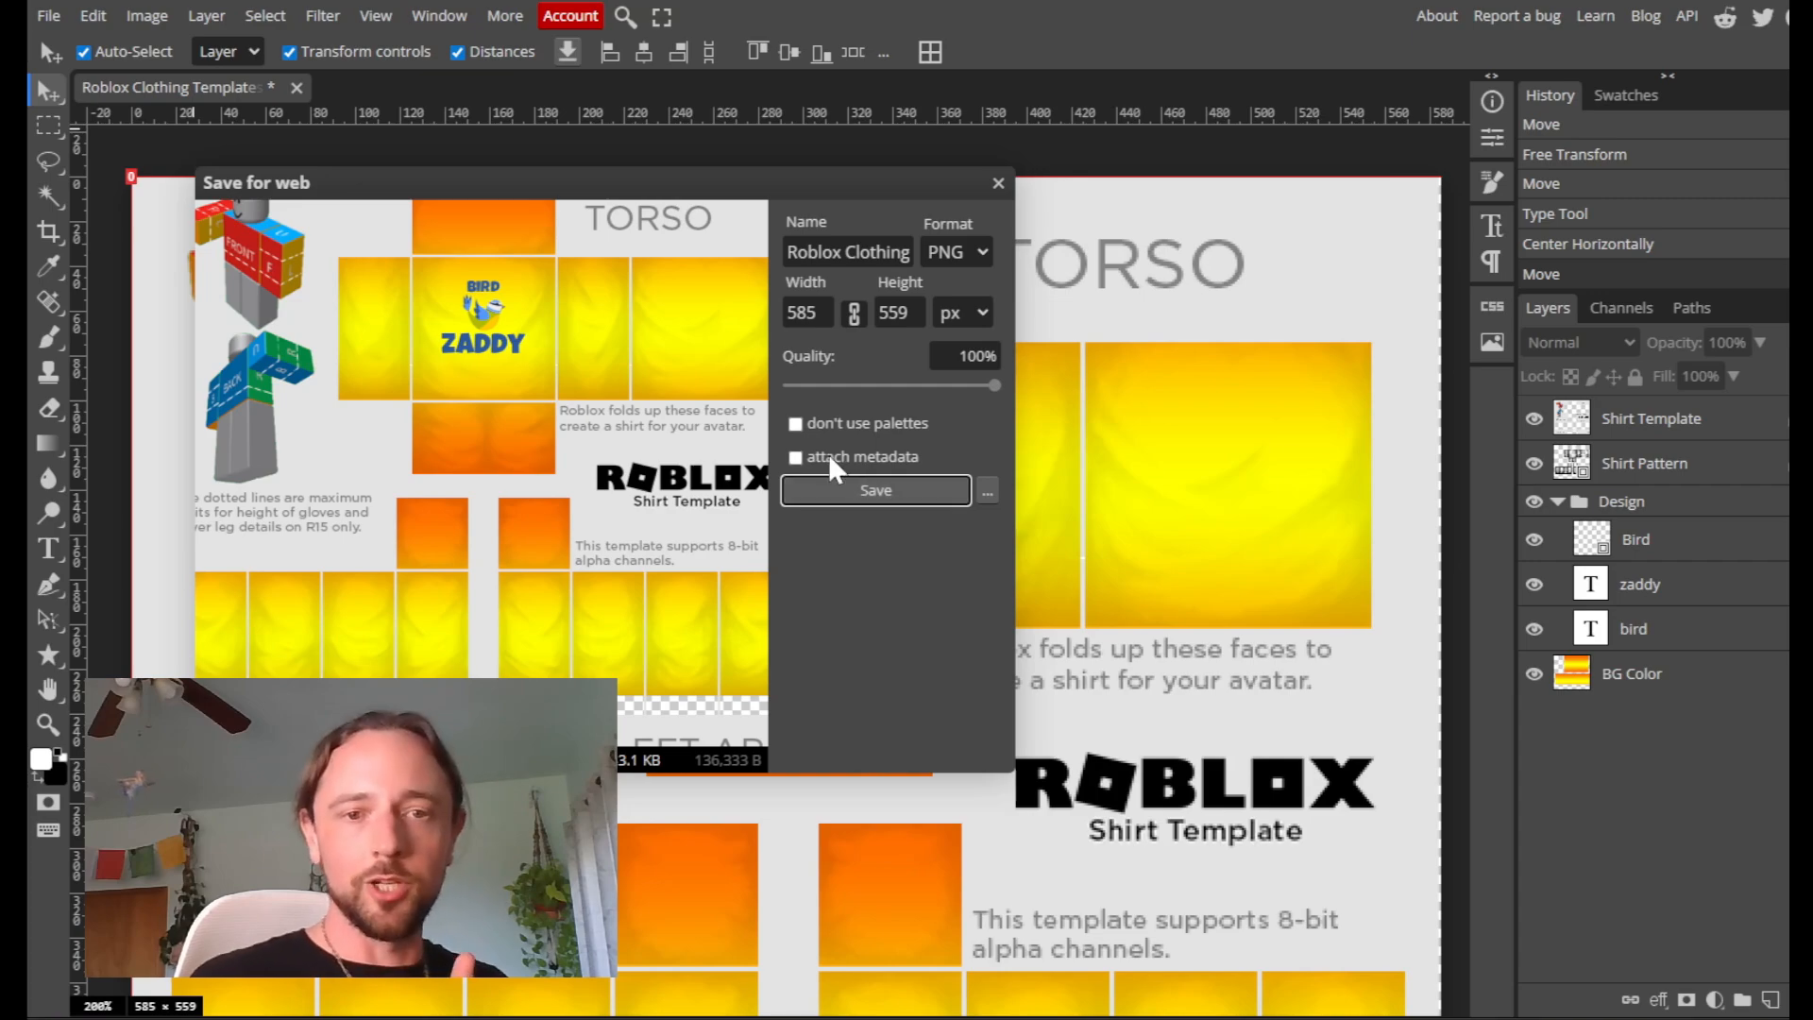
{"action": "left_click", "coordinate": [840, 488]}
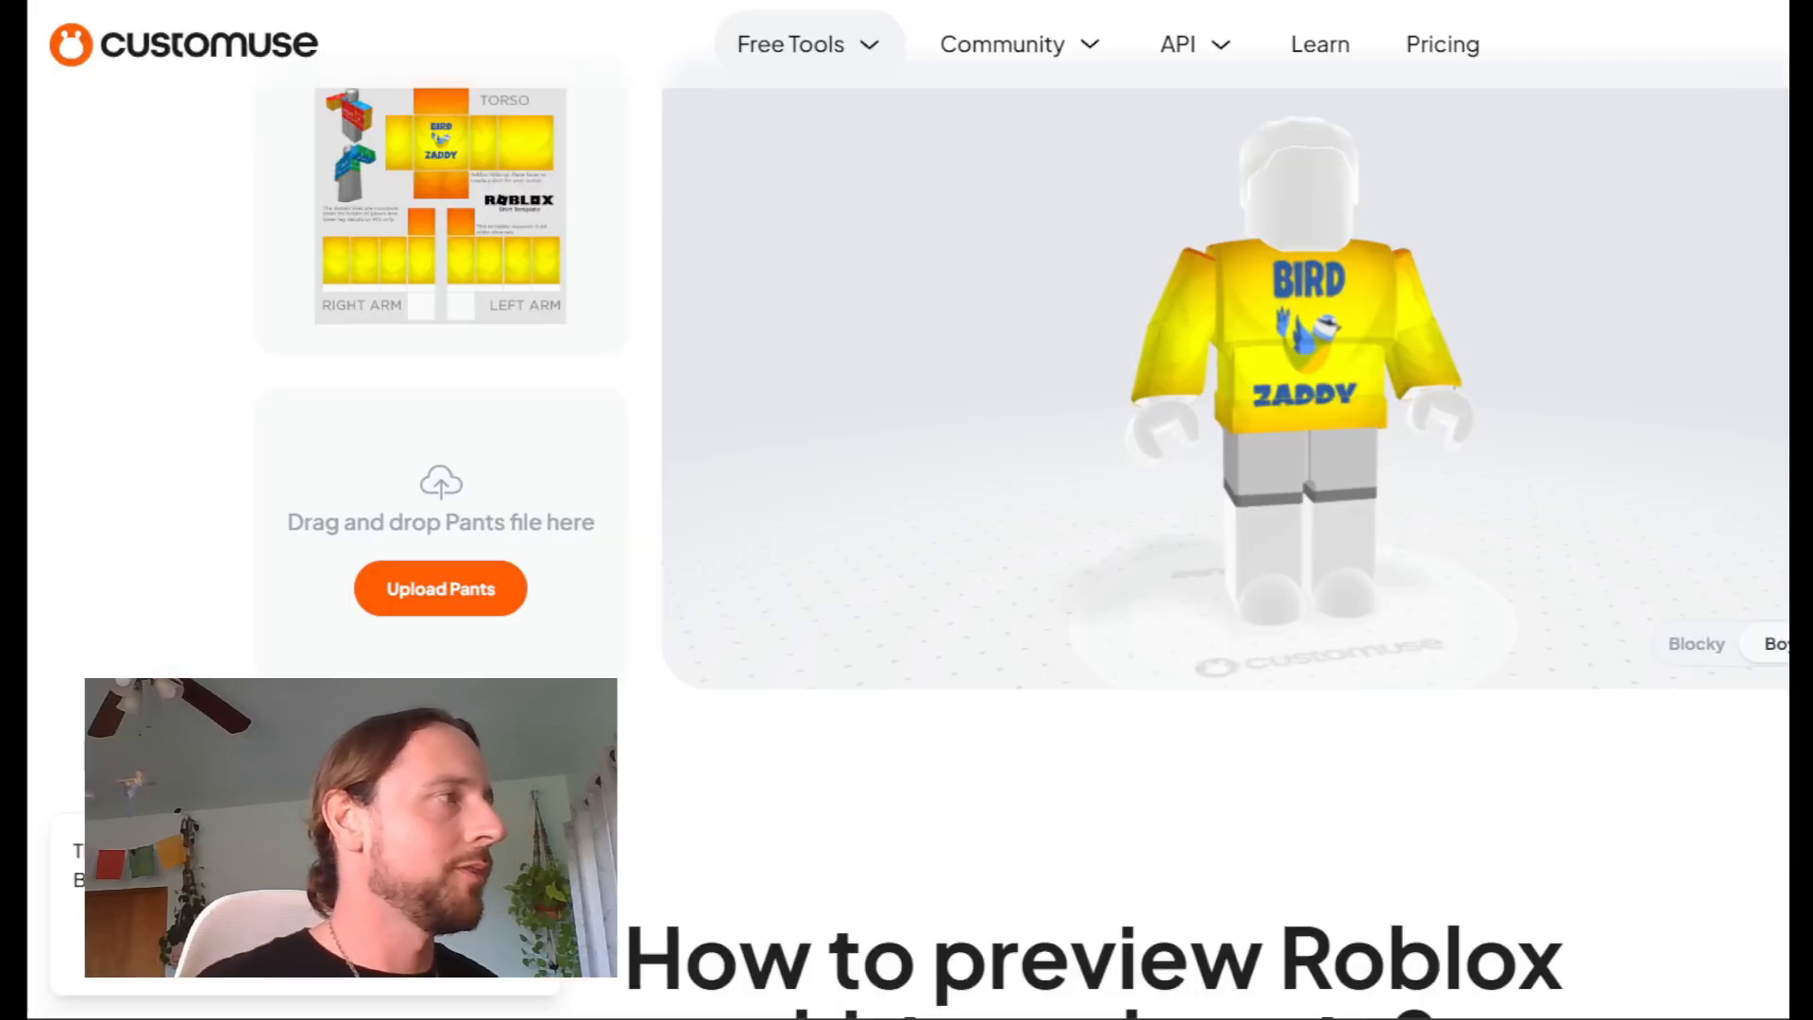
Switch to Customuse and replace the uploaded shirt with the newly exported PNG template
{"action": "mouse_move", "coordinate": [453, 218]}
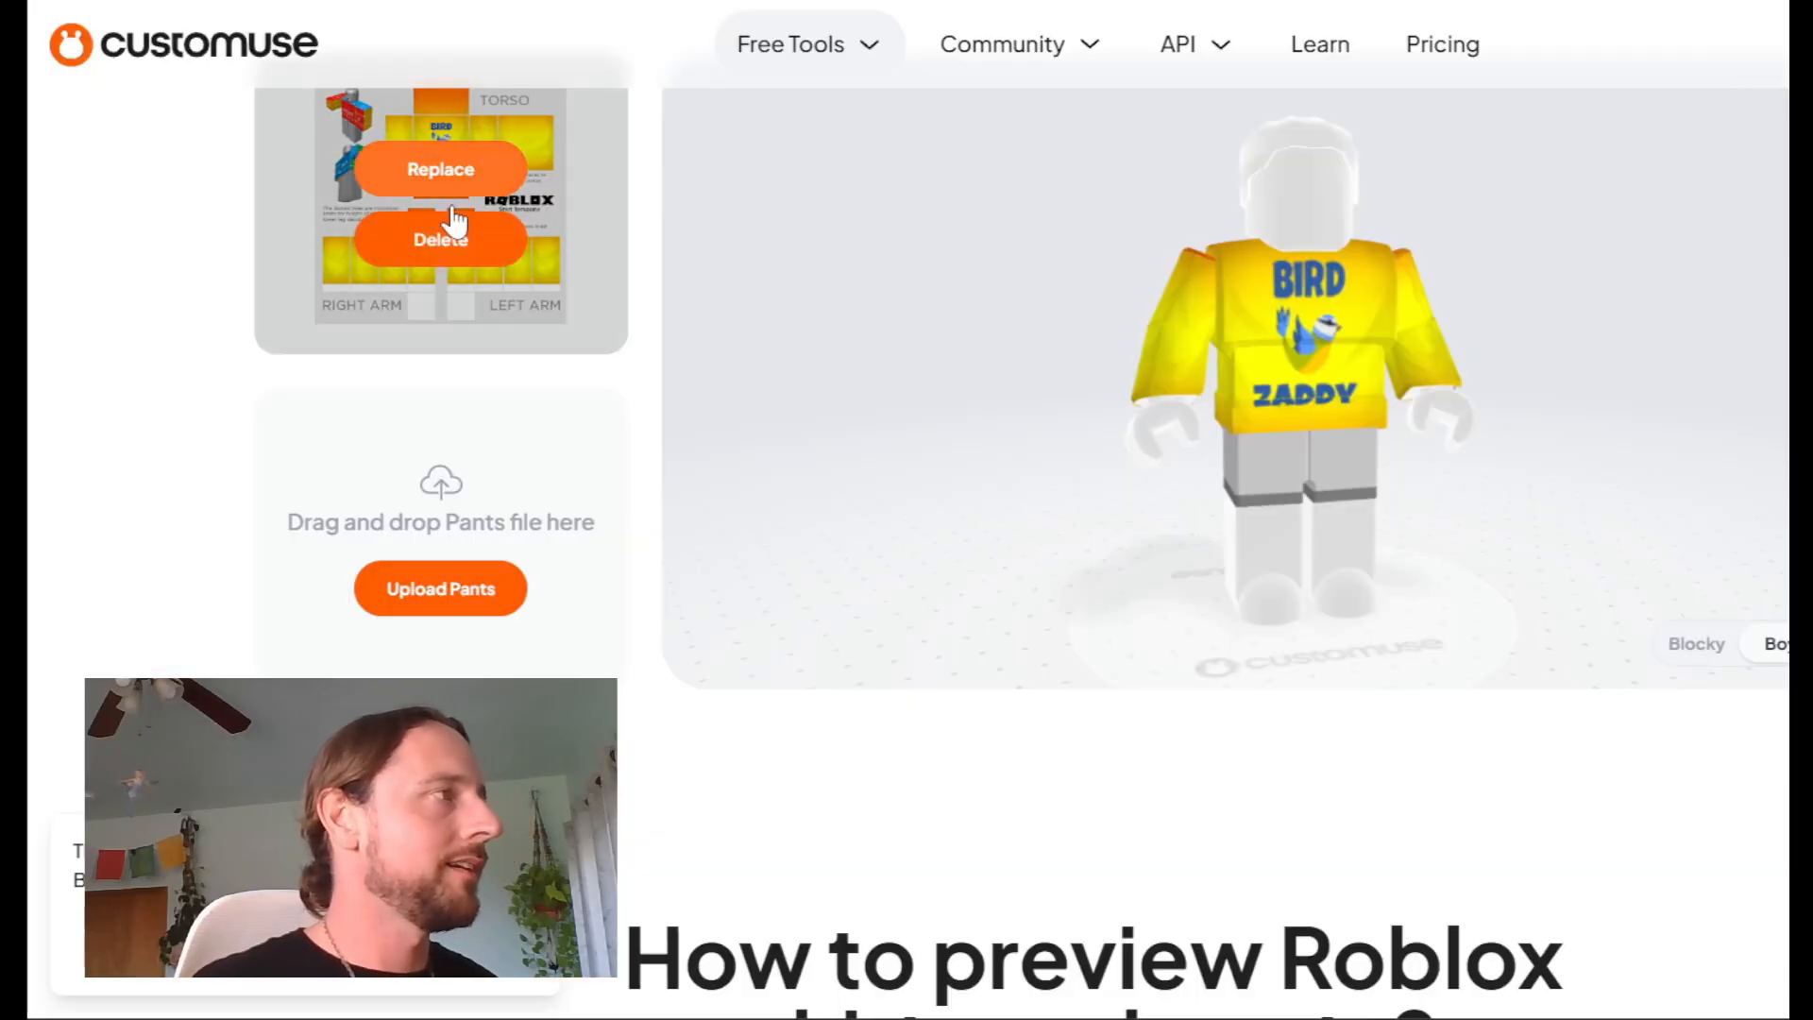
{"action": "left_click", "coordinate": [468, 170]}
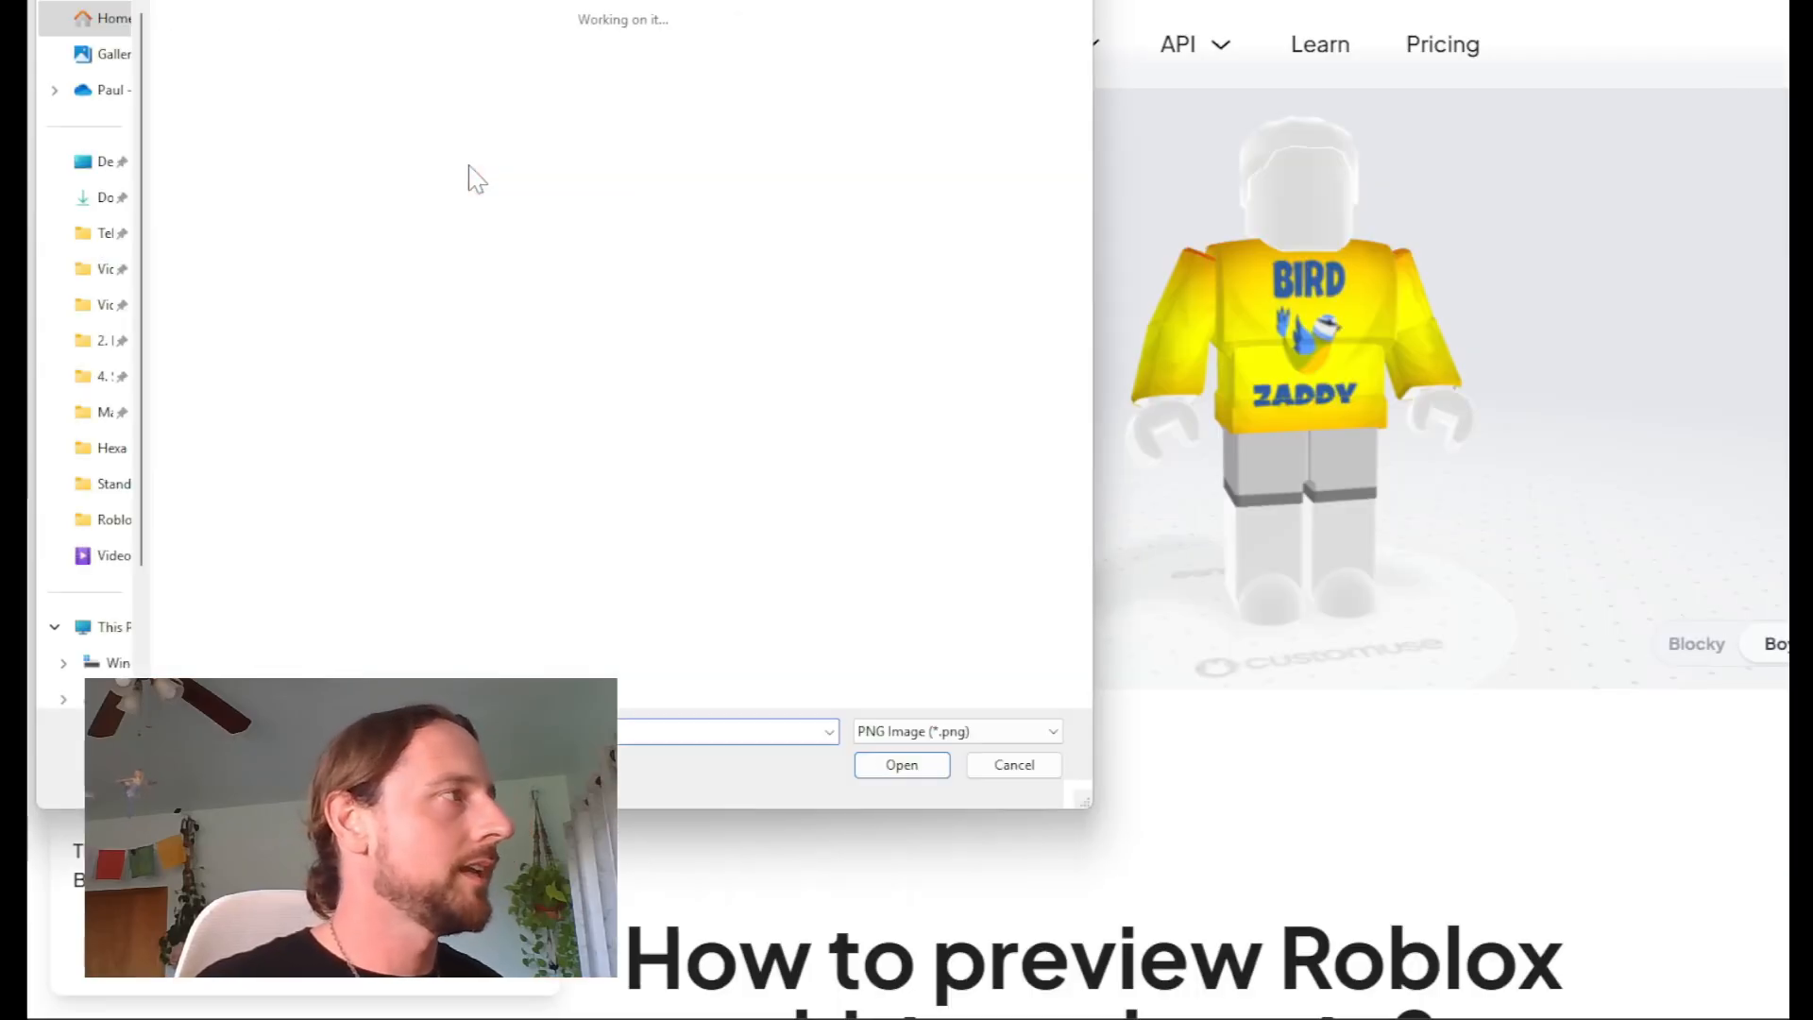
{"action": "left_click", "coordinate": [236, 80]}
{"action": "left_click", "coordinate": [887, 765]}
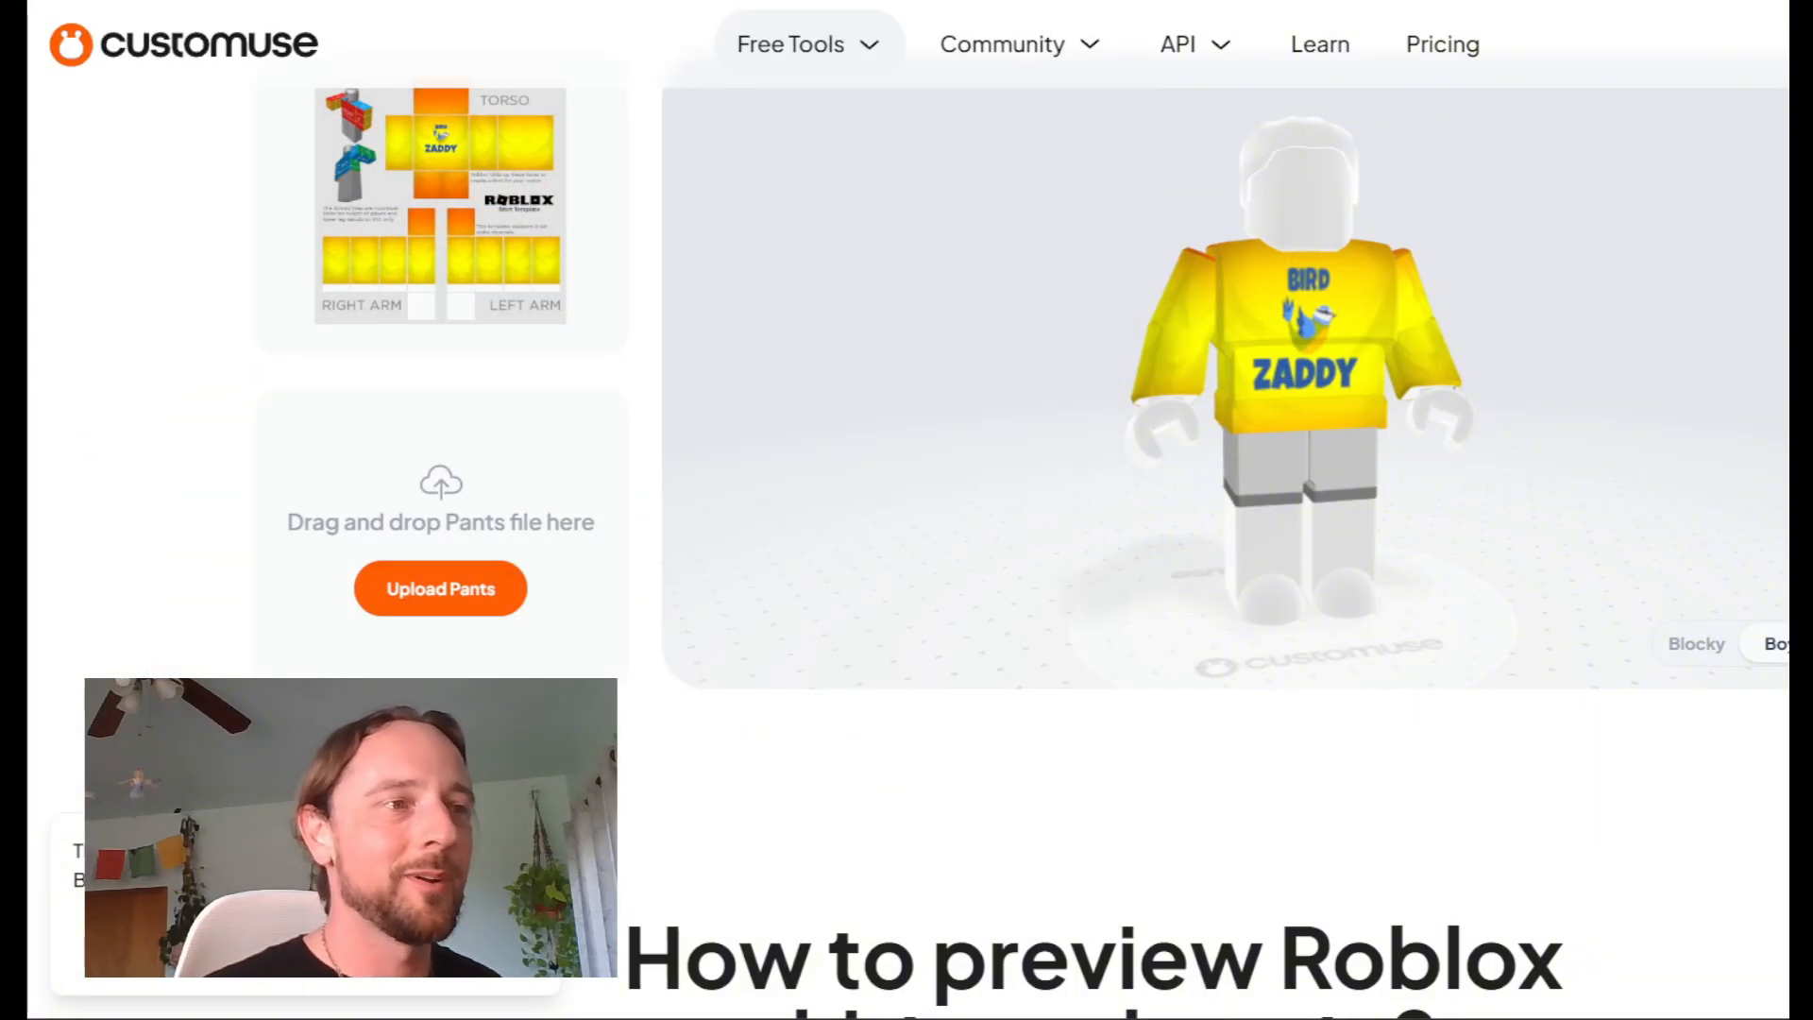
Preview the updated shirt on the different avatar body types, including Blocky
{"action": "left_click", "coordinate": [1683, 659]}
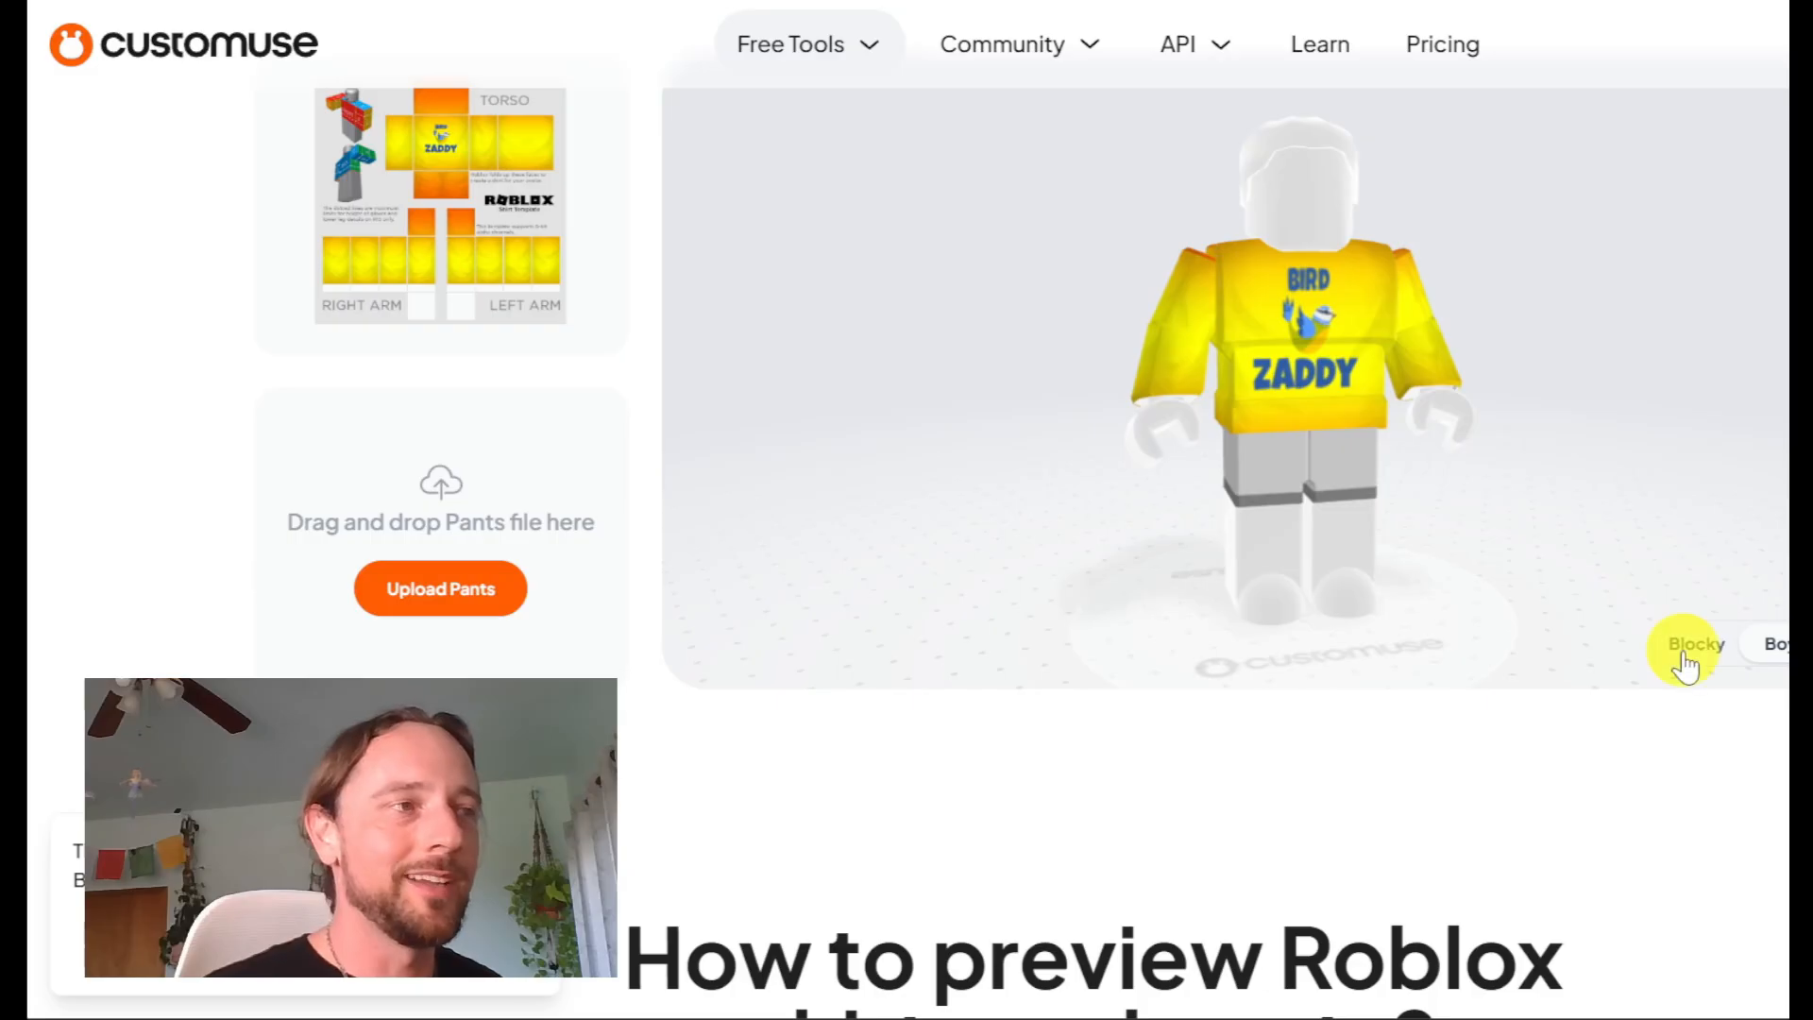
{"action": "left_click", "coordinate": [1761, 658]}
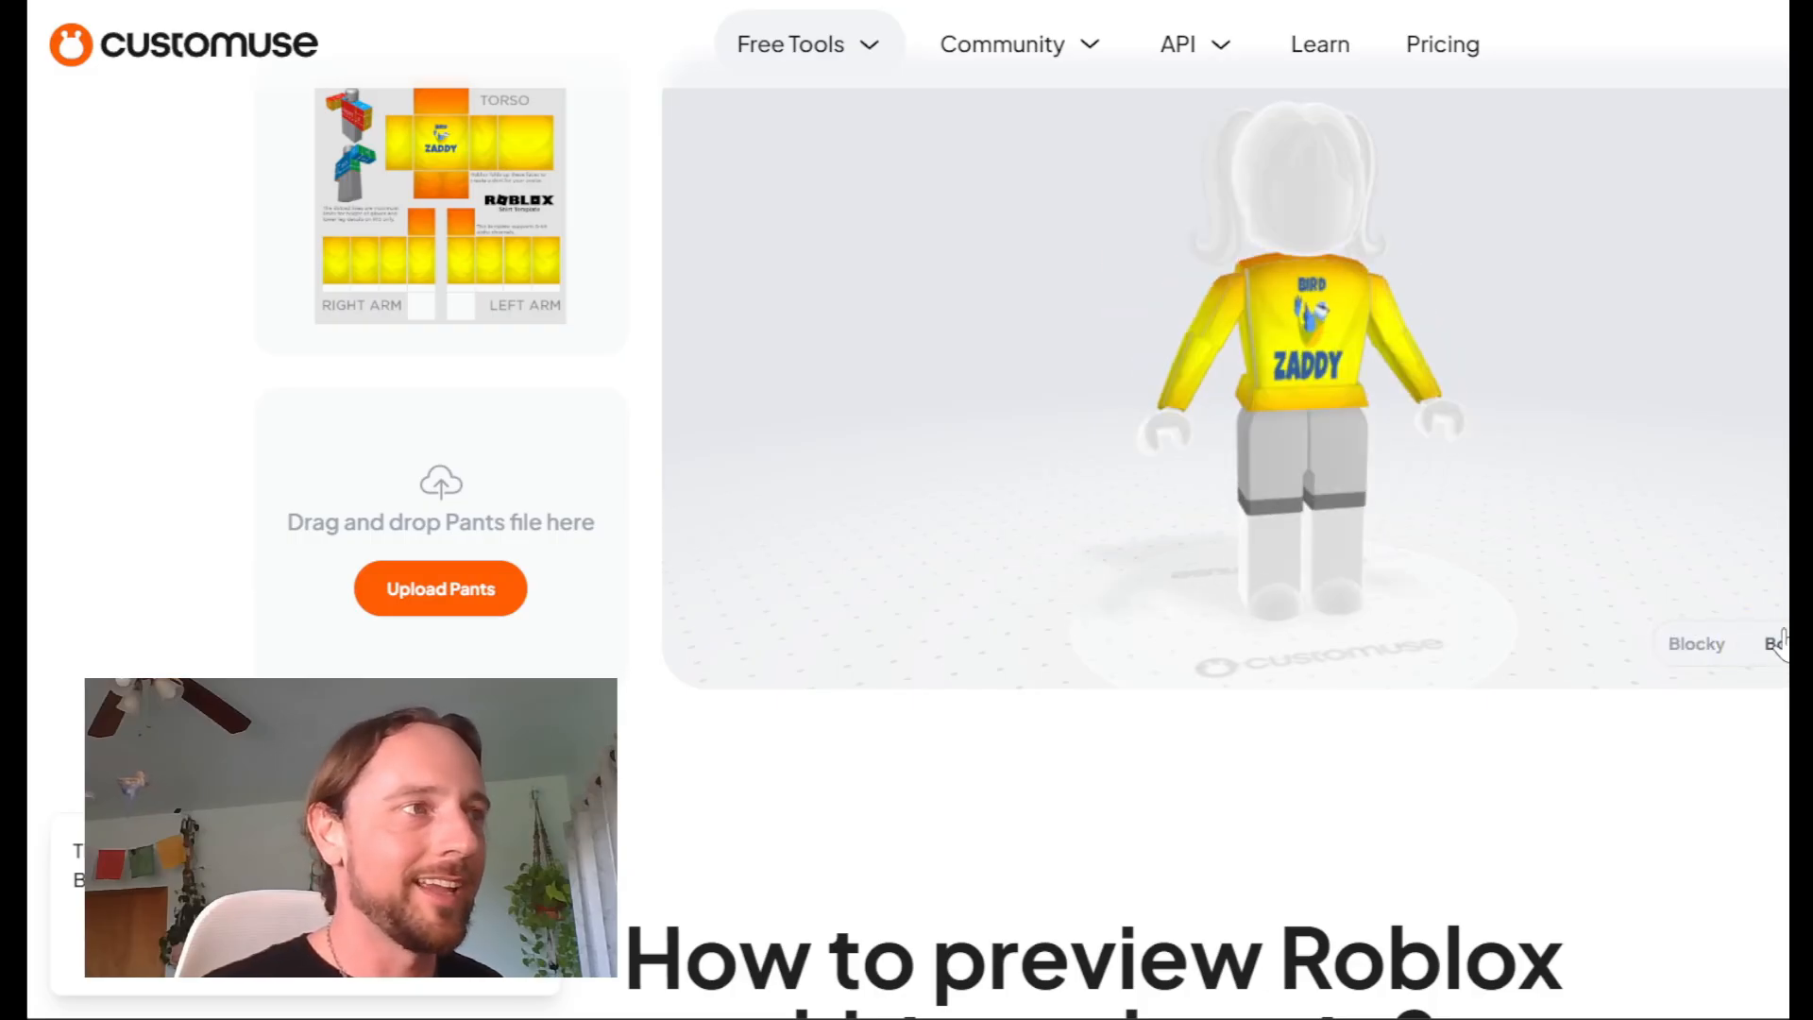
{"action": "left_click_drag", "start_coordinate": [1315, 477], "coordinate": [1304, 327]}
{"action": "left_click", "coordinate": [1714, 638]}
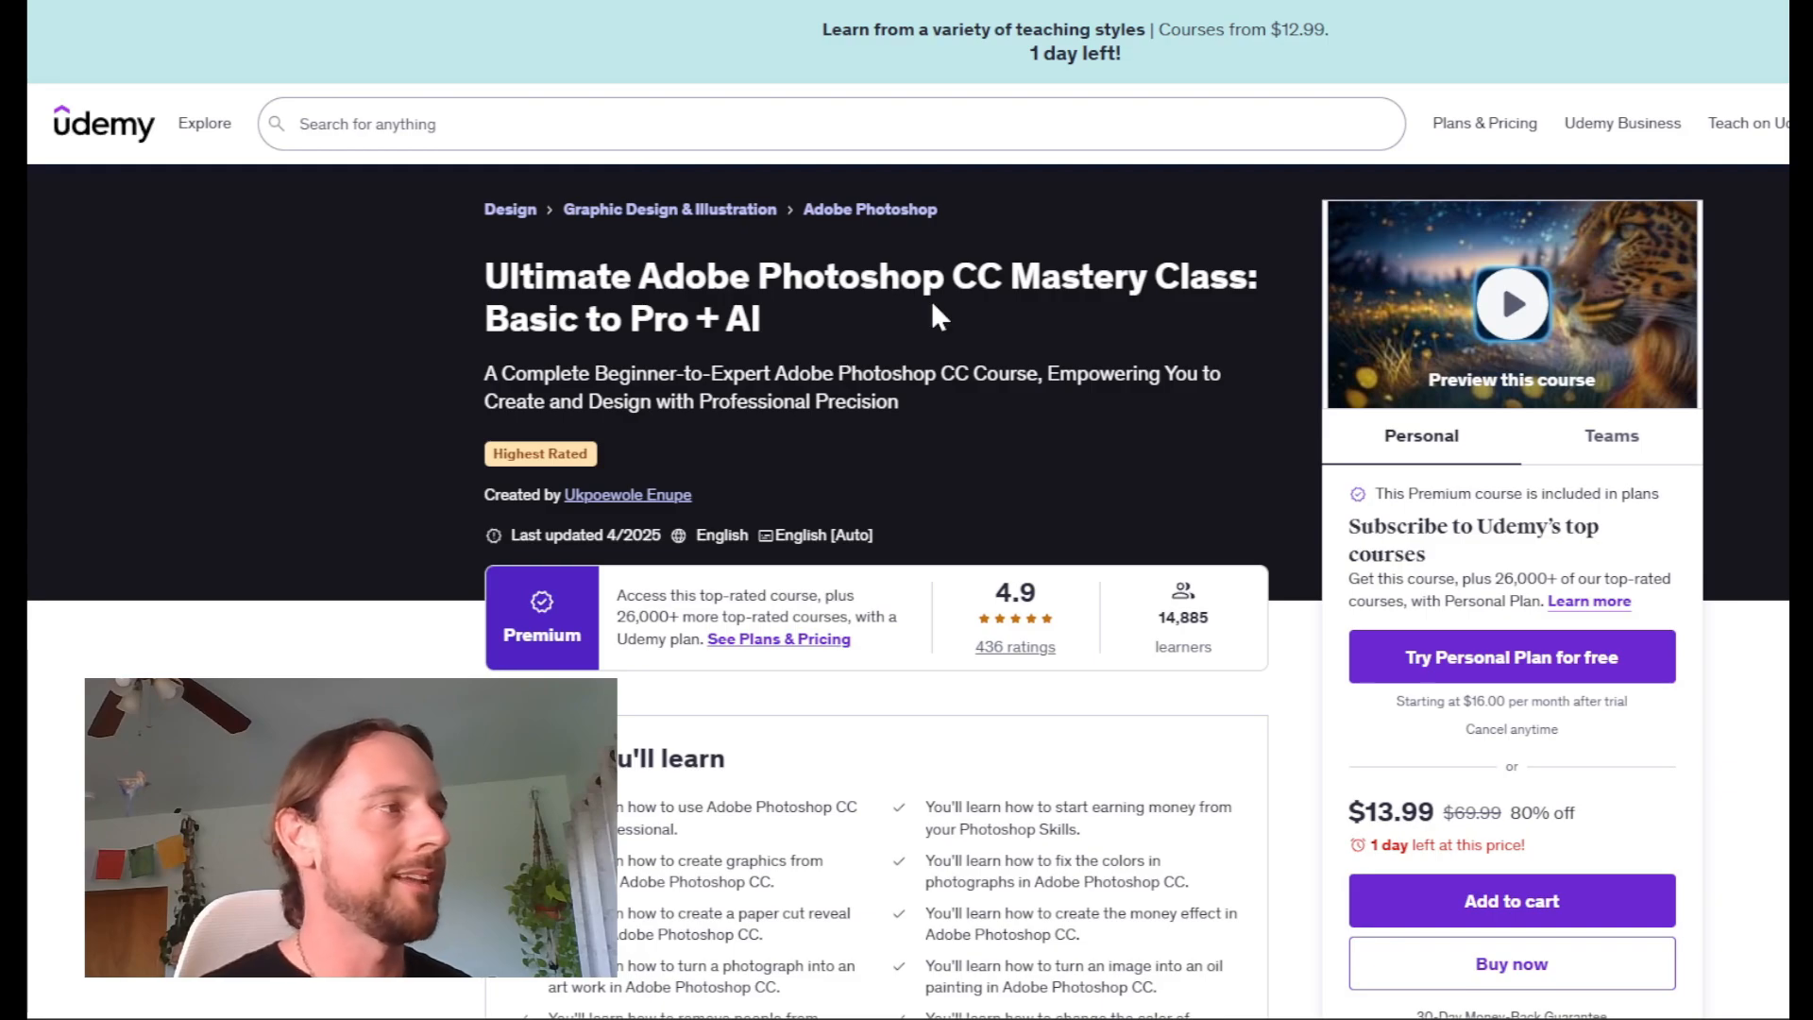
Examine the Udemy page of the Ultimate Adobe Photoshop CC Mastery Class, including its learning goals and the list of course sections
{"action": "scroll", "coordinate": [928, 396], "scroll_direction": "down", "scroll_amount": 15}
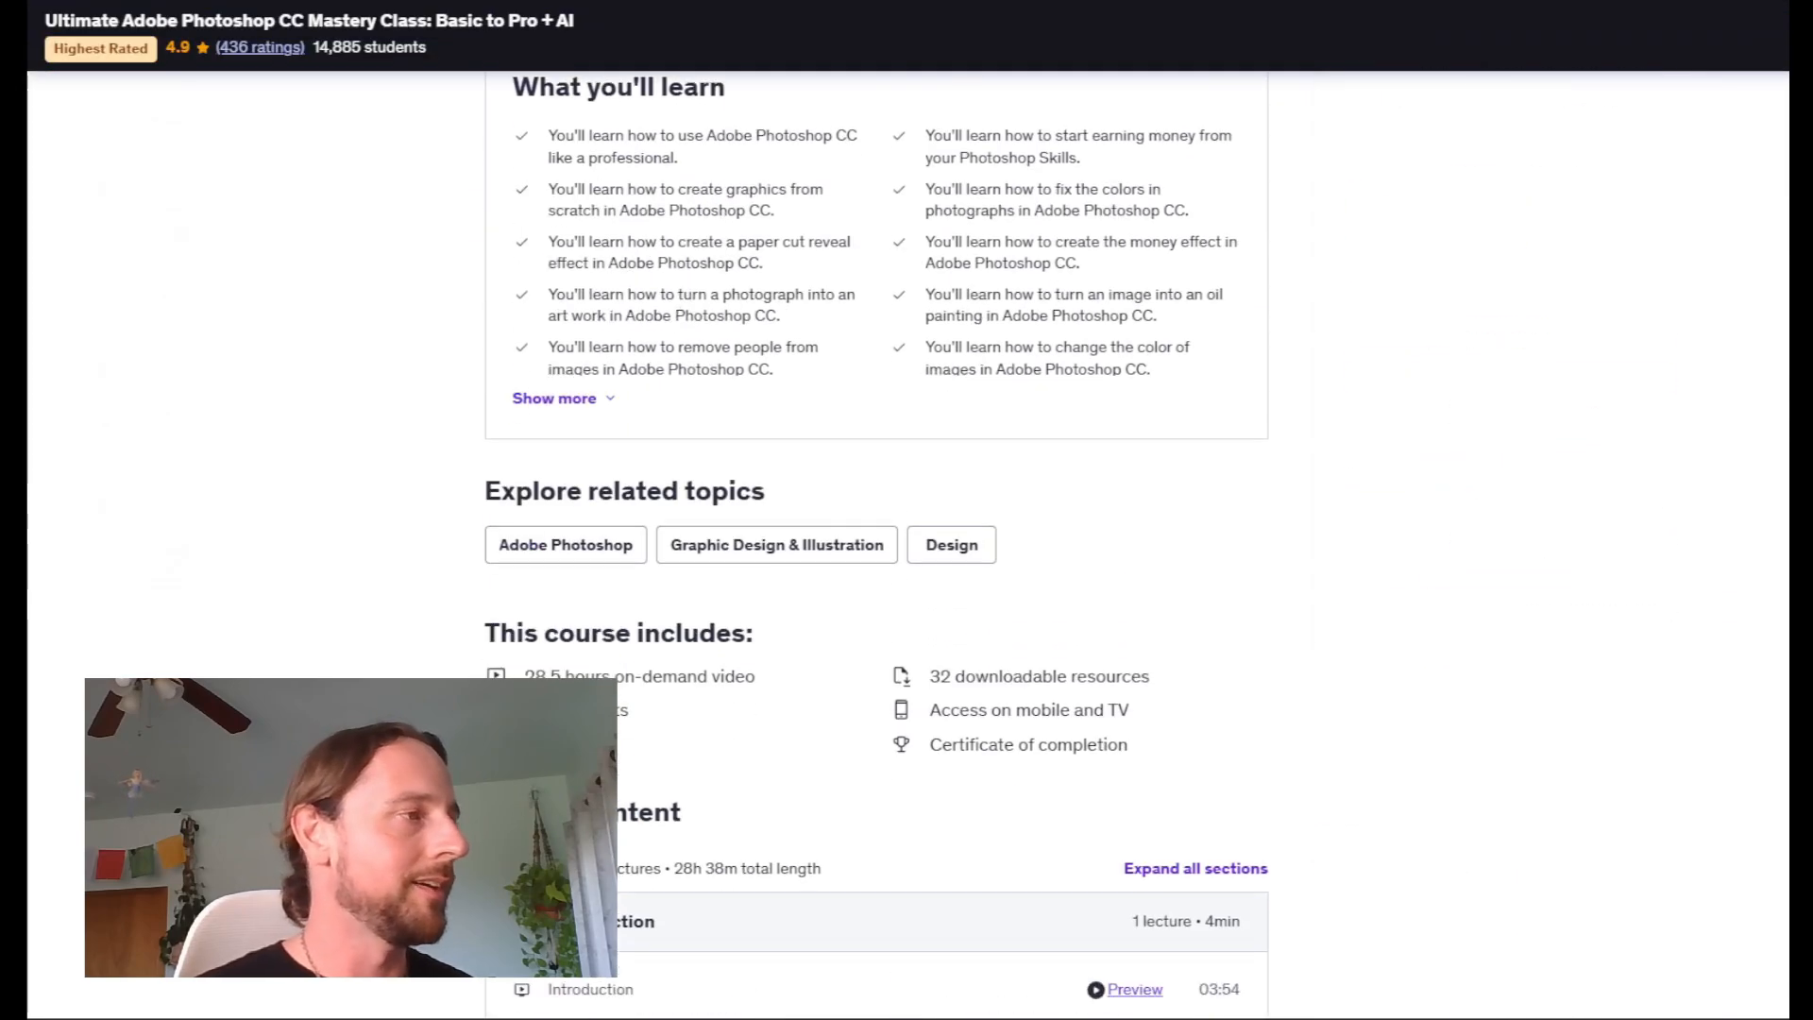
{"action": "scroll", "coordinate": [928, 477], "scroll_direction": "down", "scroll_amount": 13}
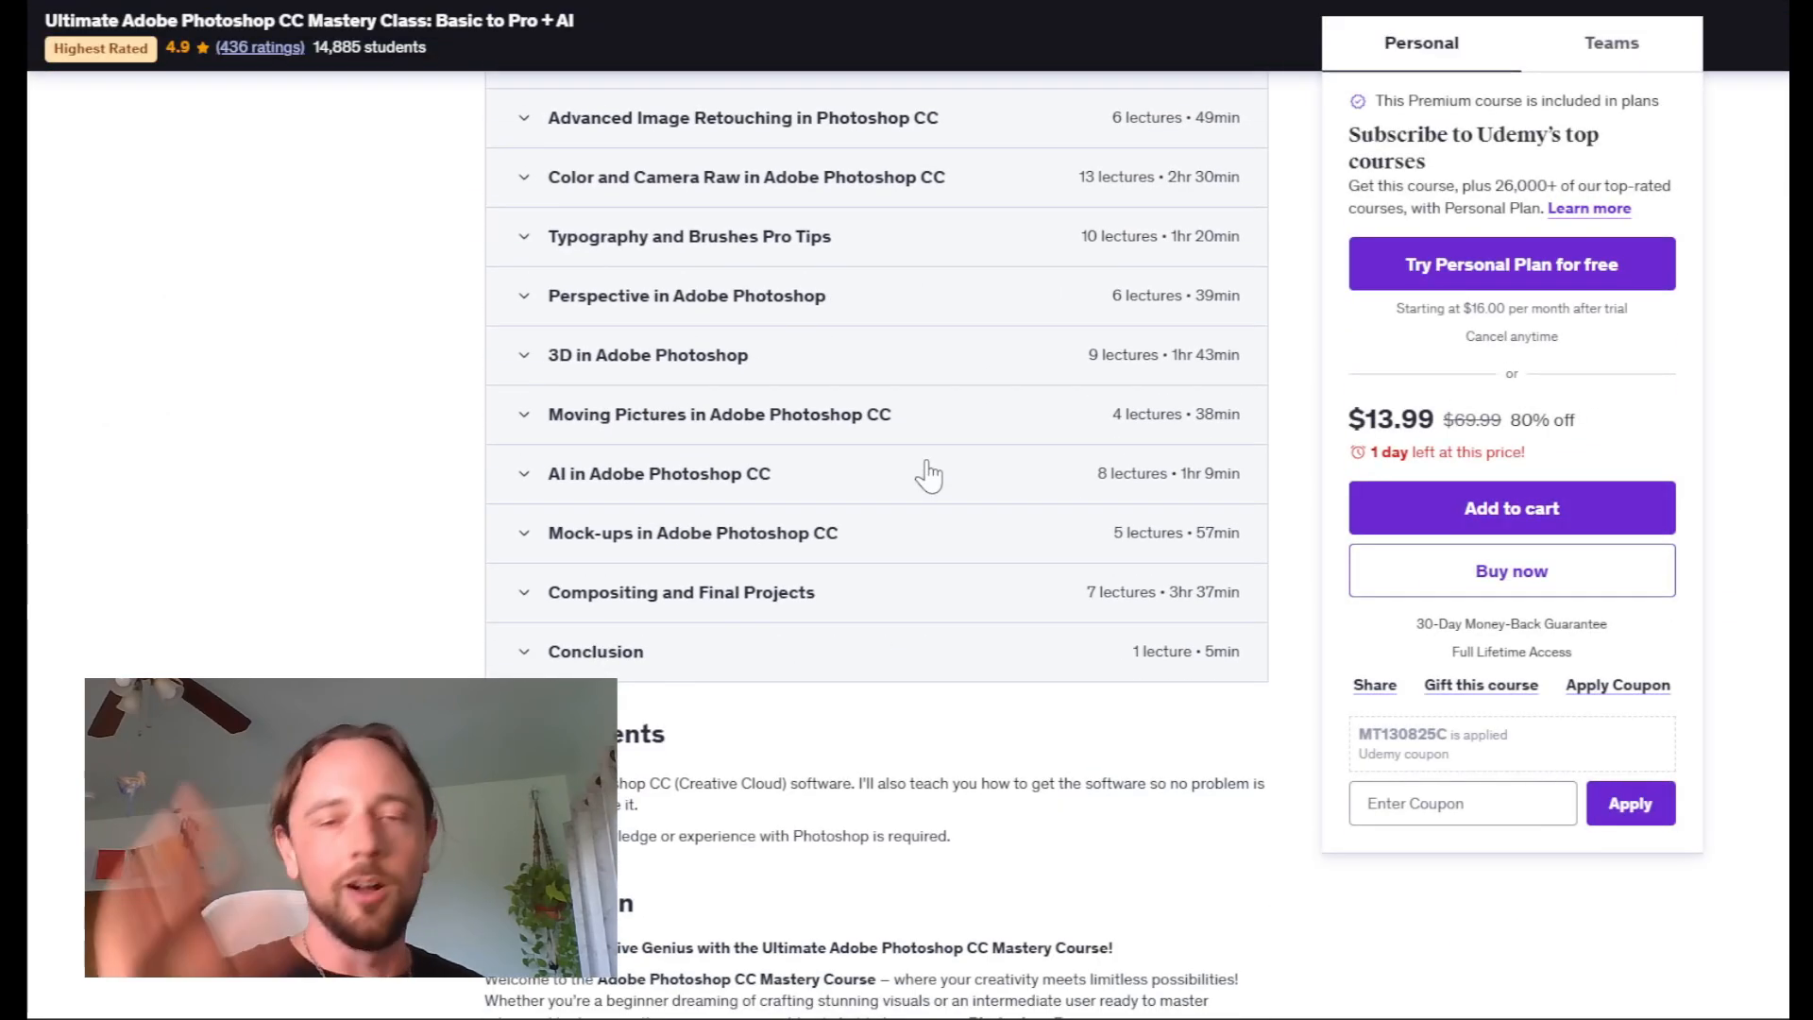
{"action": "scroll", "coordinate": [928, 475], "scroll_direction": "up", "scroll_amount": 20}
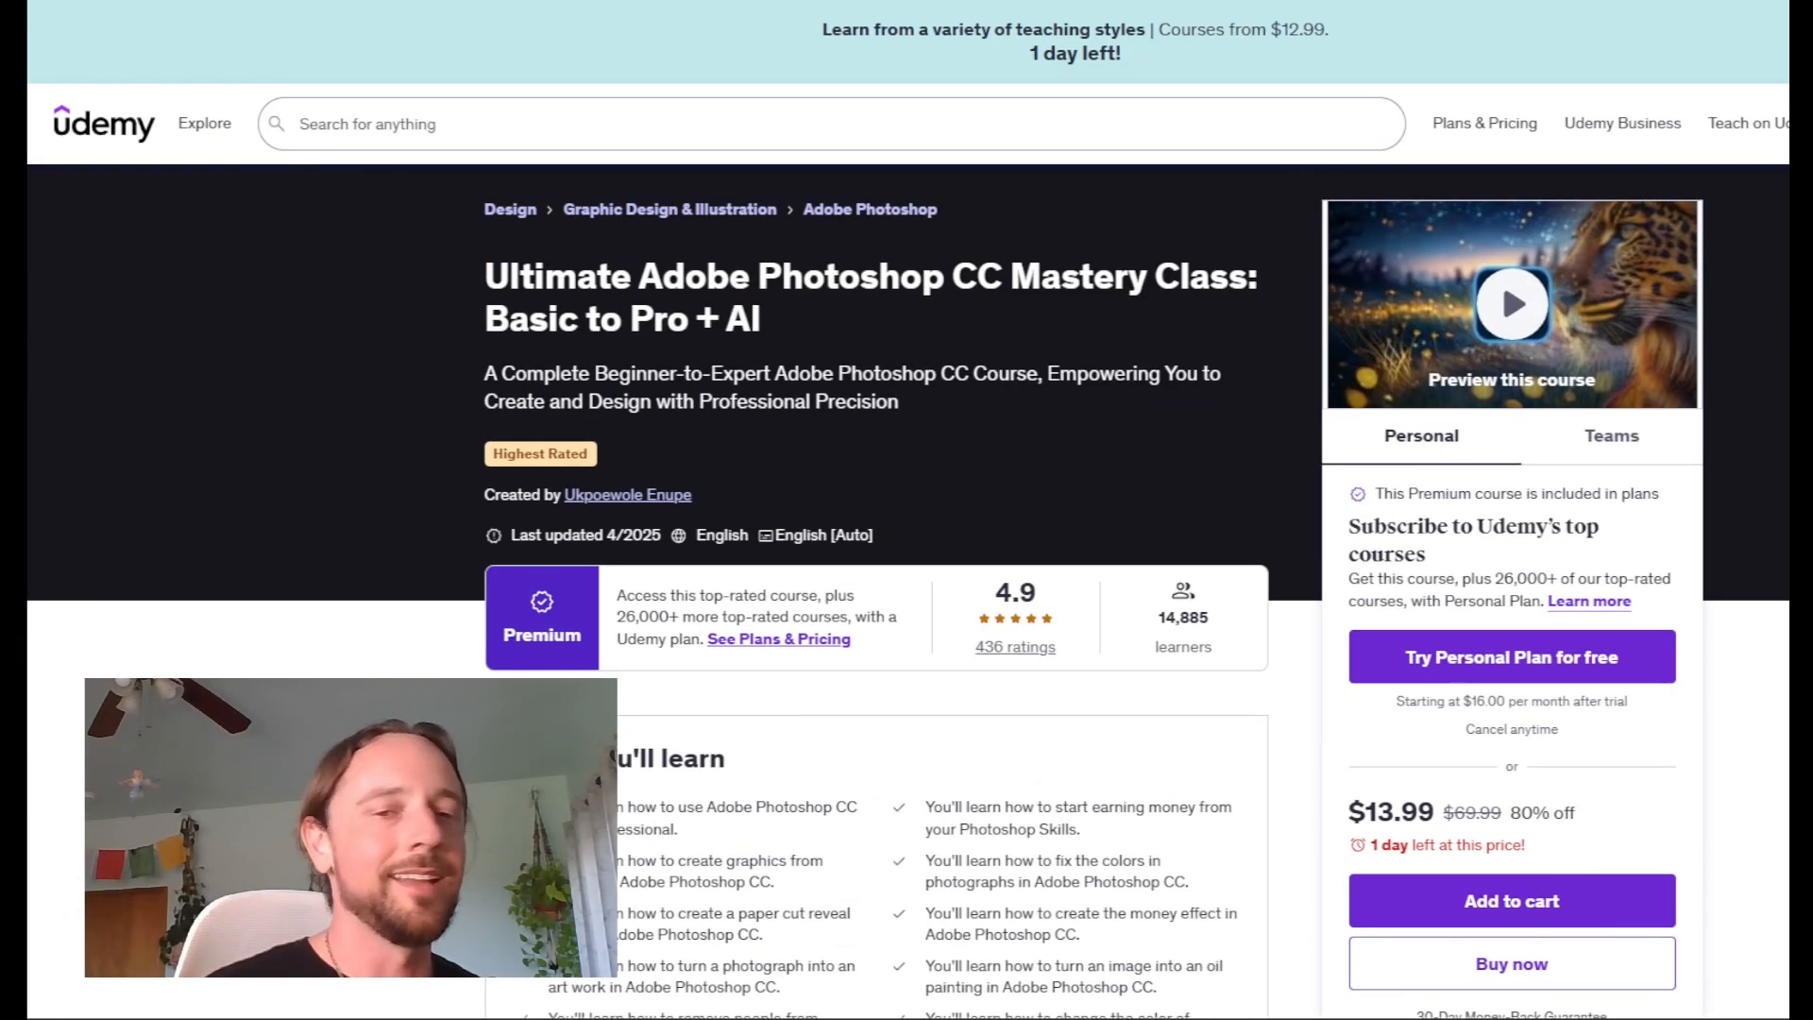
{"action": "scroll", "coordinate": [1501, 279], "scroll_direction": "down", "scroll_amount": 20}
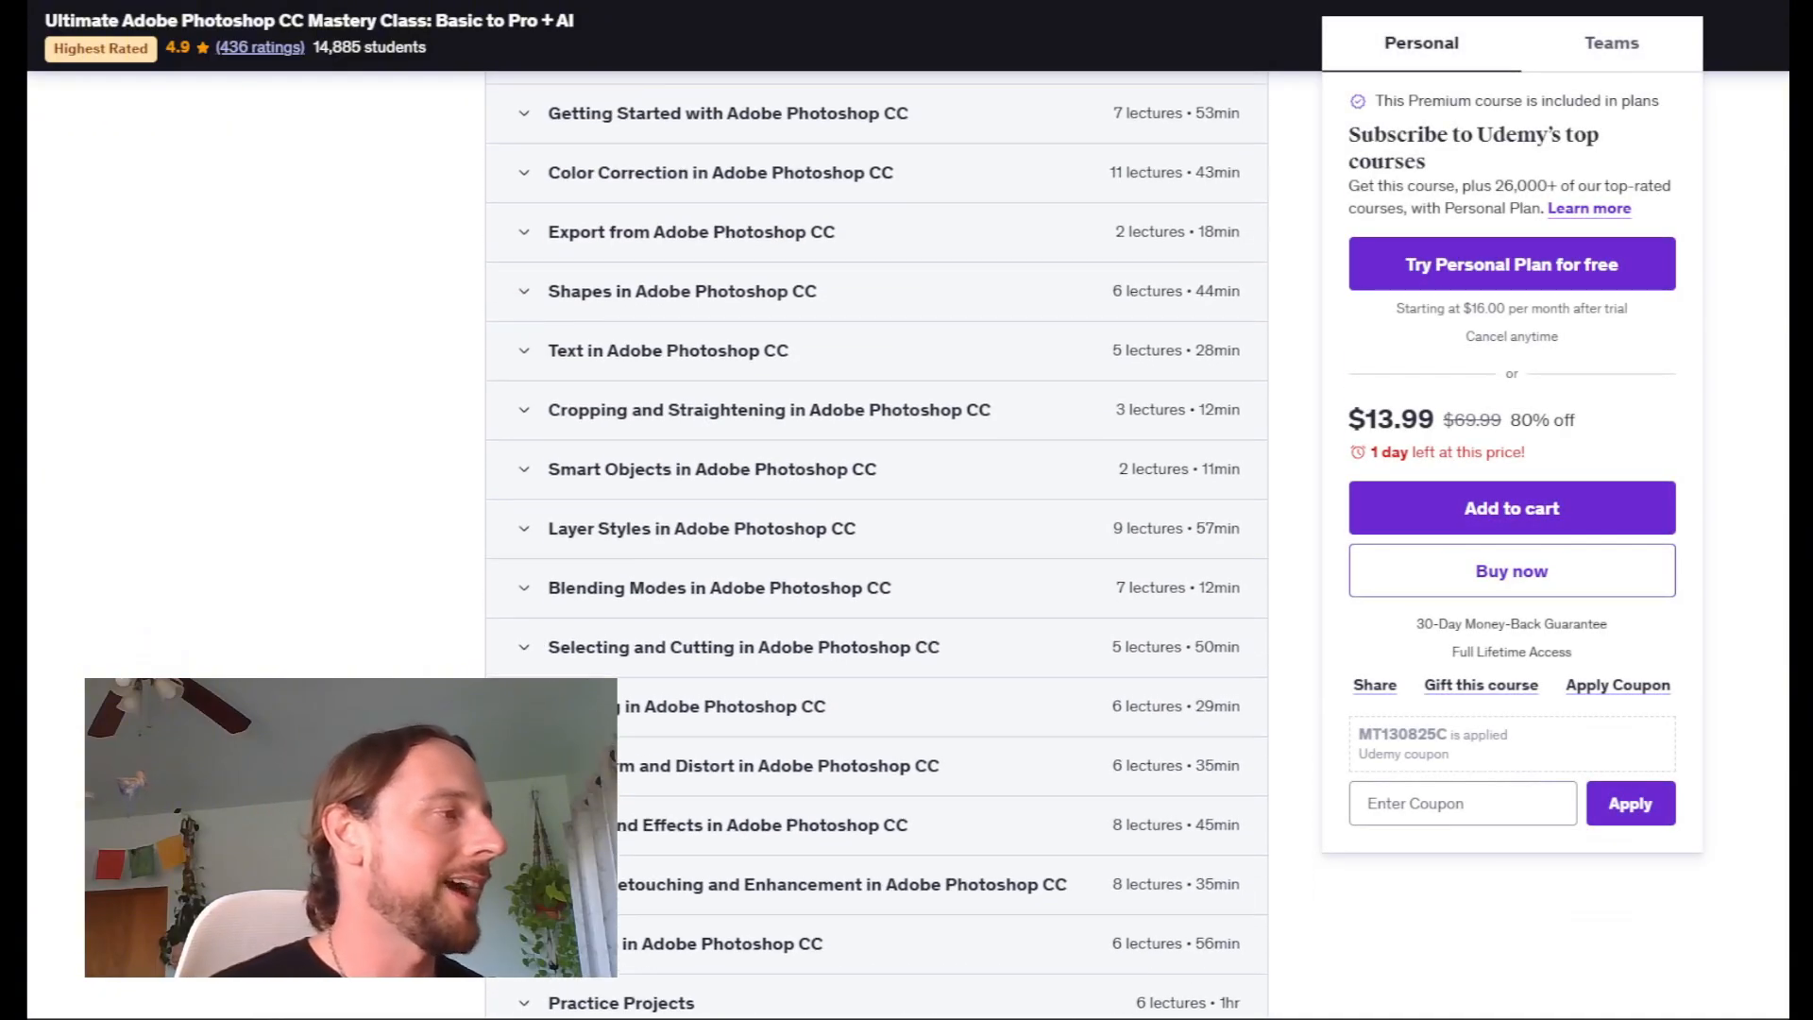
{"action": "scroll", "coordinate": [876, 547], "scroll_direction": "down", "scroll_amount": 1}
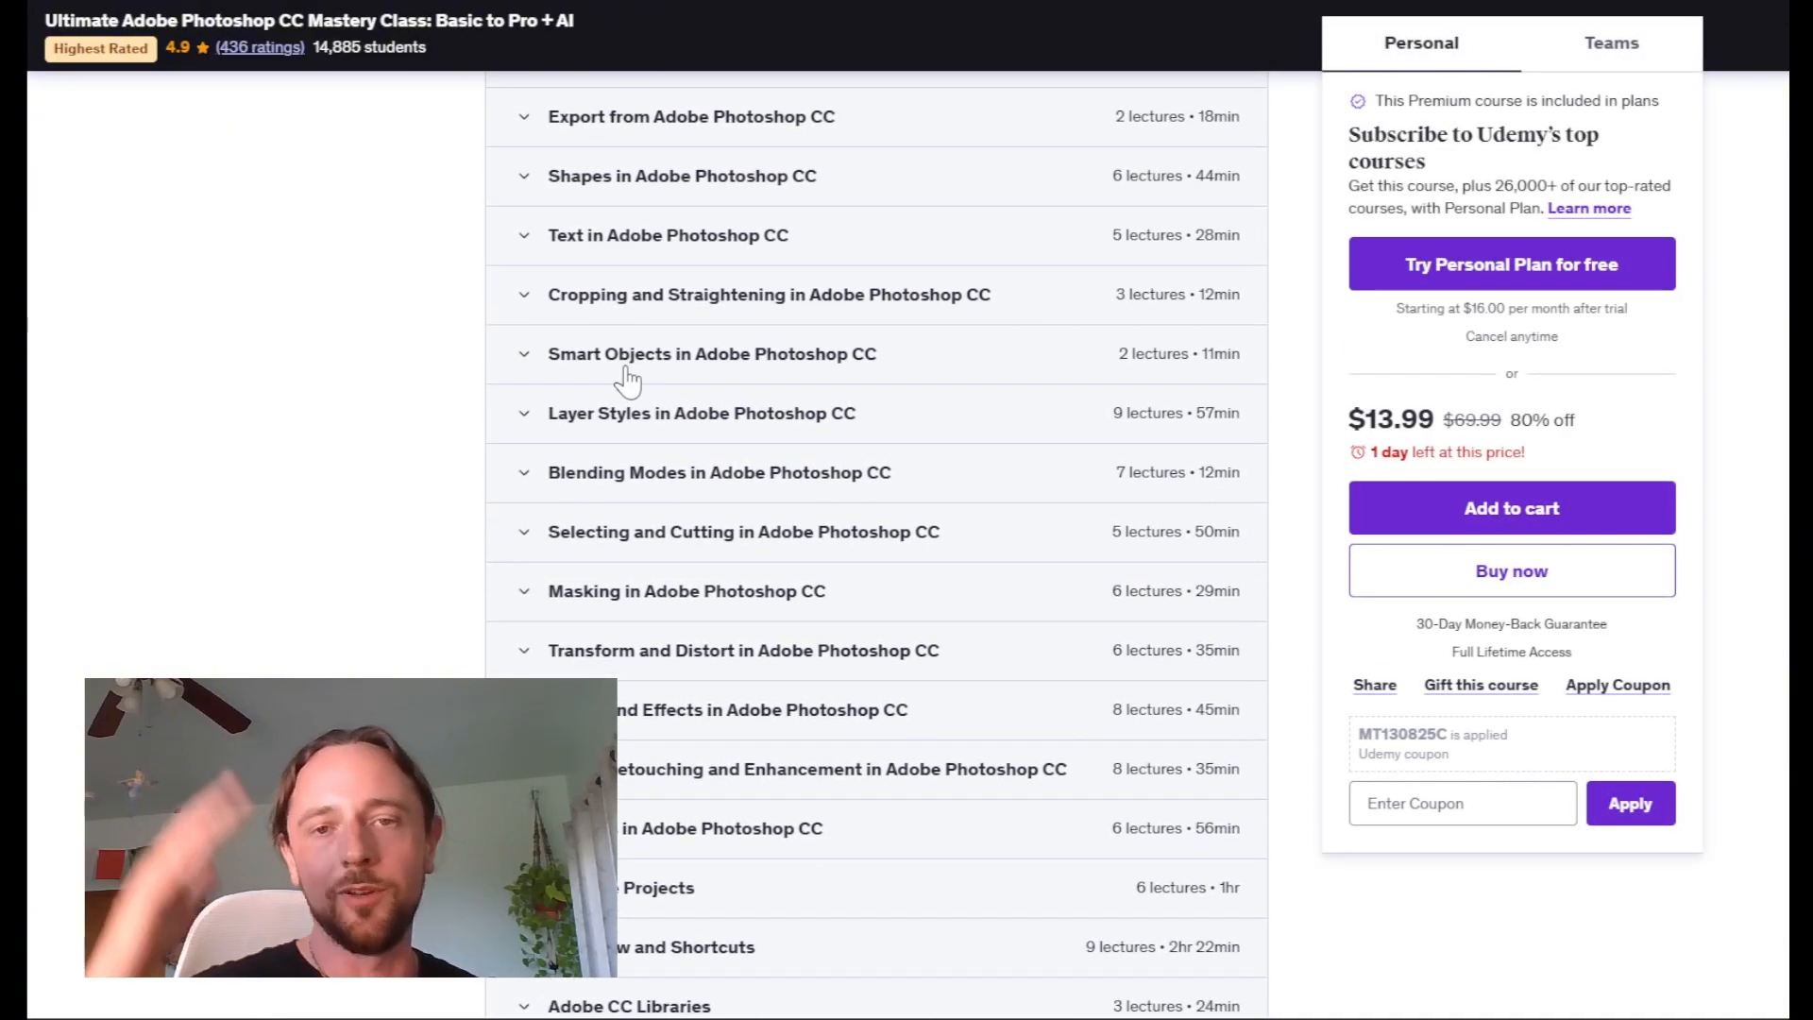
{"action": "scroll", "coordinate": [623, 378], "scroll_direction": "down", "scroll_amount": 4}
{"action": "scroll", "coordinate": [618, 444], "scroll_direction": "up", "scroll_amount": 15}
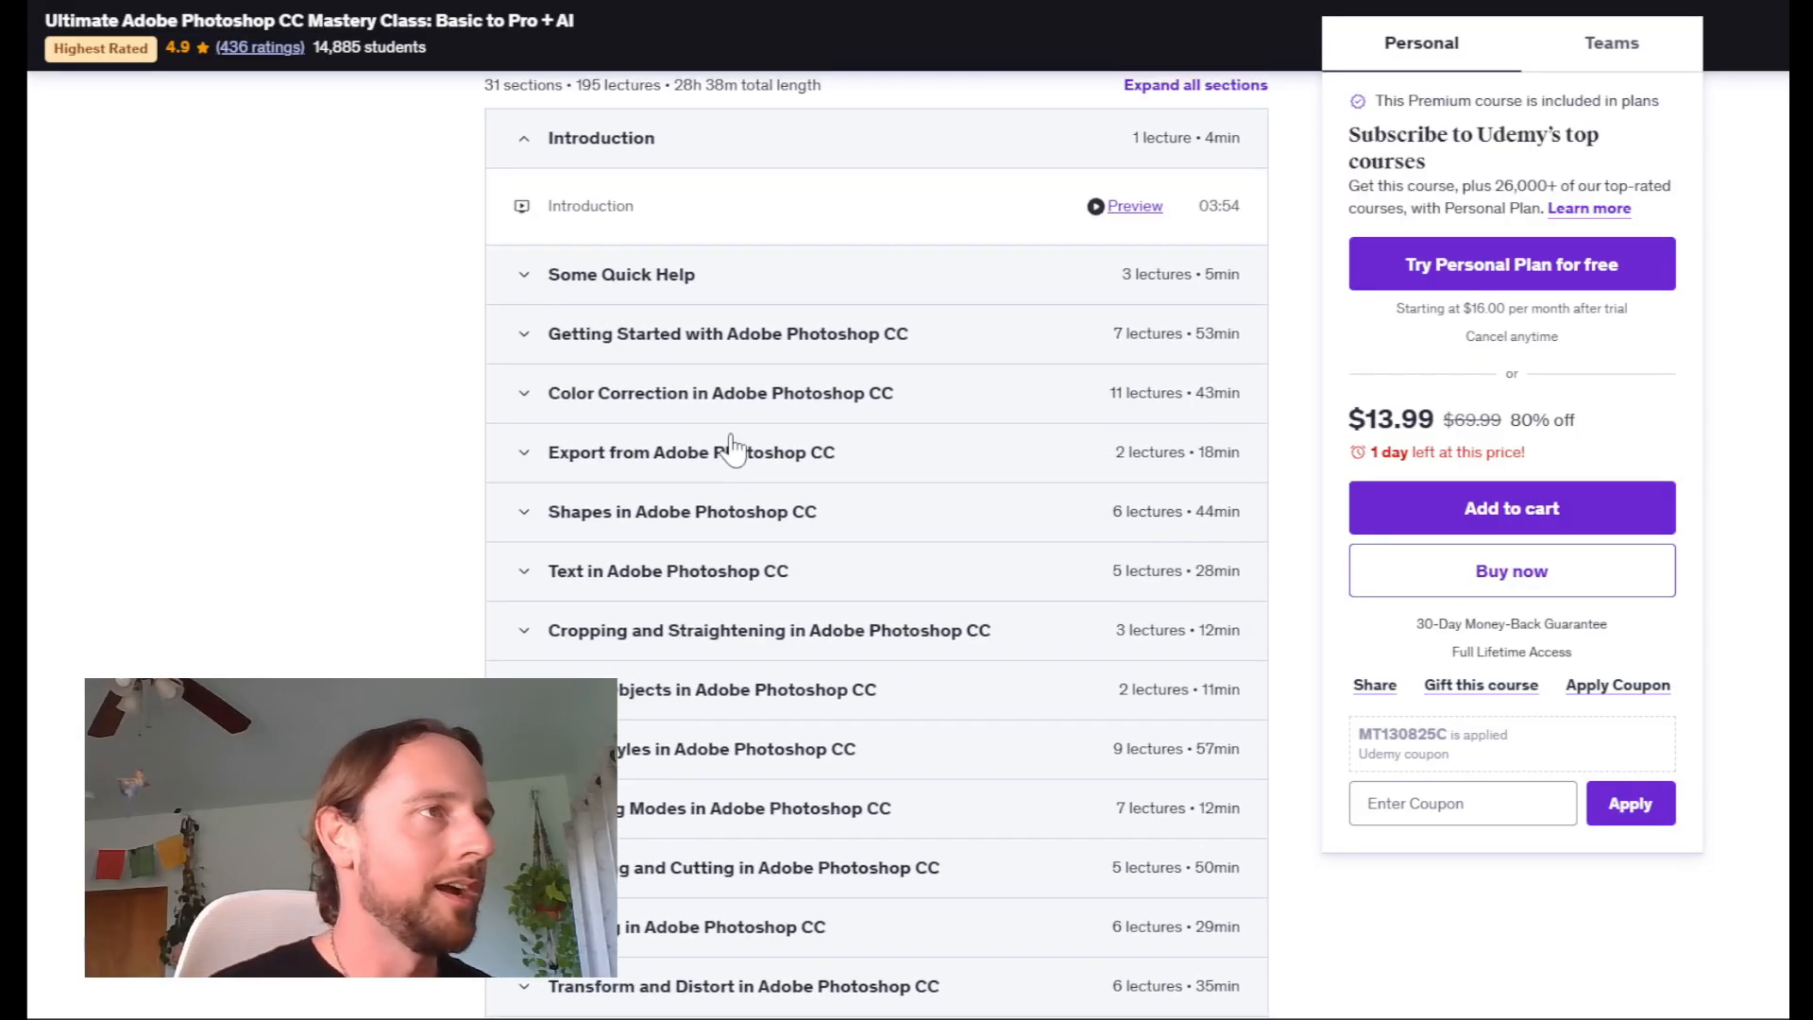
{"action": "scroll", "coordinate": [931, 383], "scroll_direction": "up", "scroll_amount": 4}
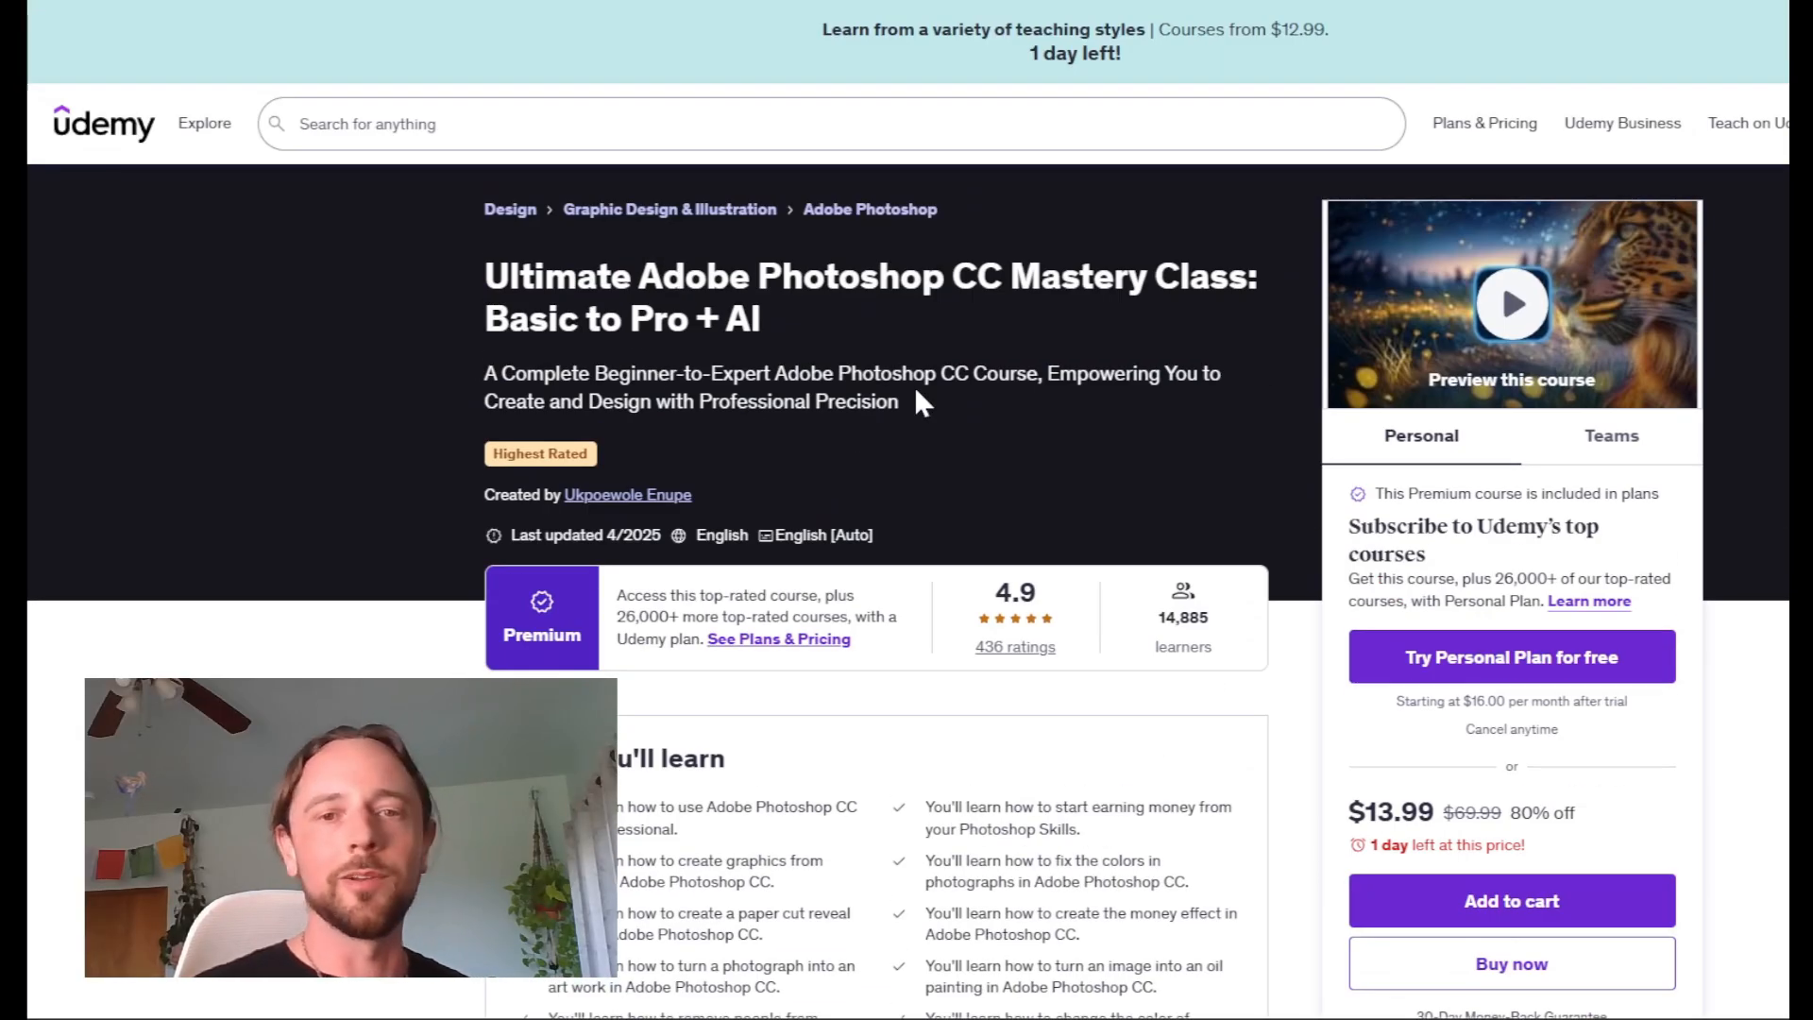